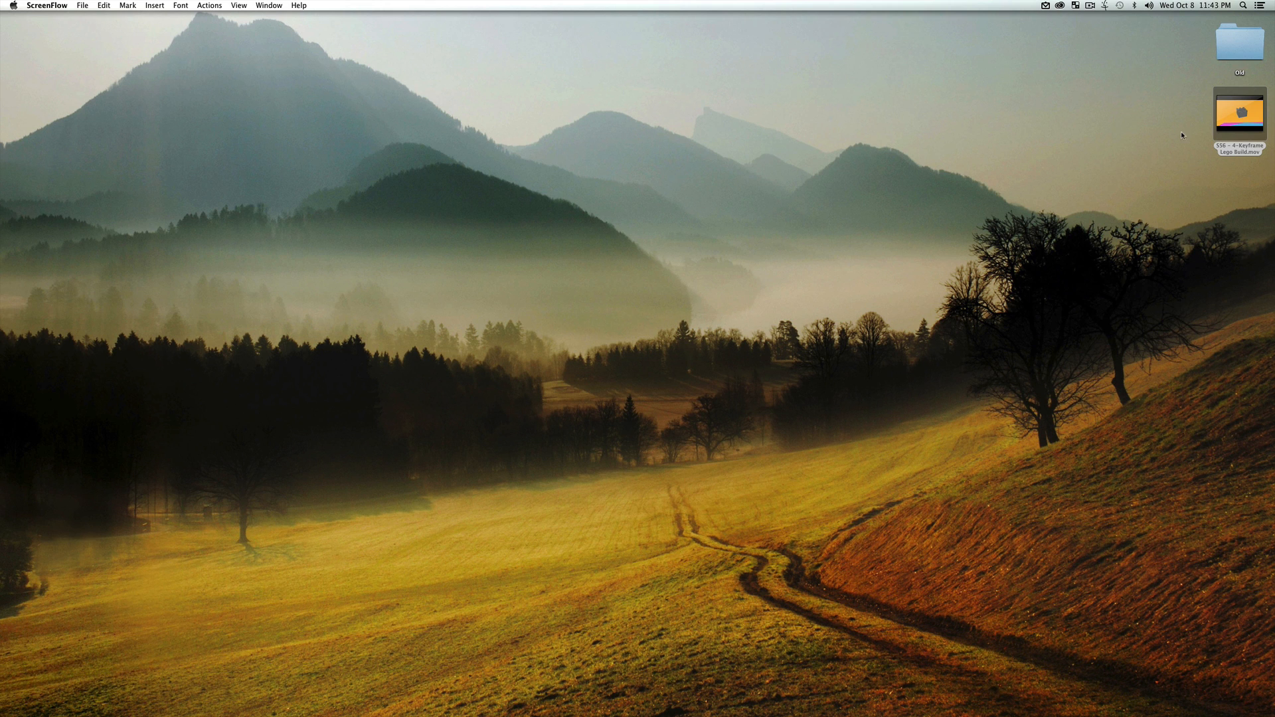
# Open the Keyframe Lego Build movie from the desktop, play it through and scrub back to its start
pyautogui.doubleClick(1238, 148)
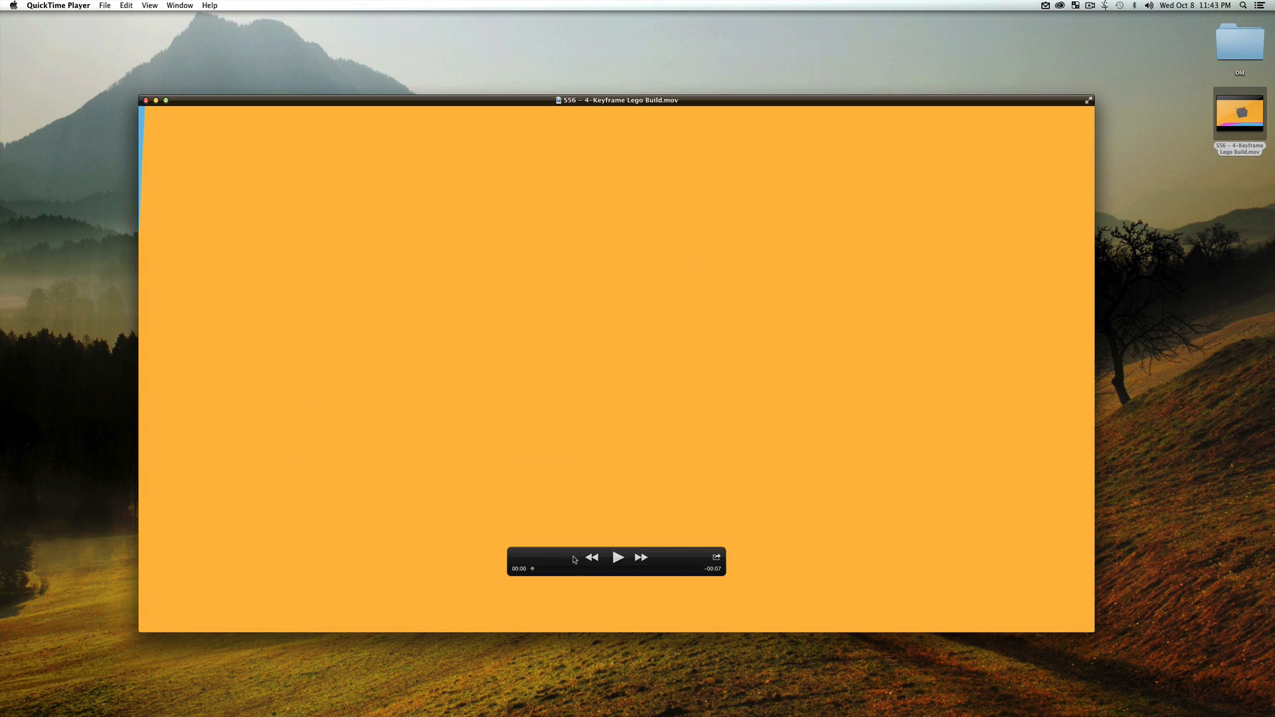
pyautogui.click(617, 559)
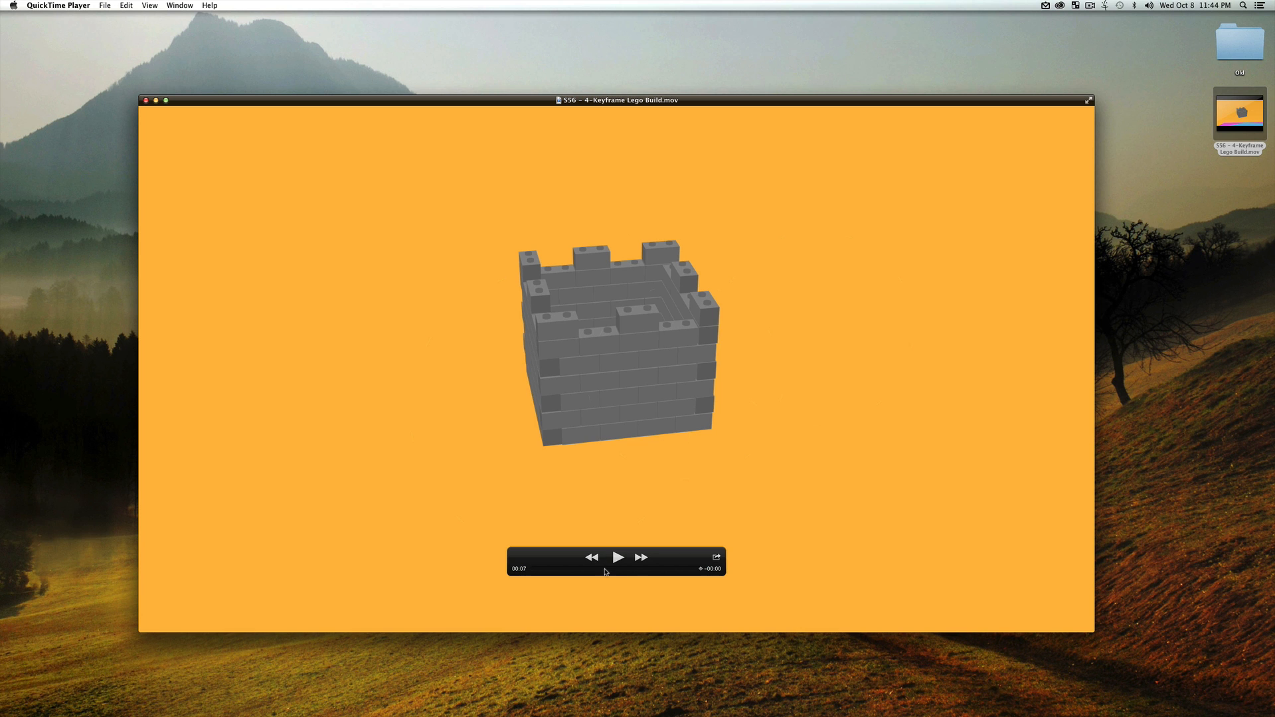
pyautogui.moveTo(595, 570); pyautogui.dragTo(519, 569)
pyautogui.click(618, 557)
pyautogui.click(622, 572)
pyautogui.moveTo(622, 572); pyautogui.dragTo(531, 573)
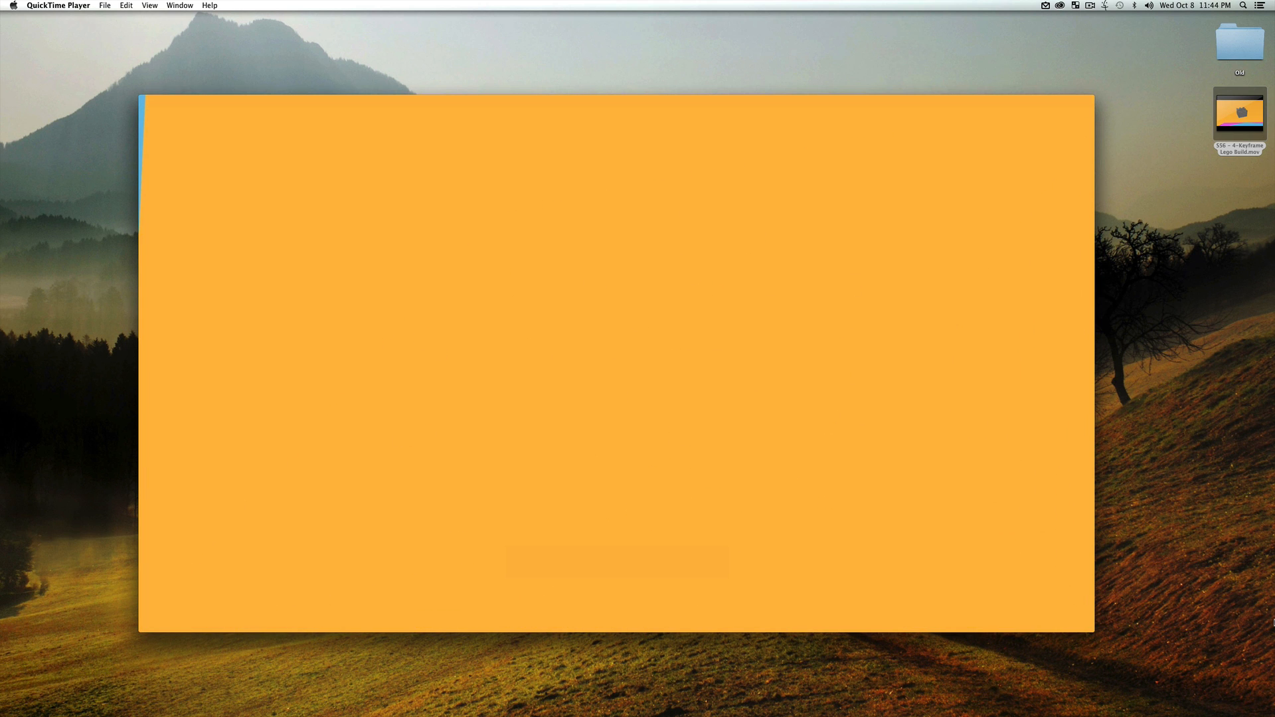
# Switch to After Effects and create a new composition with the HDTV 1080 24 preset
pyautogui.click(1265, 623)
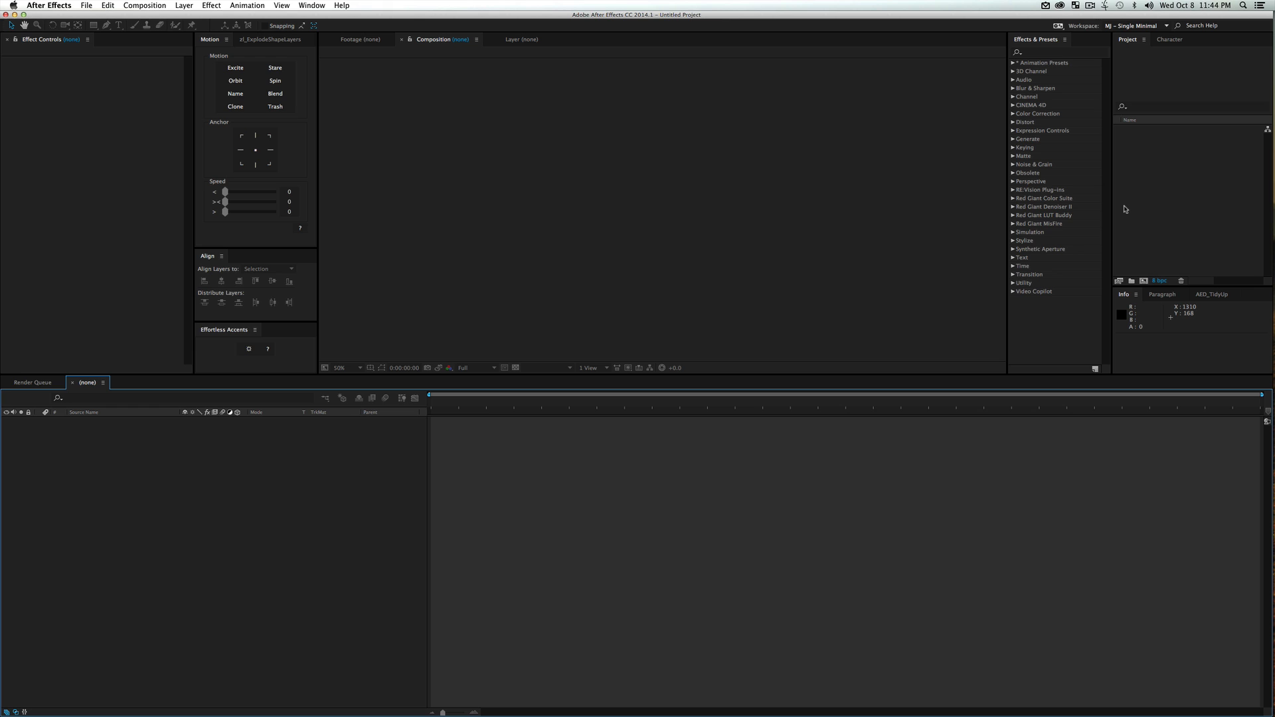
pyautogui.click(1211, 164)
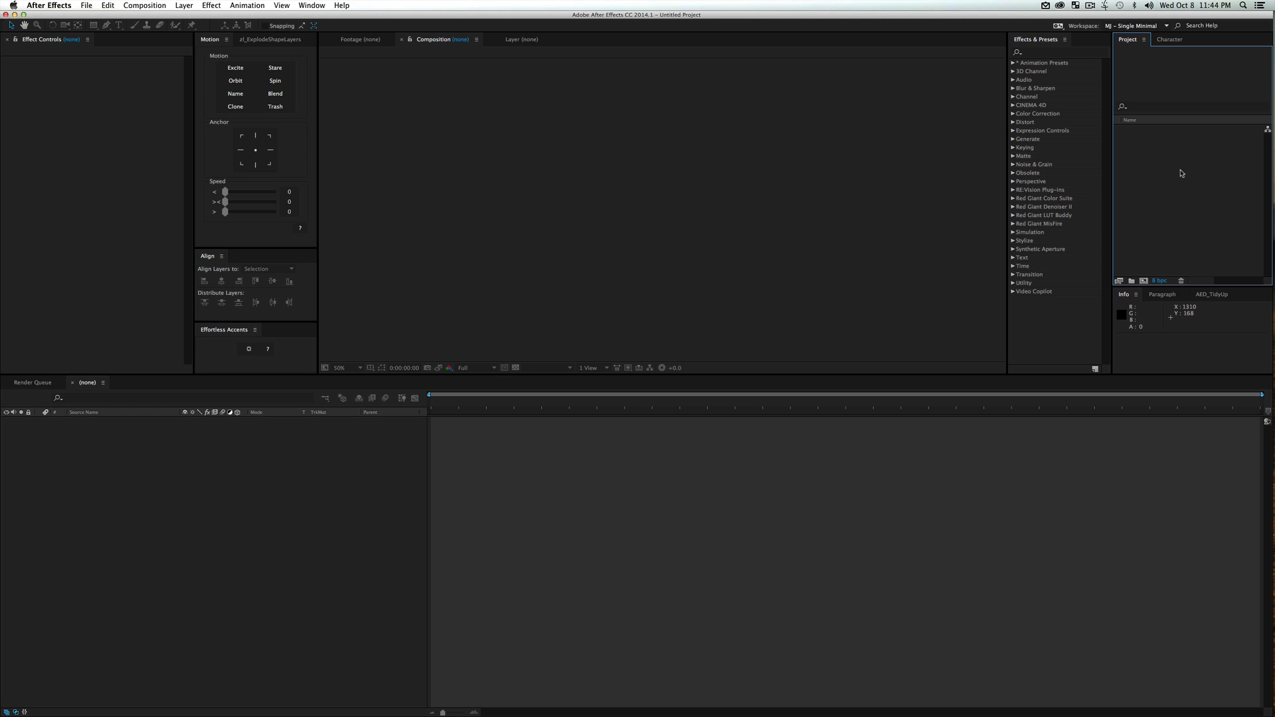
pyautogui.press('super+n')
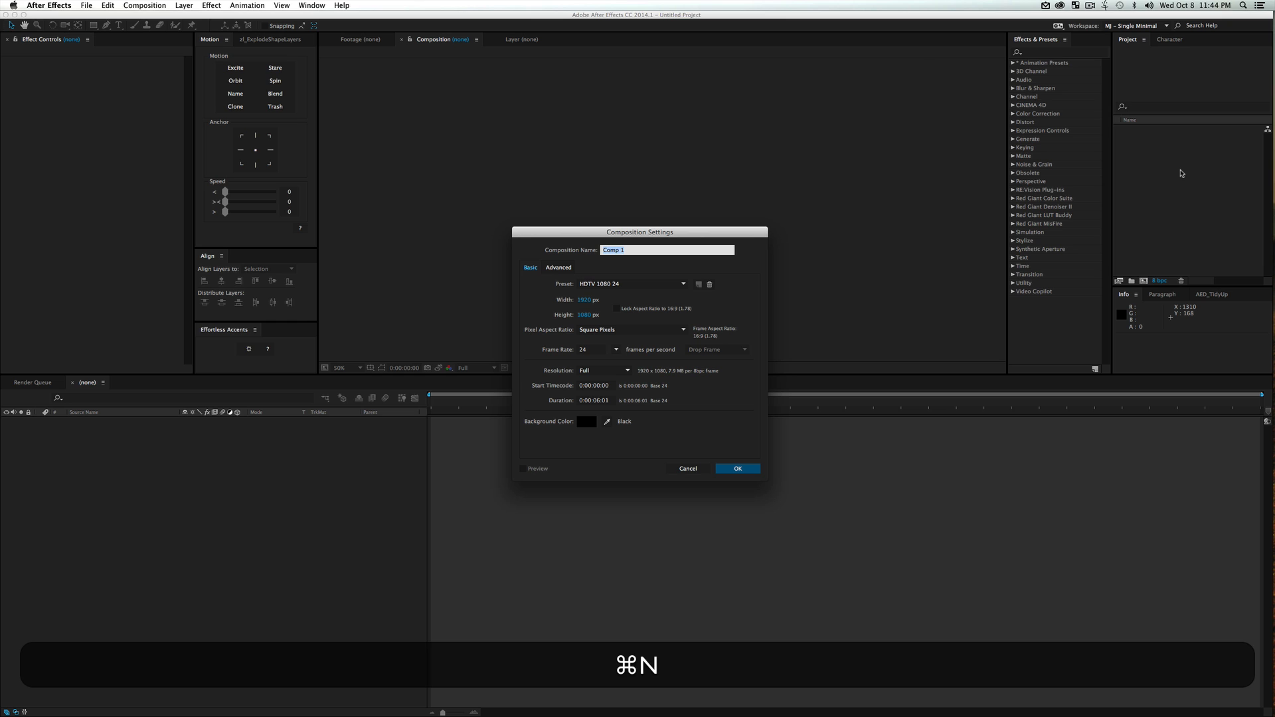
pyautogui.press('Return')
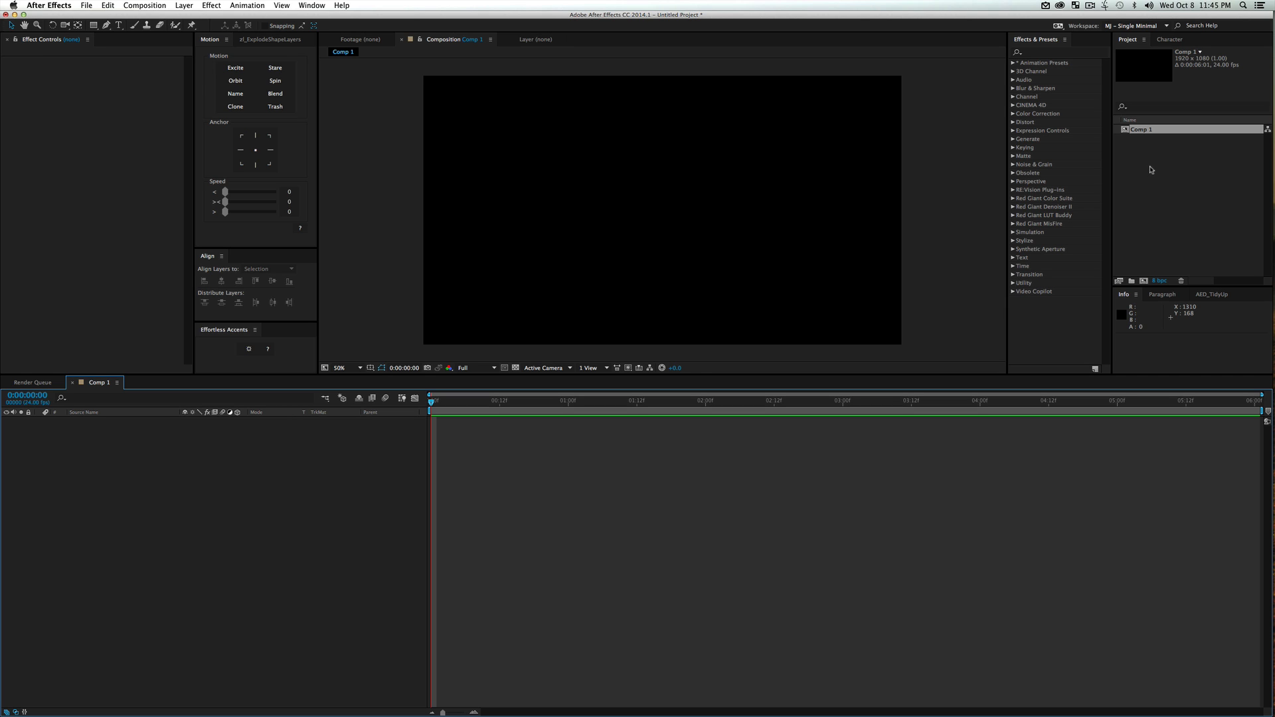
# Create a new MAXON CINEMA 4D file named "new project" on the Desktop from the After Effects project
pyautogui.rightClick(1149, 162)
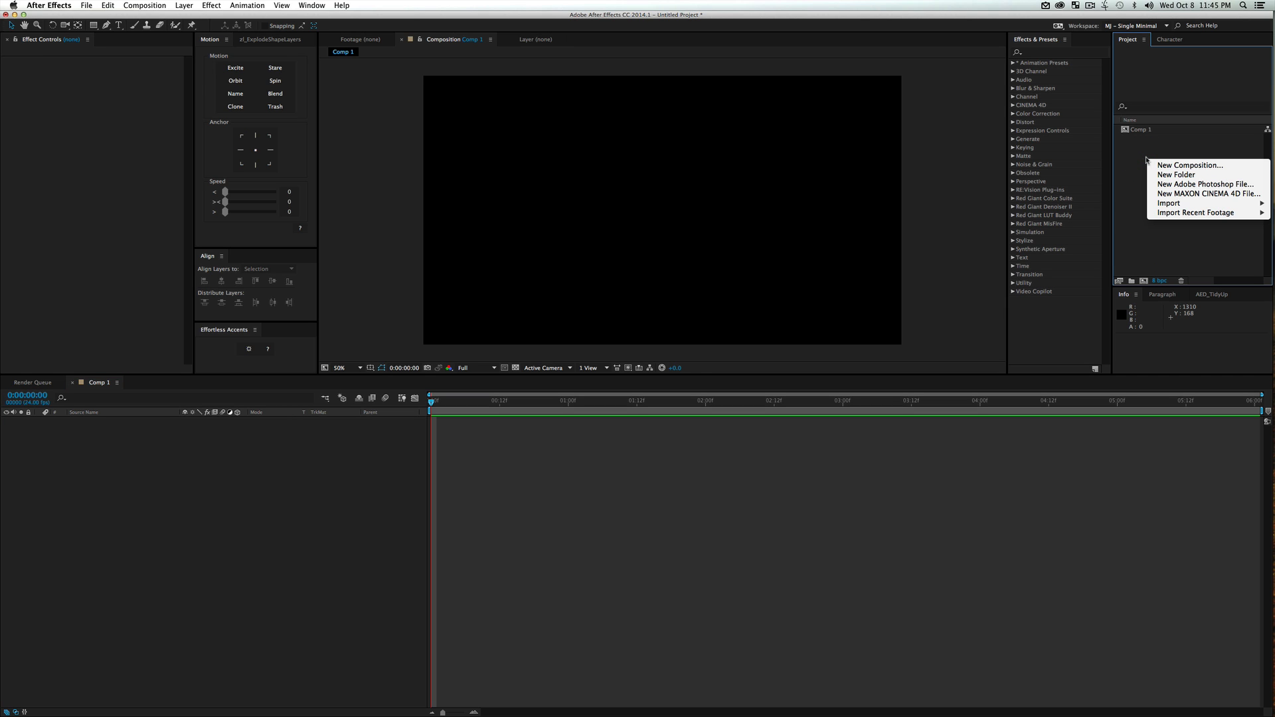
pyautogui.click(1183, 194)
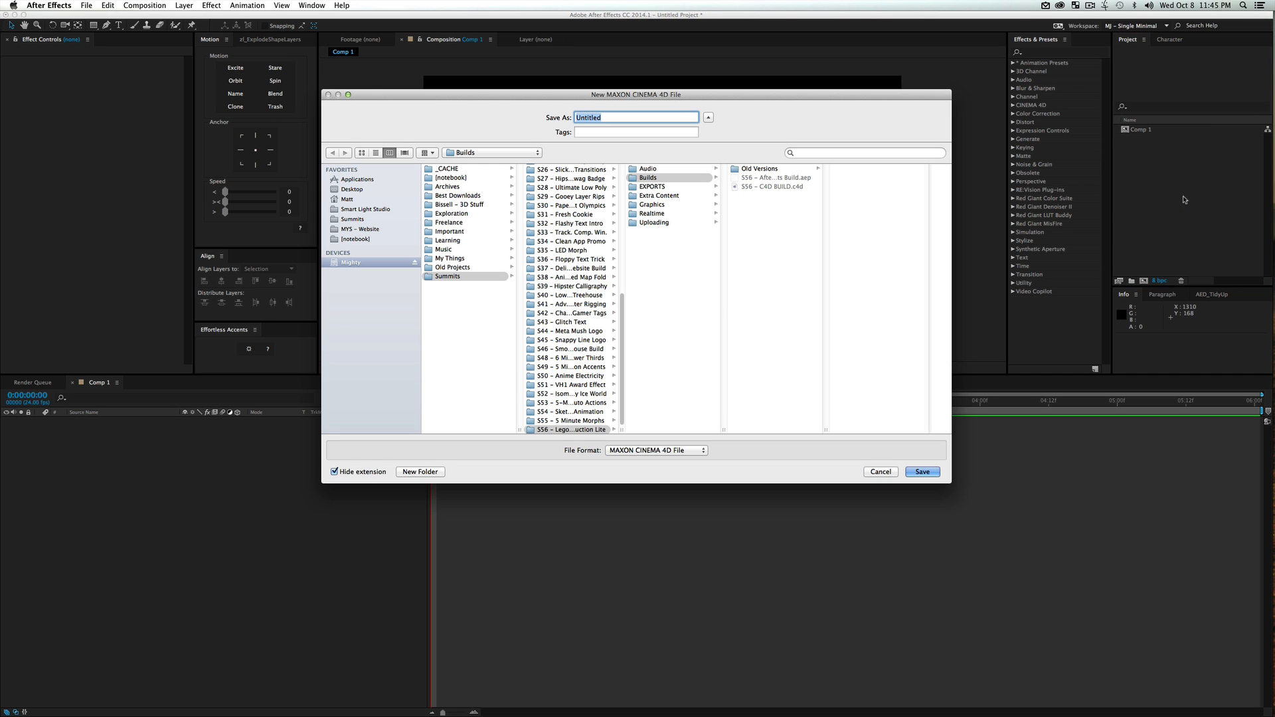
pyautogui.press('super+d')
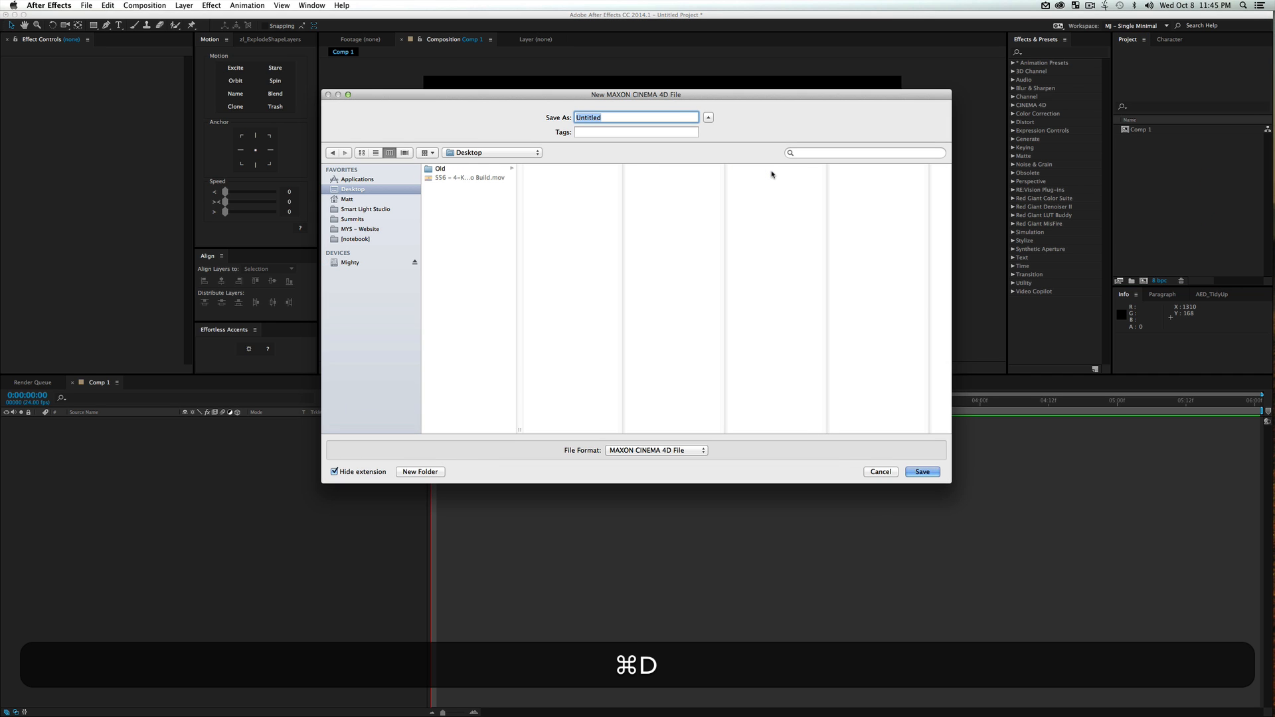
pyautogui.write('new project')
pyautogui.press('Return')
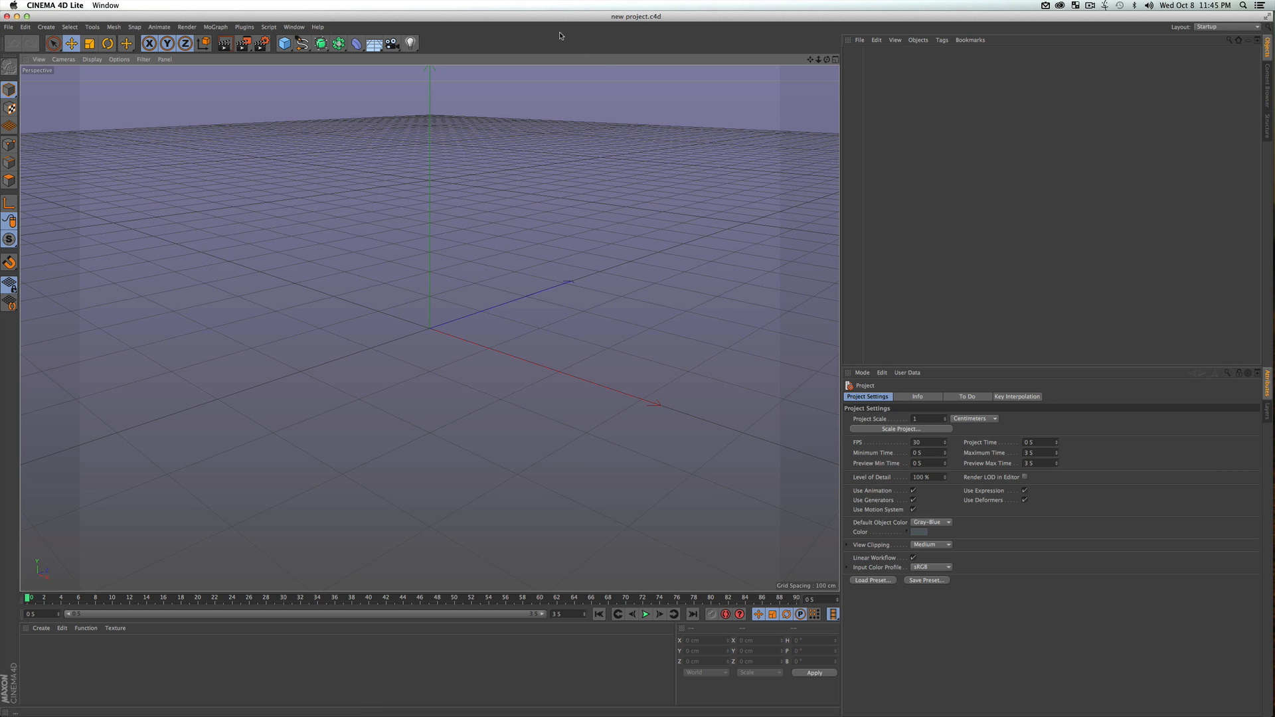
# Minimize the Cinema 4D Lite window and return to the After Effects project
pyautogui.click(43, 4)
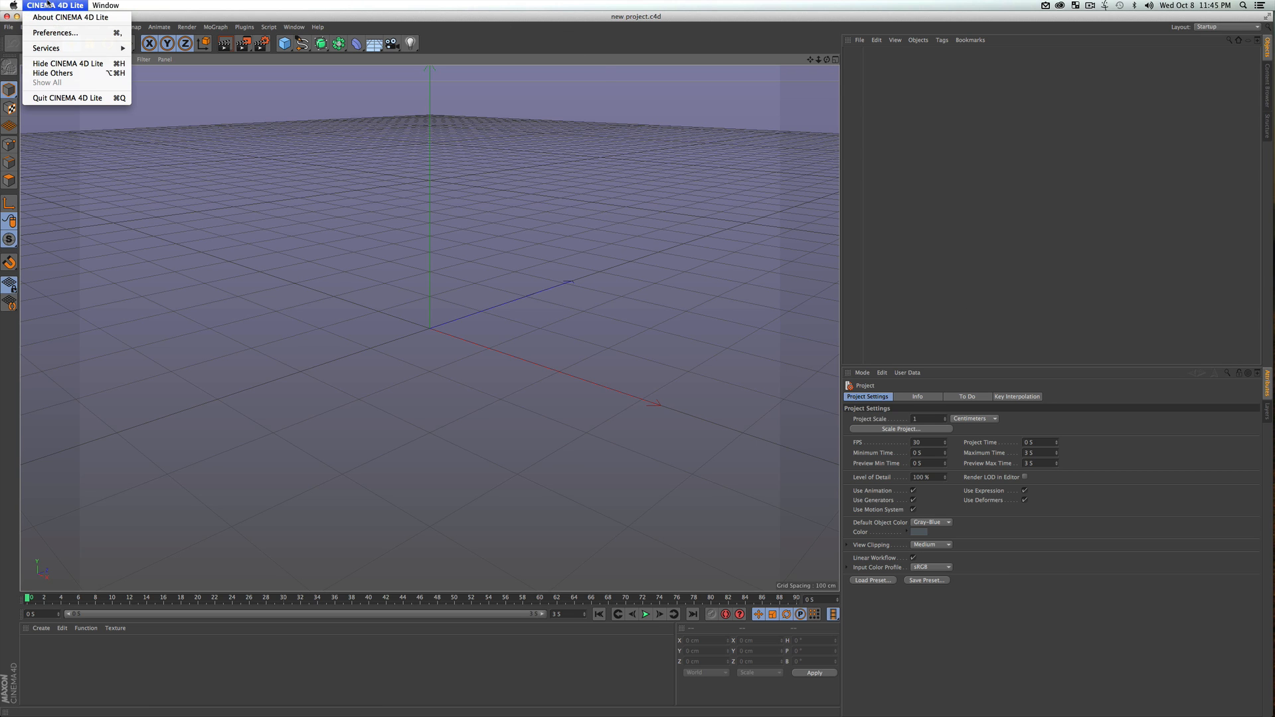
pyautogui.click(42, 3)
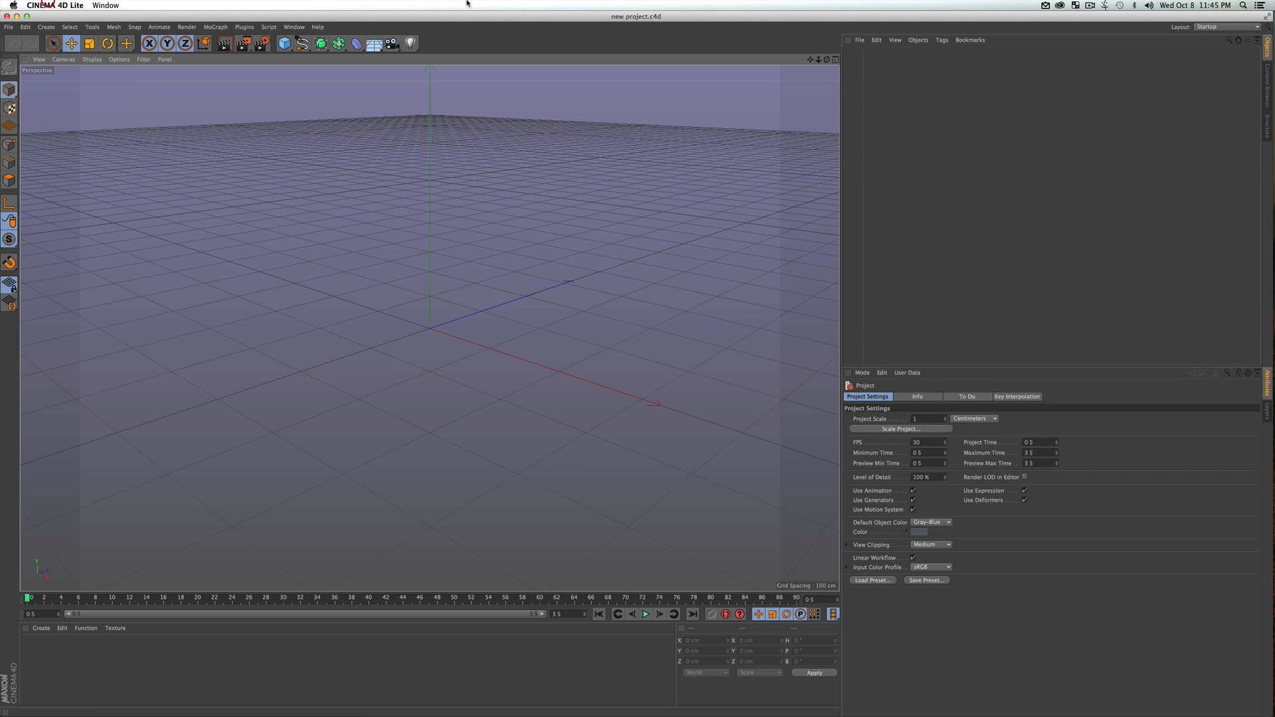
pyautogui.doubleClick(605, 20)
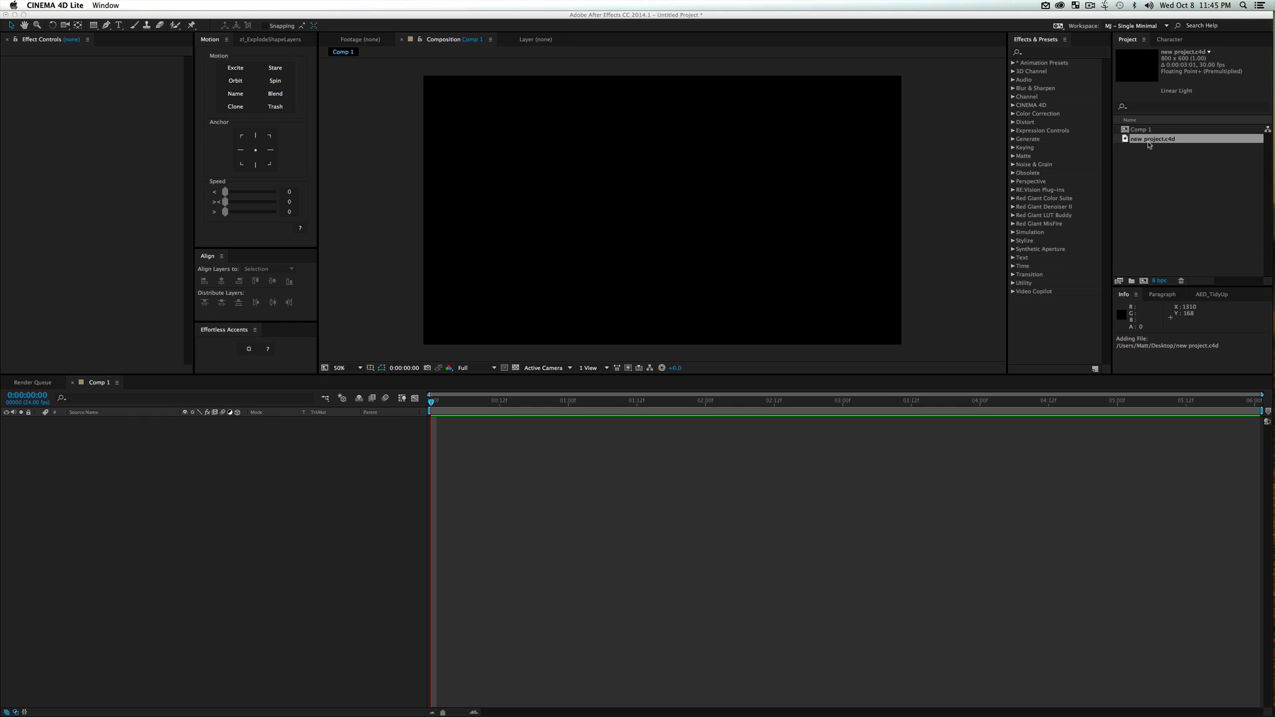
pyautogui.click(1151, 171)
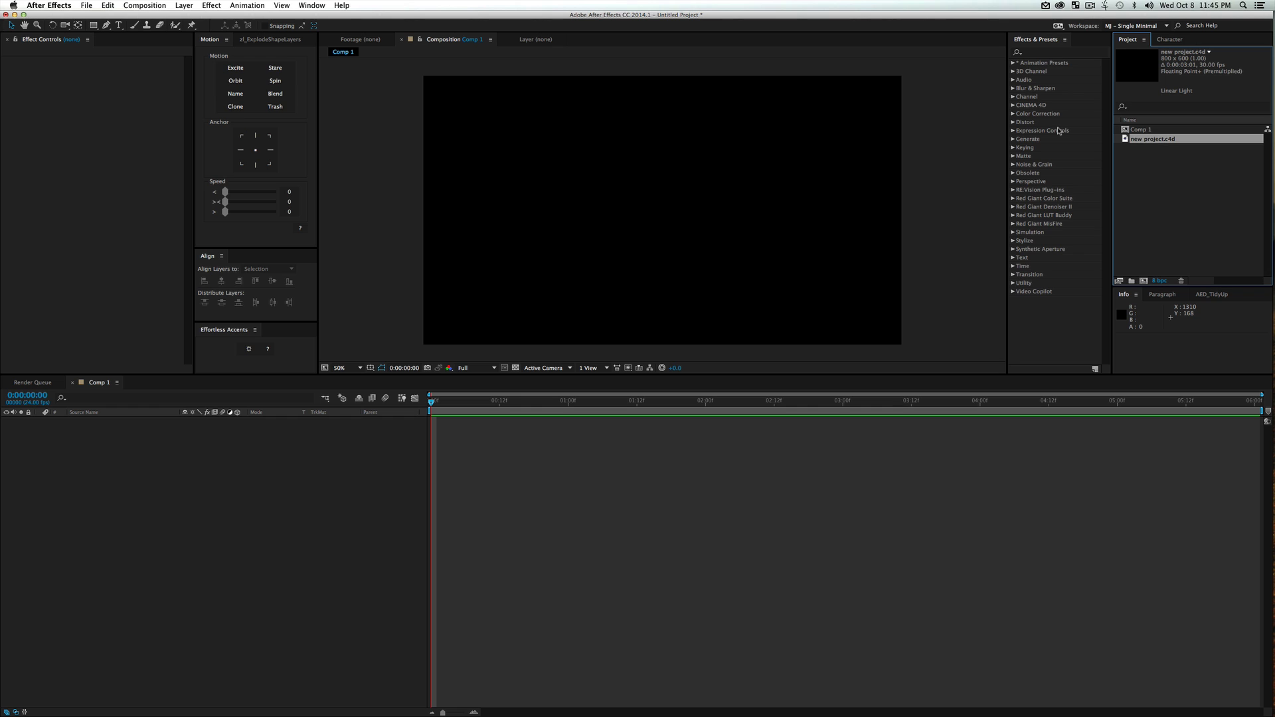
# Examine the footage options of new project.c4d and preview it in the Footage viewer before returning to the composition view
pyautogui.rightClick(1151, 143)
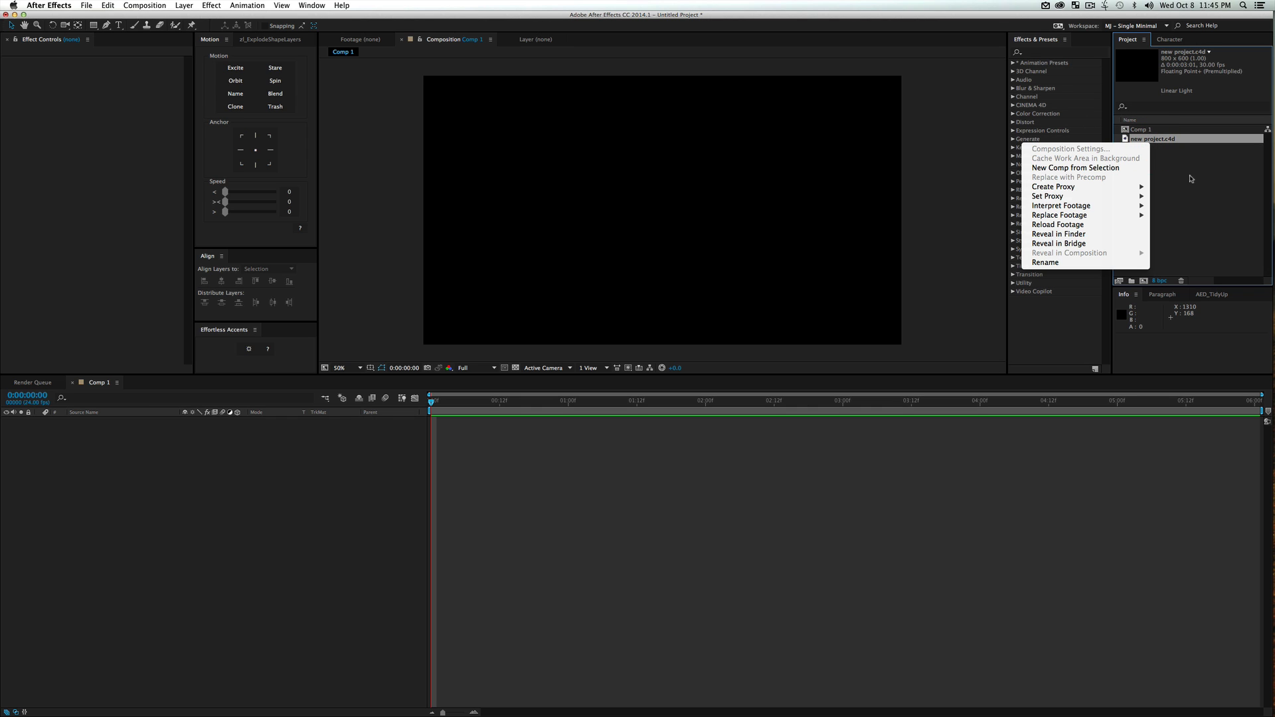
pyautogui.click(1191, 177)
pyautogui.click(1166, 220)
pyautogui.hotkey('ctrl', 'Up')
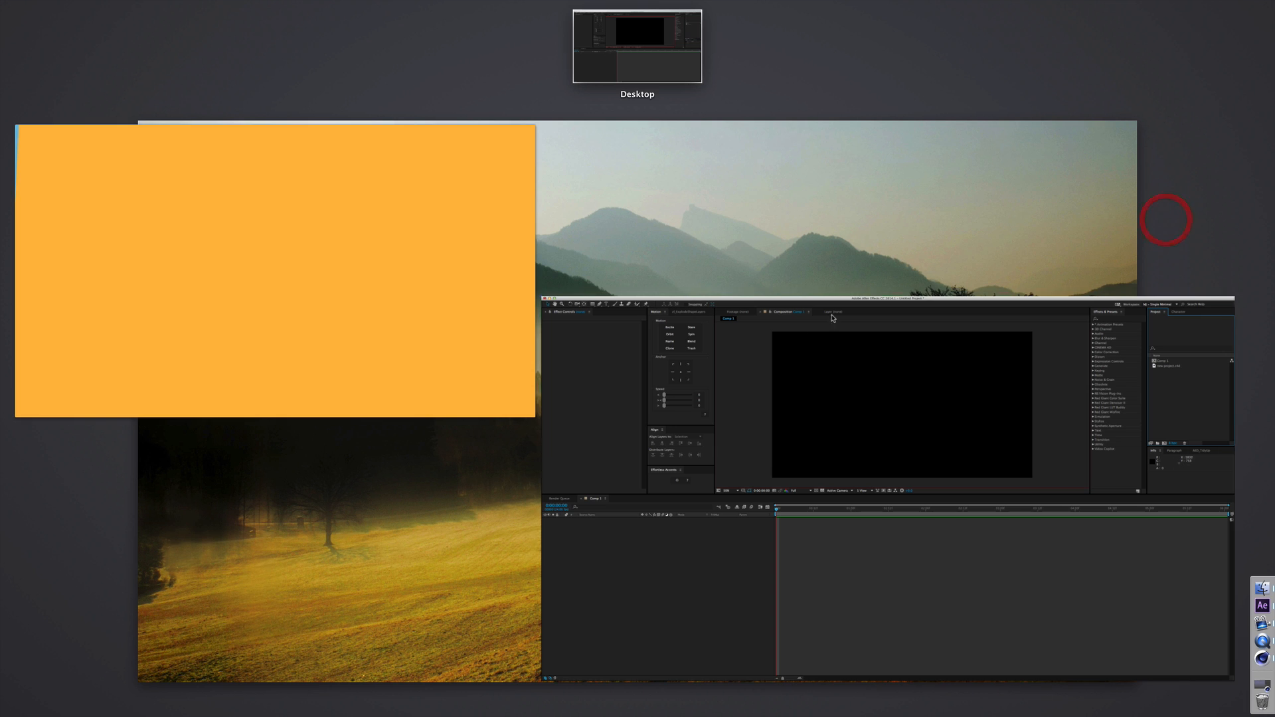
pyautogui.hotkey('ctrl', 'Up')
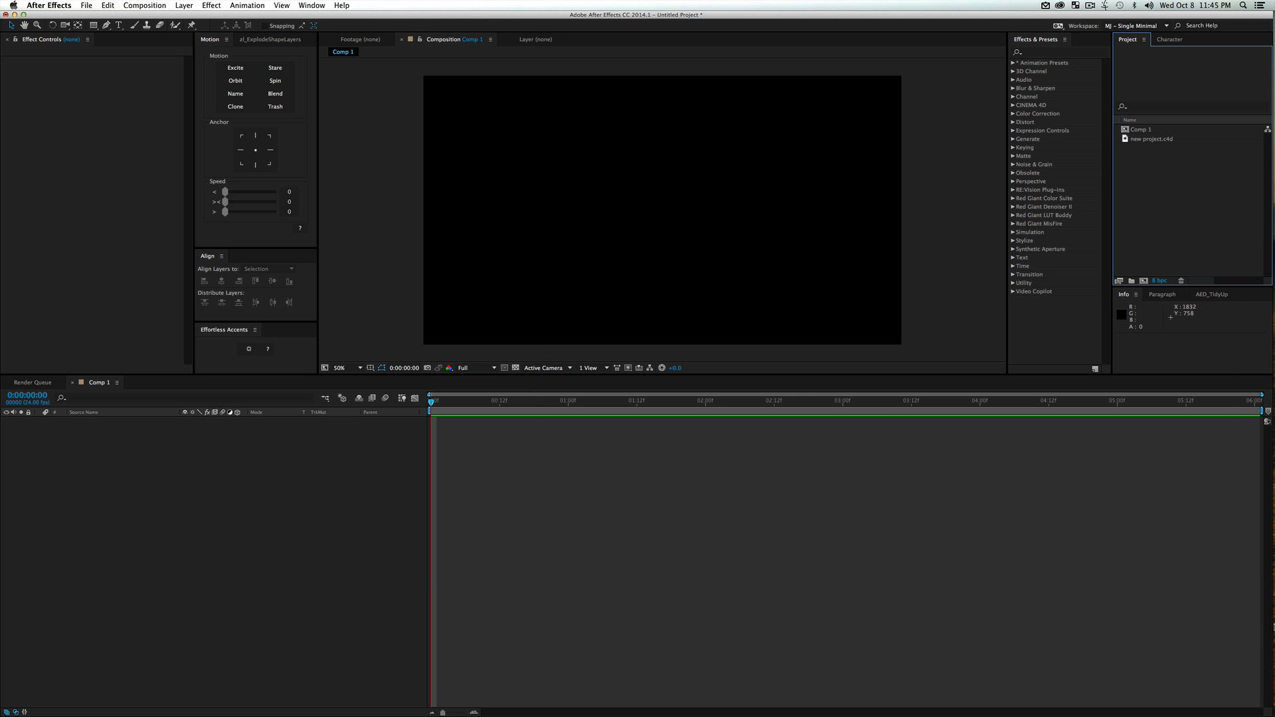
pyautogui.moveTo(1262, 660)
pyautogui.click(1154, 223)
pyautogui.rightClick(1154, 141)
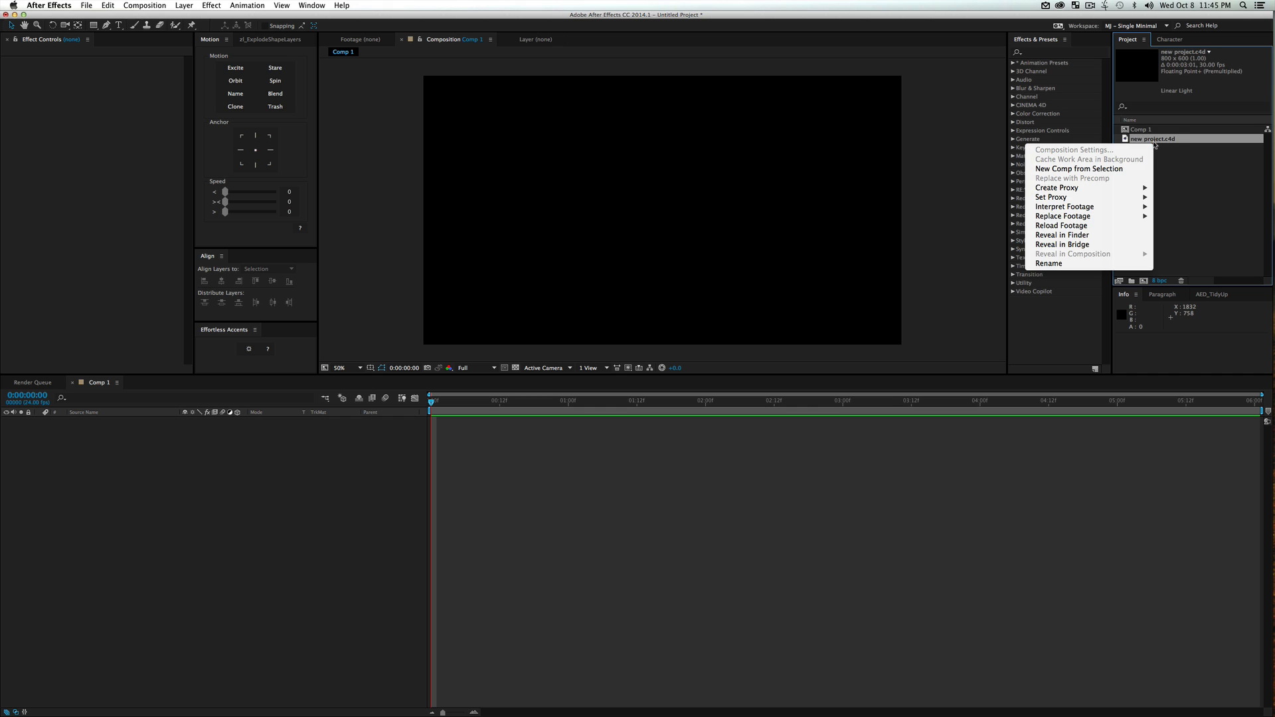
pyautogui.moveTo(1089, 216)
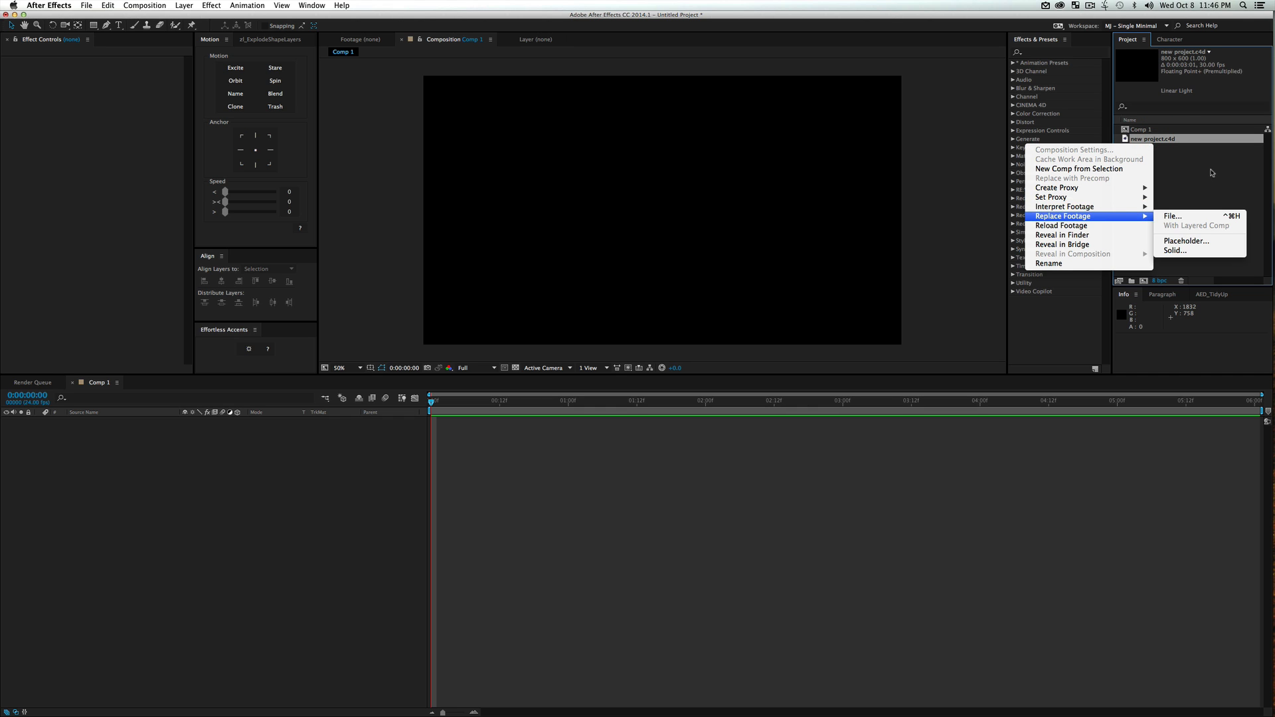
pyautogui.click(1211, 172)
pyautogui.doubleClick(1174, 139)
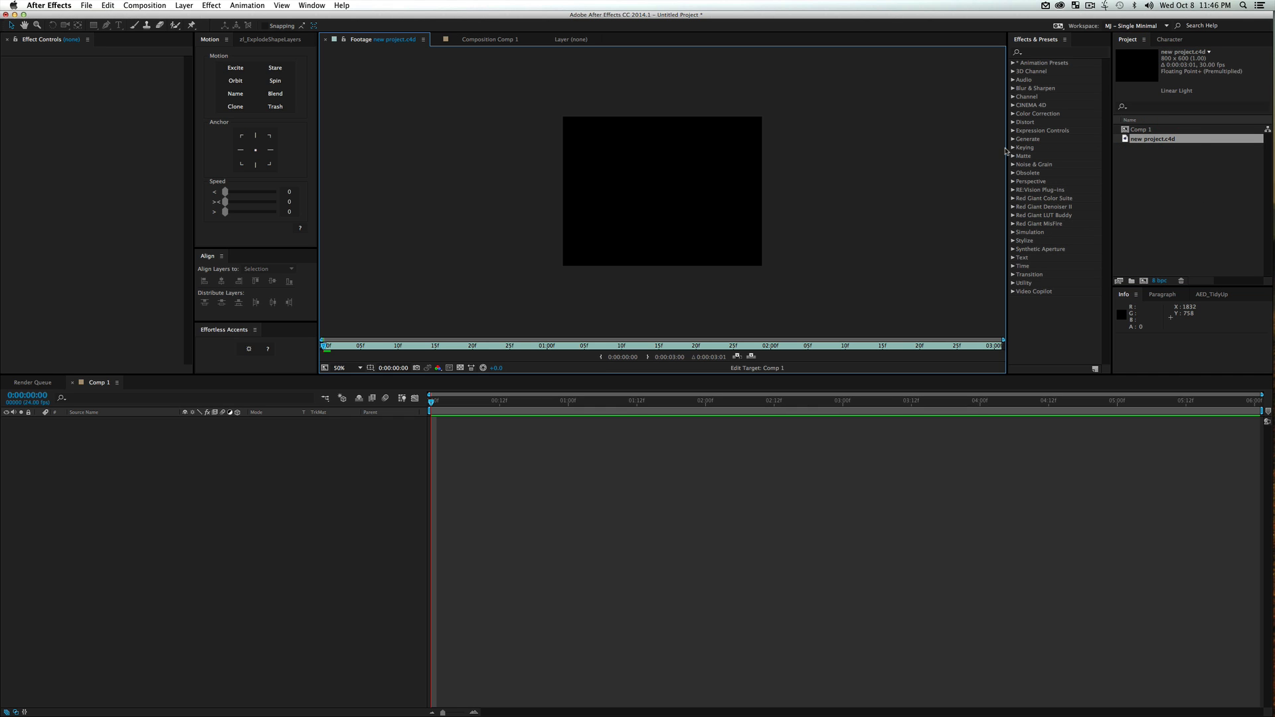
pyautogui.click(485, 40)
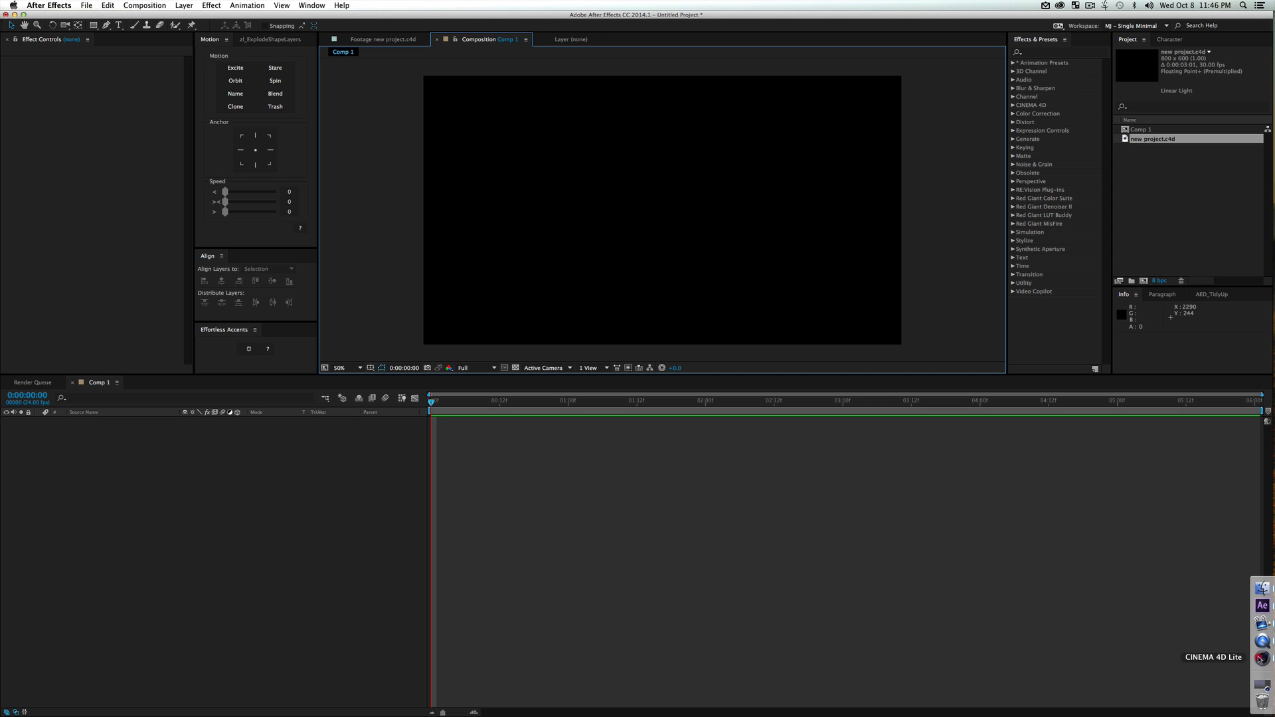
# Switch to Cinema 4D Lite and orbit, pan and zoom the perspective view around the origin
pyautogui.click(1261, 641)
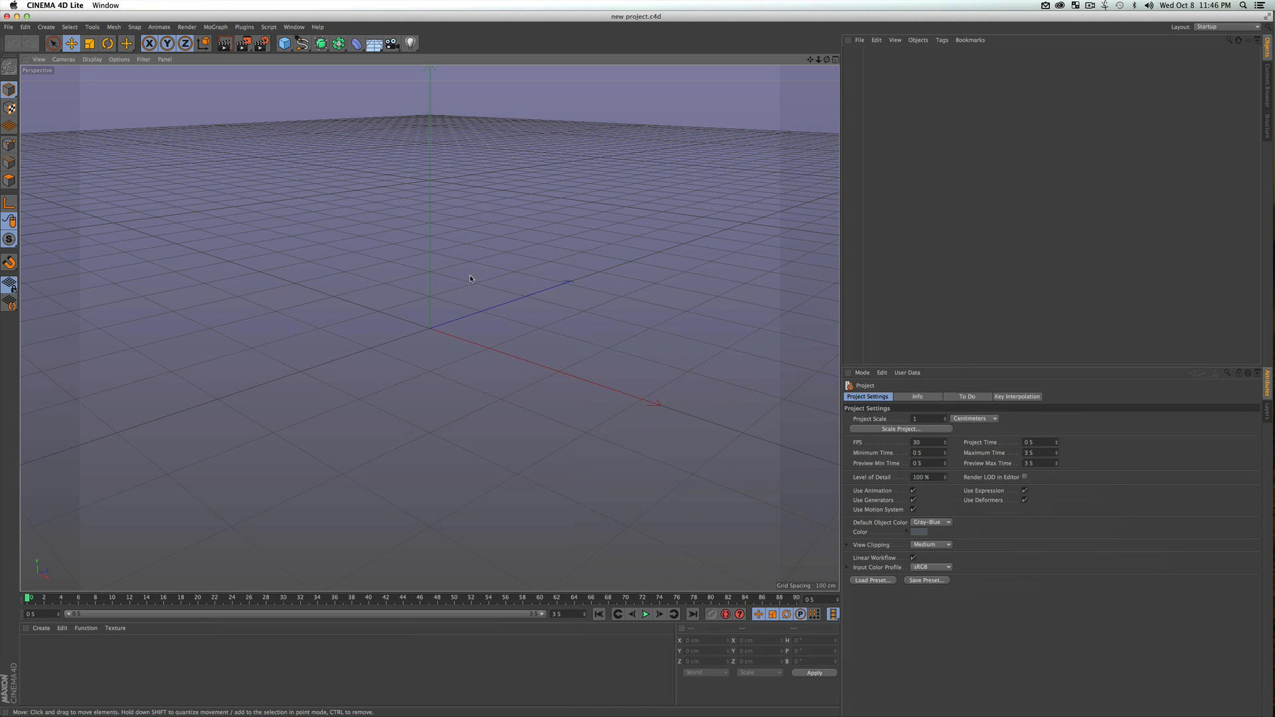
pyautogui.press('3')
pyautogui.moveTo(449, 325); pyautogui.dragTo(405, 330)
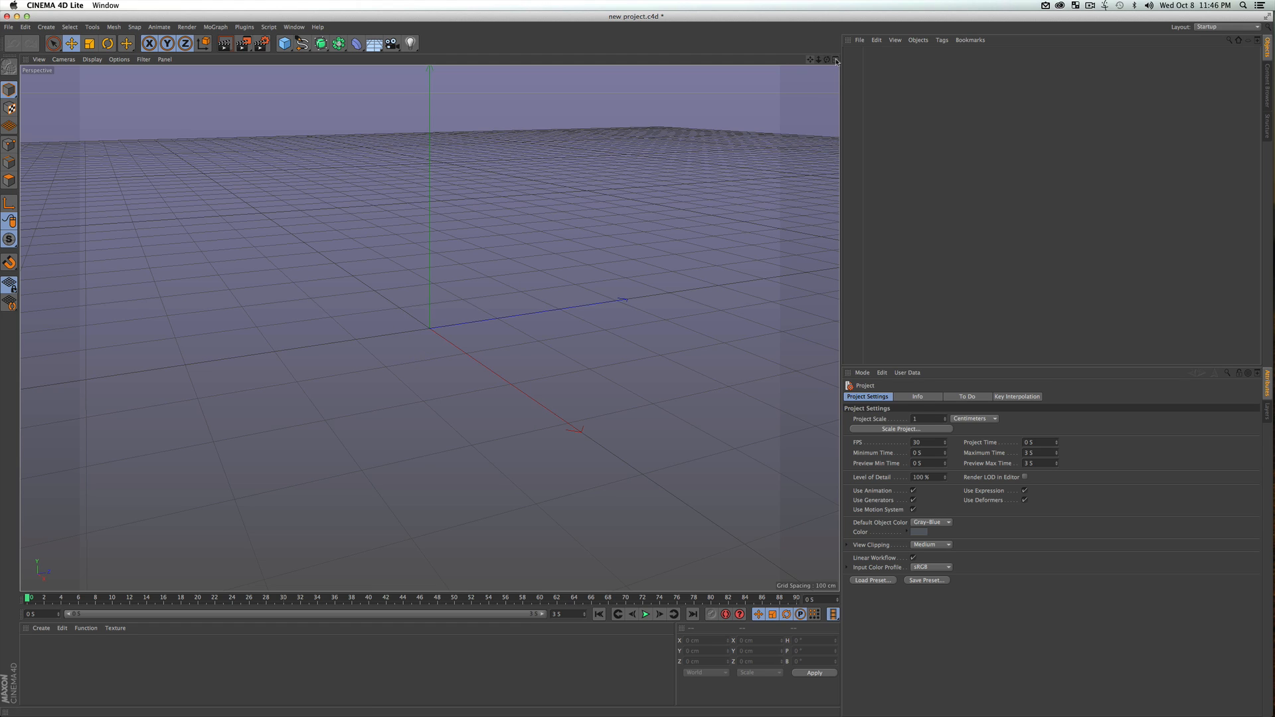
pyautogui.moveTo(810, 60); pyautogui.dragTo(787, 92)
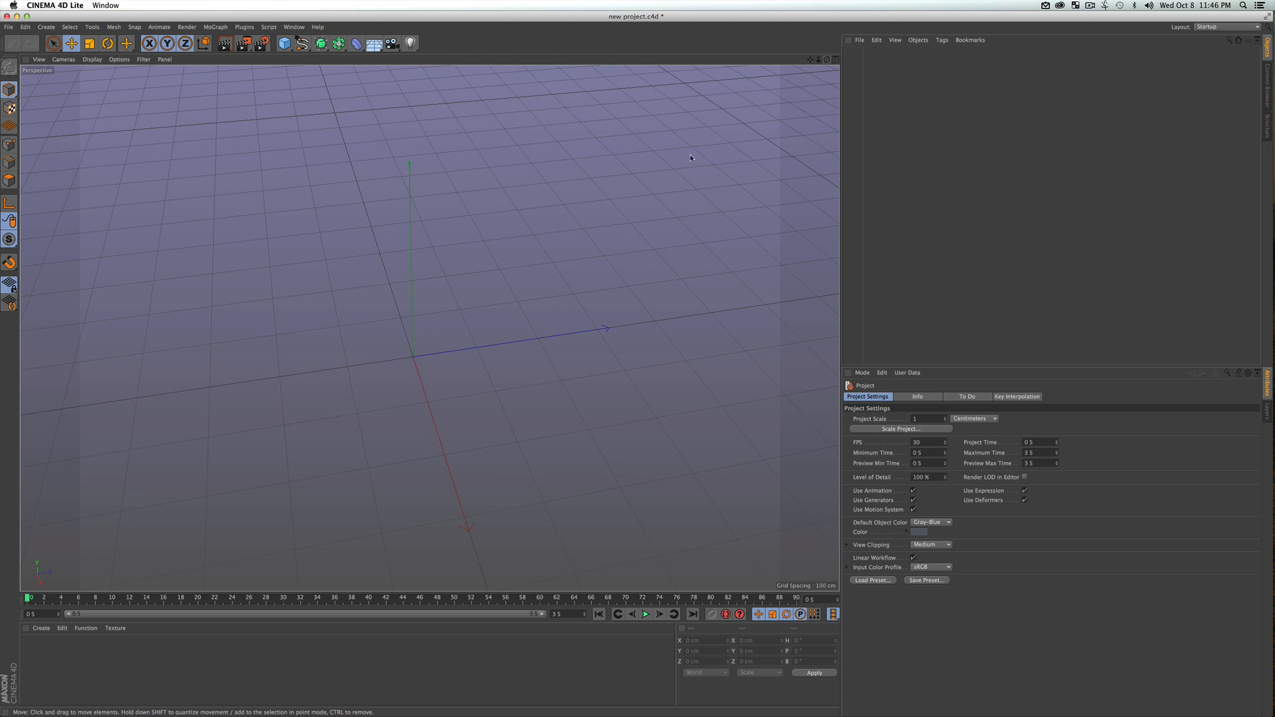
pyautogui.click(407, 377)
pyautogui.moveTo(407, 360)
pyautogui.mouseDown()
pyautogui.moveTo(442, 311)
pyautogui.moveTo(504, 319)
pyautogui.moveTo(414, 356)
pyautogui.moveTo(594, 323)
pyautogui.moveTo(502, 380)
pyautogui.moveTo(508, 343)
pyautogui.moveTo(478, 347)
pyautogui.mouseUp()
pyautogui.press('2')
pyautogui.press('1')
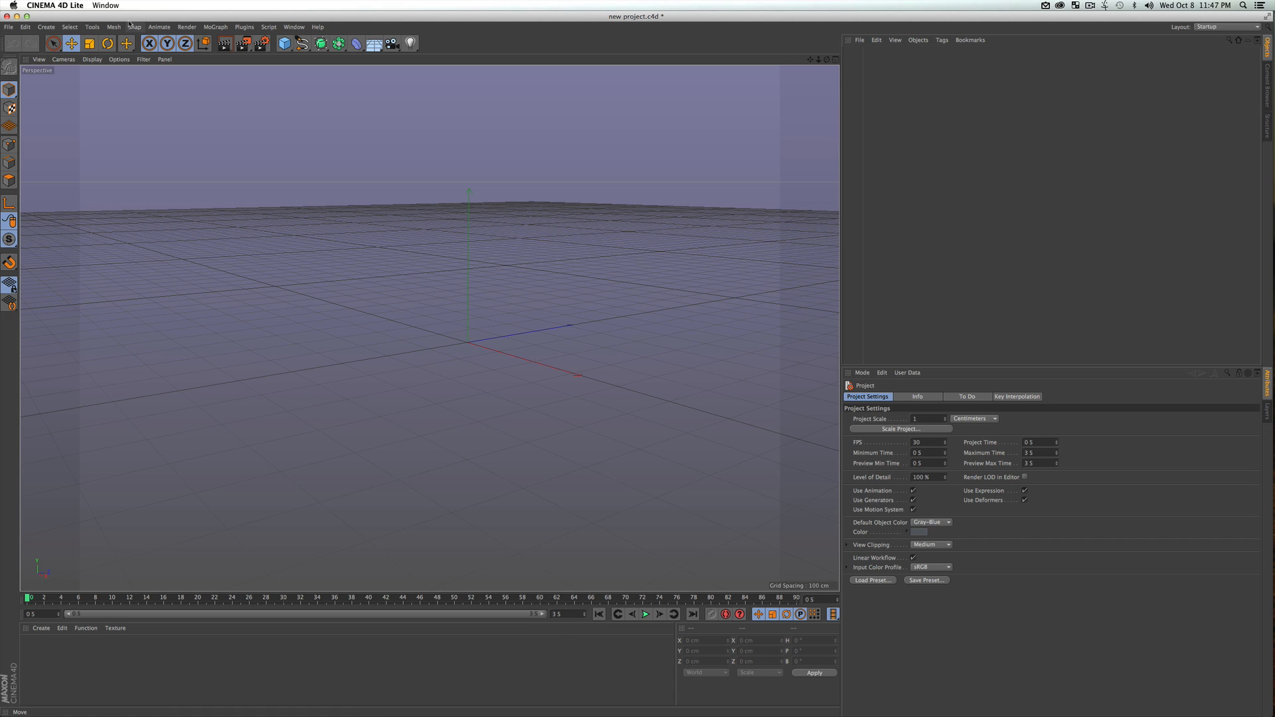
# Set the timeline's end time and current time to 10 seconds, and extend the preview range to the full 10 seconds
pyautogui.click(561, 615)
pyautogui.write('10')
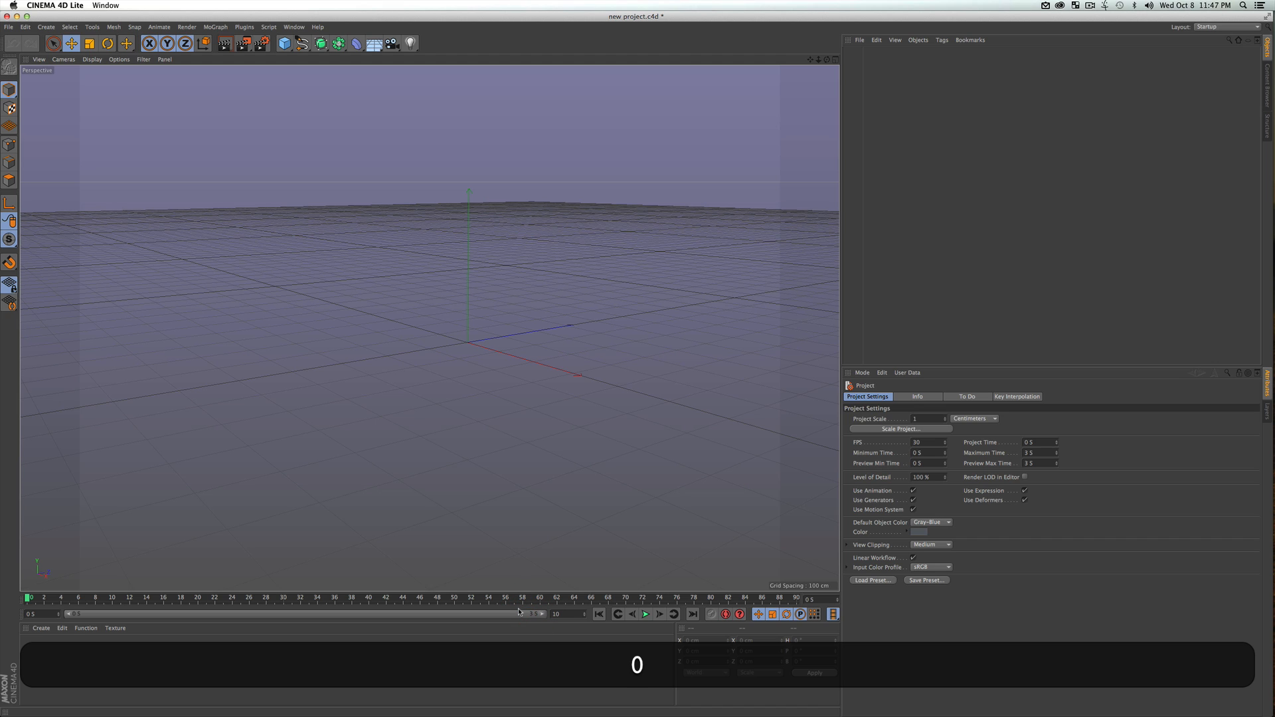
pyautogui.press('Return')
pyautogui.click(711, 591)
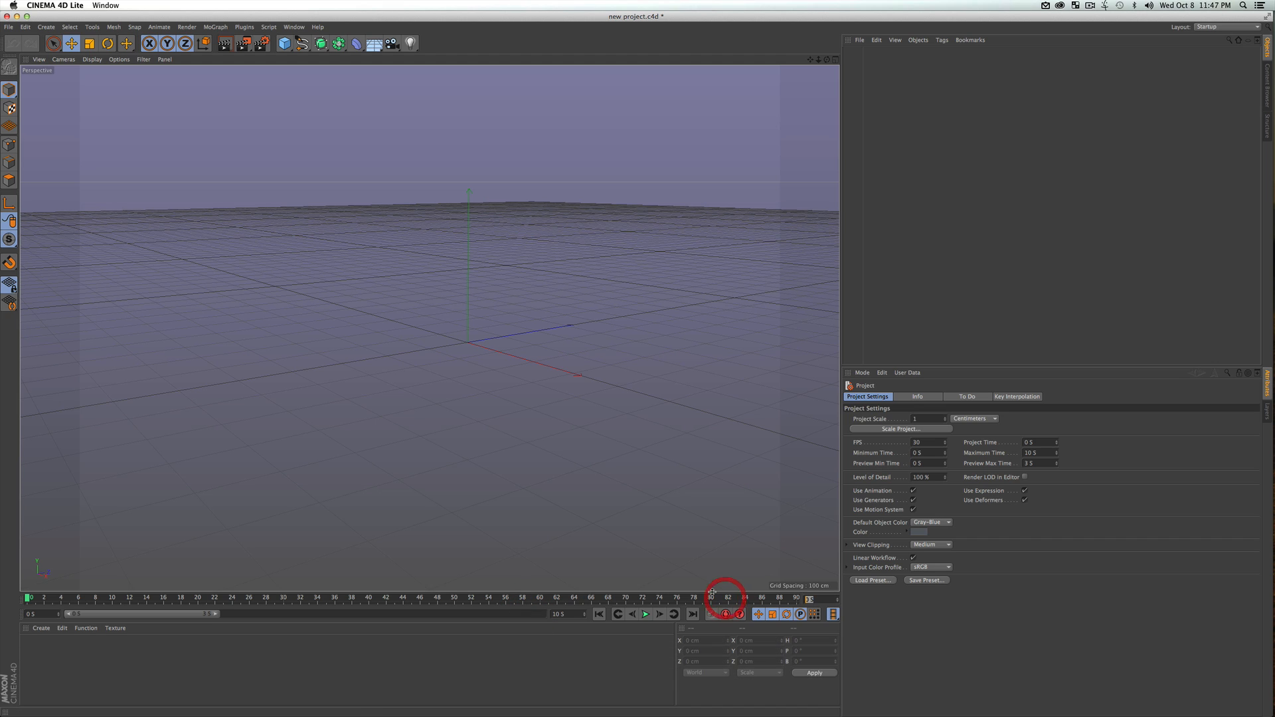
pyautogui.write('10')
pyautogui.press('Return')
pyautogui.moveTo(216, 614); pyautogui.dragTo(575, 622)
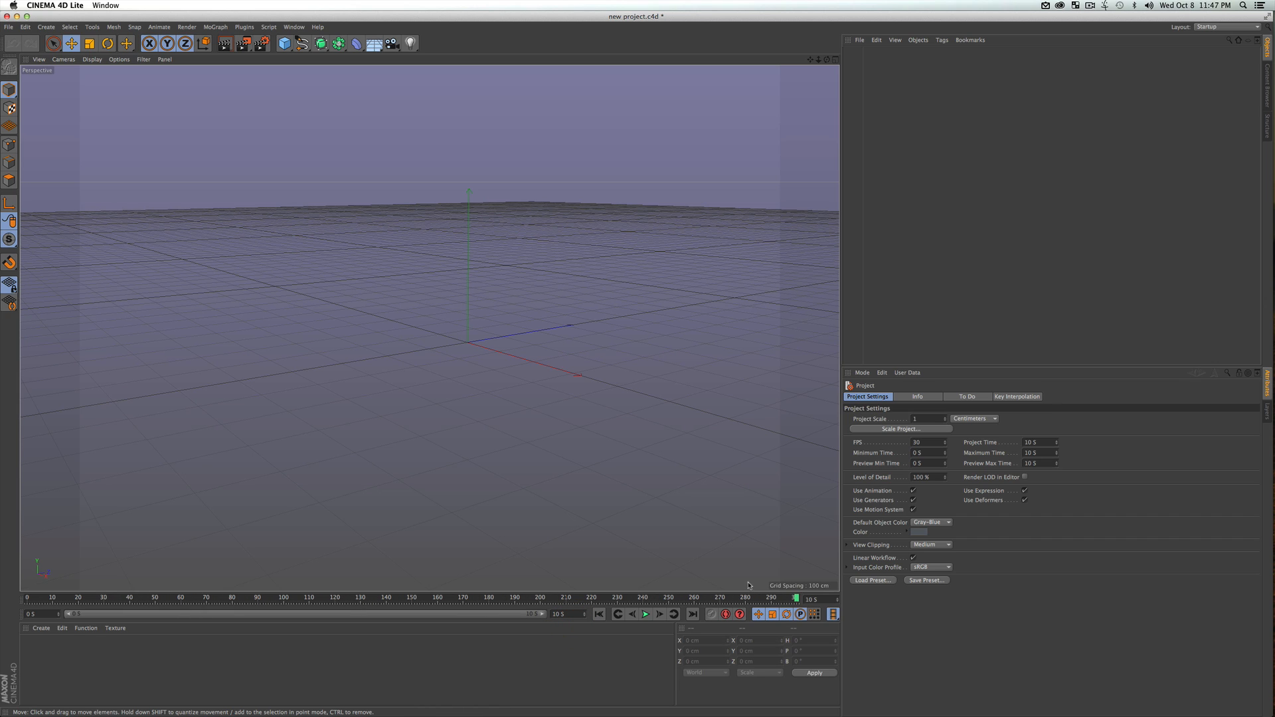
# Open the Units preferences, examine the Animation Unit choices, and move the Preferences window over the viewport's edge
pyautogui.click(49, 6)
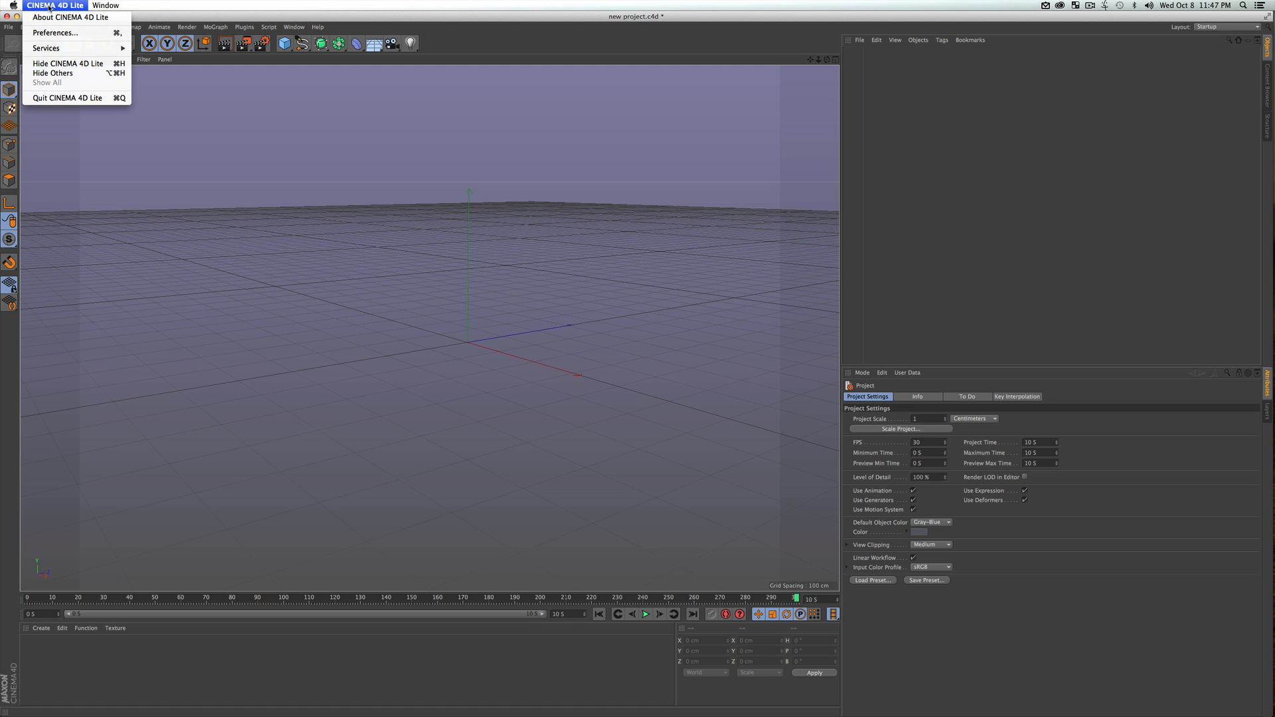
pyautogui.click(60, 33)
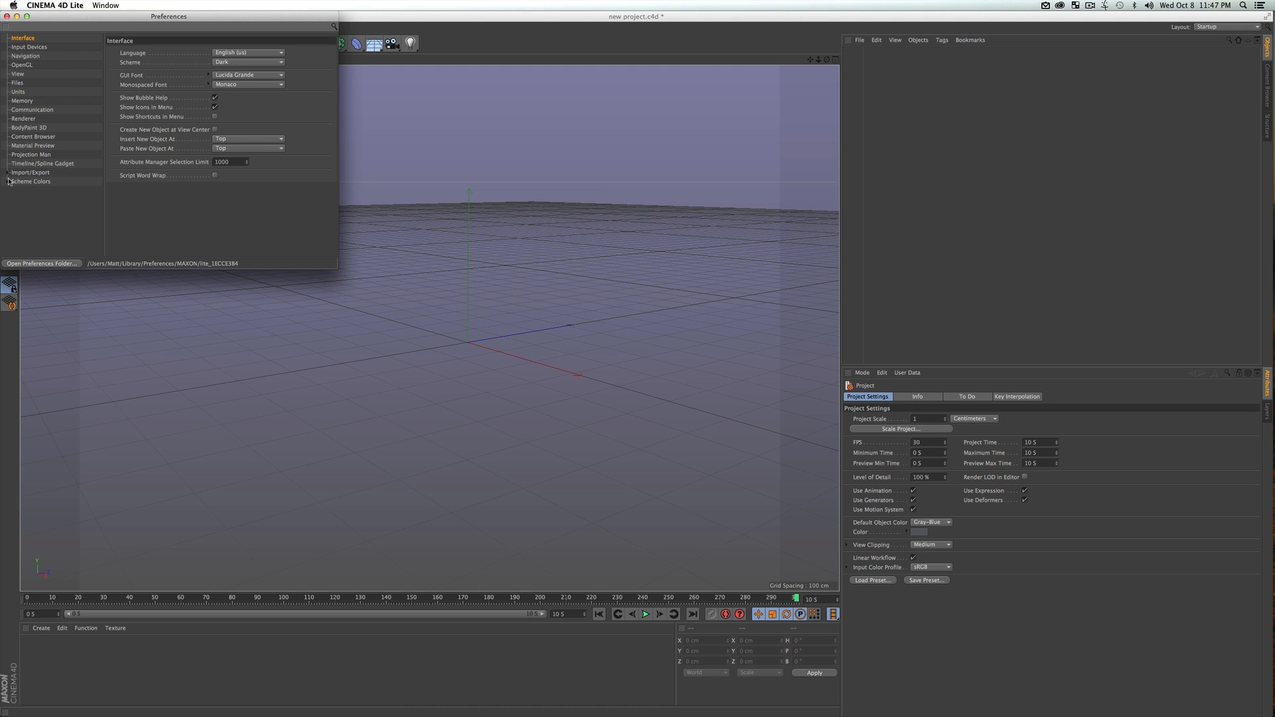
pyautogui.click(18, 91)
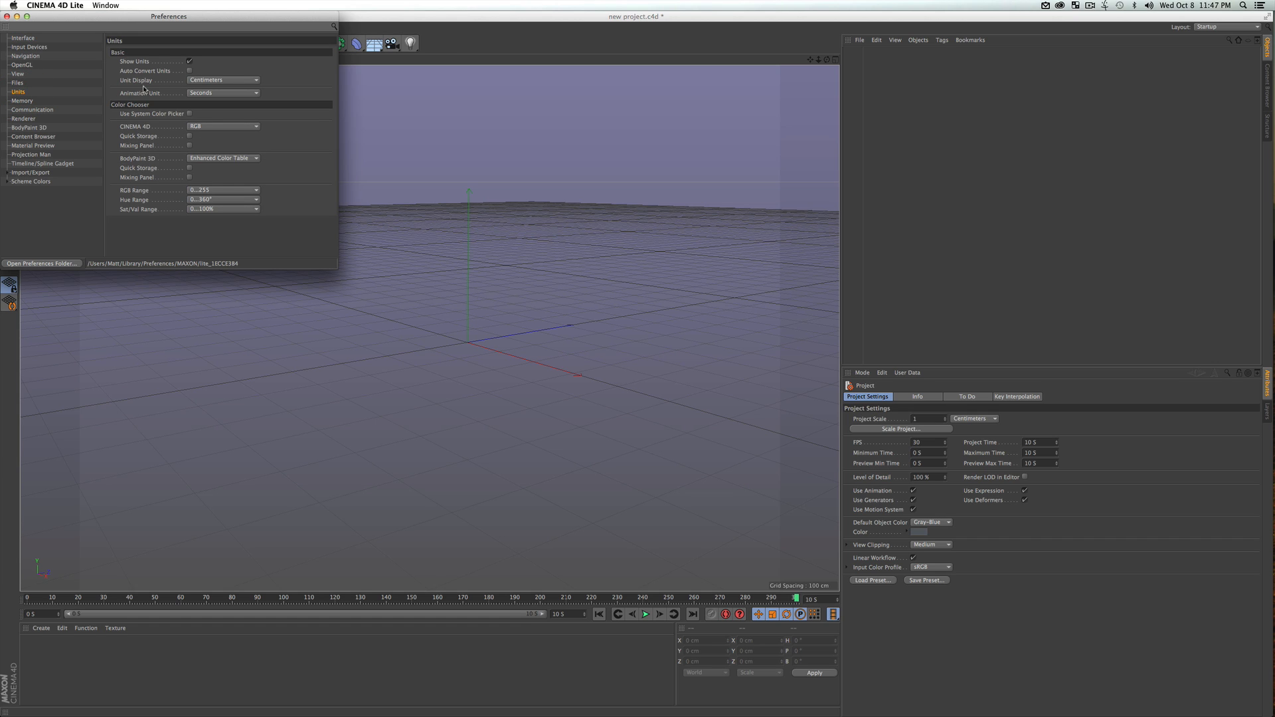
pyautogui.click(196, 93)
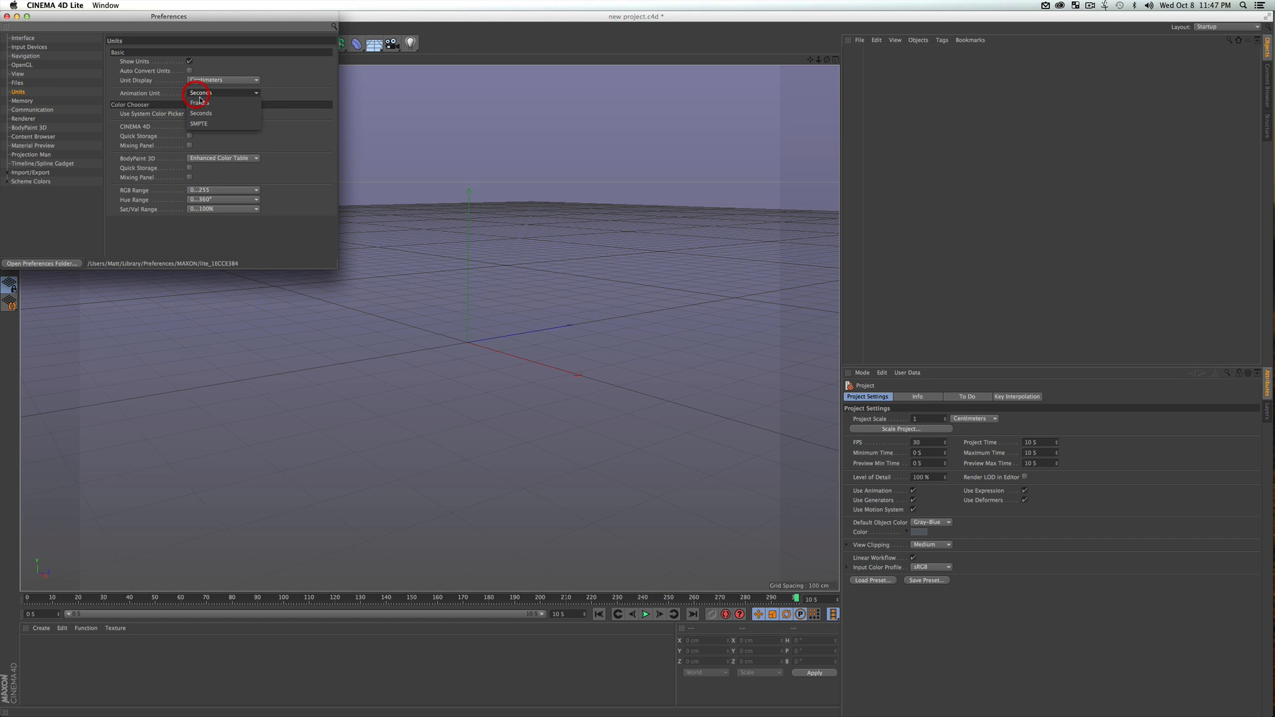
pyautogui.click(303, 77)
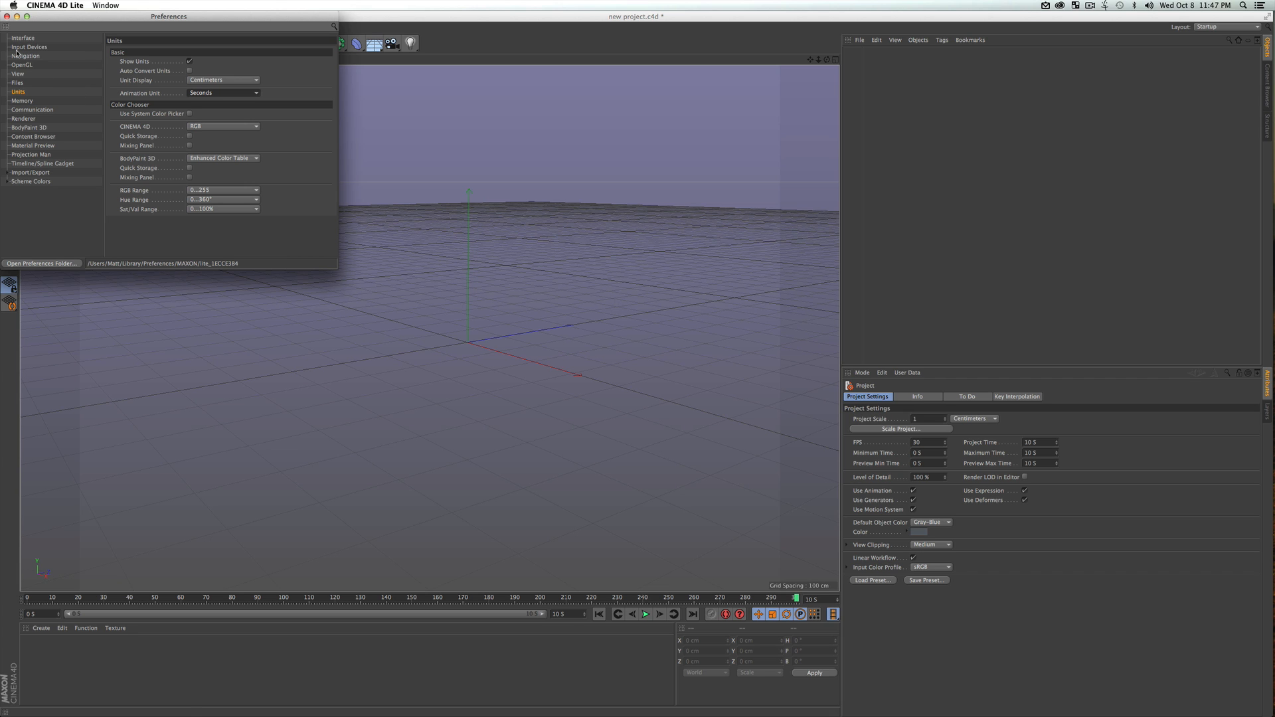
pyautogui.moveTo(99, 16); pyautogui.dragTo(830, 131)
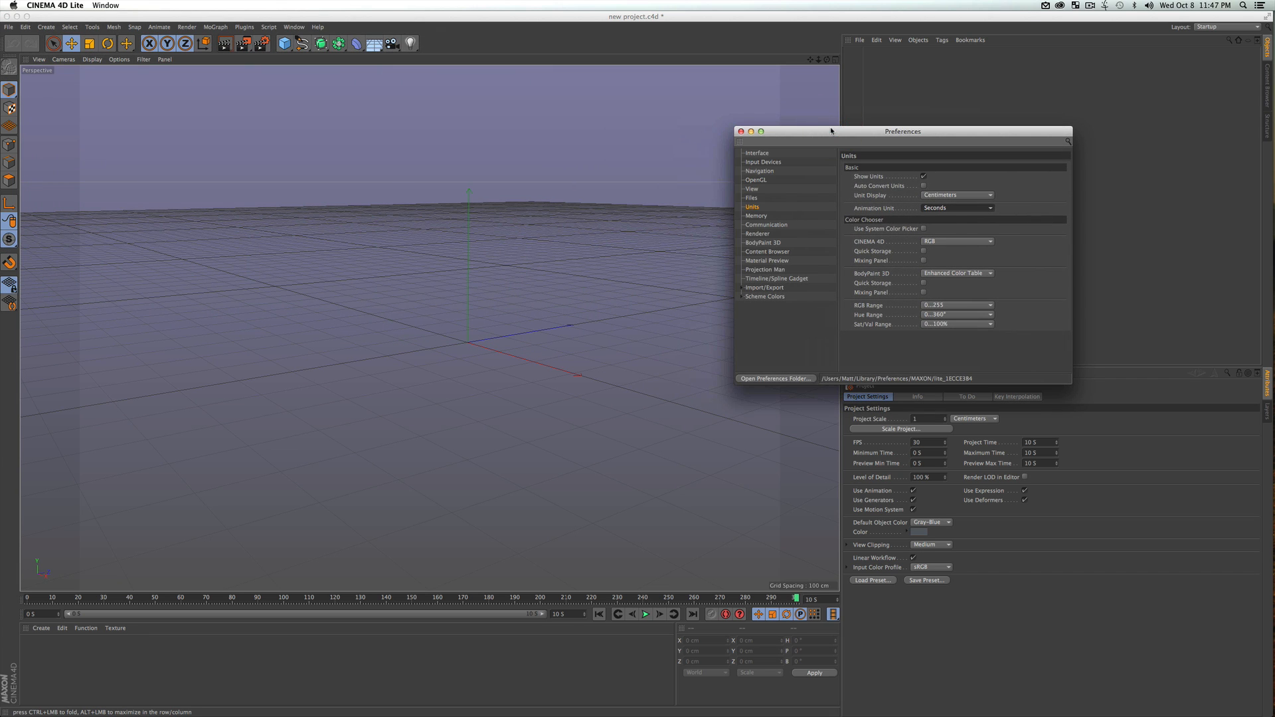
# Examine the Scheme Colors preferences, including the color picker for Background – Gradient 2, cancel the picker and close Preferences
pyautogui.click(742, 298)
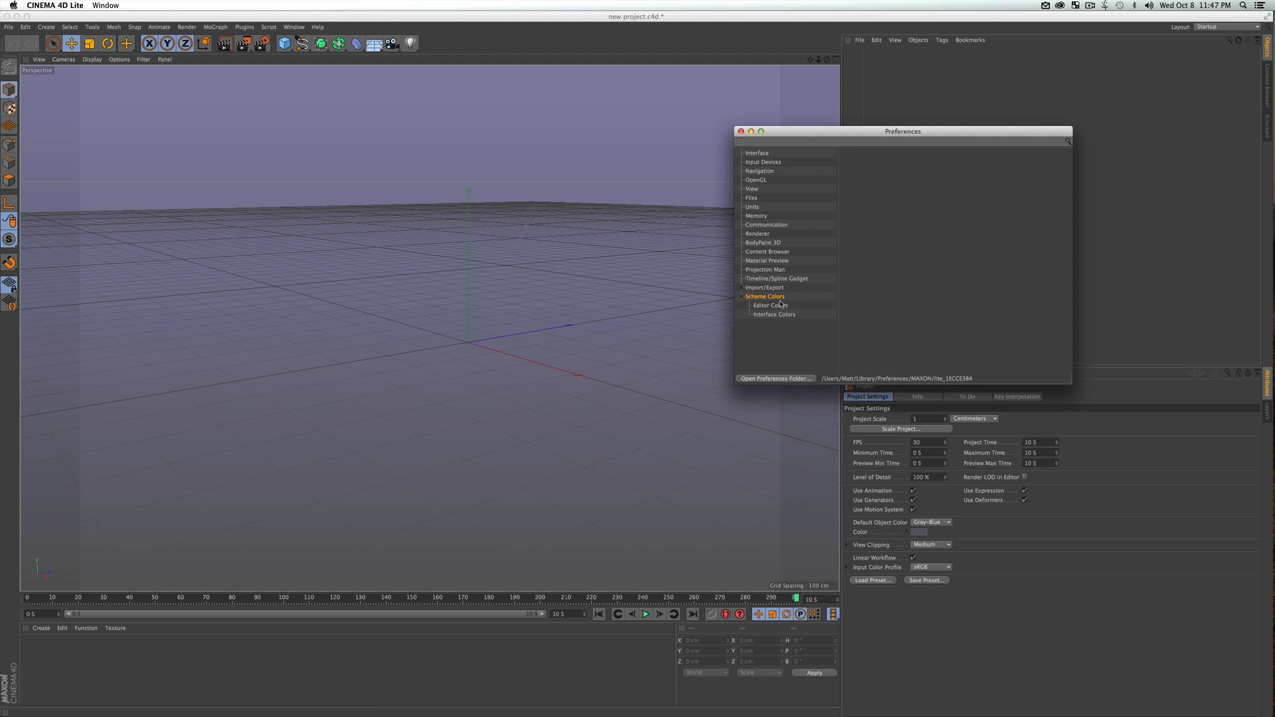
pyautogui.click(767, 316)
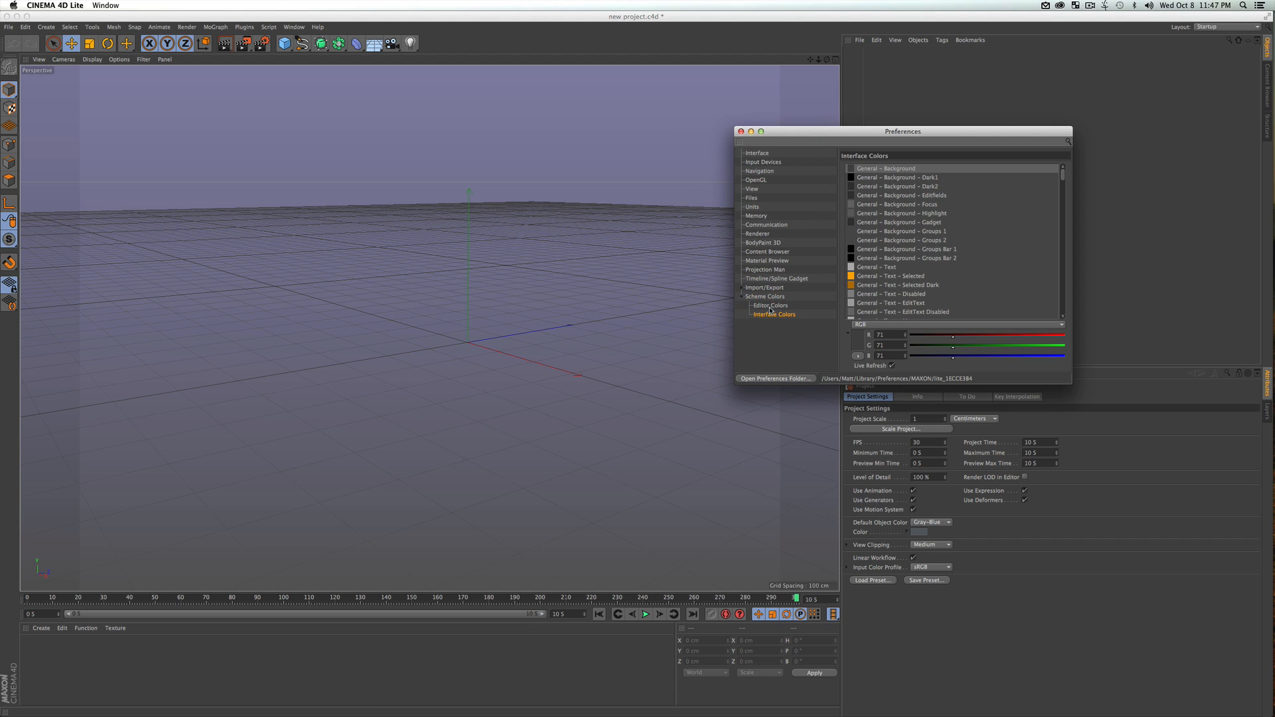
pyautogui.click(770, 307)
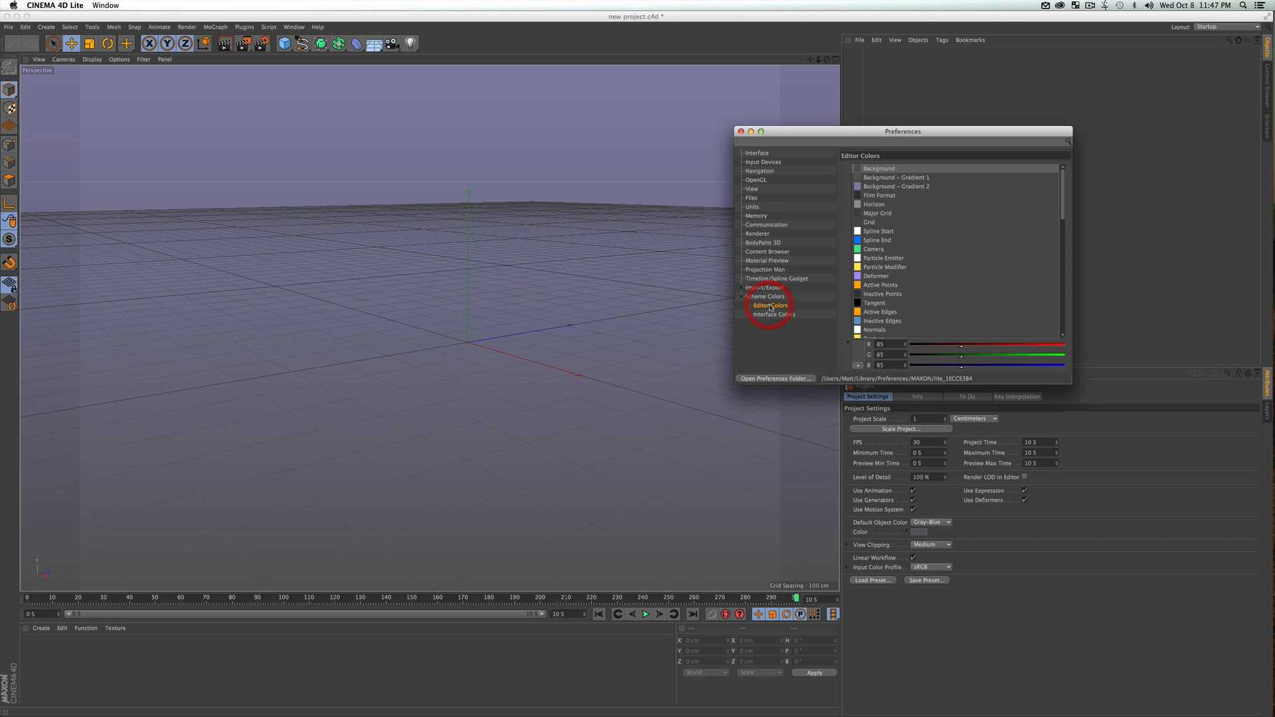
pyautogui.click(910, 186)
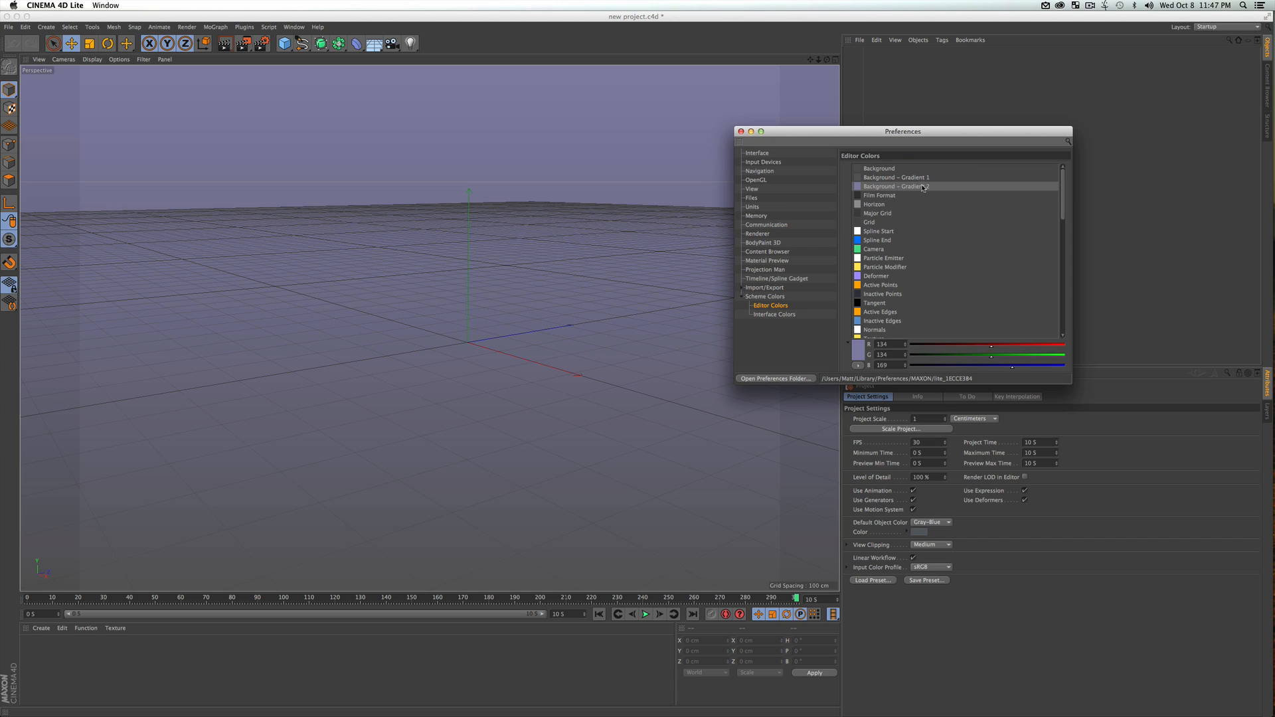
pyautogui.click(862, 354)
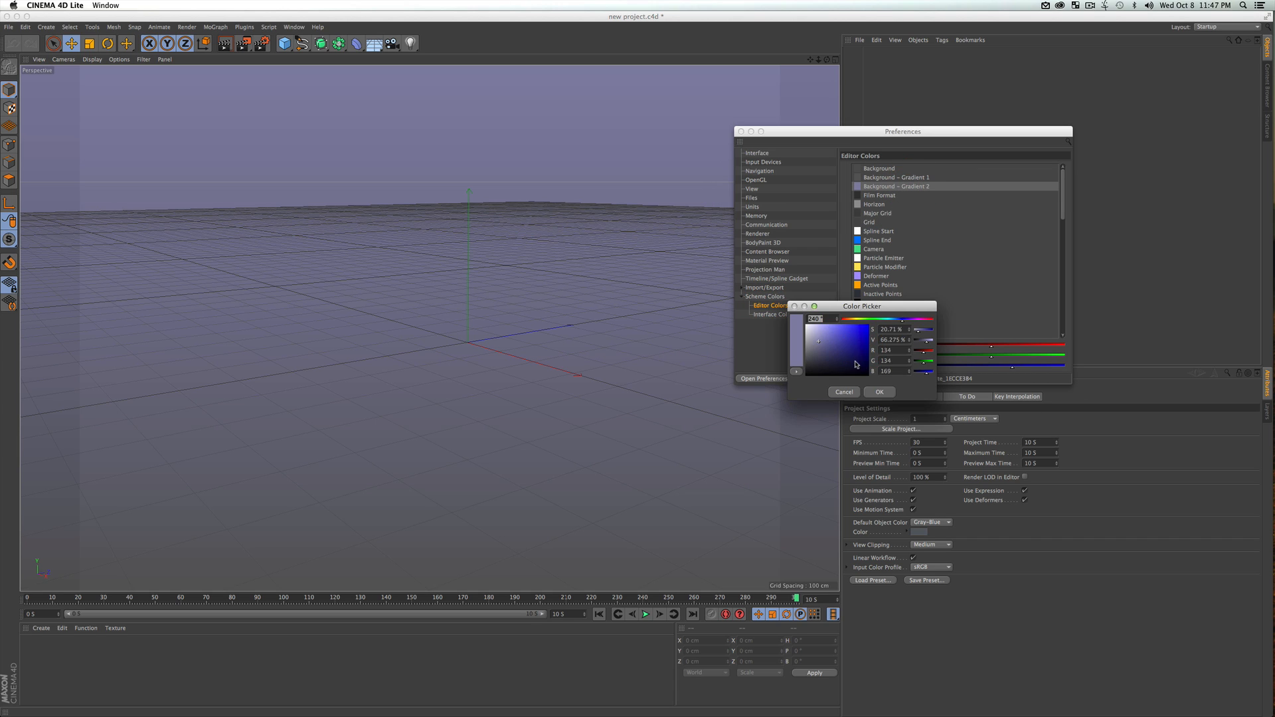
pyautogui.moveTo(858, 362); pyautogui.dragTo(836, 350)
pyautogui.click(851, 393)
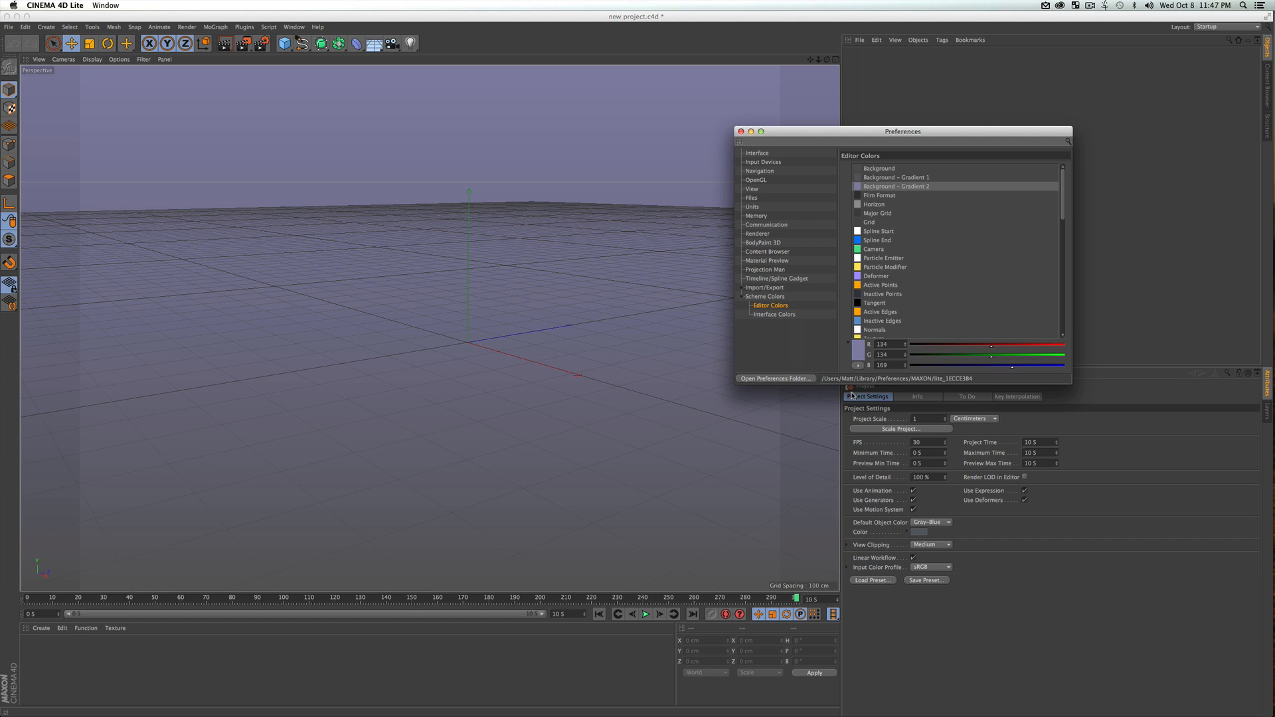
pyautogui.click(742, 130)
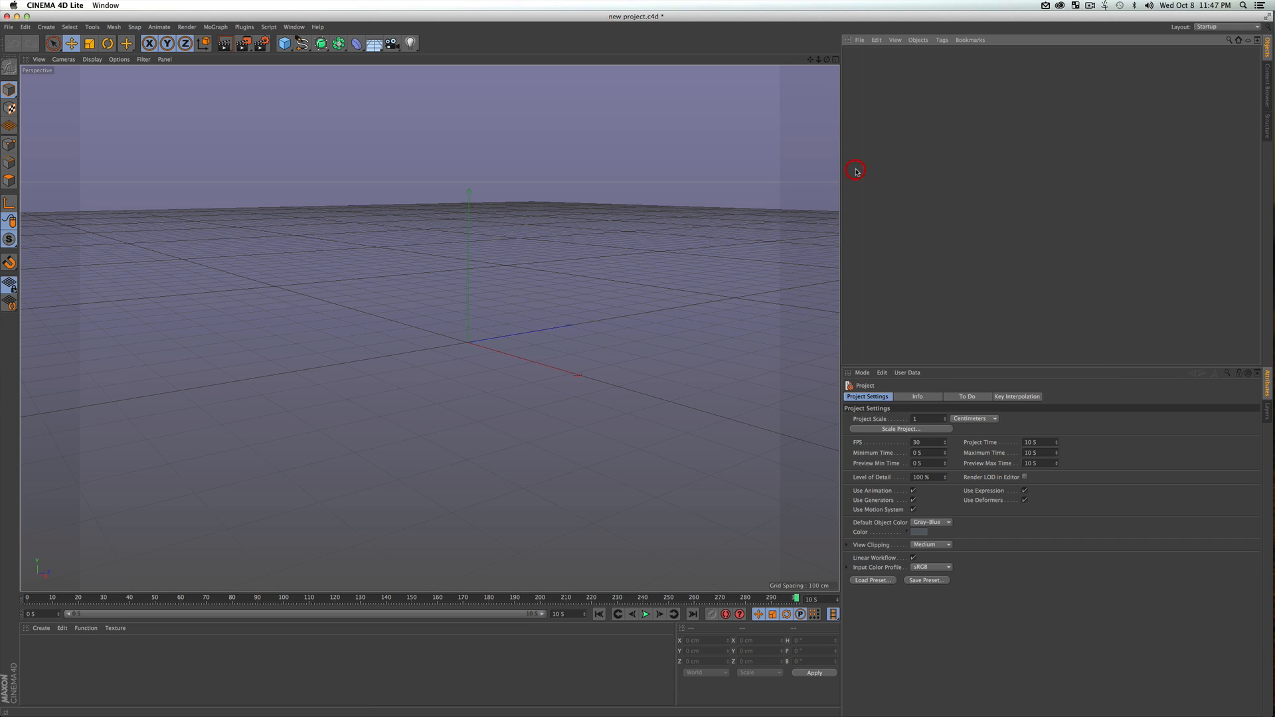
# Save the Cinema 4D project, switch to After Effects and add new project.c4d to Comp 1 as a layer
pyautogui.press('super+s')
pyautogui.hotkey('ctrl', 'Up')
pyautogui.click(857, 373)
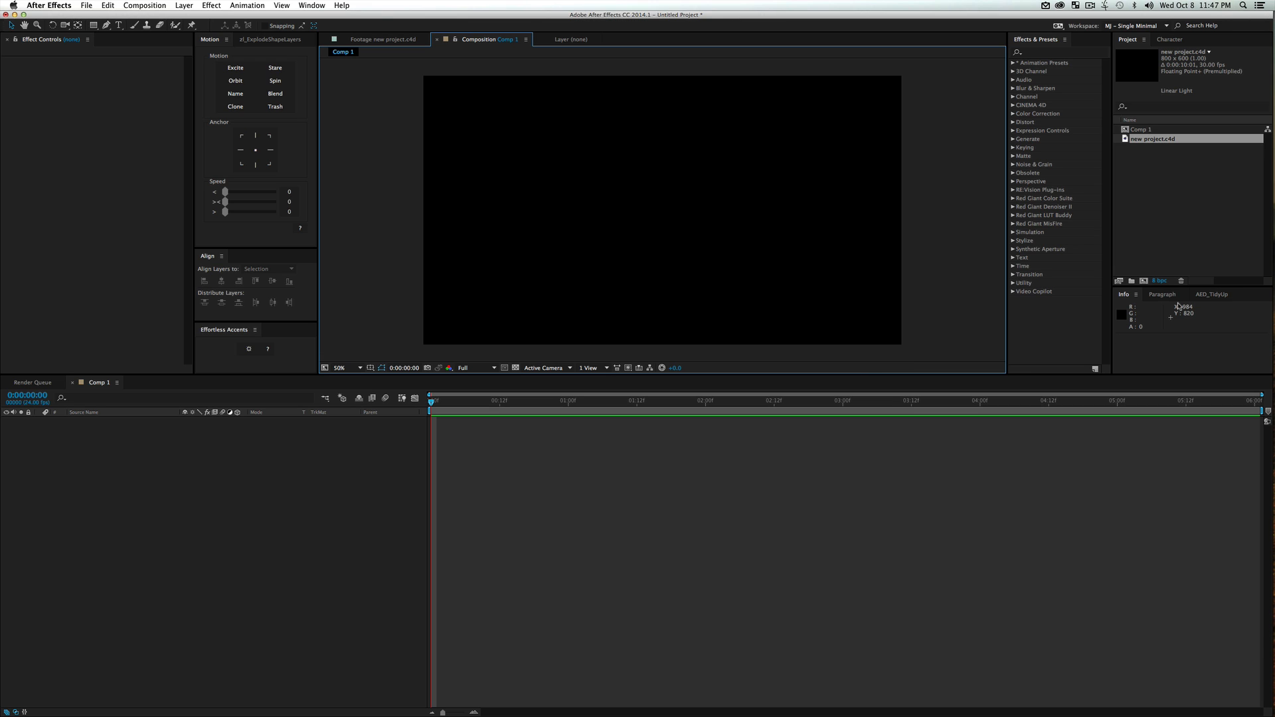
pyautogui.click(1140, 192)
pyautogui.click(1151, 139)
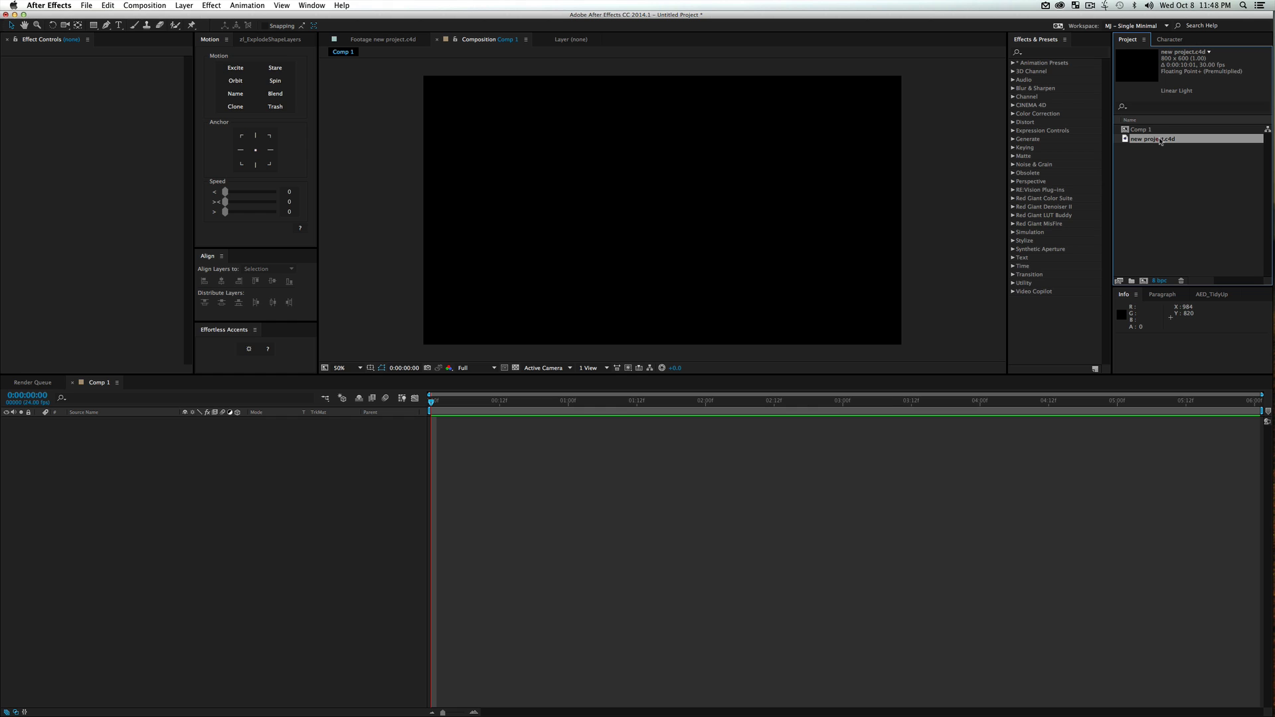
pyautogui.moveTo(1160, 141); pyautogui.dragTo(223, 461)
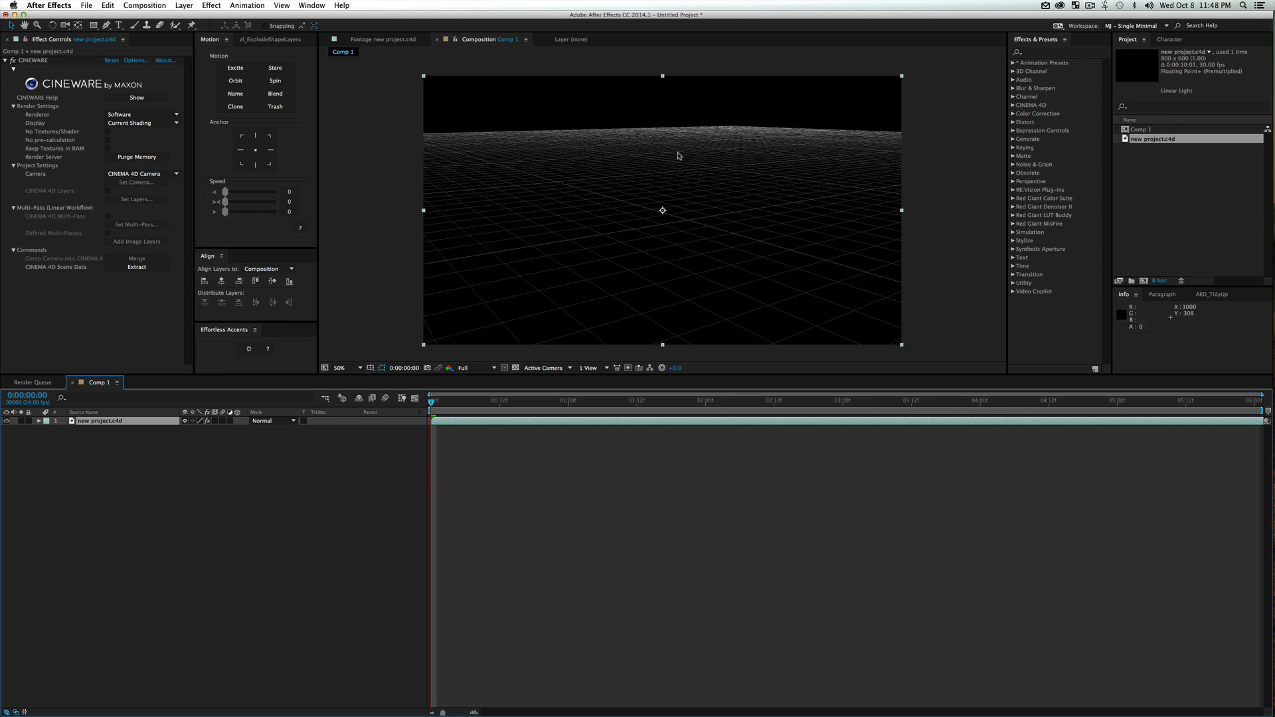
# Compare the perspective grid in Cinema 4D Lite with the After Effects composition, finishing in Cinema 4D Lite
pyautogui.hotkey('ctrl', 'Up')
pyautogui.click(707, 270)
pyautogui.hotkey('ctrl', 'Up')
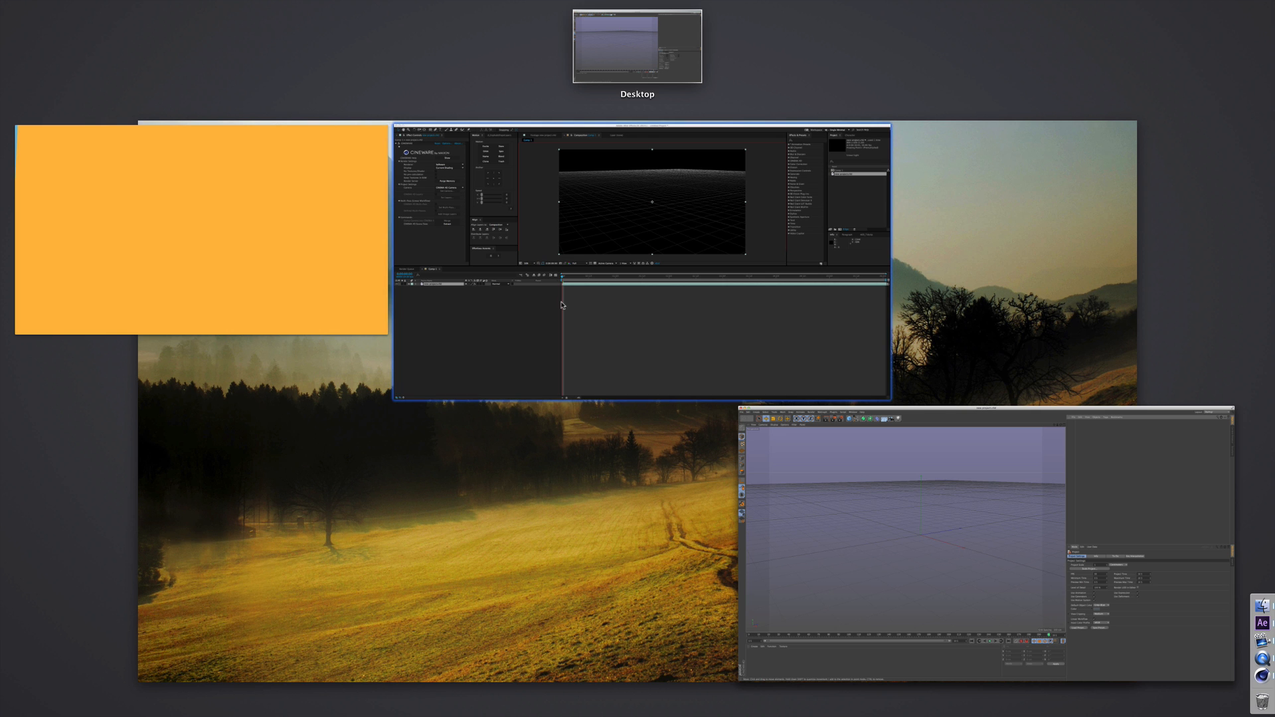
pyautogui.click(818, 366)
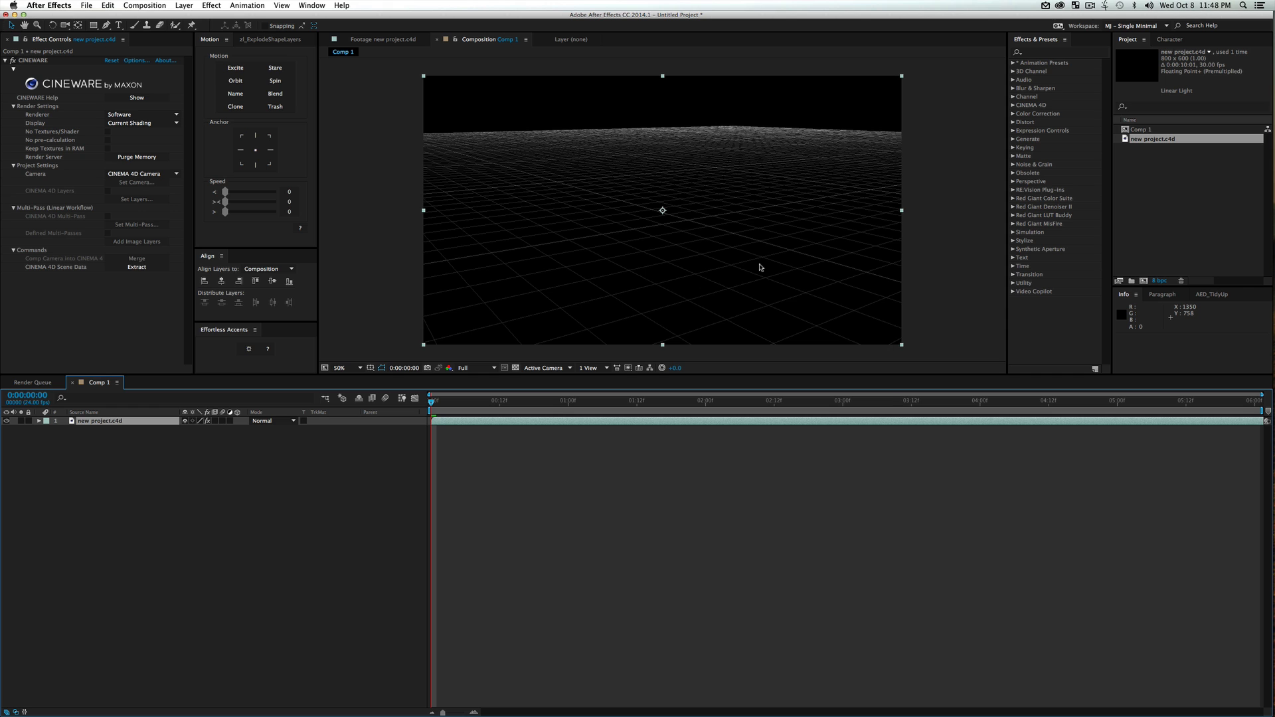
pyautogui.hotkey('ctrl', 'Up')
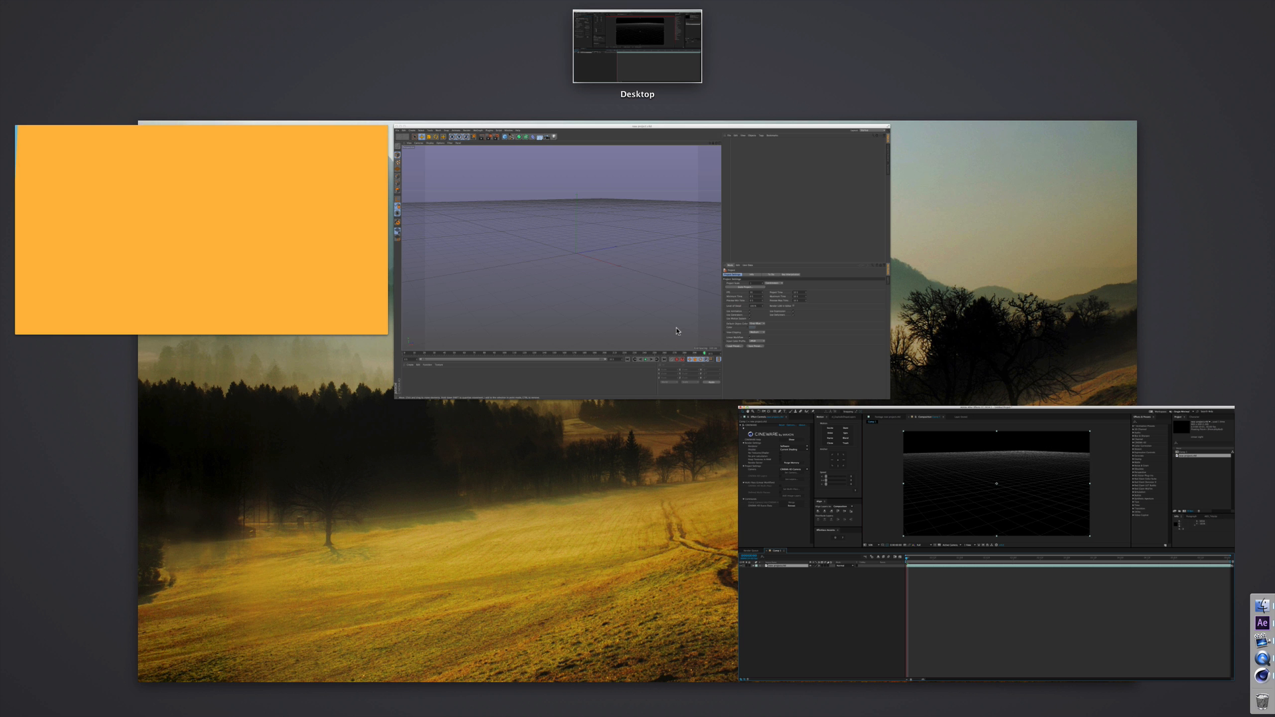
pyautogui.click(693, 273)
pyautogui.click(911, 164)
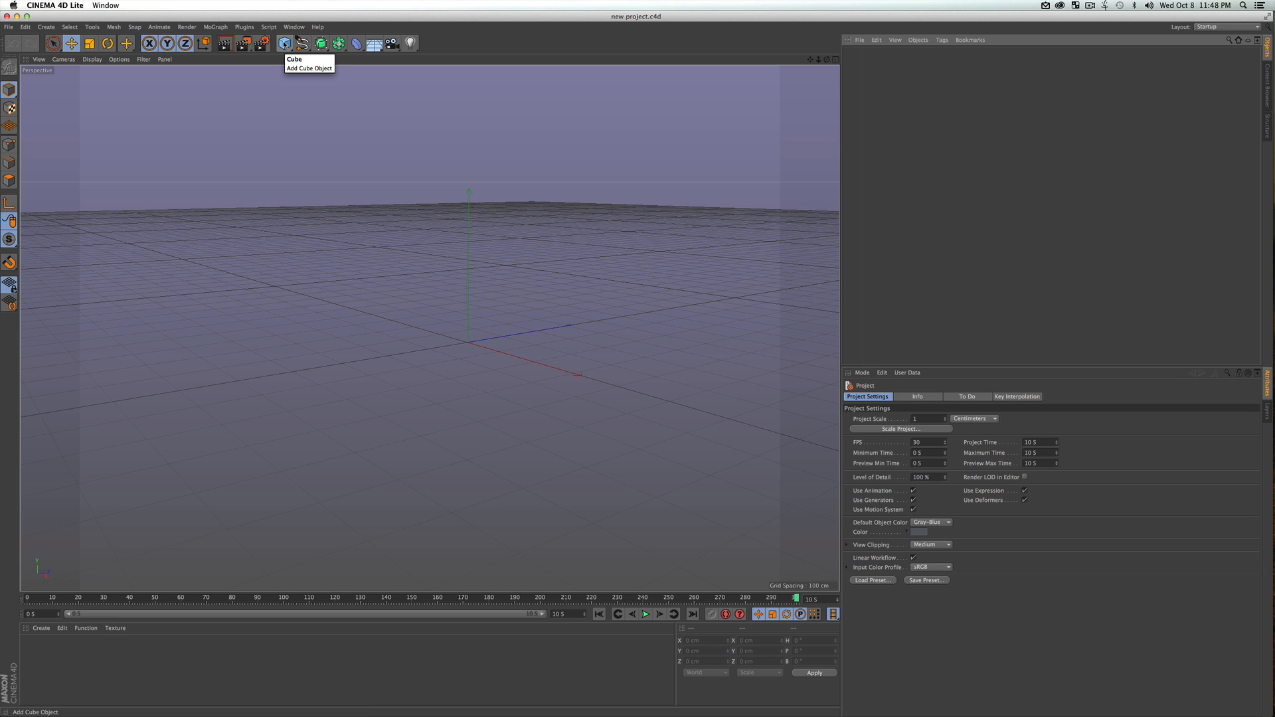
# Add a cube at the origin, view it from a slight angle above and save the project
pyautogui.click(284, 44)
pyautogui.press('3')
pyautogui.moveTo(433, 347); pyautogui.dragTo(461, 353)
pyautogui.press('super+s')
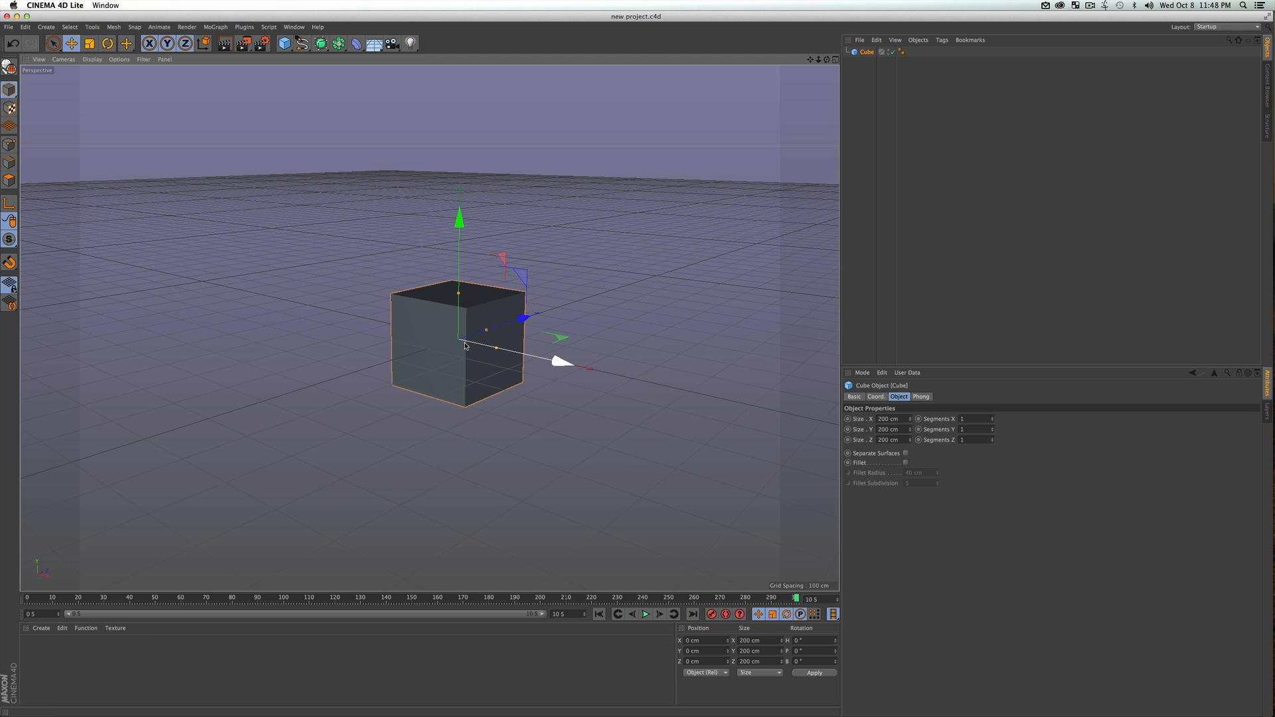
# Switch to After Effects and set the CINEWARE renderer of the new project.c4d layer to Standard (Final)
pyautogui.hotkey('ctrl', 'Up')
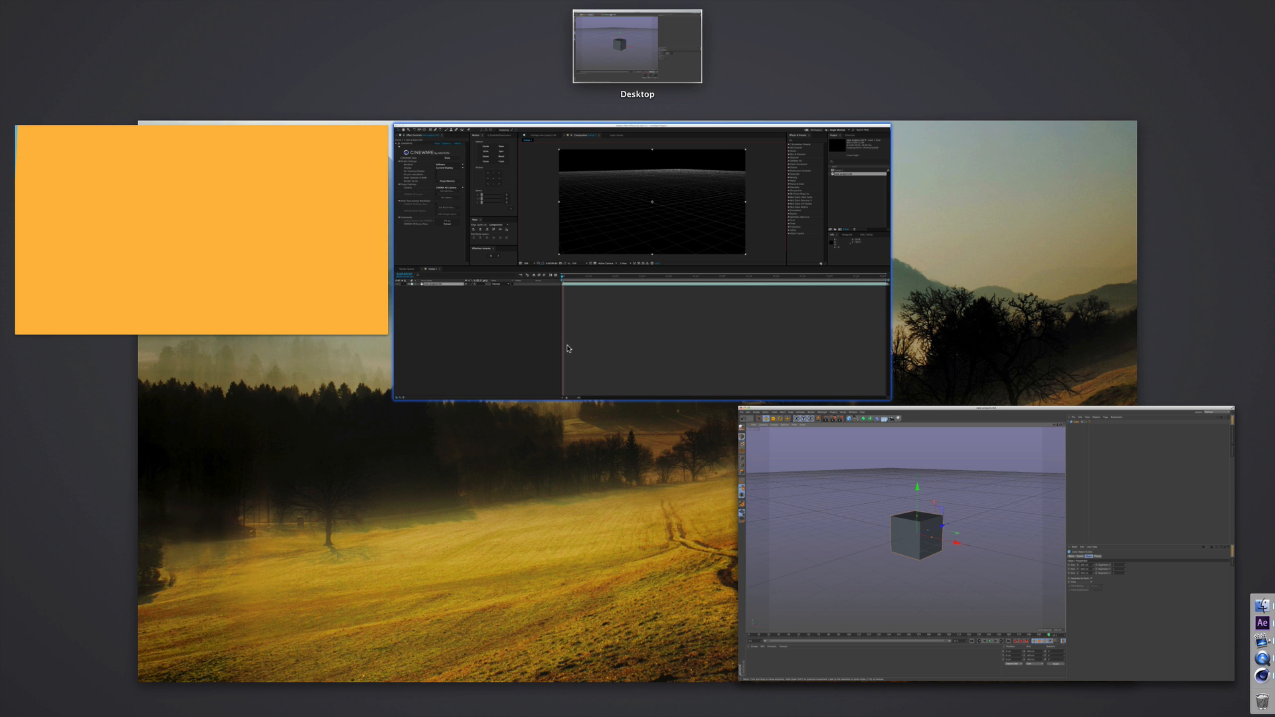
pyautogui.click(569, 347)
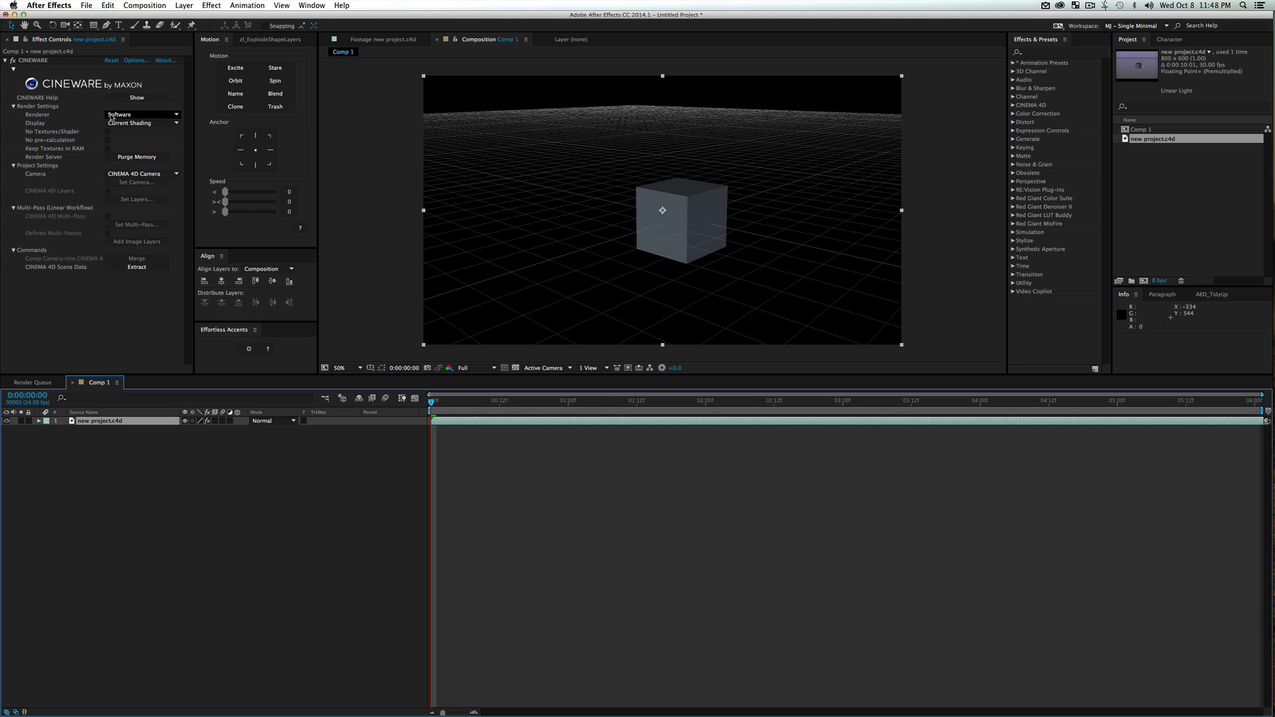
pyautogui.click(119, 115)
pyautogui.click(124, 124)
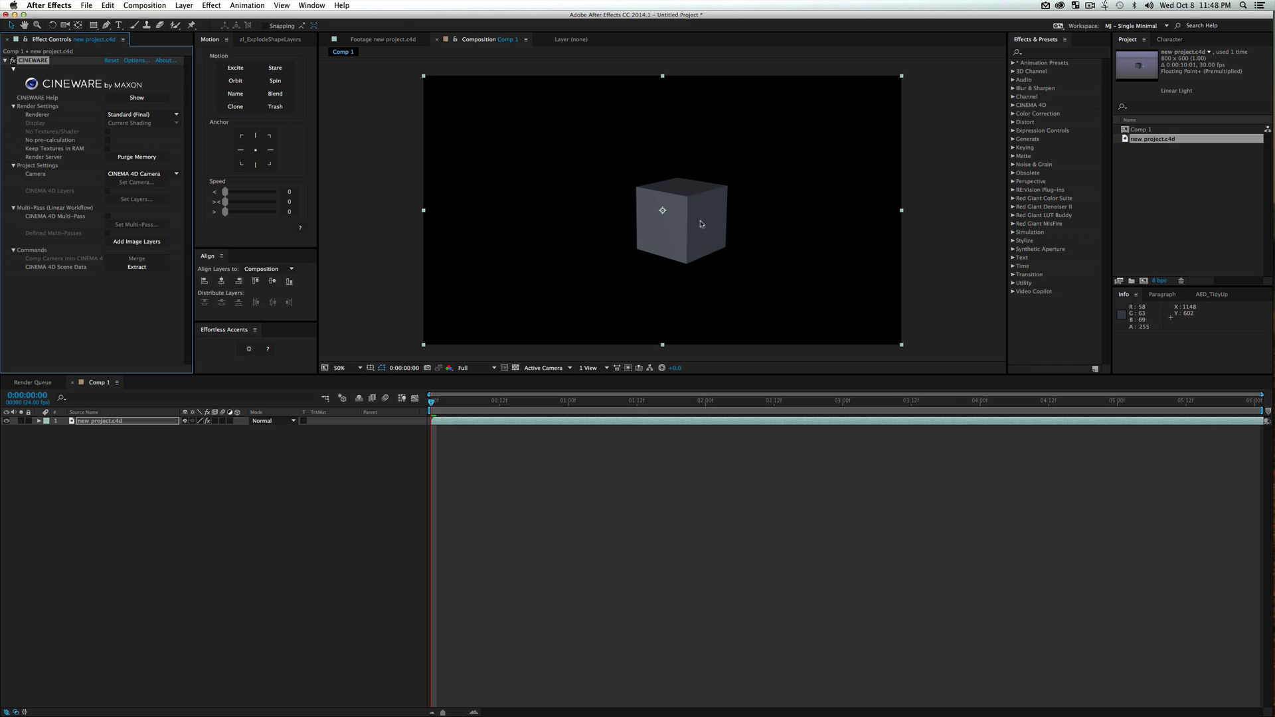
# Create an orange solid with the default settings and place it beneath the new project.c4d layer
pyautogui.click(269, 498)
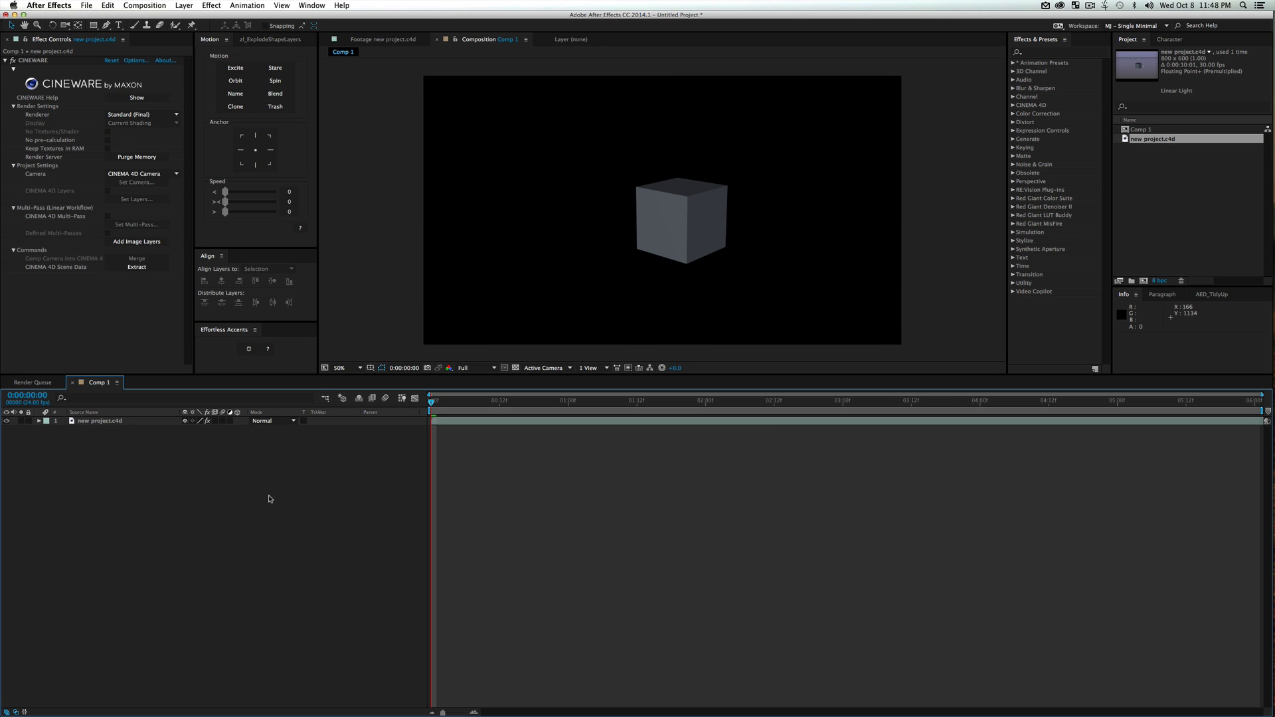
pyautogui.press('super+y')
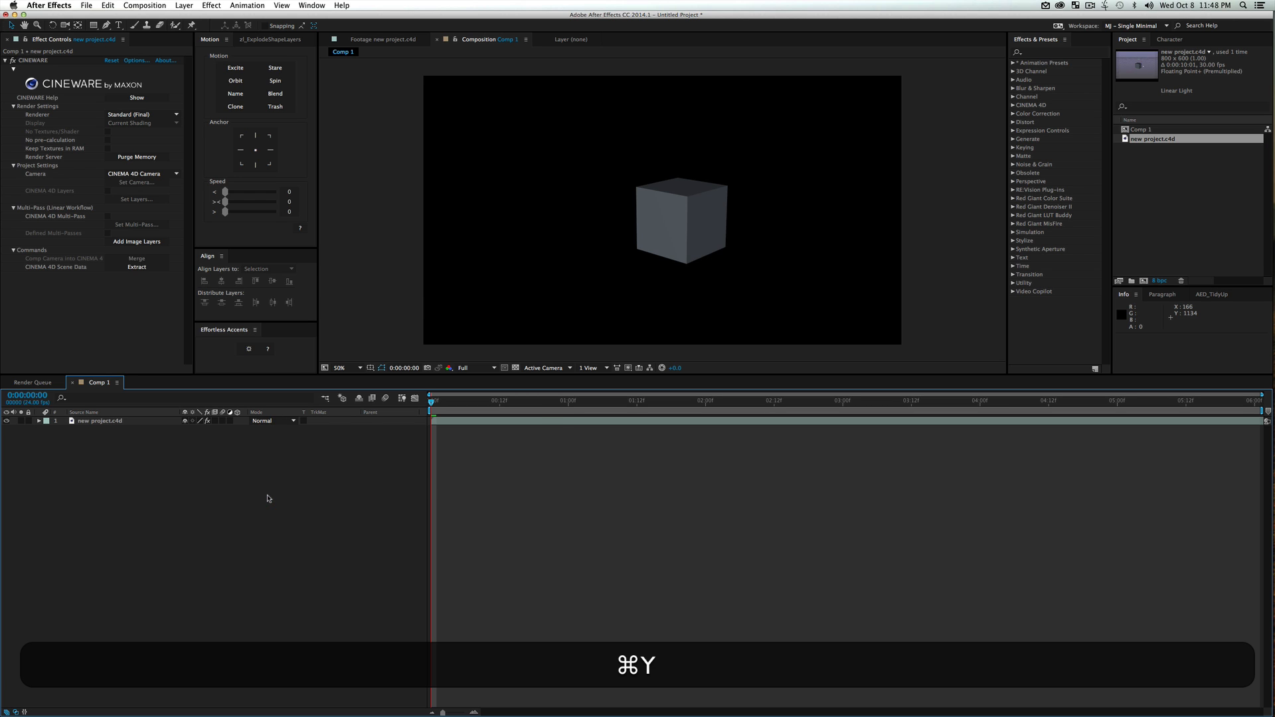
pyautogui.press('Return')
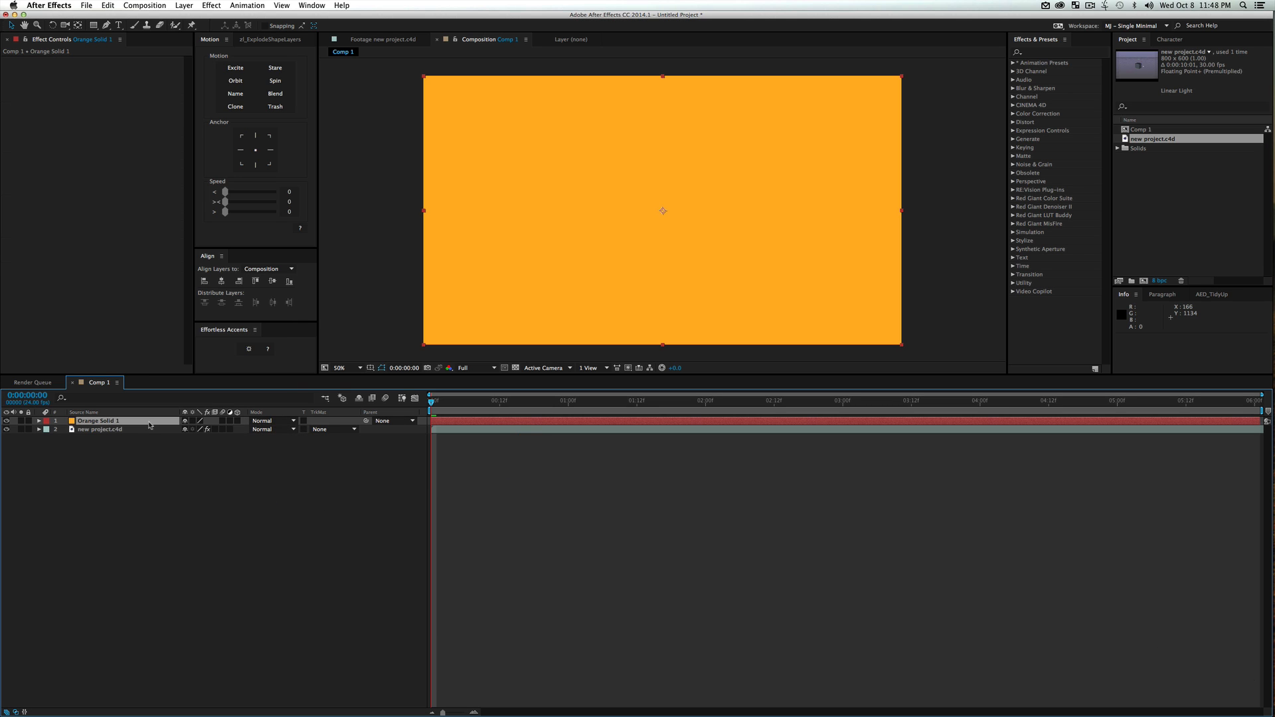
pyautogui.moveTo(153, 425); pyautogui.dragTo(156, 441)
pyautogui.click(170, 478)
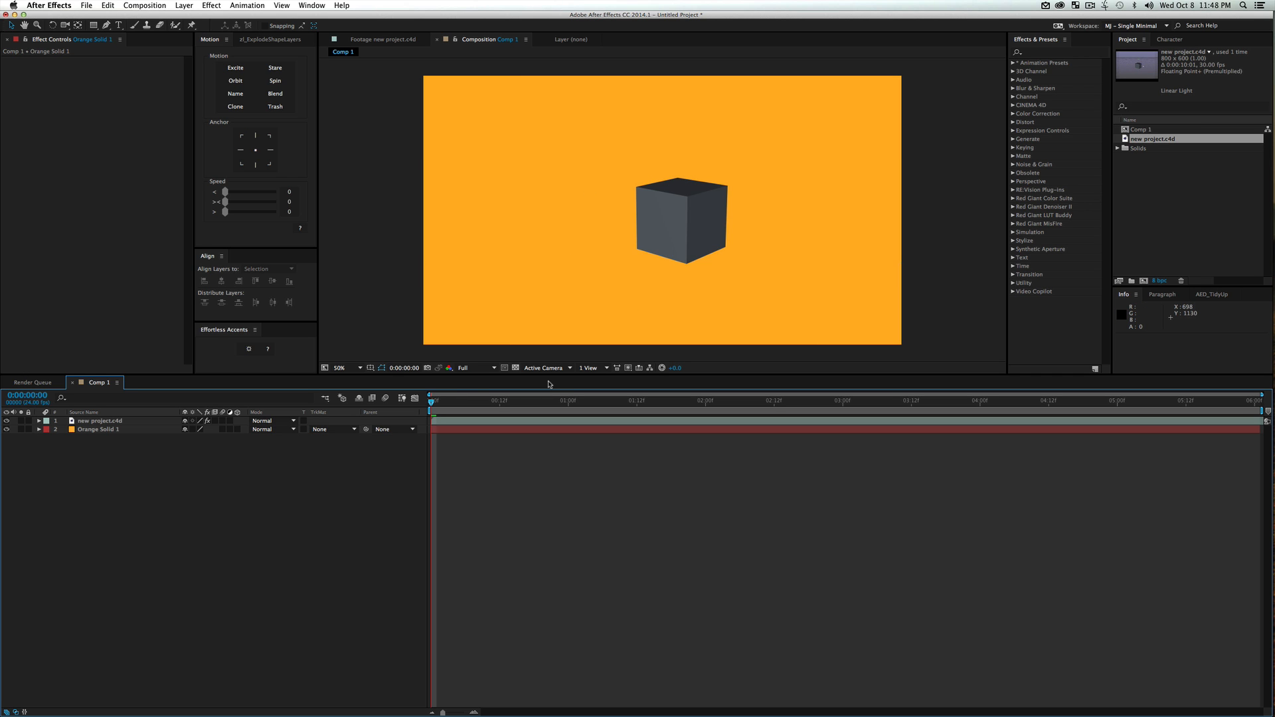
# Switch to Cinema 4D Lite, orbit the perspective view until the cube is seen straight from the front, and save
pyautogui.hotkey('ctrl', 'Up')
pyautogui.click(587, 293)
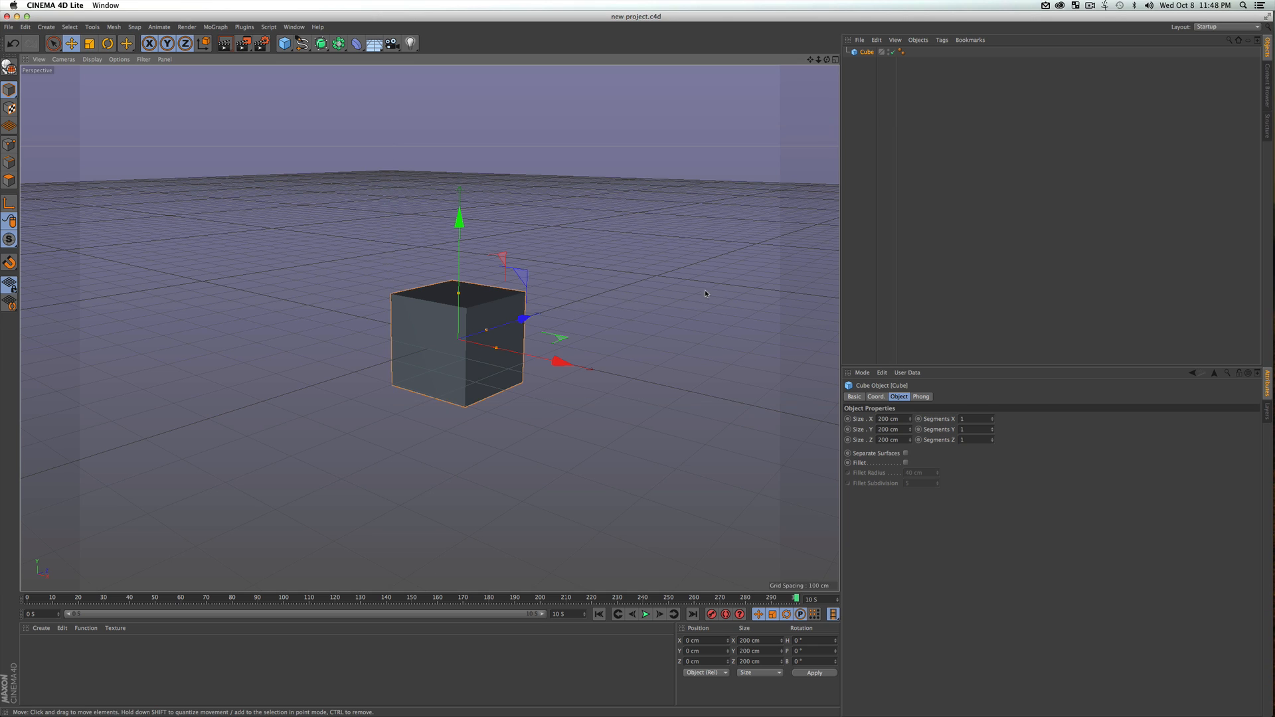
pyautogui.press('3')
pyautogui.moveTo(328, 279); pyautogui.dragTo(484, 315)
pyautogui.press('super+s')
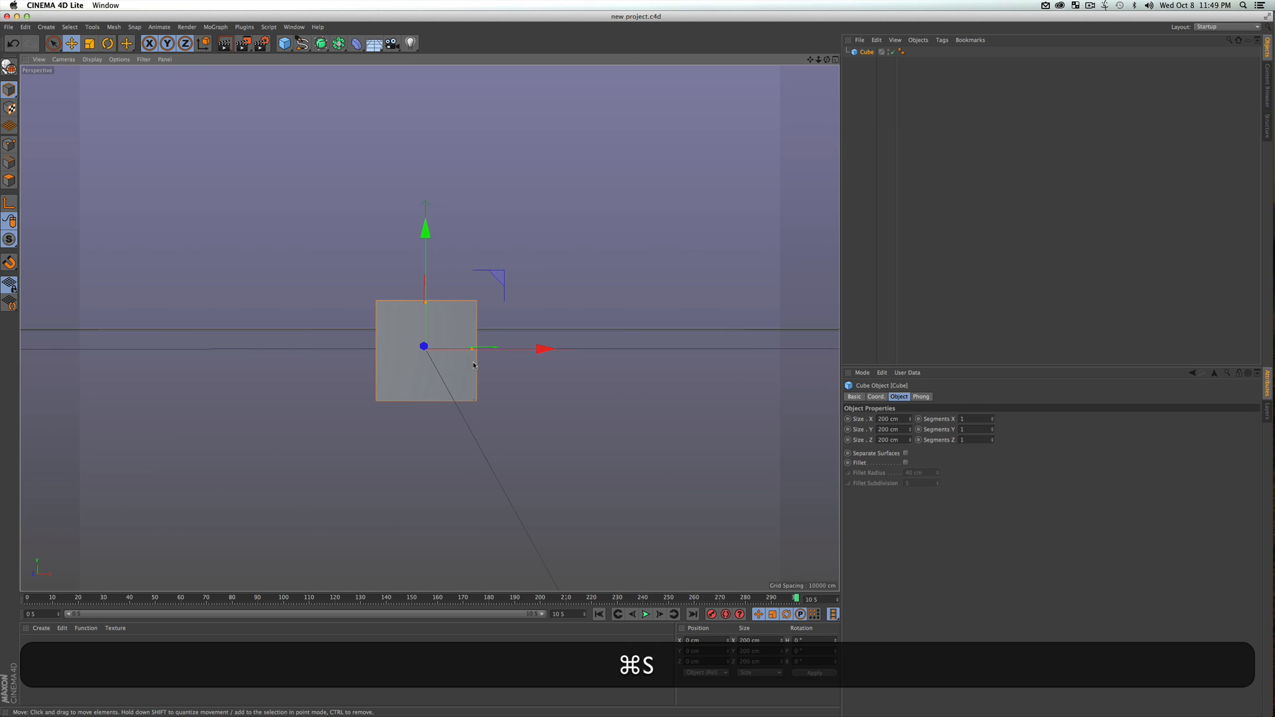
# Set the current time to frame 31 and keyframe the cube there with the camera facing it head-on
pyautogui.moveTo(115, 599)
pyautogui.mouseDown()
pyautogui.moveTo(78, 599)
pyautogui.moveTo(106, 598)
pyautogui.mouseUp()
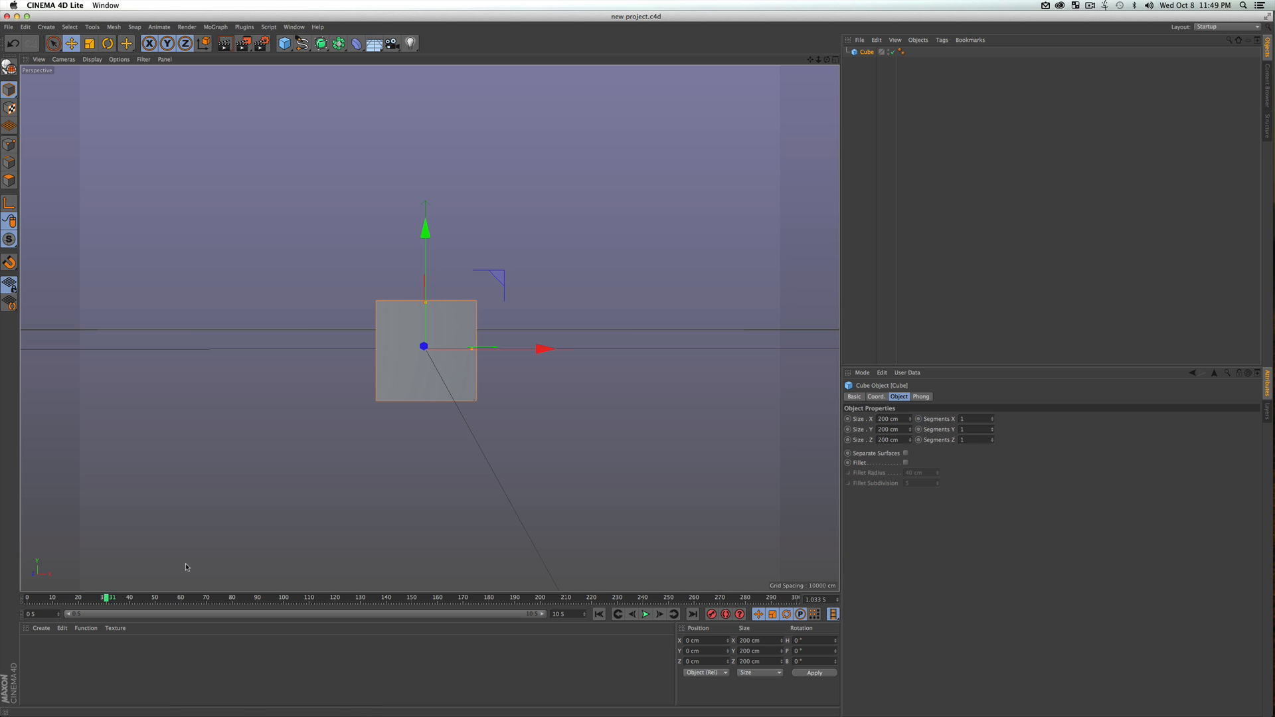
pyautogui.press('3')
pyautogui.moveTo(498, 347); pyautogui.dragTo(409, 403)
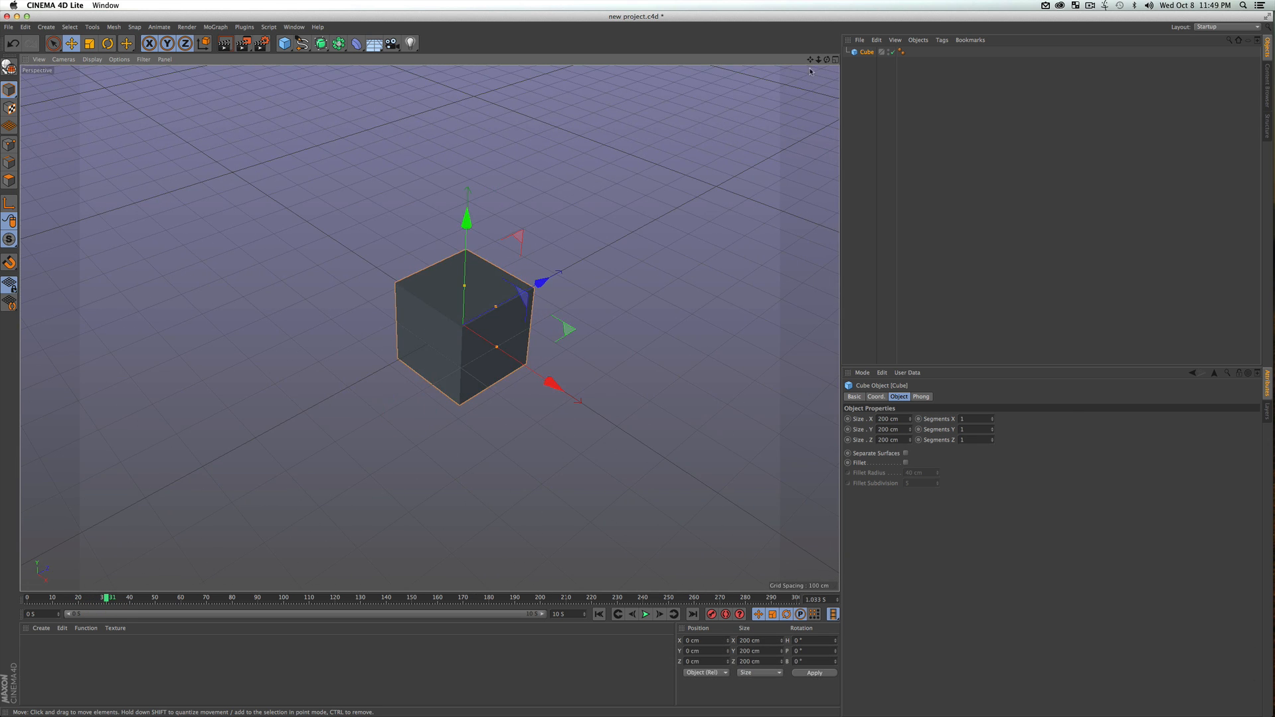
pyautogui.moveTo(826, 60); pyautogui.dragTo(781, 65)
pyautogui.press('3')
pyautogui.moveTo(382, 335); pyautogui.dragTo(498, 278)
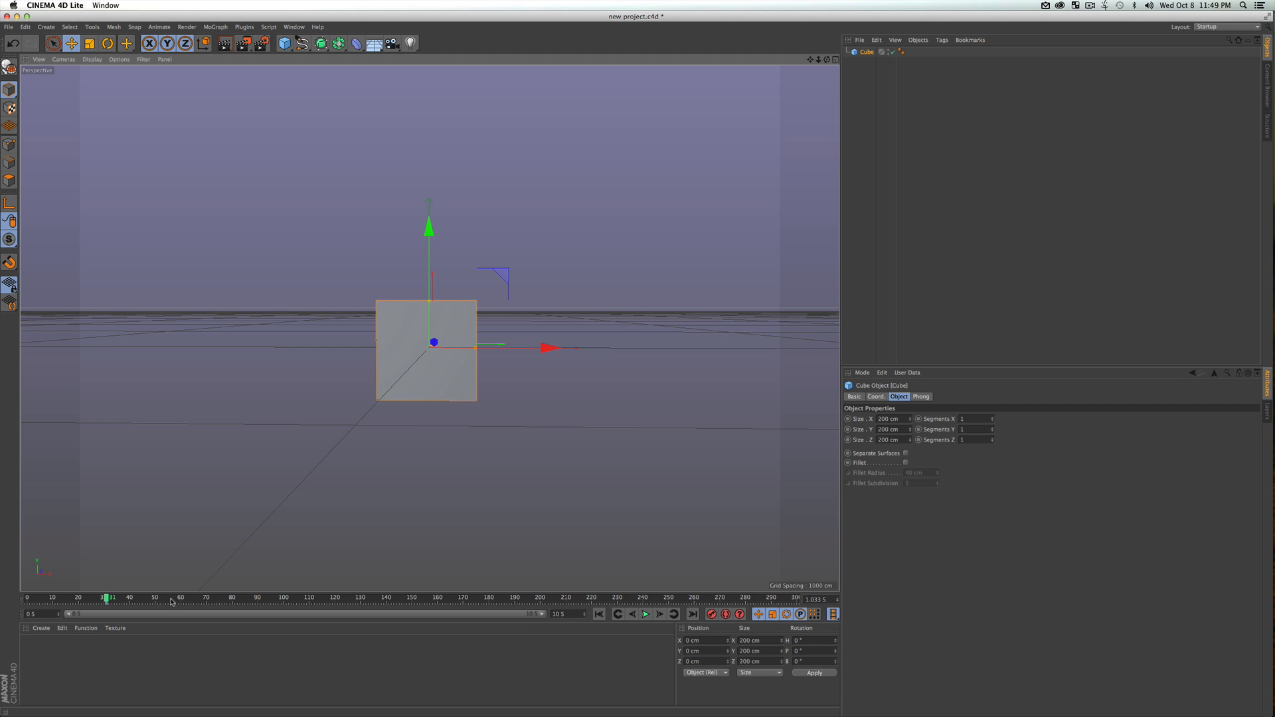
# Set the current time to frame 77, rotate the cube 180° in heading and keyframe it
pyautogui.moveTo(171, 601); pyautogui.dragTo(224, 597)
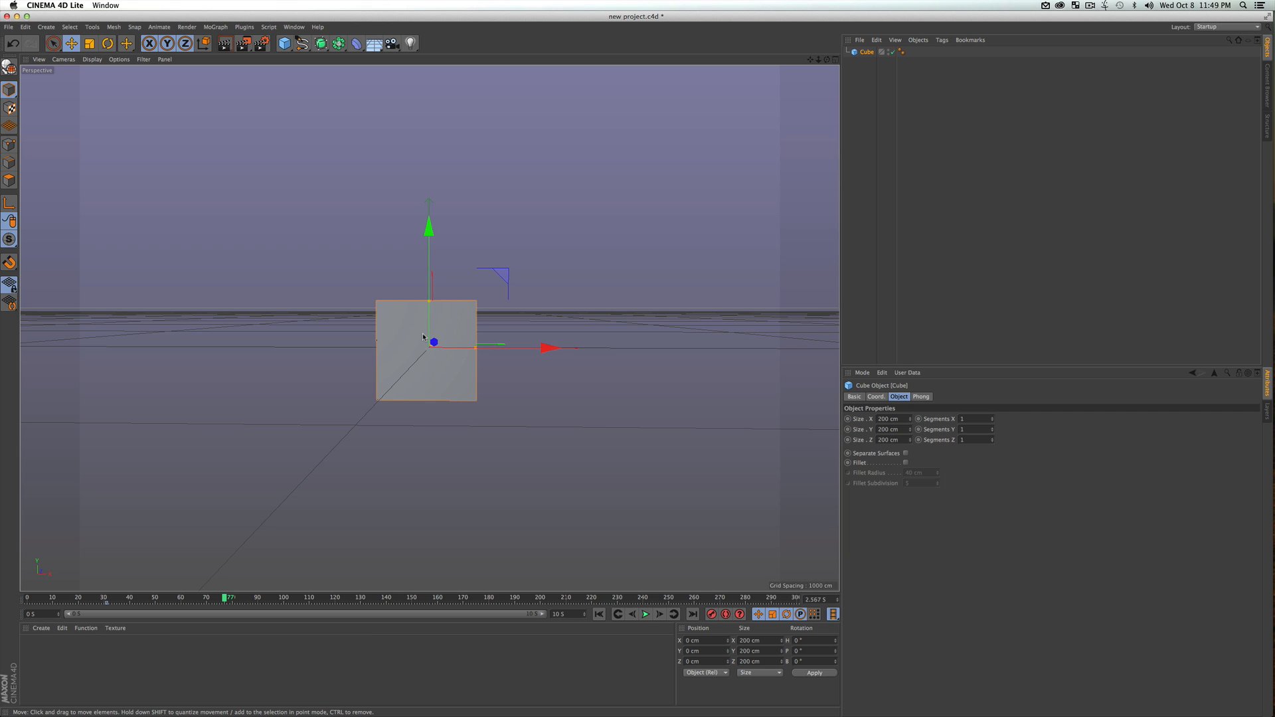
pyautogui.press('r')
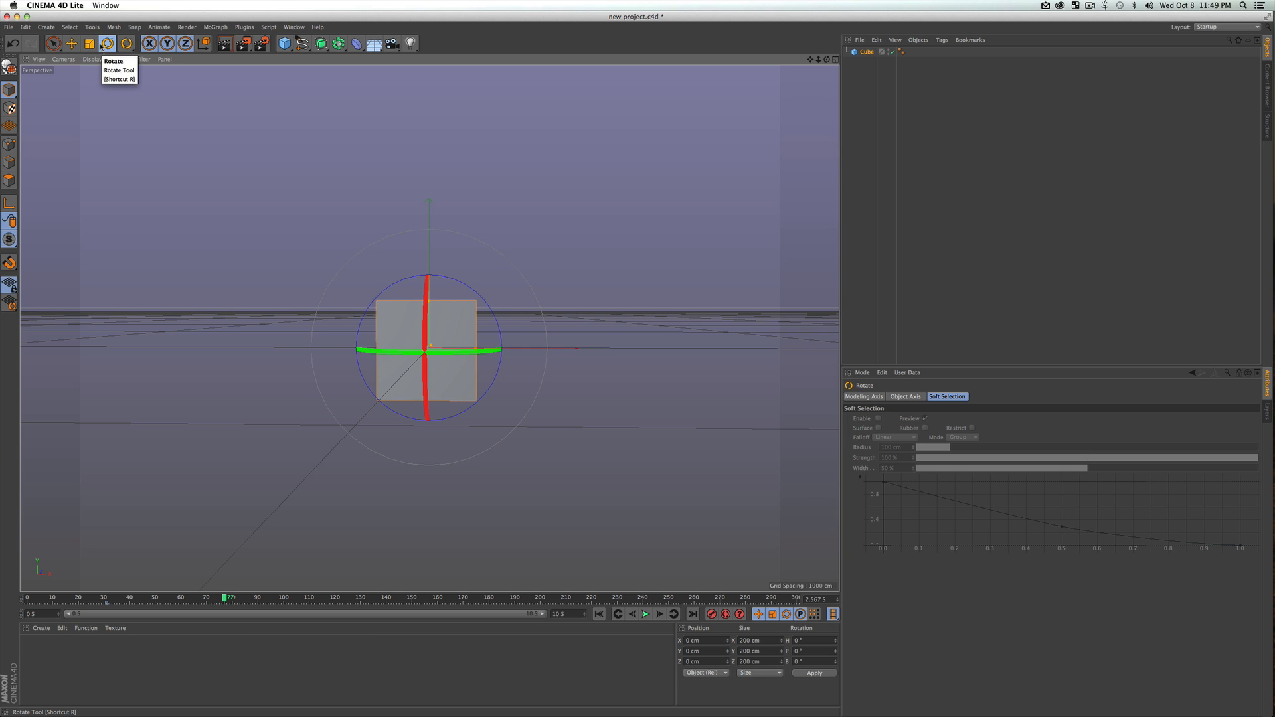
pyautogui.moveTo(376, 353); pyautogui.dragTo(597, 332)
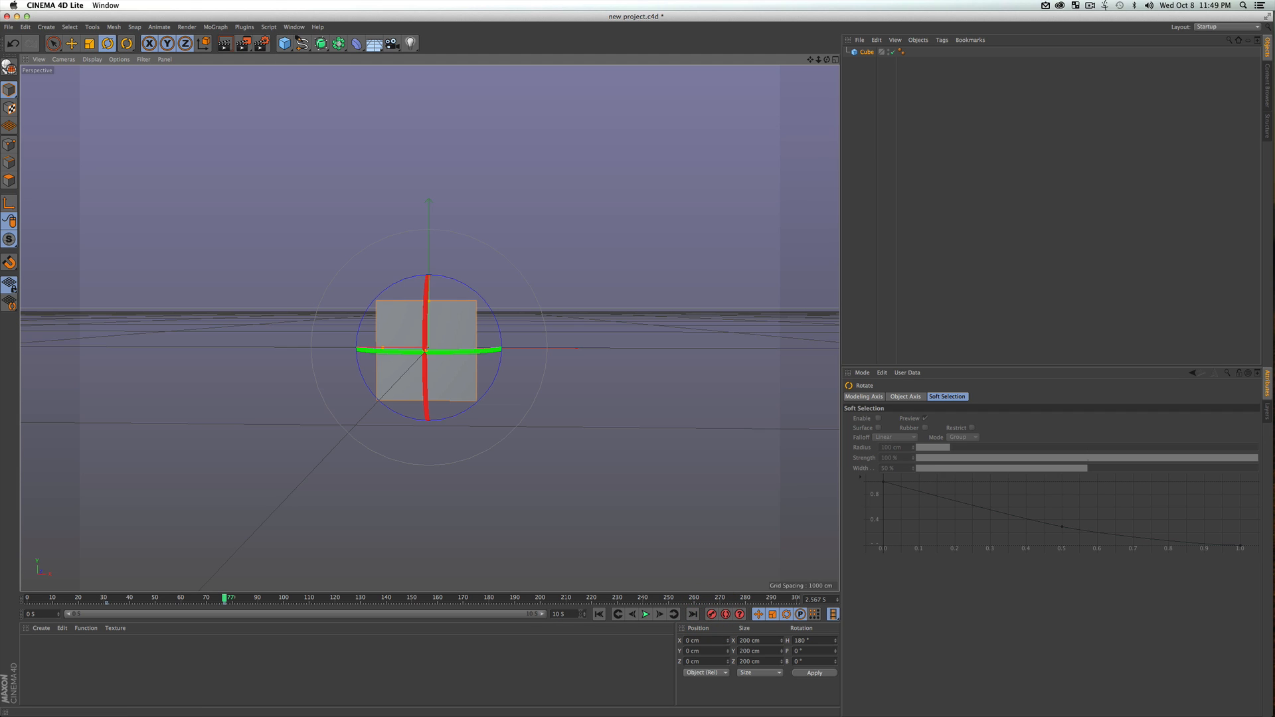
# Play the cube's rotation from the start of the timeline, stop playback and save the project
pyautogui.click(599, 614)
pyautogui.click(645, 614)
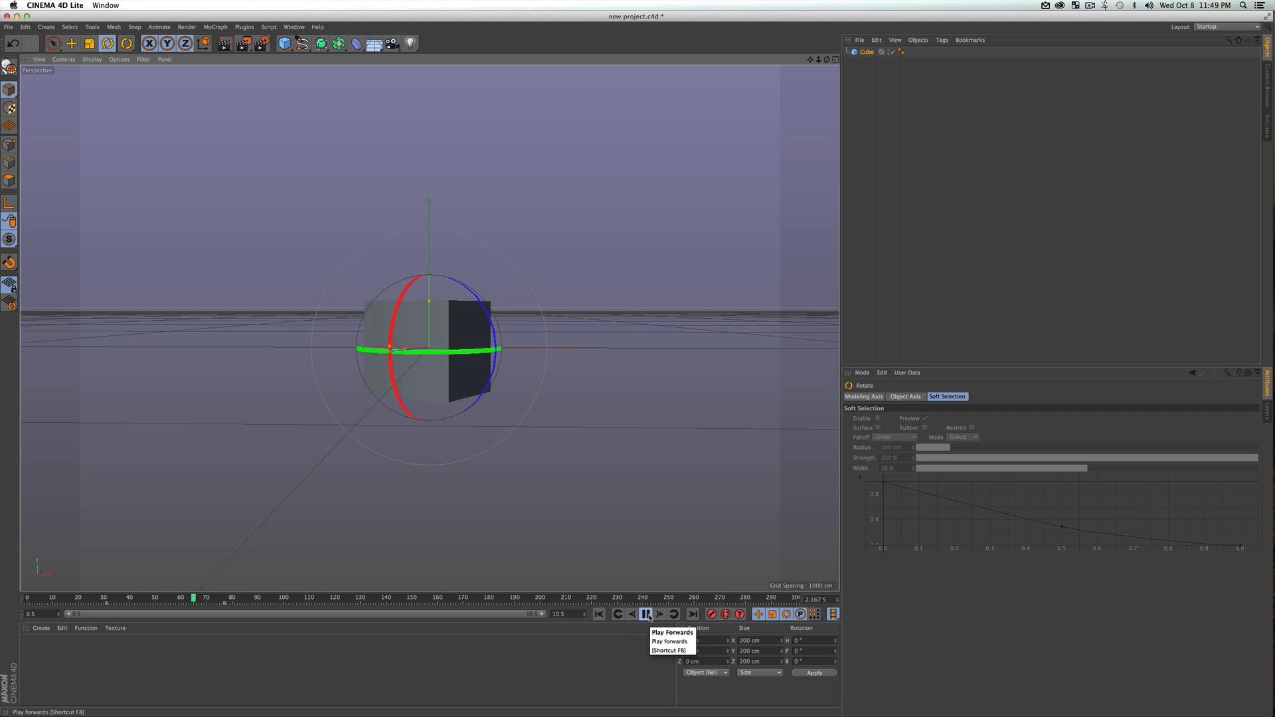
pyautogui.click(644, 614)
pyautogui.press('super+s')
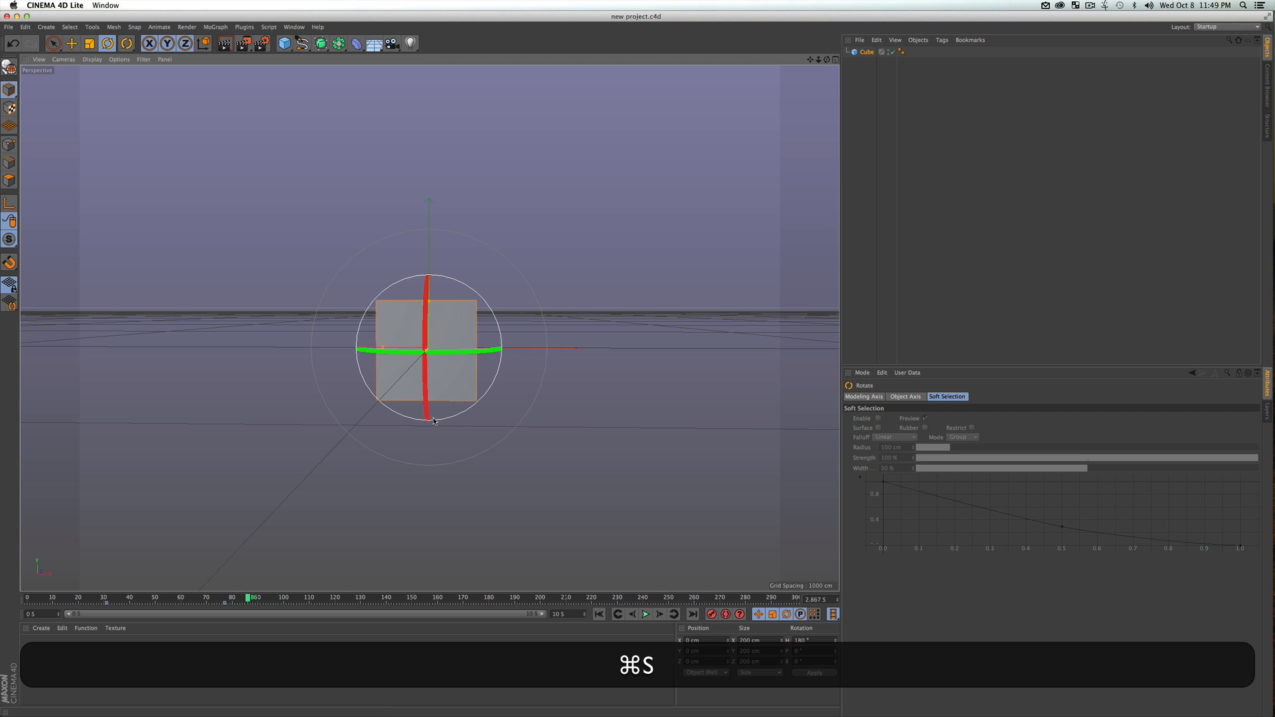
# Switch to After Effects and preview the updated cube in Comp 1 at 0:00:00:09
pyautogui.press('F3')
pyautogui.click(660, 367)
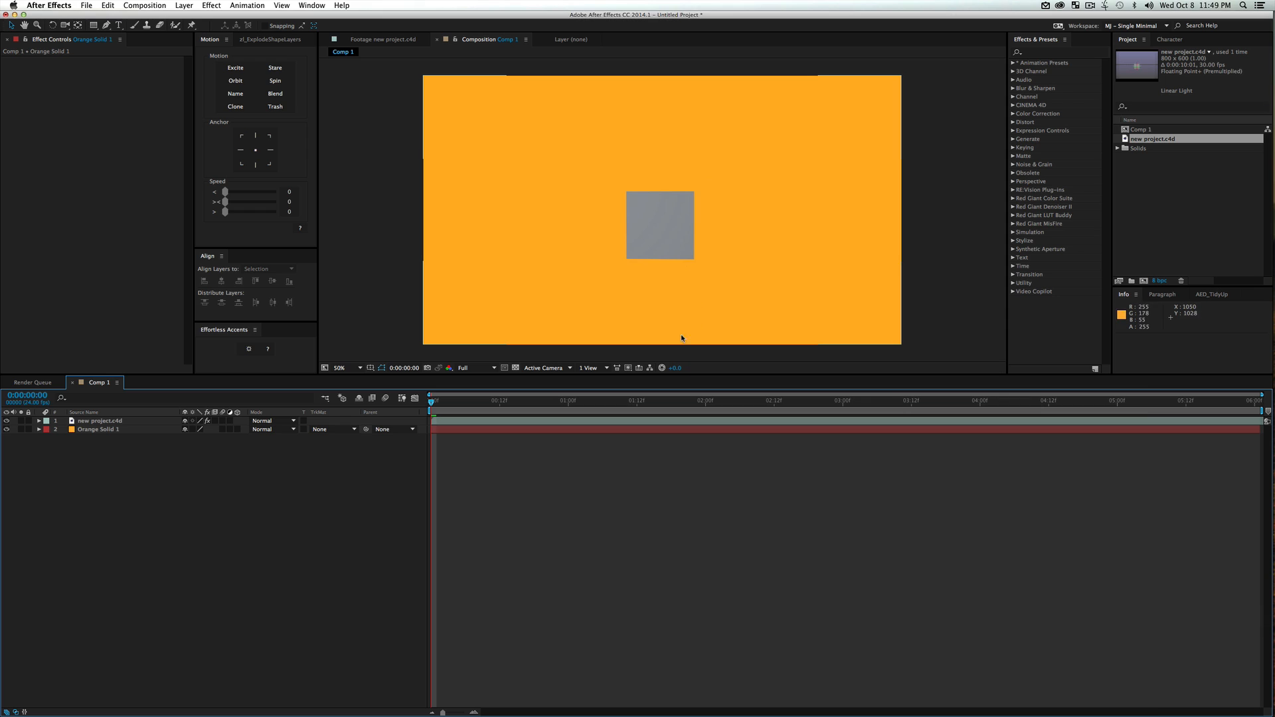
pyautogui.click(482, 402)
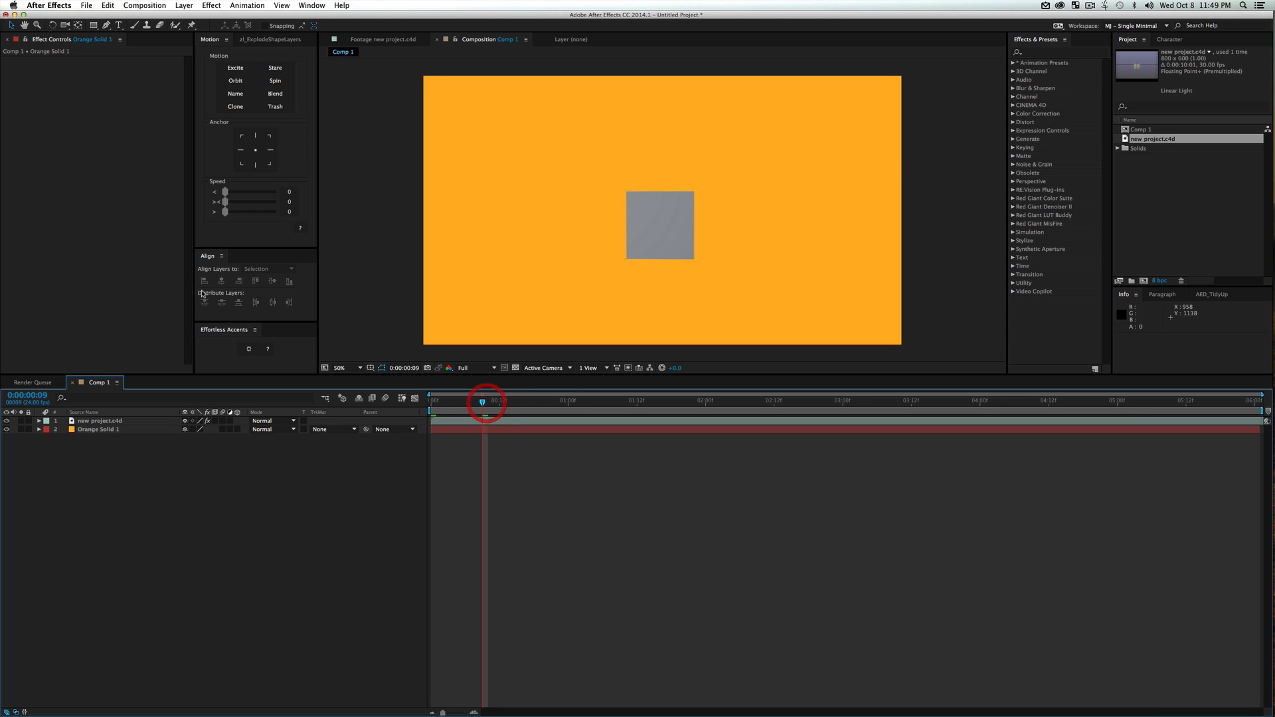
# Set the CINEWARE renderer of the new project.c4d layer to Software
pyautogui.click(102, 421)
pyautogui.click(143, 114)
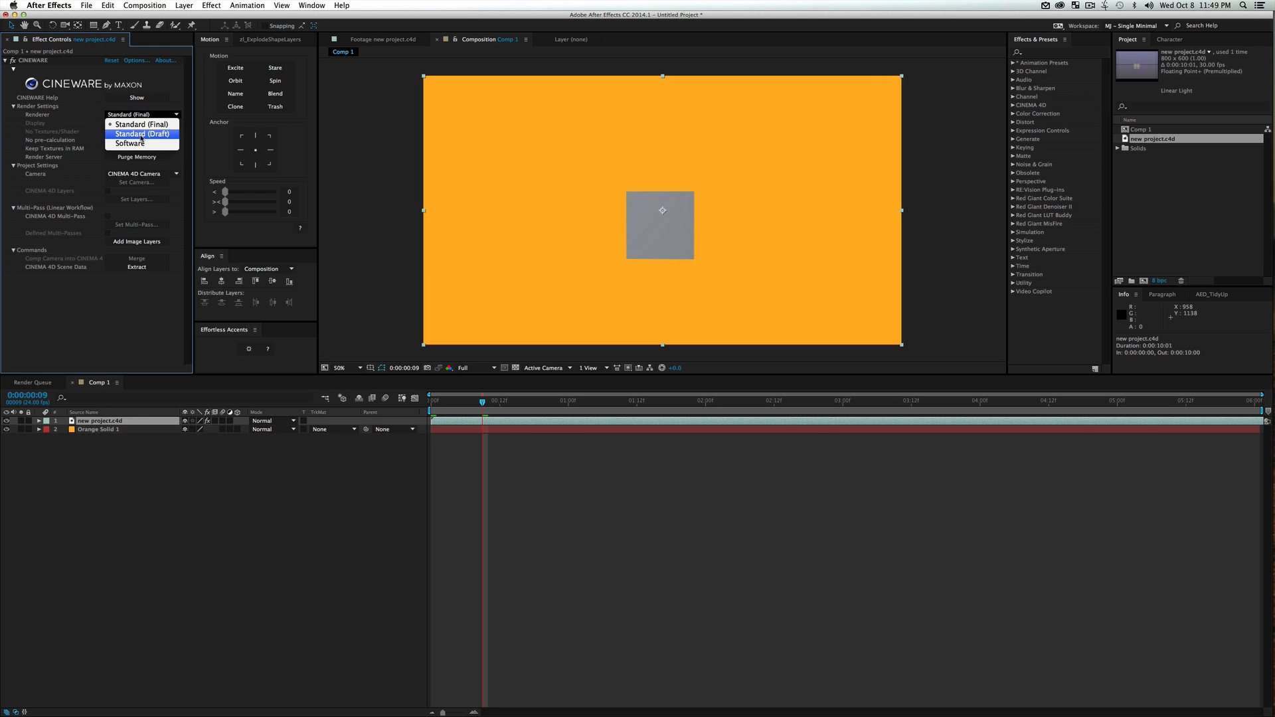
pyautogui.click(132, 144)
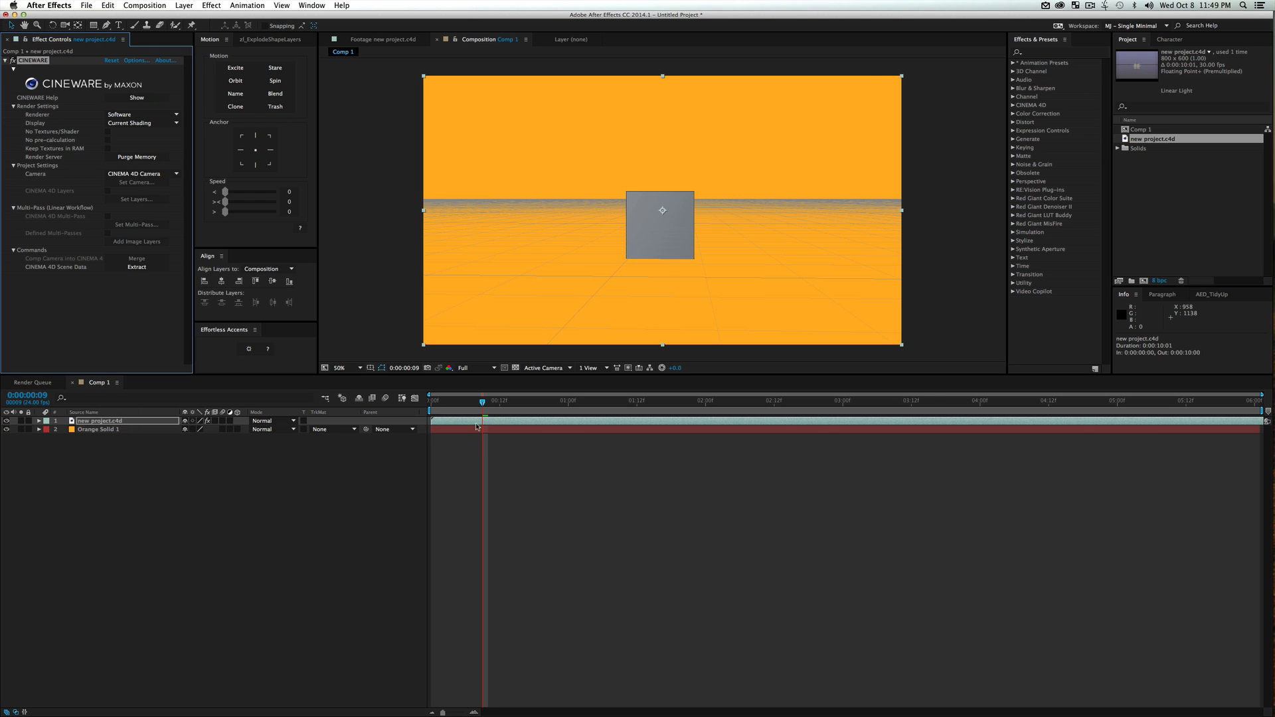
# End the work area at 0:00:02:21, run a RAM preview of the rotating cube and stop it
pyautogui.moveTo(473, 403); pyautogui.dragTo(576, 408)
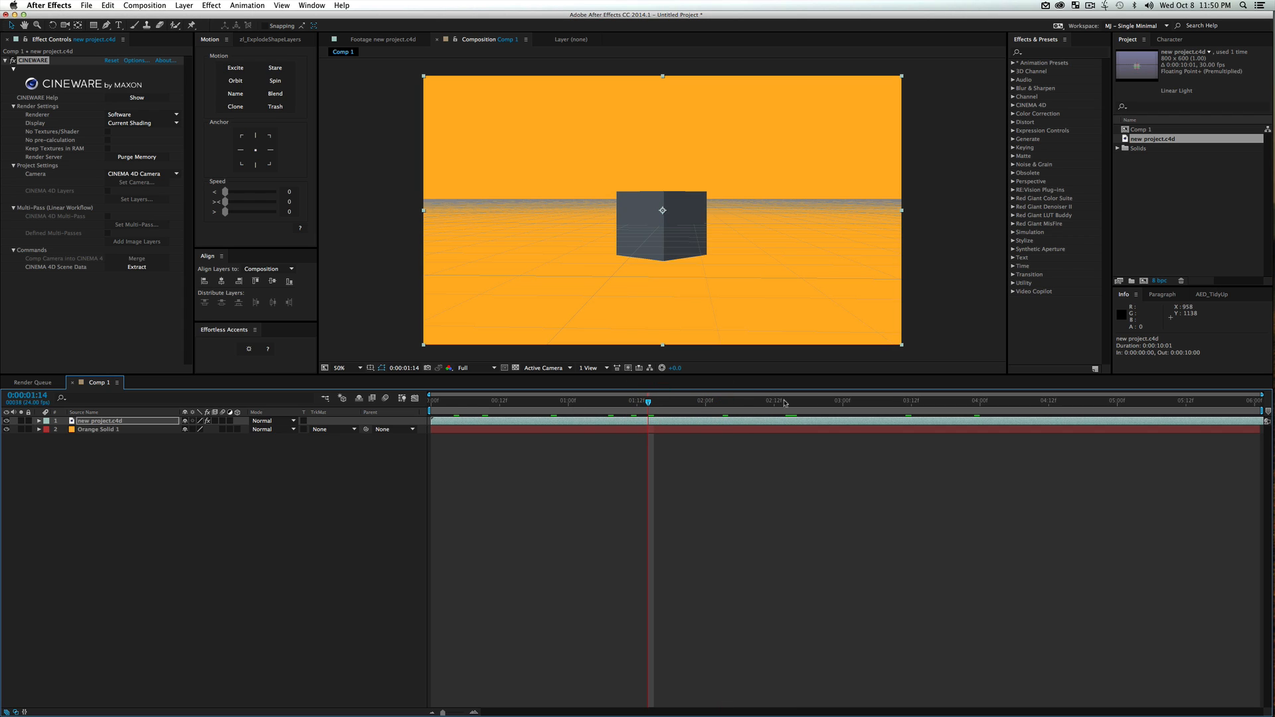
pyautogui.click(826, 402)
pyautogui.press('n')
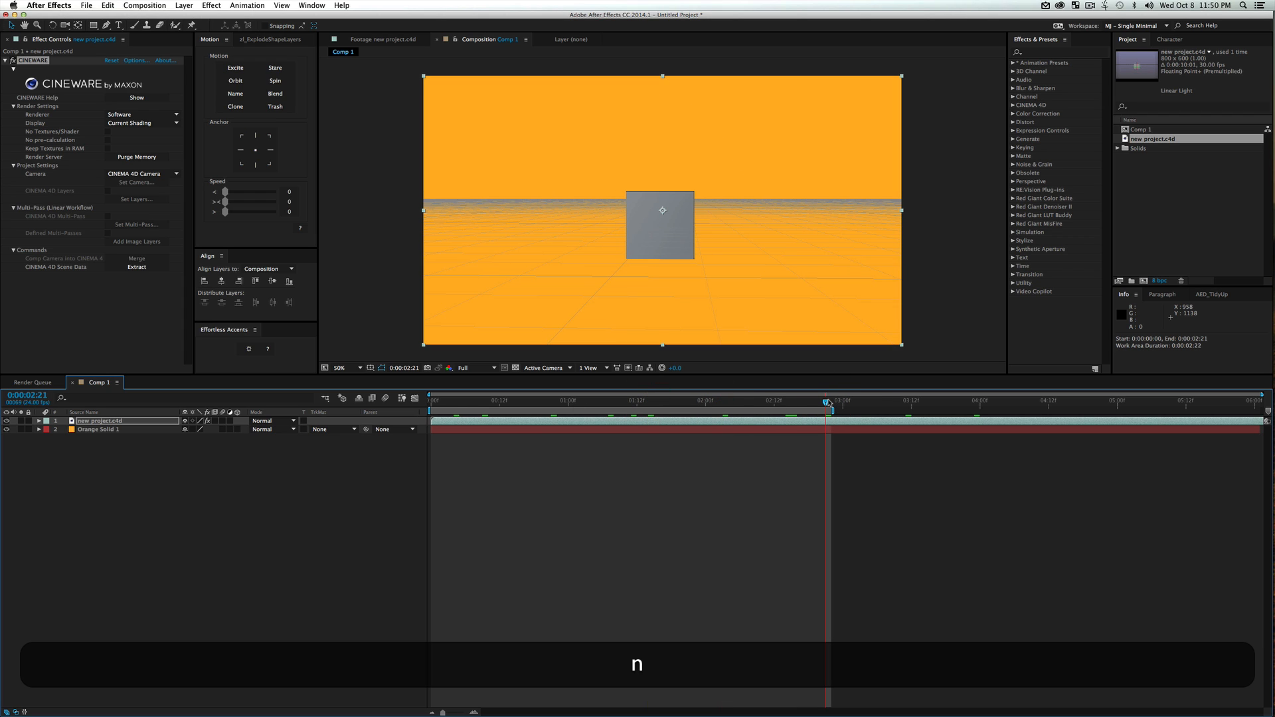
pyautogui.press('KP_0')
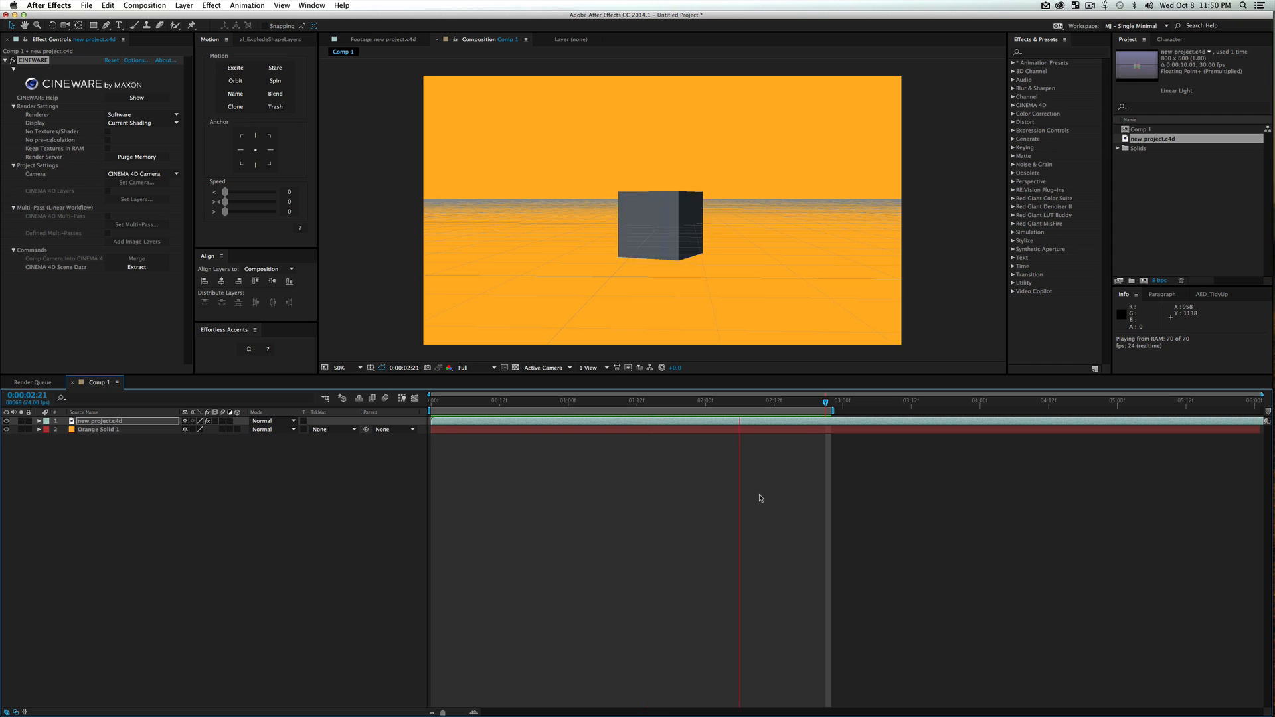
pyautogui.press('space')
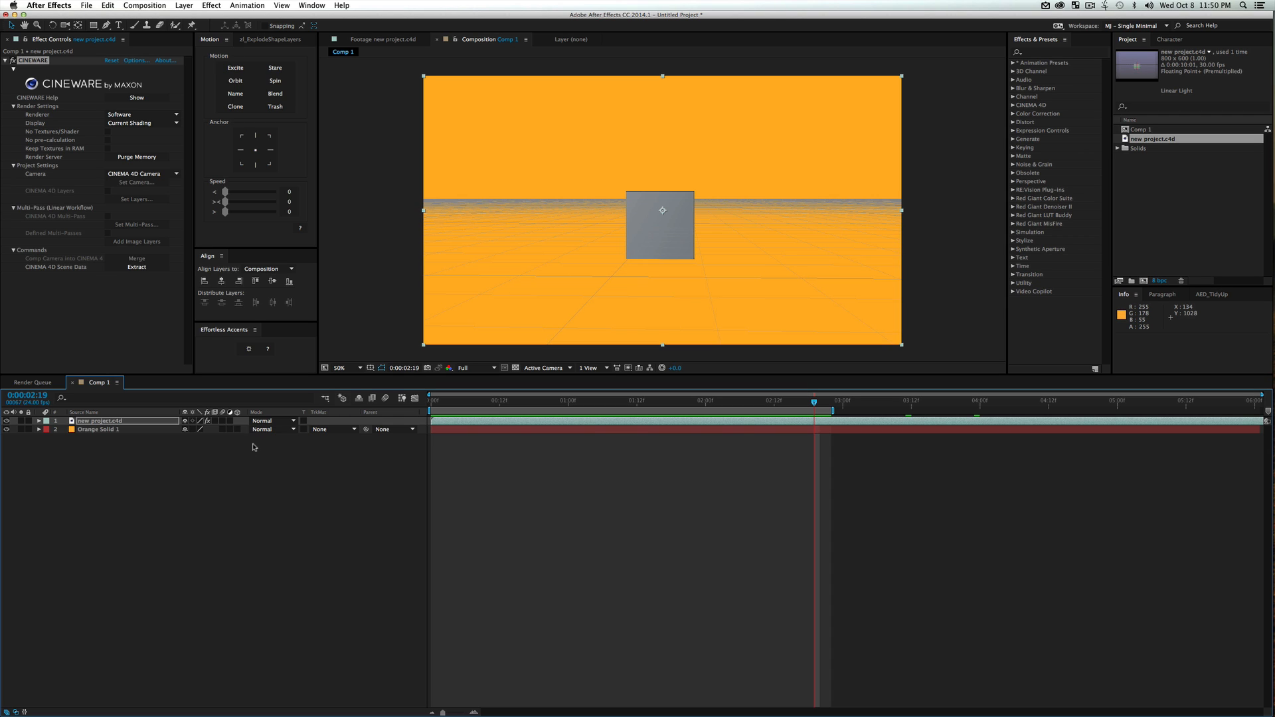
# Switch to CINEMA 4D Lite, delete the cube and return the timeline to frame 0
pyautogui.hotkey('ctrl', 'Up')
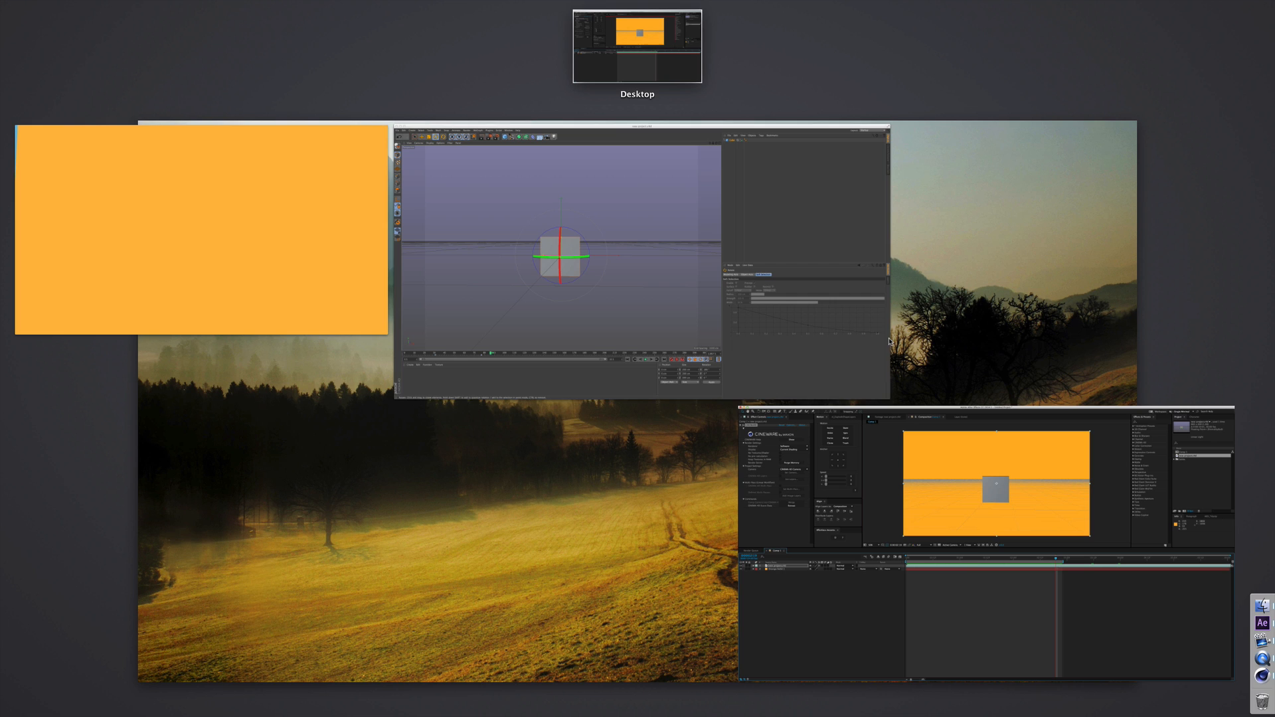
pyautogui.click(703, 264)
pyautogui.click(915, 160)
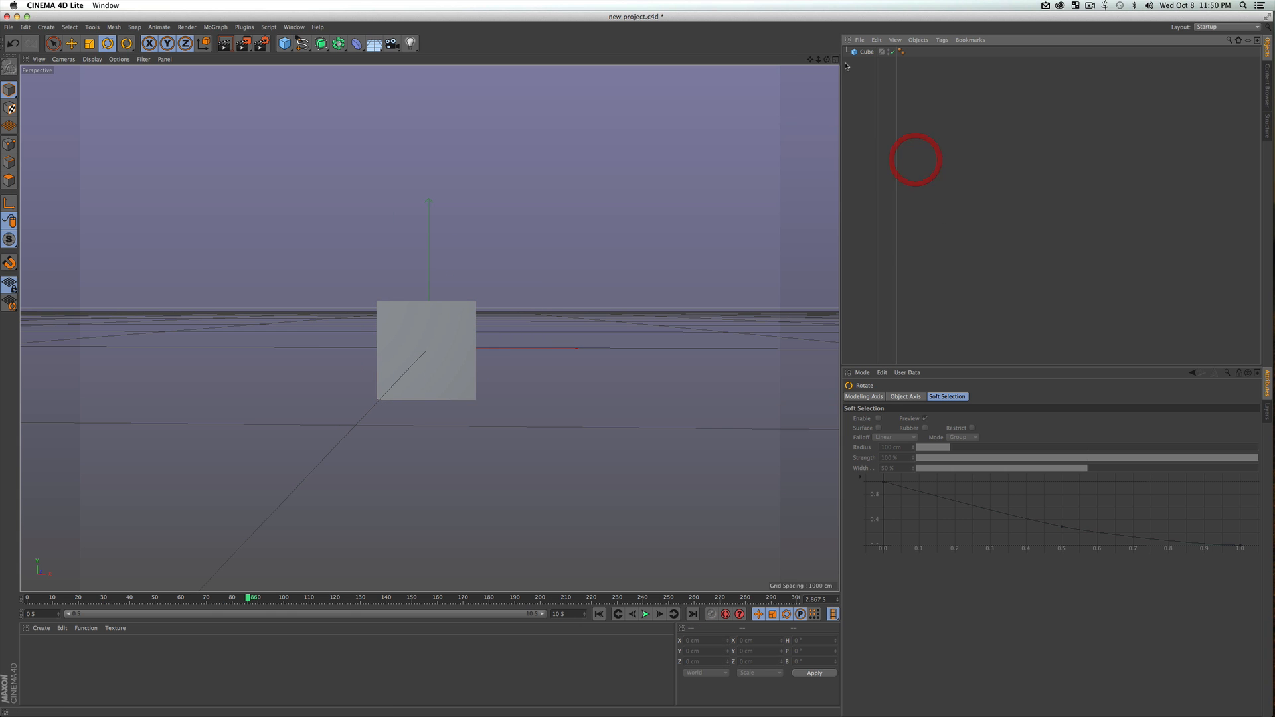
pyautogui.click(860, 52)
pyautogui.press('Delete')
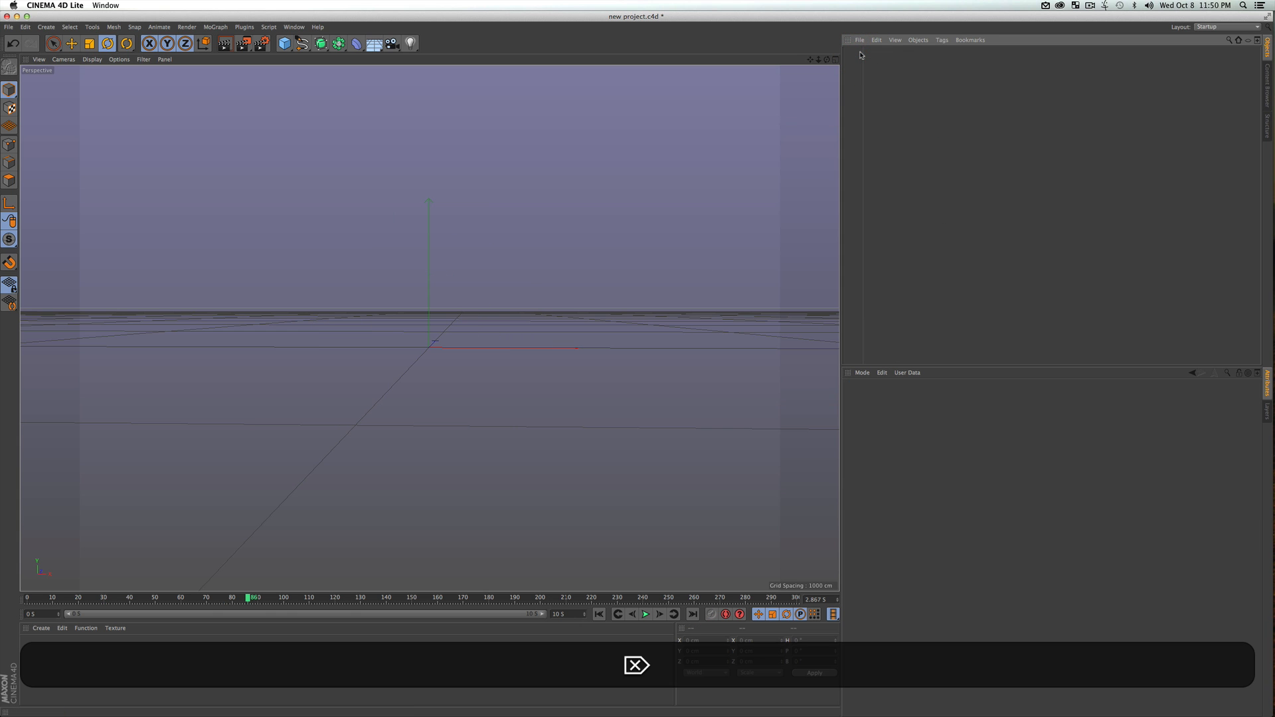
pyautogui.click(598, 614)
pyautogui.press('3')
pyautogui.moveTo(506, 382); pyautogui.dragTo(480, 410)
pyautogui.press('2')
pyautogui.moveTo(462, 327); pyautogui.dragTo(474, 332)
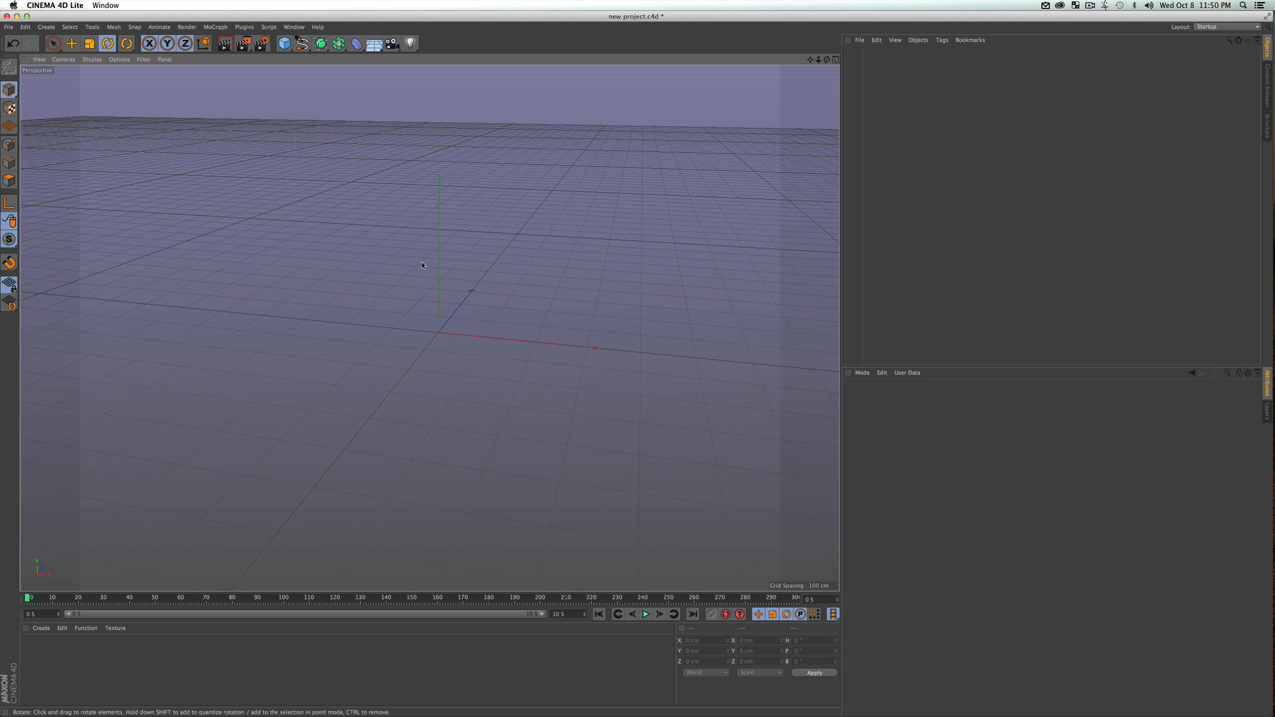
# Try adding a MoGraph Fracture object to the empty scene and undo it
pyautogui.click(216, 31)
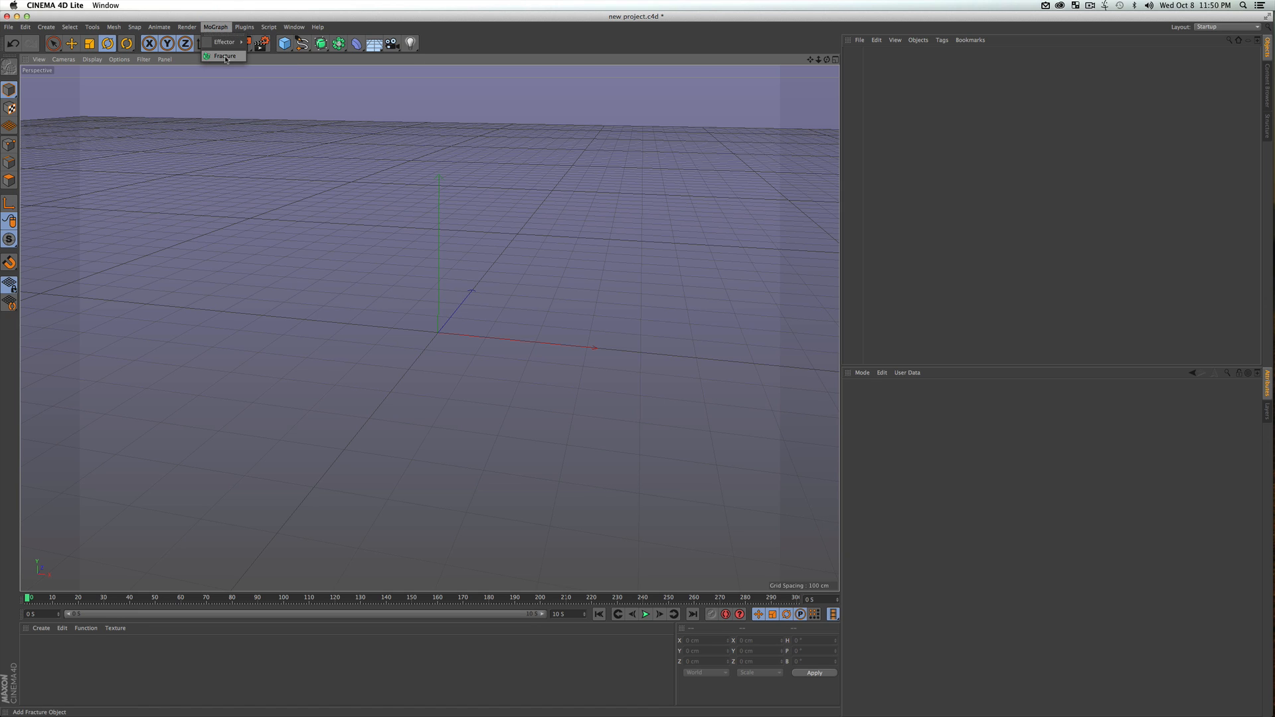
pyautogui.click(225, 57)
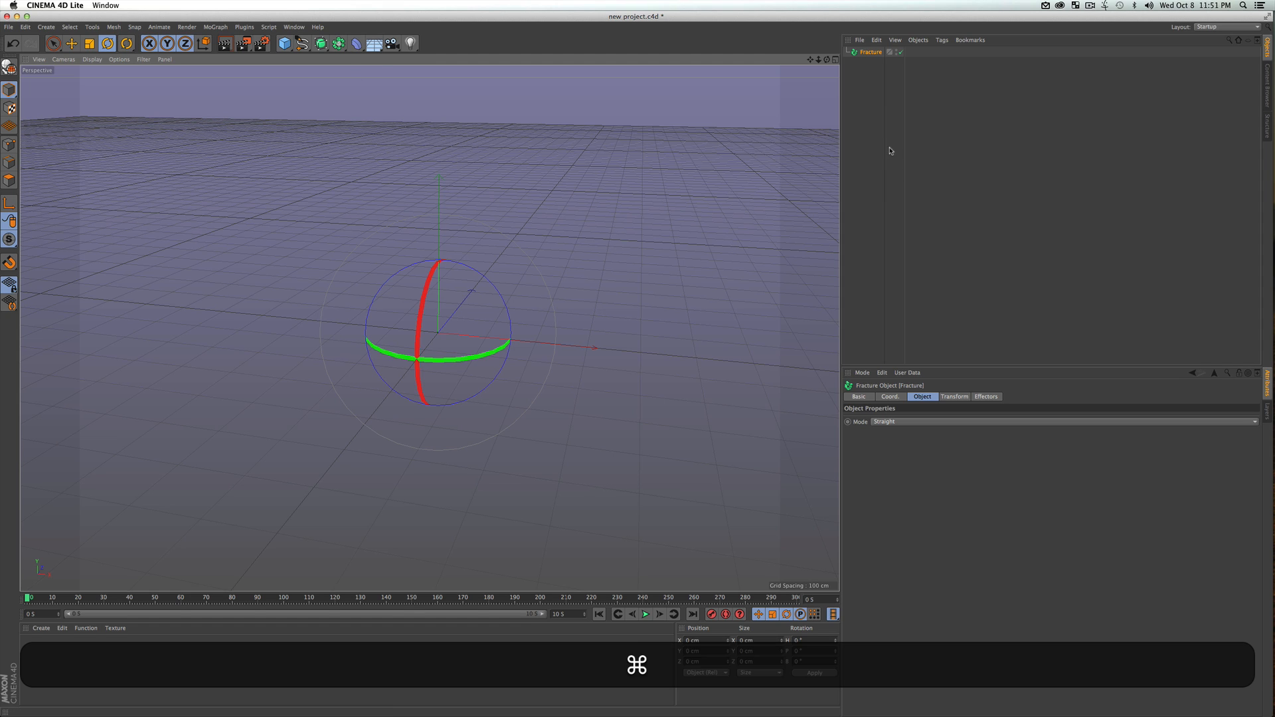
pyautogui.press('super+z')
# Open the Personalize information, highlight the CINEMA 4D Lite ID and close the dialog without entering an activation code
pyautogui.click(318, 28)
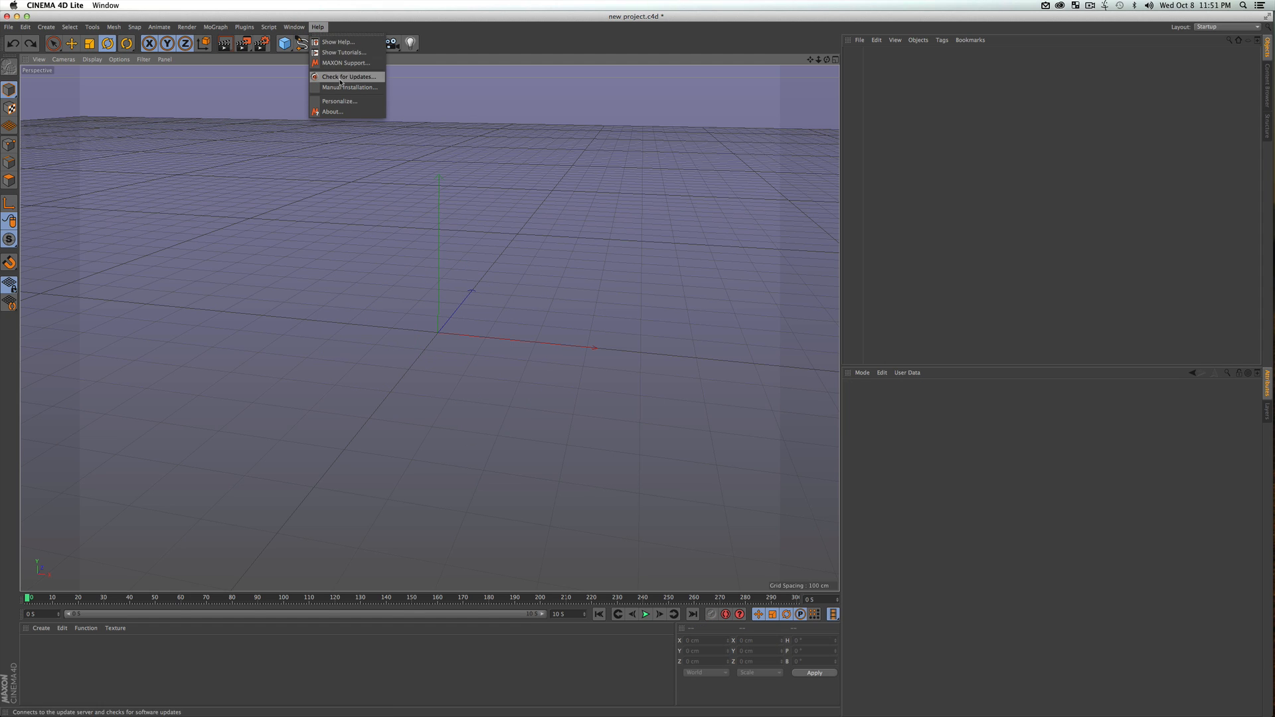
pyautogui.click(340, 101)
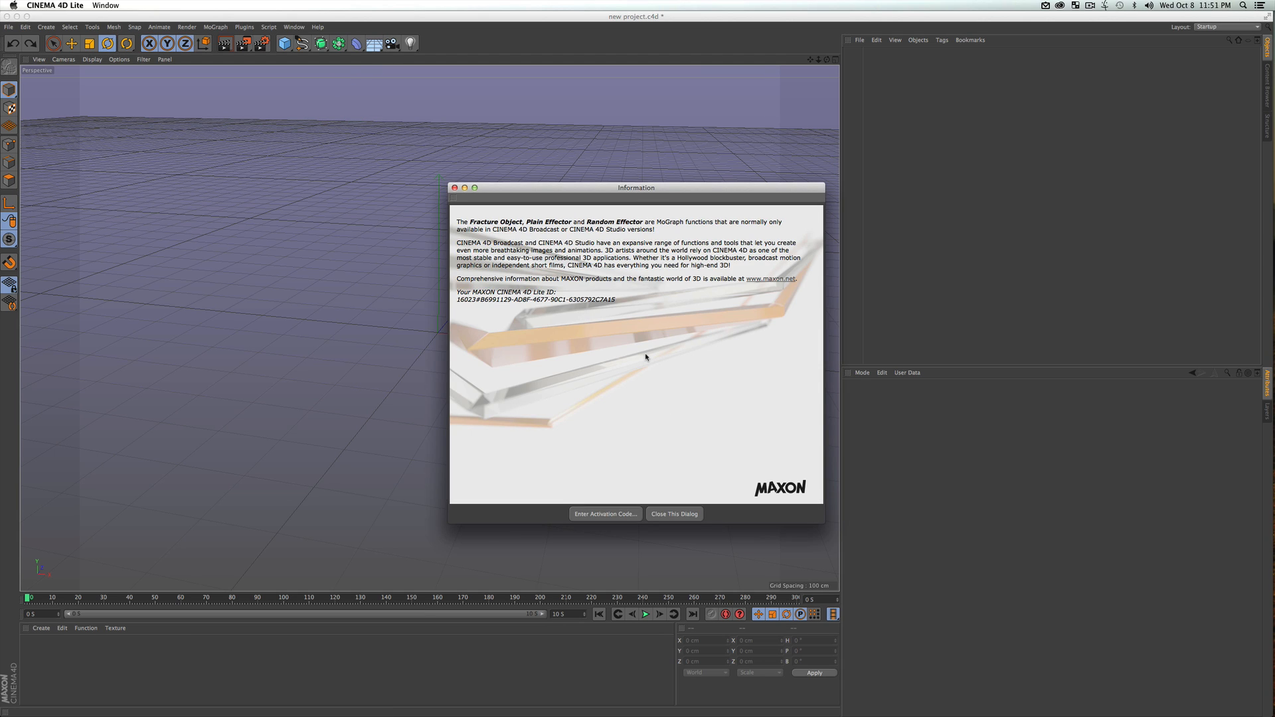
pyautogui.moveTo(480, 300); pyautogui.dragTo(616, 299)
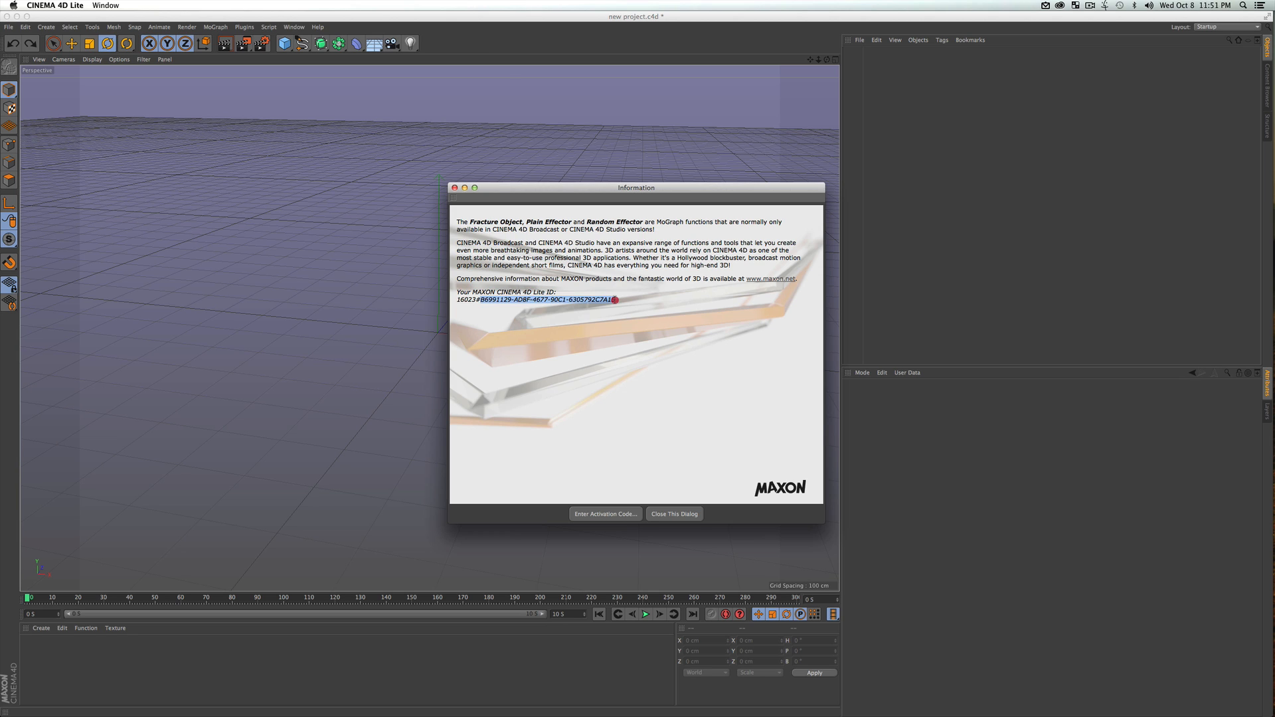
pyautogui.click(708, 353)
pyautogui.click(606, 515)
pyautogui.click(597, 527)
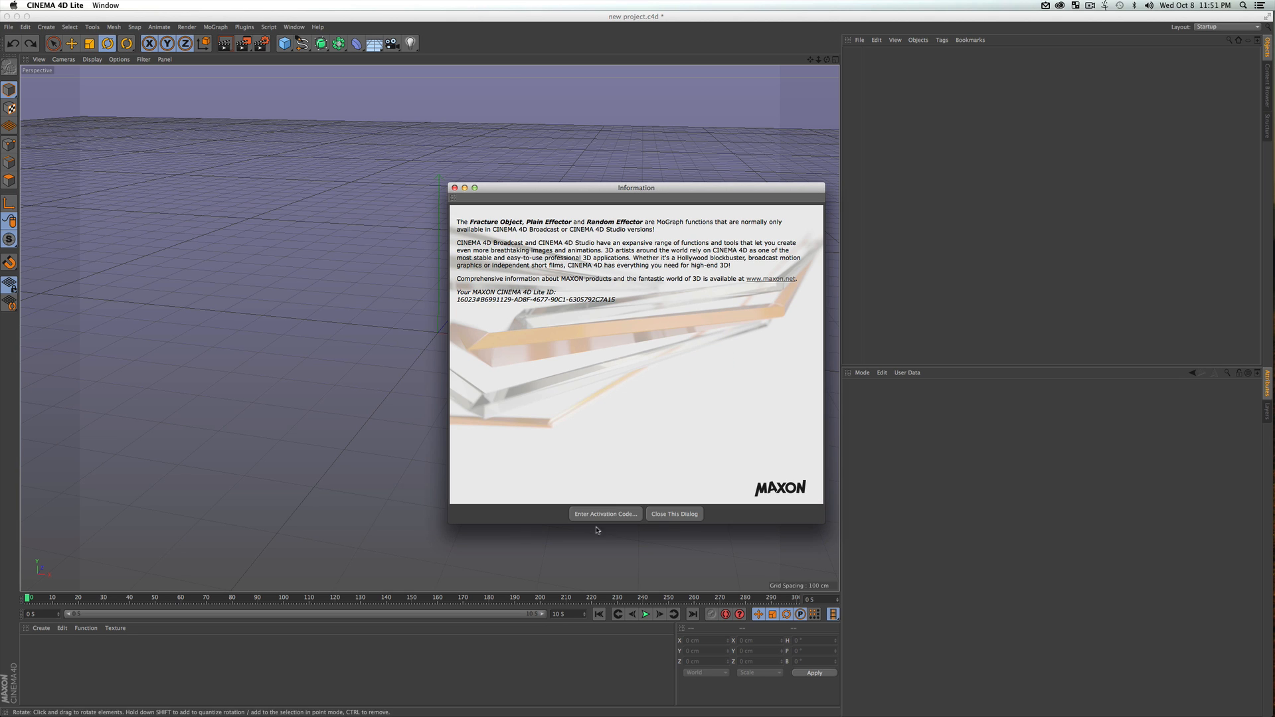
pyautogui.click(453, 188)
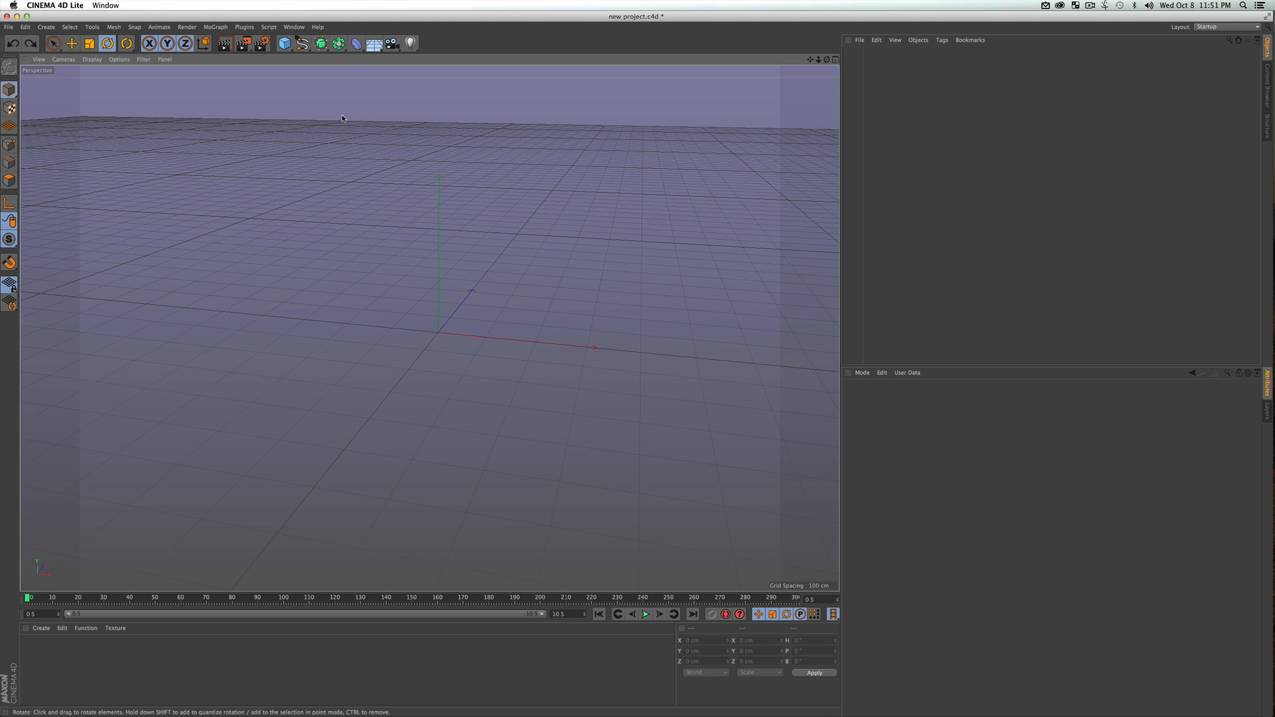
# Add a cube at the scene origin and set its X and Y sizes to 100 cm
pyautogui.click(284, 44)
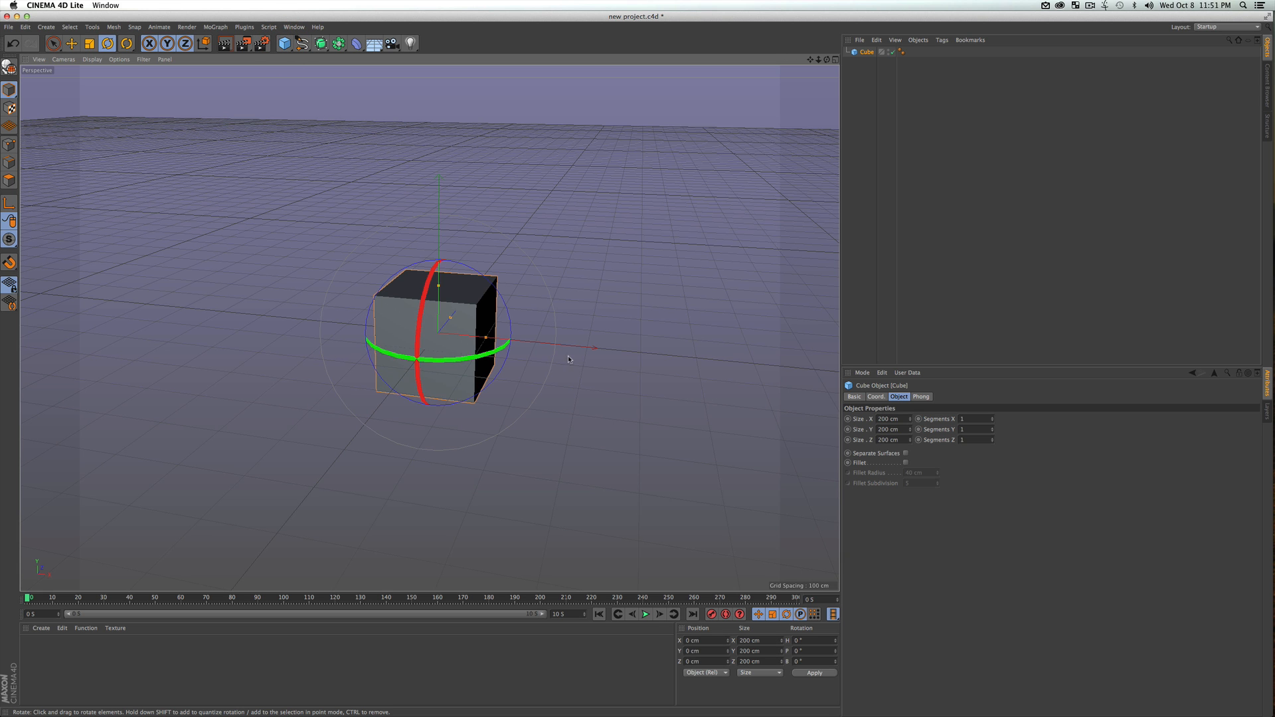
pyautogui.press('3')
pyautogui.moveTo(429, 328); pyautogui.dragTo(497, 364)
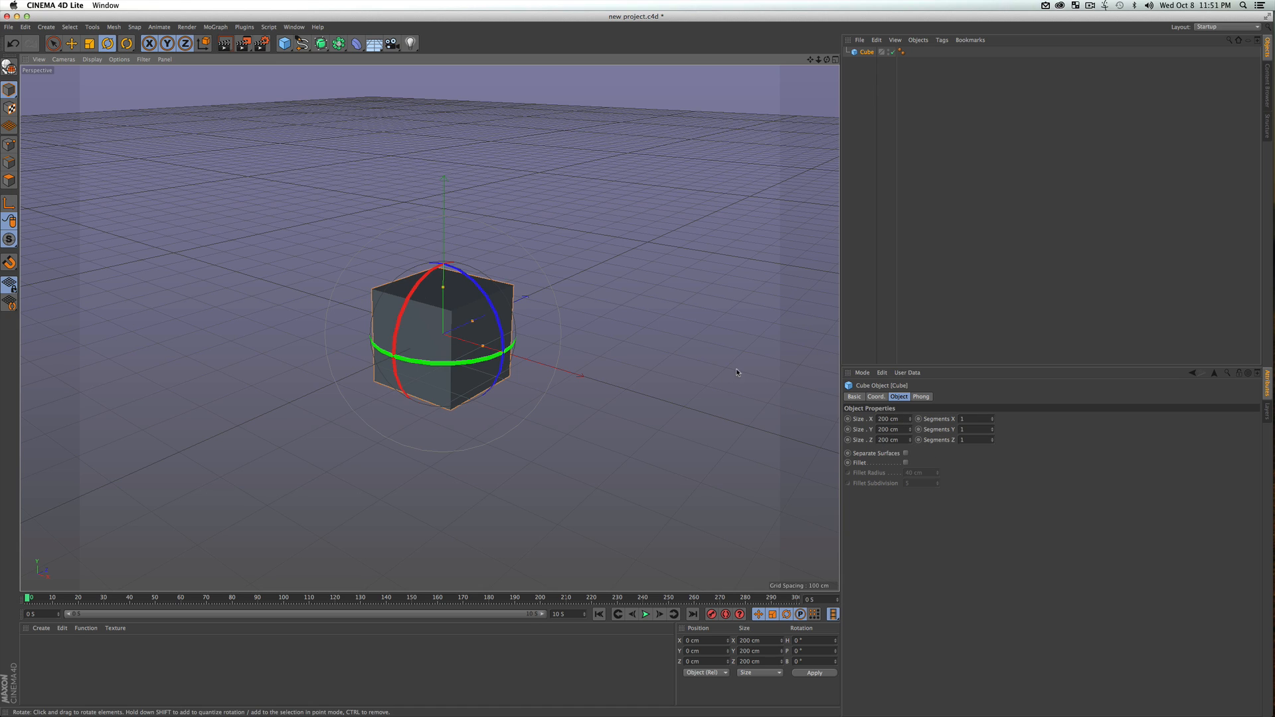
pyautogui.click(887, 419)
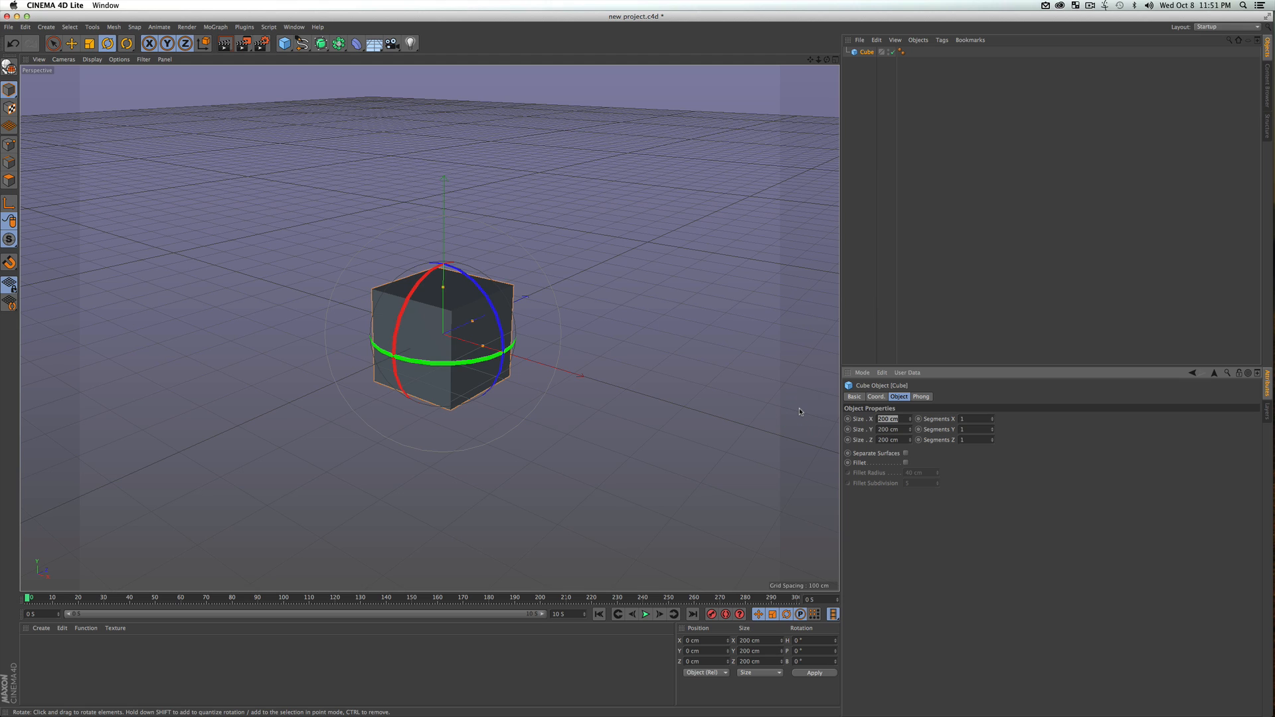
pyautogui.write('100')
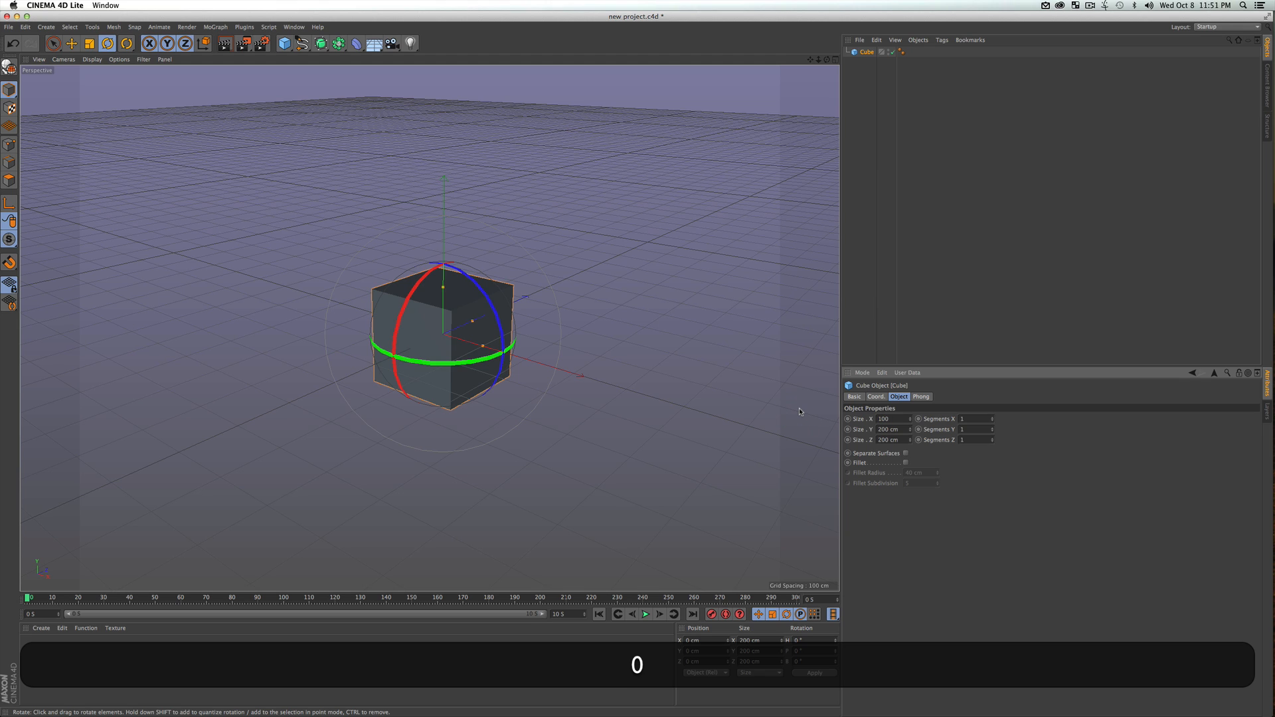
pyautogui.click(903, 430)
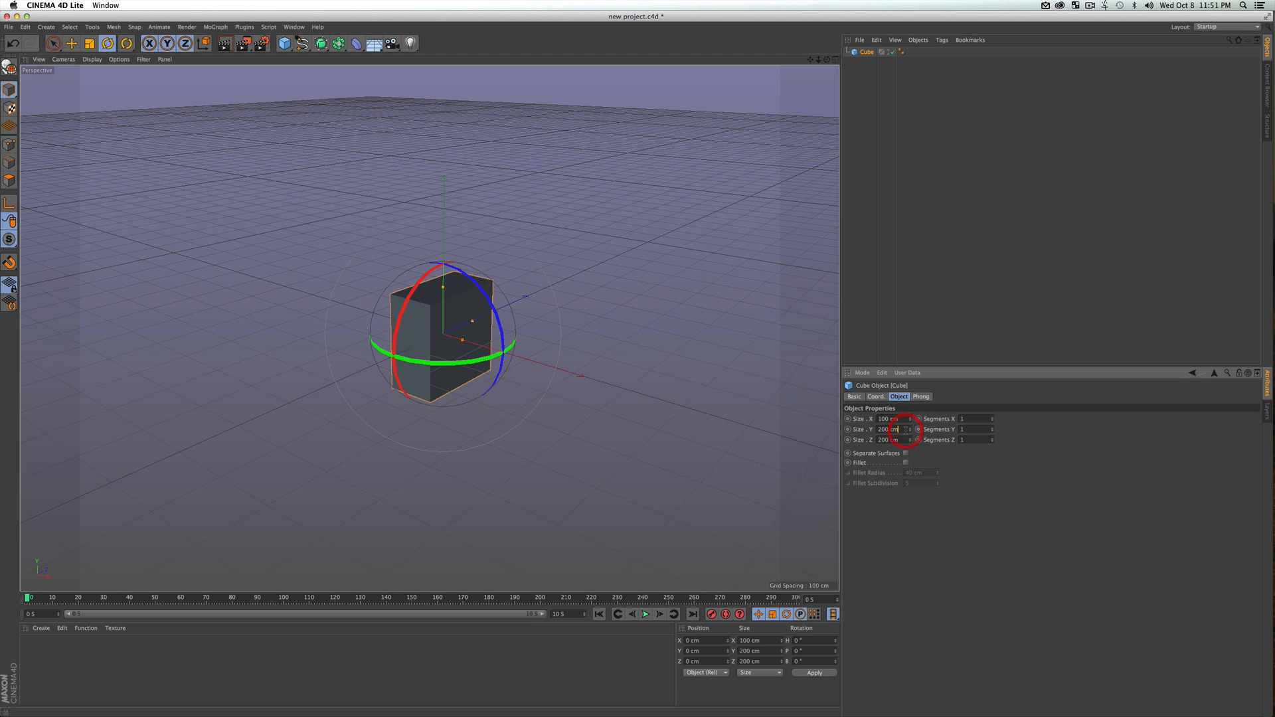
pyautogui.doubleClick(901, 429)
pyautogui.write('100')
pyautogui.press('Return')
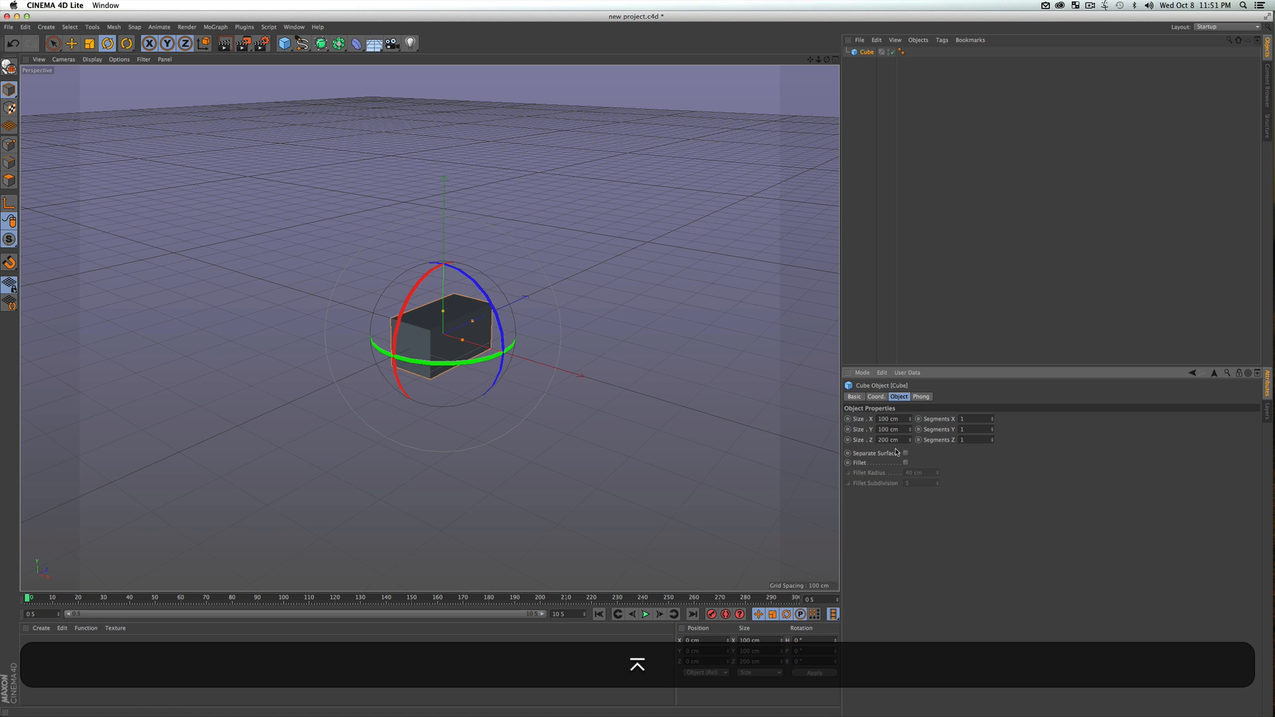
# Render the active view to check the resized block from a raised angle, then return to the normal viewport
pyautogui.press('3')
pyautogui.moveTo(420, 296); pyautogui.dragTo(297, 338)
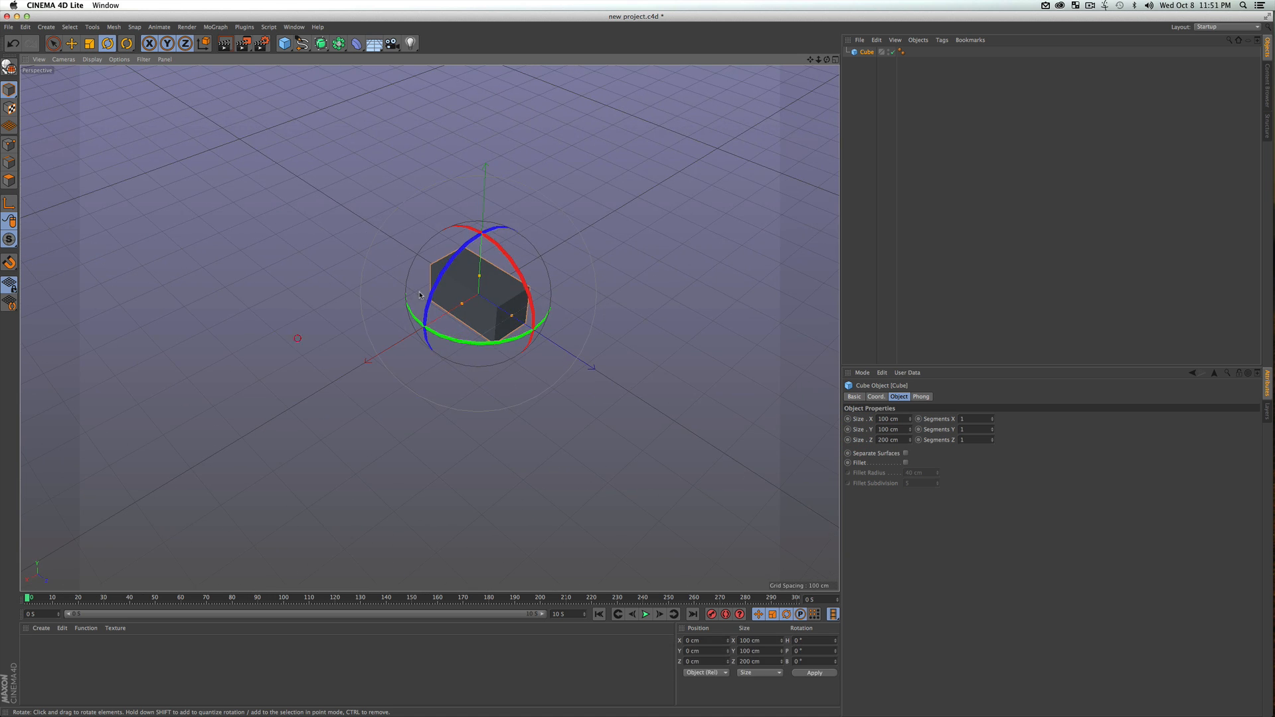
pyautogui.press('super+r')
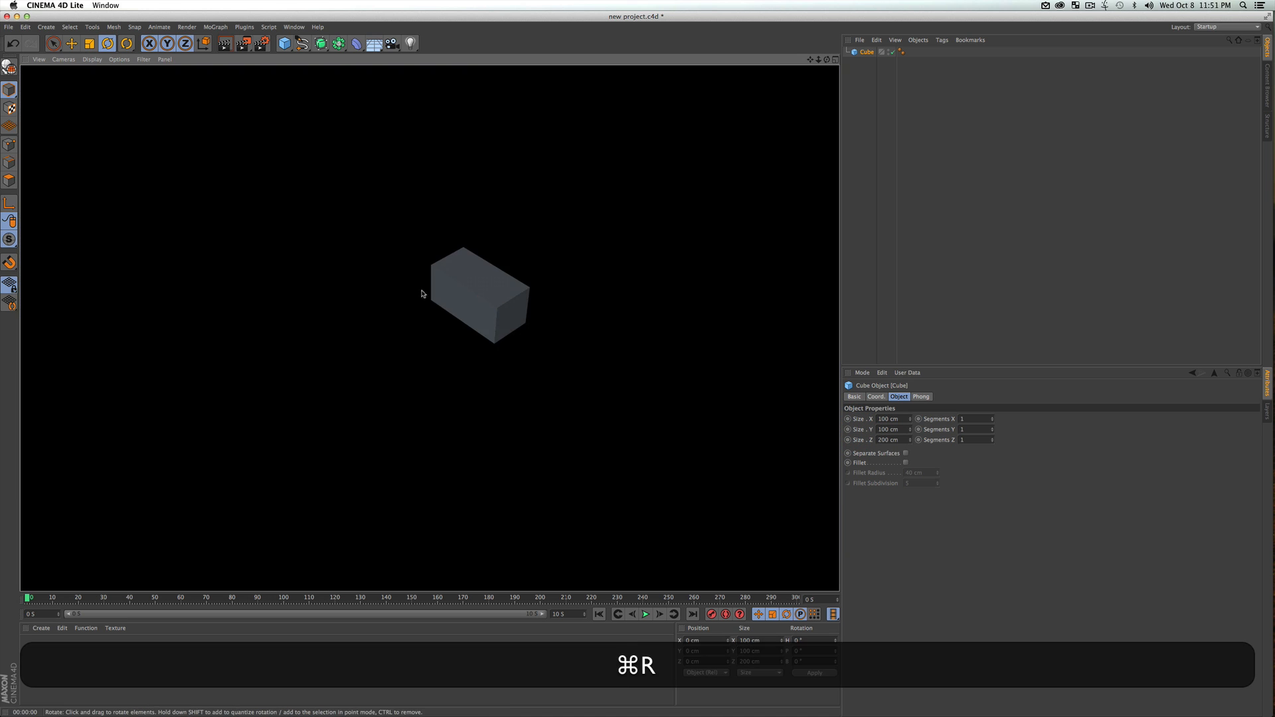
pyautogui.click(868, 190)
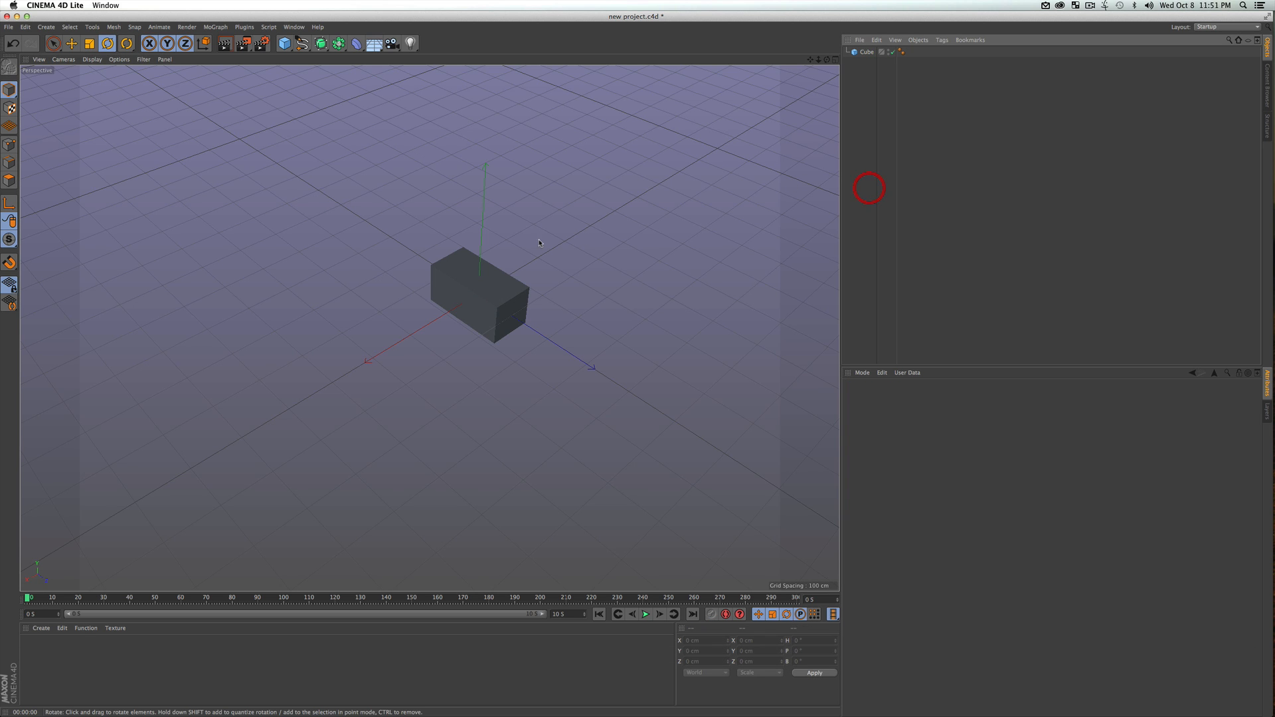
pyautogui.click(225, 45)
pyautogui.click(664, 263)
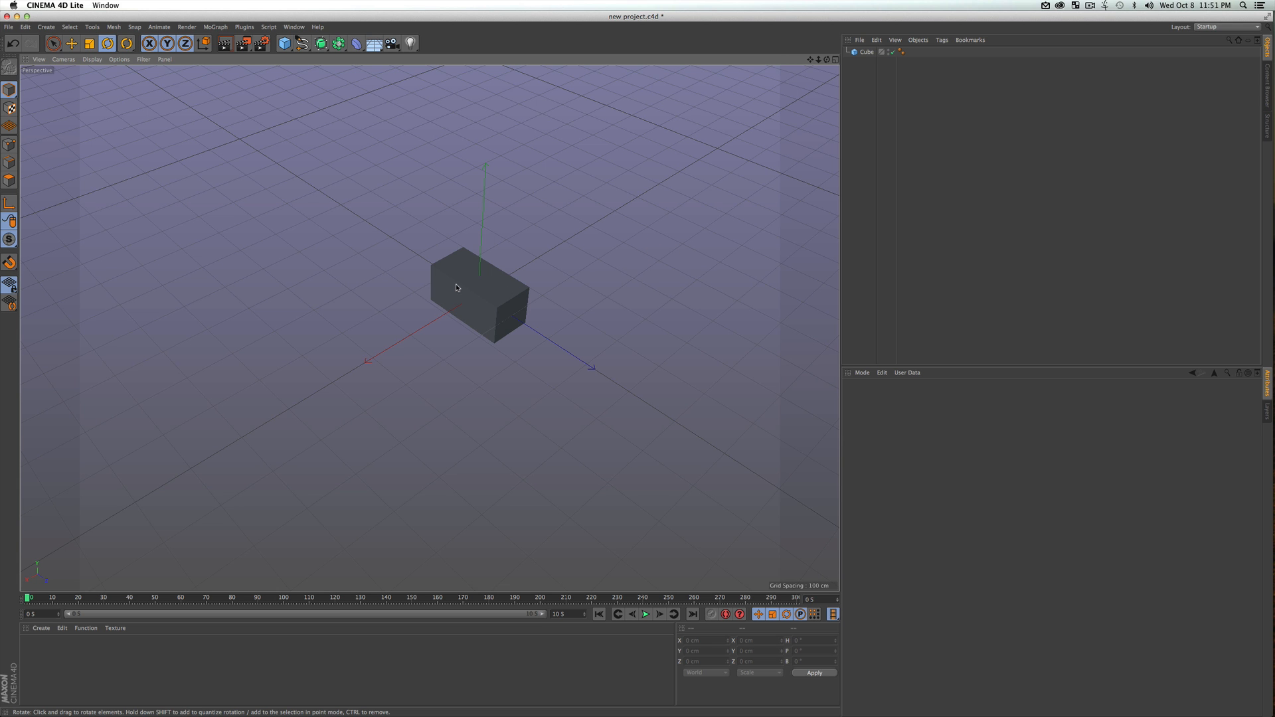
# Add a cylinder primitive to the scene alongside the block
pyautogui.press('3')
pyautogui.moveTo(456, 284)
pyautogui.mouseDown()
pyautogui.moveTo(422, 332)
pyautogui.moveTo(524, 305)
pyautogui.moveTo(427, 291)
pyautogui.moveTo(442, 294)
pyautogui.mouseUp()
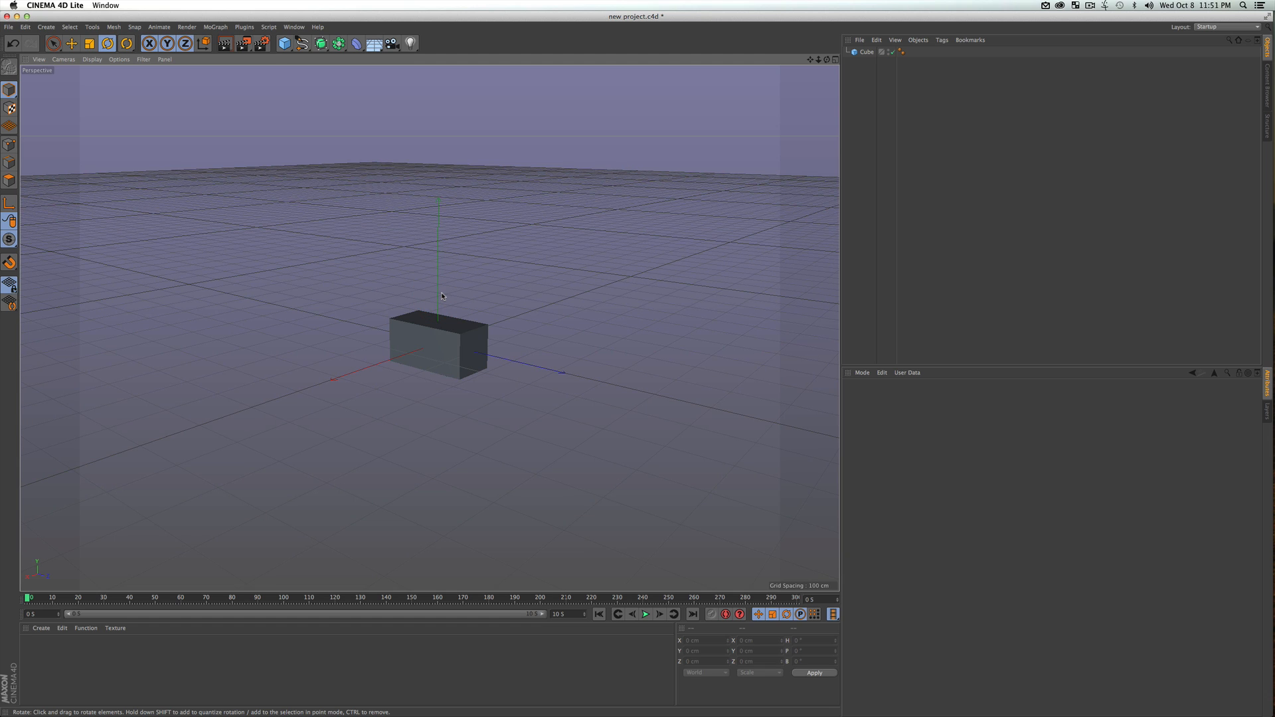
pyautogui.click(865, 56)
pyautogui.press('3')
pyautogui.moveTo(668, 228); pyautogui.dragTo(416, 367)
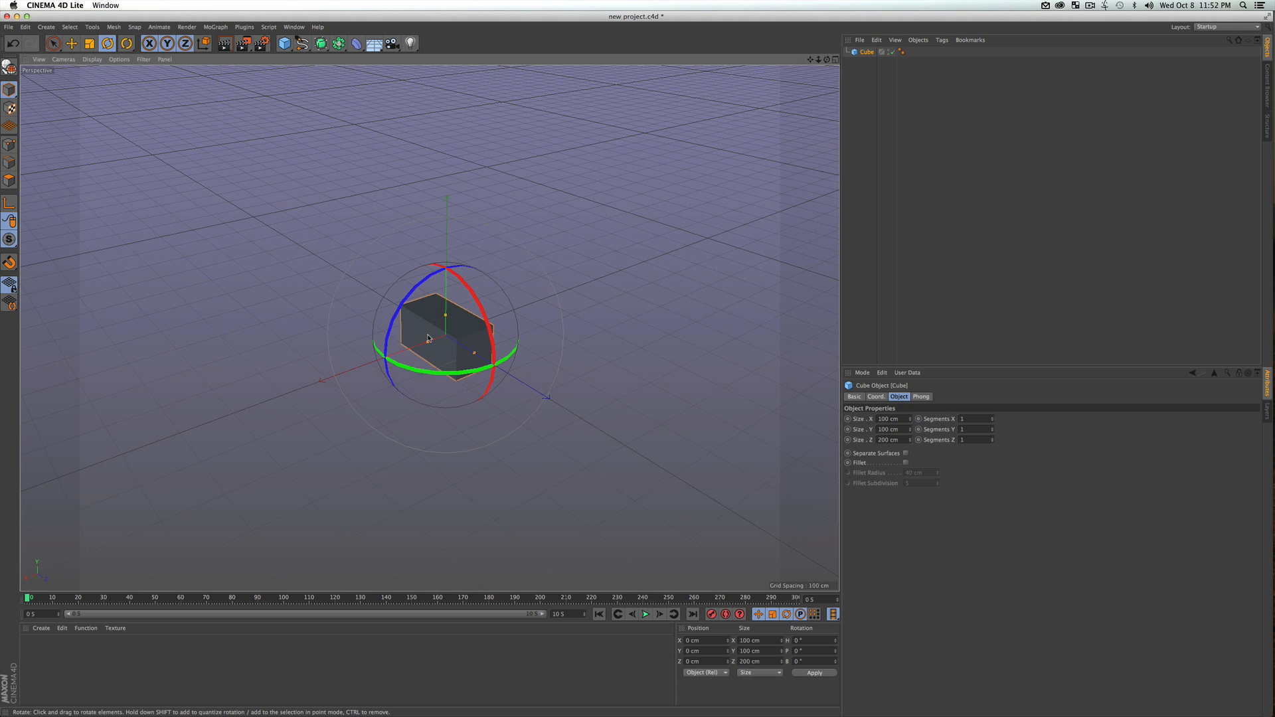
pyautogui.click(285, 45)
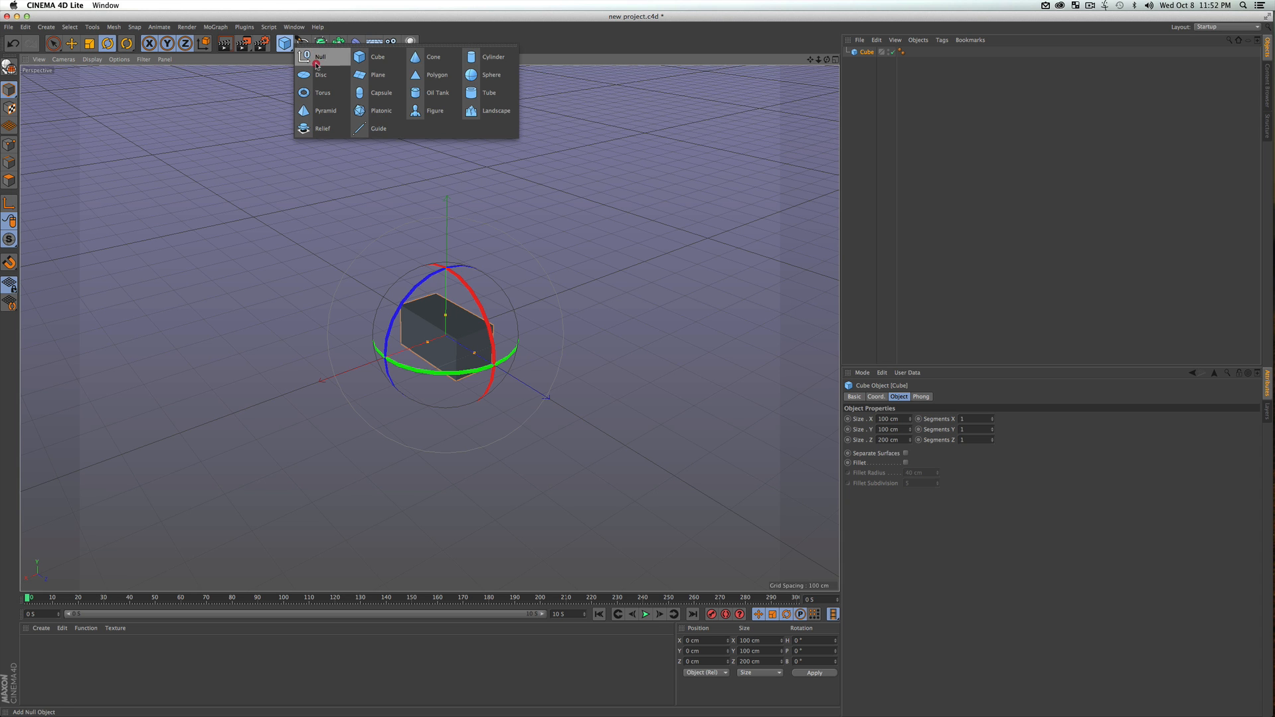
pyautogui.click(500, 58)
# Set the cylinder's radius to 20 cm and its height to 50 cm
pyautogui.press('3')
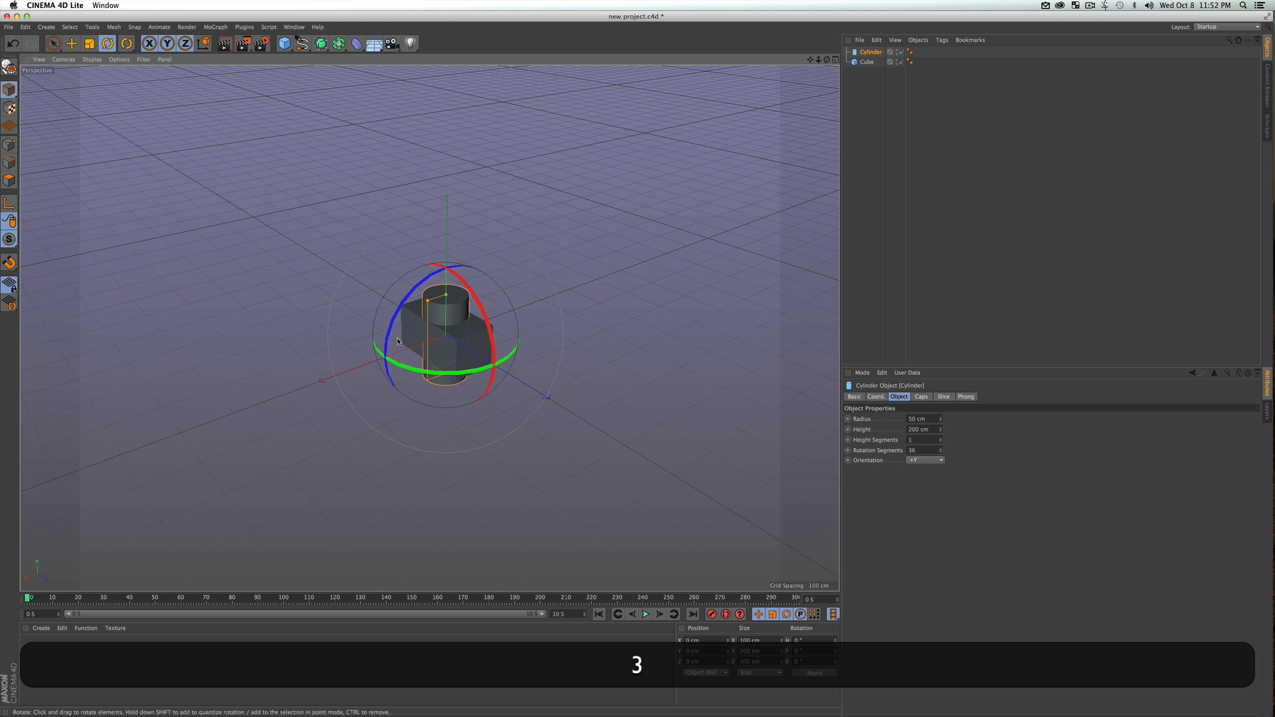
pyautogui.moveTo(409, 351); pyautogui.dragTo(443, 321)
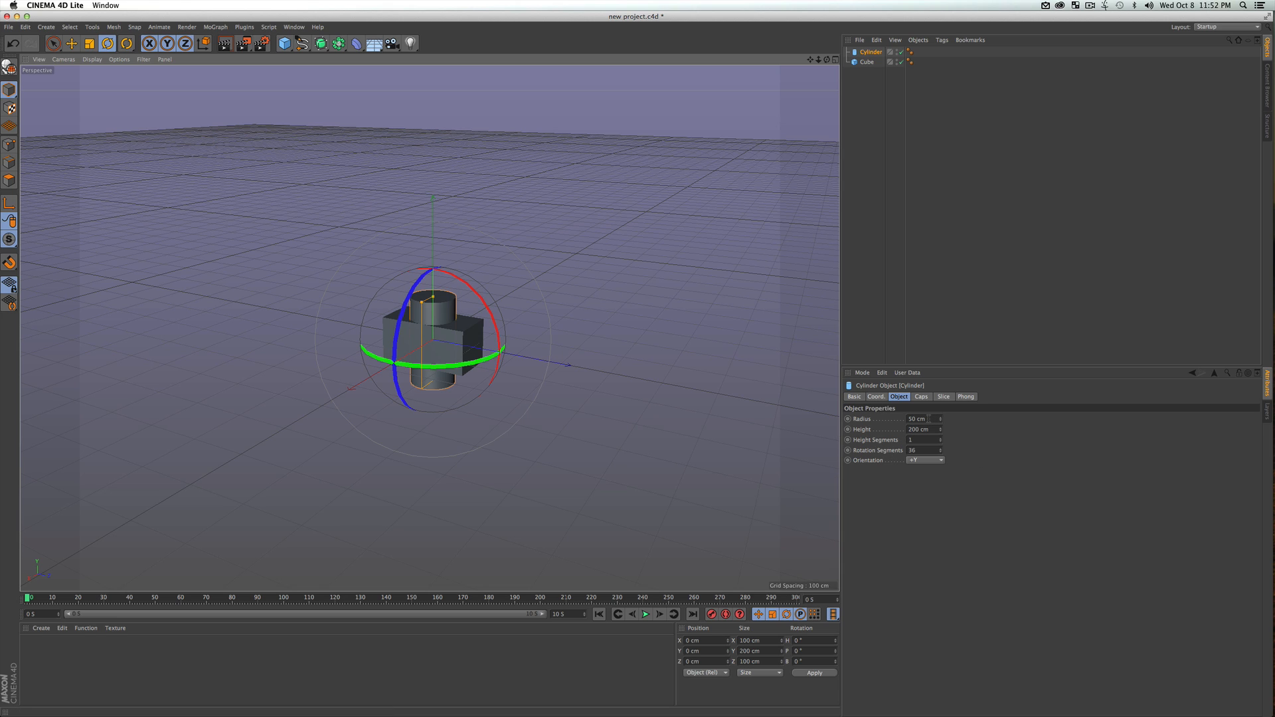
pyautogui.click(930, 419)
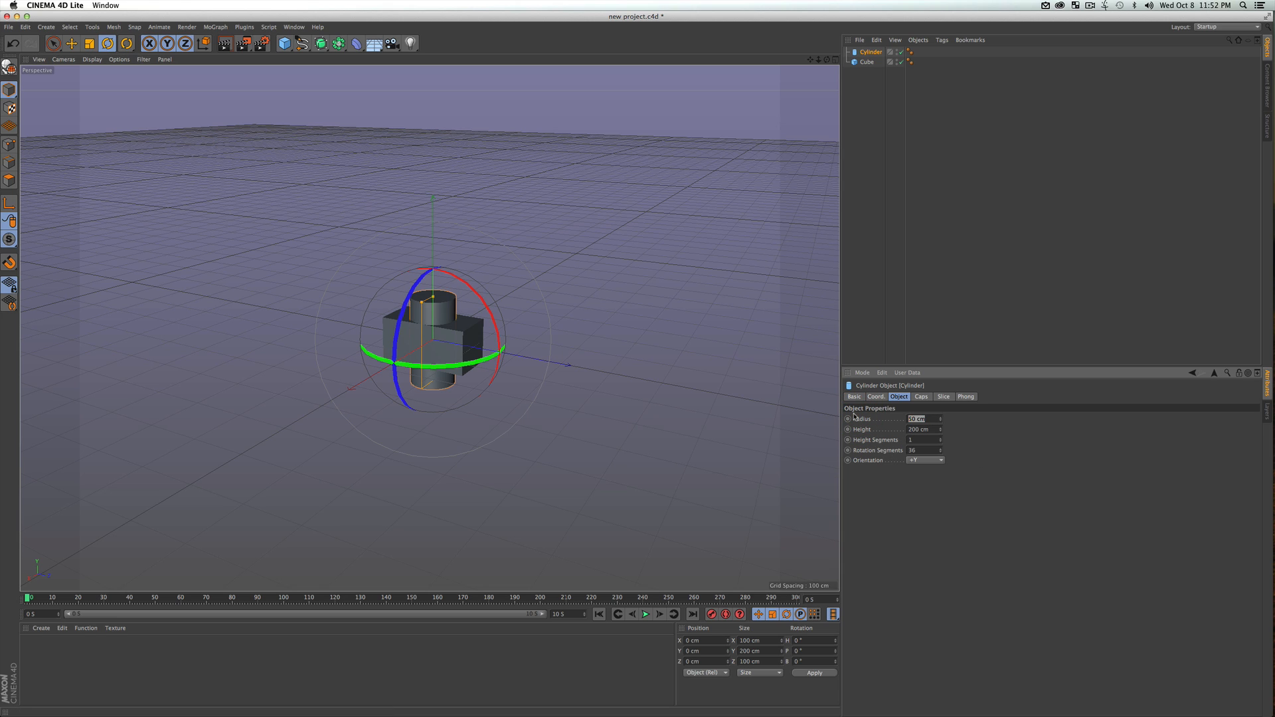
pyautogui.write('20')
pyautogui.press('Tab')
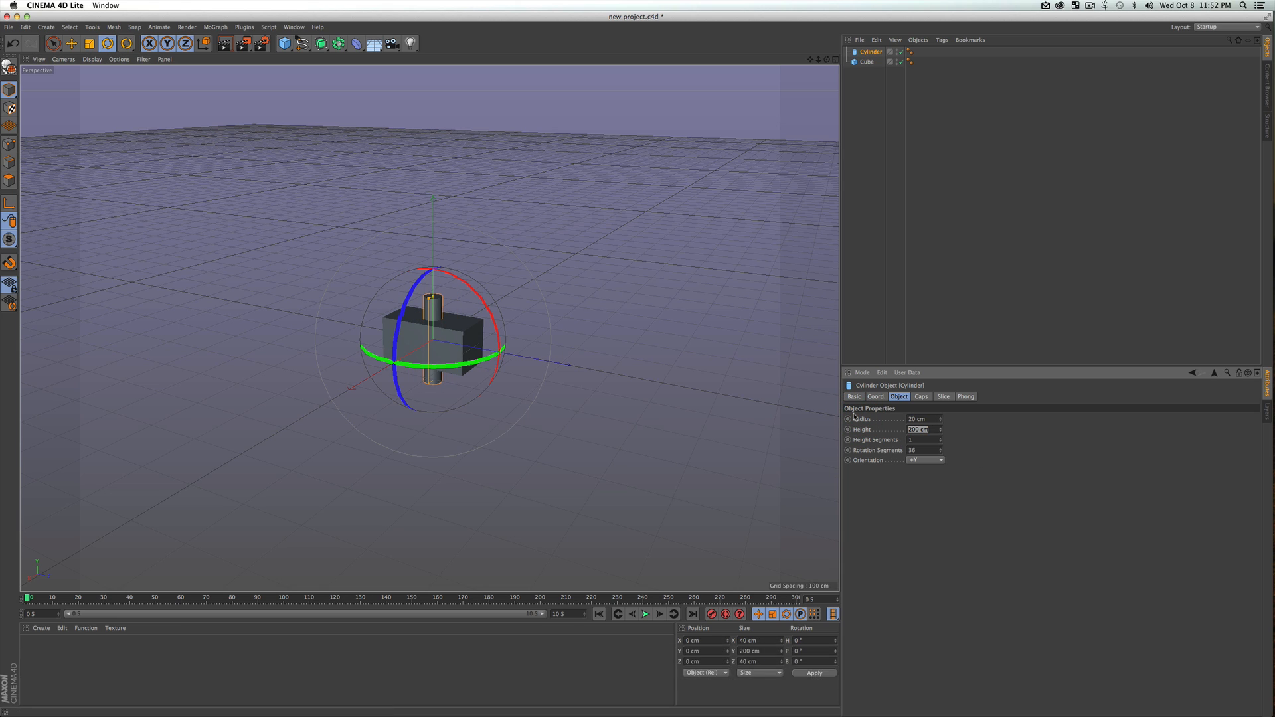
pyautogui.write('50')
pyautogui.press('Return')
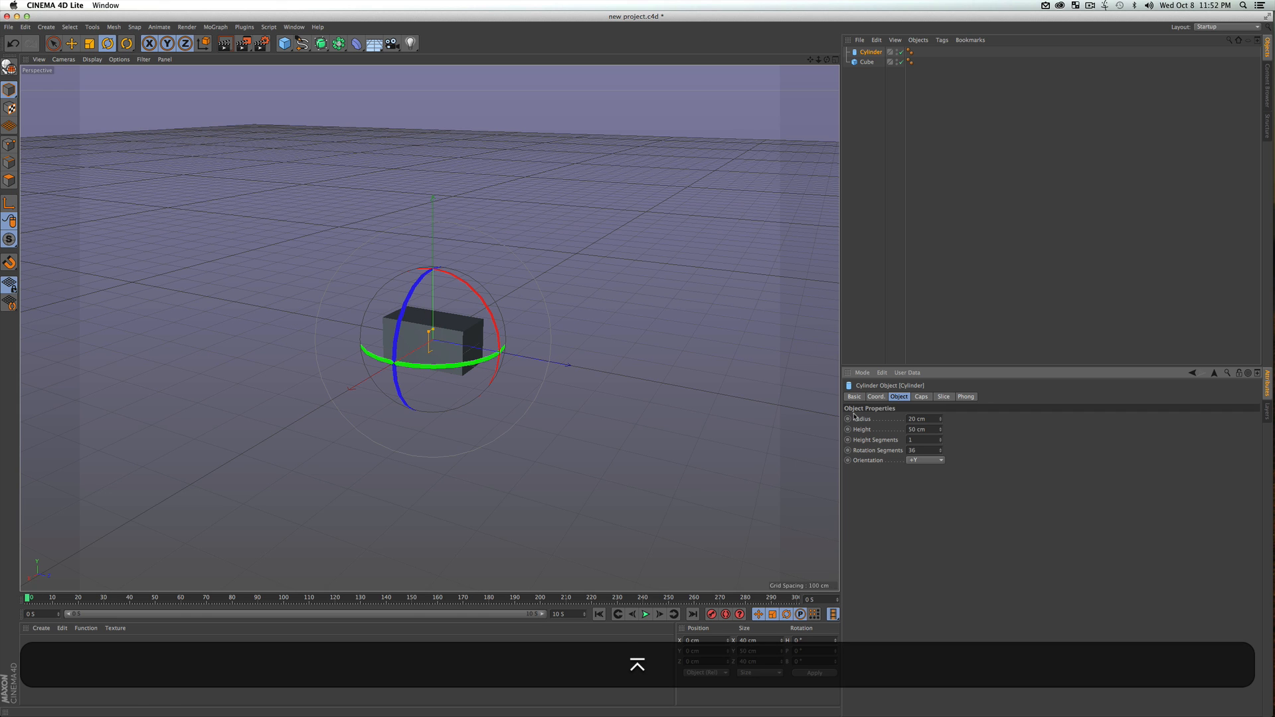
# Raise the cylinder along the Y axis to about 33.7 cm so it protrudes above the block, and render the view to check it
pyautogui.scroll(3, 409, 325)
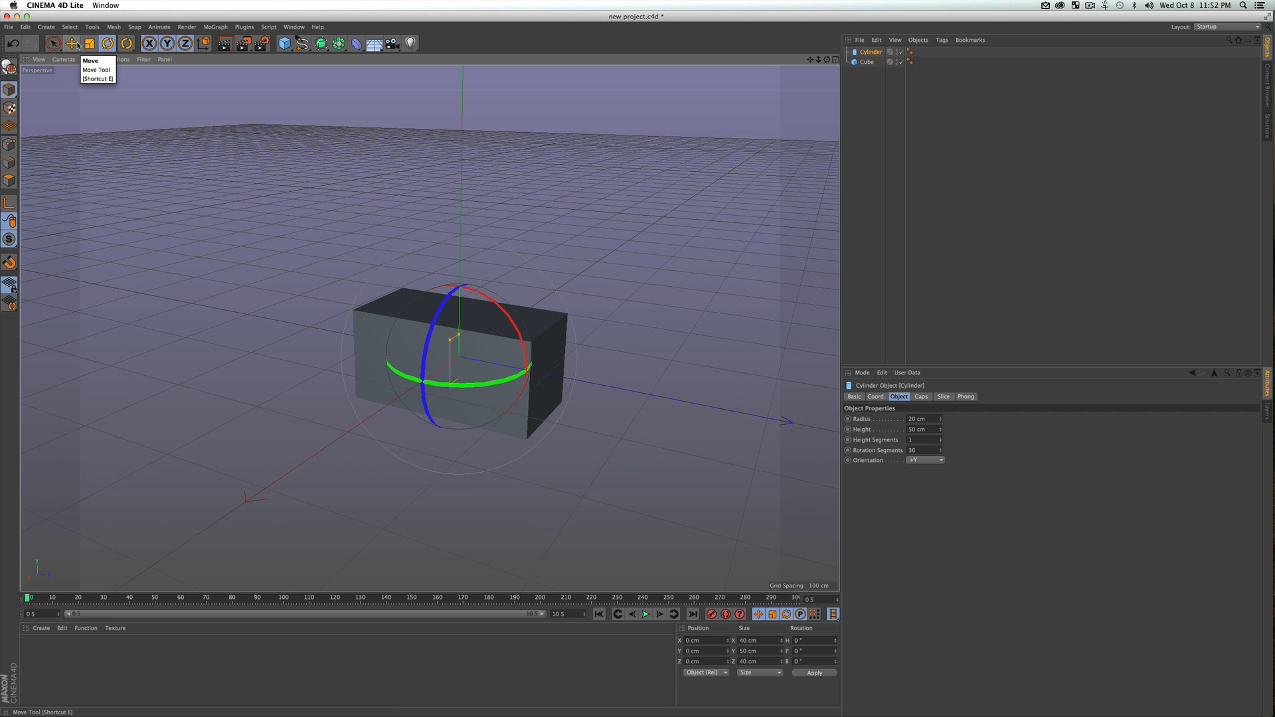
pyautogui.press('e')
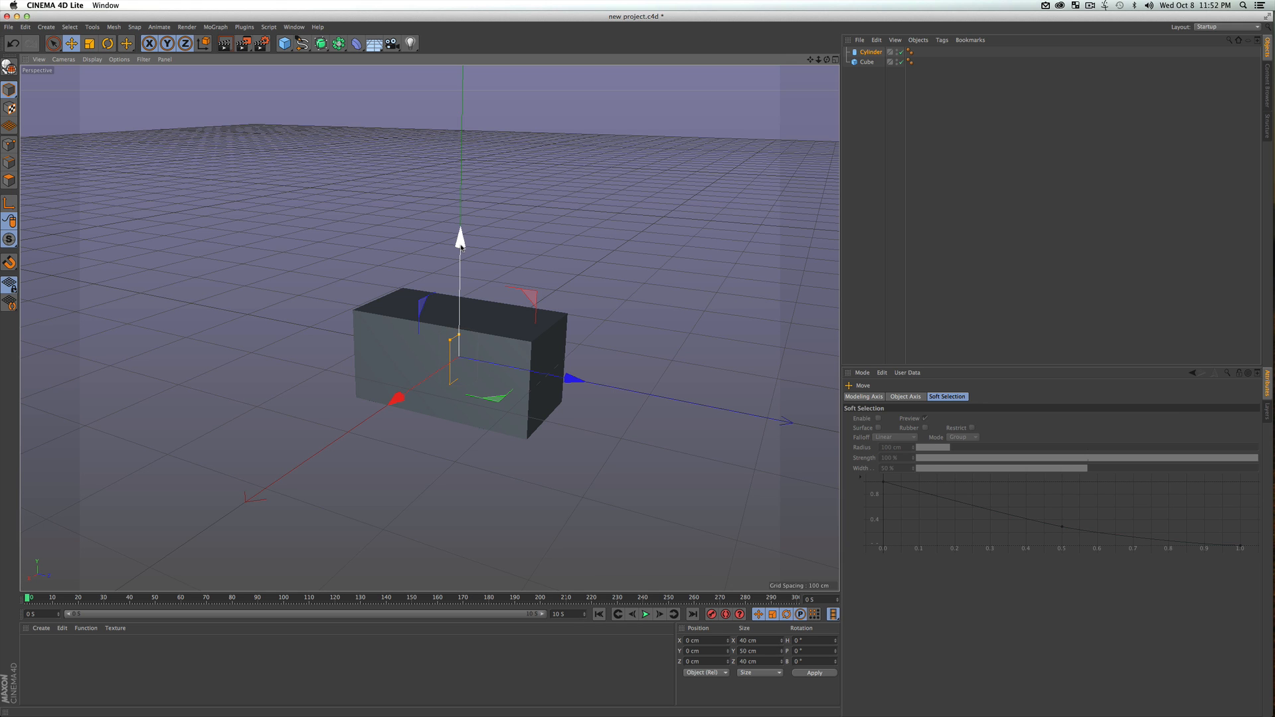
pyautogui.moveTo(460, 246); pyautogui.dragTo(521, 378)
pyautogui.press('3')
pyautogui.press('super+r')
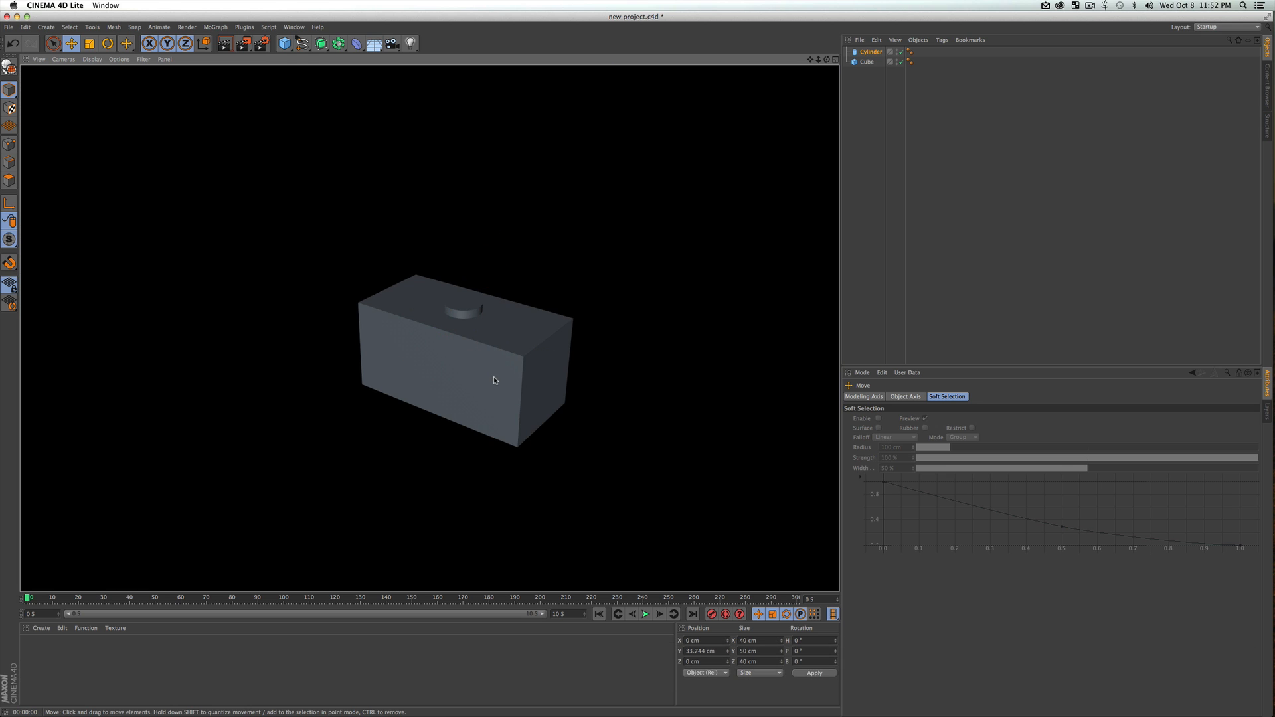
pyautogui.click(873, 93)
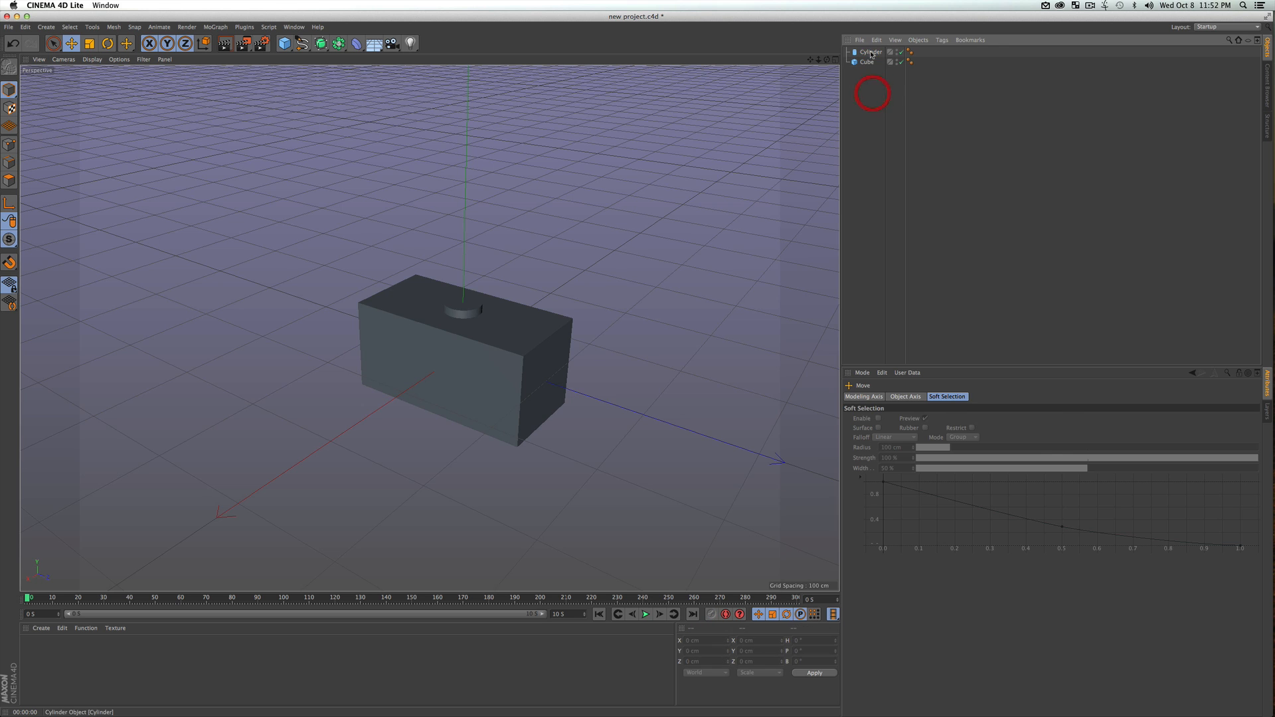
# In the maximized top view, move the cylinder along the Z axis to exactly 50 cm using quantized movement
pyautogui.click(872, 53)
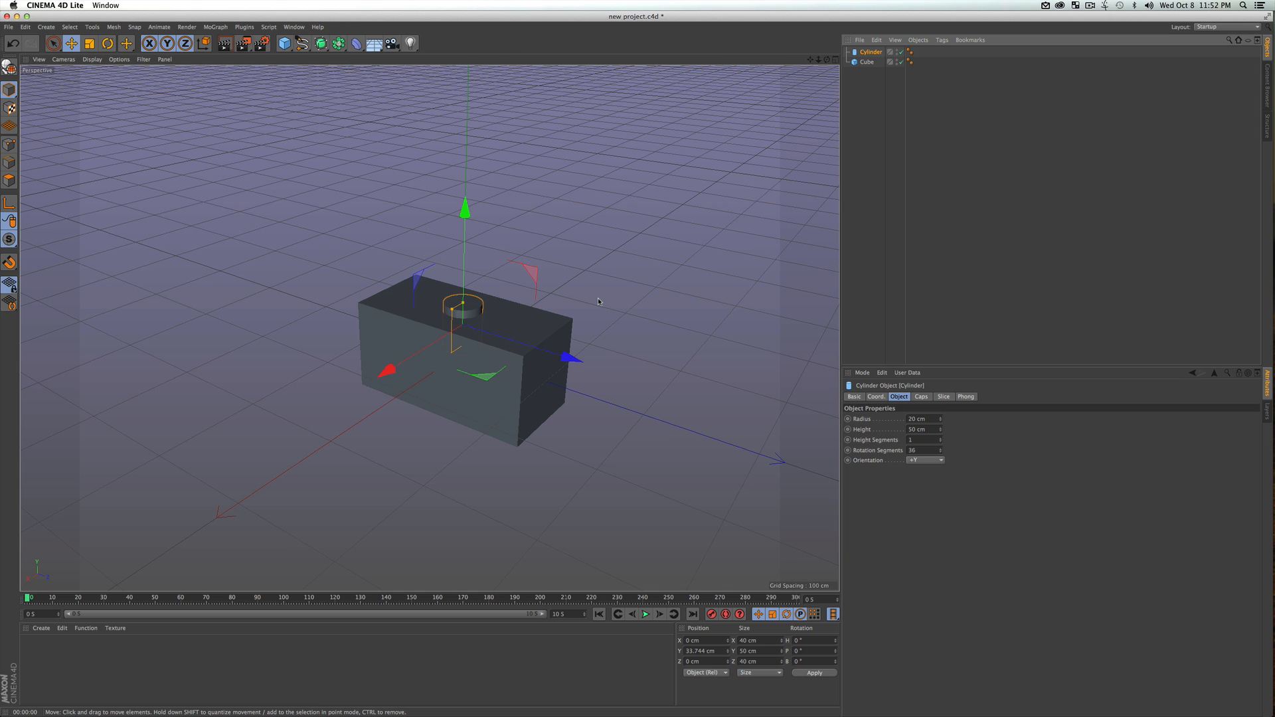
pyautogui.press('F2')
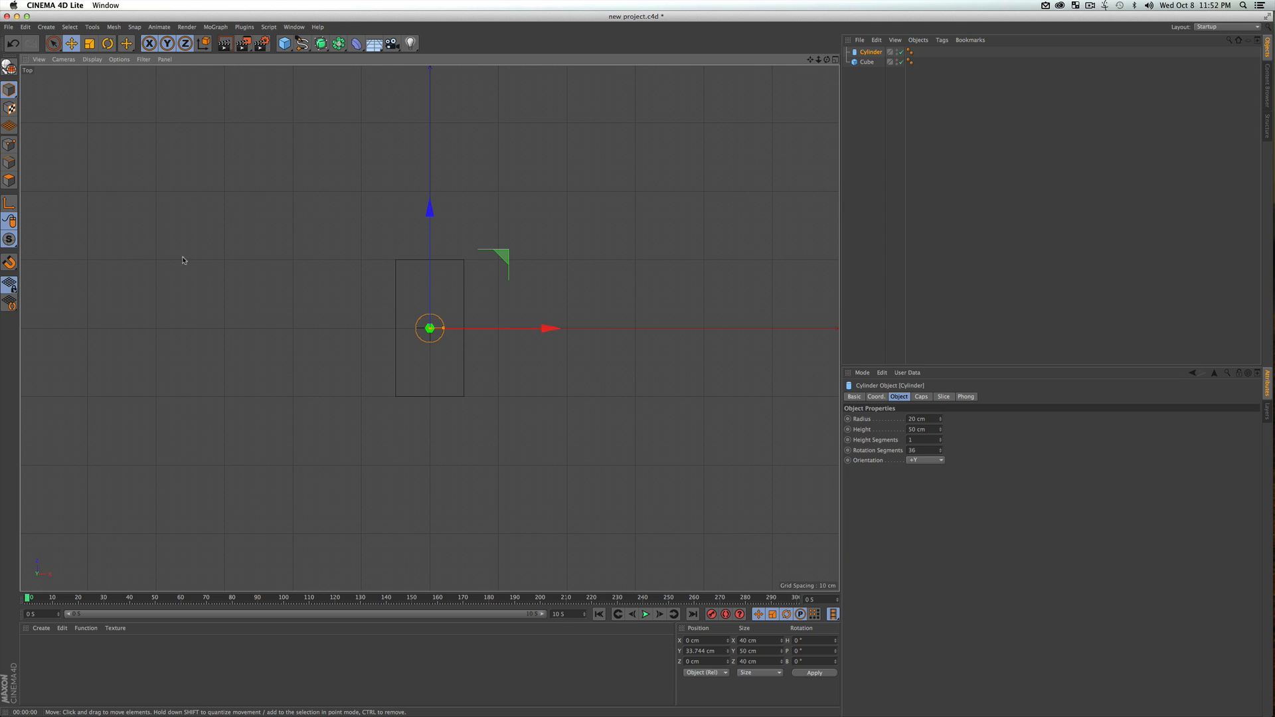
pyautogui.press('F1')
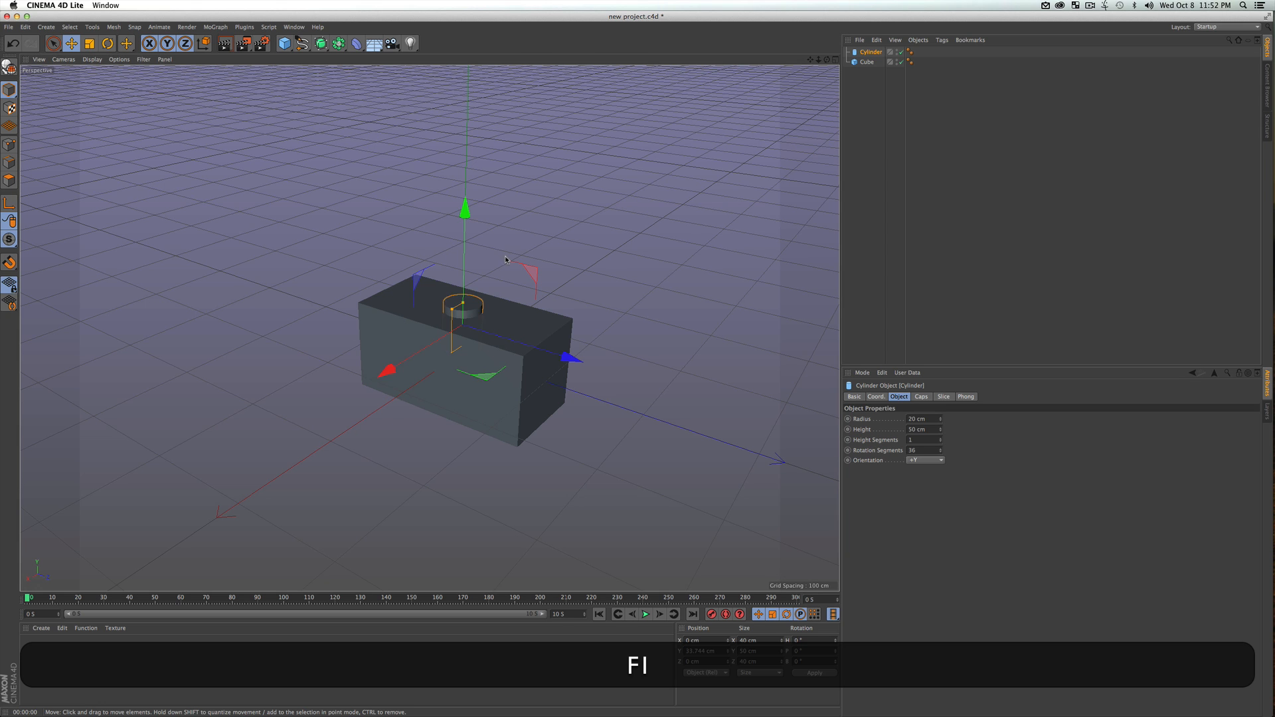
pyautogui.click(834, 60)
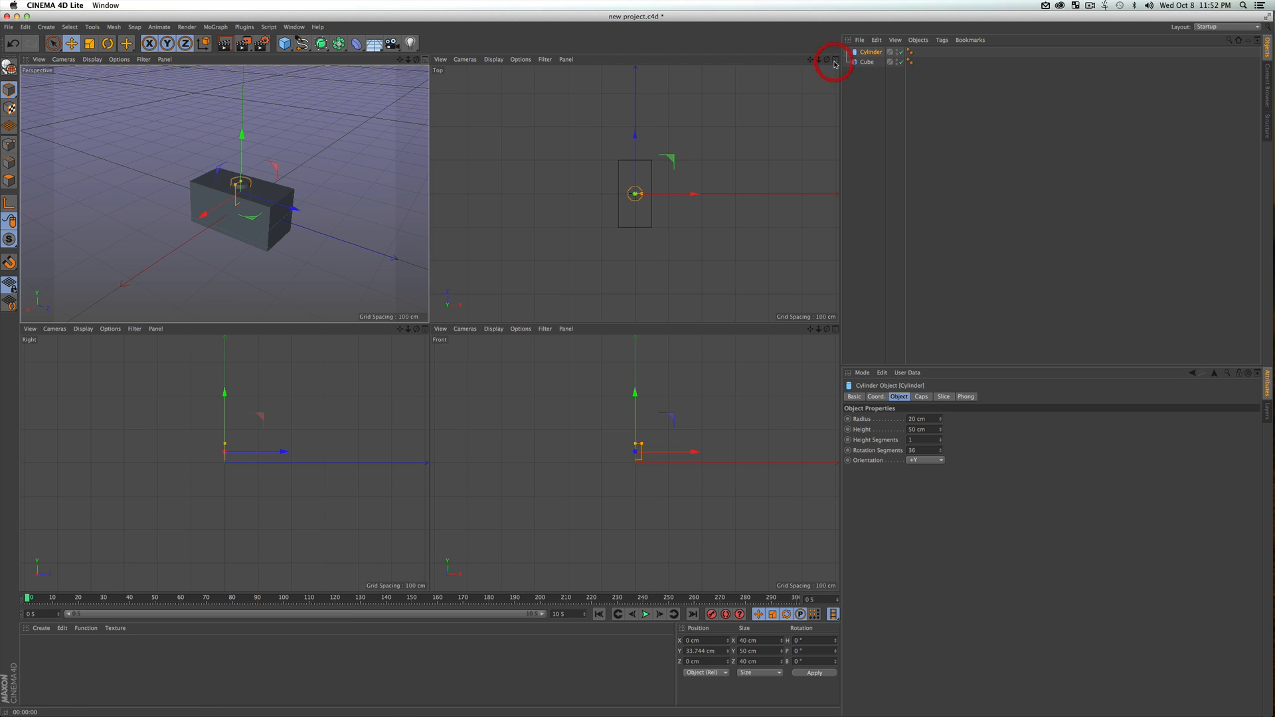
pyautogui.click(581, 121)
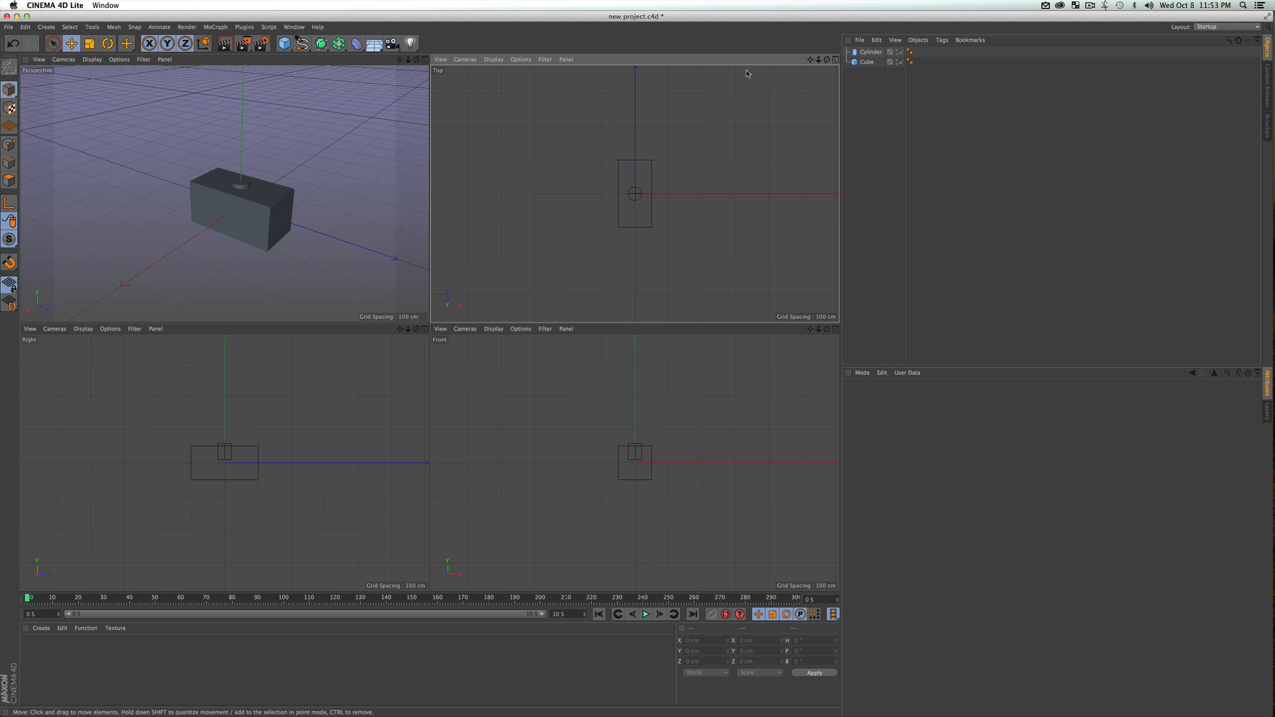
pyautogui.click(835, 59)
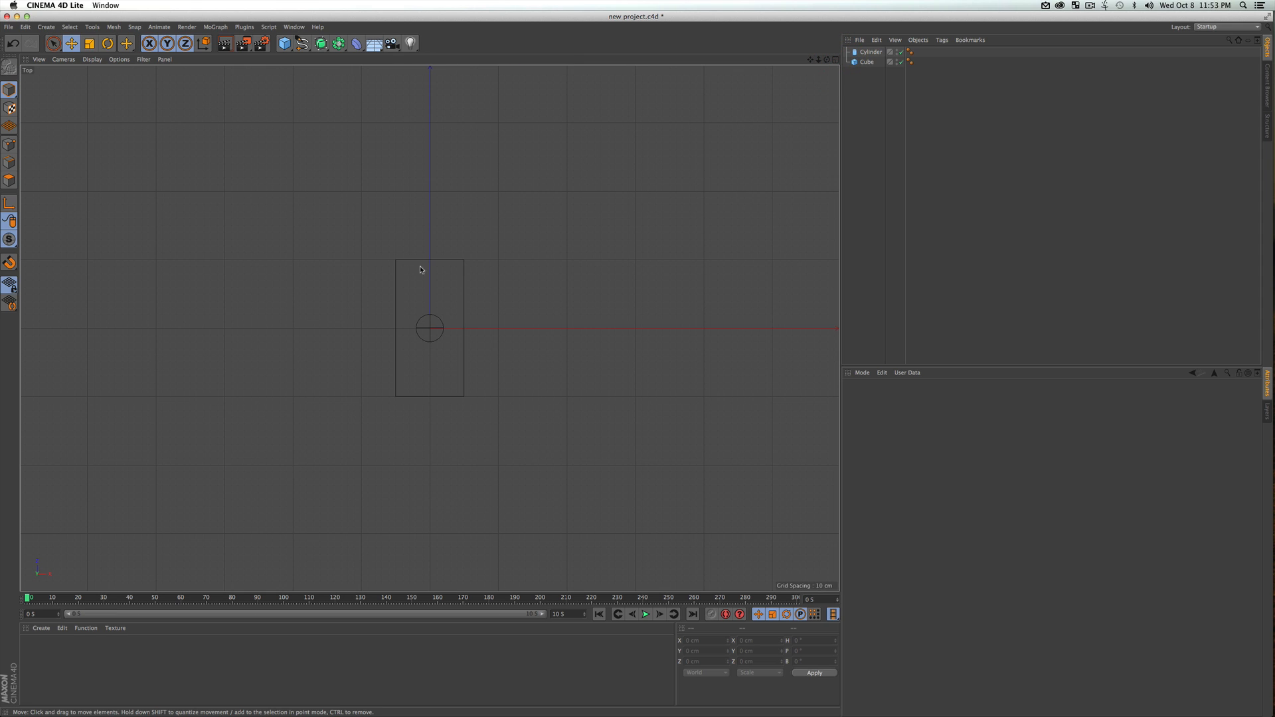
pyautogui.click(871, 52)
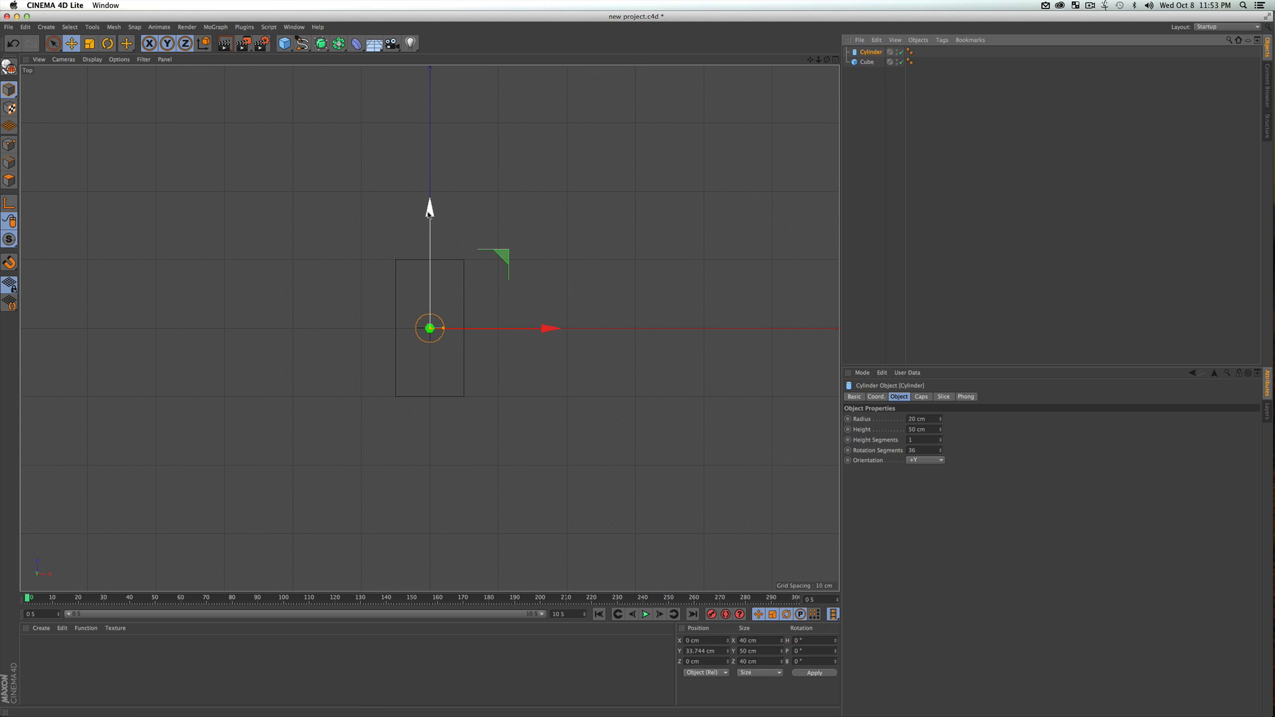
pyautogui.moveTo(429, 211); pyautogui.dragTo(429, 210)
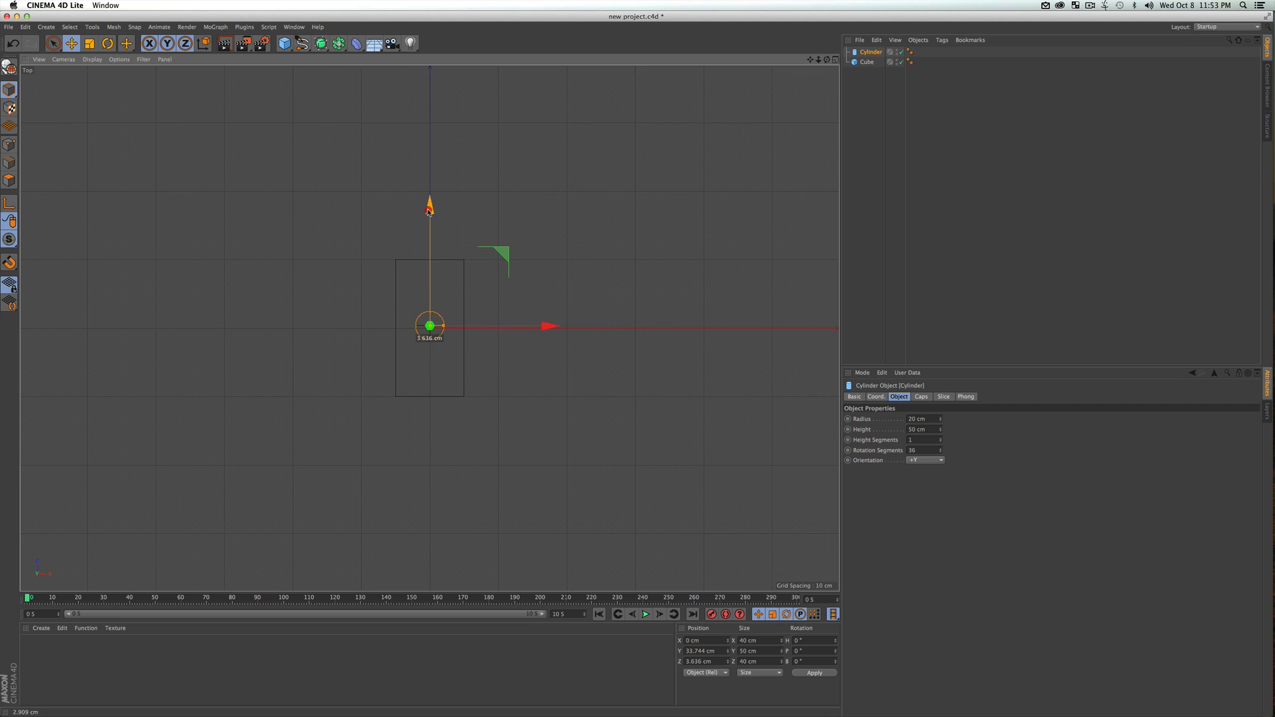
pyautogui.press('shift')
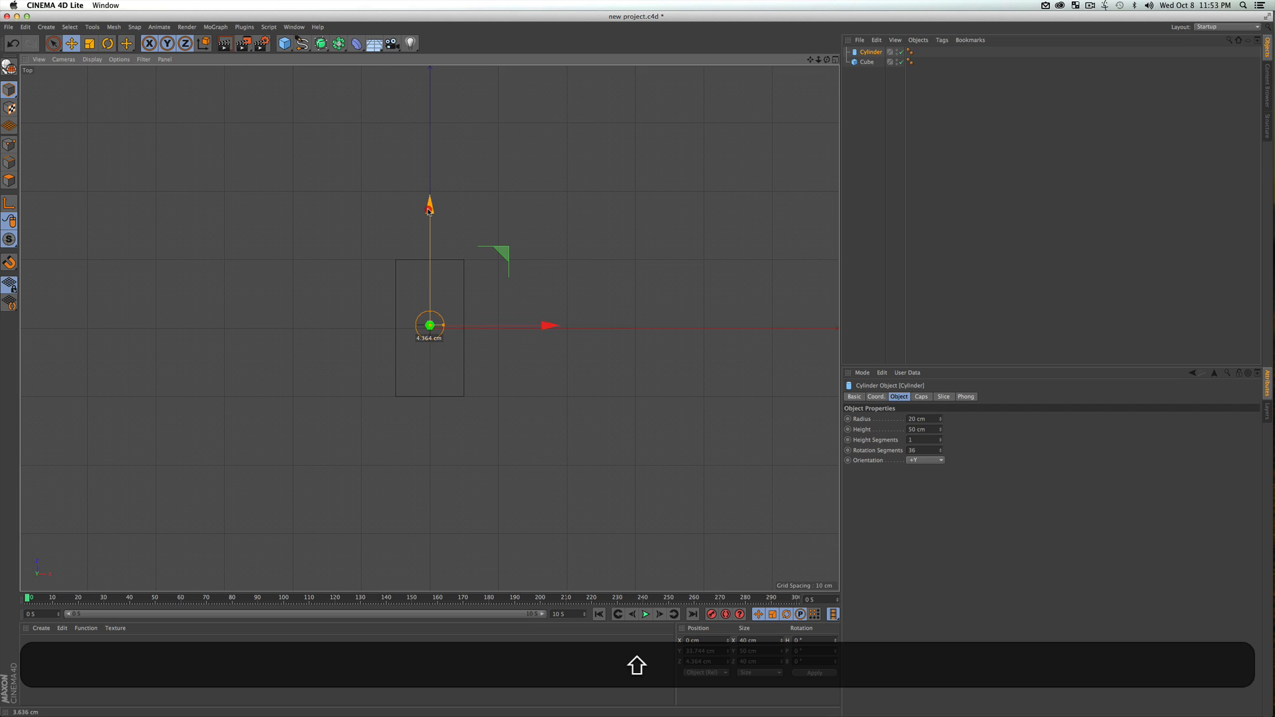
pyautogui.keyDown('shift'); pyautogui.moveTo(429, 211); pyautogui.dragTo(428, 180); pyautogui.keyUp('shift')
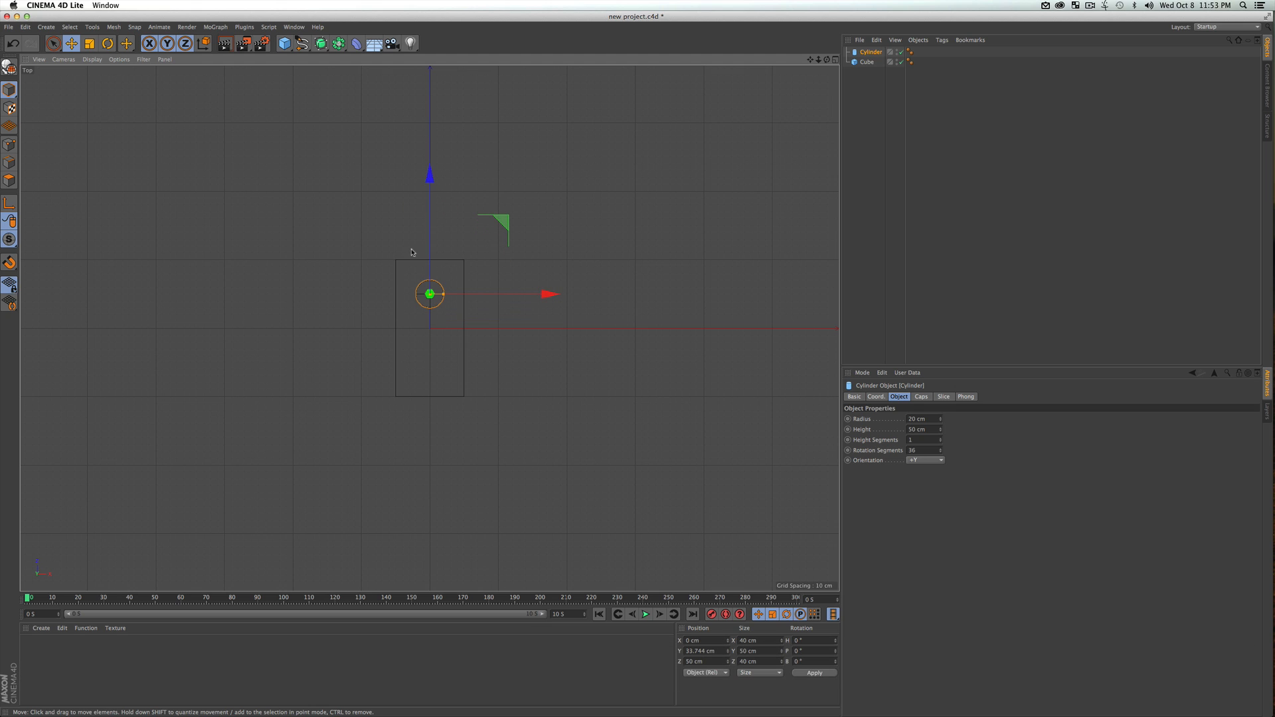
# Duplicate the cylinder along the Z axis to -50 cm to form the second stud, and deselect it
pyautogui.press('super')
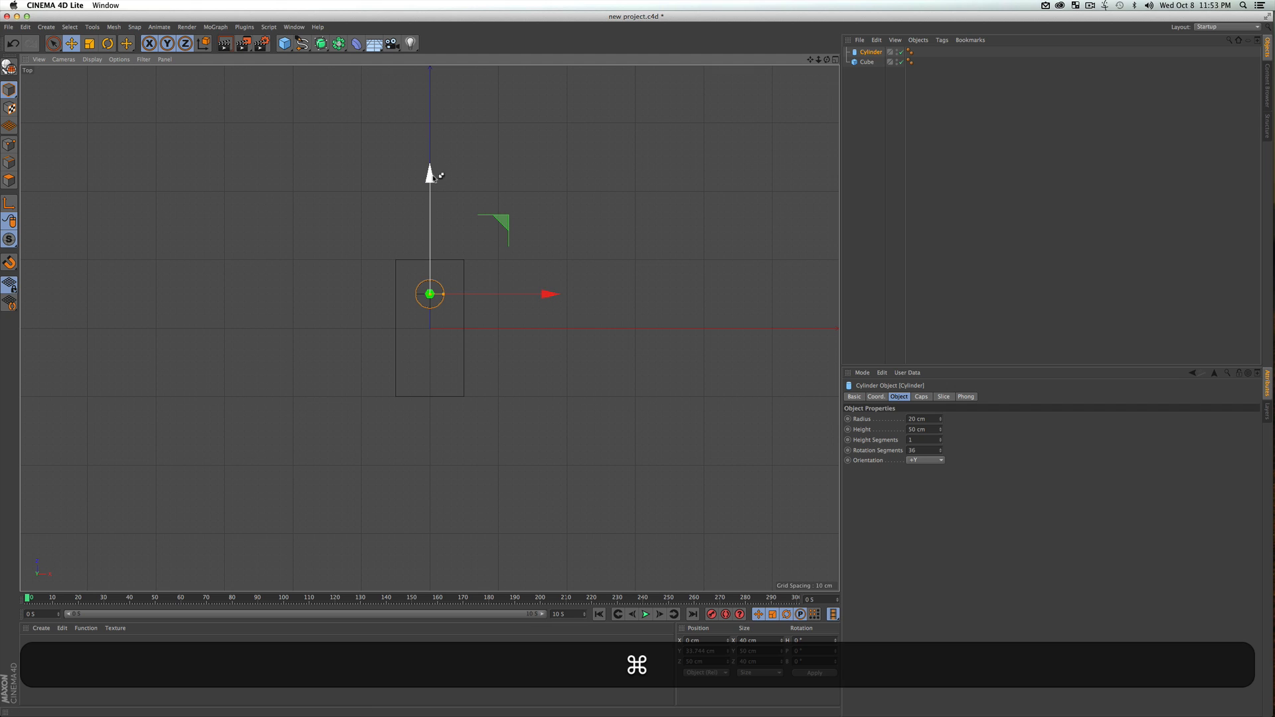
pyautogui.keyDown('super'); pyautogui.moveTo(430, 175); pyautogui.dragTo(433, 244); pyautogui.keyUp('super')
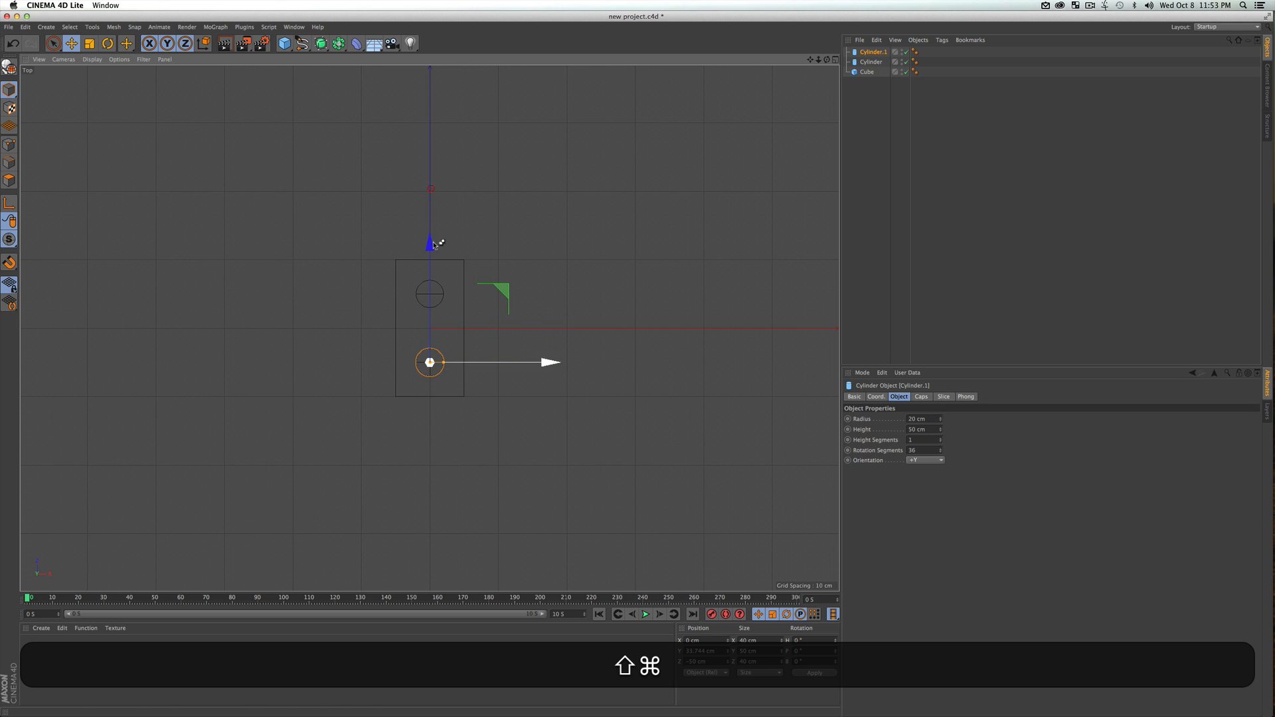
pyautogui.click(592, 243)
# Check the two-stud brick in the perspective, top and four-view layouts, and render the perspective view
pyautogui.press('F1')
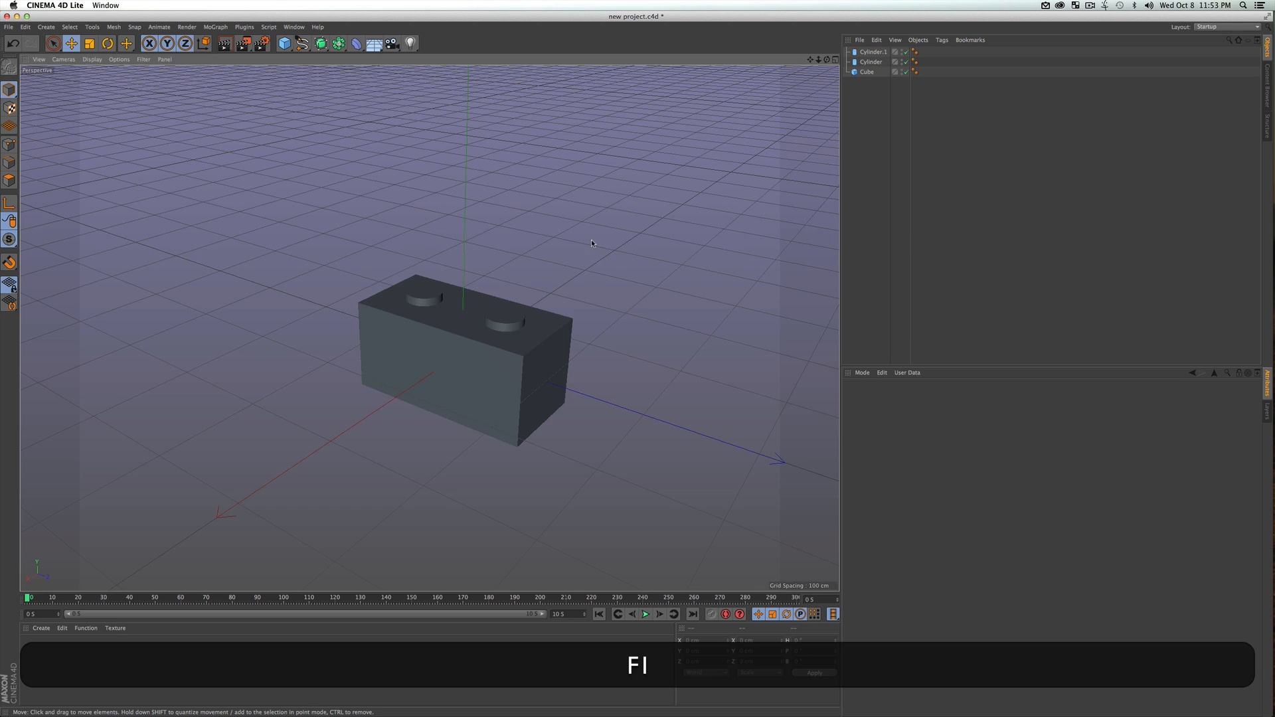
pyautogui.press('F2')
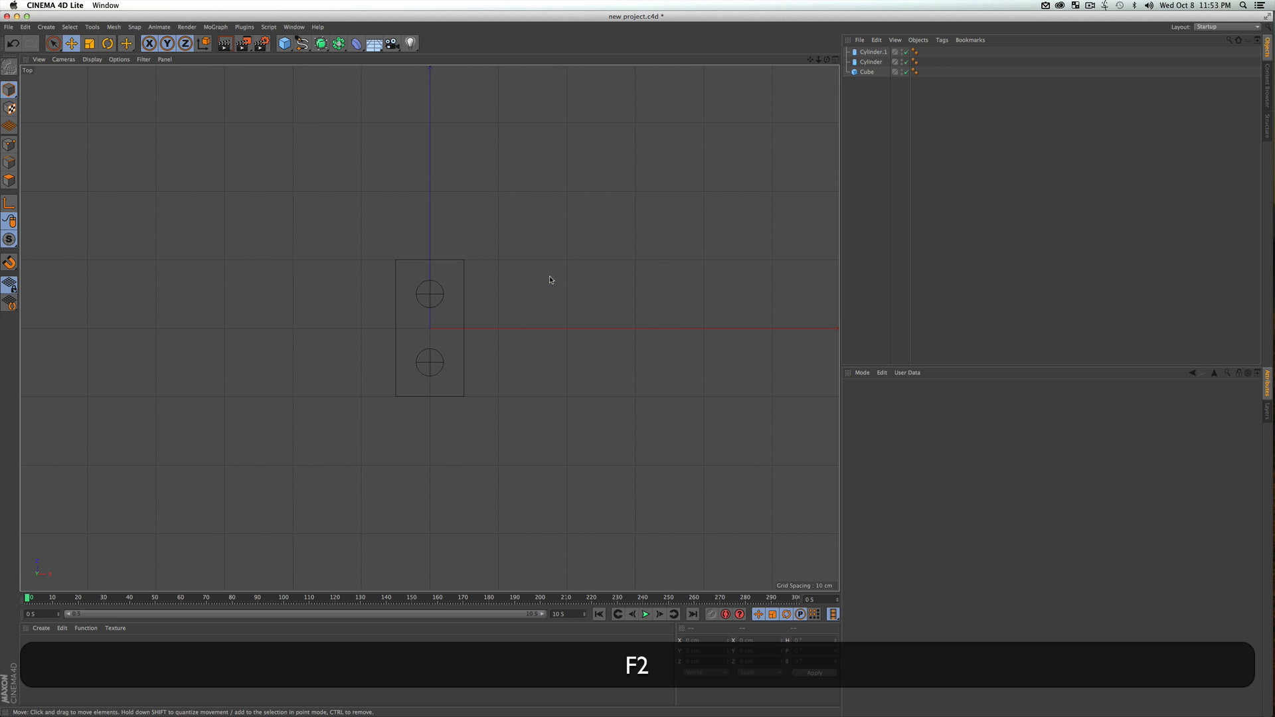
pyautogui.click(835, 60)
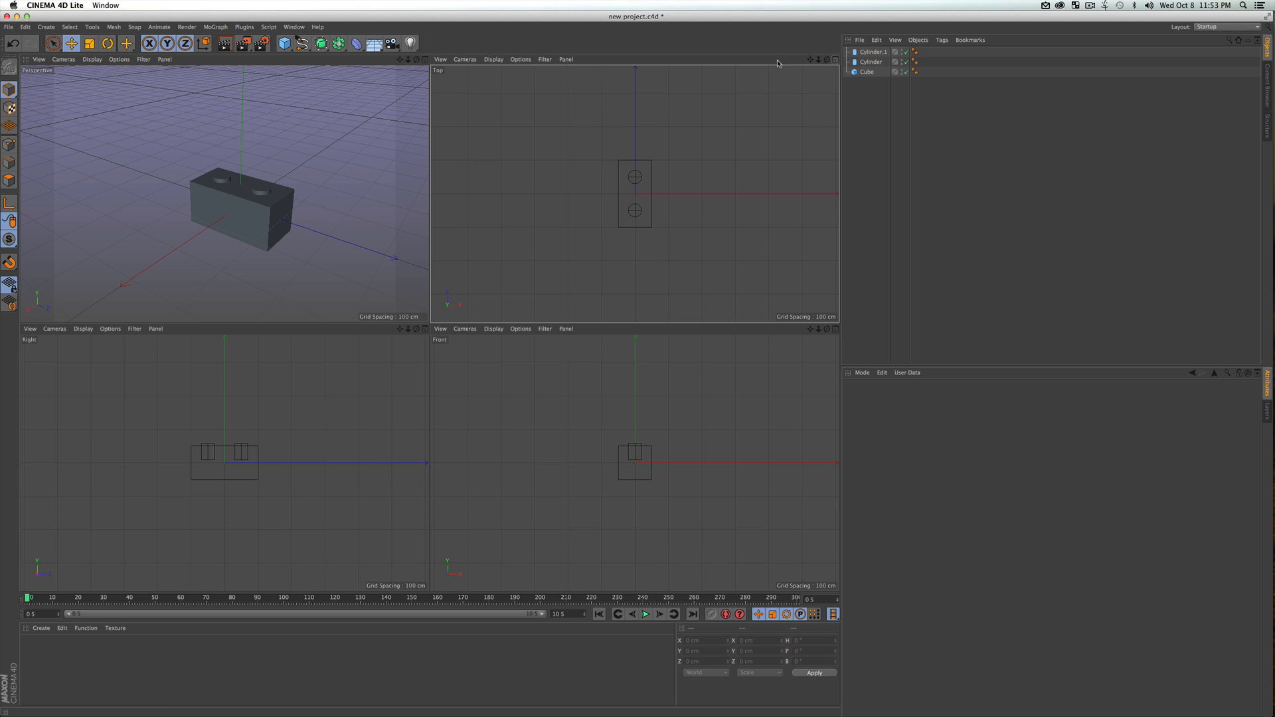
pyautogui.click(221, 110)
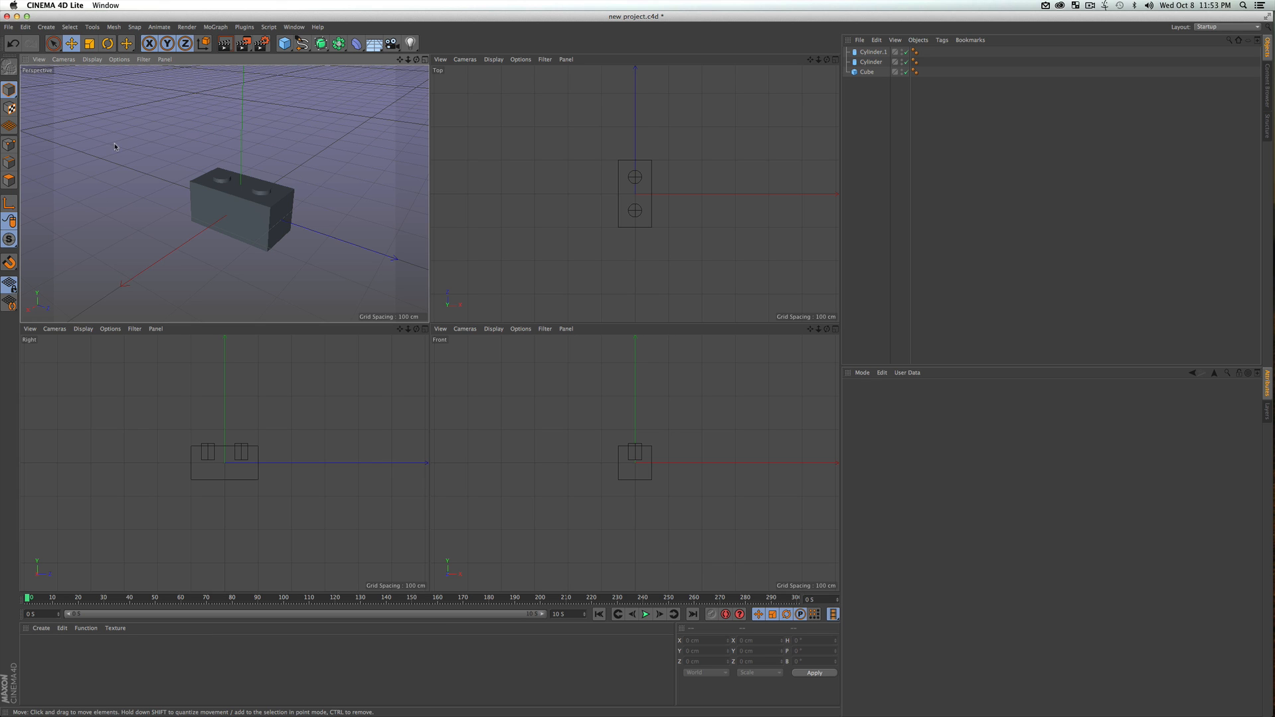
pyautogui.click(425, 60)
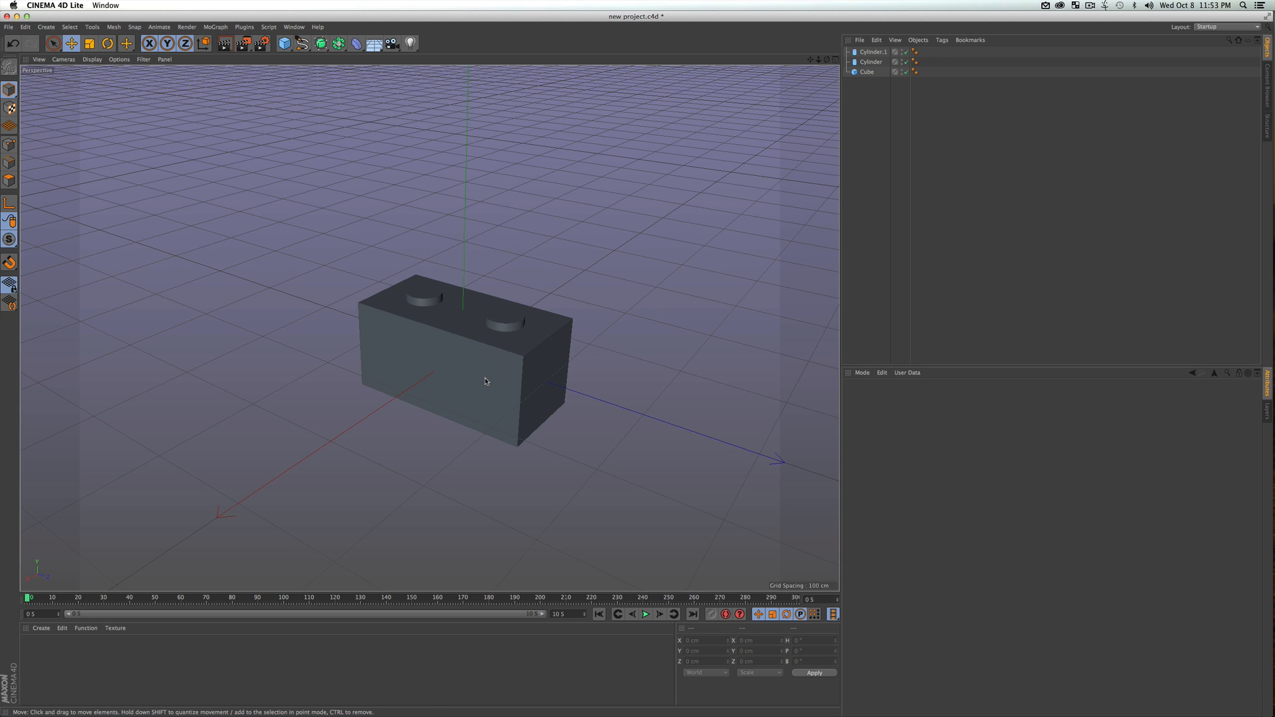
pyautogui.press('super+r')
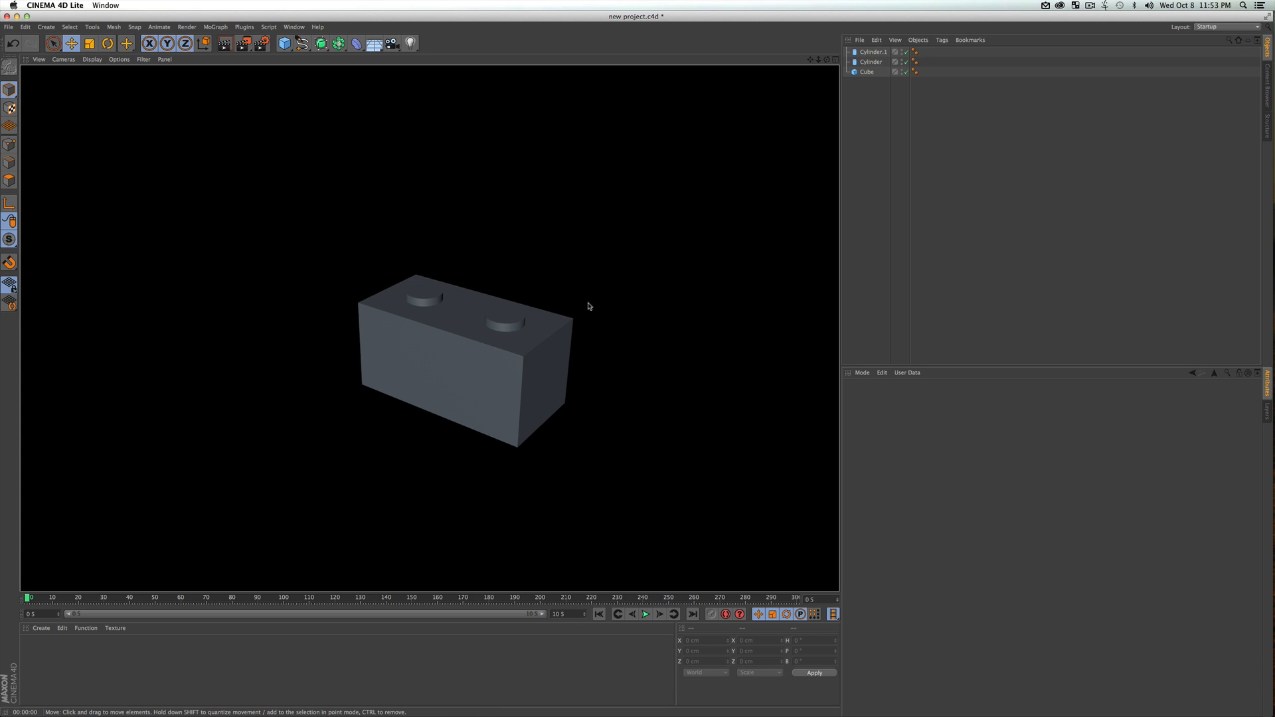
pyautogui.click(880, 252)
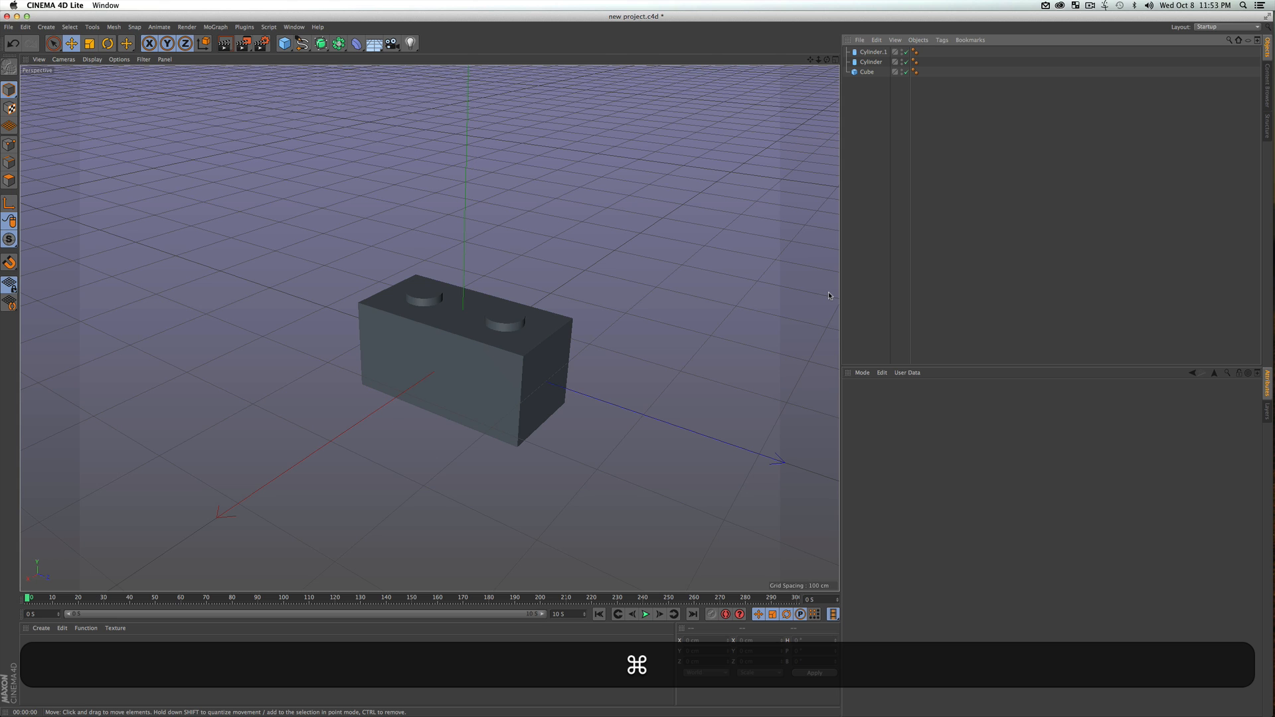
# Save the Cinema 4D scene, switch to After Effects and set the composition preview resolution to Half
pyautogui.press('super+s')
pyautogui.hotkey('ctrl', 'Up')
pyautogui.click(637, 329)
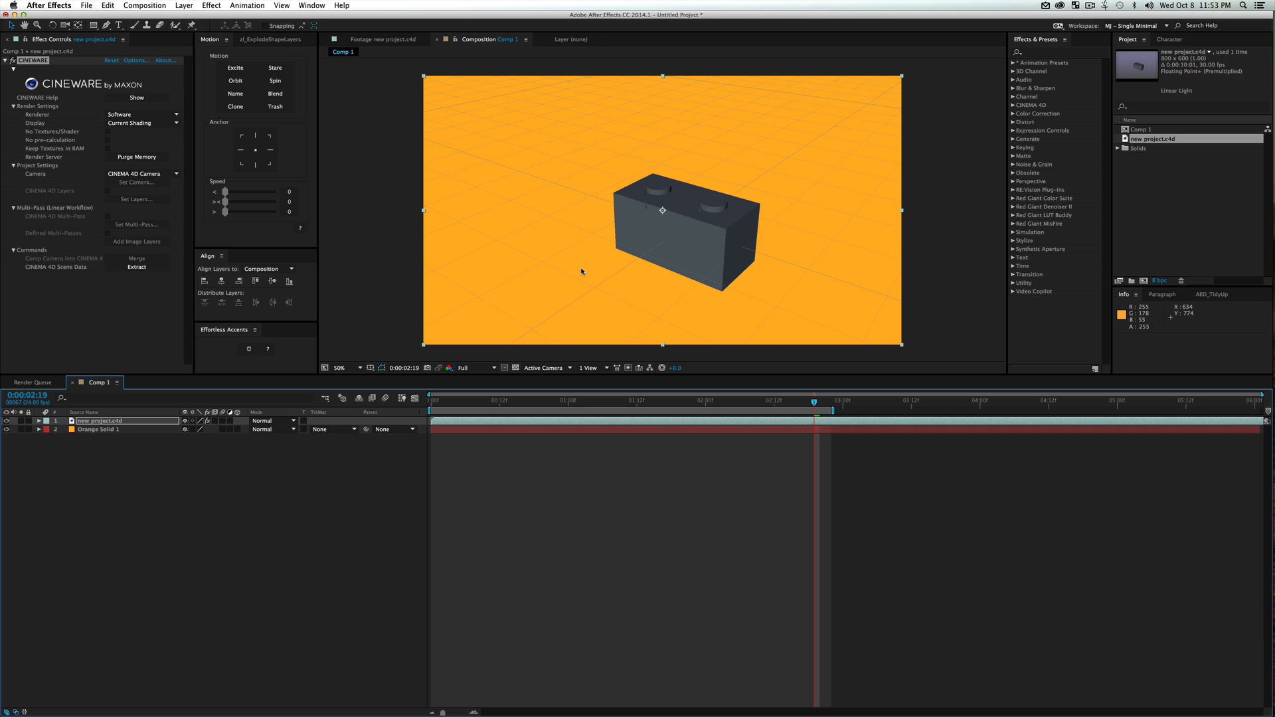
pyautogui.click(470, 369)
pyautogui.click(473, 397)
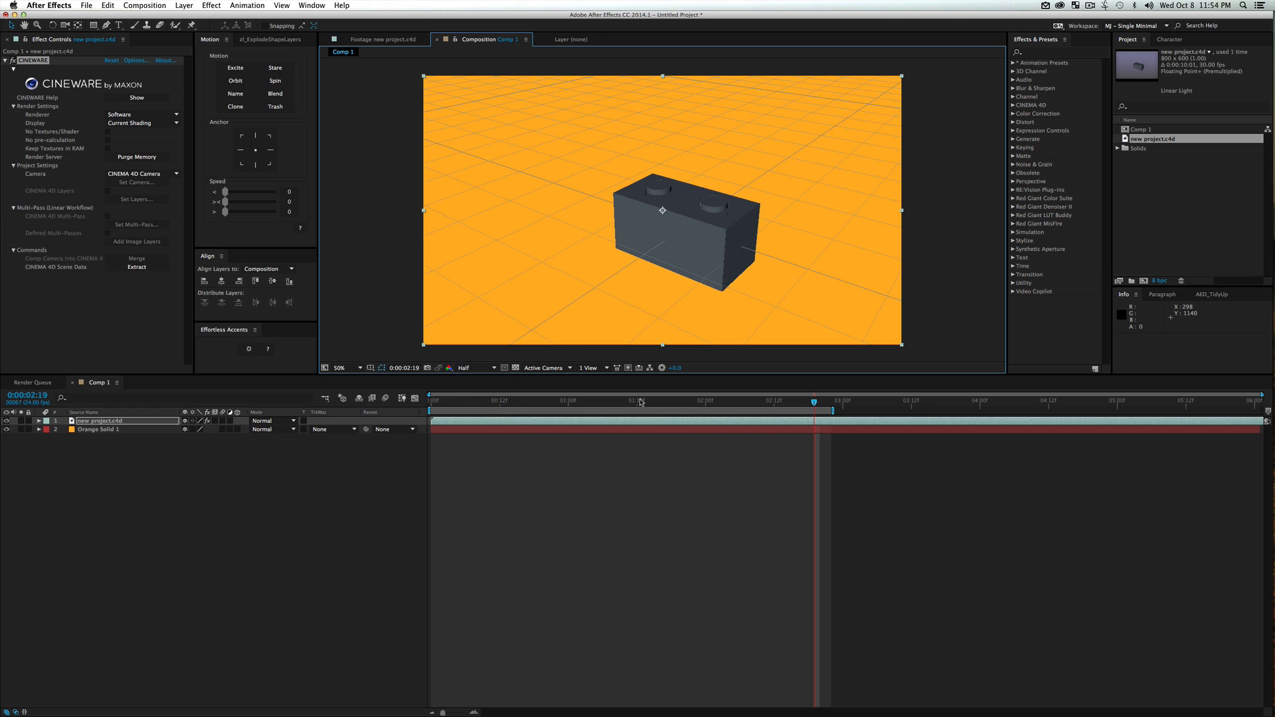
# Save the After Effects project to the Desktop as "new projct 3"
pyautogui.press('super+s')
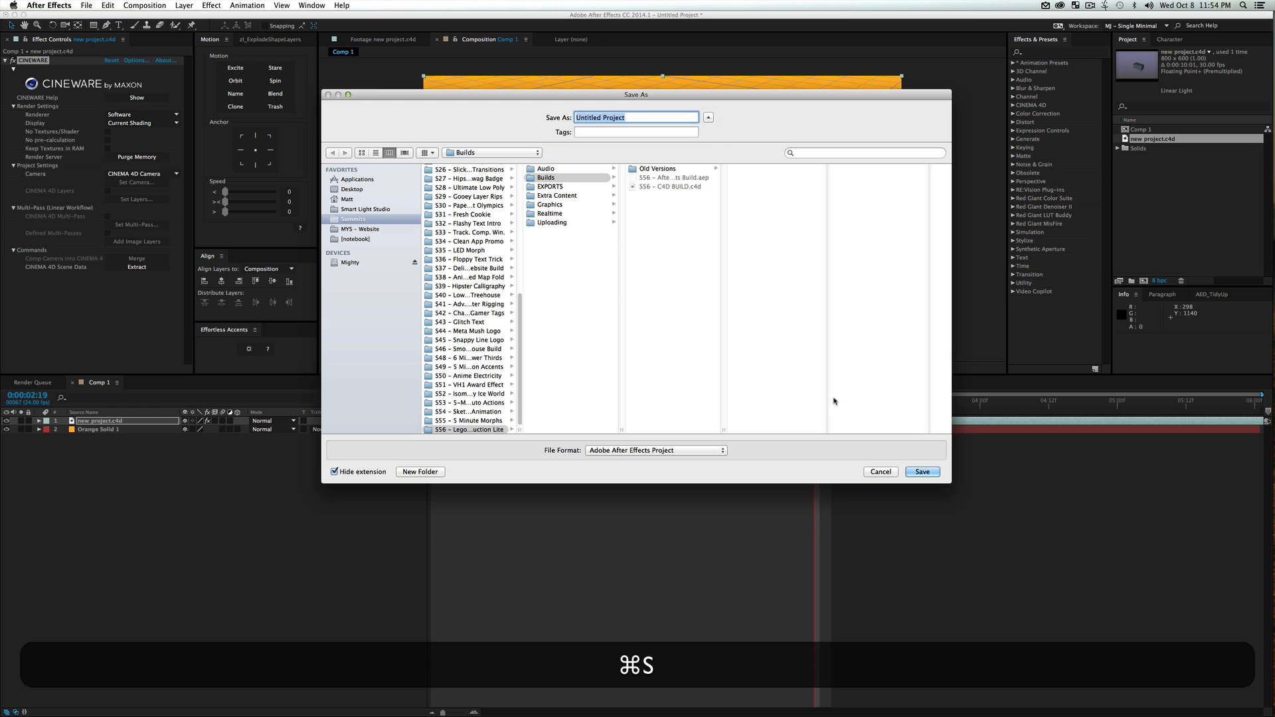
pyautogui.press('super+d')
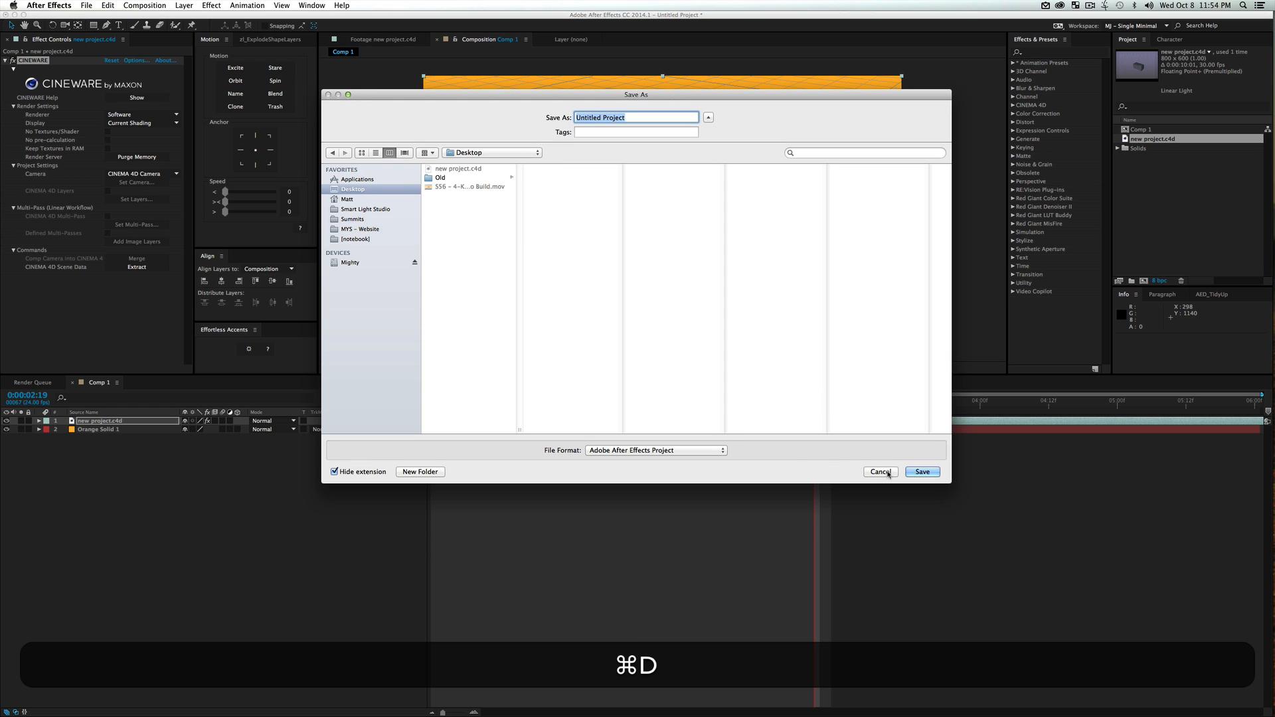
pyautogui.write('new projct 3')
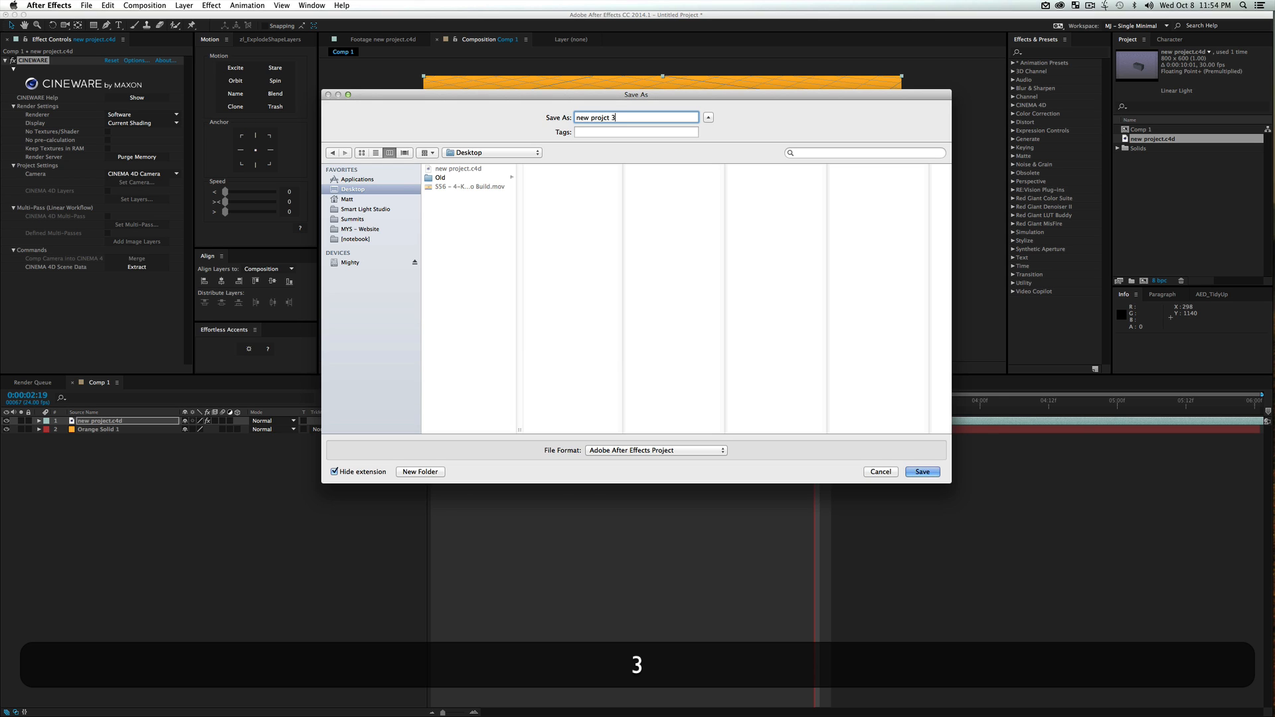
pyautogui.press('Return')
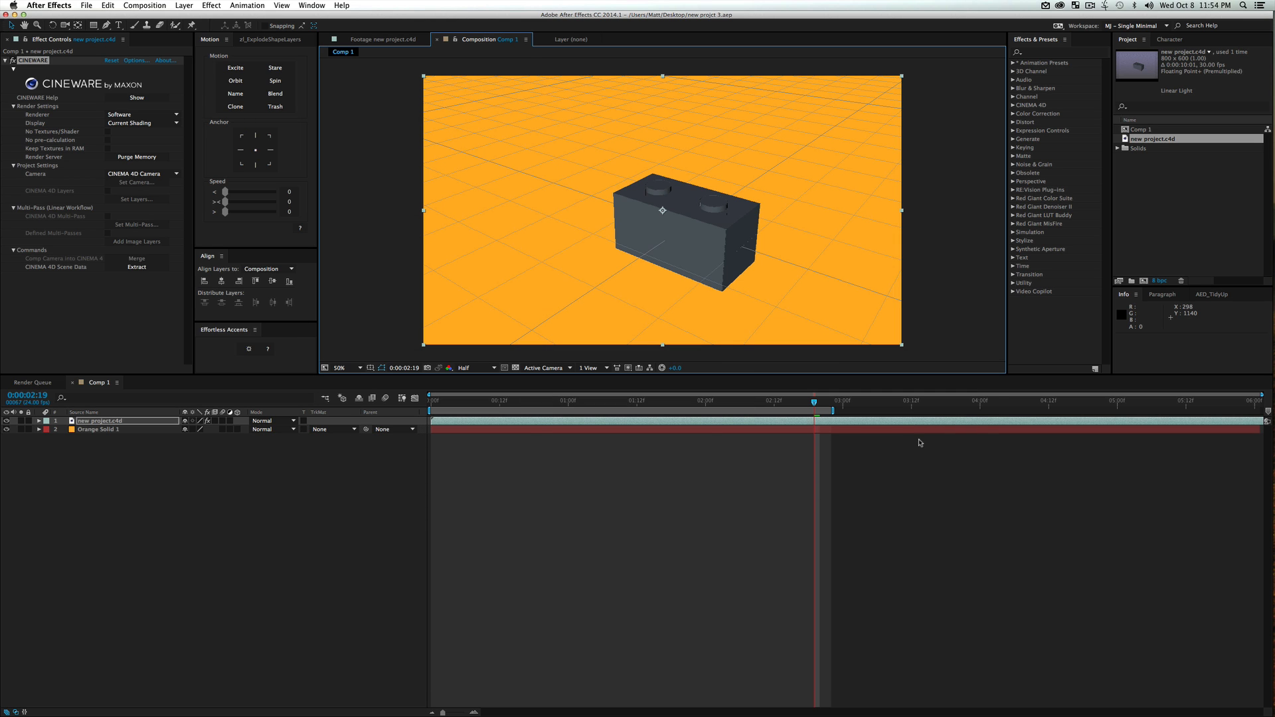
# Move the current time to 0:00:02:01, deselect the layer and save the project again
pyautogui.moveTo(736, 406); pyautogui.dragTo(712, 406)
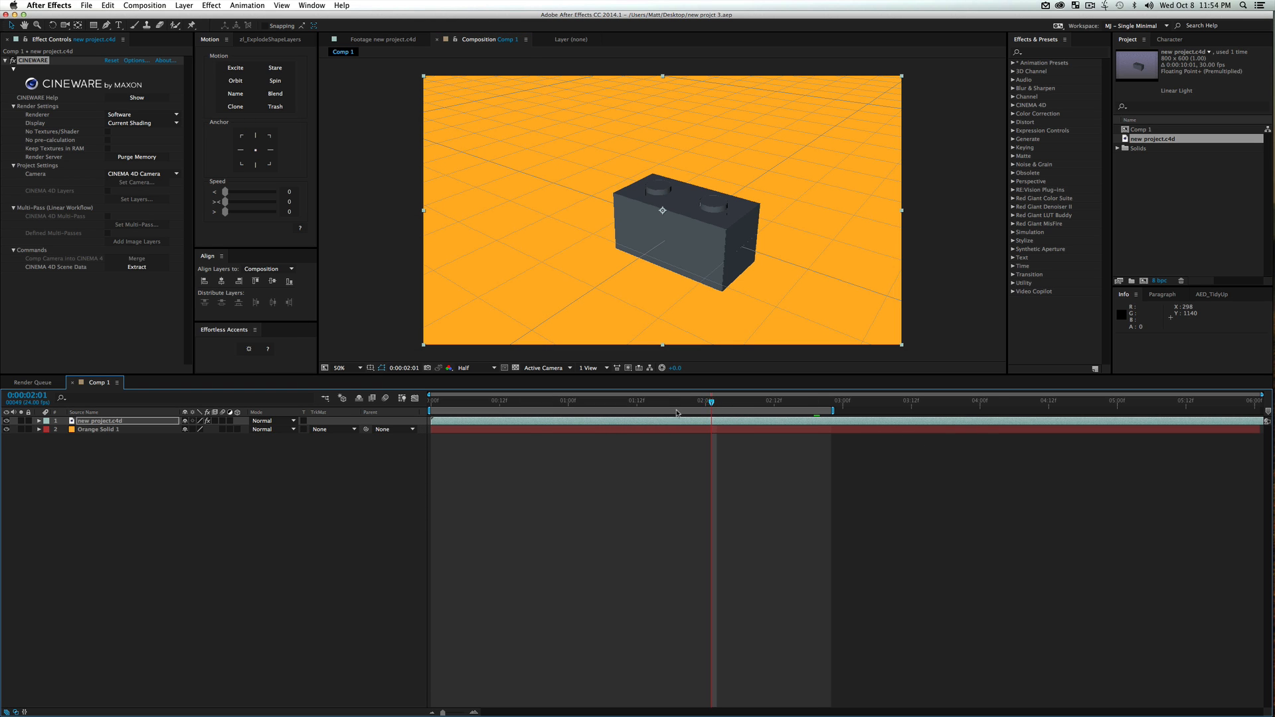
pyautogui.click(339, 481)
pyautogui.press('super+s')
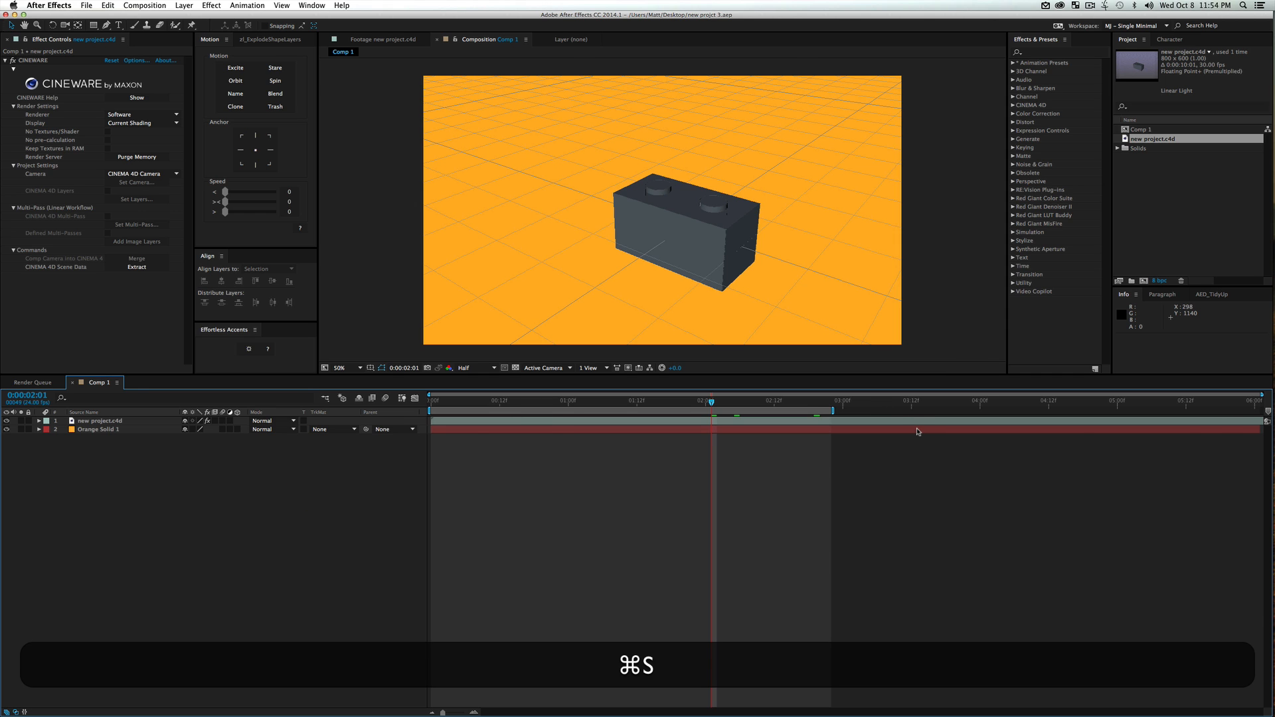
# Switch back to Cinema 4D, enlarge the material area, and create a new material opened in the Material Editor
pyautogui.hotkey('ctrl', 'Up')
pyautogui.click(656, 328)
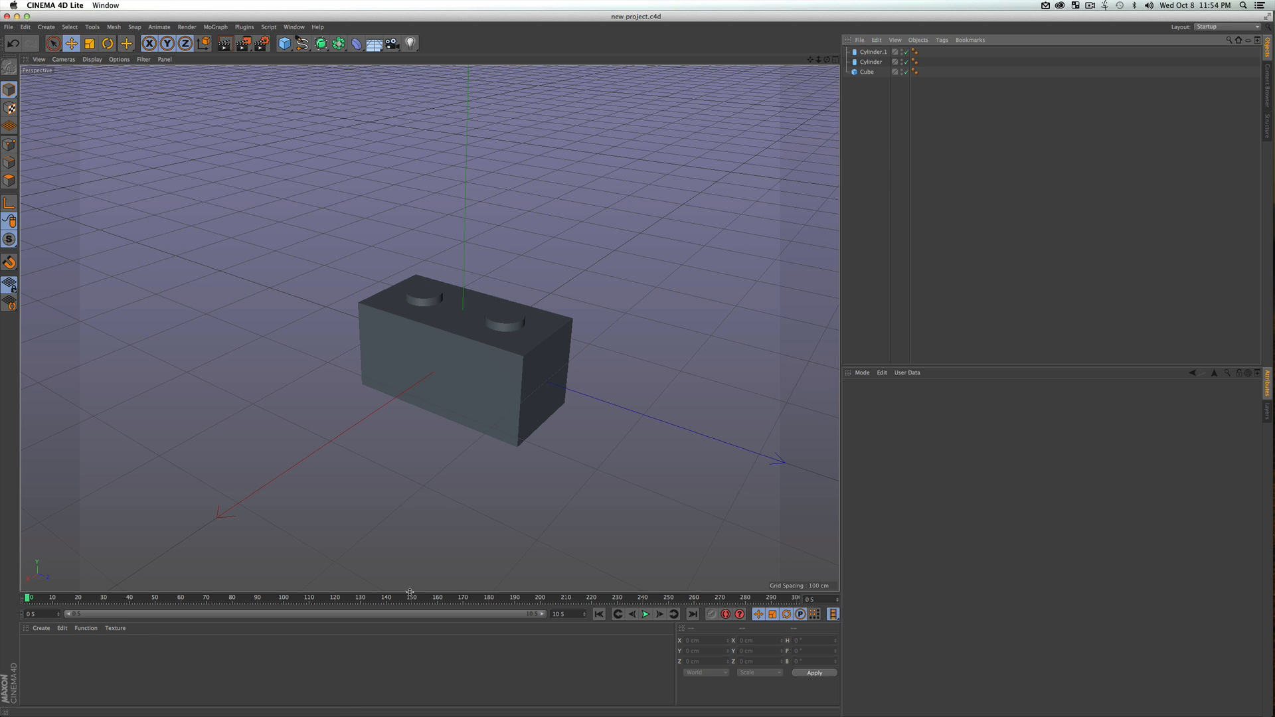
pyautogui.moveTo(410, 589); pyautogui.dragTo(412, 535)
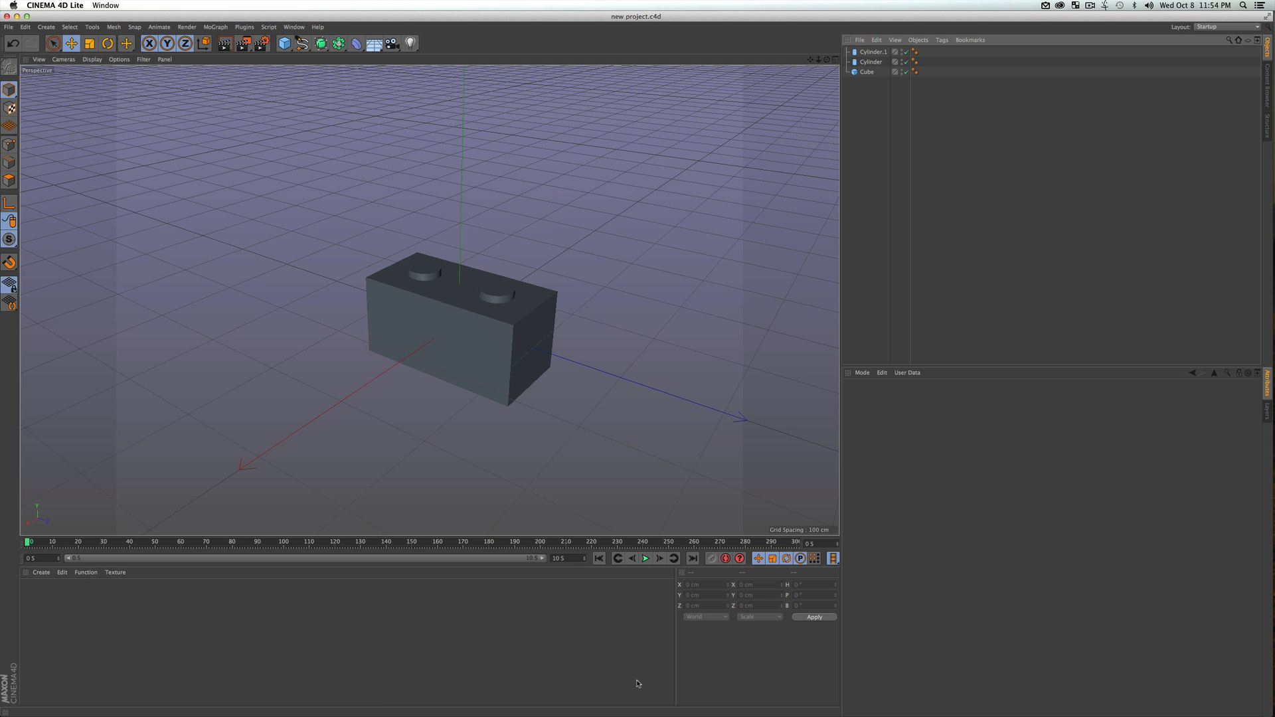
pyautogui.doubleClick(41, 596)
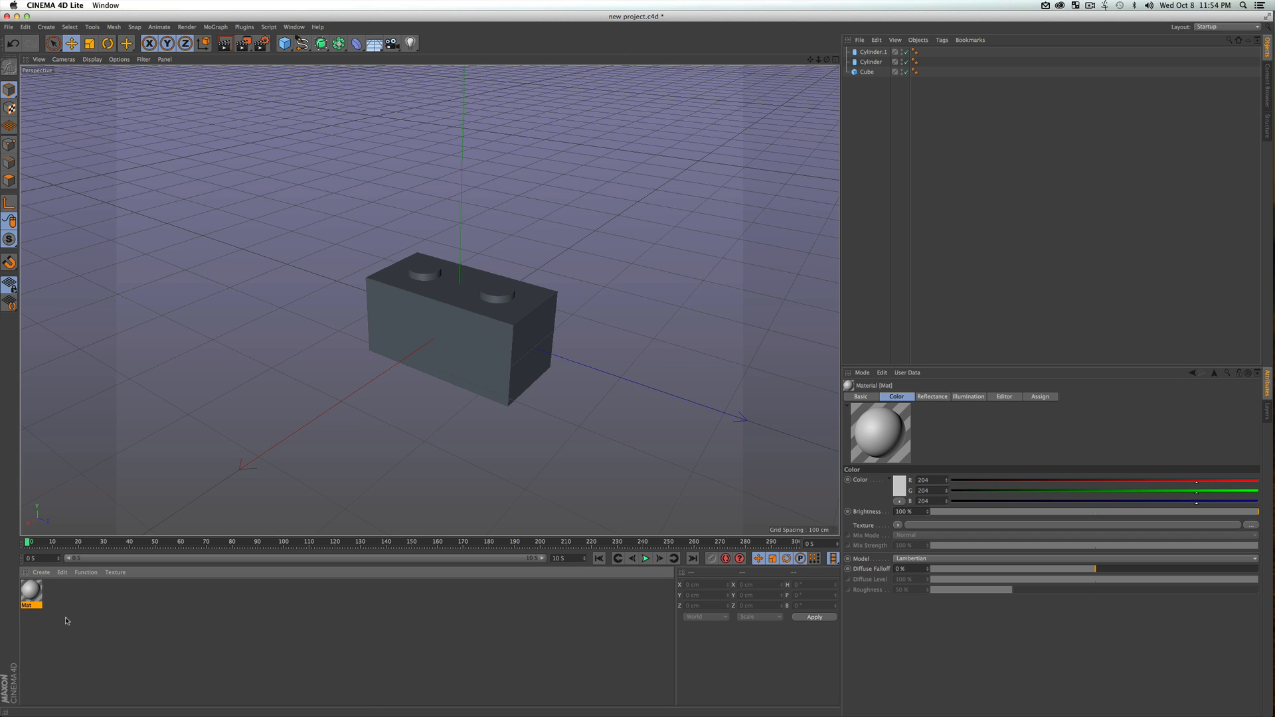
pyautogui.doubleClick(28, 593)
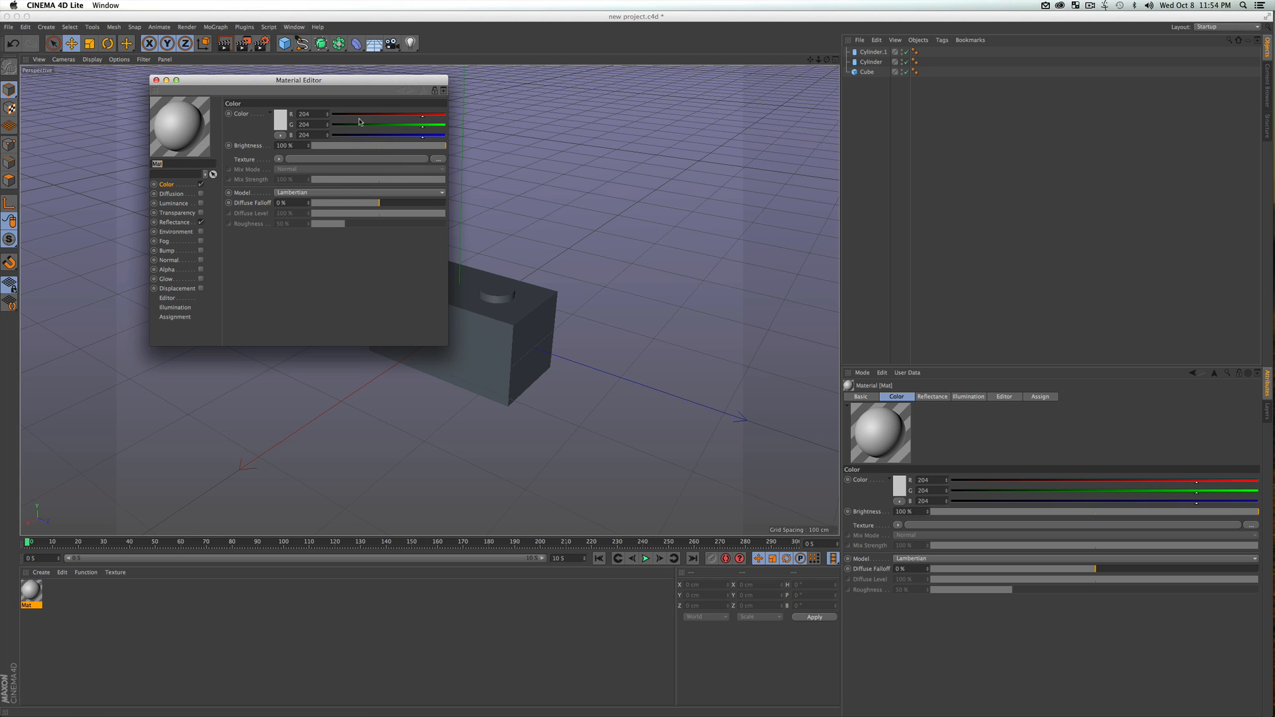
# Disable the new material's Color and Reflectance channels, enable Luminance and show its settings
pyautogui.moveTo(445, 343); pyautogui.dragTo(515, 378)
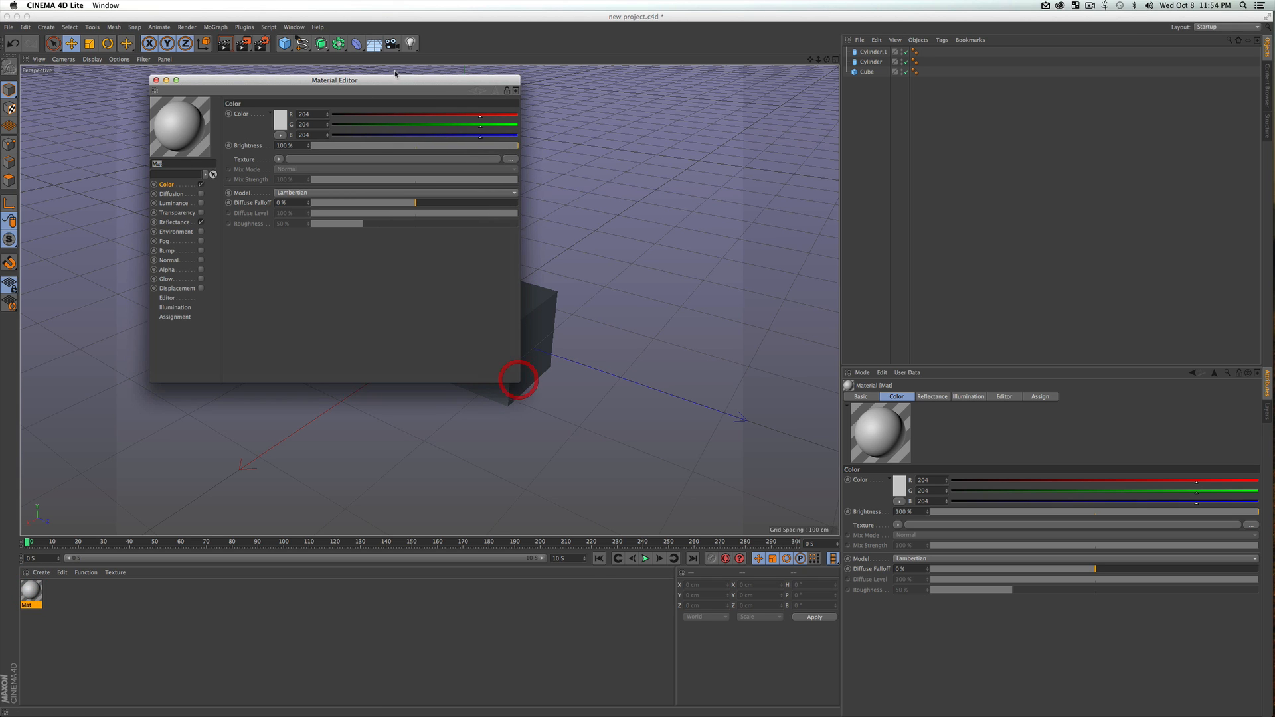
pyautogui.moveTo(400, 81); pyautogui.dragTo(870, 141)
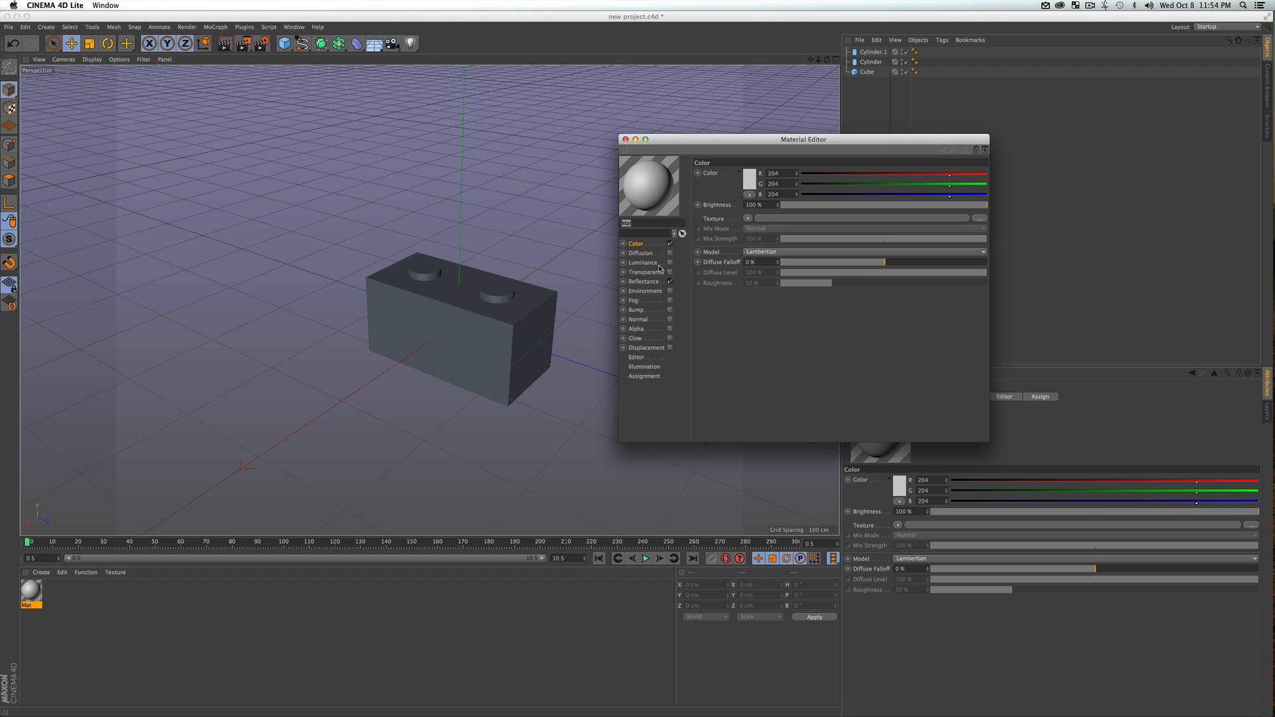
pyautogui.click(670, 244)
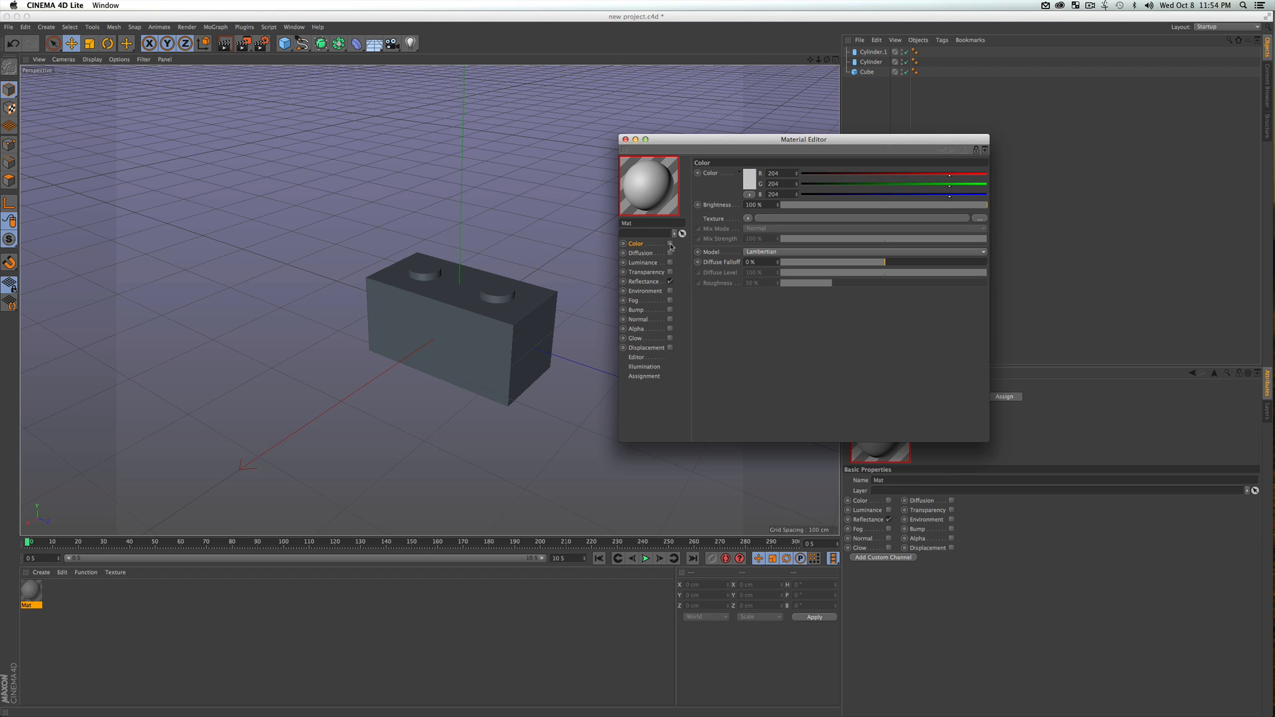
pyautogui.click(670, 281)
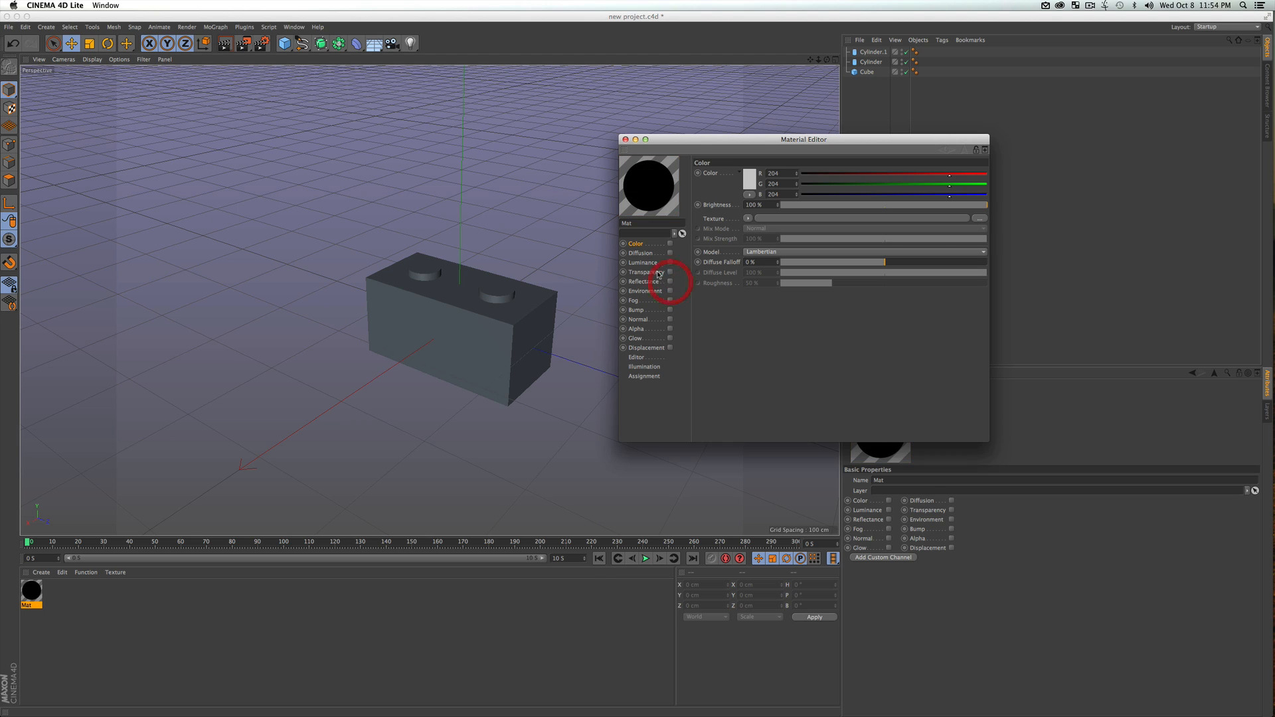
pyautogui.click(670, 262)
pyautogui.click(654, 264)
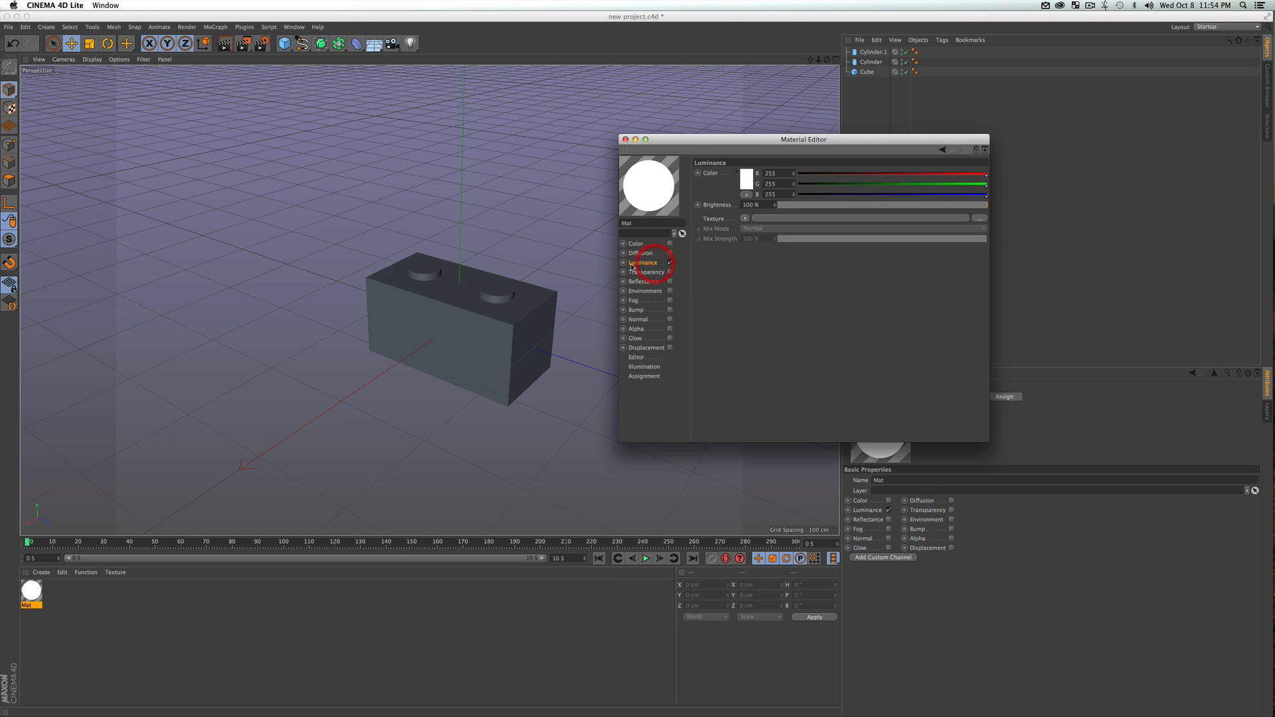
# Set the material's luminance color to grey RGB 138, 138, 138 and close the Material Editor
pyautogui.click(747, 178)
pyautogui.click(689, 171)
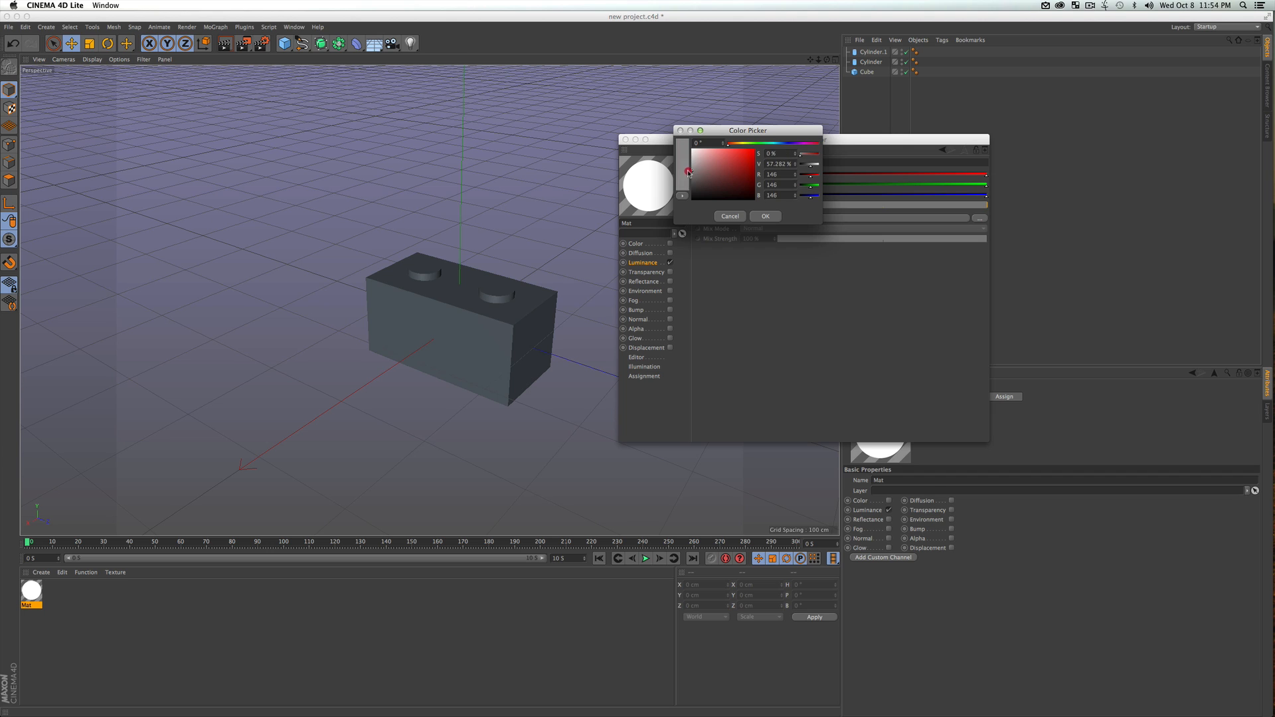
pyautogui.click(765, 216)
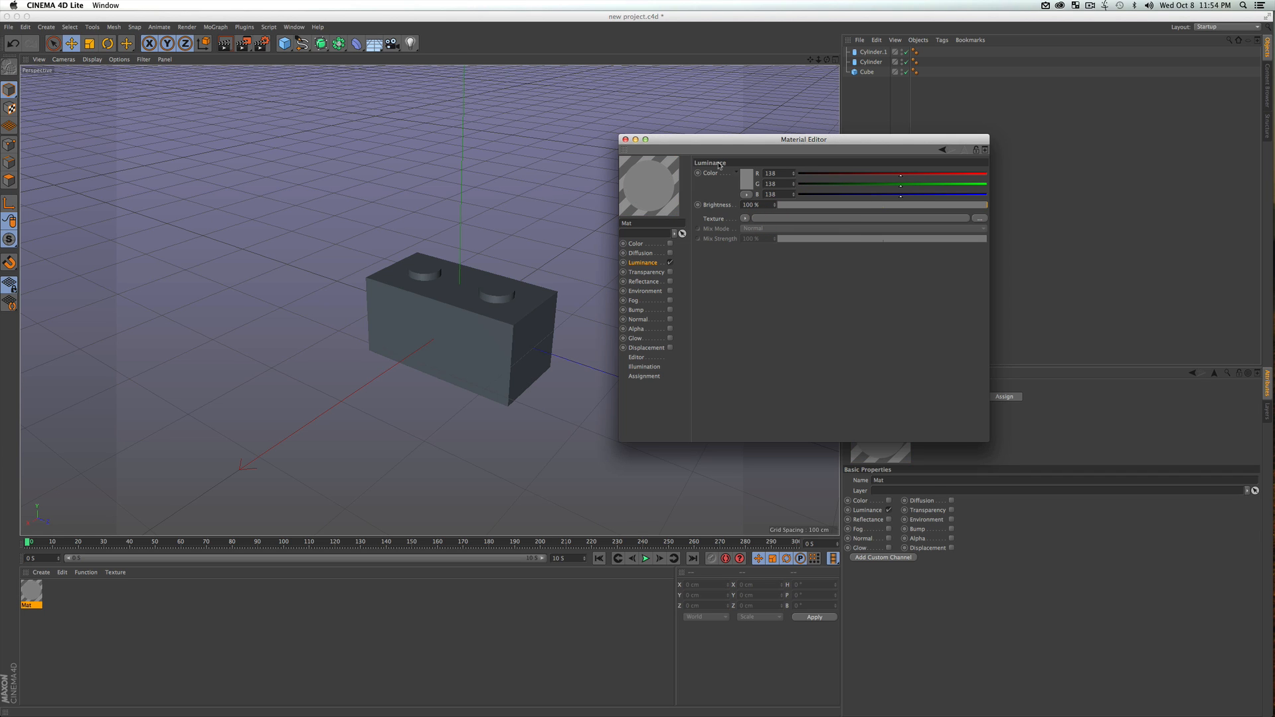
pyautogui.click(626, 140)
# Apply the grey luminance material to both stud cylinders, Cylinder.1 and Cylinder
pyautogui.click(79, 628)
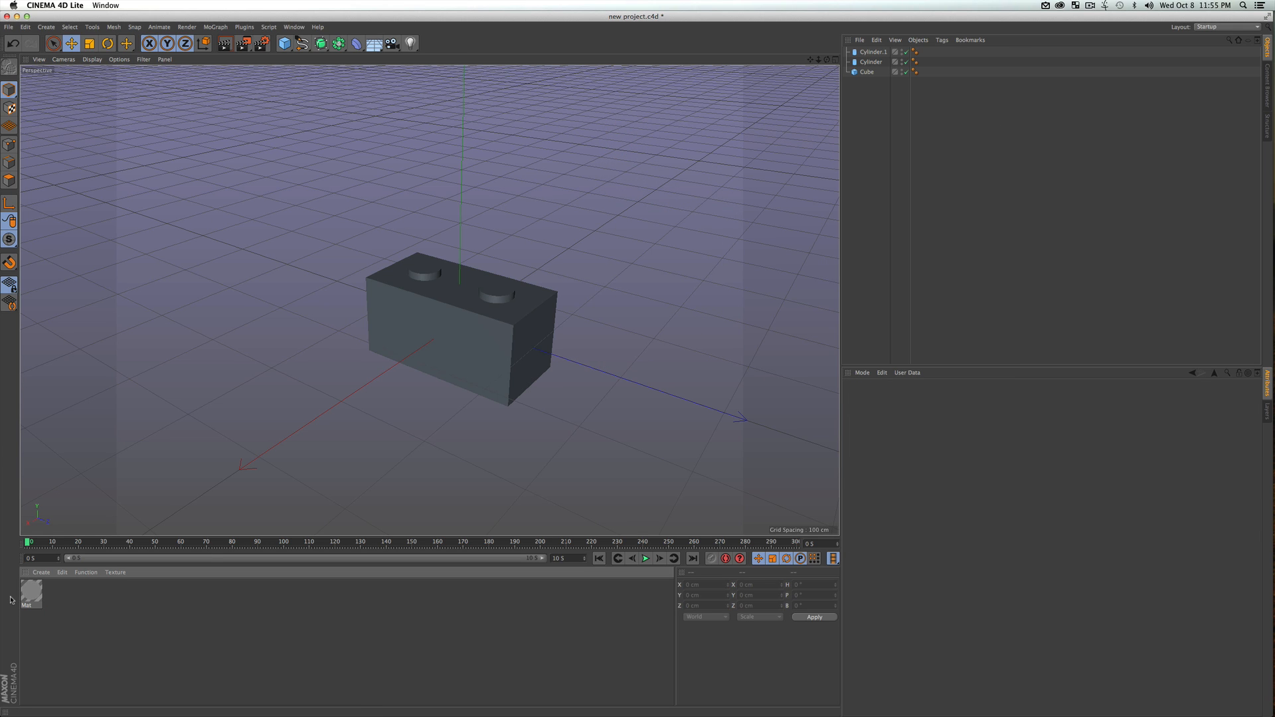
pyautogui.moveTo(33, 597); pyautogui.dragTo(876, 57)
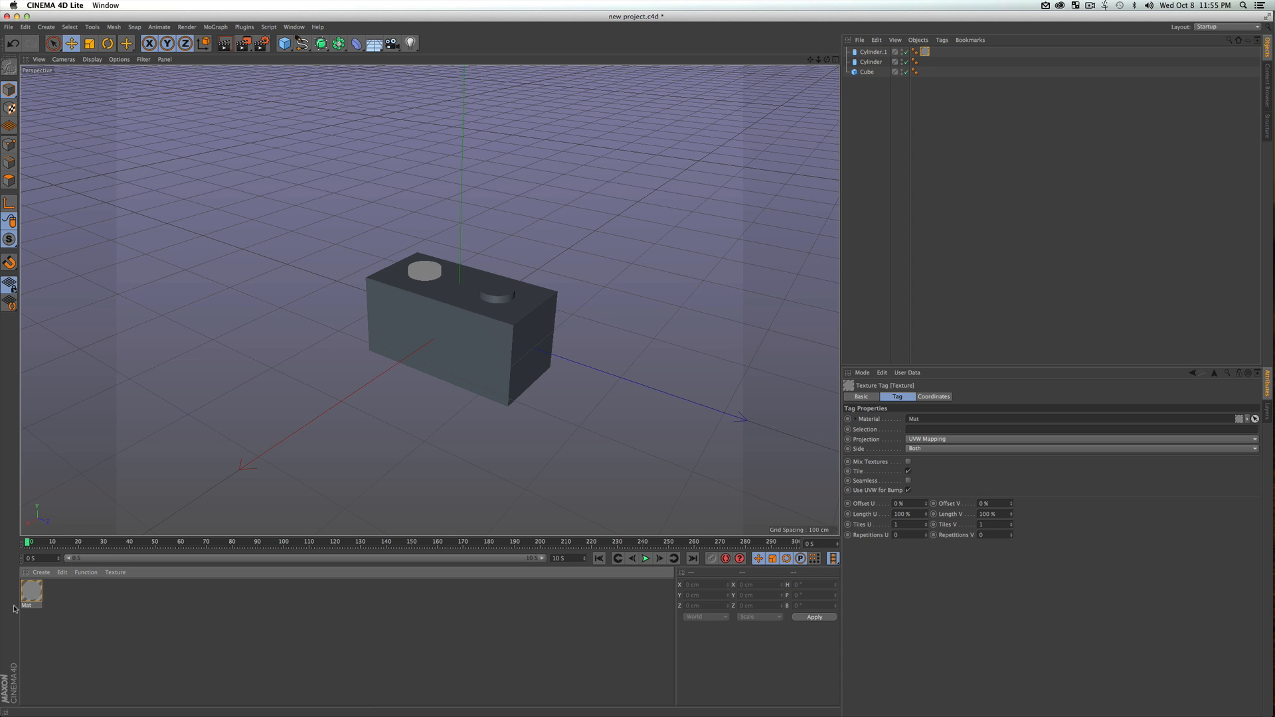
pyautogui.moveTo(32, 591); pyautogui.dragTo(879, 63)
pyautogui.click(875, 199)
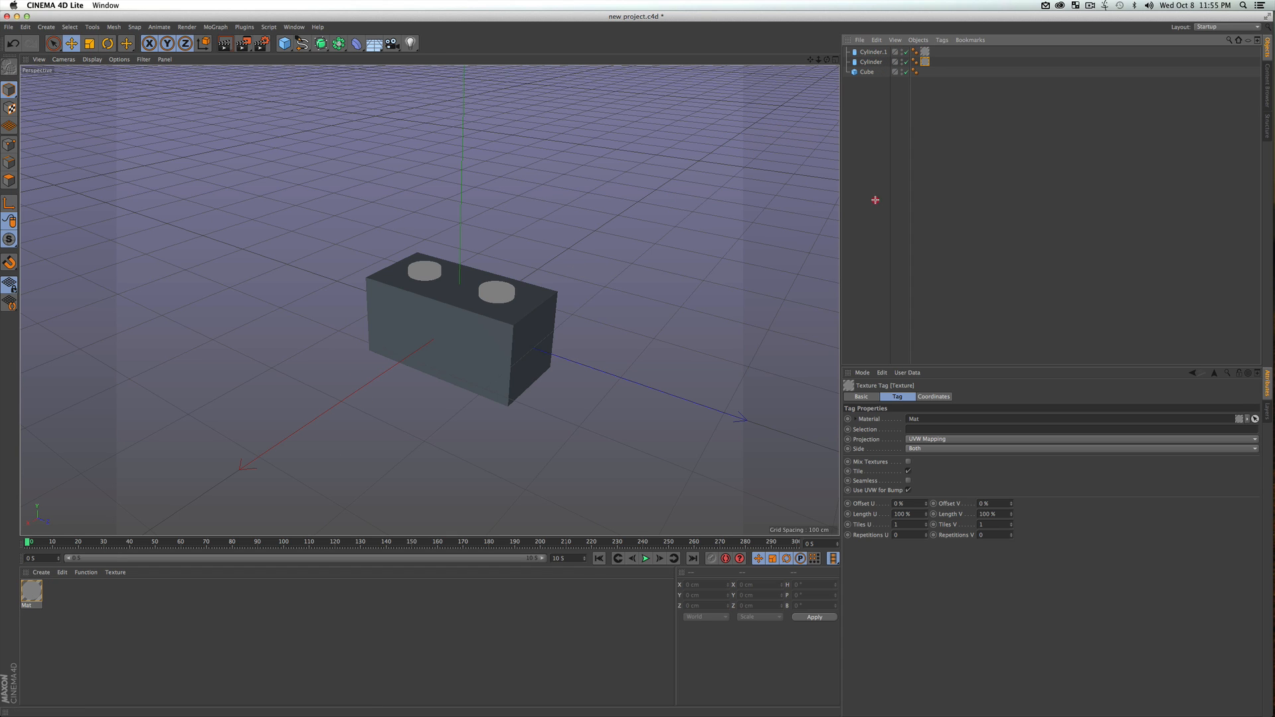
# Render a preview of the brick in the viewport and save the scene
pyautogui.press('super+r')
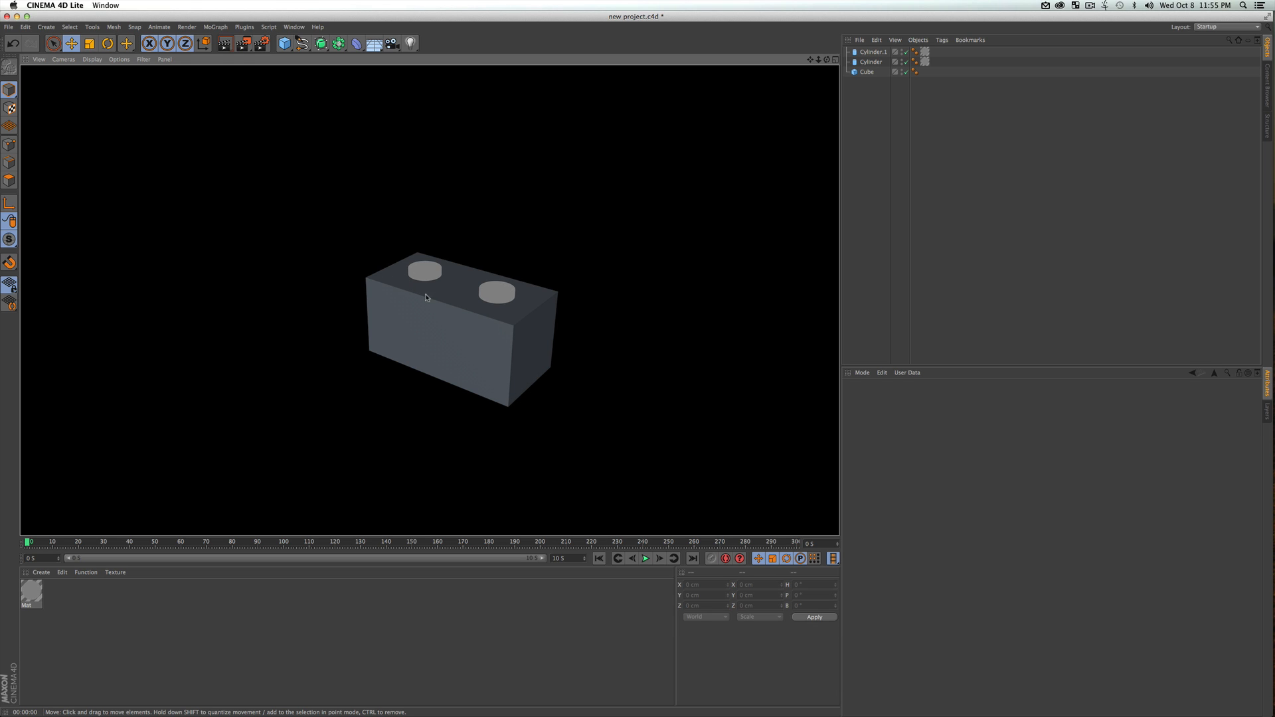
pyautogui.click(879, 253)
pyautogui.press('super+s')
# Try the studs' grey material on the cube, render the view, and undo the assignment
pyautogui.moveTo(106, 596); pyautogui.dragTo(871, 73)
pyautogui.click(884, 157)
pyautogui.press('super+r')
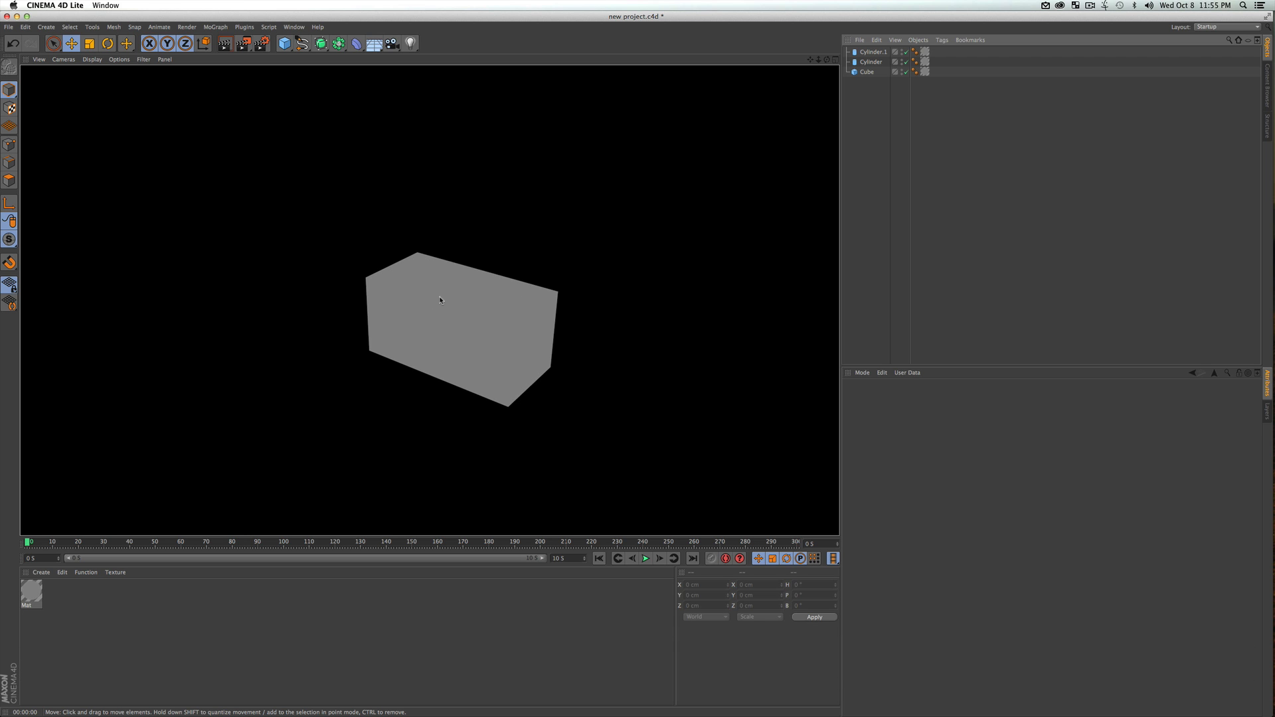
pyautogui.press('super+z')
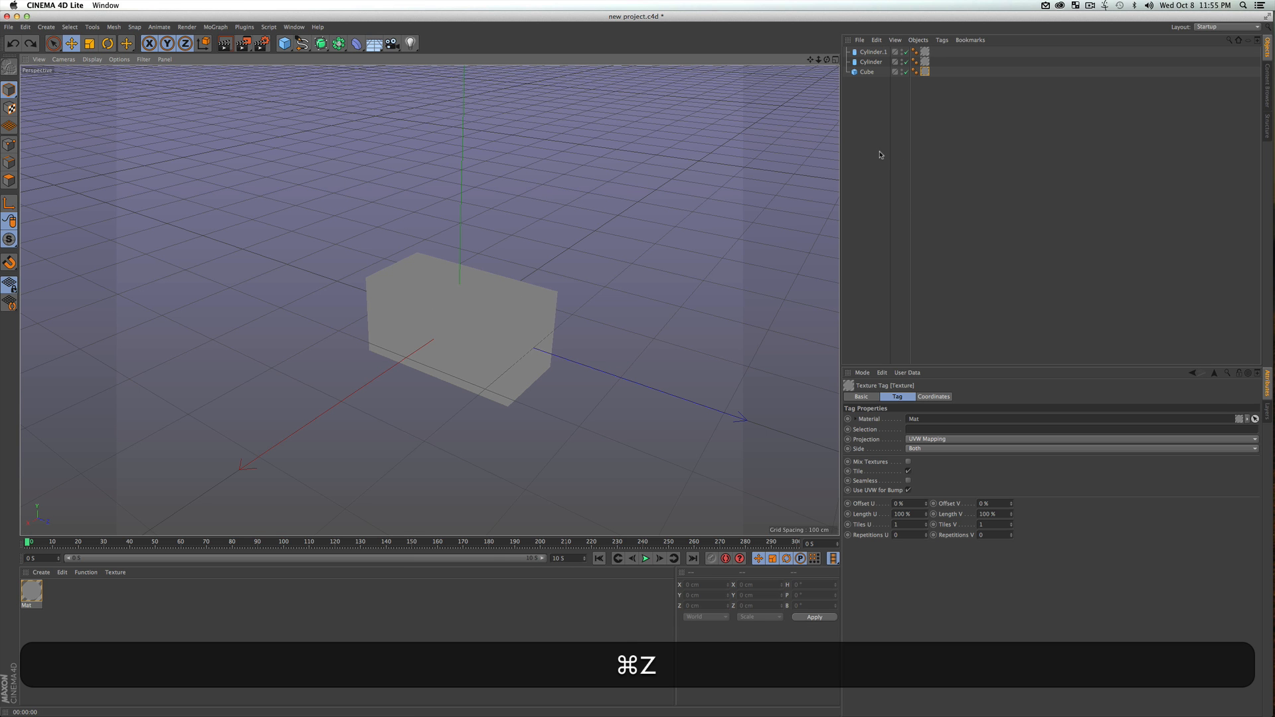
pyautogui.press('super+z')
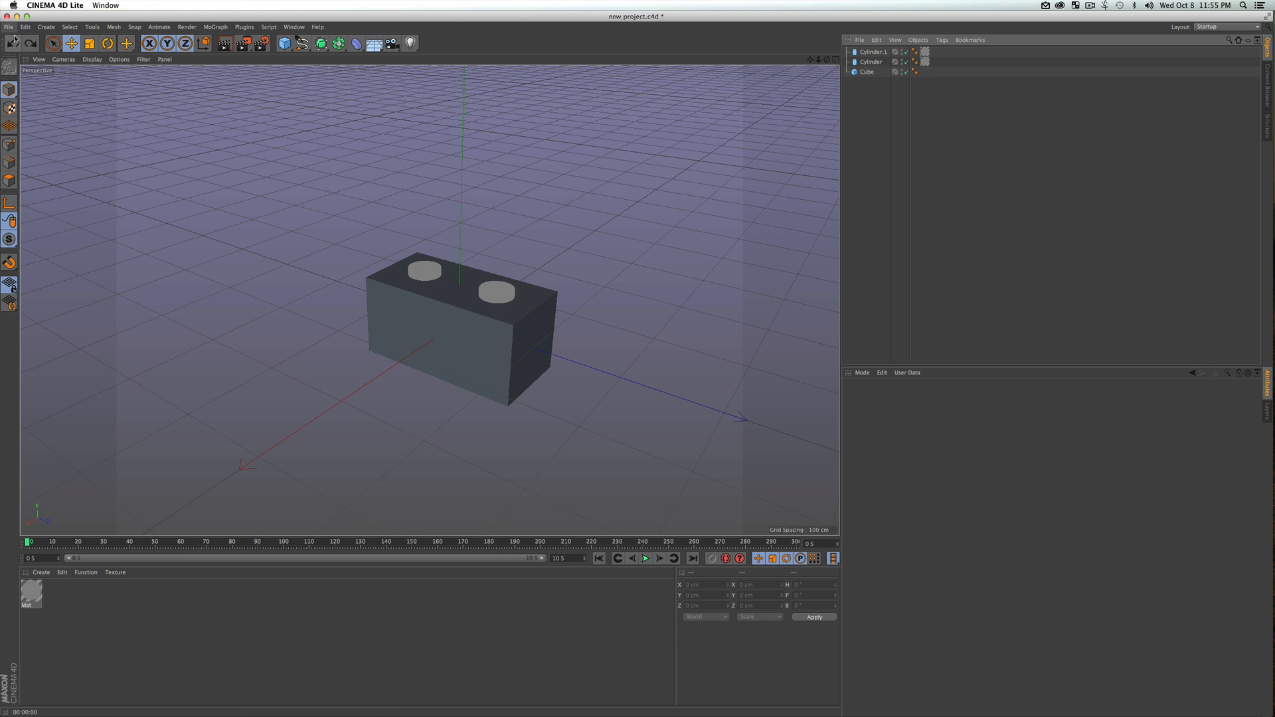
# Convert the brick's parametric cube into an editable polygon object
pyautogui.click(126, 603)
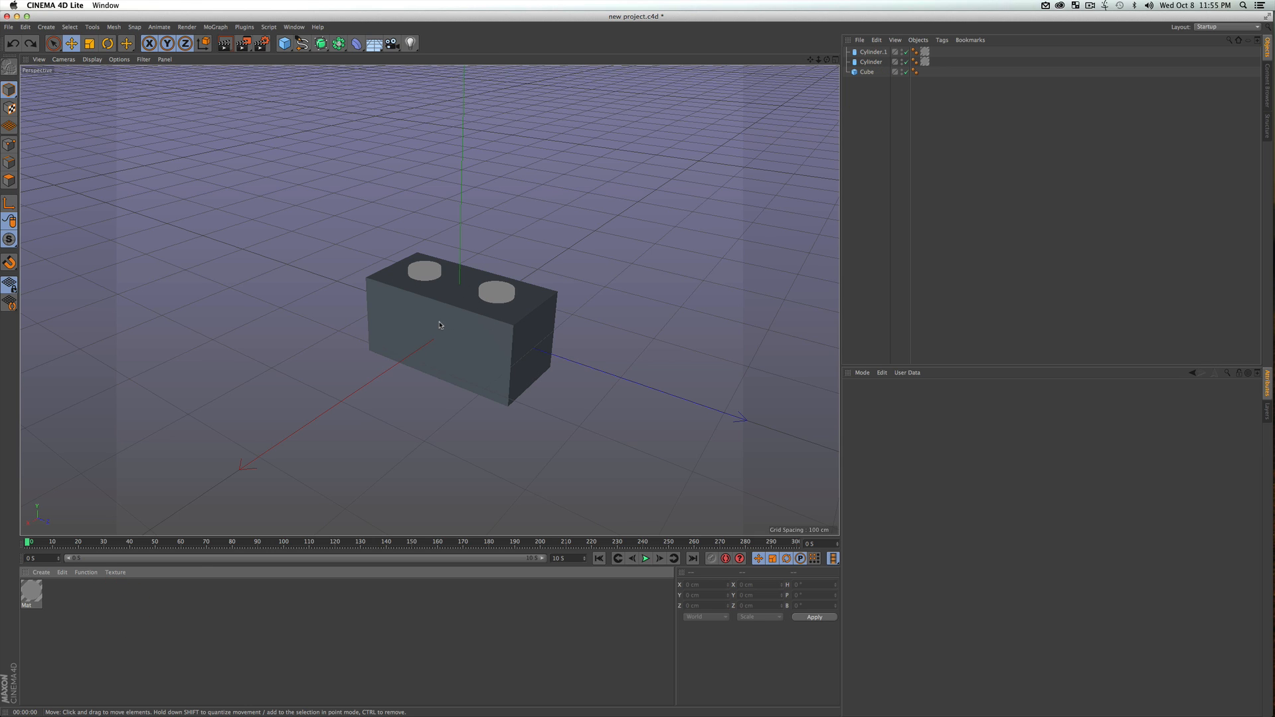
pyautogui.press('3')
pyautogui.moveTo(529, 326); pyautogui.dragTo(595, 307)
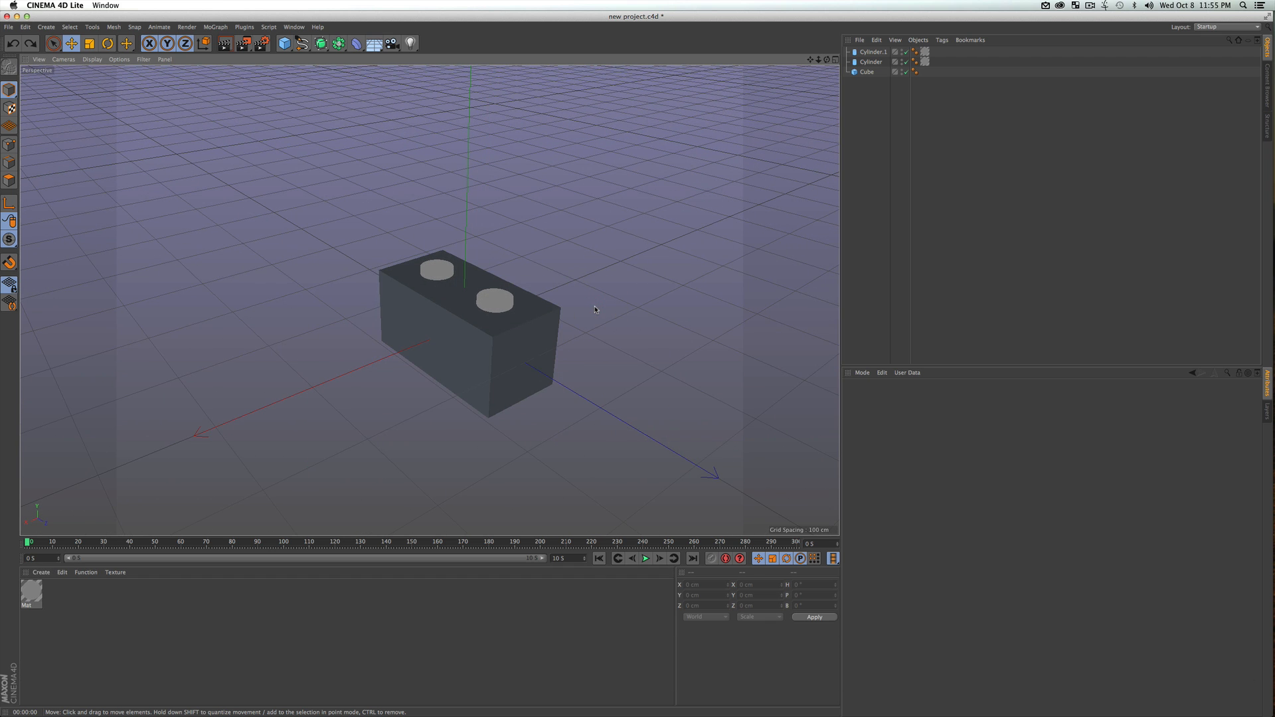
pyautogui.click(878, 120)
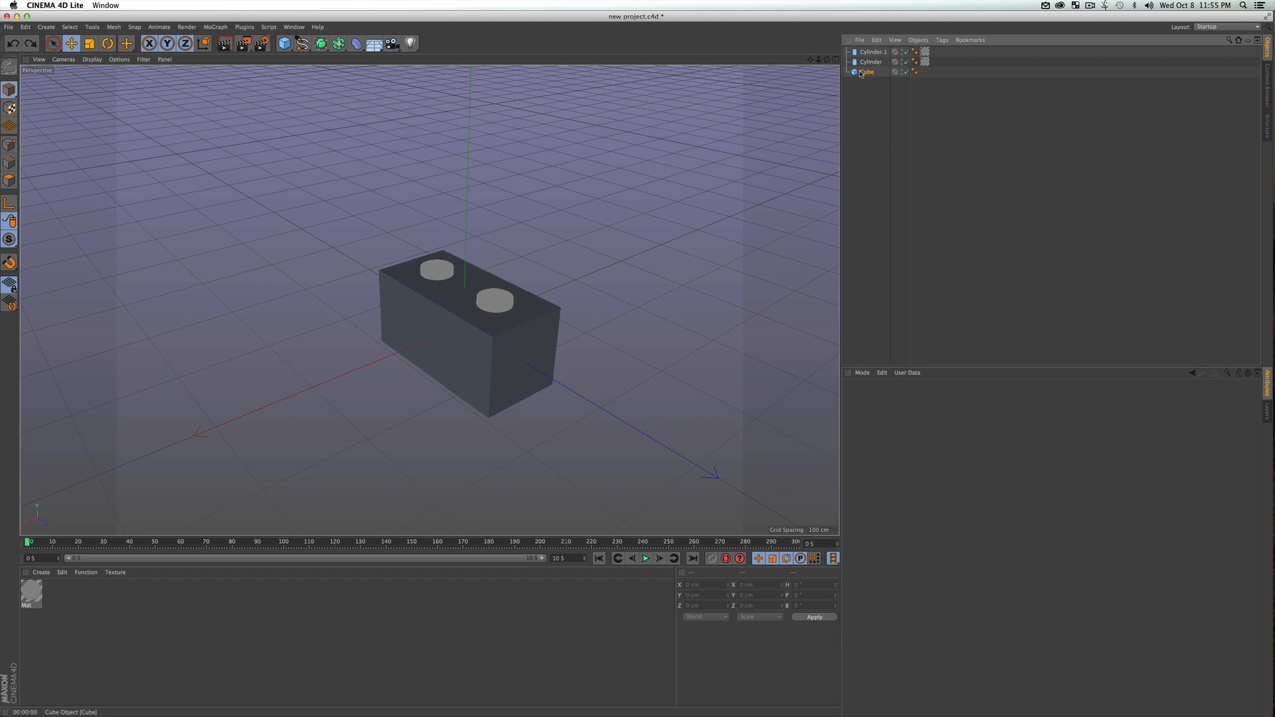
pyautogui.click(866, 72)
pyautogui.press('c')
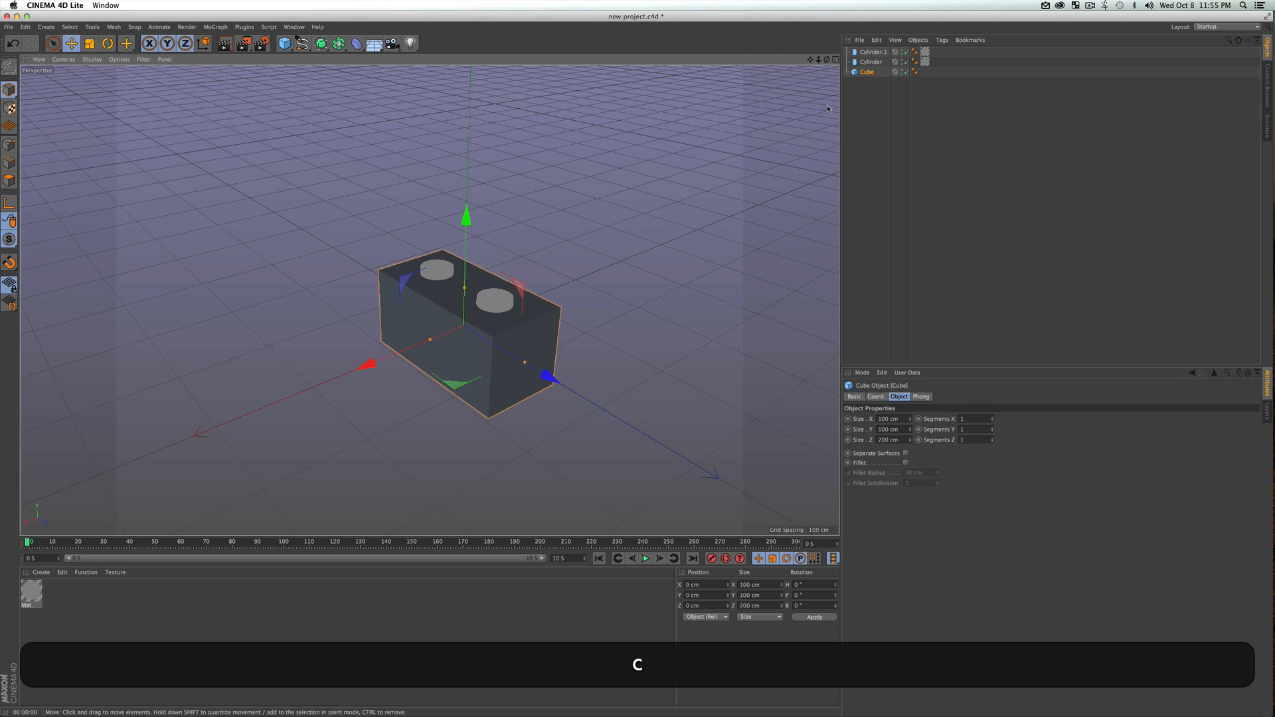
pyautogui.press('super+c')
pyautogui.press('super+z')
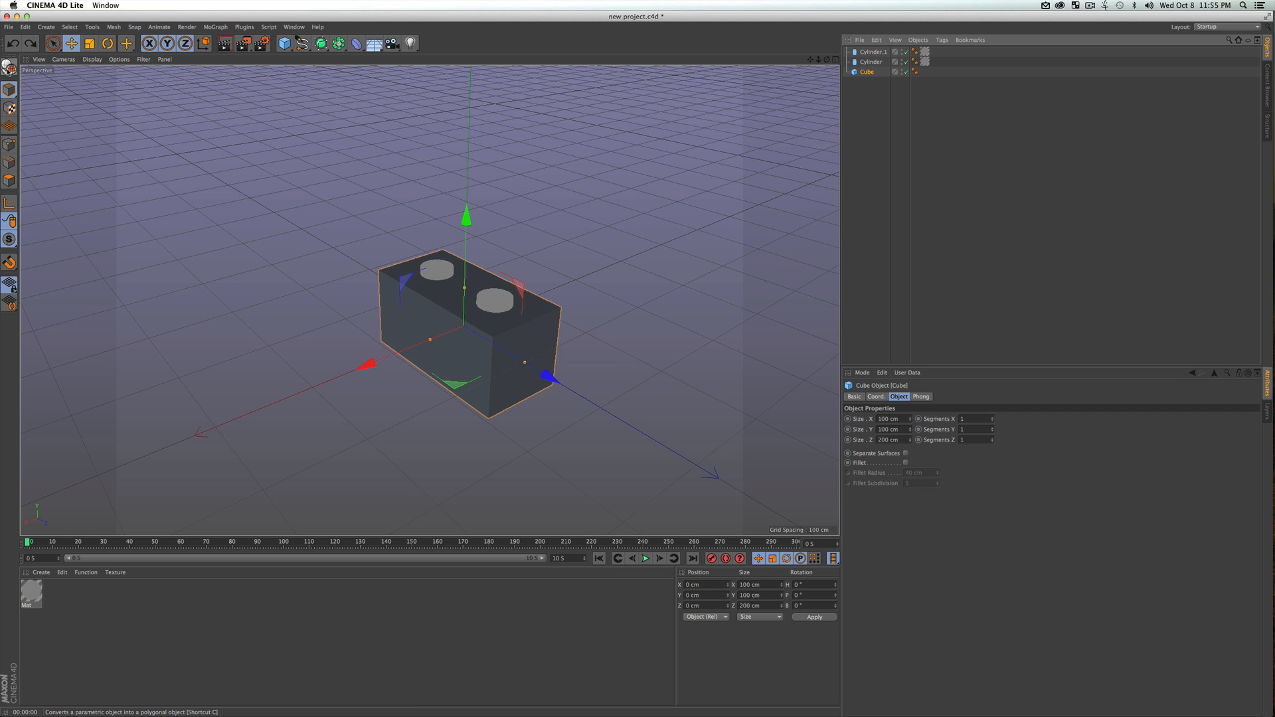
pyautogui.click(9, 67)
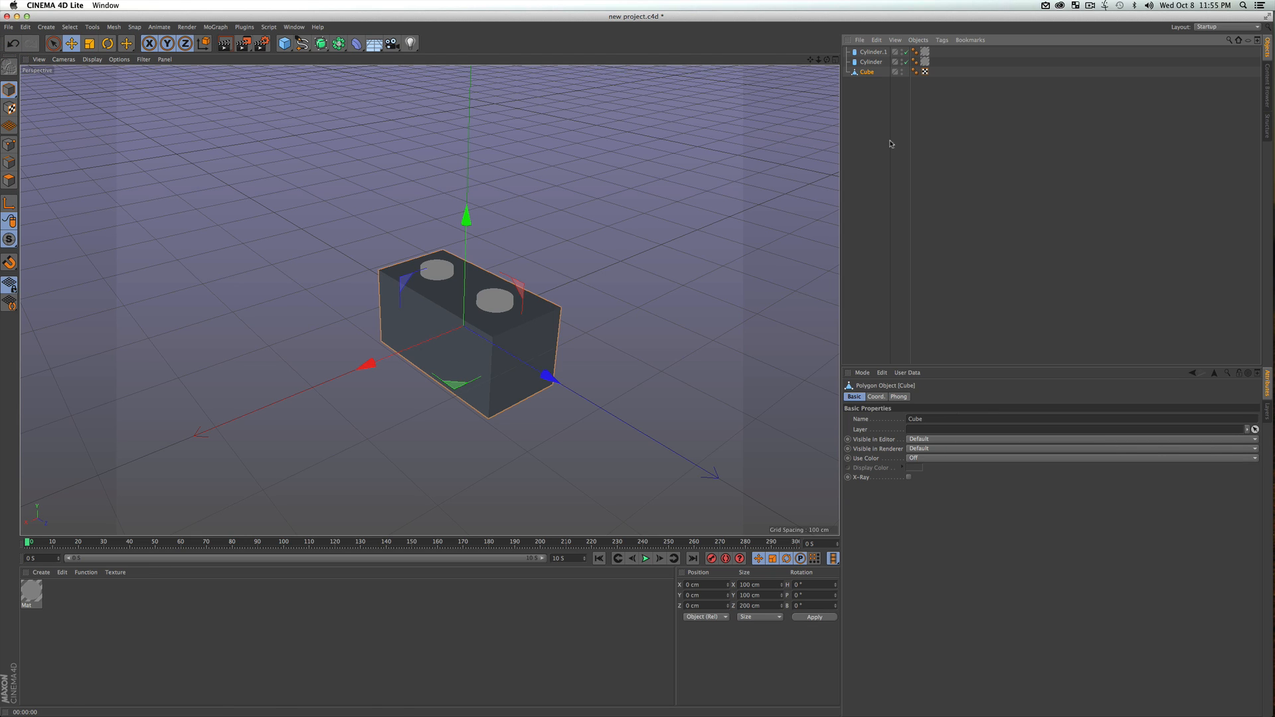
# Switch to Polygon mode and select one end face and the top face of the cube
pyautogui.click(6, 183)
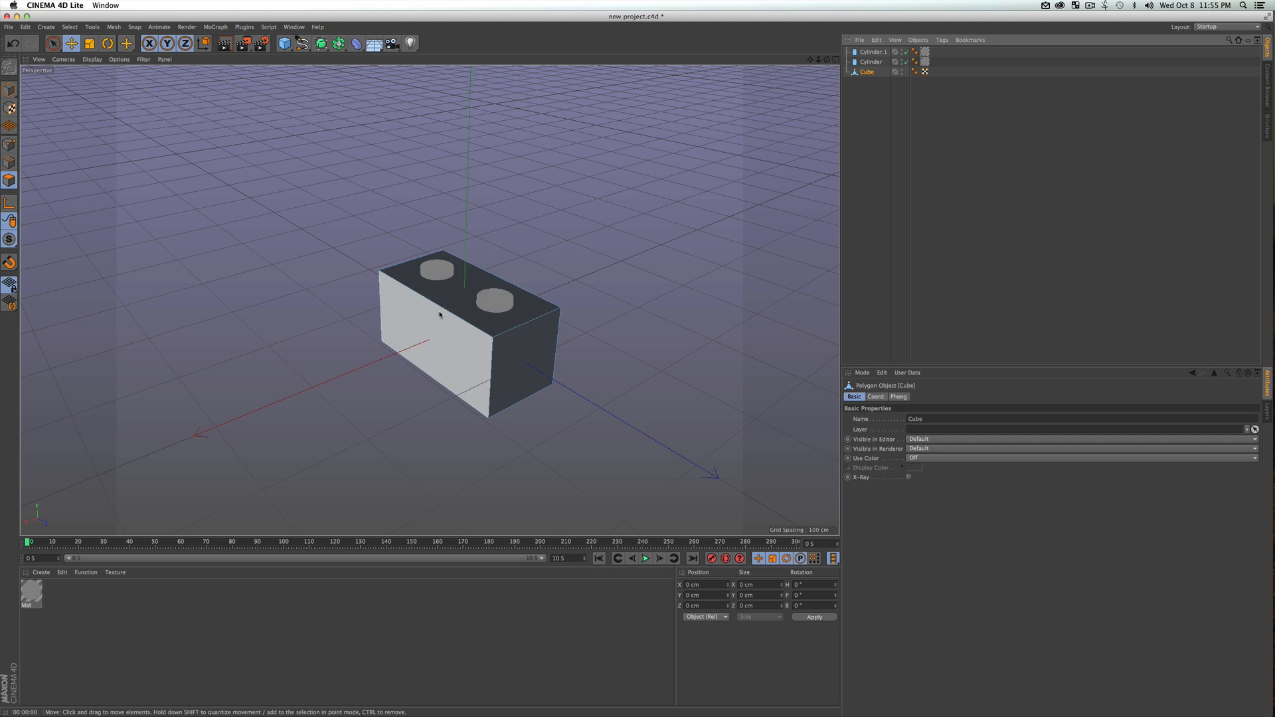
pyautogui.press('3')
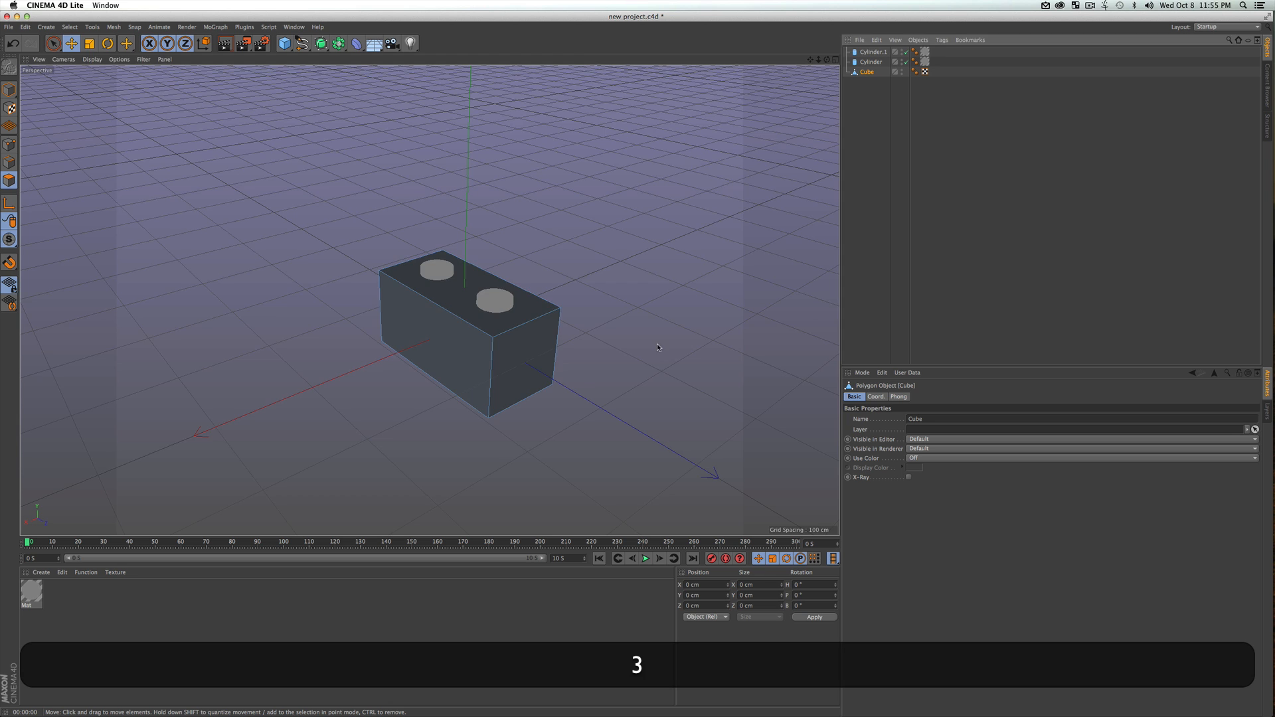
pyautogui.moveTo(655, 350); pyautogui.dragTo(606, 345)
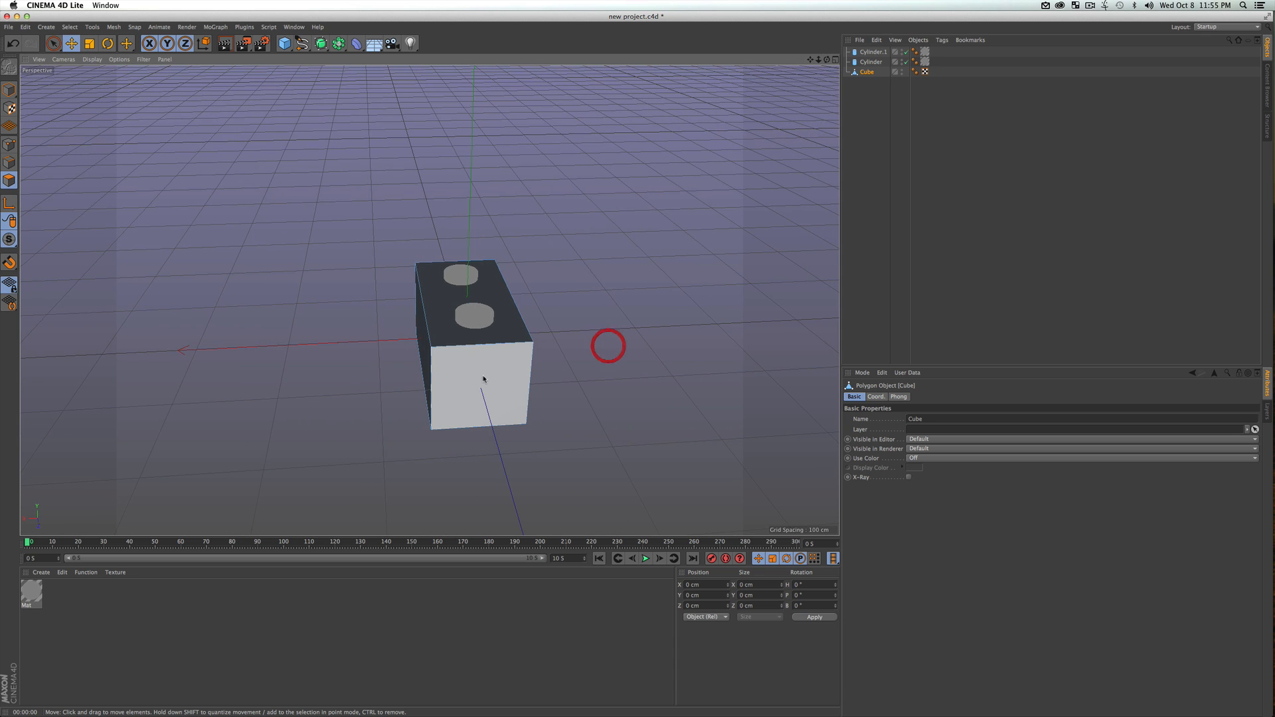
pyautogui.keyDown('shift'); pyautogui.click(482, 376); pyautogui.keyUp('shift')
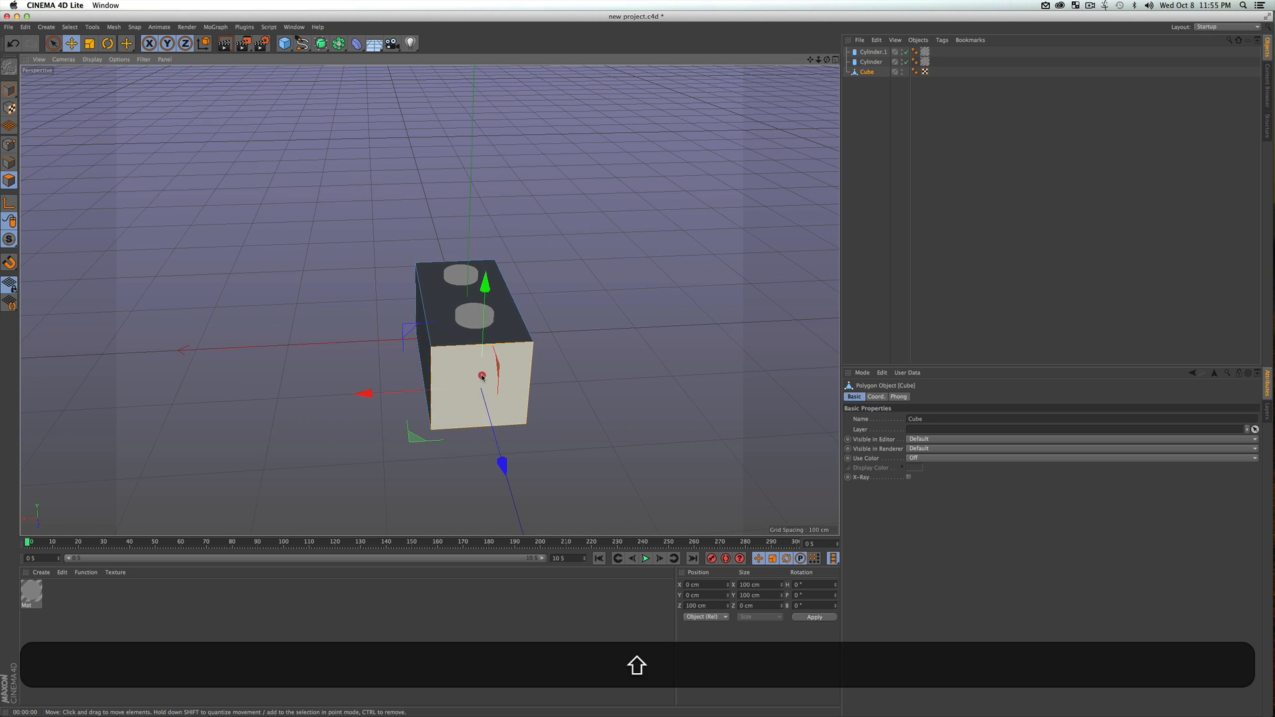
pyautogui.keyDown('shift'); pyautogui.click(443, 302); pyautogui.keyUp('shift')
# Add the cube's opposite end face and its bottom face to the polygon selection
pyautogui.press('3')
pyautogui.moveTo(372, 315); pyautogui.dragTo(590, 317)
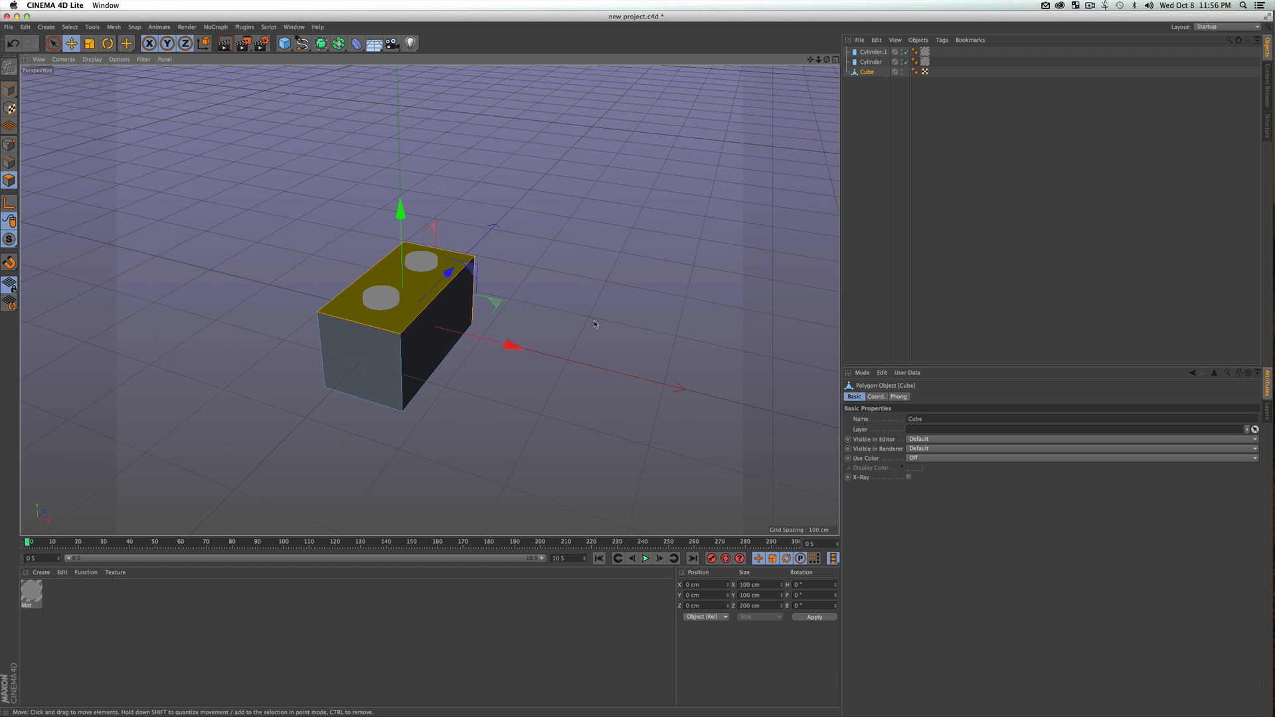
pyautogui.keyDown('shift'); pyautogui.click(368, 346); pyautogui.keyUp('shift')
pyautogui.press('3')
pyautogui.moveTo(369, 346); pyautogui.dragTo(411, 257)
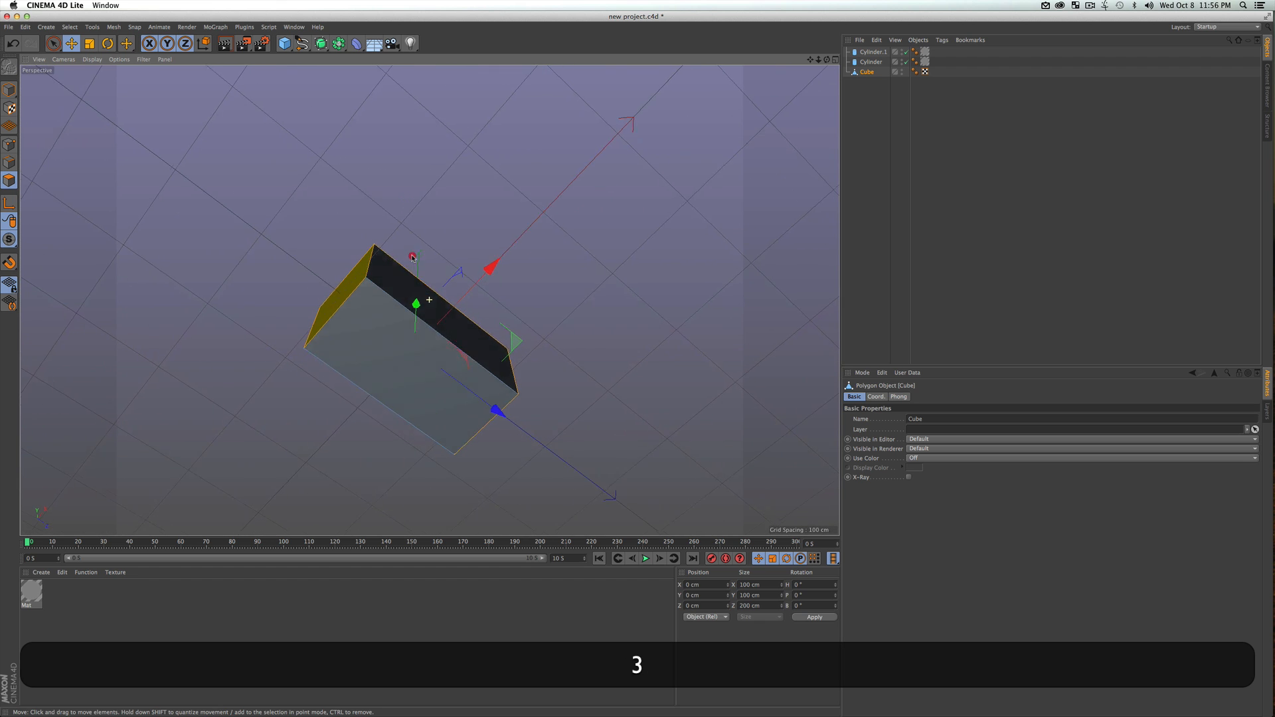
pyautogui.keyDown('shift'); pyautogui.click(386, 335); pyautogui.keyUp('shift')
pyautogui.press('3')
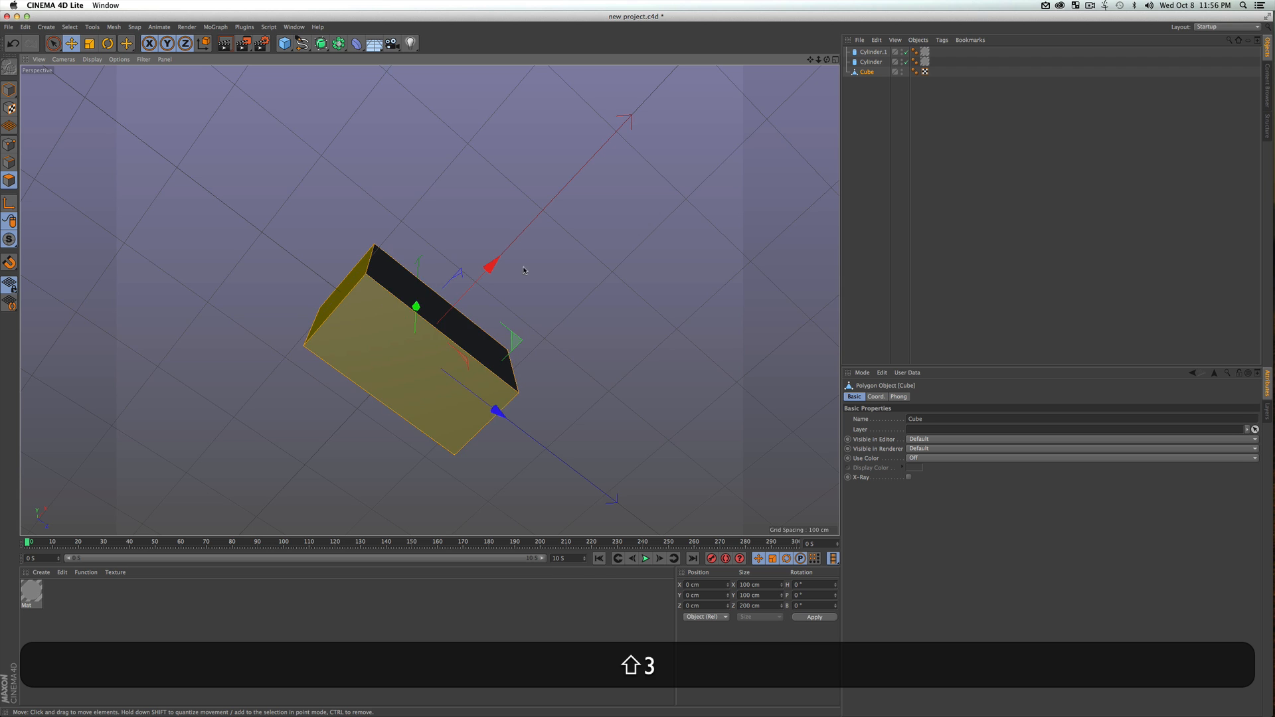
pyautogui.moveTo(386, 335); pyautogui.dragTo(330, 480)
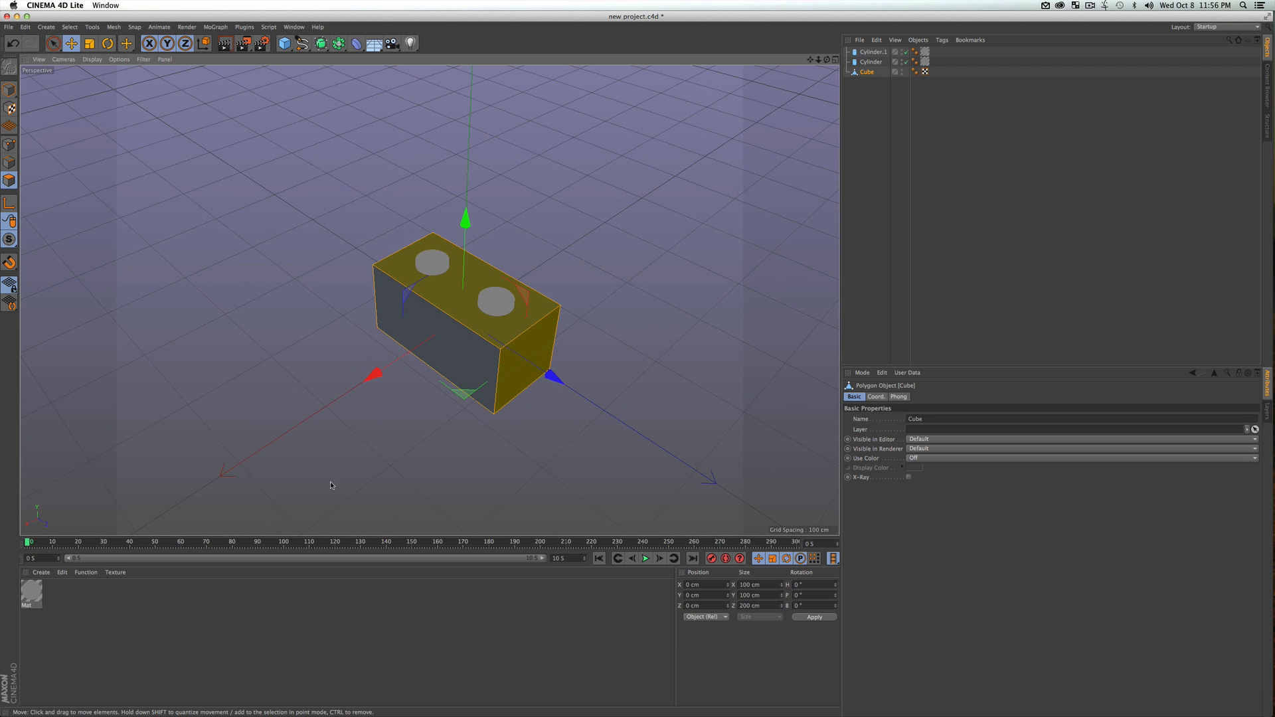
# Create a second material with Color and Reflectance disabled and only Luminance enabled
pyautogui.doubleClick(83, 601)
pyautogui.doubleClick(30, 592)
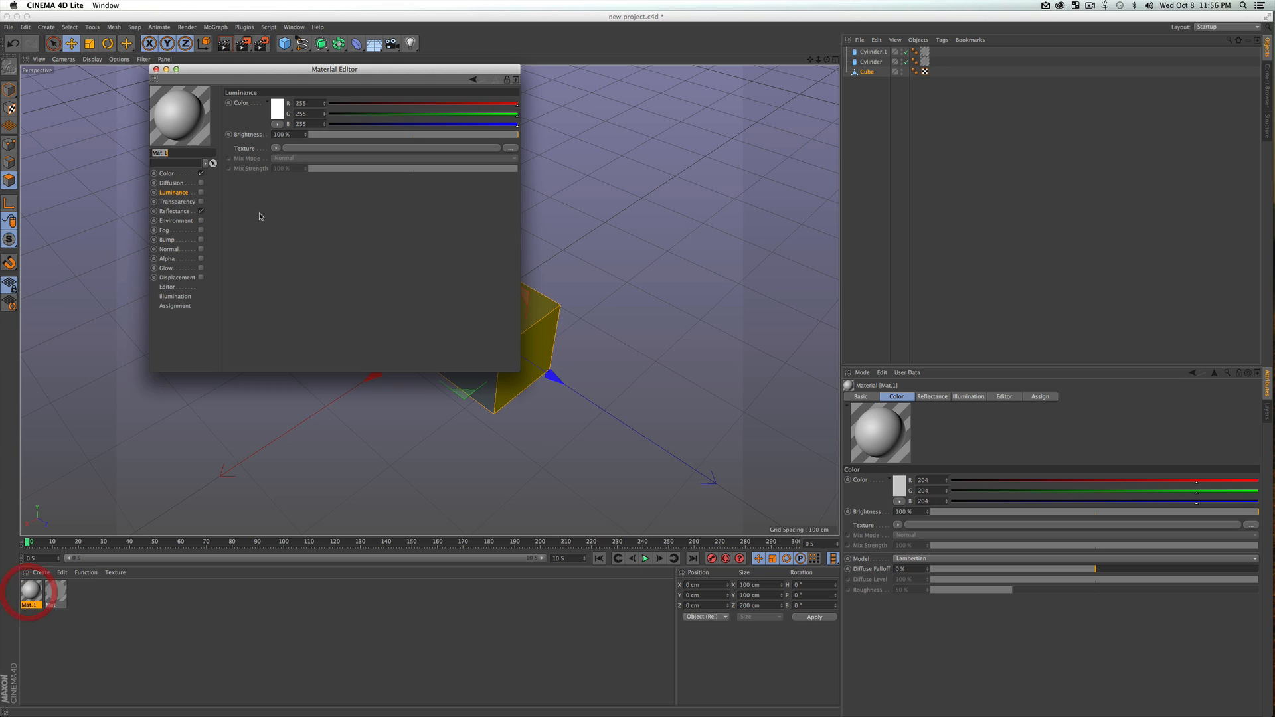
pyautogui.click(200, 174)
pyautogui.click(201, 211)
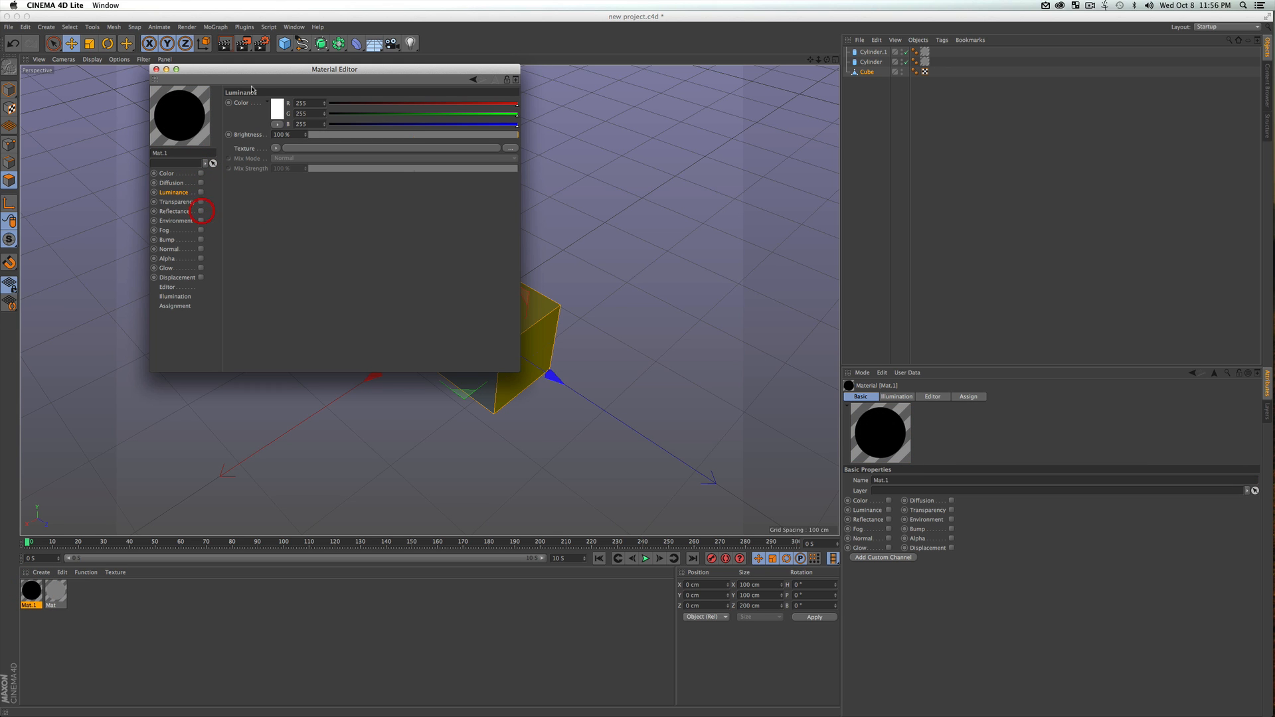
pyautogui.click(200, 194)
# Set the second material's luminance color to grey RGB 168, 168, 168 and apply it to the cube's selected faces
pyautogui.moveTo(290, 69); pyautogui.dragTo(763, 94)
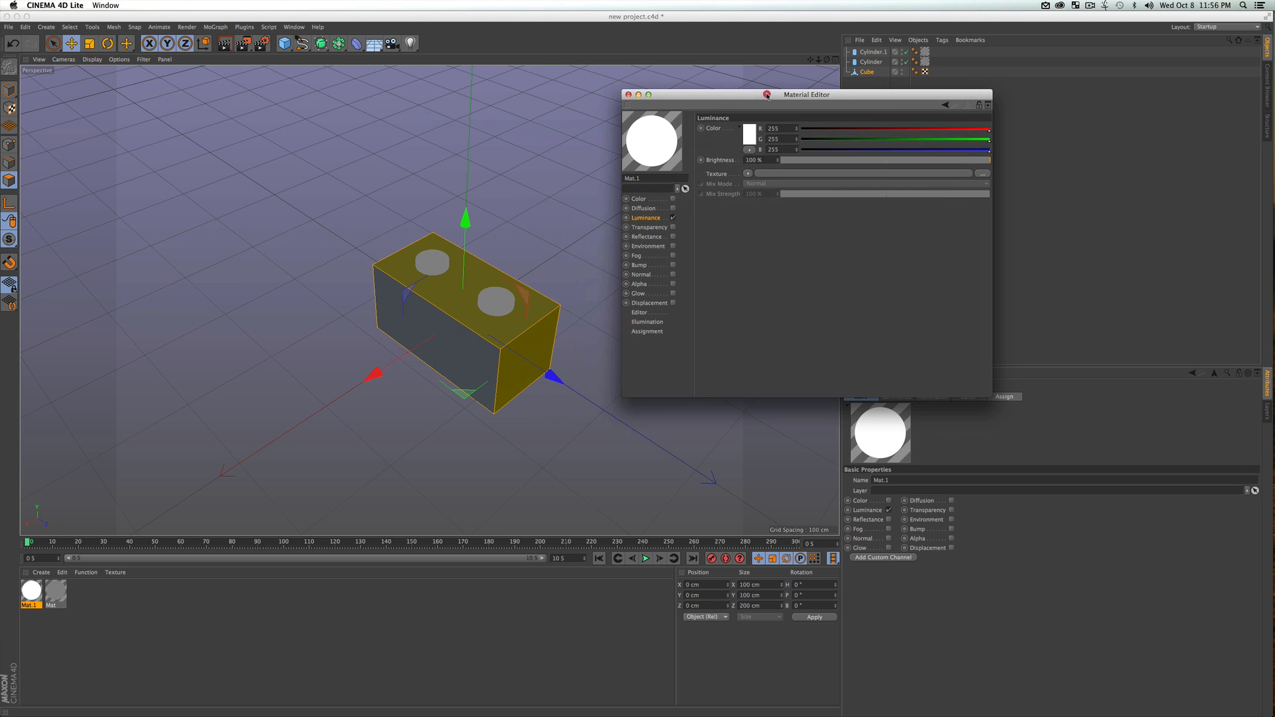
pyautogui.click(748, 138)
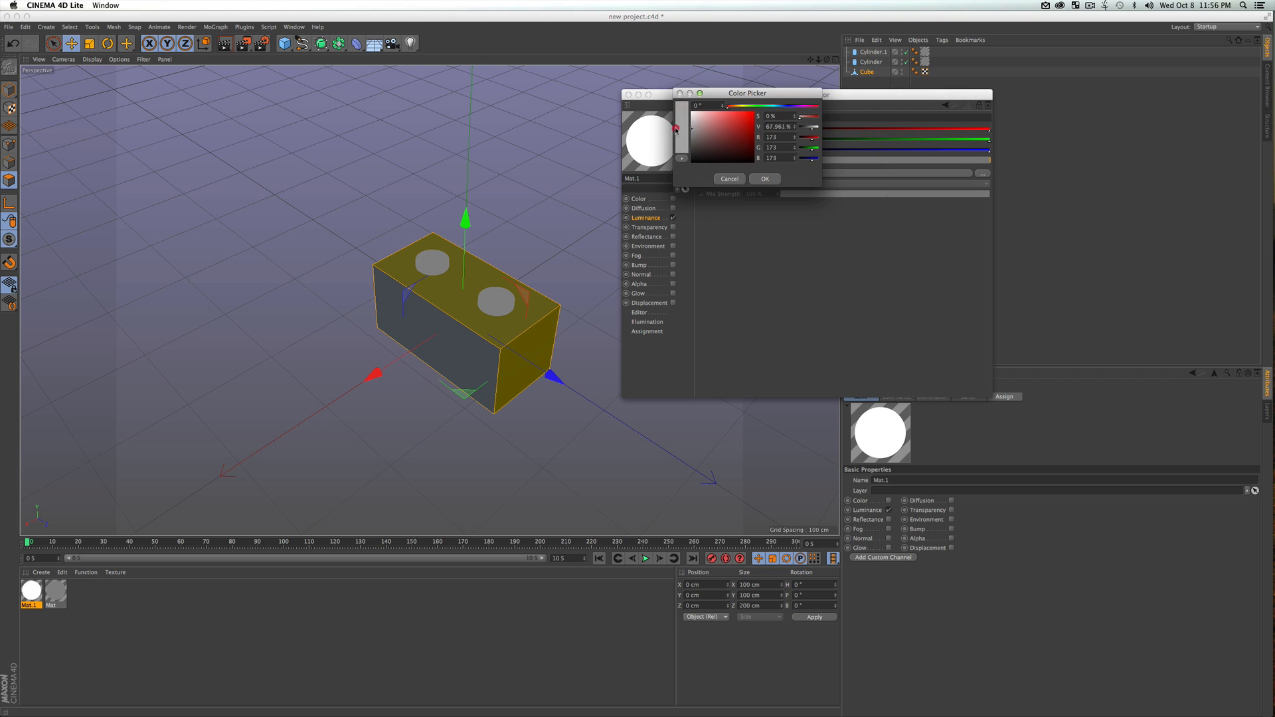
pyautogui.click(764, 179)
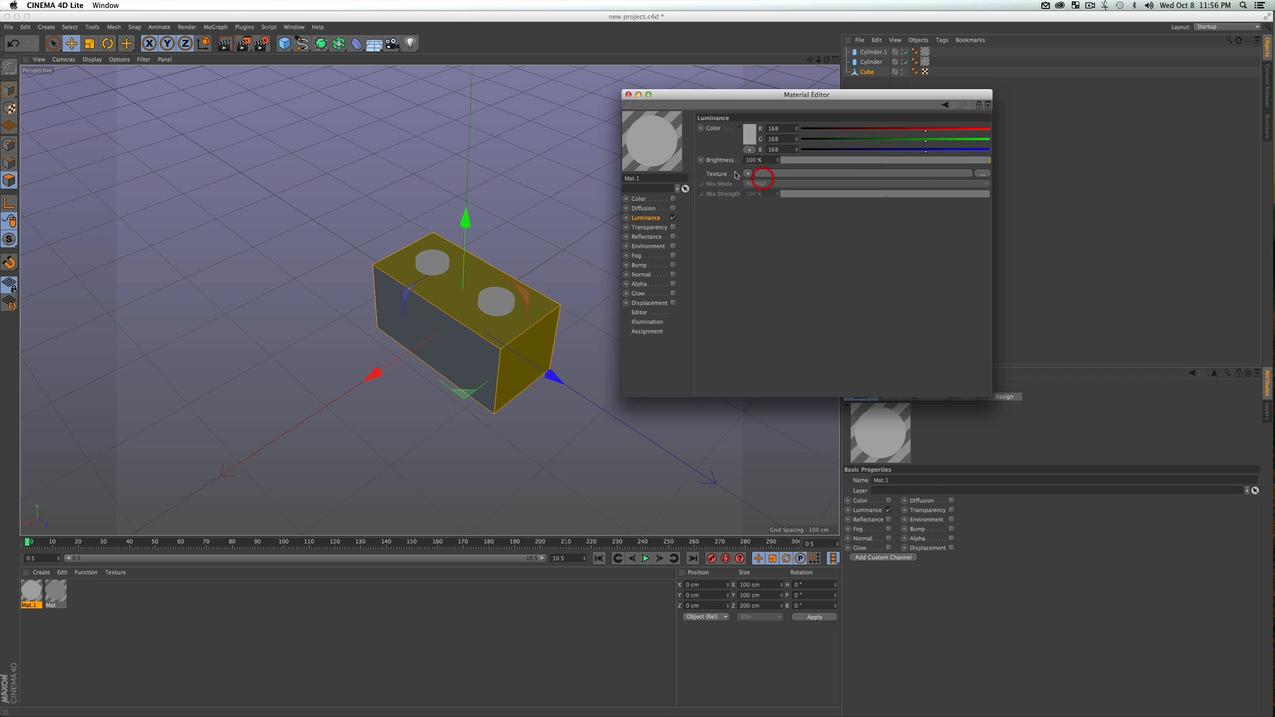
pyautogui.click(628, 94)
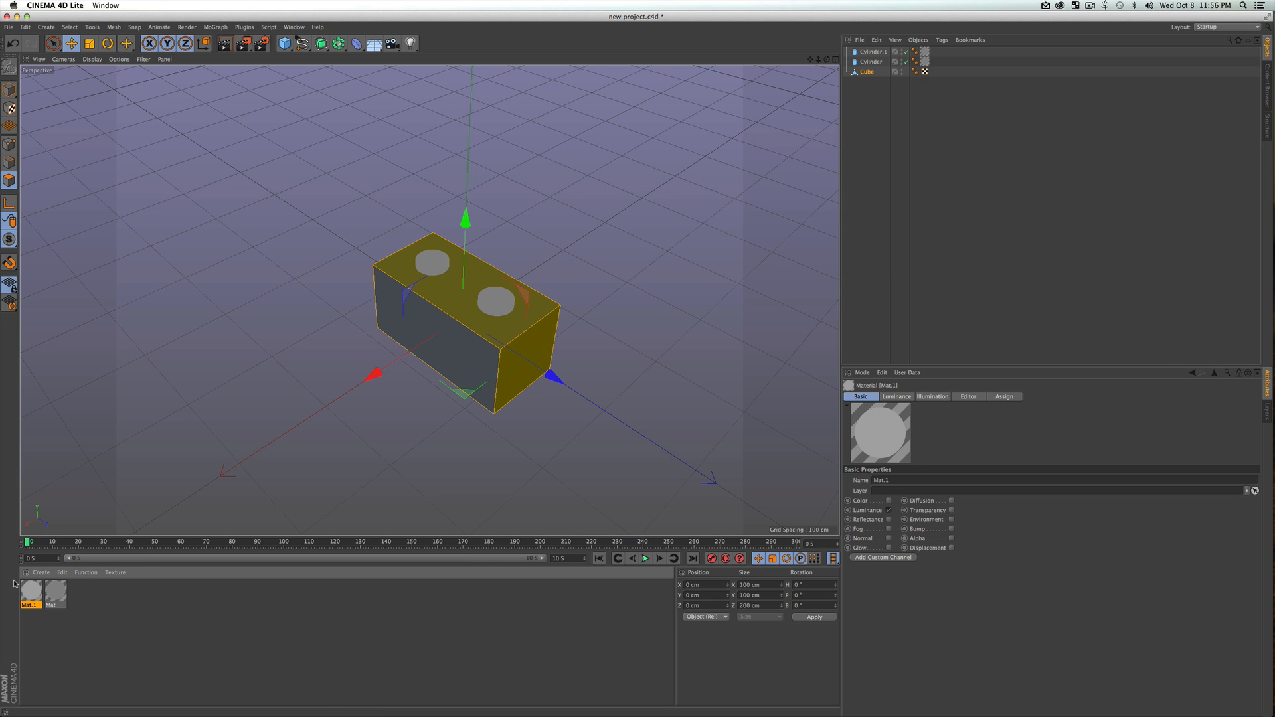
pyautogui.moveTo(36, 595); pyautogui.dragTo(454, 306)
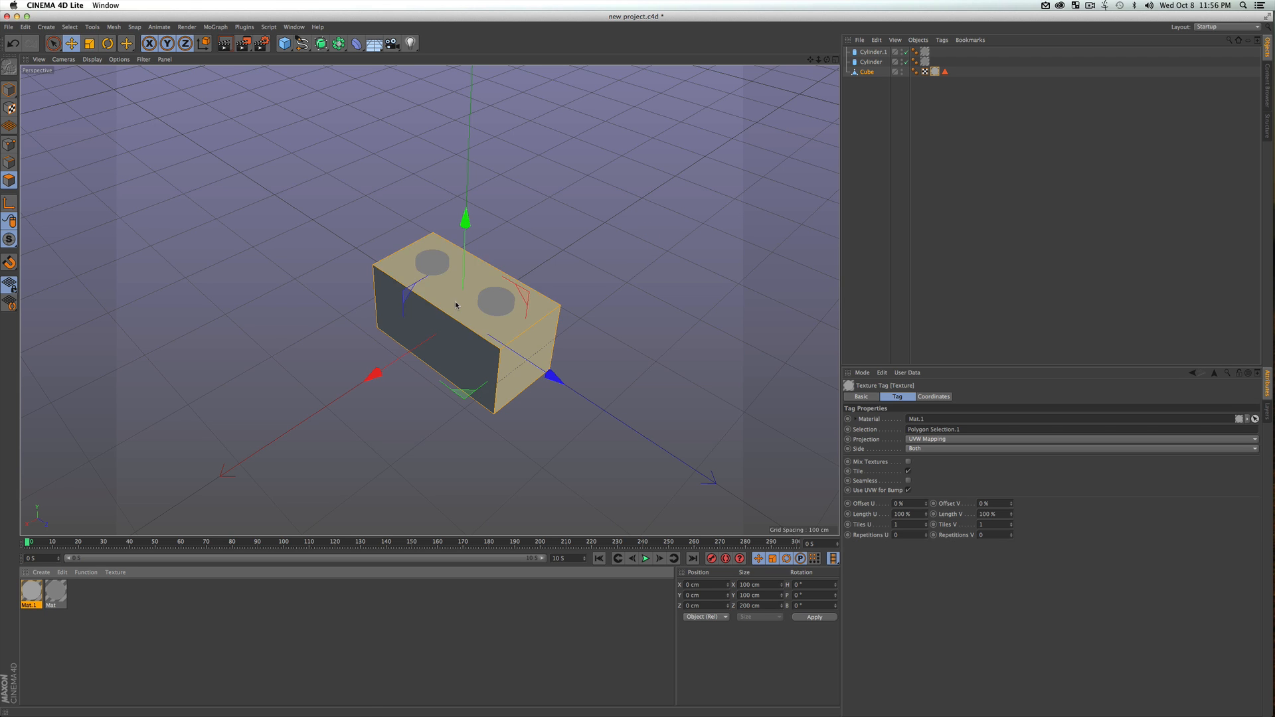
# Render a viewport preview of the brick with the second material on its end, top and bottom faces
pyautogui.click(862, 257)
pyautogui.press('super+r')
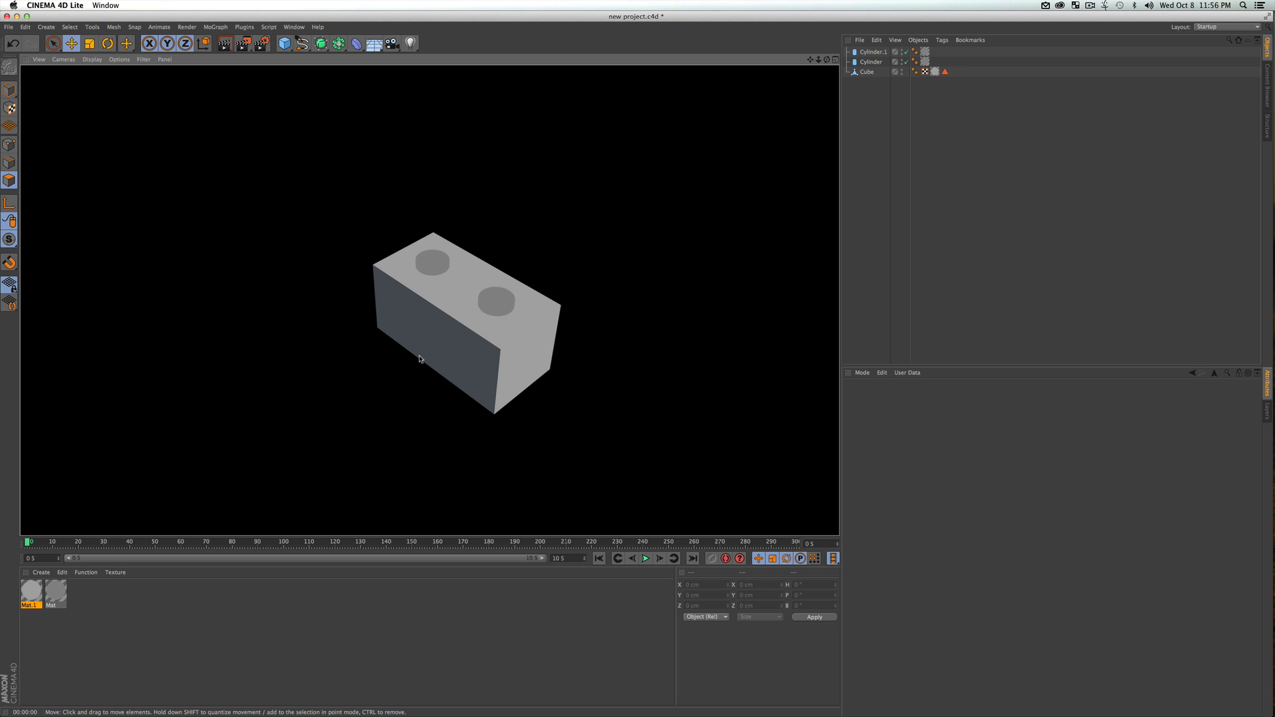
pyautogui.click(905, 114)
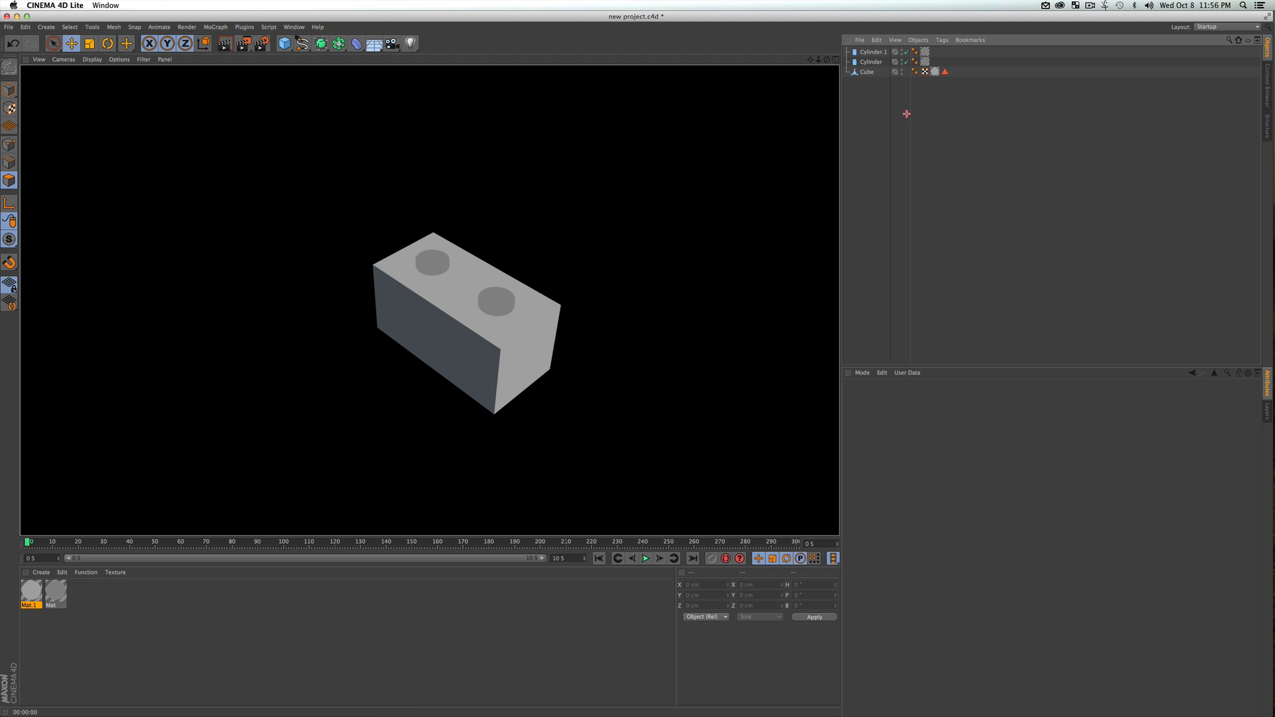
# Select both long side faces of the cube as polygons
pyautogui.click(417, 344)
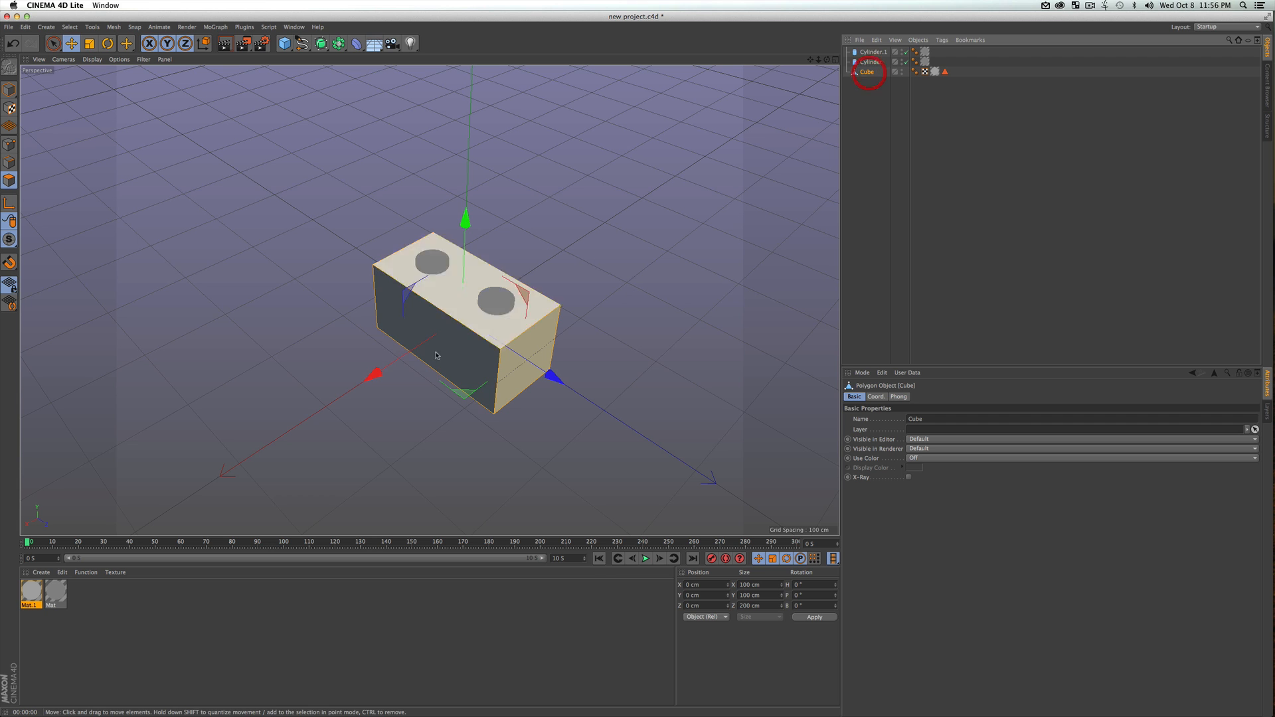
pyautogui.click(401, 316)
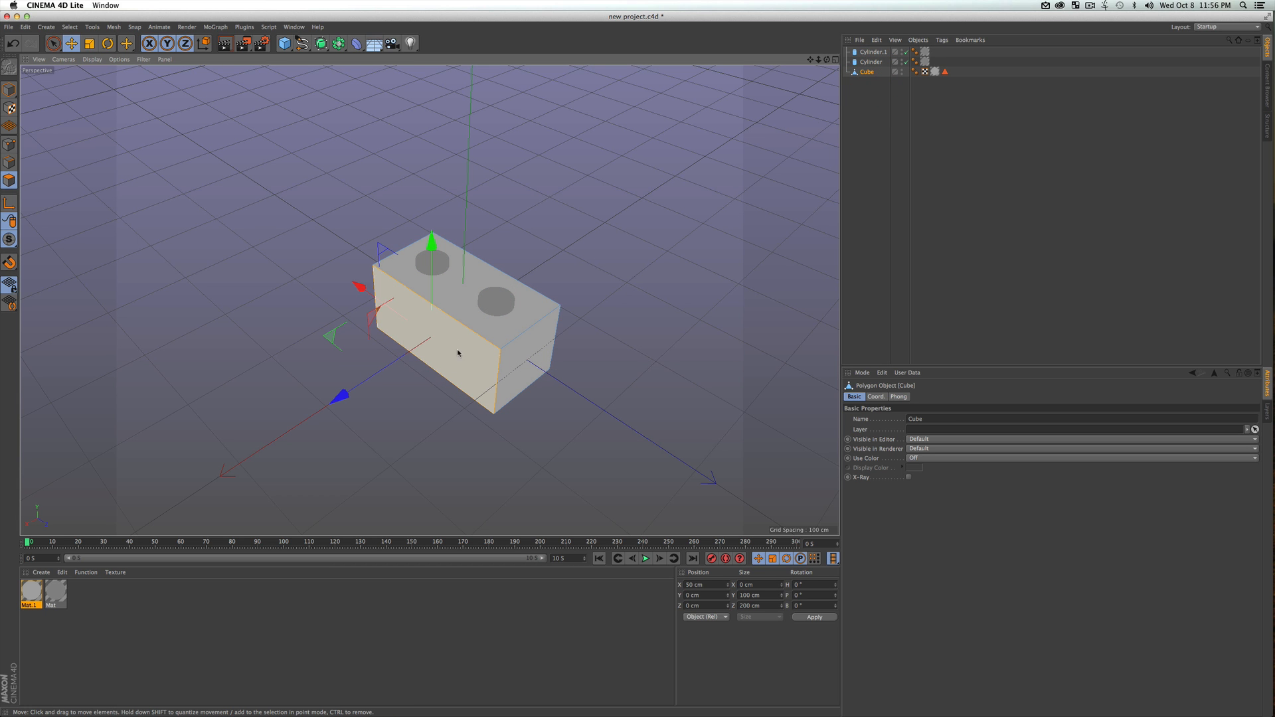
pyautogui.press('3')
pyautogui.moveTo(669, 331); pyautogui.dragTo(475, 319)
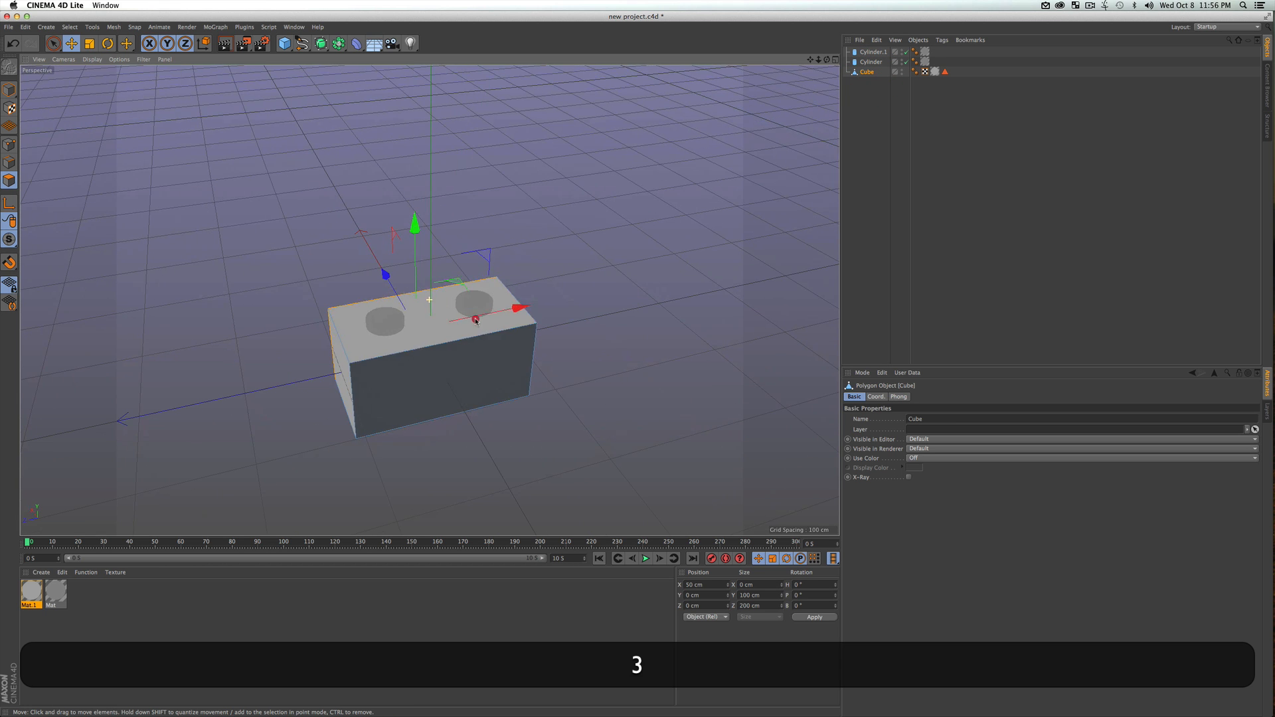
pyautogui.keyDown('shift'); pyautogui.click(419, 369); pyautogui.keyUp('shift')
pyautogui.hotkey('shift', '3')
pyautogui.moveTo(250, 380); pyautogui.dragTo(503, 353)
pyautogui.click(503, 353)
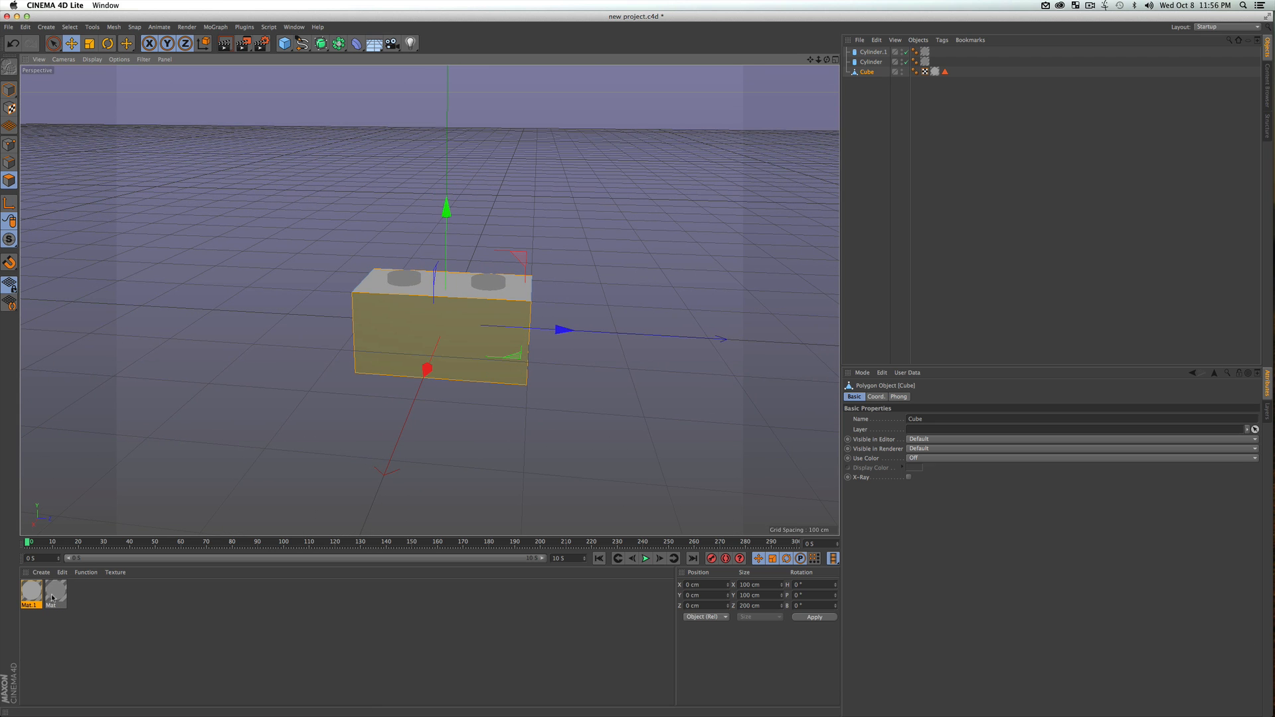
# Apply the first grey material, Mat, to the selected long side faces and preview the render
pyautogui.moveTo(55, 594); pyautogui.dragTo(551, 341)
pyautogui.press('3')
pyautogui.click(938, 242)
pyautogui.press('super+r')
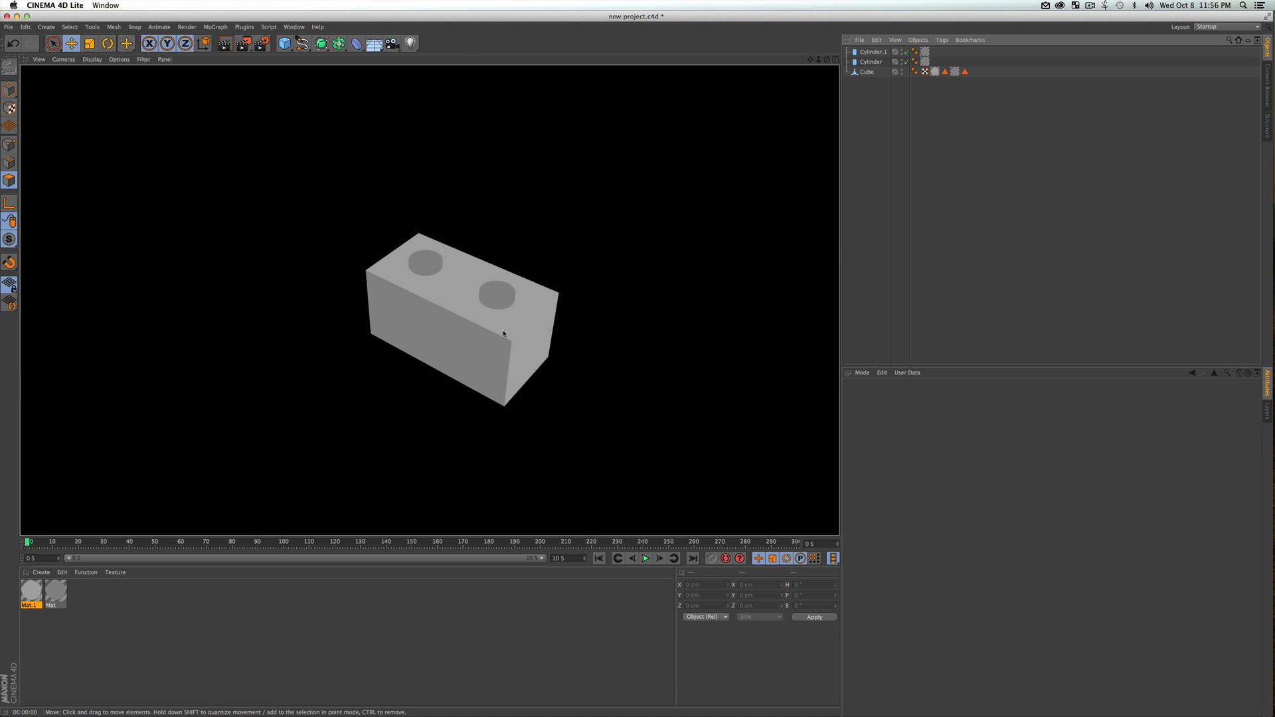
pyautogui.press('3')
pyautogui.moveTo(512, 347); pyautogui.dragTo(502, 331)
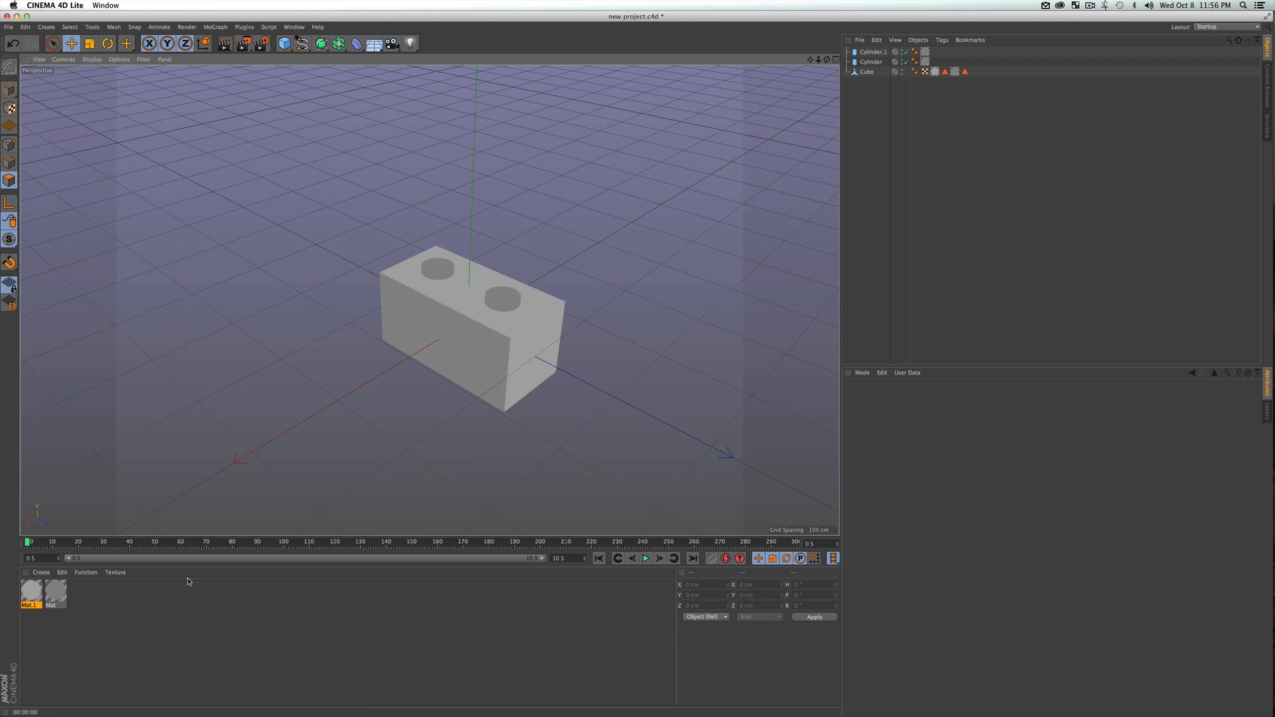
# Create a third material with Color and Reflectance disabled and only Luminance enabled
pyautogui.doubleClick(76, 591)
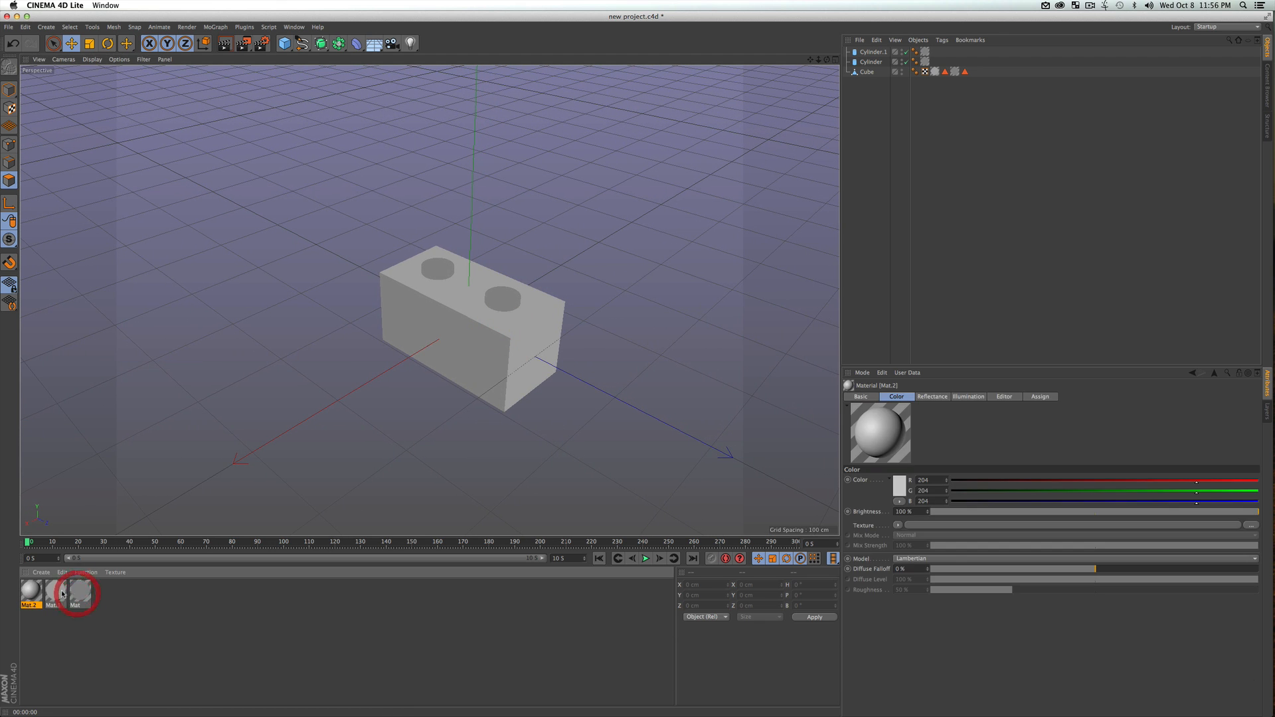
pyautogui.doubleClick(30, 580)
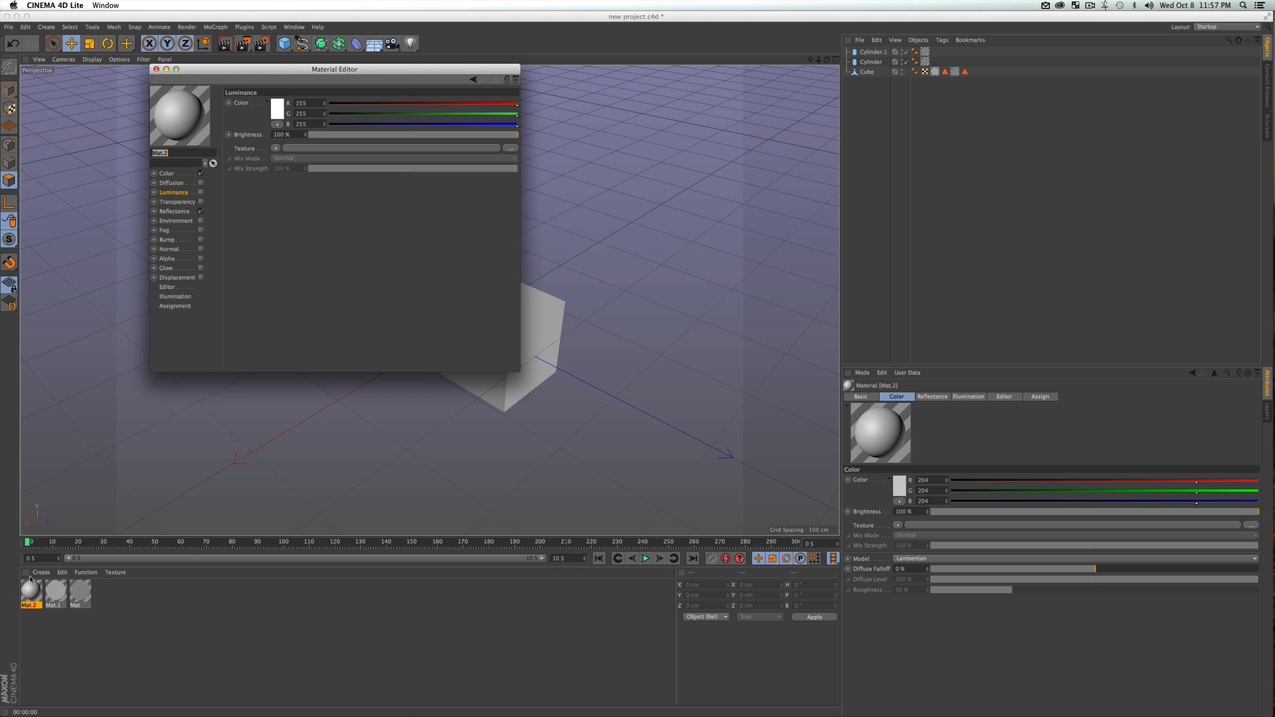
pyautogui.click(201, 173)
pyautogui.click(201, 211)
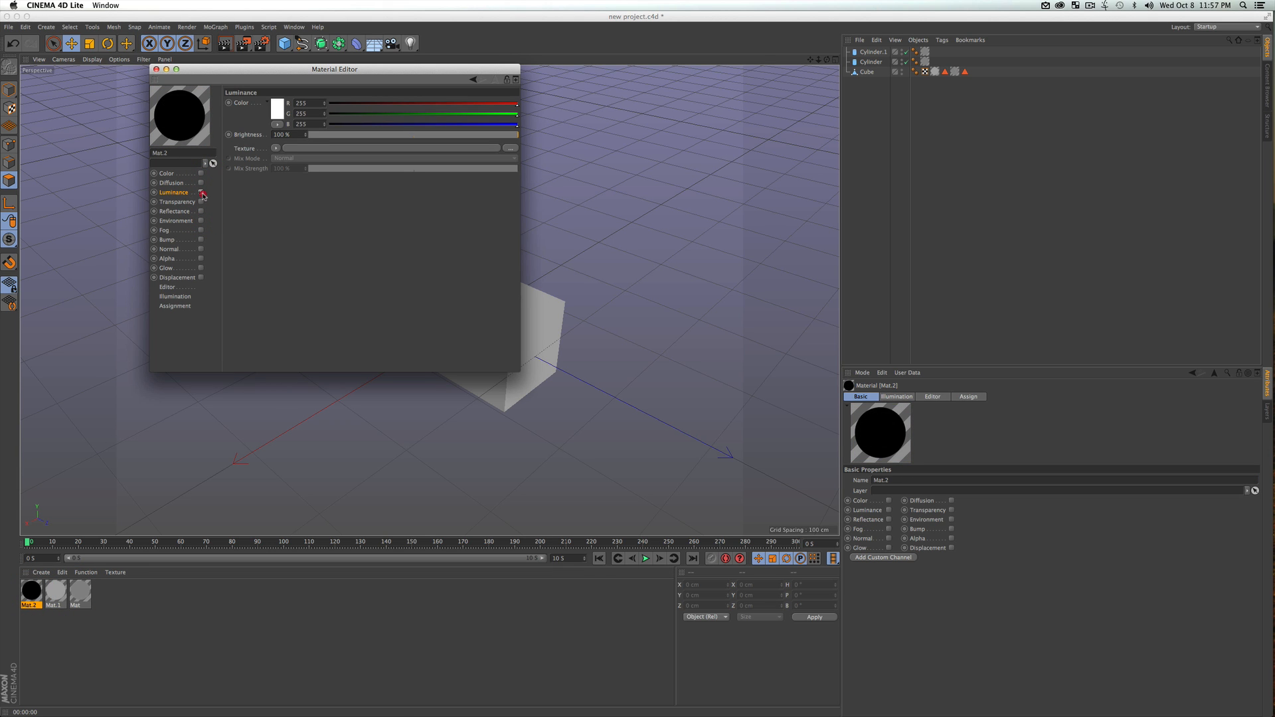
pyautogui.click(201, 192)
pyautogui.moveTo(330, 69); pyautogui.dragTo(830, 143)
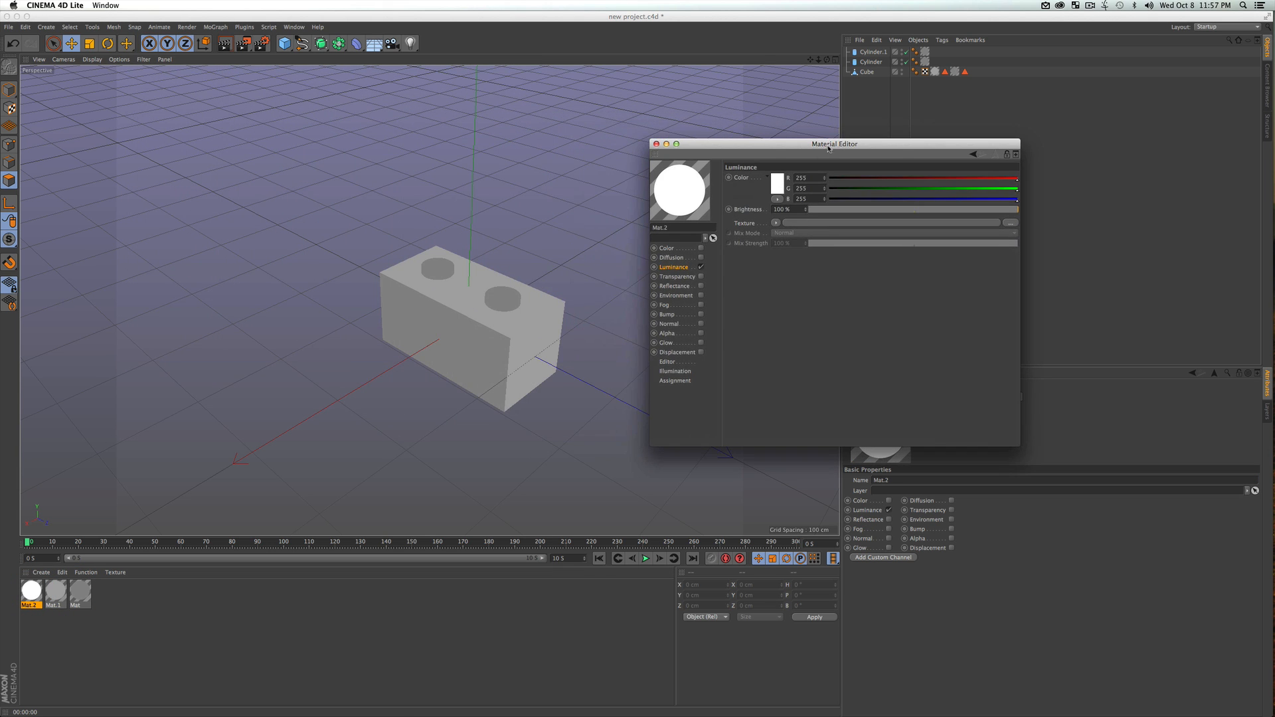
# Set the third material's luminance color to grey RGB 126, 126, 126
pyautogui.click(783, 187)
pyautogui.moveTo(732, 185); pyautogui.dragTo(724, 187)
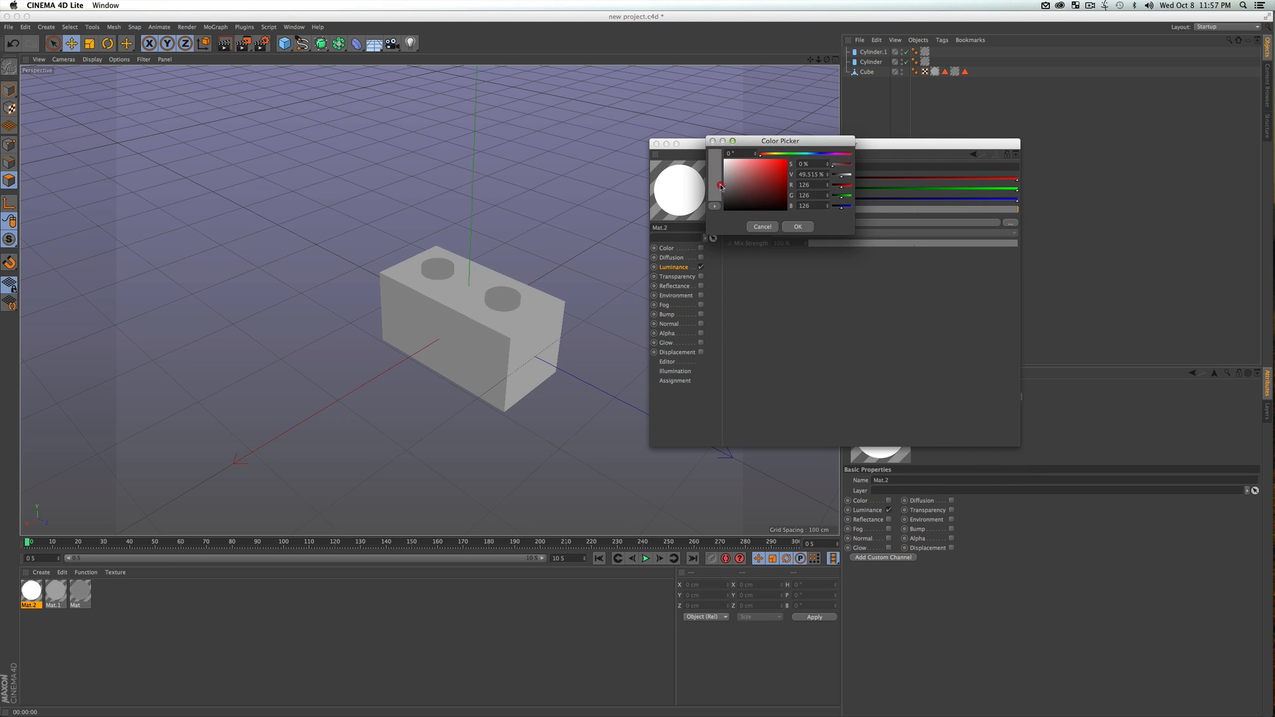
pyautogui.click(797, 226)
pyautogui.click(657, 144)
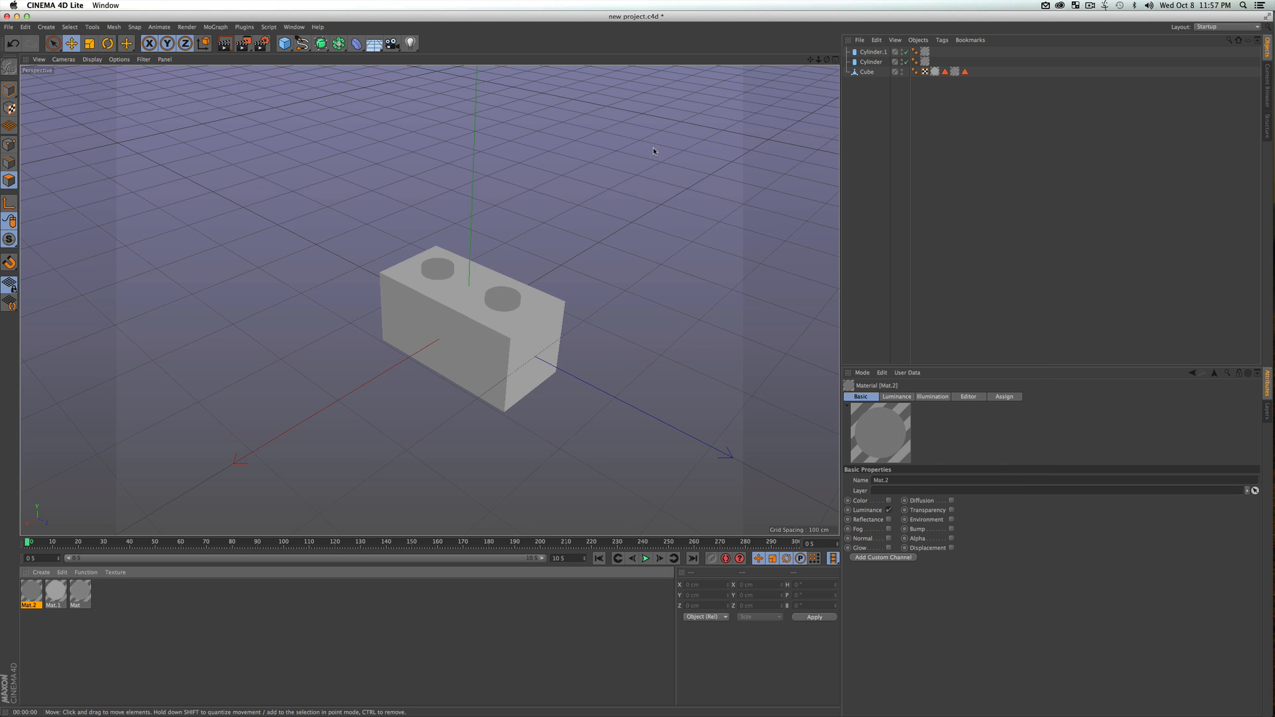
# Apply the third material, Mat.2, to the cube's top face and preview the render
pyautogui.click(887, 148)
pyautogui.click(869, 72)
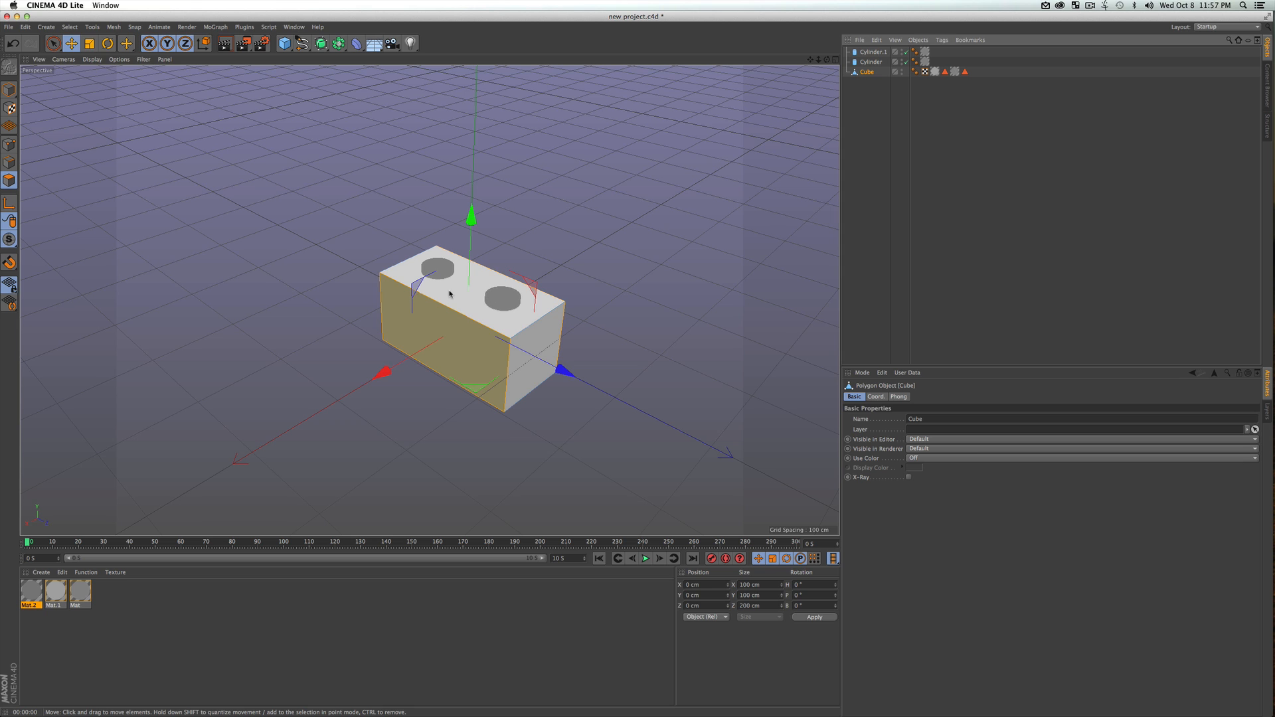
pyautogui.click(458, 269)
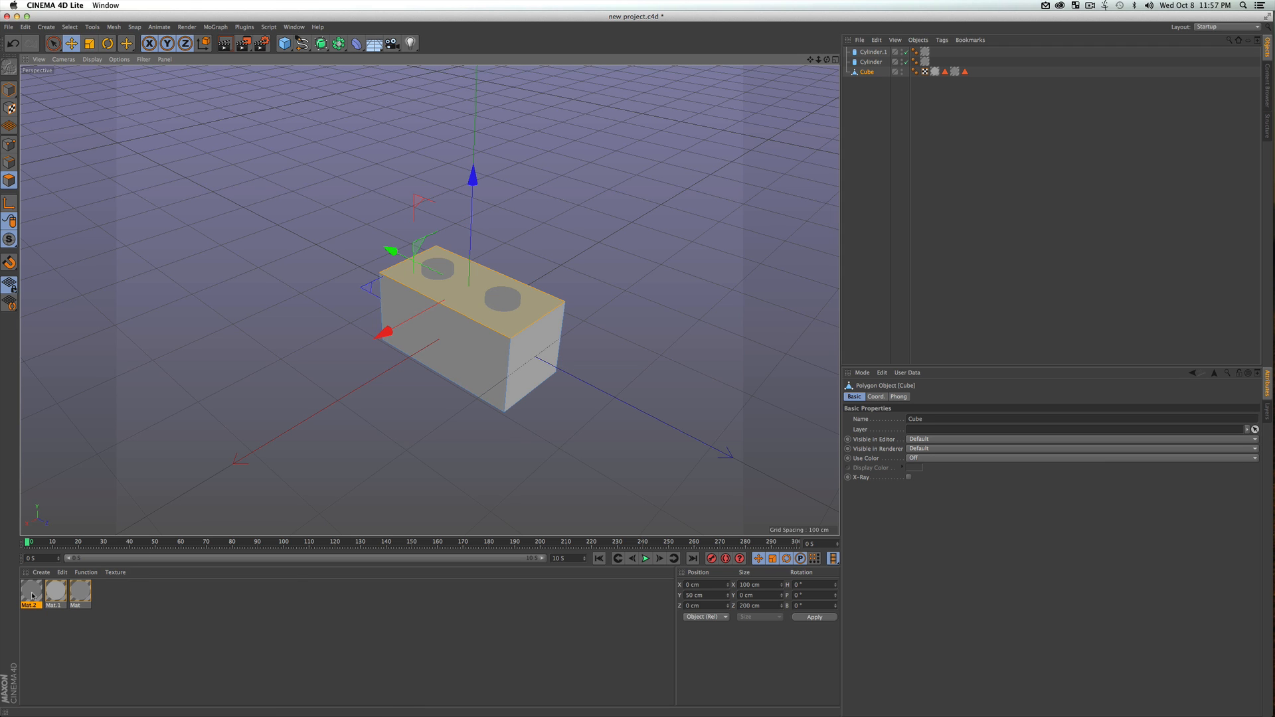
pyautogui.moveTo(32, 595); pyautogui.dragTo(184, 454)
pyautogui.moveTo(461, 291); pyautogui.dragTo(463, 293)
pyautogui.click(691, 276)
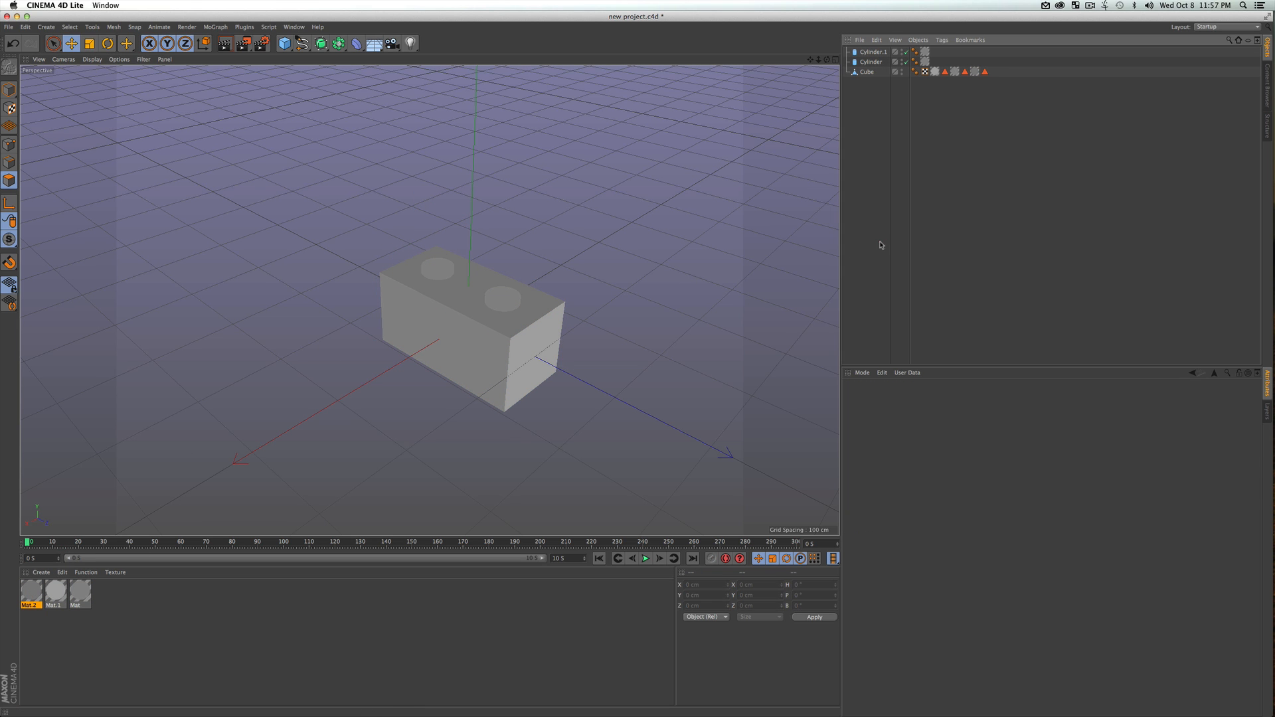
pyautogui.press('super+r')
pyautogui.click(875, 157)
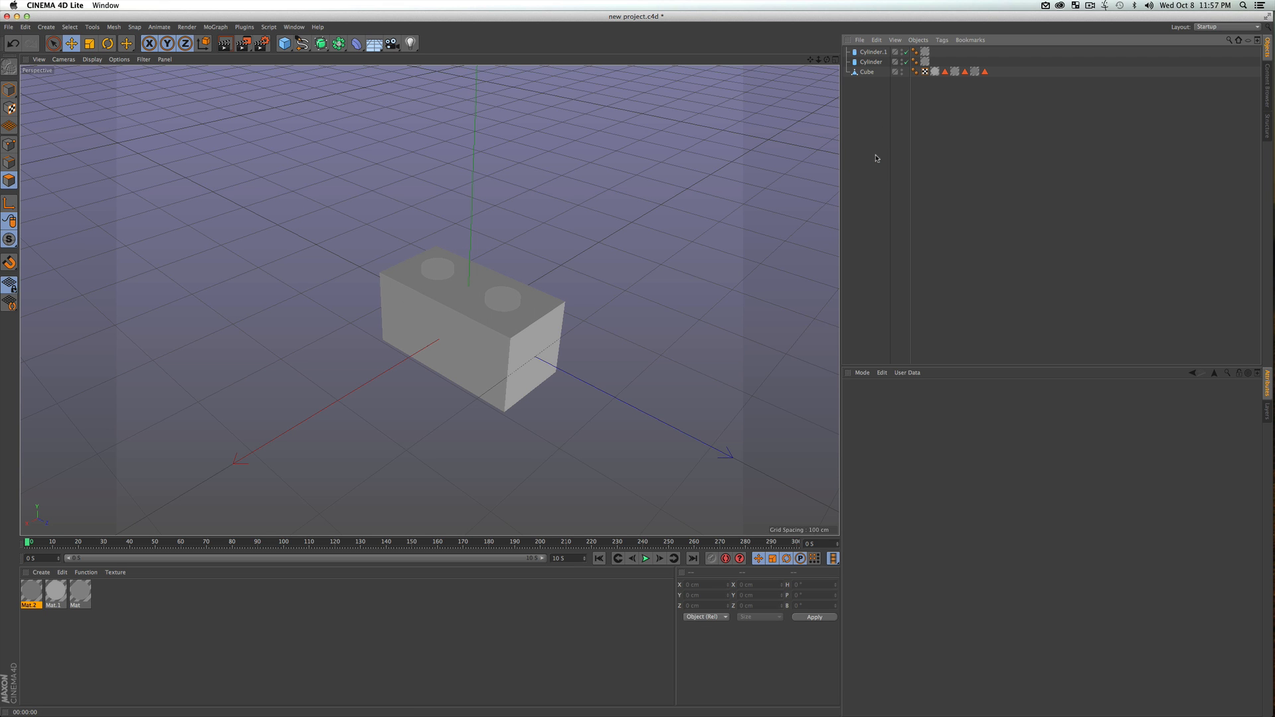
# Convert both stud cylinders into editable polygon objects
pyautogui.click(870, 61)
pyautogui.press('c')
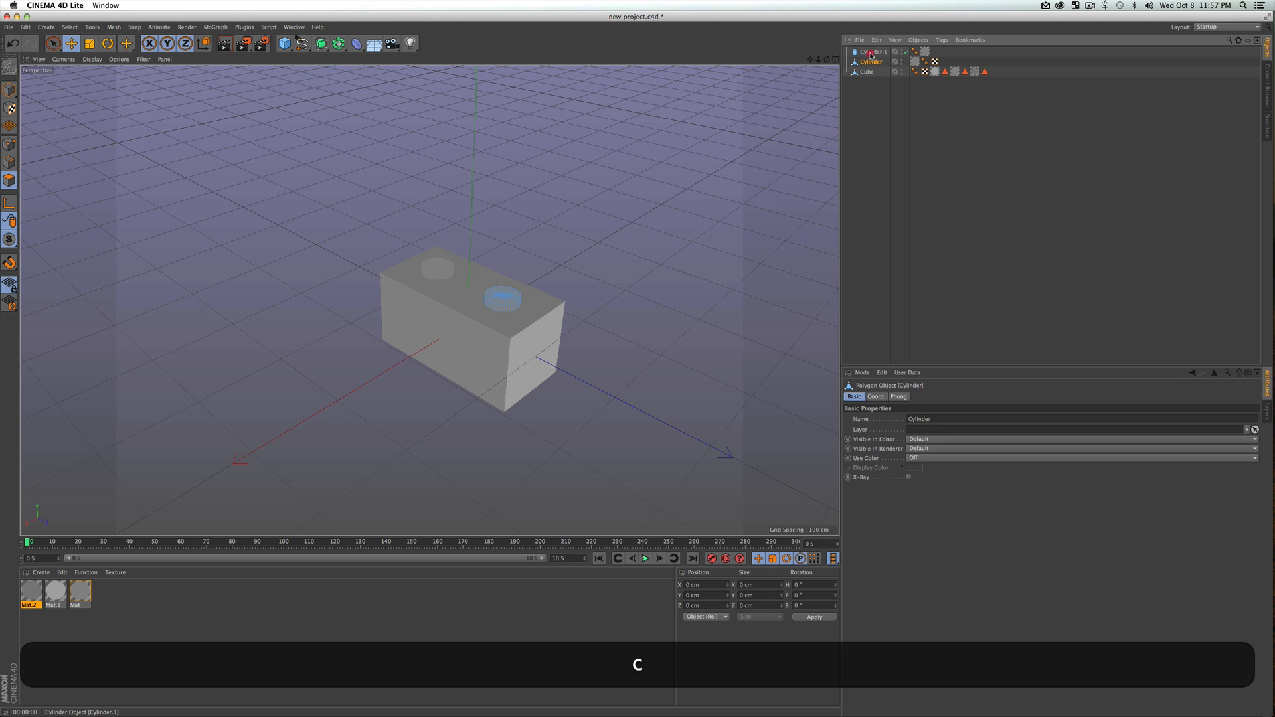
pyautogui.click(871, 52)
pyautogui.press('c')
# Switch to Model mode and select both cylinders together with the cube
pyautogui.click(883, 112)
pyautogui.keyDown('shift'); pyautogui.click(868, 62); pyautogui.keyUp('shift')
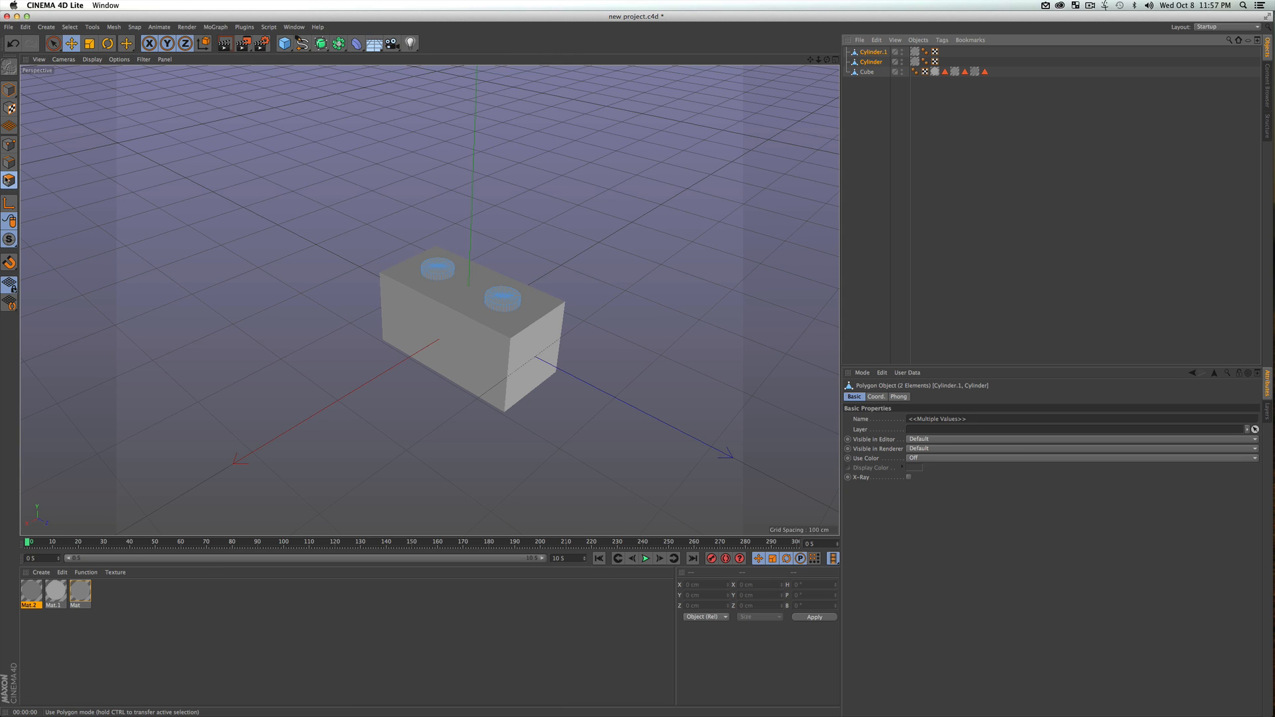
pyautogui.click(8, 91)
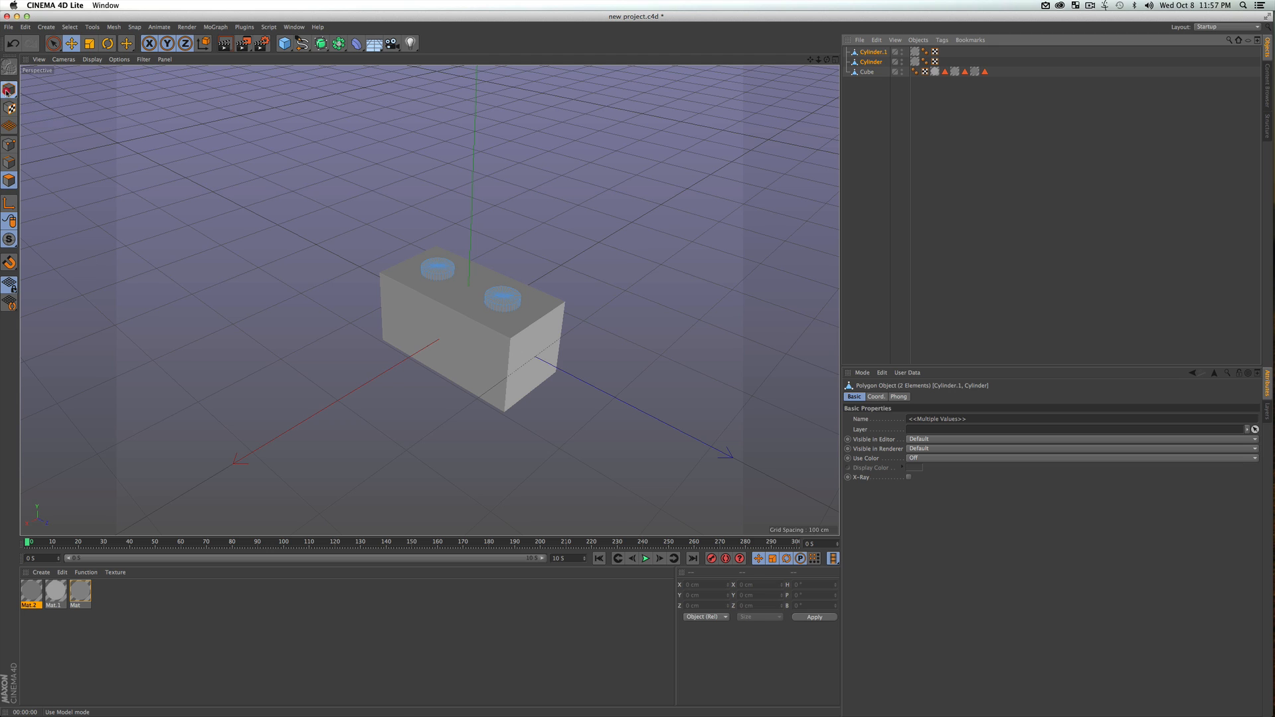
pyautogui.moveTo(893, 129); pyautogui.dragTo(876, 32)
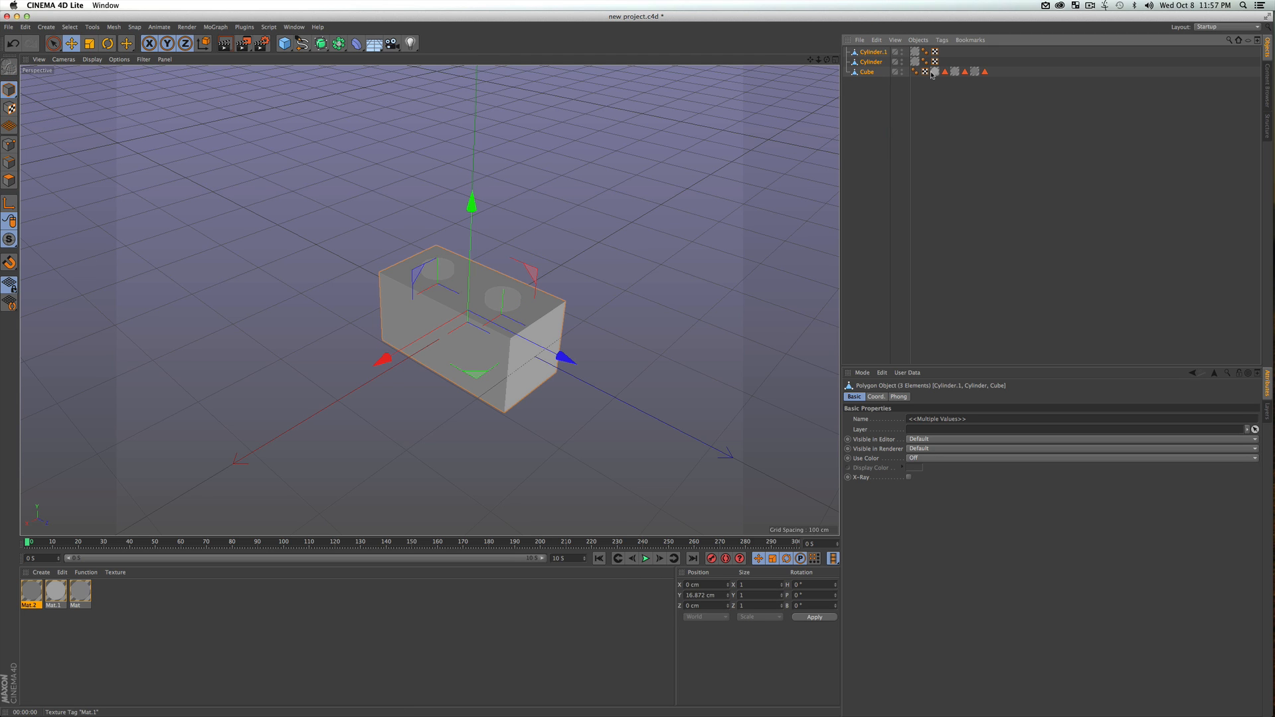
pyautogui.press('alt')
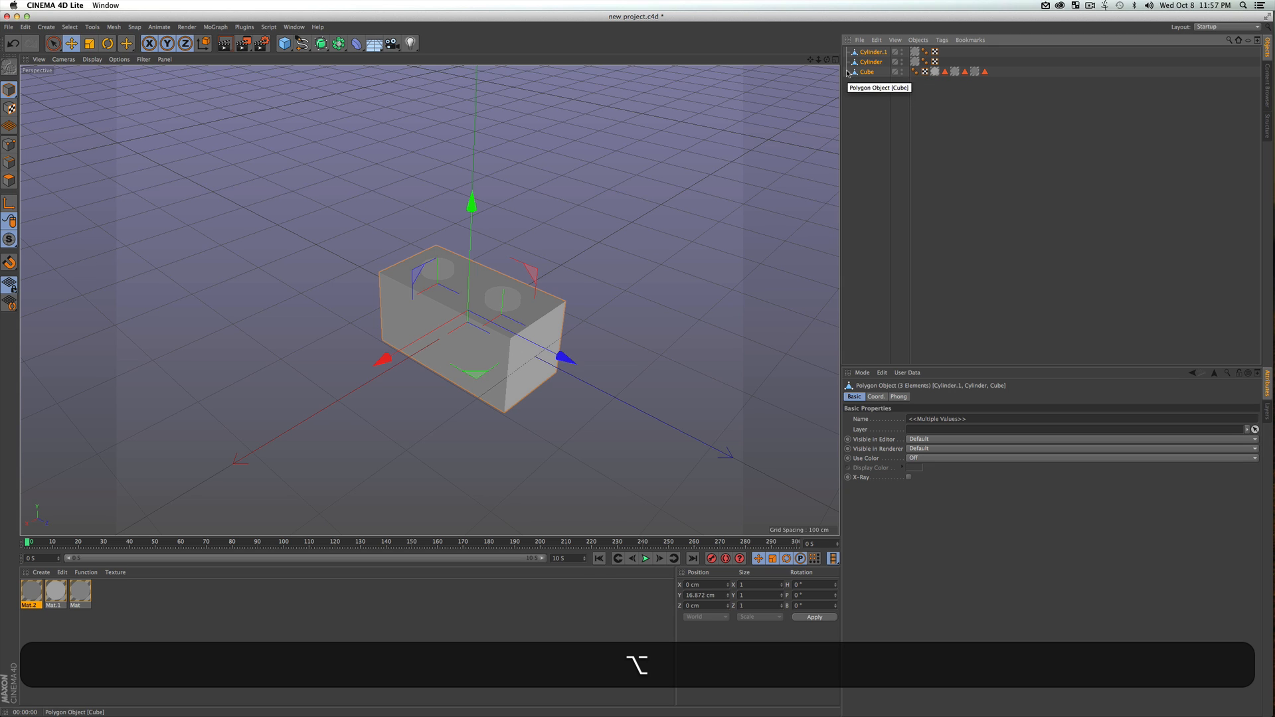
pyautogui.hotkey('alt', 'g')
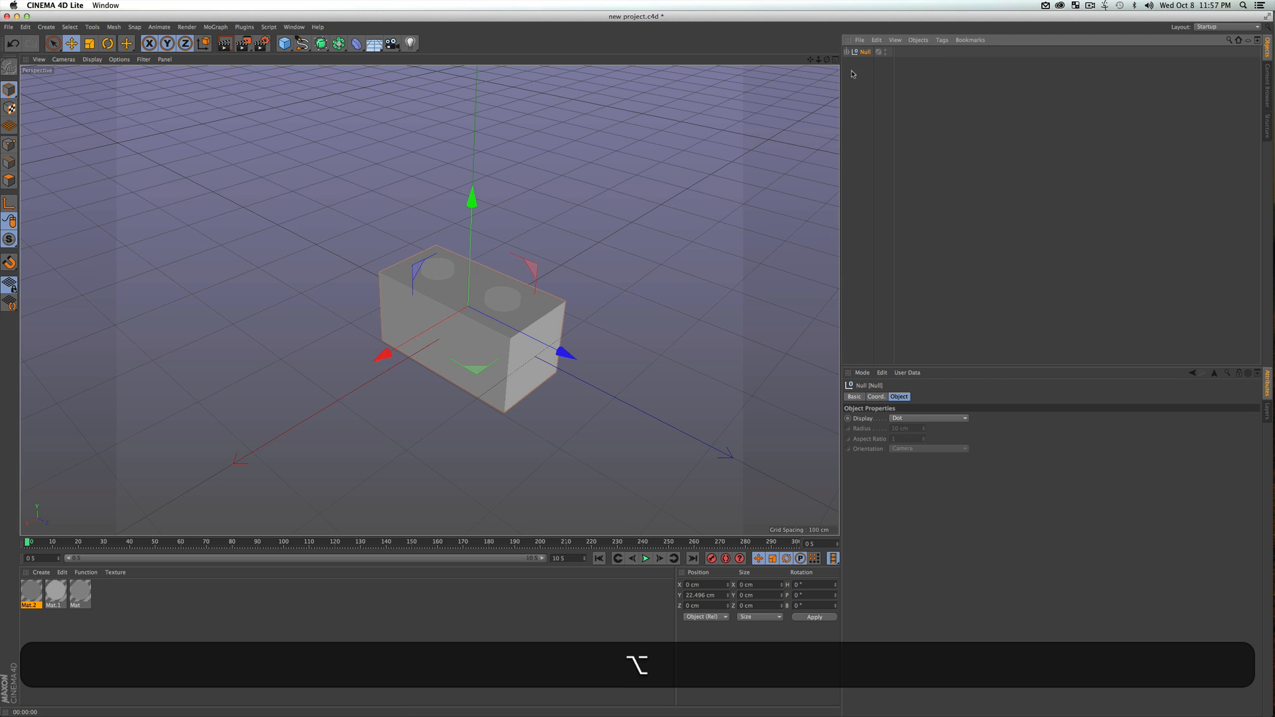
pyautogui.press('super+z')
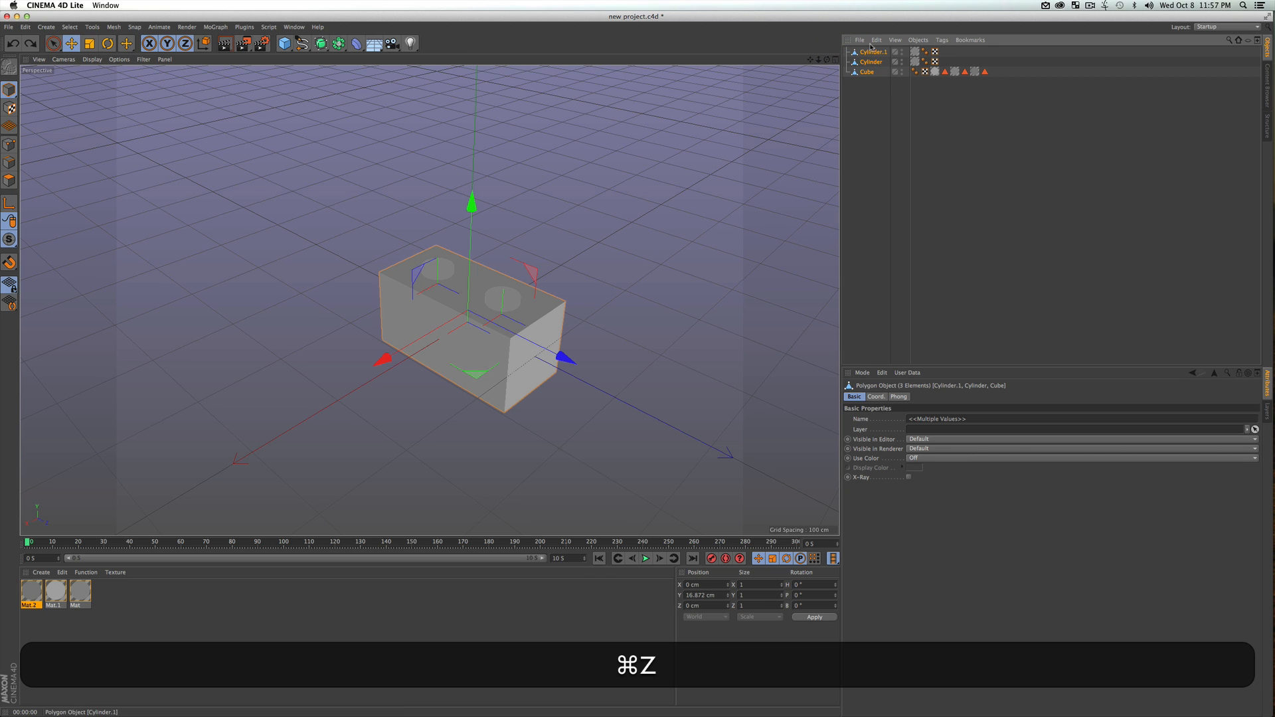
# Group the selected cylinders and cube under a null and rename it Lego Piece
pyautogui.rightClick(870, 64)
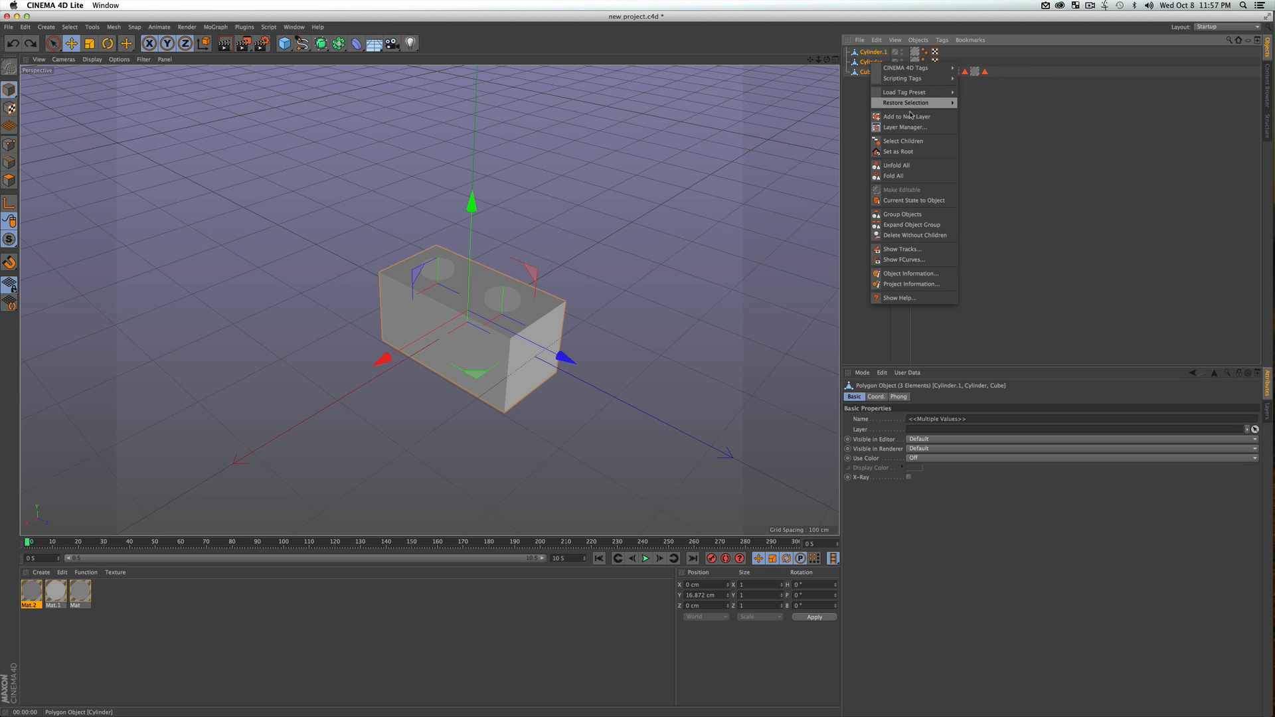
pyautogui.click(895, 215)
pyautogui.doubleClick(866, 52)
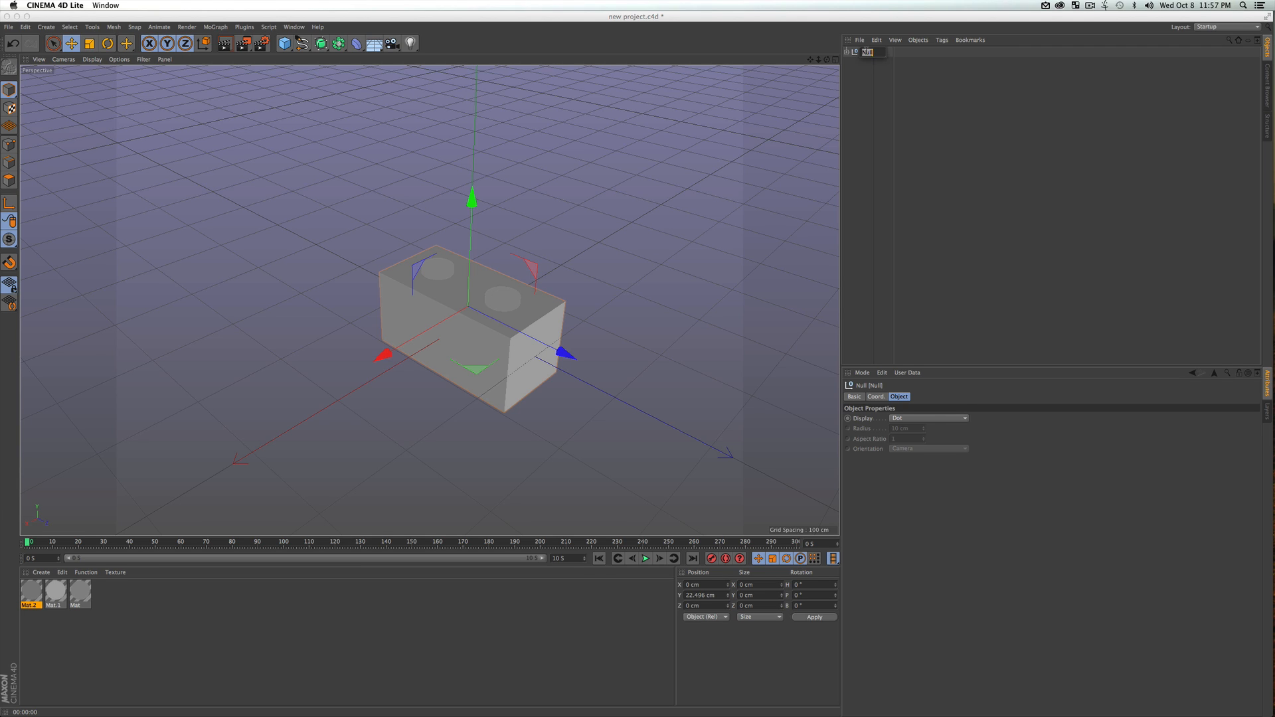
pyautogui.press('shift')
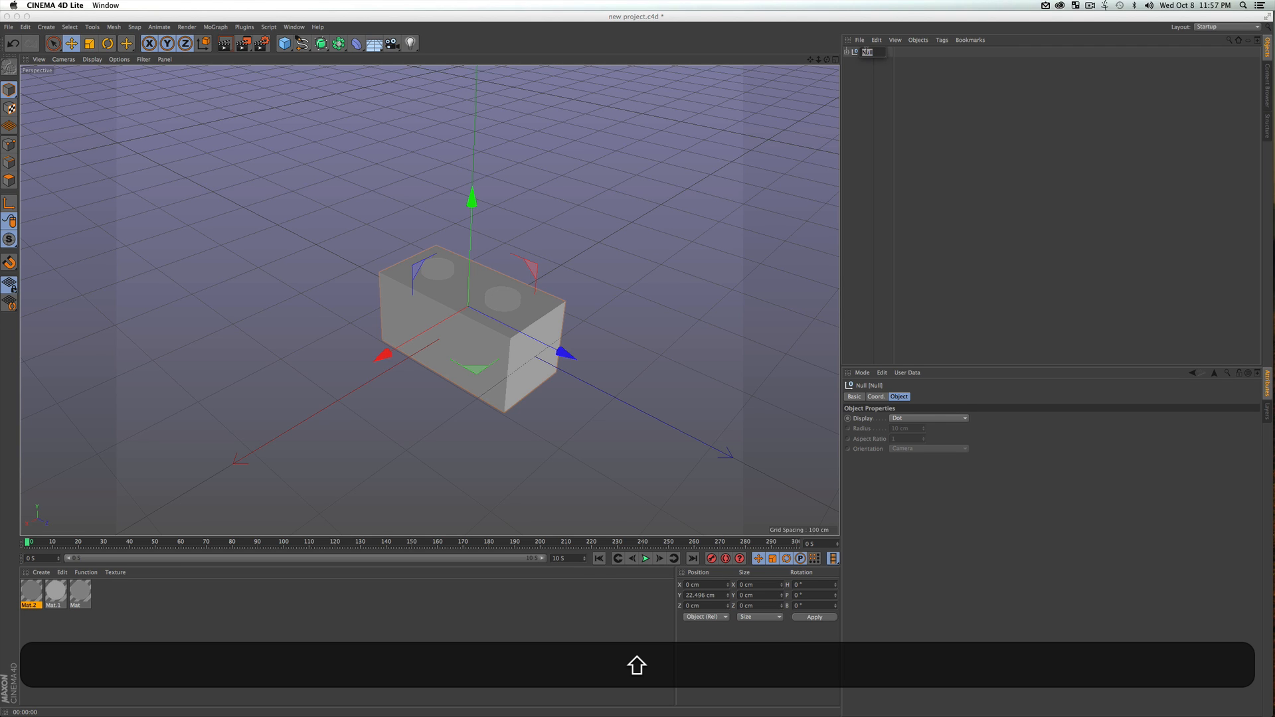
pyautogui.press('shift')
pyautogui.write('Lego Pie')
pyautogui.write('ce')
pyautogui.press('Return')
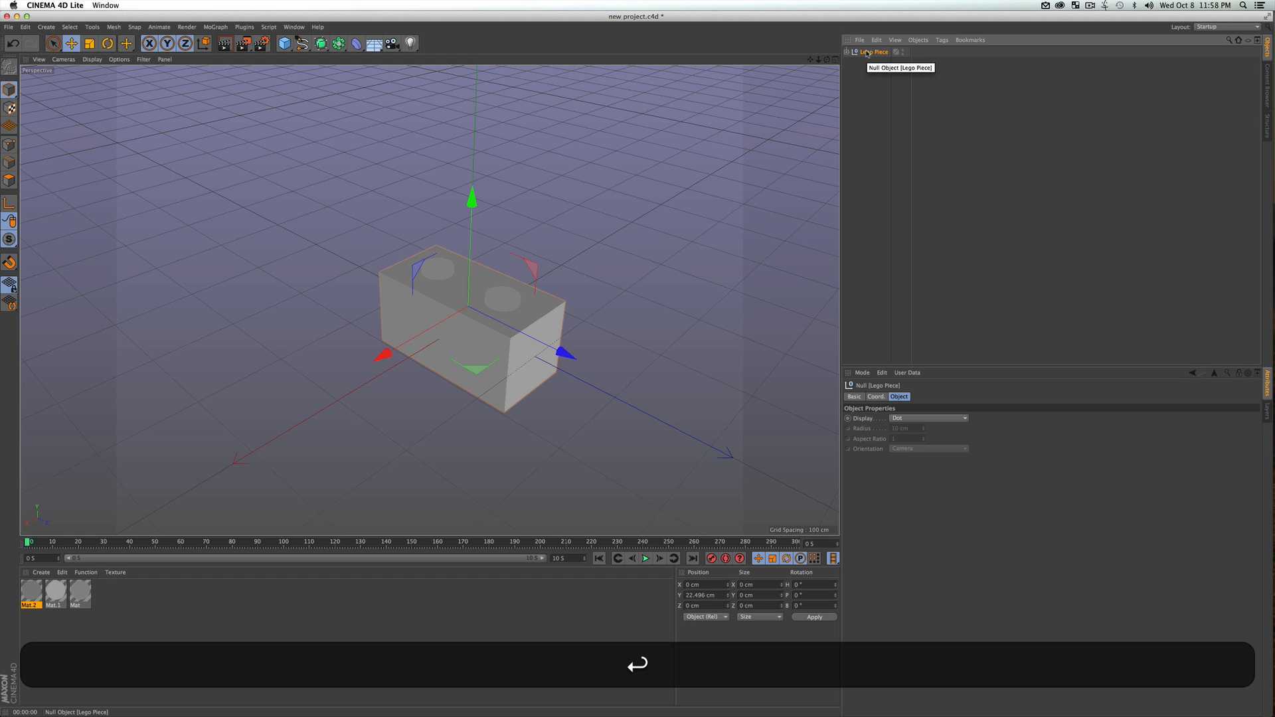
# Duplicate the Lego Piece group along the Z axis with the Move tool, placing the copy at Z 200 cm
pyautogui.click(872, 84)
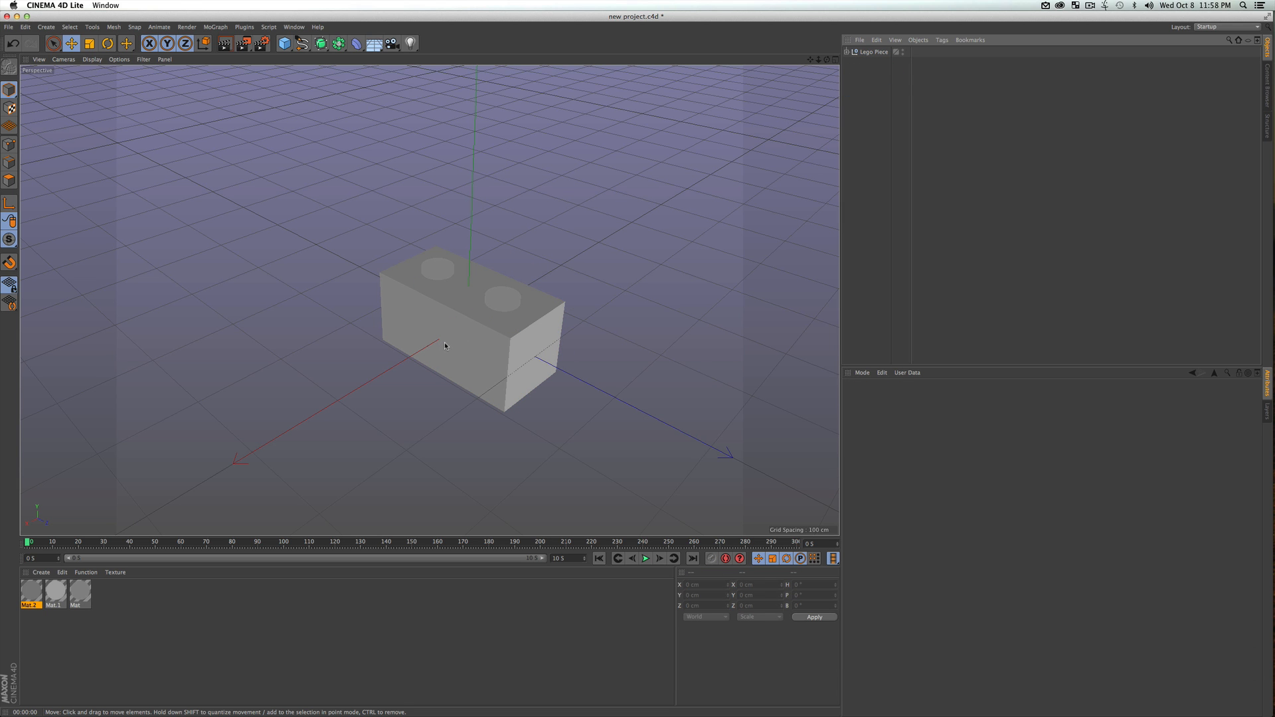
pyautogui.scroll(-5, 500, 304)
pyautogui.press('3')
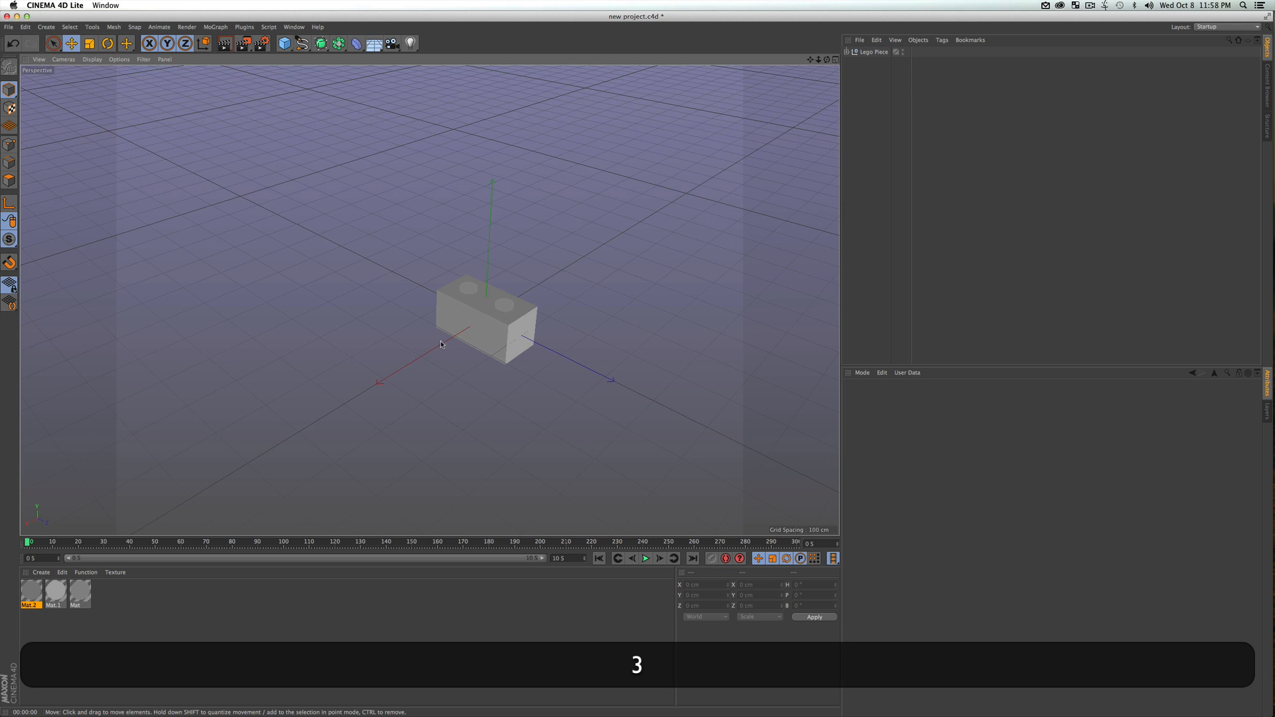
pyautogui.moveTo(446, 348); pyautogui.dragTo(429, 299)
pyautogui.press('1')
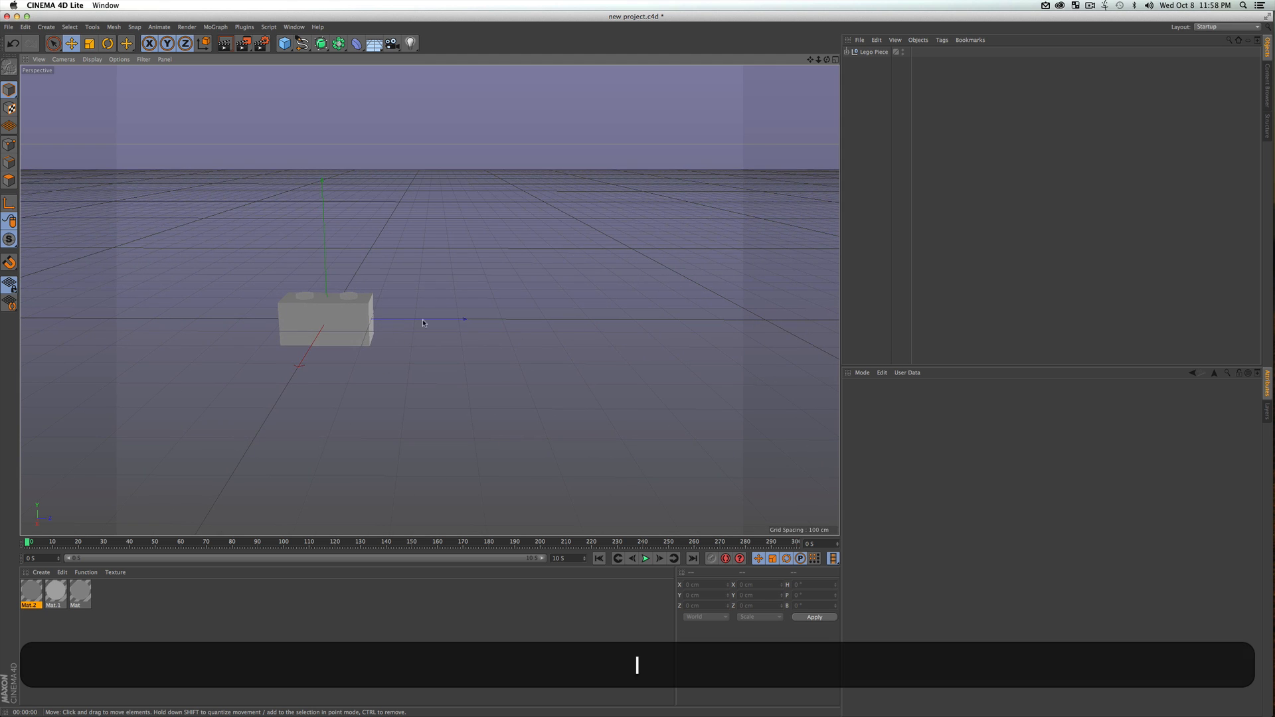
pyautogui.click(875, 52)
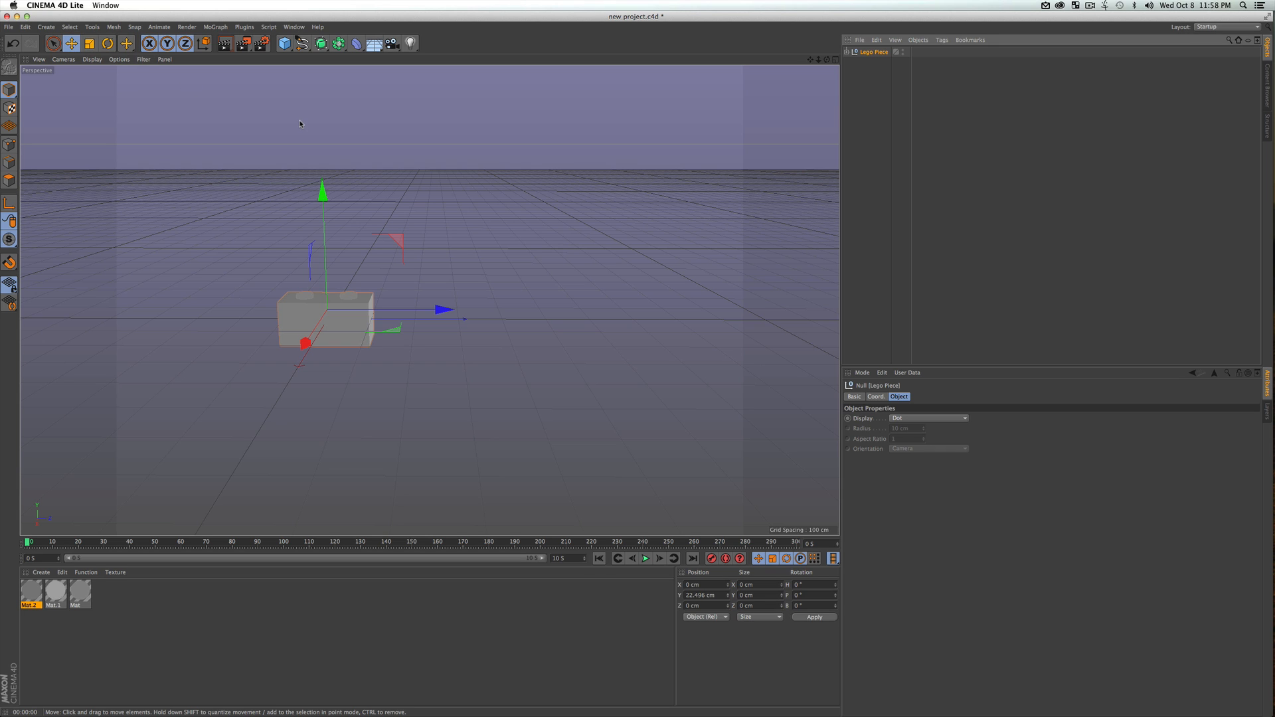
pyautogui.press('q')
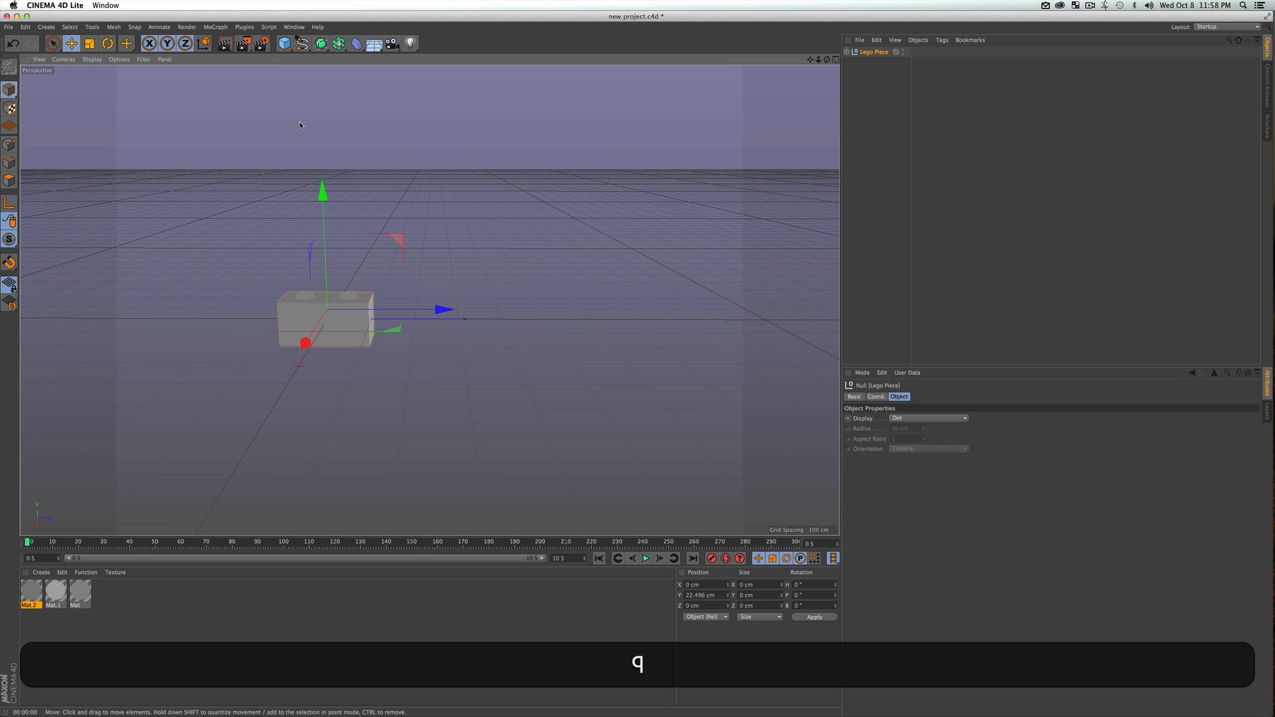
pyautogui.press('e')
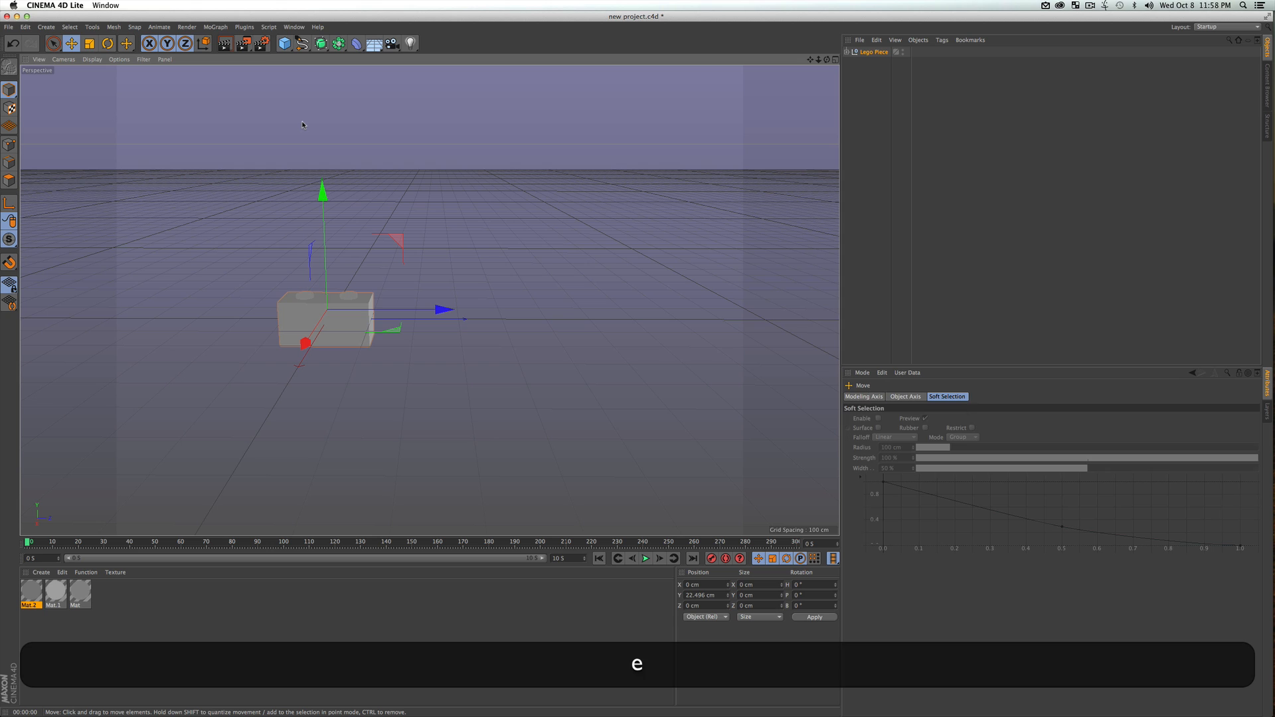
pyautogui.press('w')
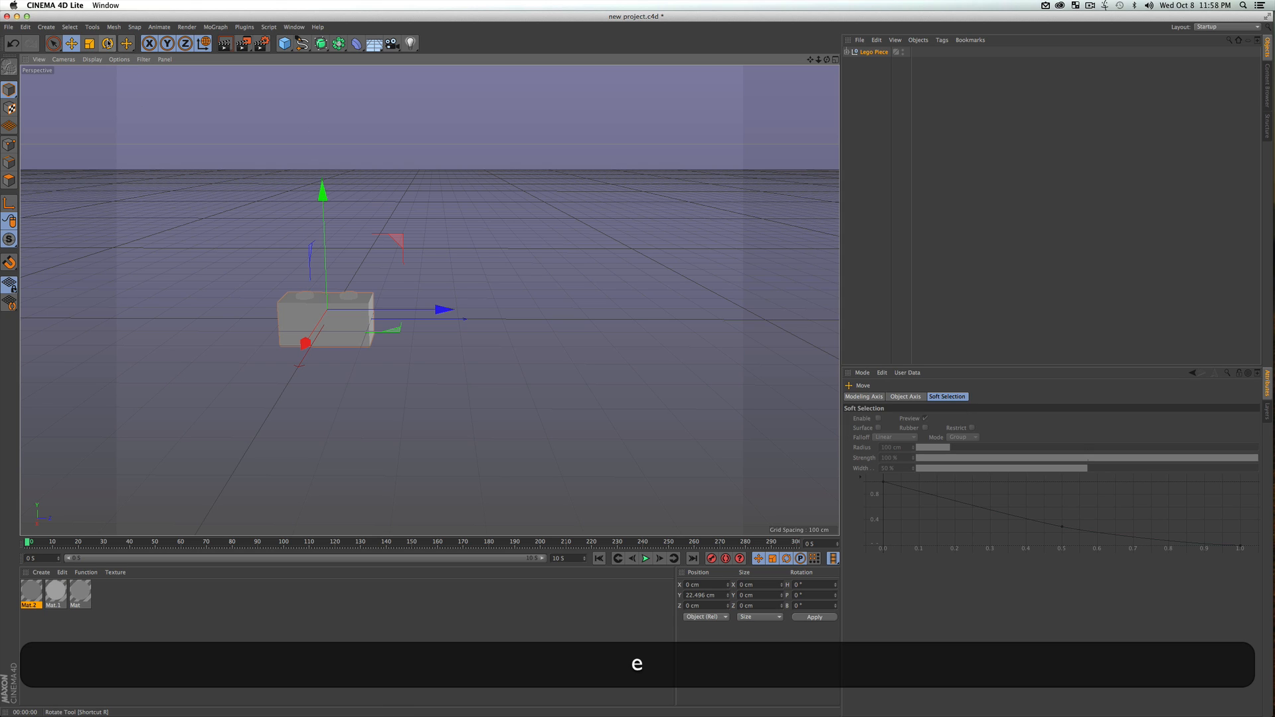
pyautogui.click(107, 43)
pyautogui.click(71, 43)
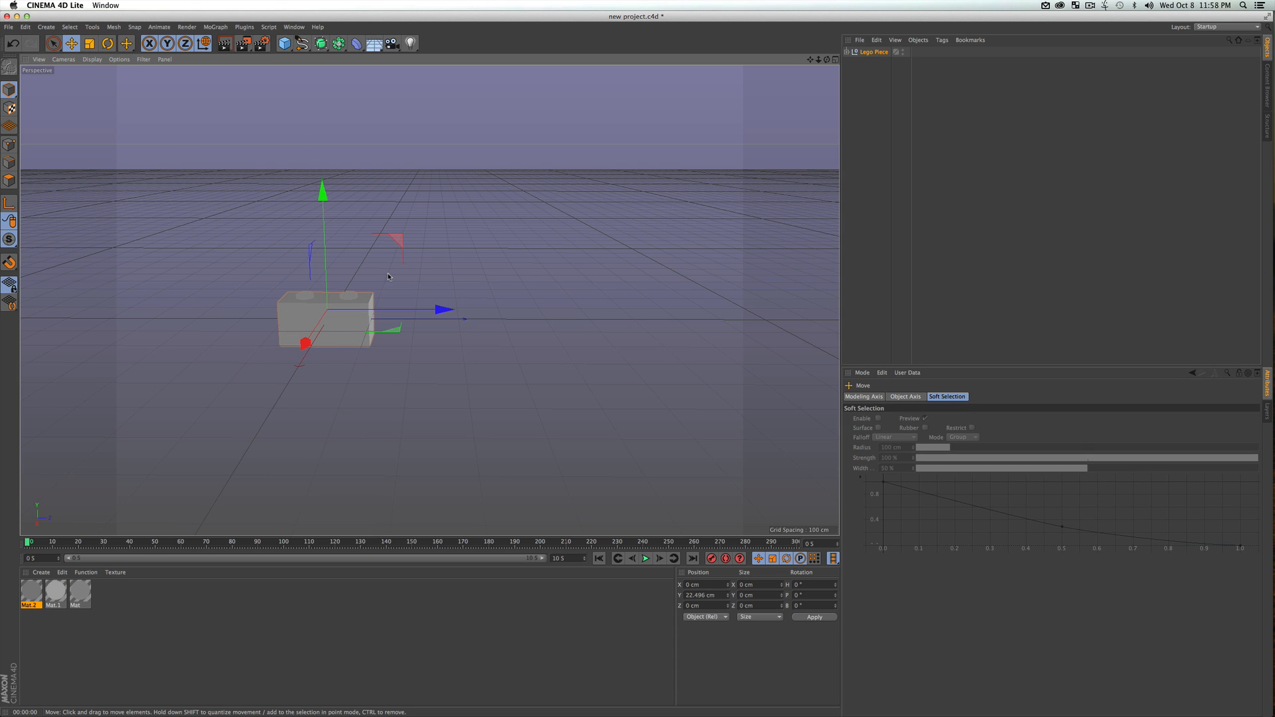
pyautogui.press('e')
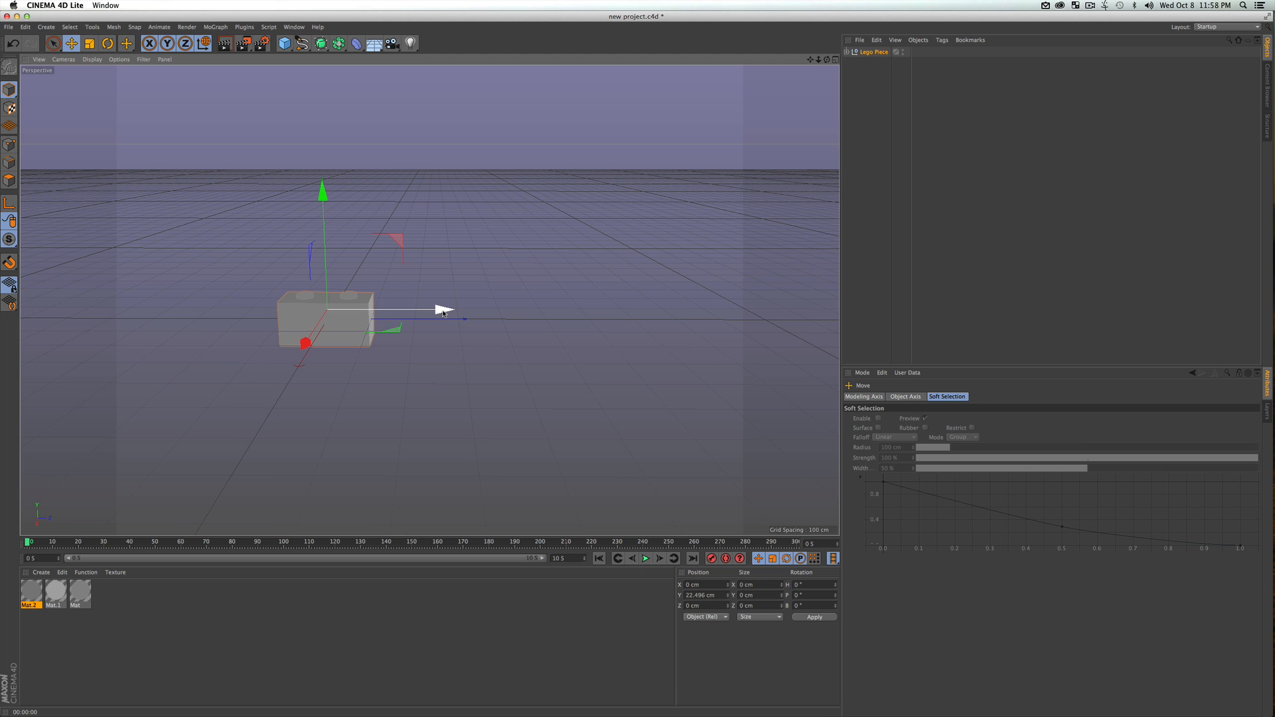
pyautogui.keyDown('super'); pyautogui.moveTo(443, 312); pyautogui.dragTo(525, 307); pyautogui.keyUp('super')
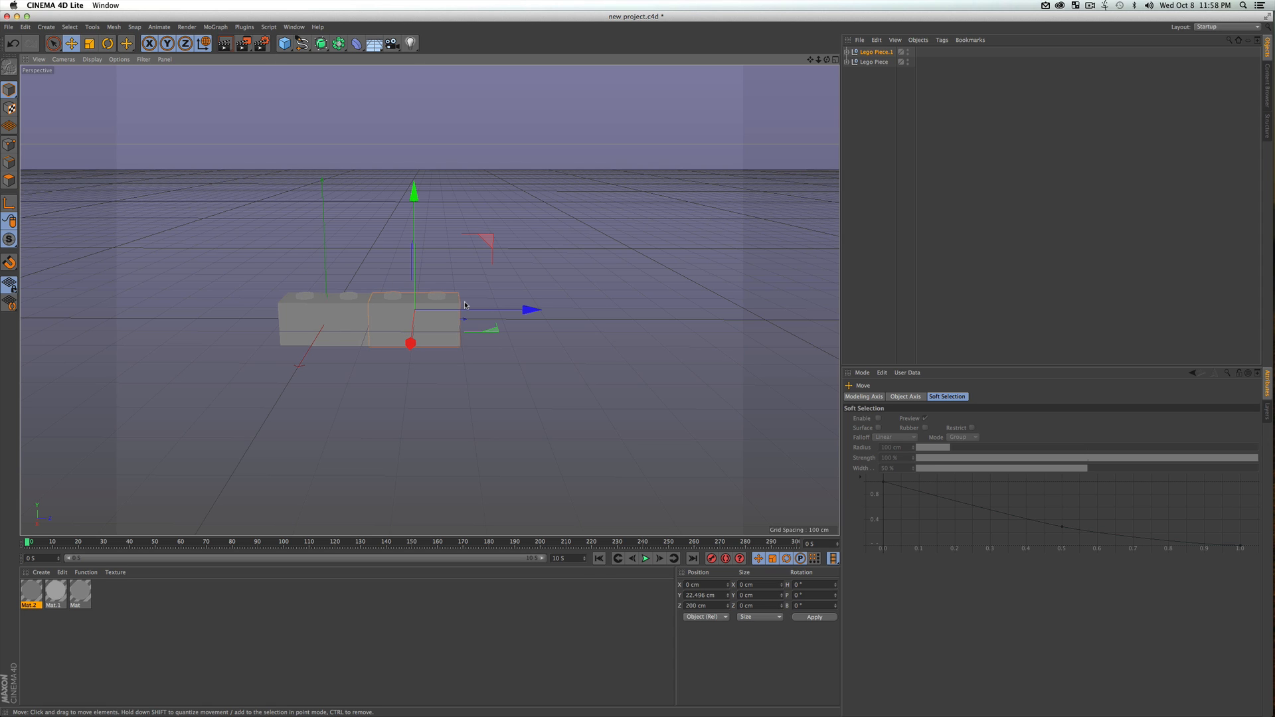
# In the Right view, move the copied brick along Z to about 201.6 cm to leave a thin gap and preview the render
pyautogui.press('F3')
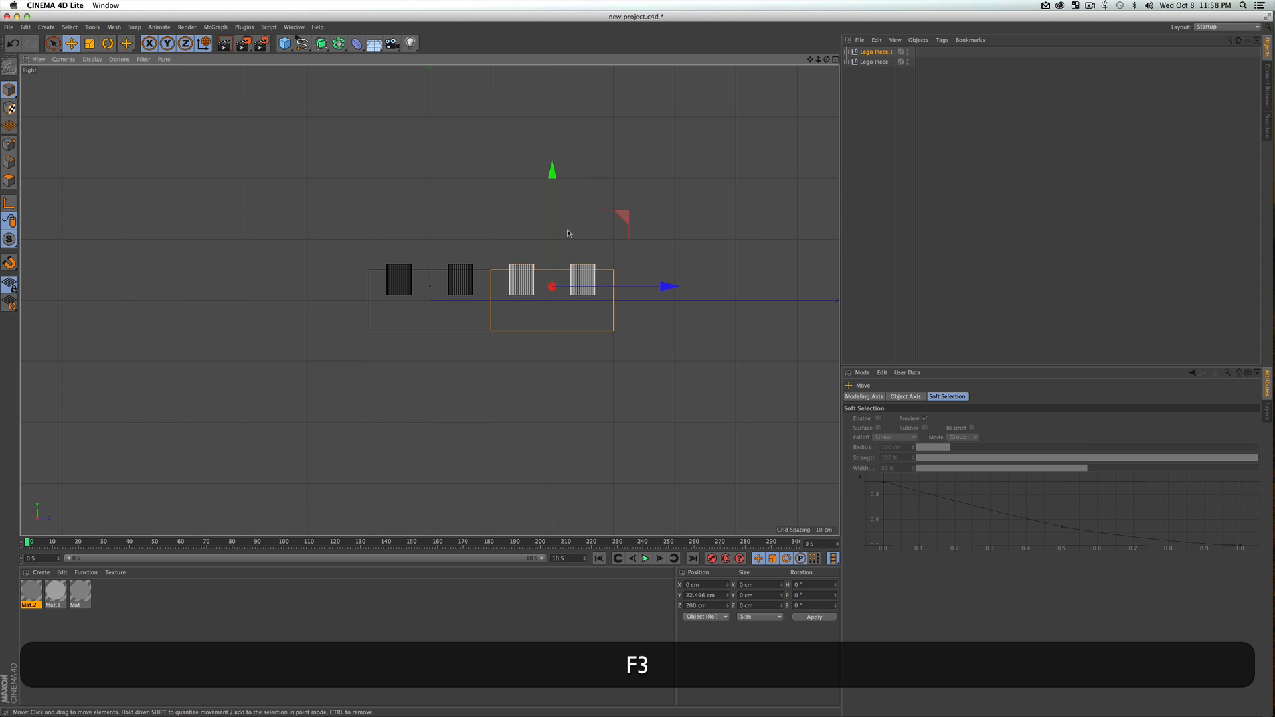
pyautogui.press('F1')
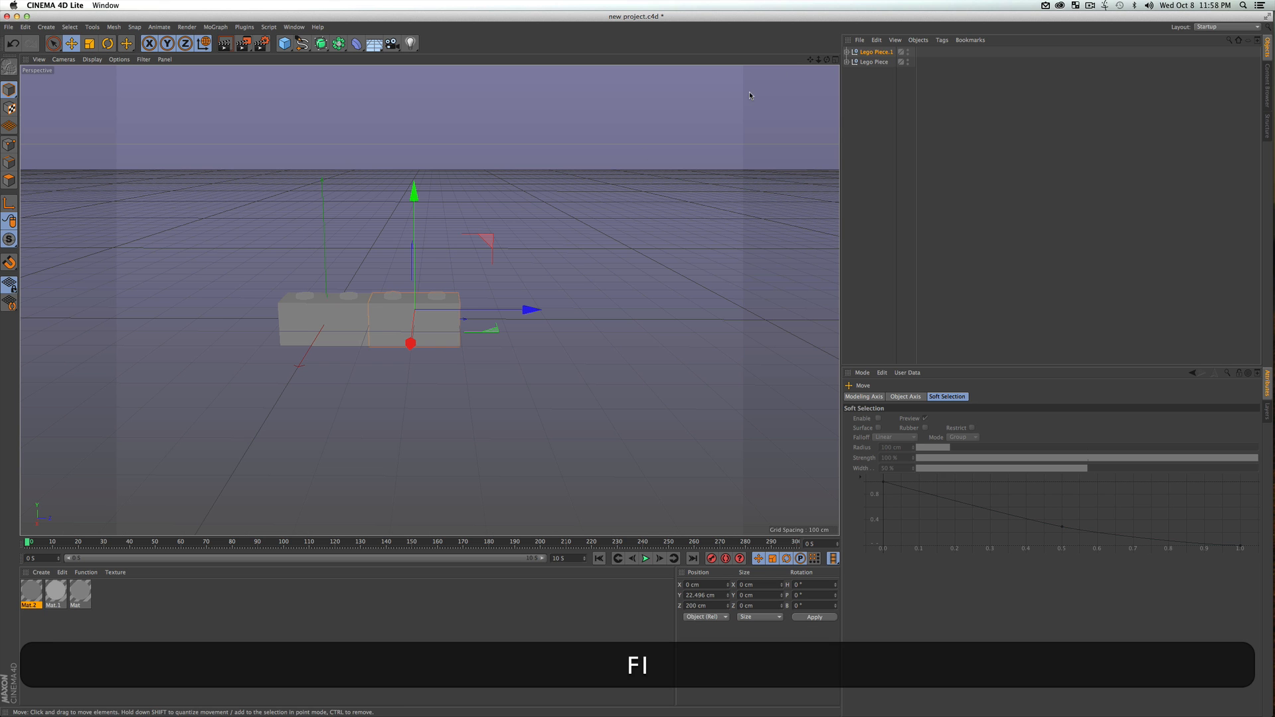
pyautogui.click(836, 60)
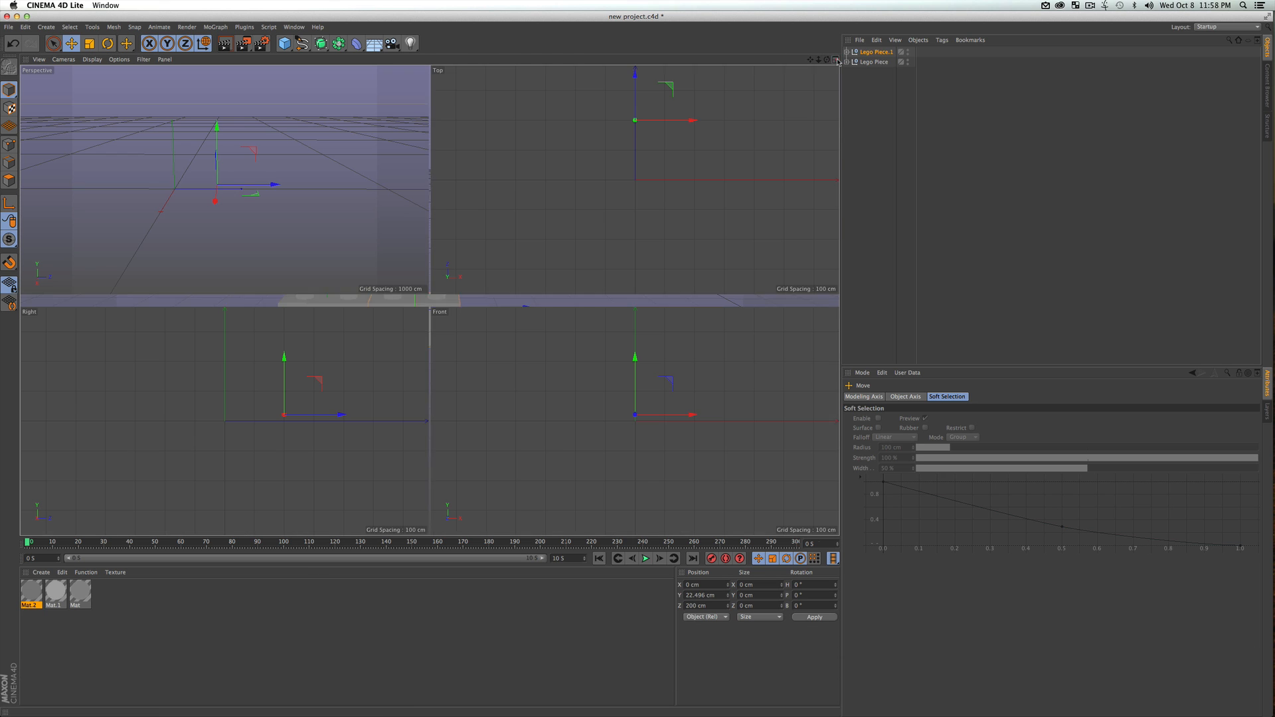
pyautogui.click(337, 346)
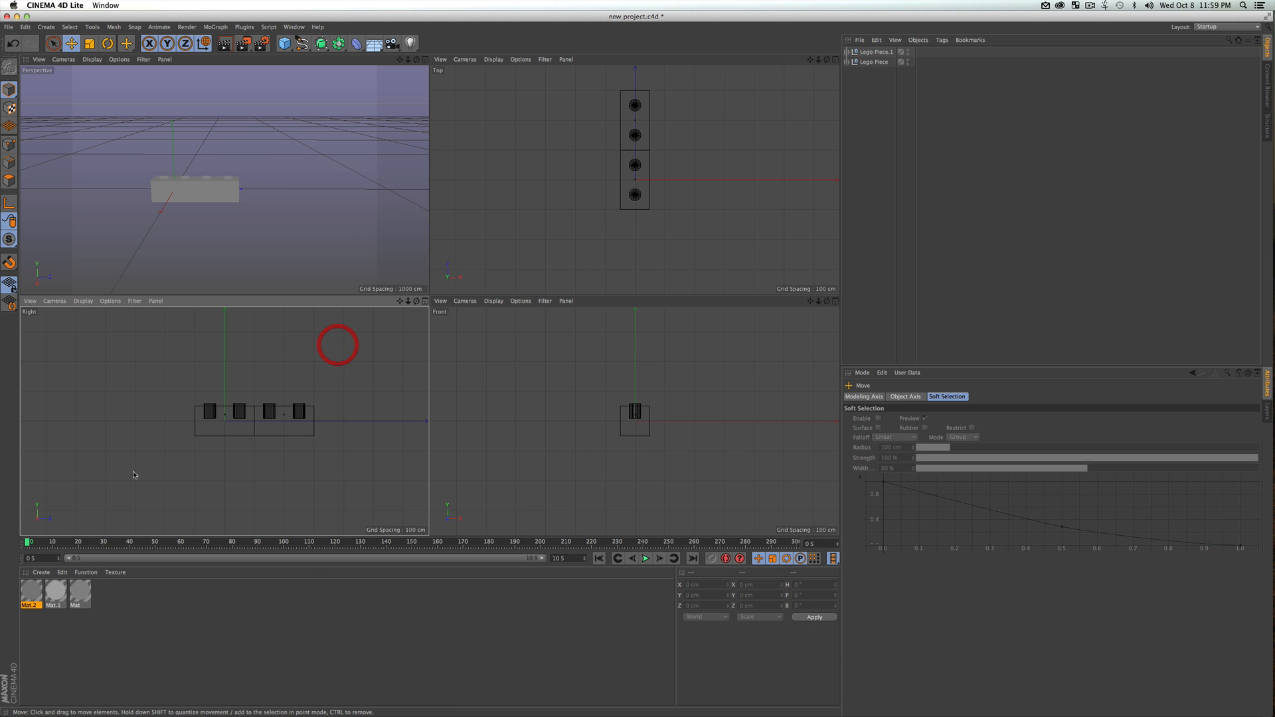
pyautogui.click(425, 302)
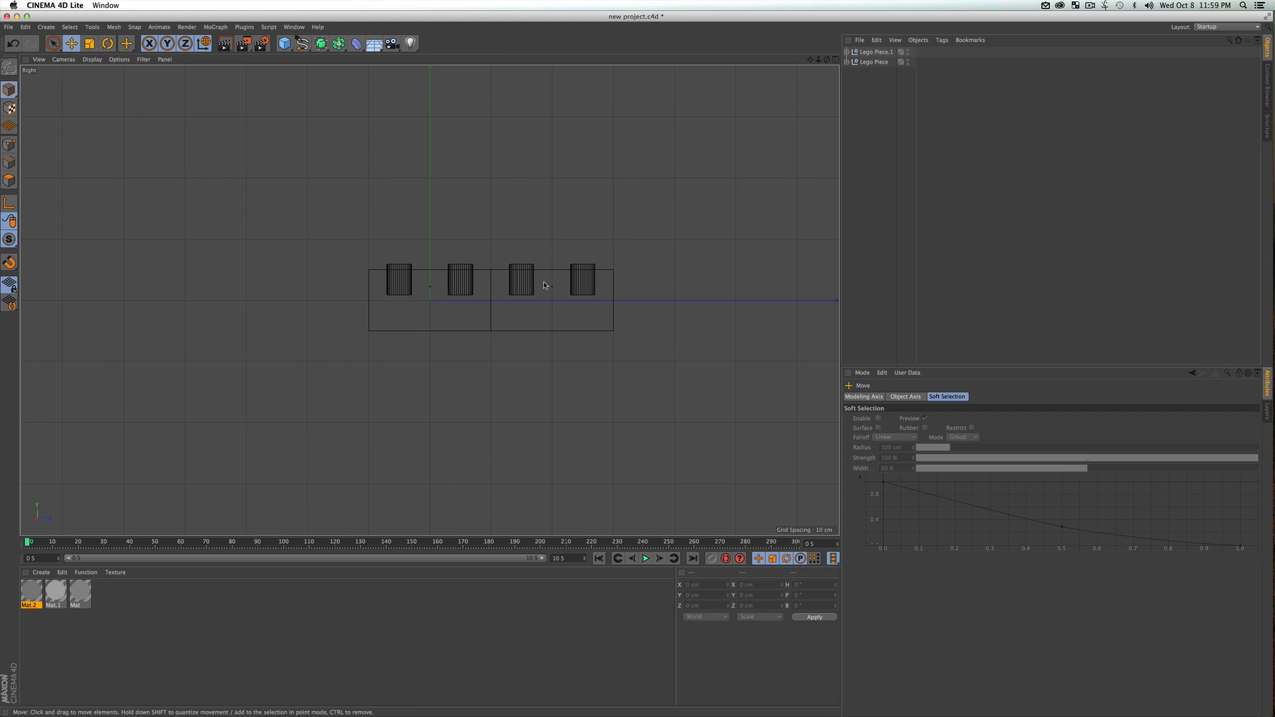
pyautogui.click(875, 52)
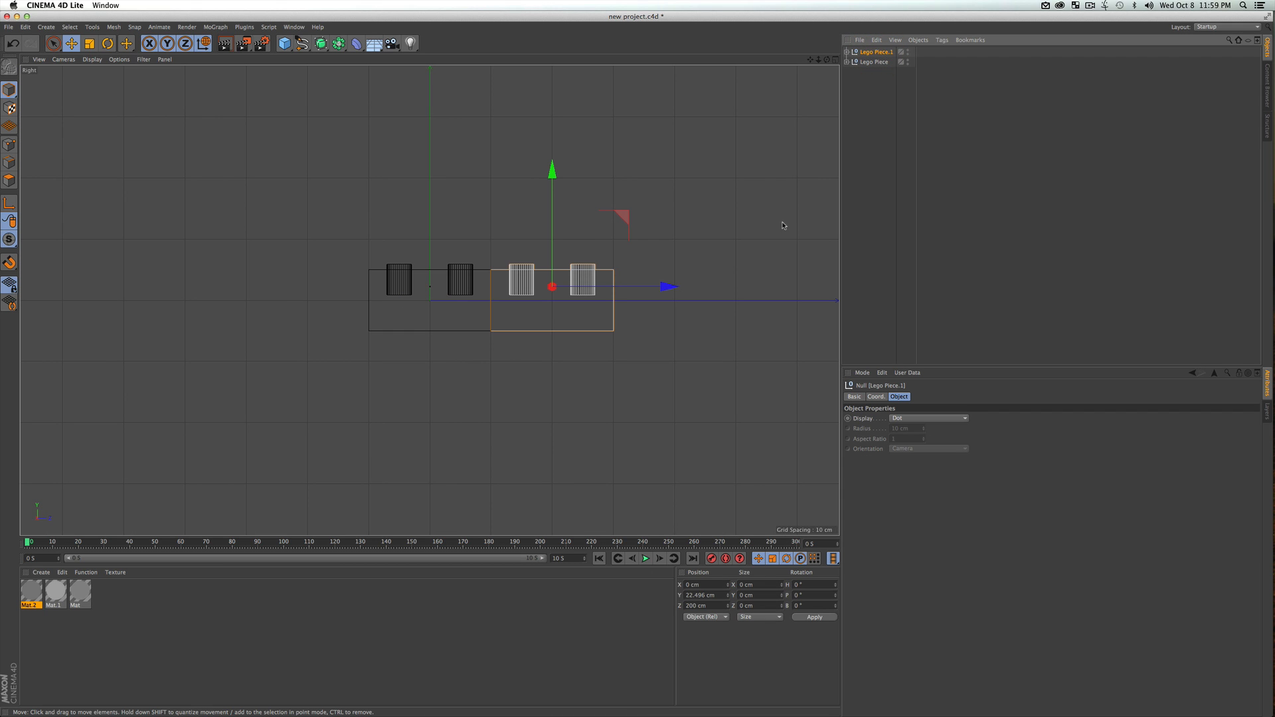
pyautogui.moveTo(668, 288); pyautogui.dragTo(668, 293)
pyautogui.press('super+r')
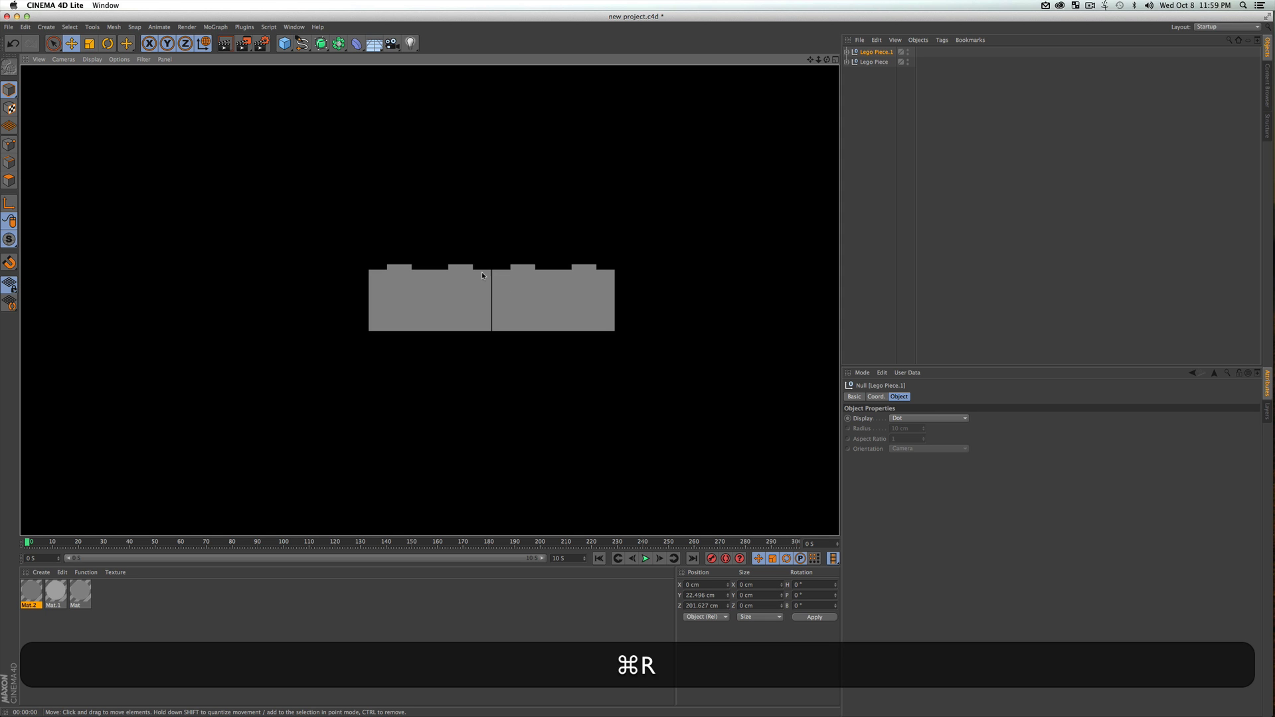
pyautogui.click(927, 184)
# Duplicate the end brick three more times along Z with thin gaps, placing the last copy at about 810 cm to form a five-brick row
pyautogui.press('1')
pyautogui.moveTo(668, 309); pyautogui.dragTo(463, 310)
pyautogui.click(463, 309)
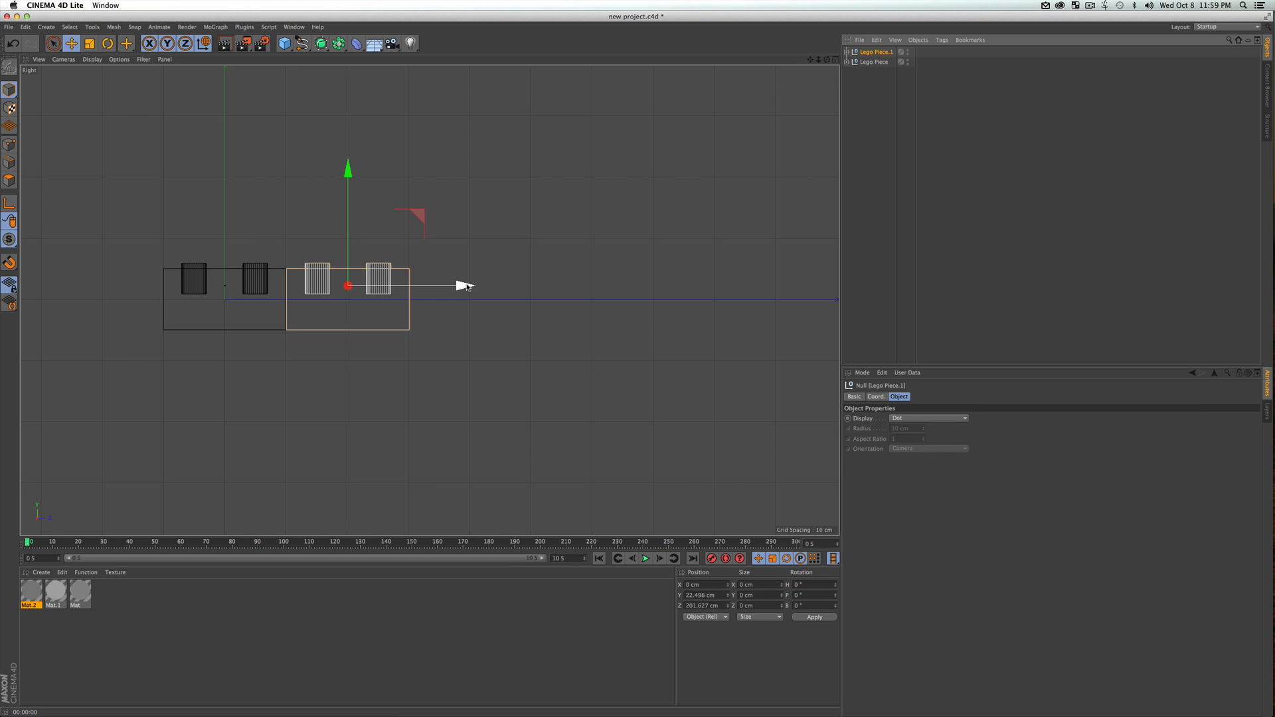
pyautogui.keyDown('super'); pyautogui.moveTo(465, 286); pyautogui.dragTo(588, 285); pyautogui.keyUp('super')
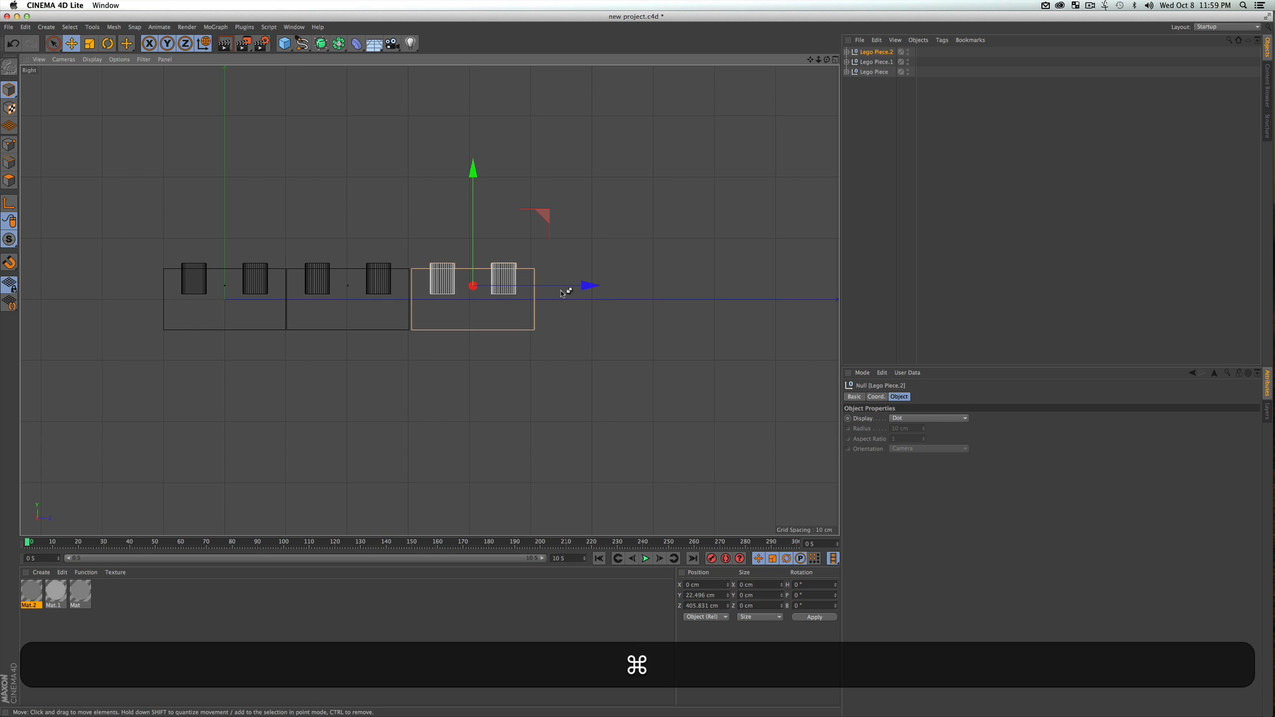
pyautogui.press('super+z')
pyautogui.keyDown('shift'); pyautogui.keyDown('super'); pyautogui.moveTo(456, 291); pyautogui.dragTo(833, 279); pyautogui.keyUp('super'); pyautogui.keyUp('shift')
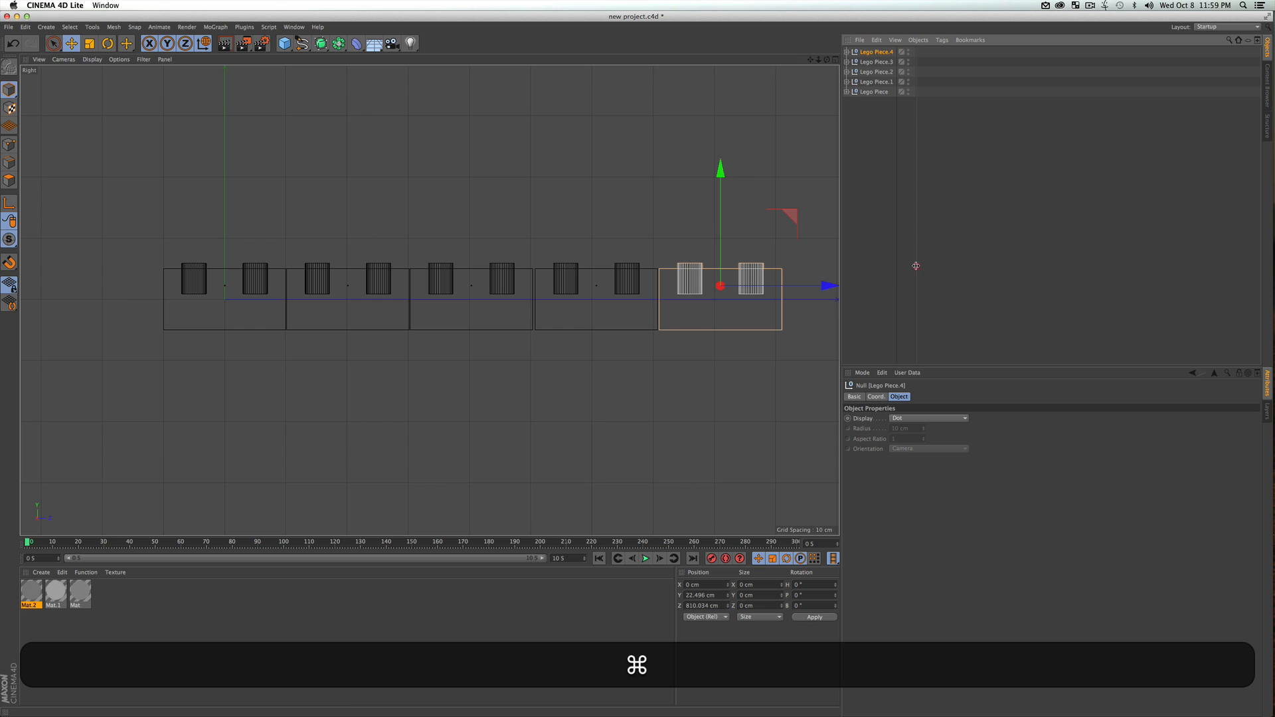
# Preview the render of the five-brick row in the Perspective view and examine the gaps from a raised angle
pyautogui.click(390, 154)
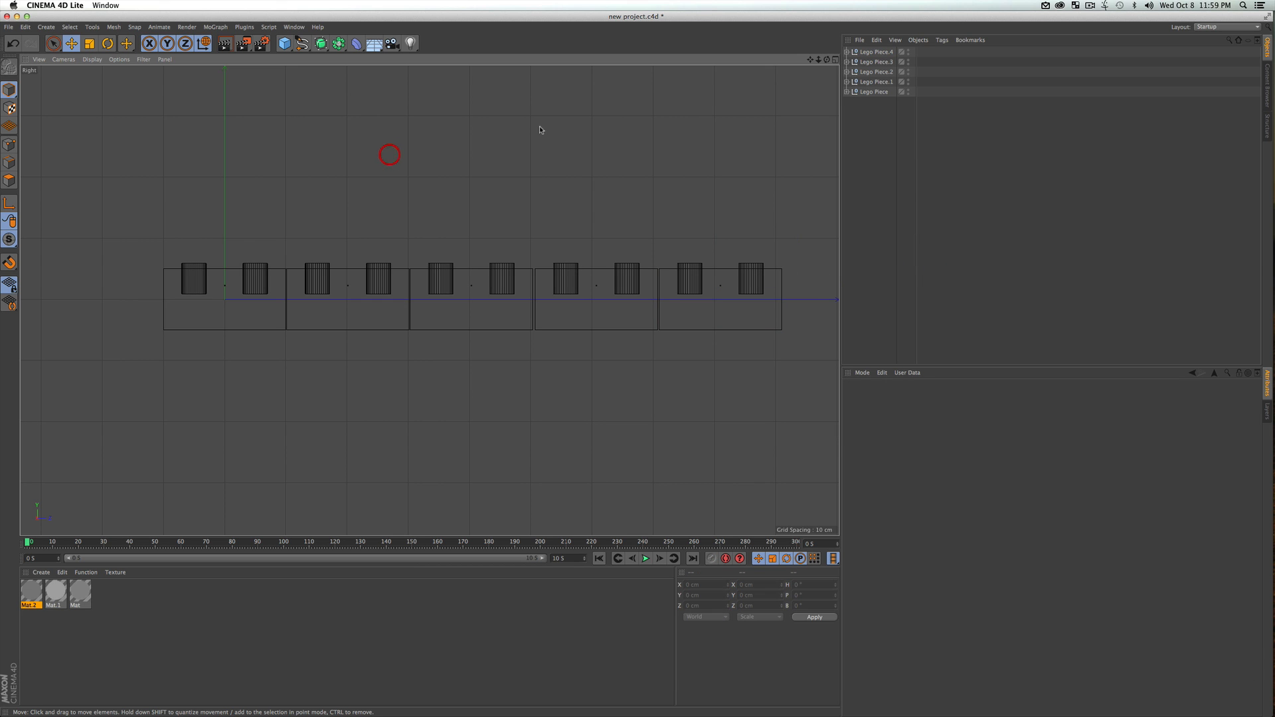
pyautogui.press('F1')
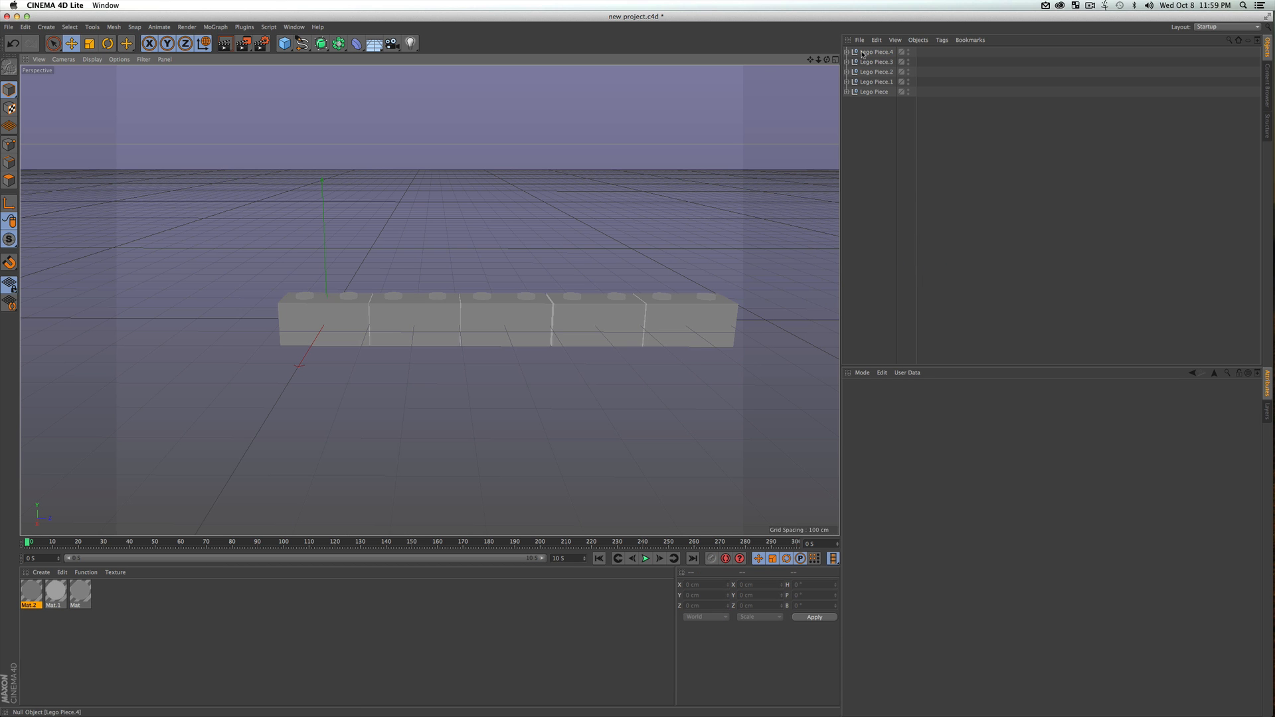
pyautogui.click(835, 60)
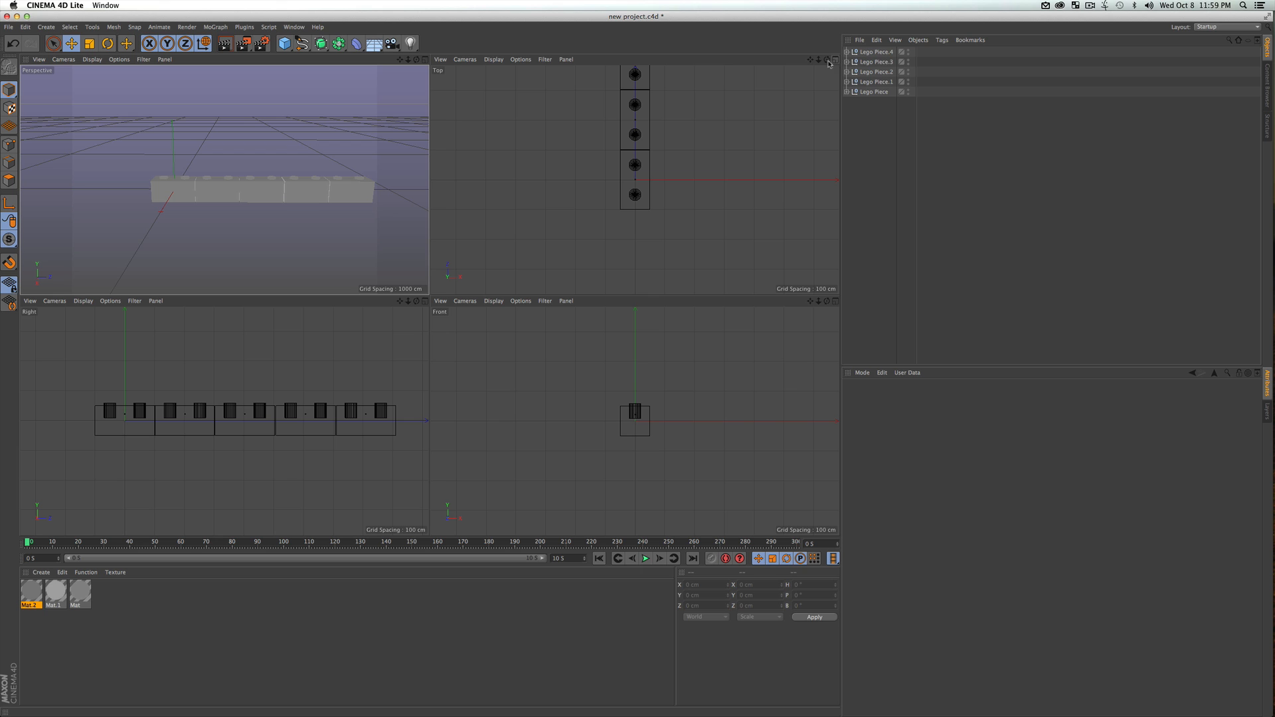
pyautogui.click(425, 59)
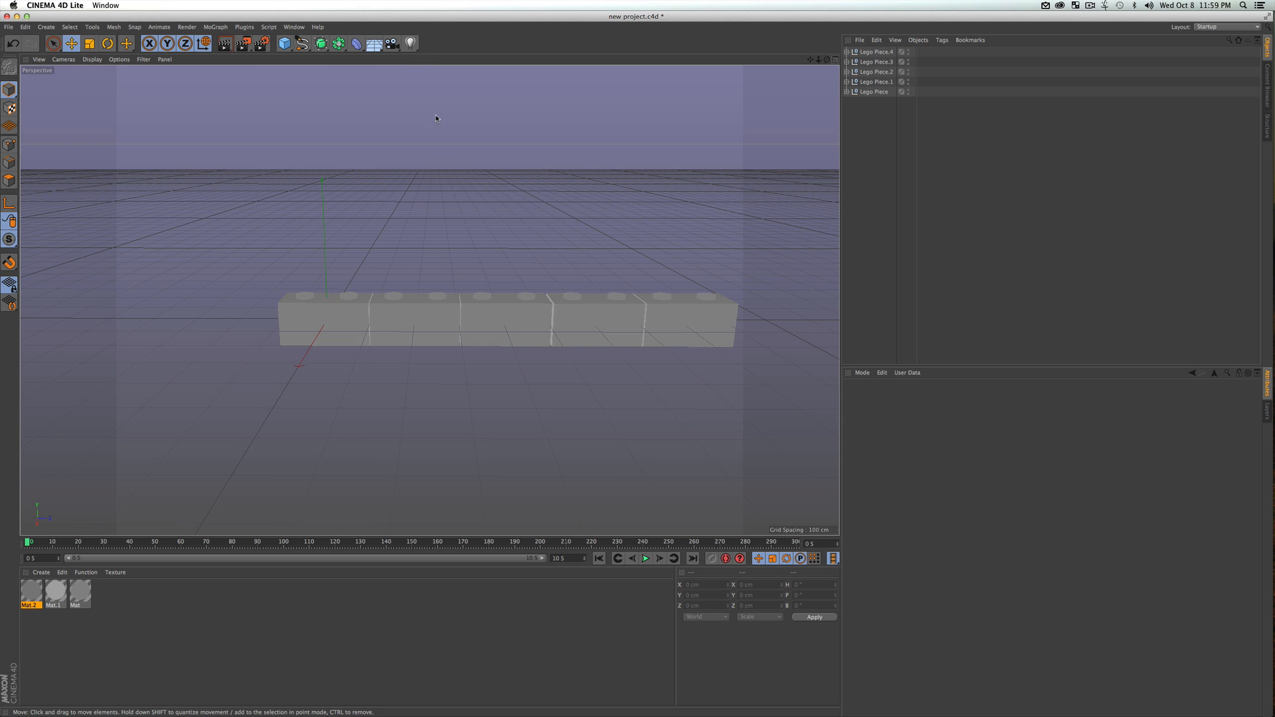
pyautogui.press('super+r')
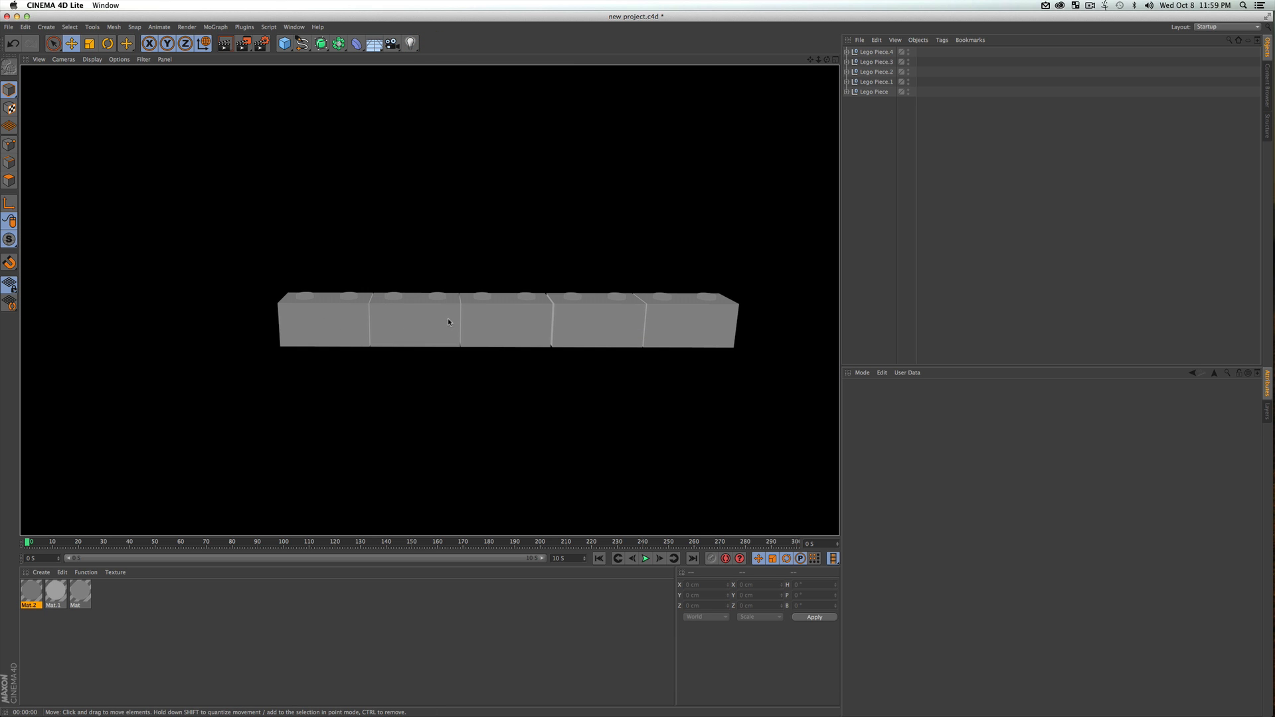
pyautogui.click(917, 279)
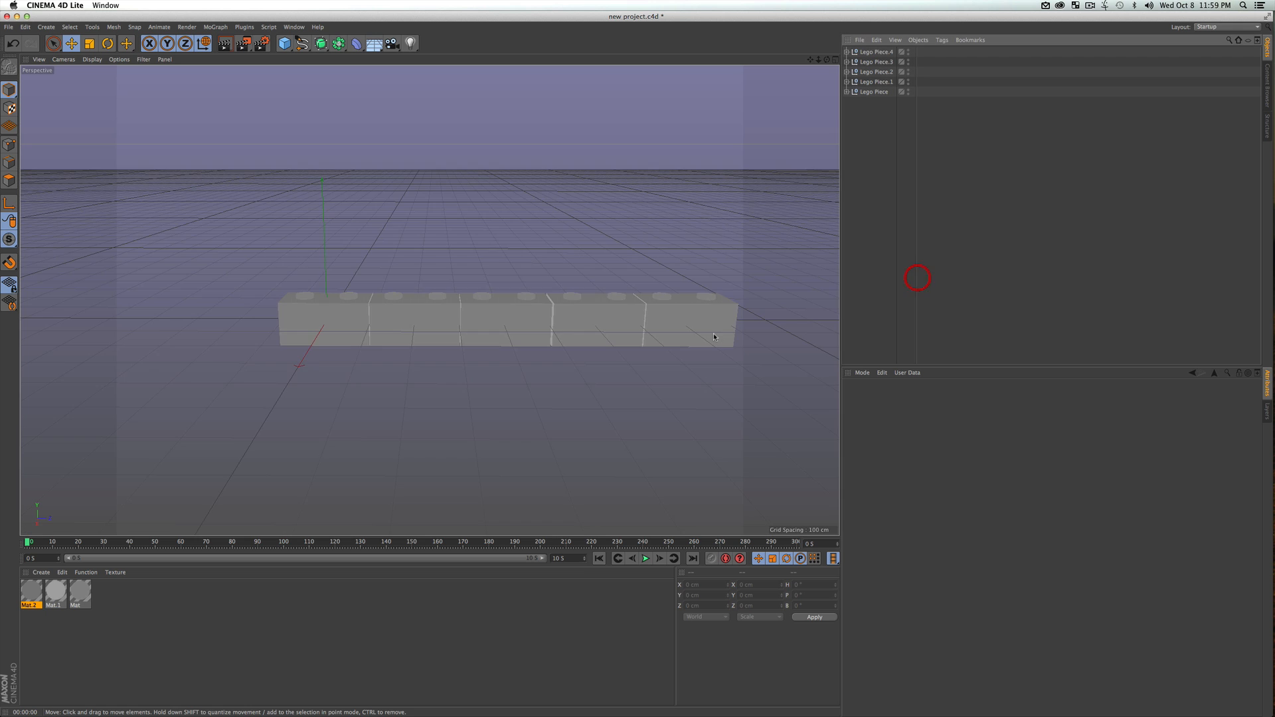
pyautogui.press('3')
pyautogui.moveTo(671, 312); pyautogui.dragTo(643, 333)
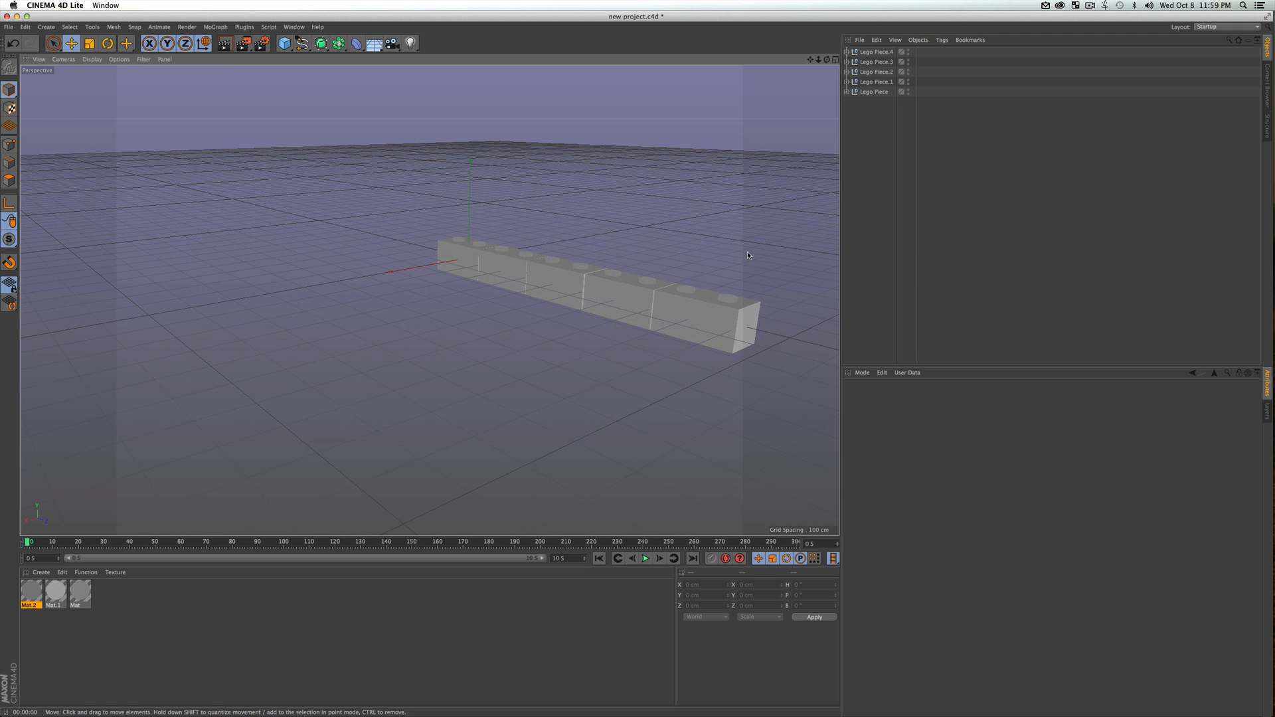
pyautogui.press('F1')
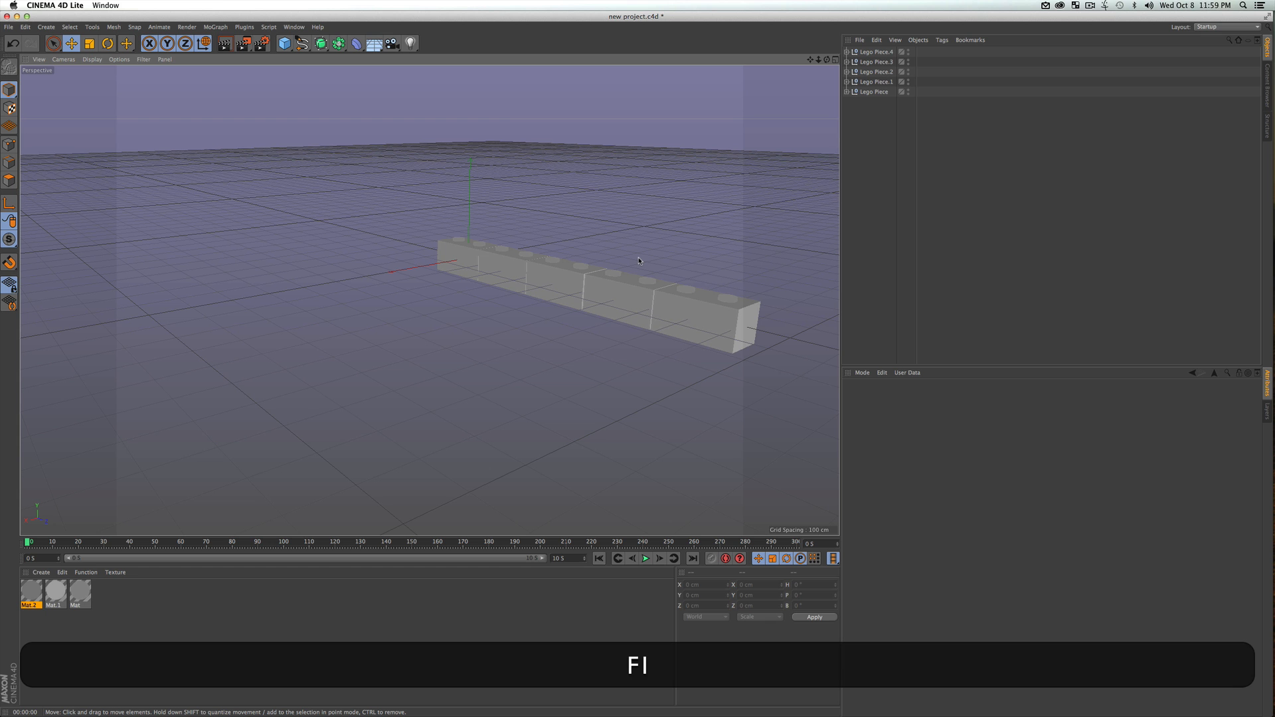
pyautogui.press('1')
pyautogui.moveTo(627, 298); pyautogui.dragTo(472, 334)
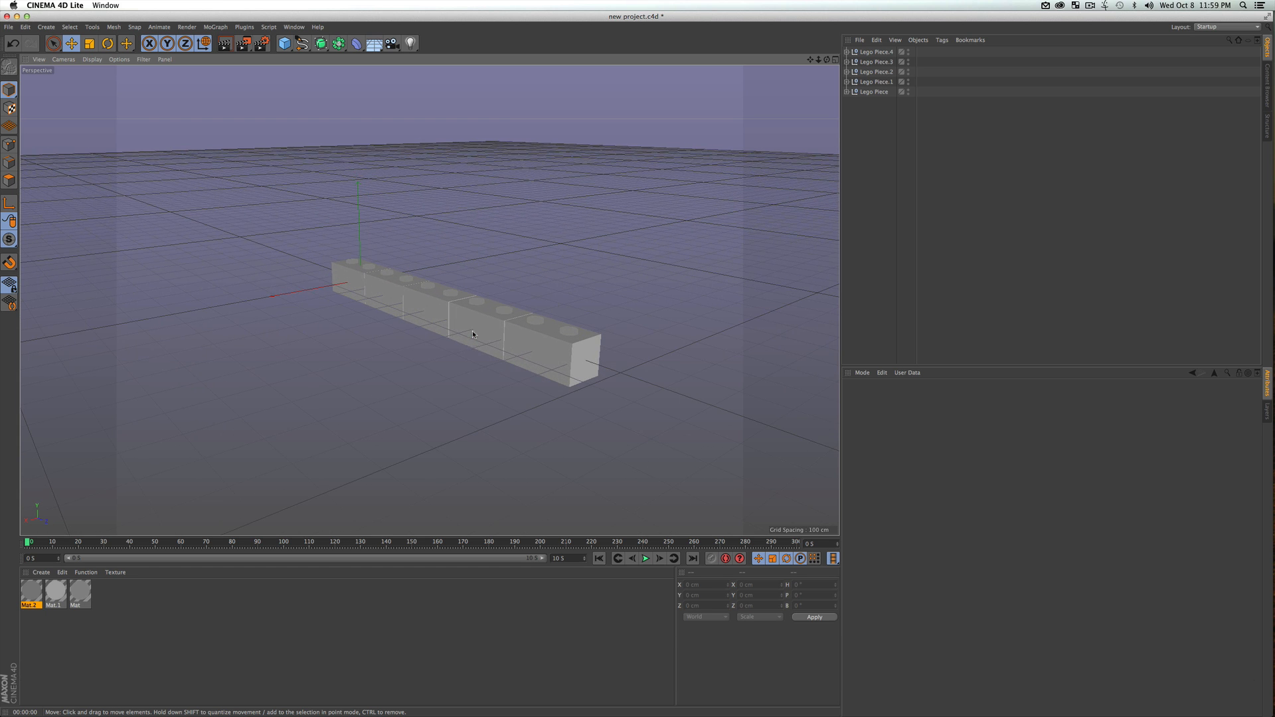
pyautogui.press('3')
pyautogui.moveTo(565, 296); pyautogui.dragTo(490, 312)
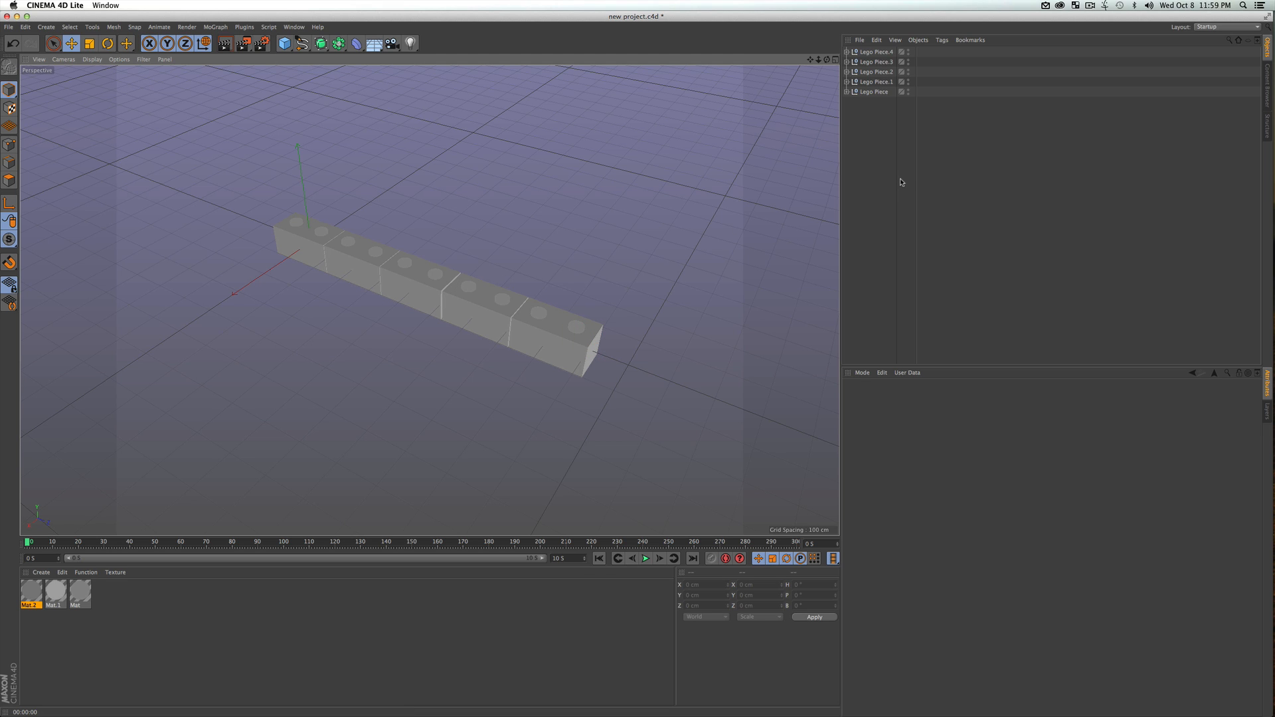
# In the Right view, select all five bricks and duplicate the row upward along Y to about 123 cm
pyautogui.press('F3')
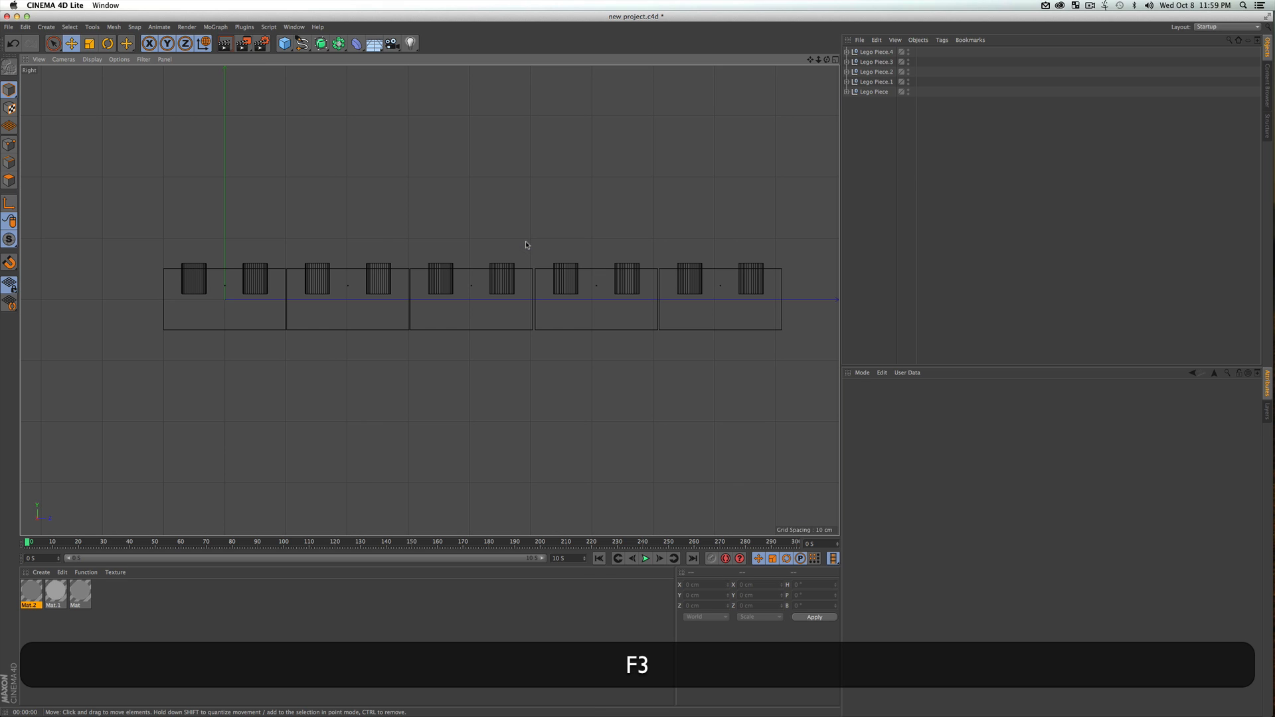
pyautogui.click(835, 61)
pyautogui.click(835, 60)
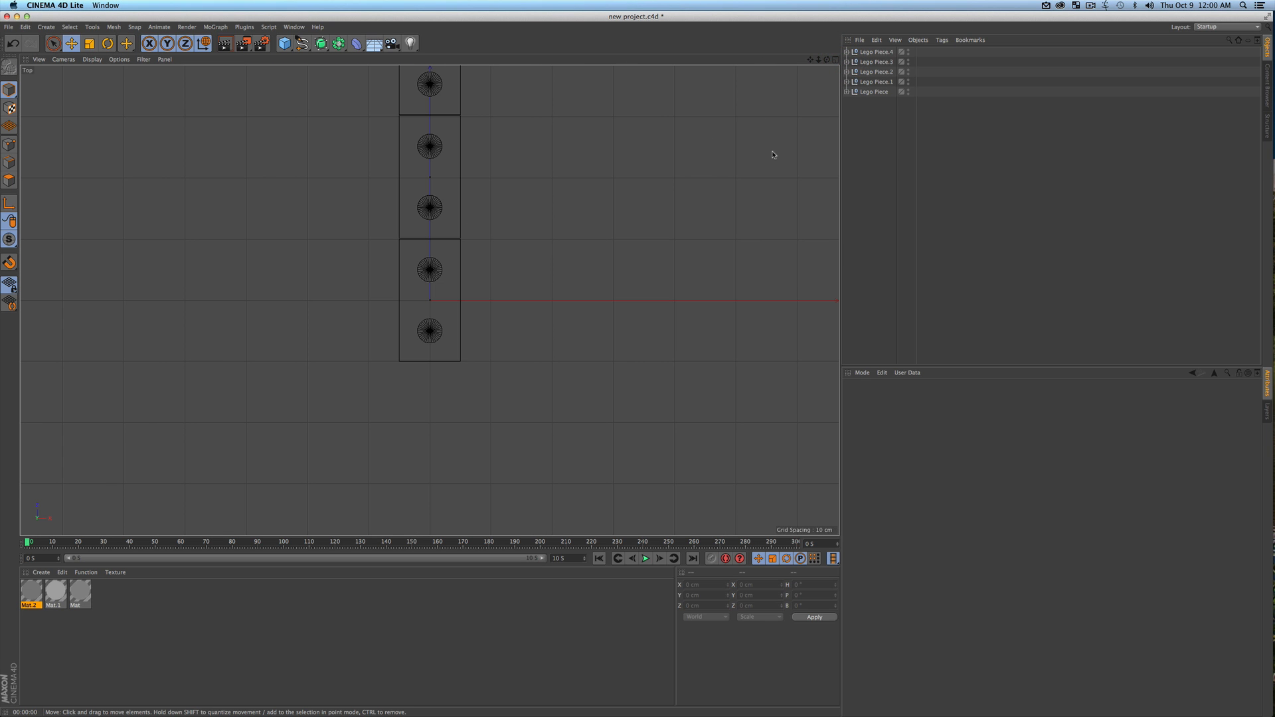
pyautogui.press('F3')
pyautogui.press('1')
pyautogui.moveTo(536, 311); pyautogui.dragTo(487, 312)
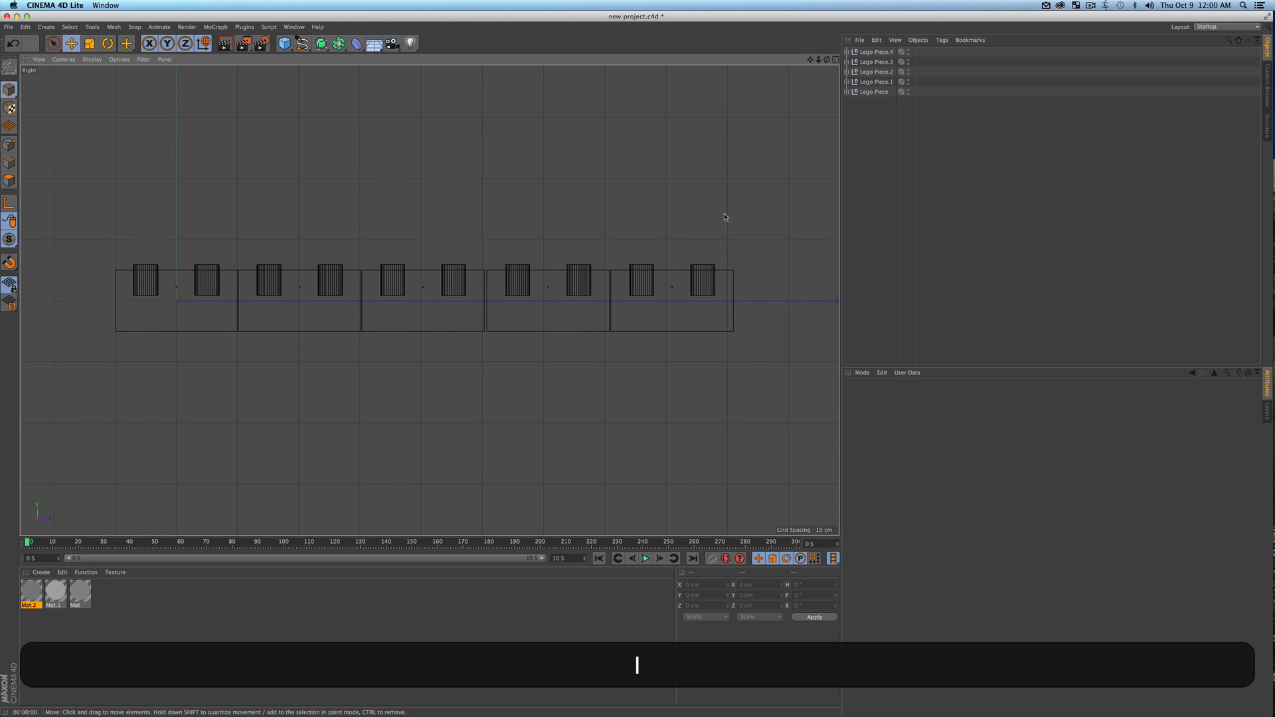
pyautogui.click(893, 119)
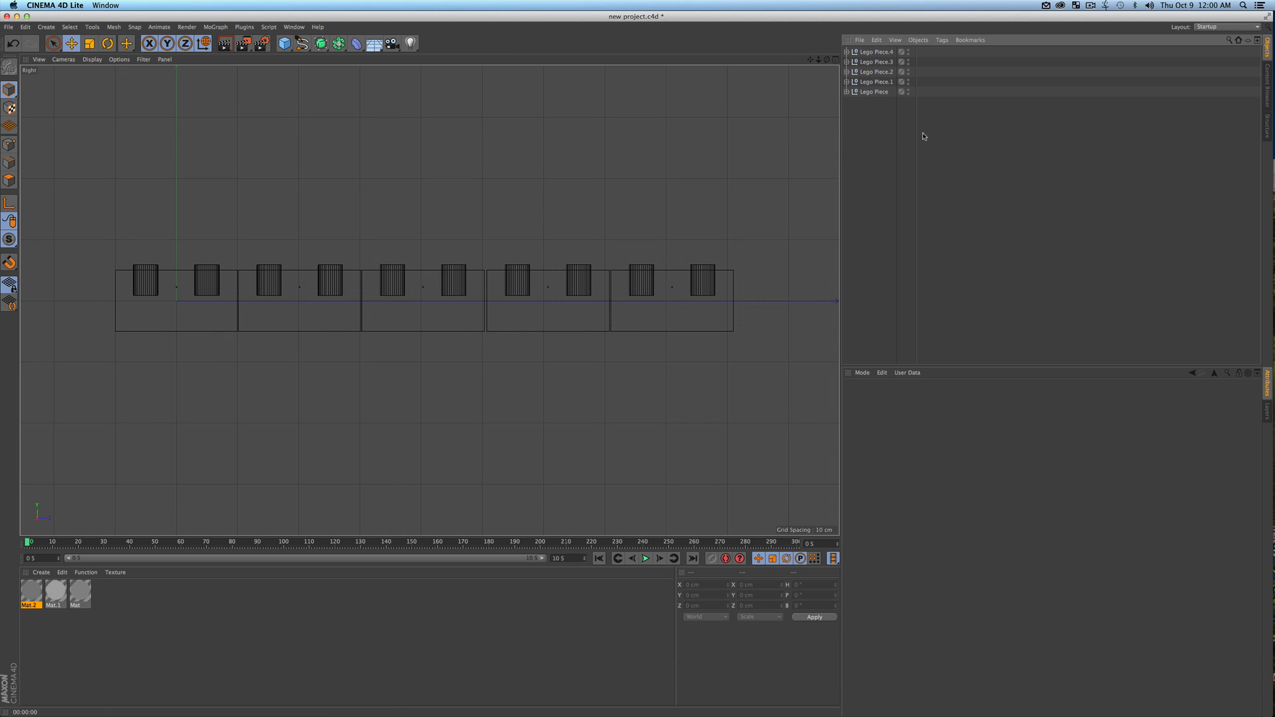
pyautogui.moveTo(879, 132); pyautogui.dragTo(874, 28)
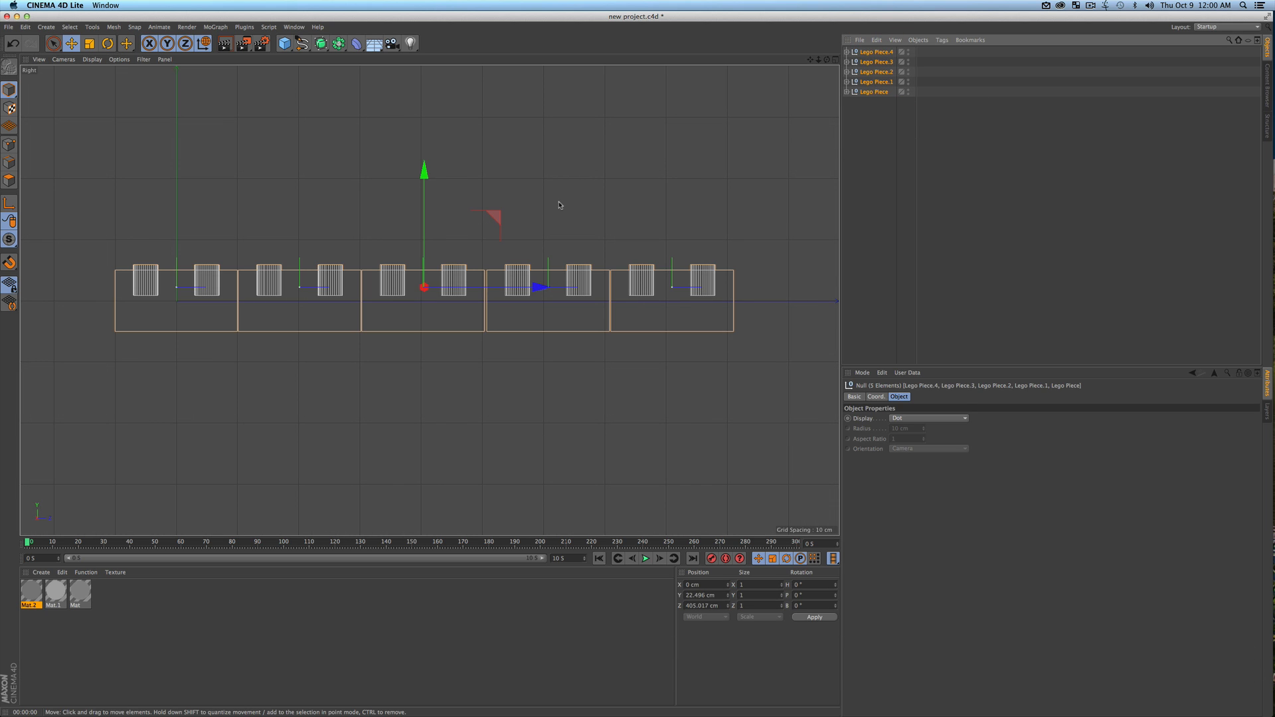
pyautogui.press('e')
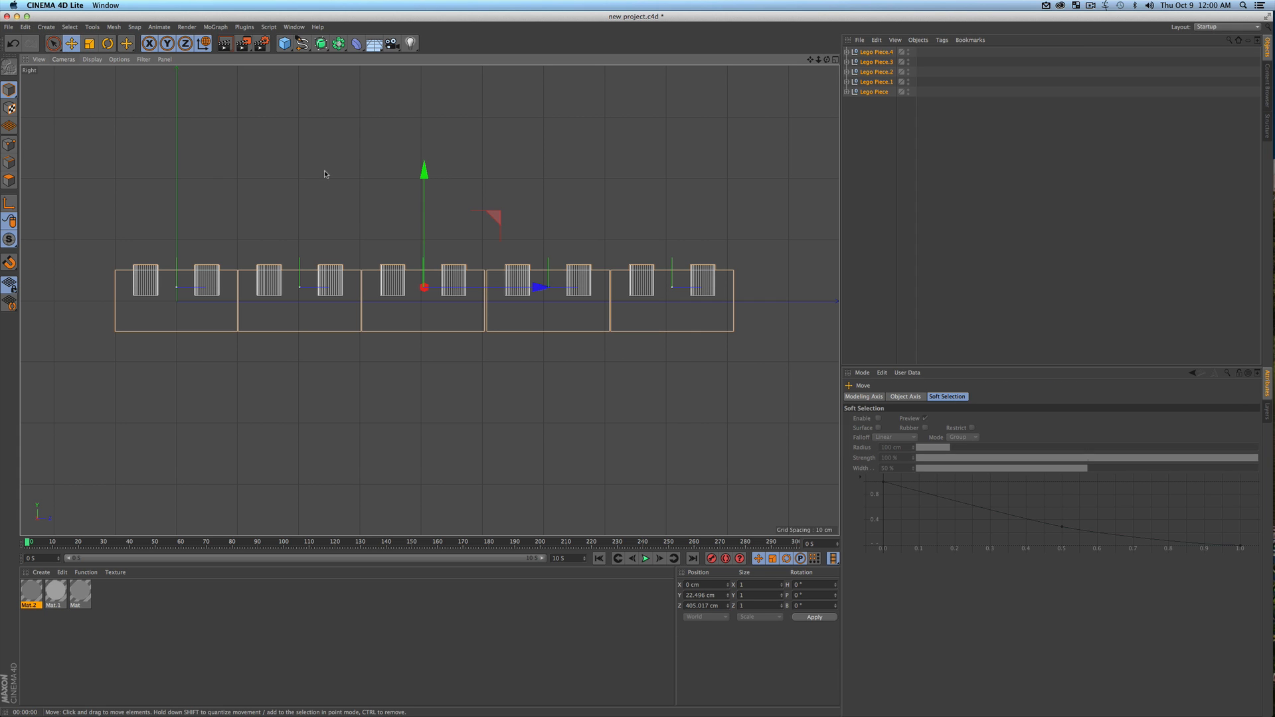
pyautogui.keyDown('super'); pyautogui.moveTo(424, 233); pyautogui.dragTo(421, 171); pyautogui.keyUp('super')
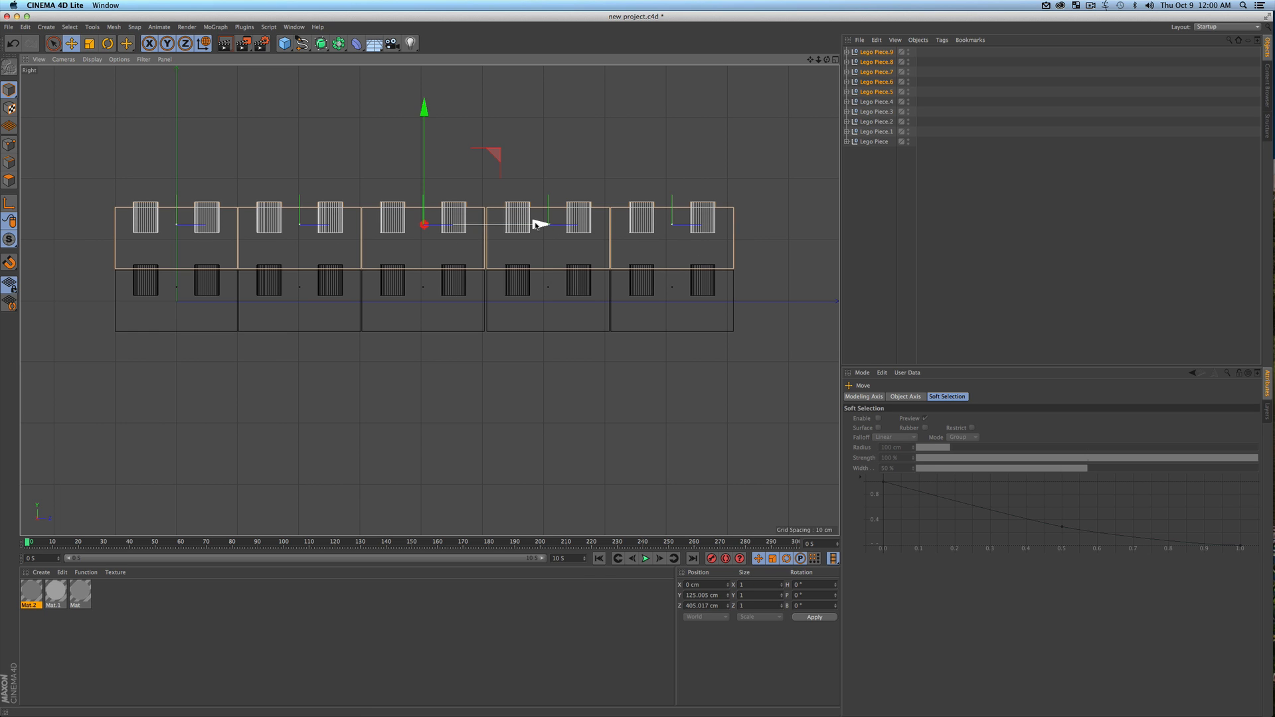
# Shift the upper row along Z to about 305 cm so its joints are staggered, and preview the render
pyautogui.press('shift')
pyautogui.keyDown('shift'); pyautogui.moveTo(533, 225); pyautogui.dragTo(529, 226); pyautogui.keyUp('shift')
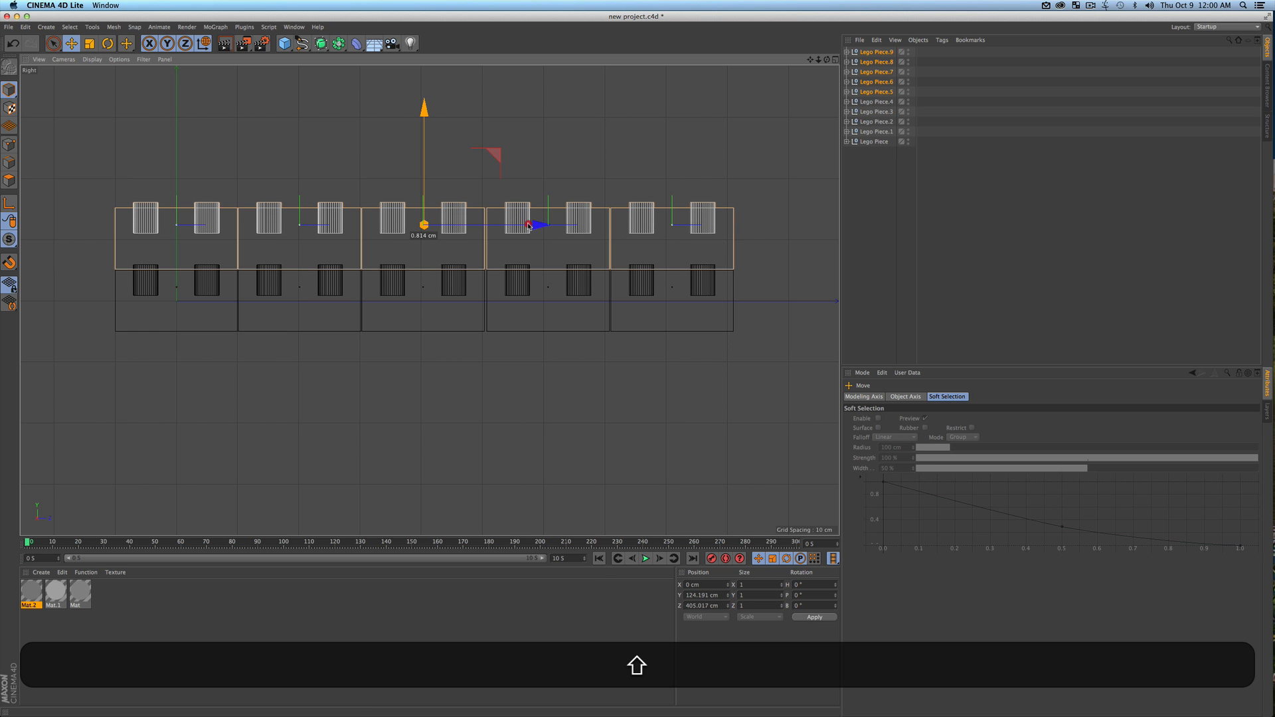
pyautogui.press('super+z')
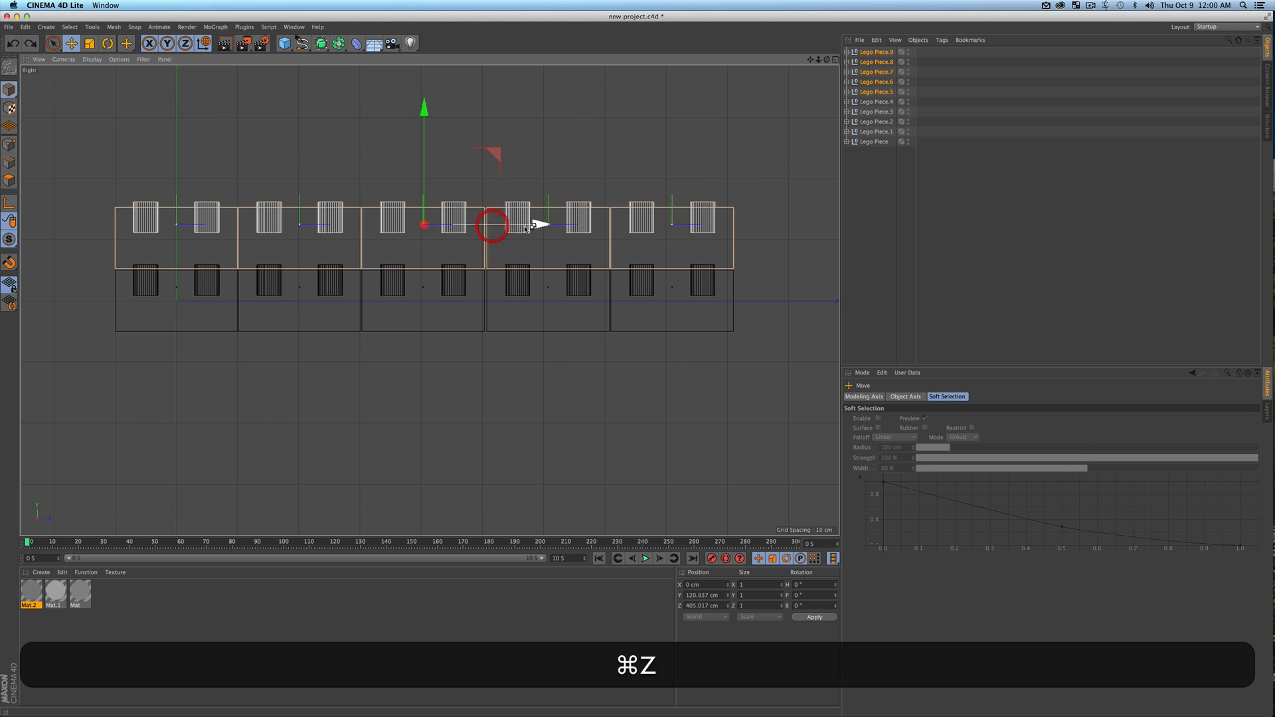
pyautogui.moveTo(542, 224); pyautogui.dragTo(480, 230)
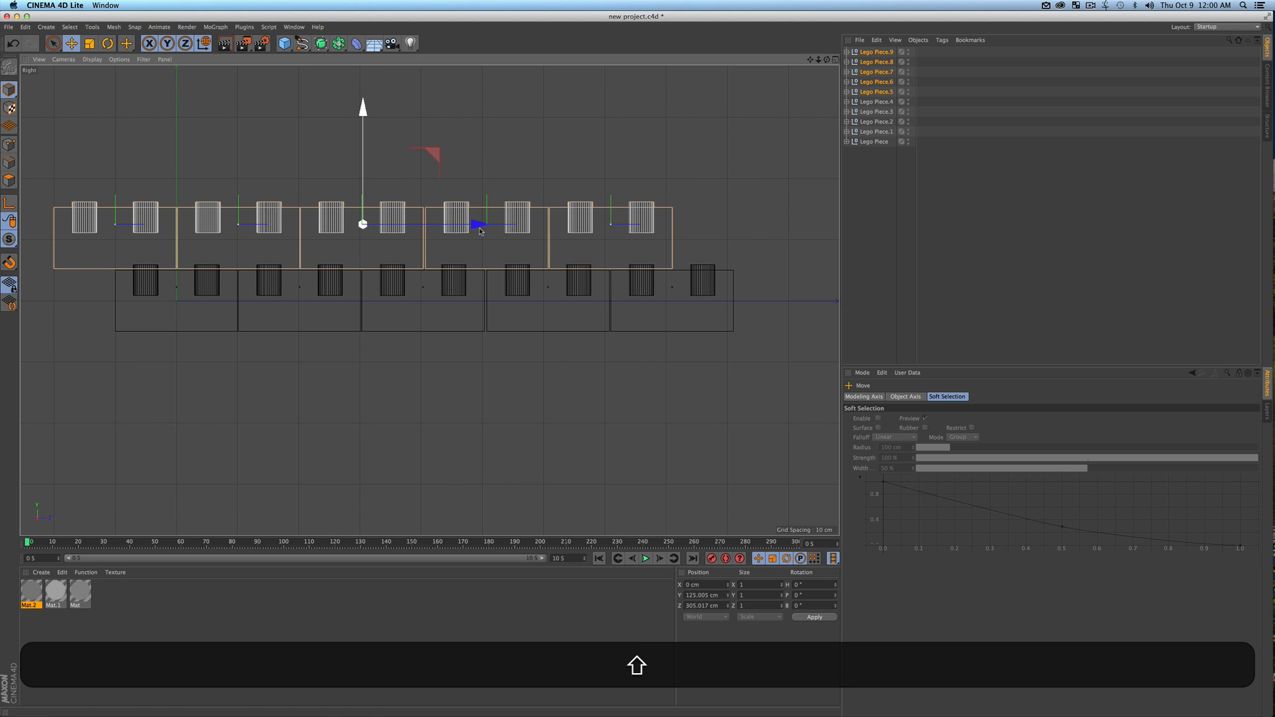
pyautogui.press('1')
pyautogui.moveTo(642, 304); pyautogui.dragTo(669, 315)
pyautogui.press('super+r')
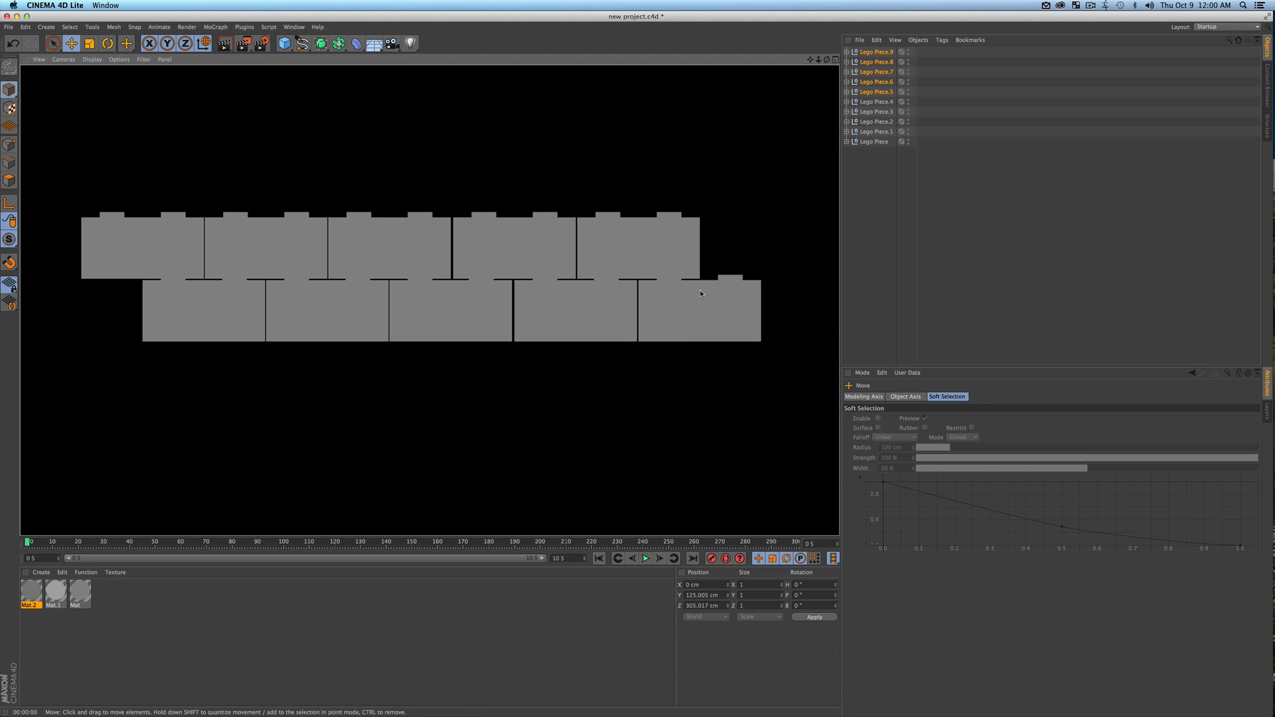
pyautogui.click(884, 206)
# Select both brick rows and duplicate the pair upward twice, placing the top pair at Y about 485.6 cm for a six-row wall
pyautogui.press('F4')
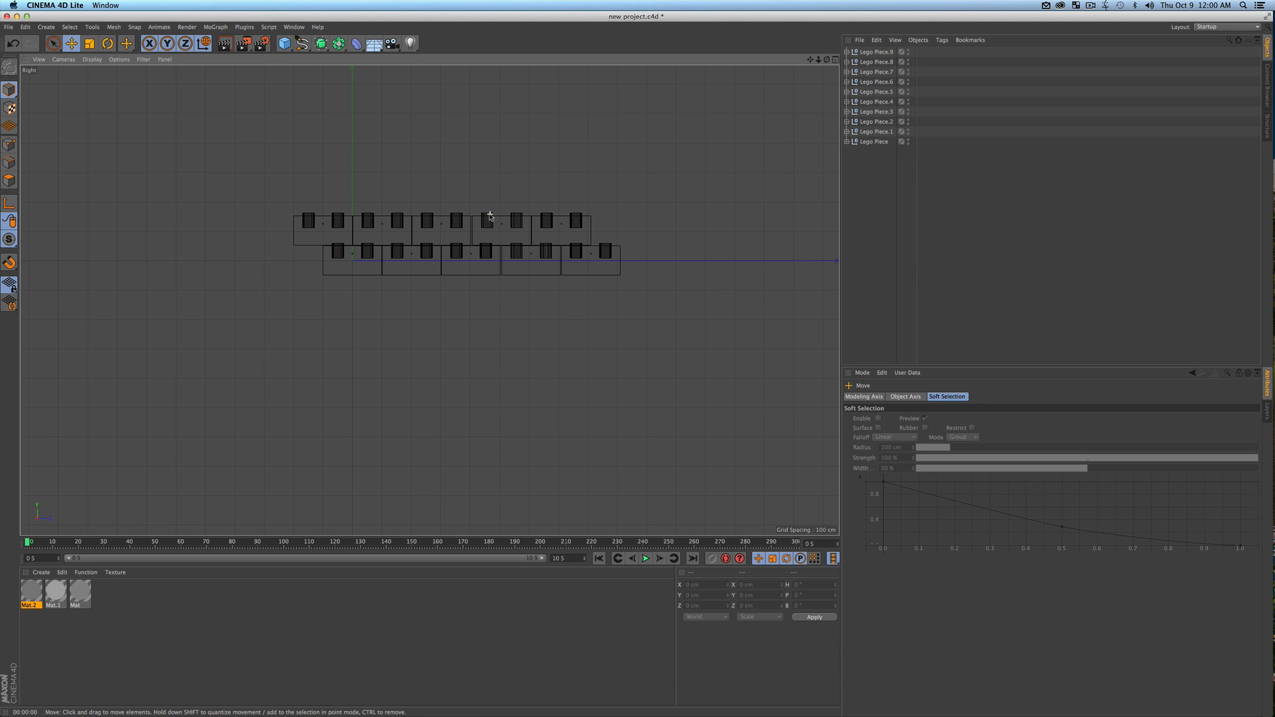
pyautogui.press('1')
pyautogui.click(477, 273)
pyautogui.press('1')
pyautogui.moveTo(502, 274); pyautogui.dragTo(477, 300)
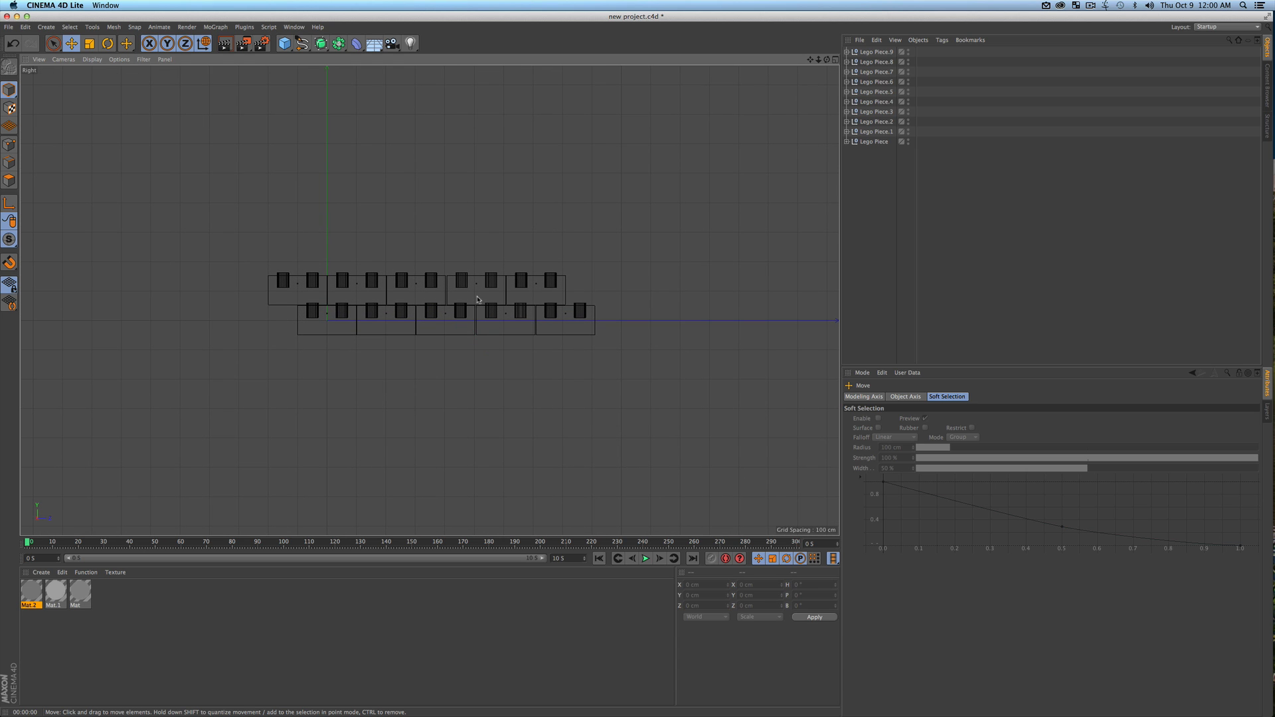
pyautogui.scroll(-1, 476, 300)
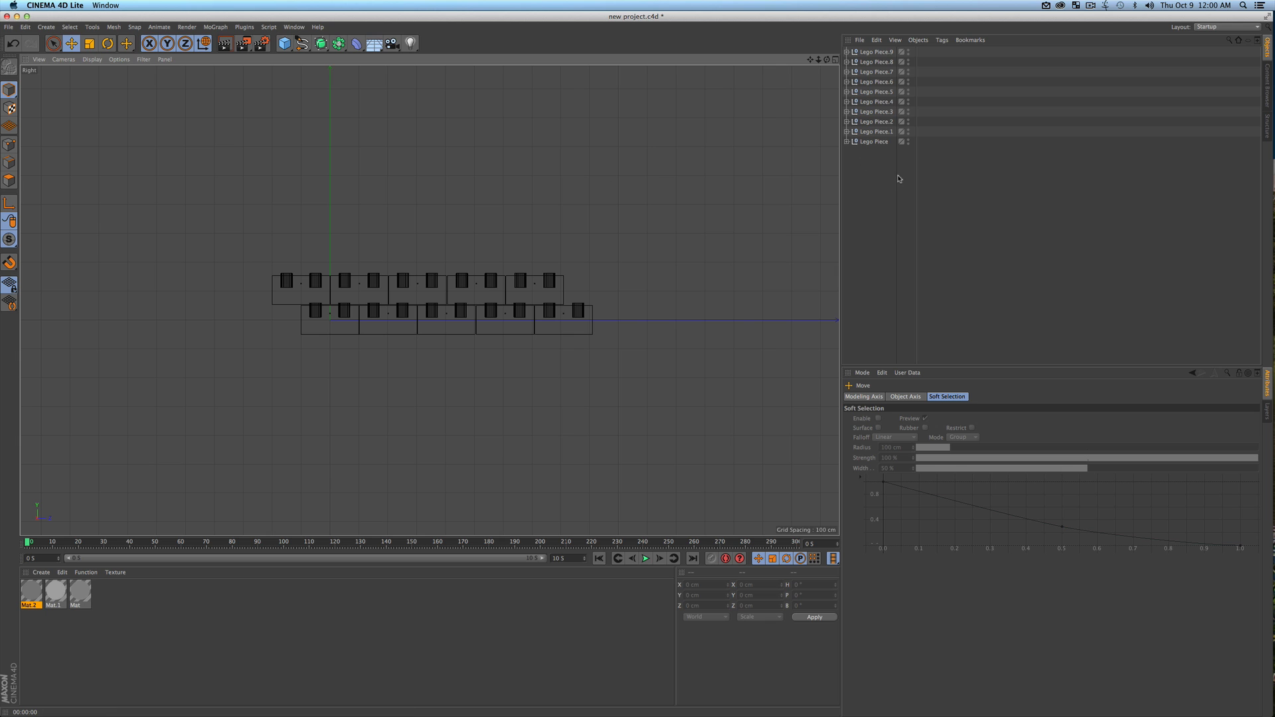
pyautogui.moveTo(887, 178); pyautogui.dragTo(854, 21)
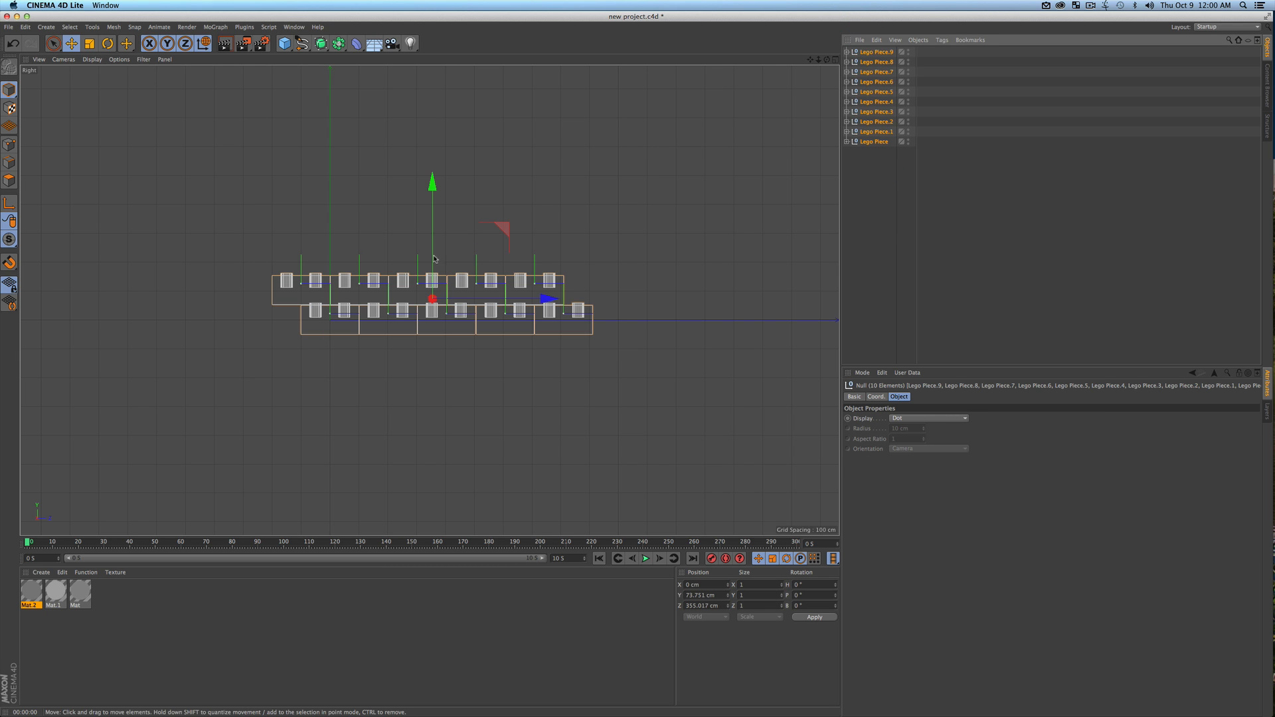
pyautogui.scroll(5, 429, 272)
pyautogui.keyDown('super'); pyautogui.moveTo(438, 287); pyautogui.dragTo(436, 37); pyautogui.keyUp('super')
pyautogui.scroll(-6, 553, 288)
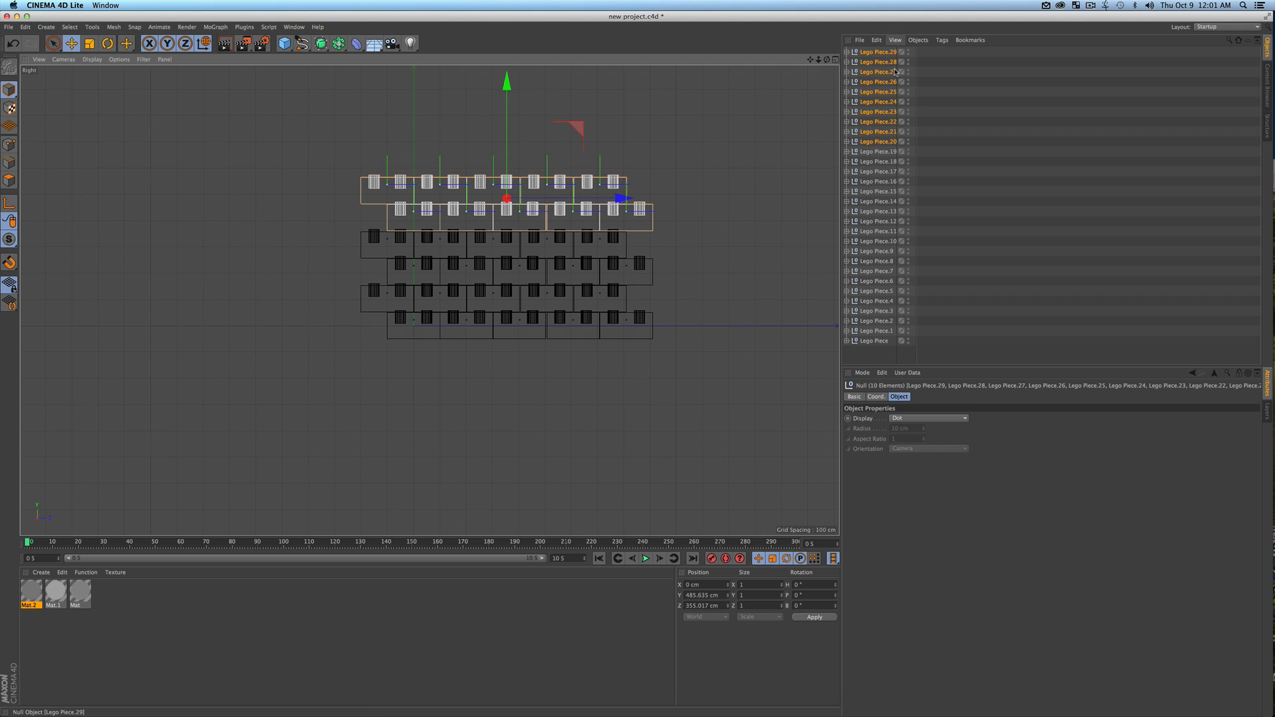
# Preview the render of the six-row brick wall in the Right view and from a wider Perspective view
pyautogui.click(885, 362)
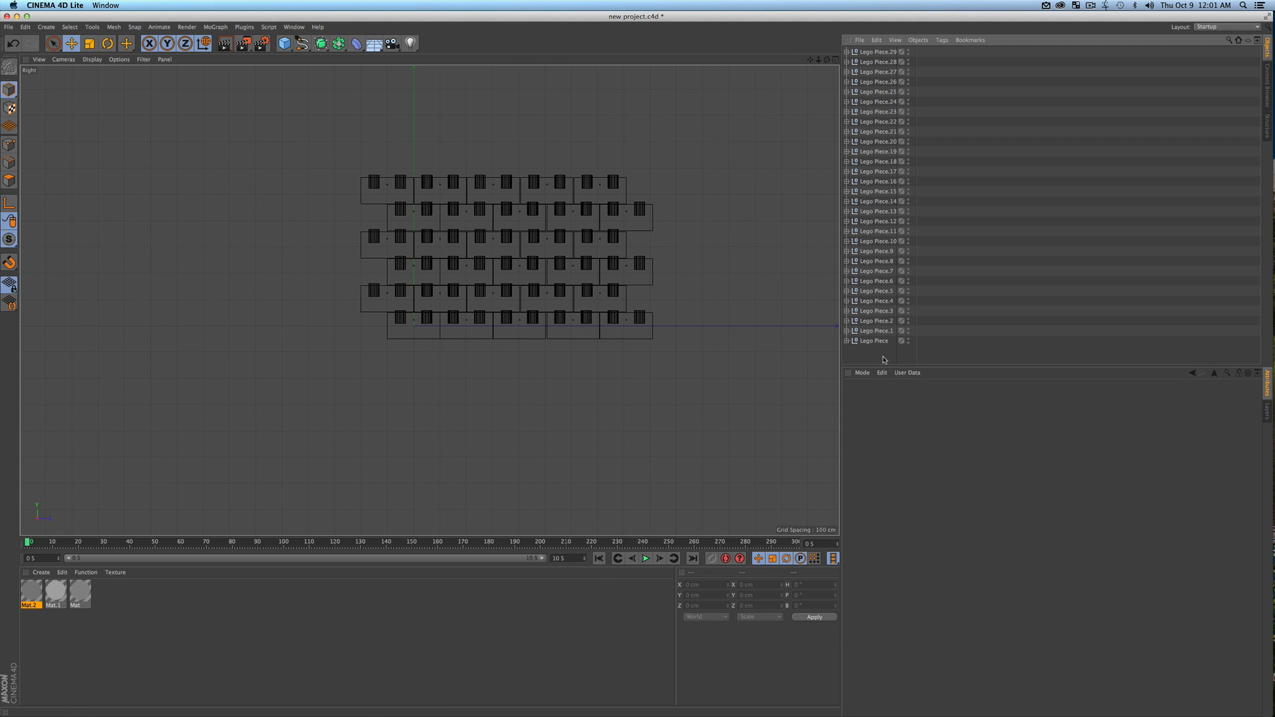
pyautogui.press('super+r')
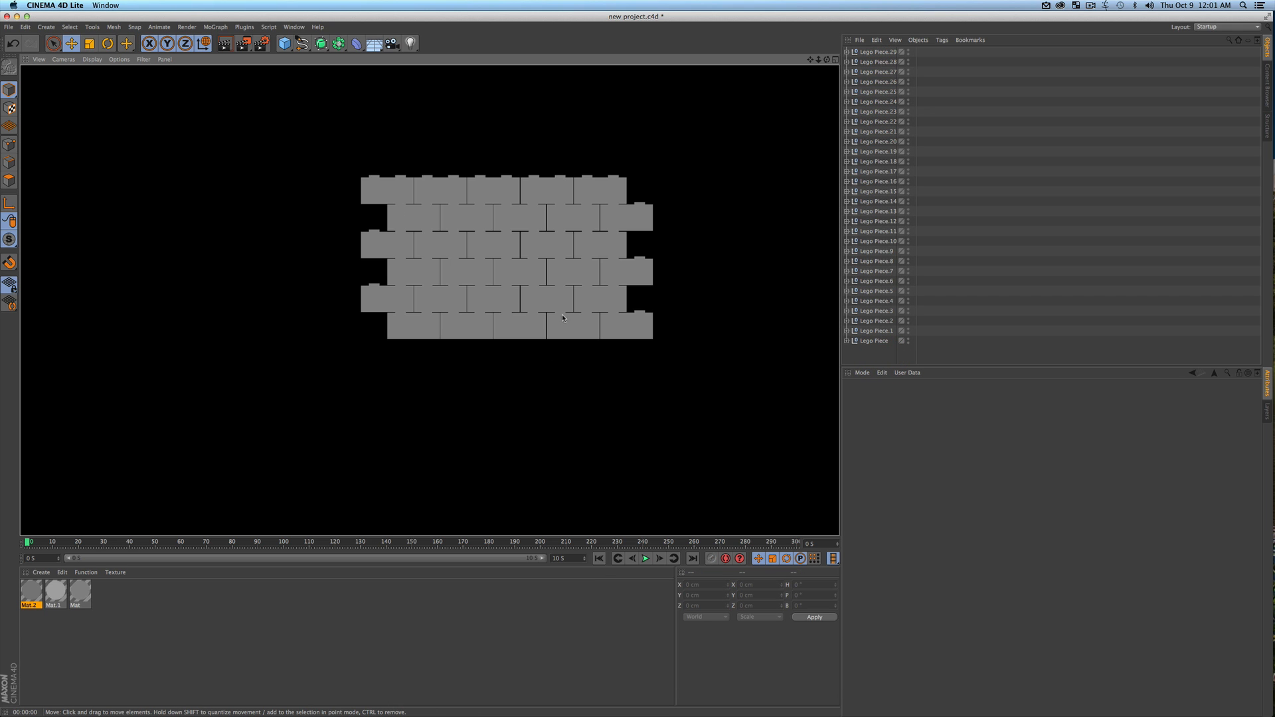
pyautogui.click(688, 282)
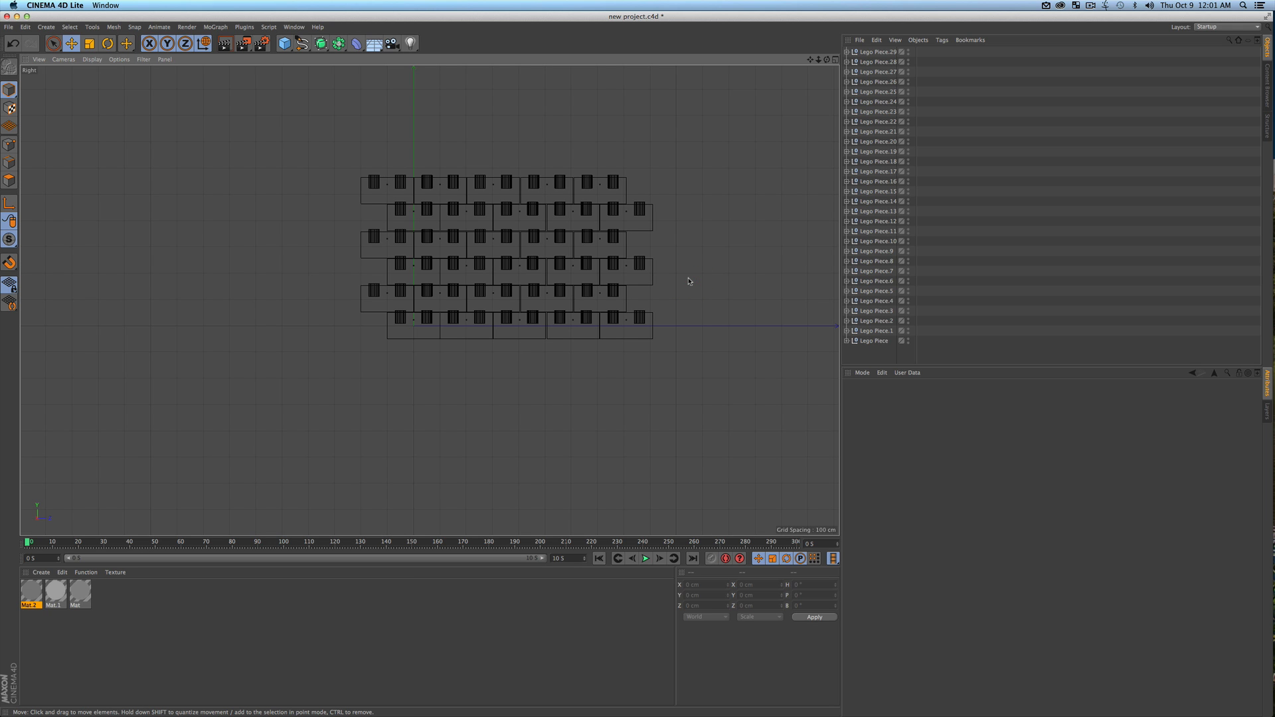
pyautogui.press('F1')
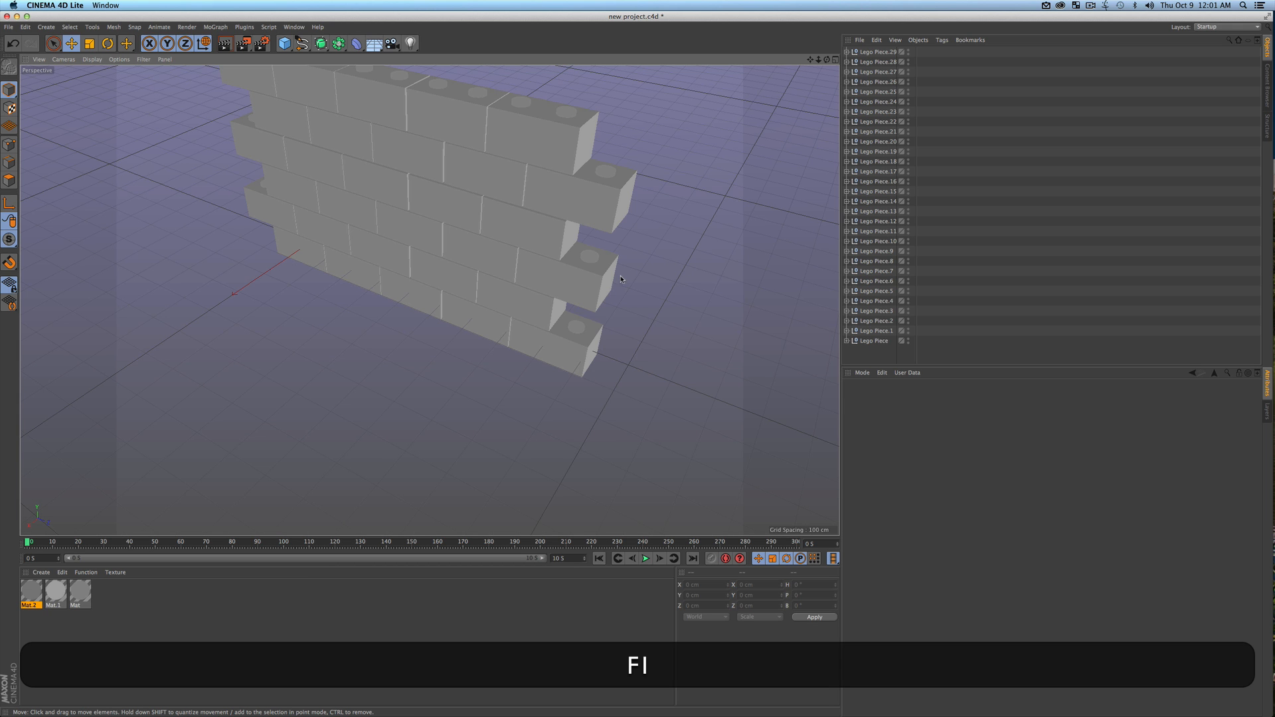
pyautogui.press('super+r')
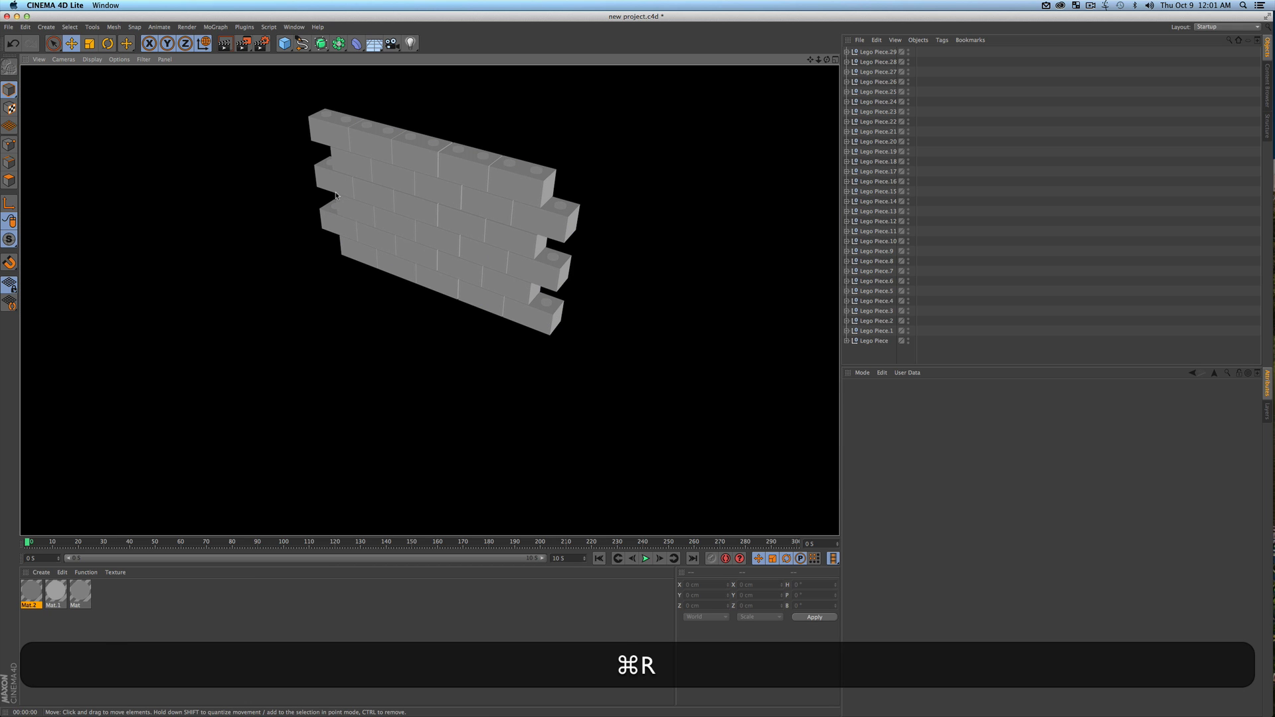
pyautogui.click(712, 264)
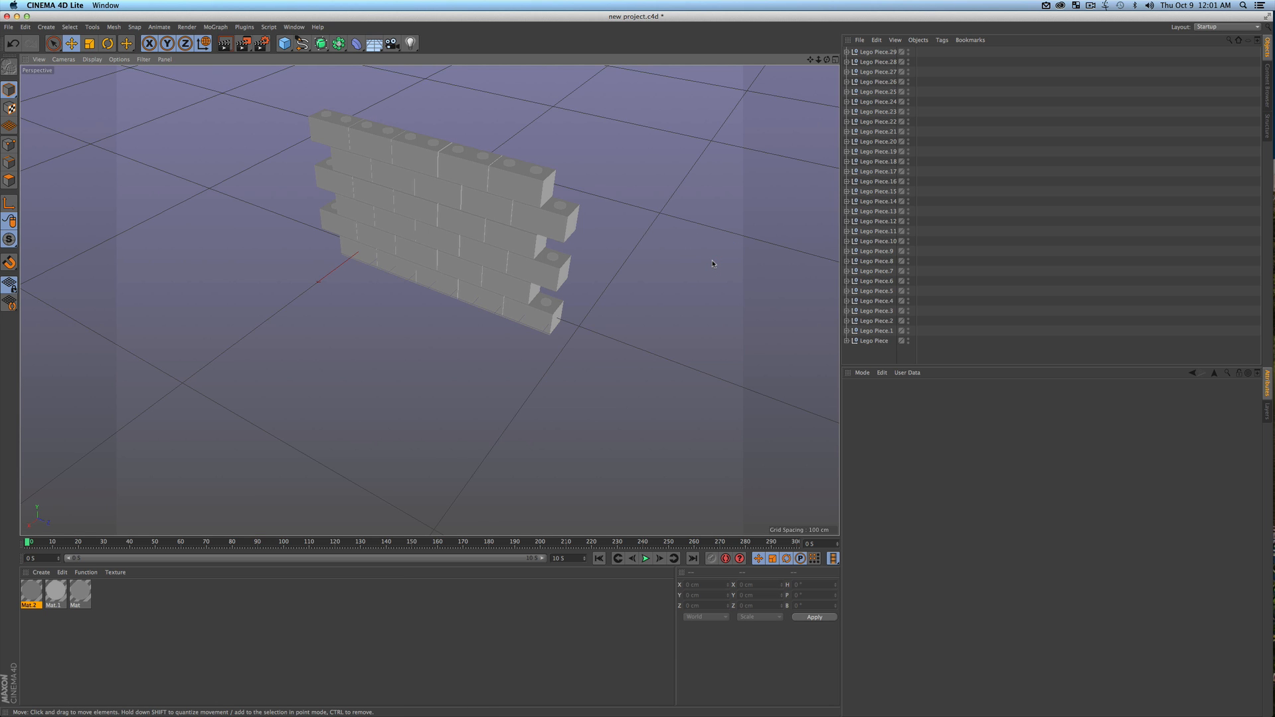
# Save the Cinema 4D project, check the updated wall in the After Effects composition, and return to Cinema 4D
pyautogui.press('super+s')
pyautogui.hotkey('ctrl', 'Up')
pyautogui.click(692, 293)
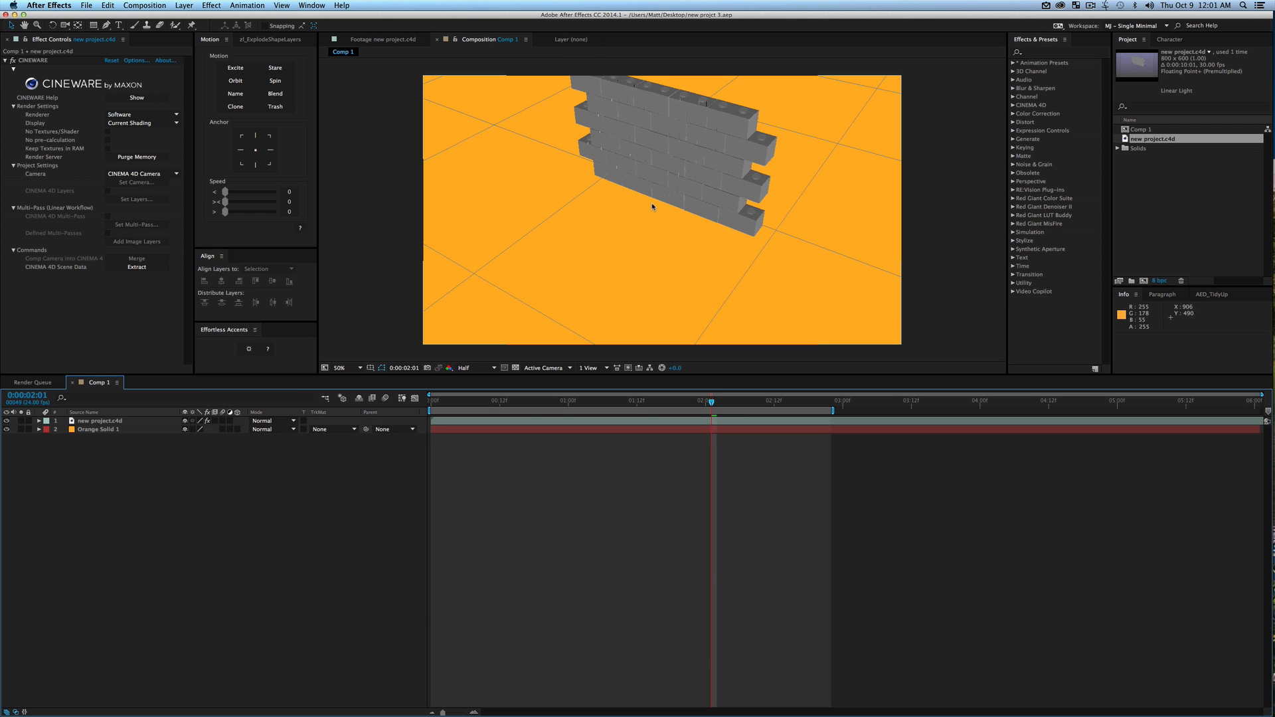
pyautogui.hotkey('ctrl', 'Up')
pyautogui.click(778, 309)
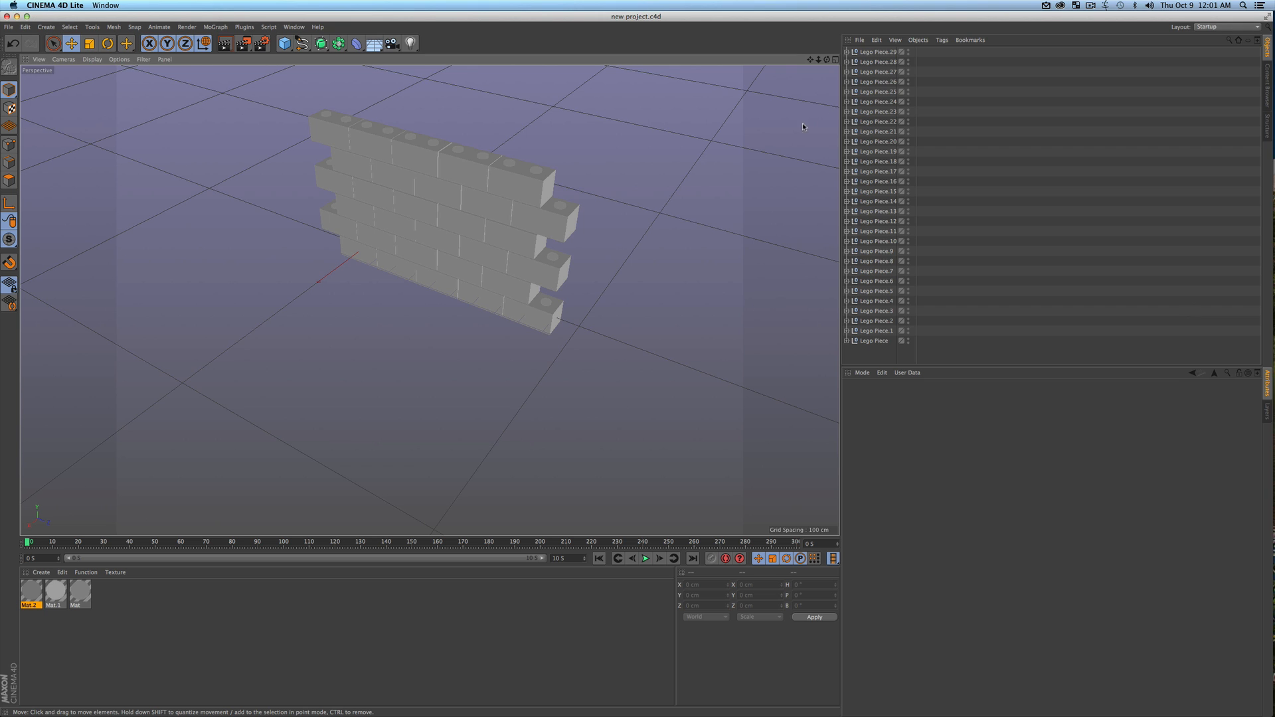
pyautogui.click(878, 57)
pyautogui.press('super+a')
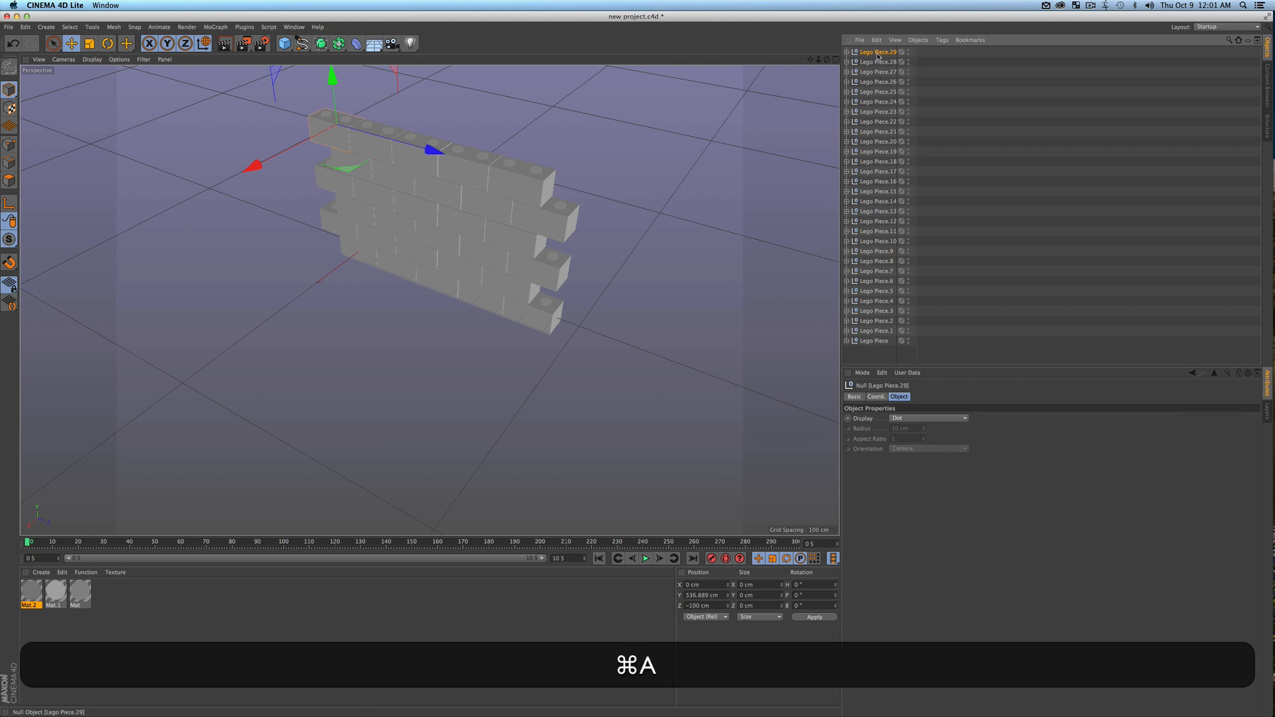
pyautogui.moveTo(889, 357); pyautogui.dragTo(855, 10)
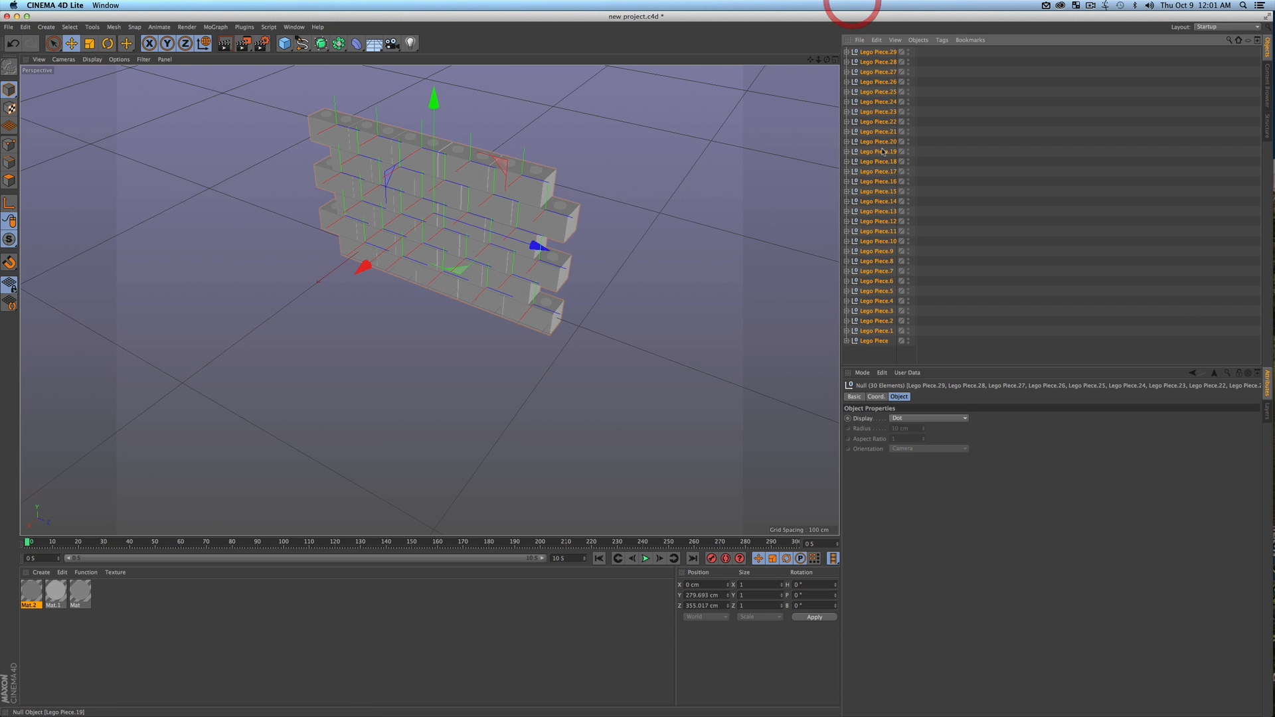
pyautogui.click(882, 356)
pyautogui.press('super+a')
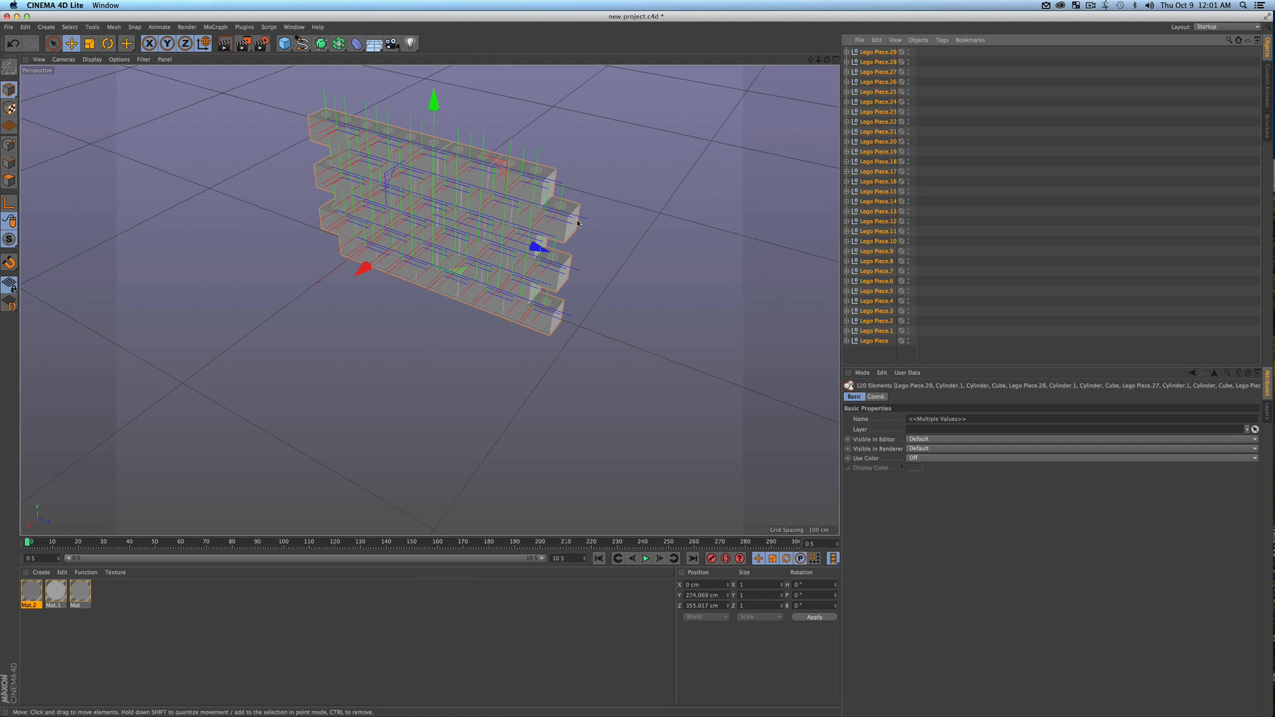
pyautogui.click(884, 359)
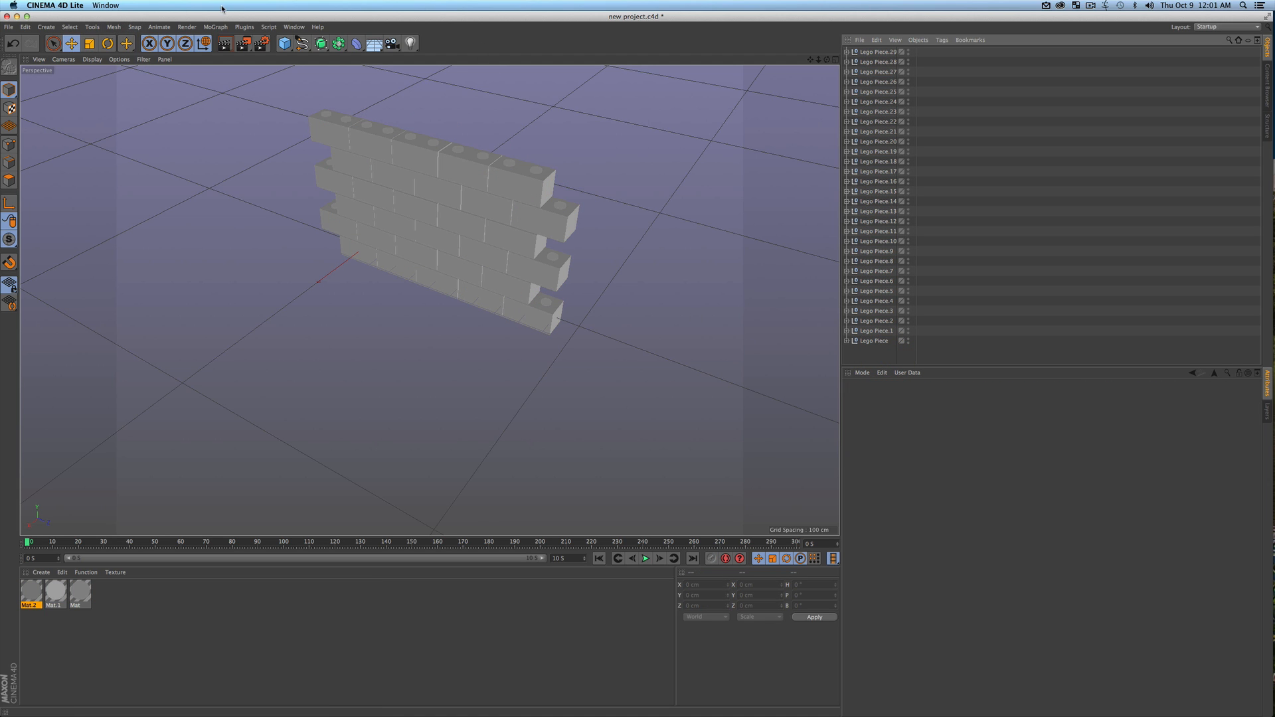
# Add a MoGraph Fracture object and nest all the Lego Piece groups inside it
pyautogui.click(222, 27)
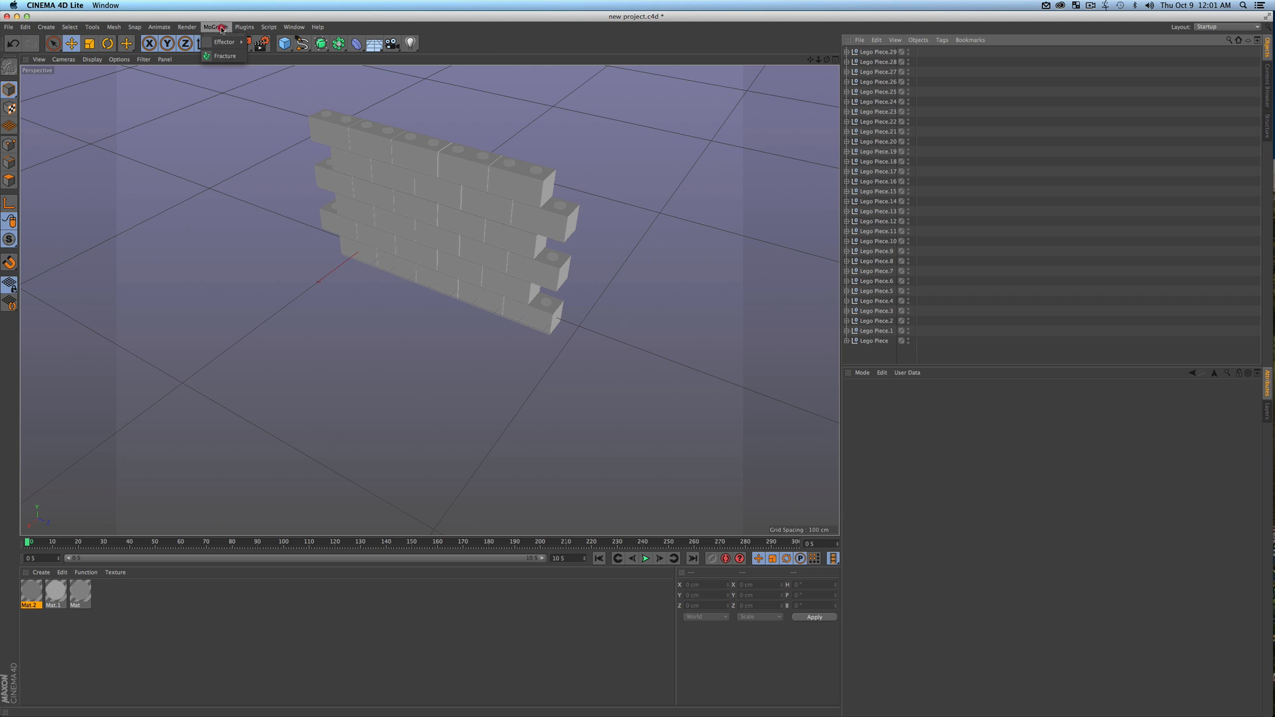
pyautogui.click(224, 56)
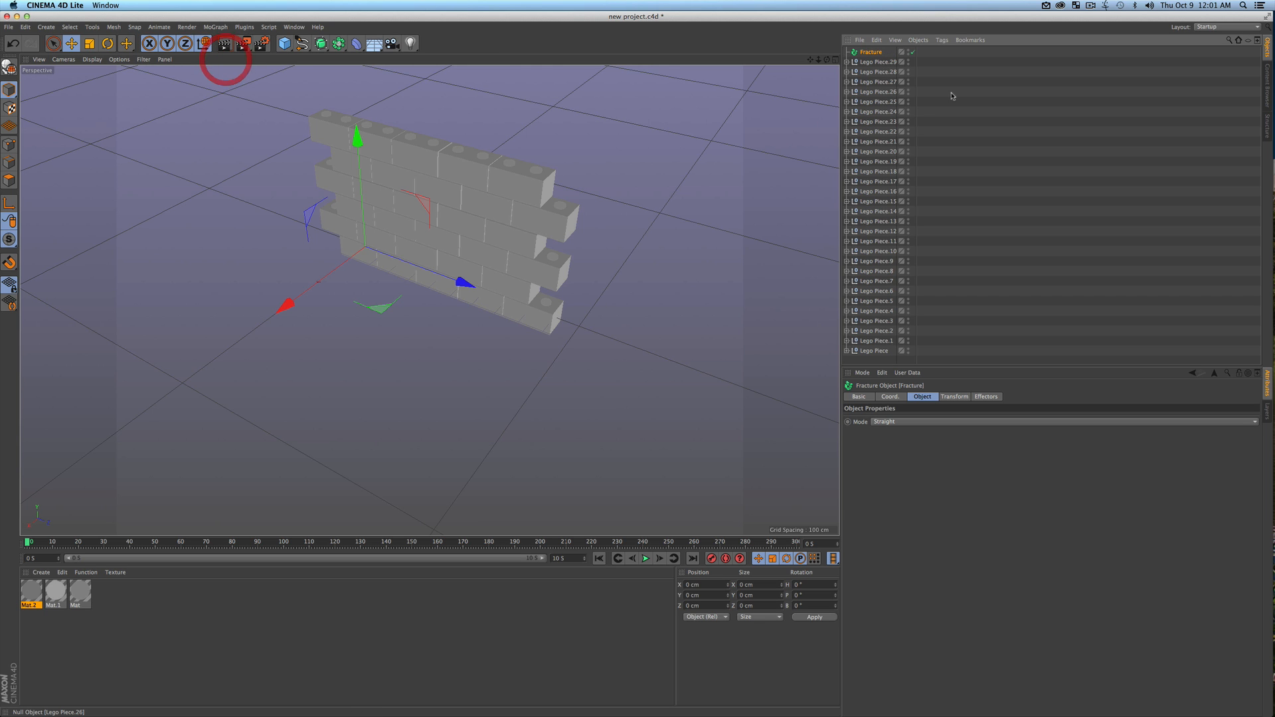
pyautogui.moveTo(875, 360); pyautogui.dragTo(872, 53)
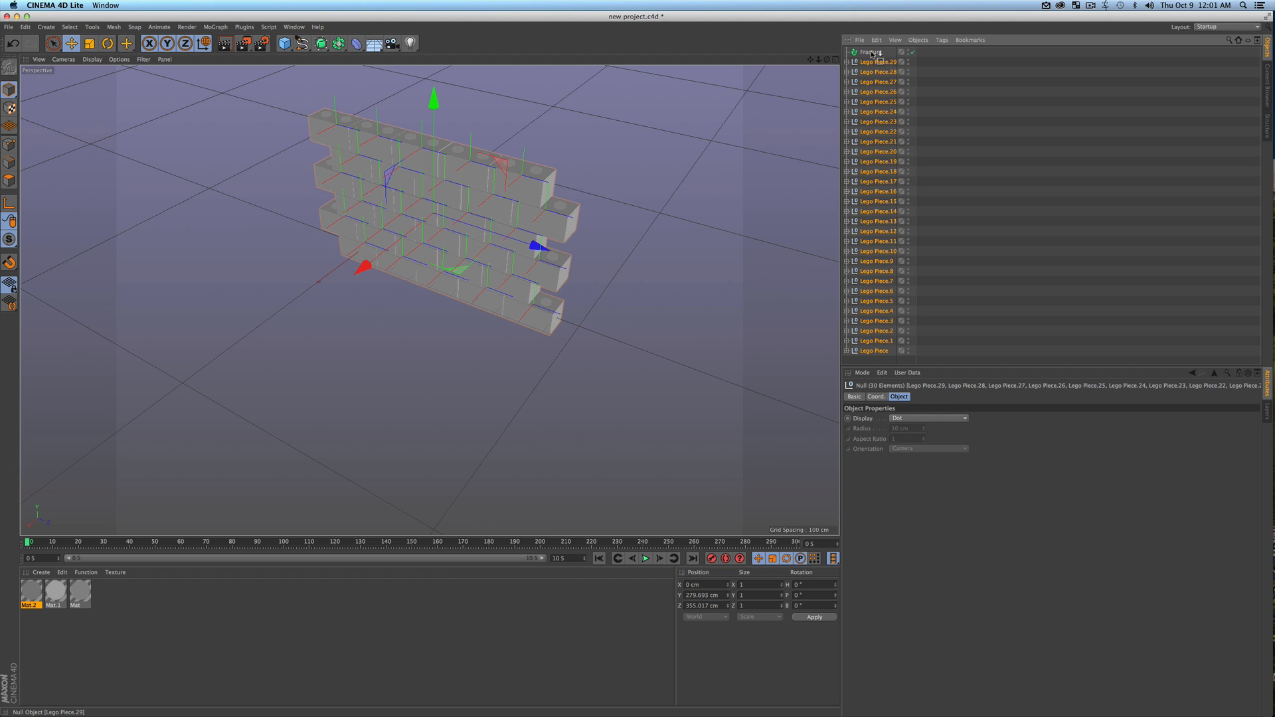
pyautogui.moveTo(872, 53); pyautogui.dragTo(872, 53)
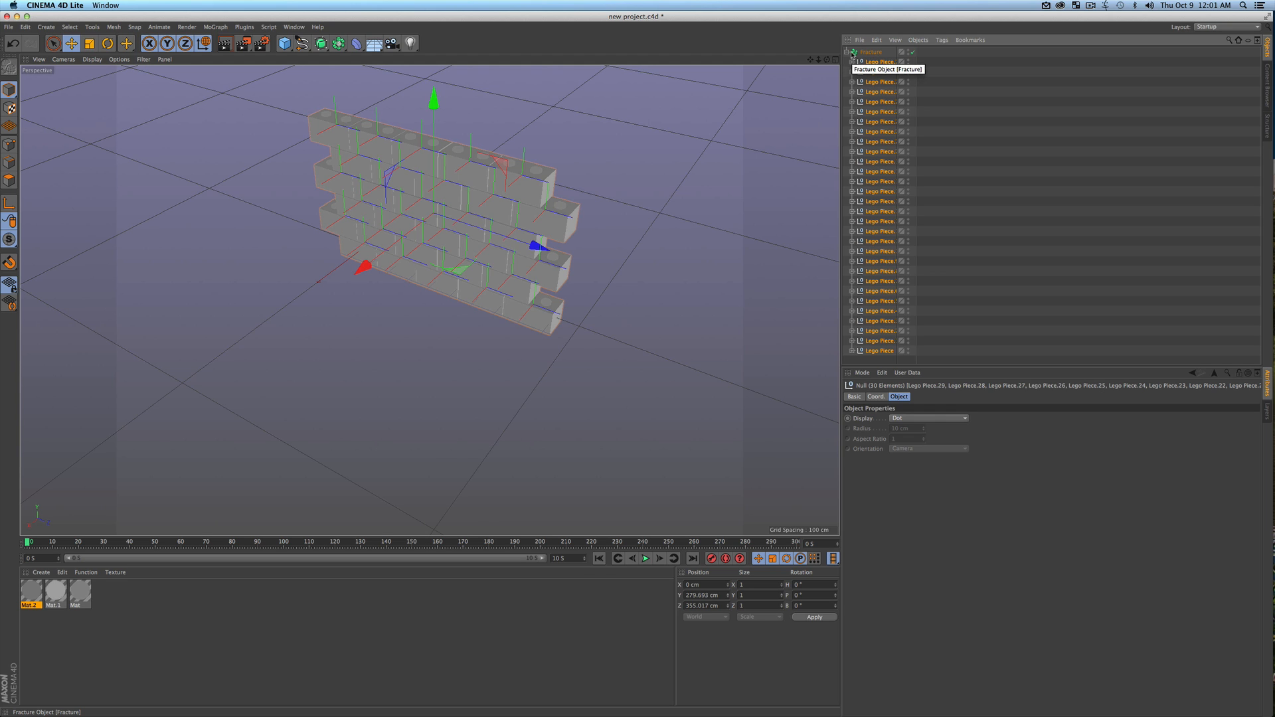
# Collapse the Fracture object's hierarchy and rename the object as Wall
pyautogui.click(846, 52)
pyautogui.click(884, 87)
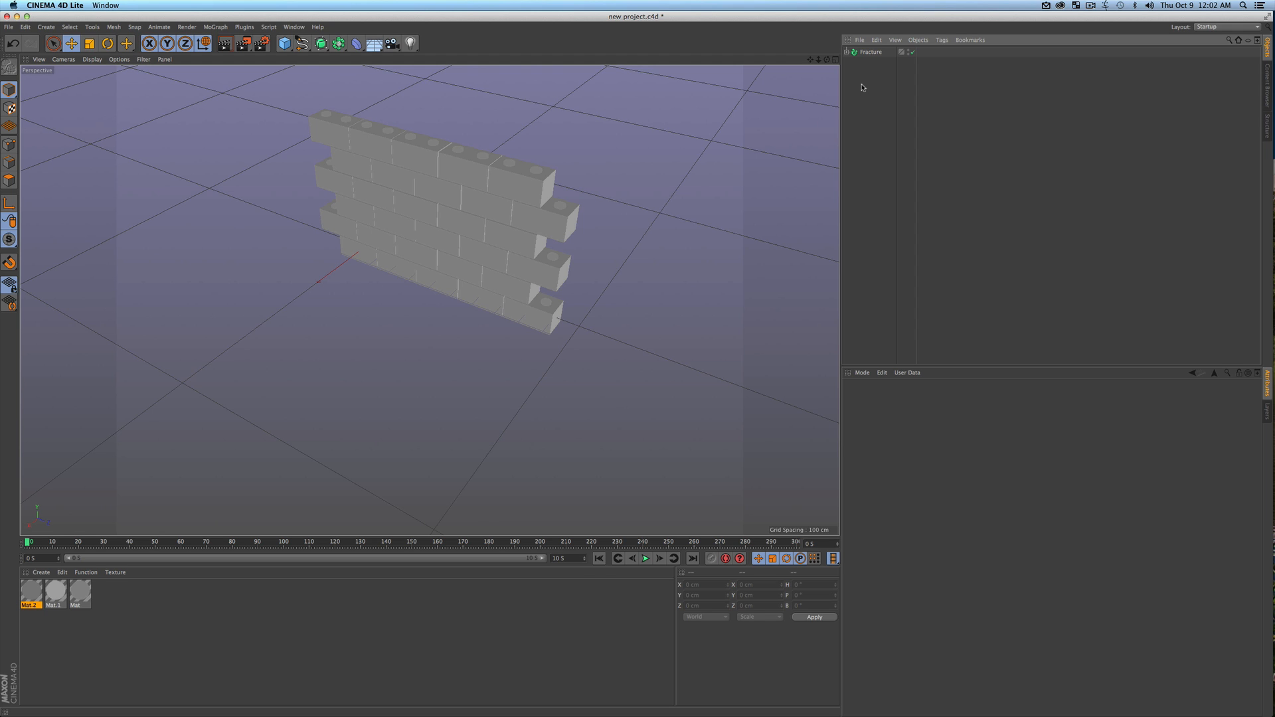
pyautogui.doubleClick(870, 52)
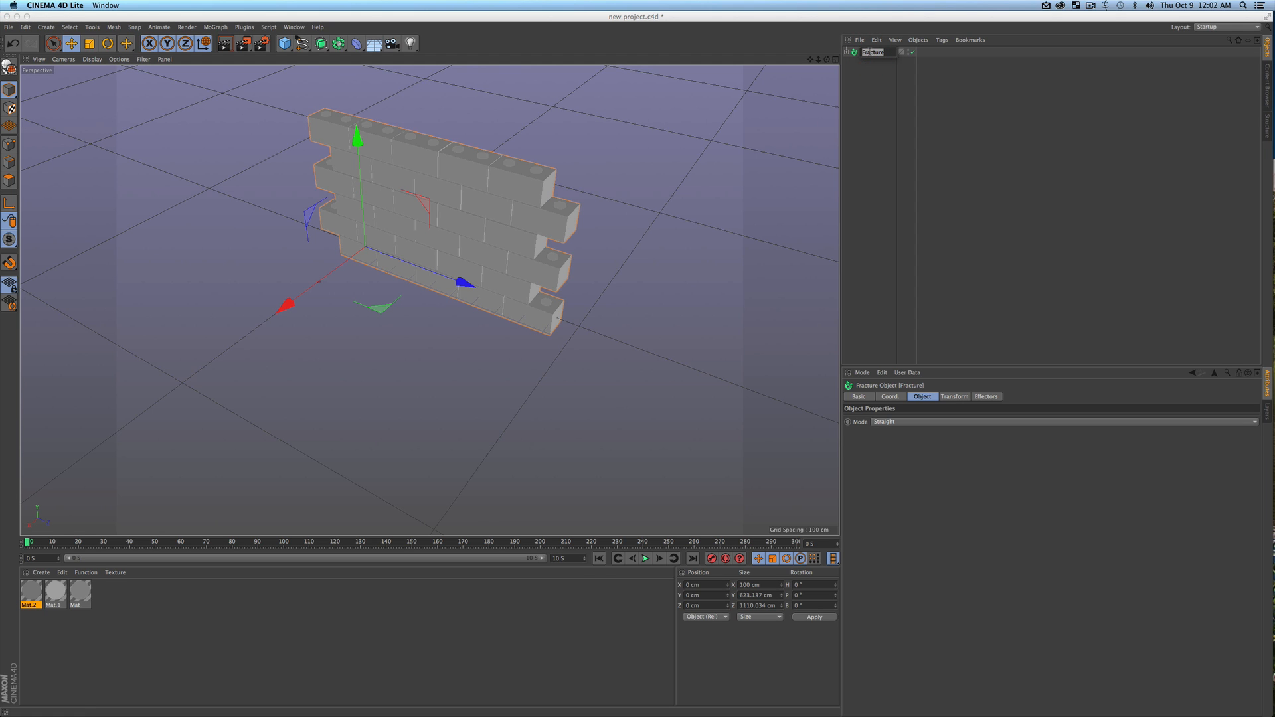
pyautogui.write('Door')
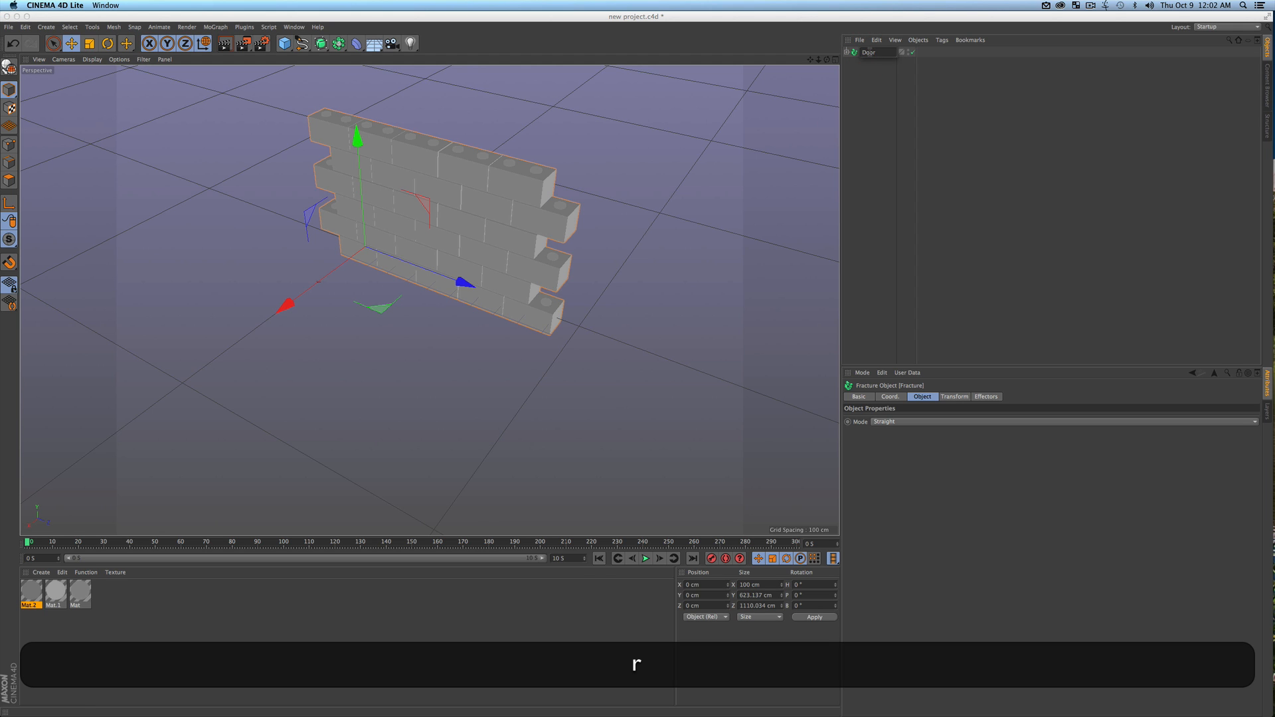
pyautogui.press('BackSpace')
pyautogui.press('BackSpace')
pyautogui.press('BackSpace')
pyautogui.press('BackSpace')
pyautogui.write('Wall')
pyautogui.press('Return')
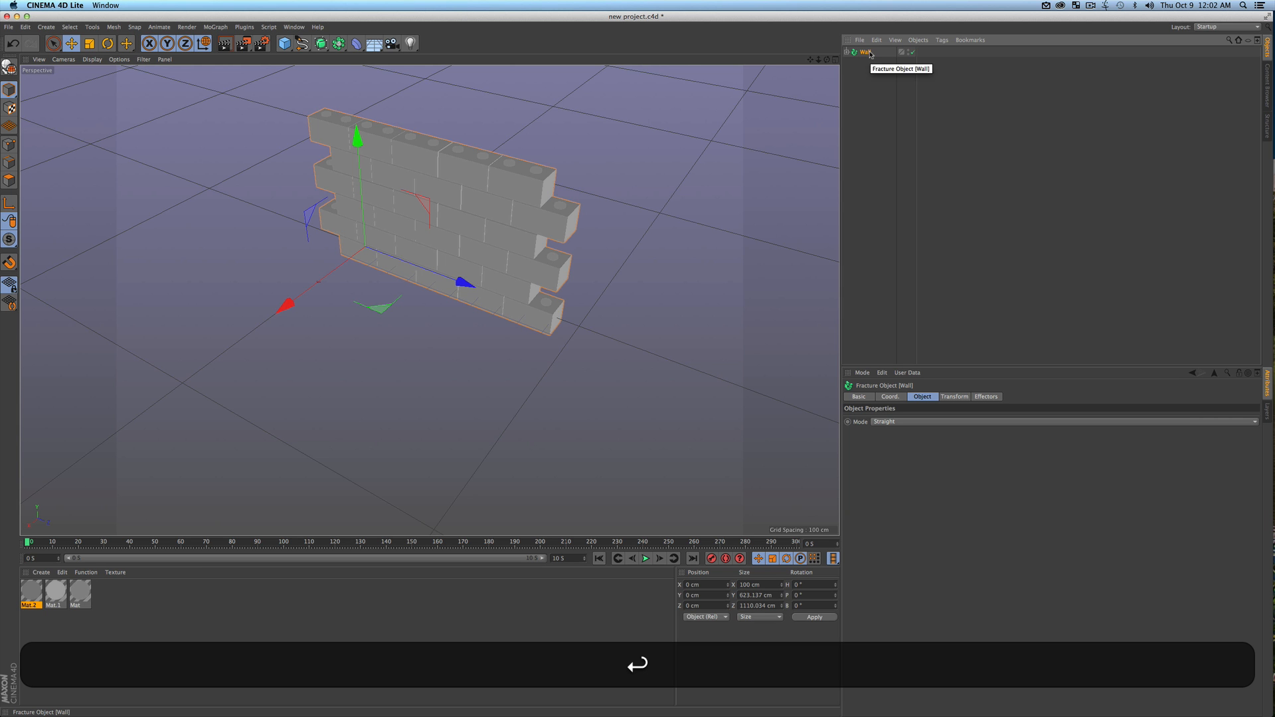
pyautogui.click(871, 105)
pyautogui.keyDown('alt'); pyautogui.moveTo(507, 213); pyautogui.dragTo(532, 237); pyautogui.keyUp('alt')
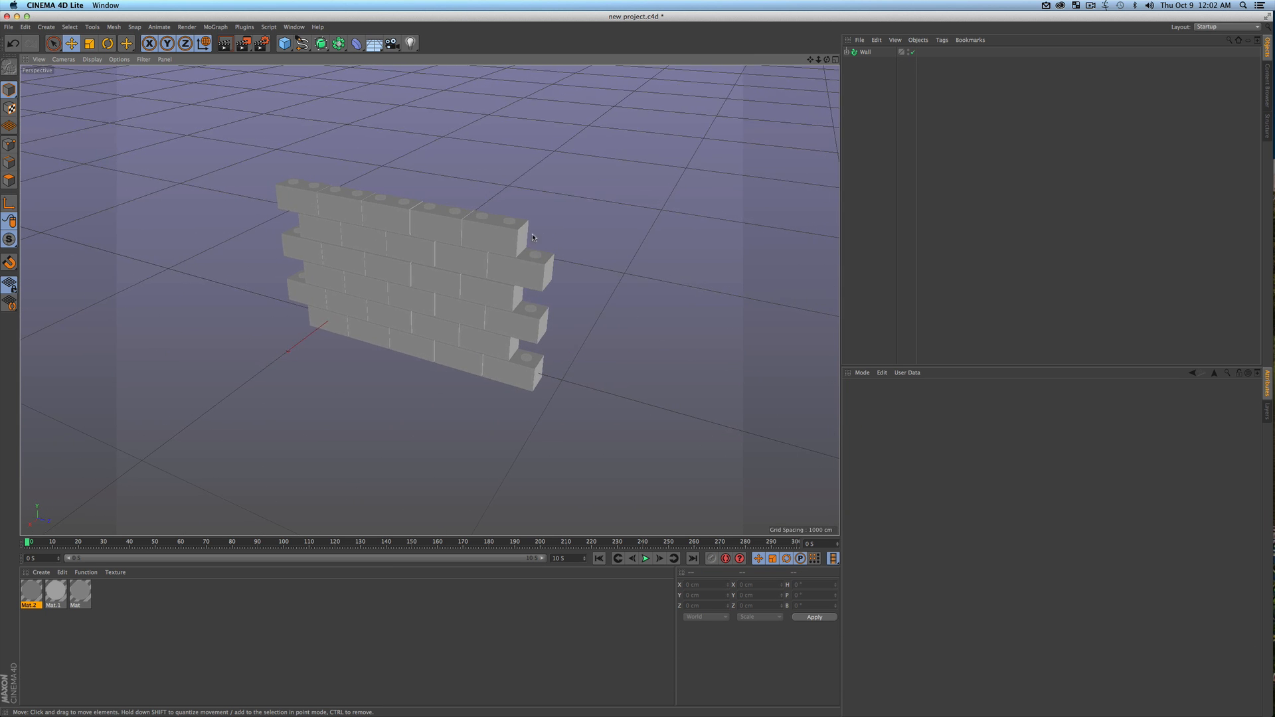
pyautogui.click(867, 51)
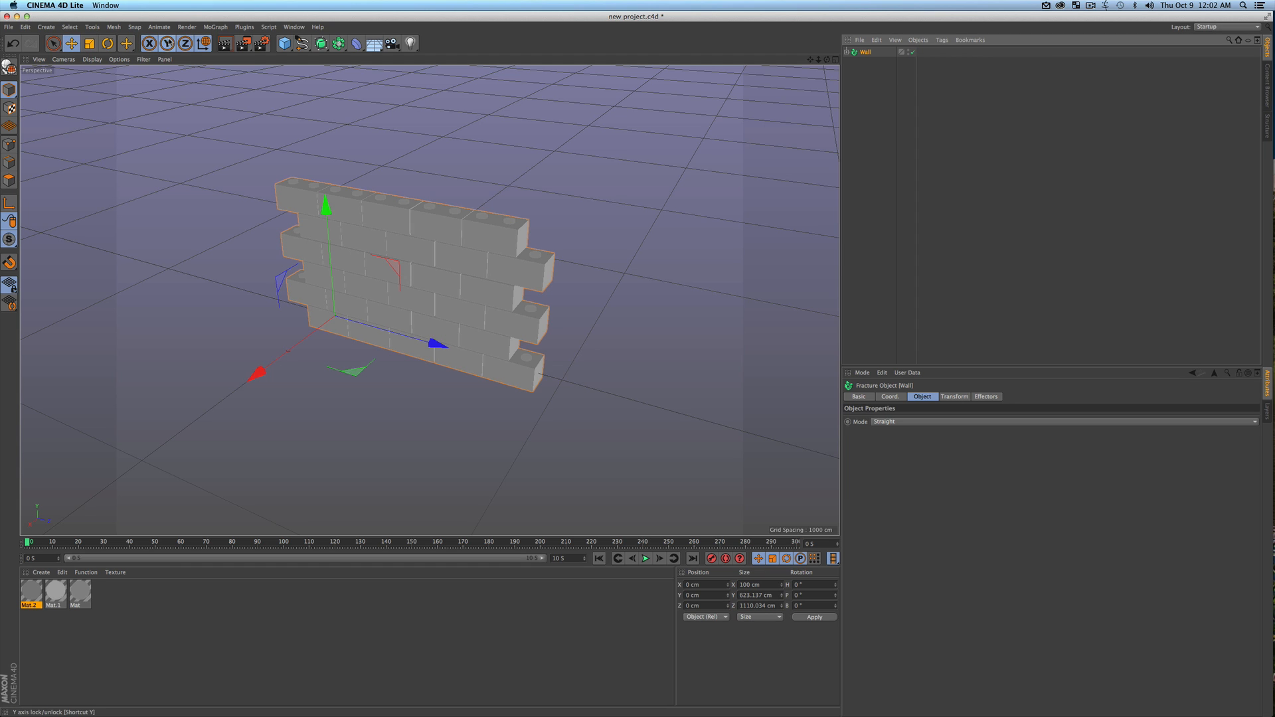
pyautogui.click(216, 27)
pyautogui.moveTo(219, 43)
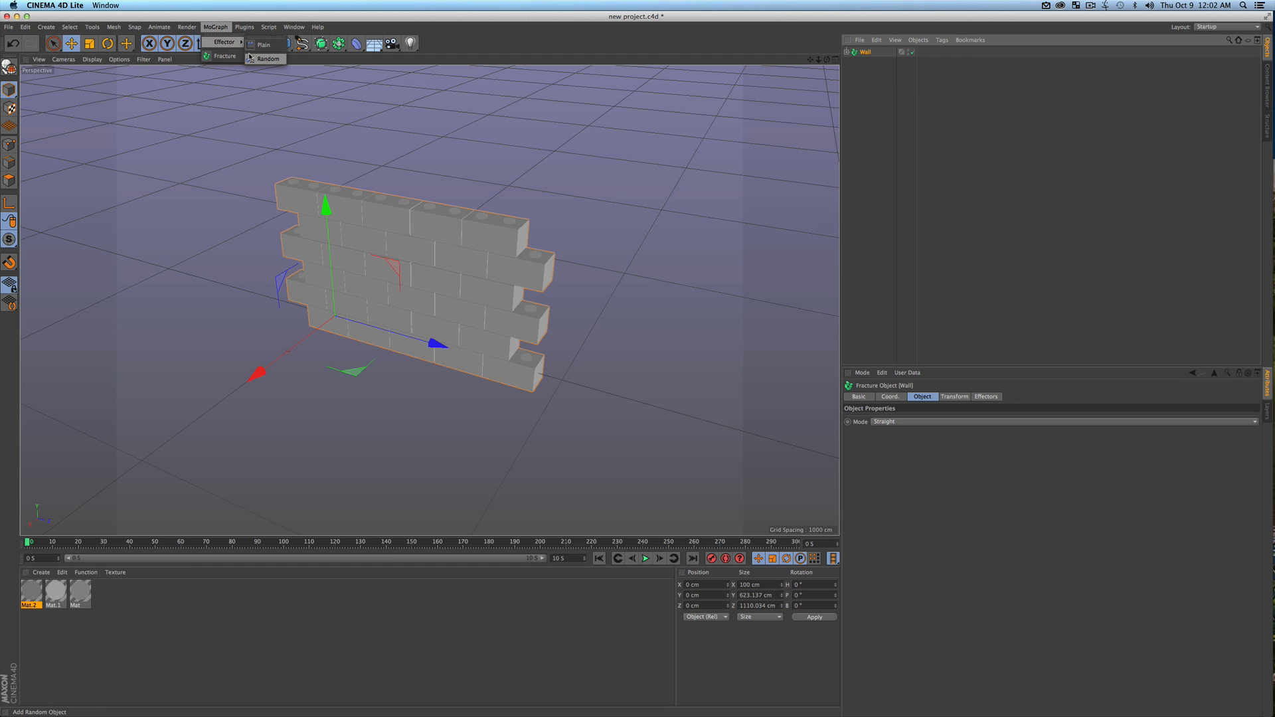
pyautogui.click(885, 139)
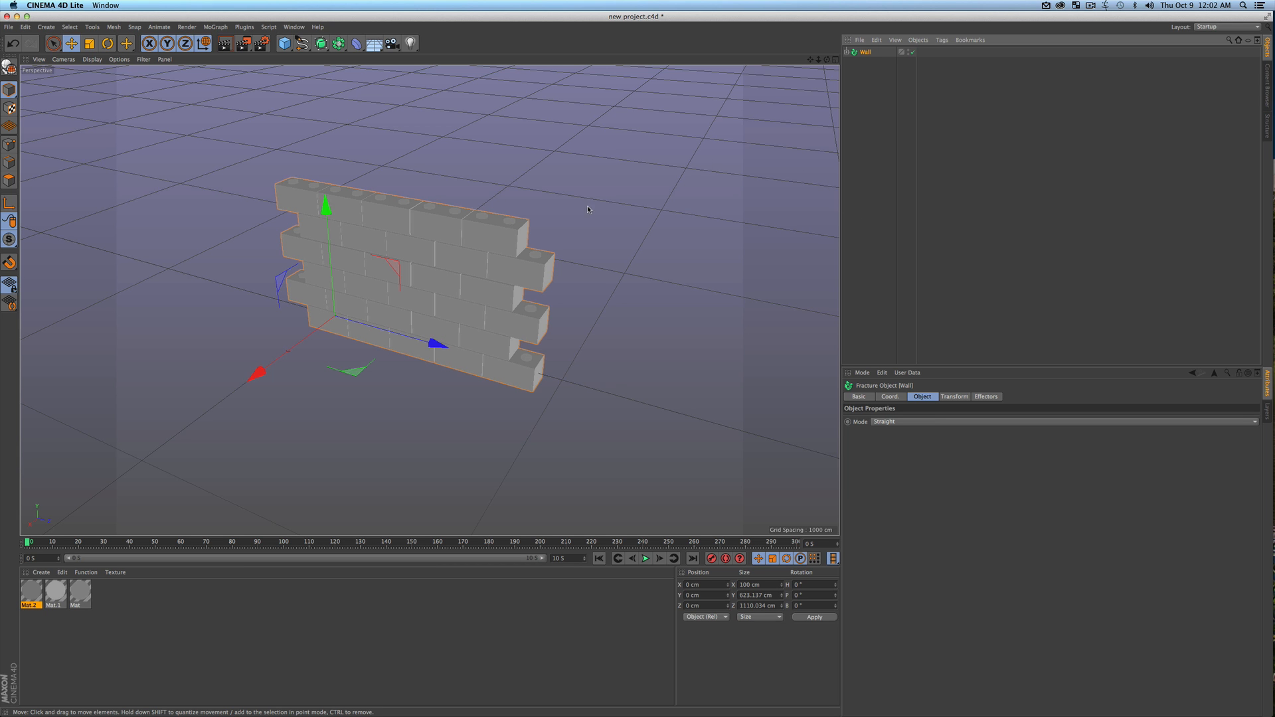
pyautogui.press('3')
pyautogui.moveTo(377, 316); pyautogui.dragTo(416, 293)
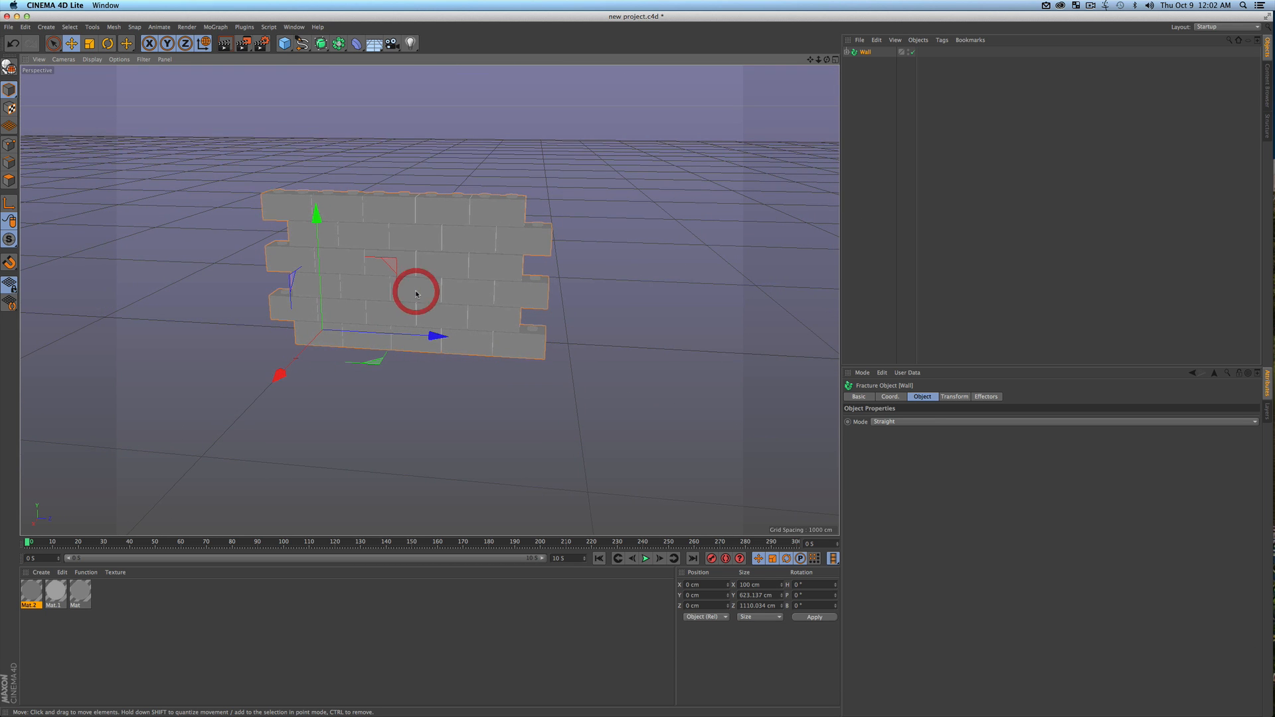
# Deselect the Wall object, save the project, and add a MoGraph Plain effector to the scene
pyautogui.click(903, 124)
pyautogui.press('super+s')
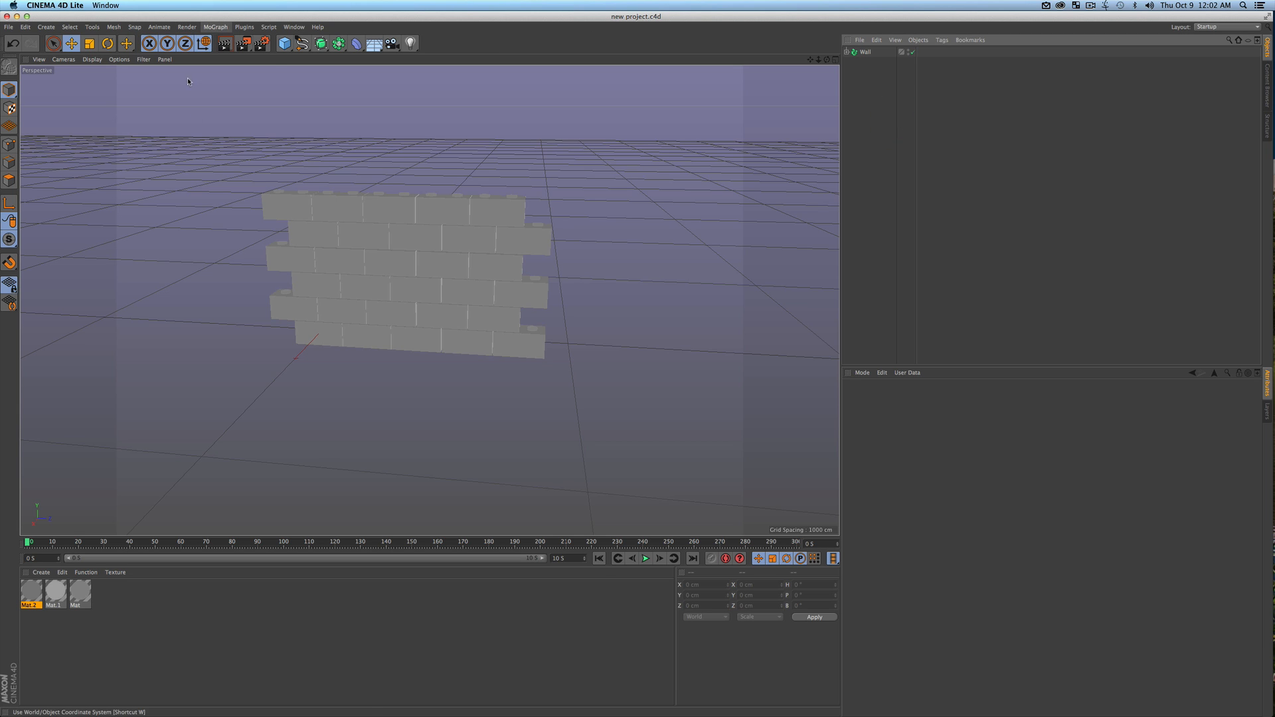
pyautogui.click(223, 26)
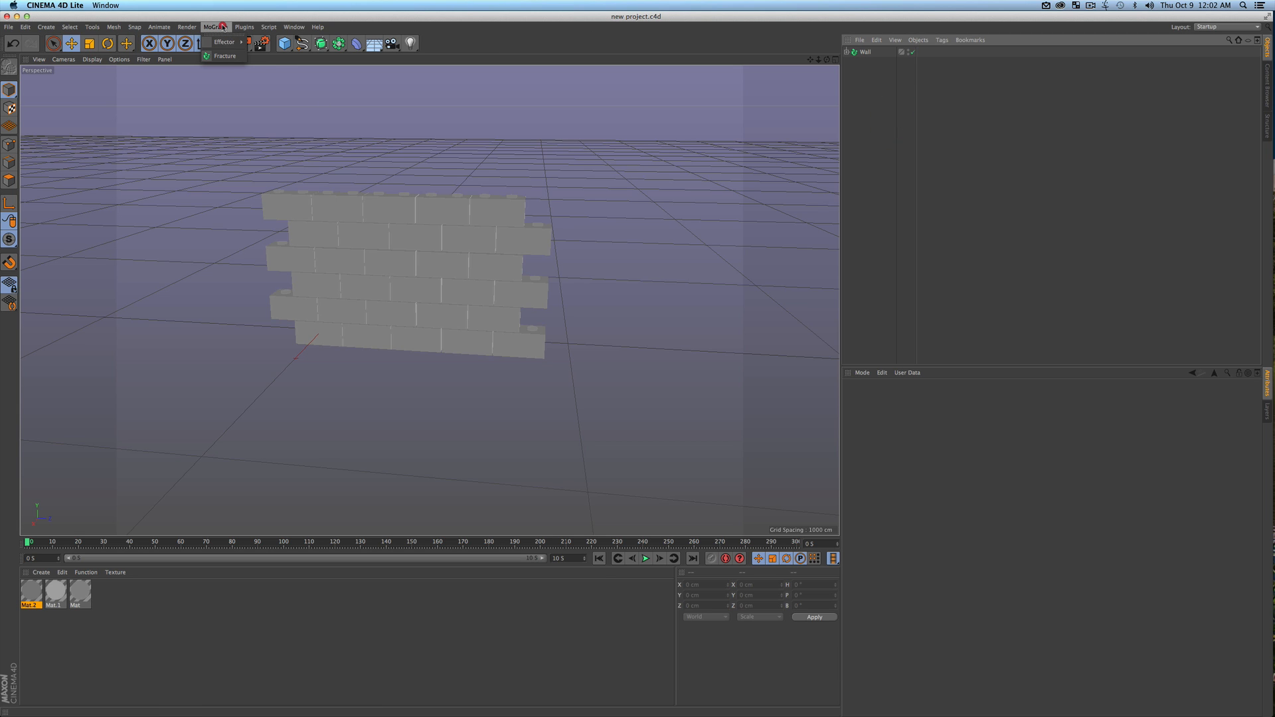
pyautogui.moveTo(227, 43)
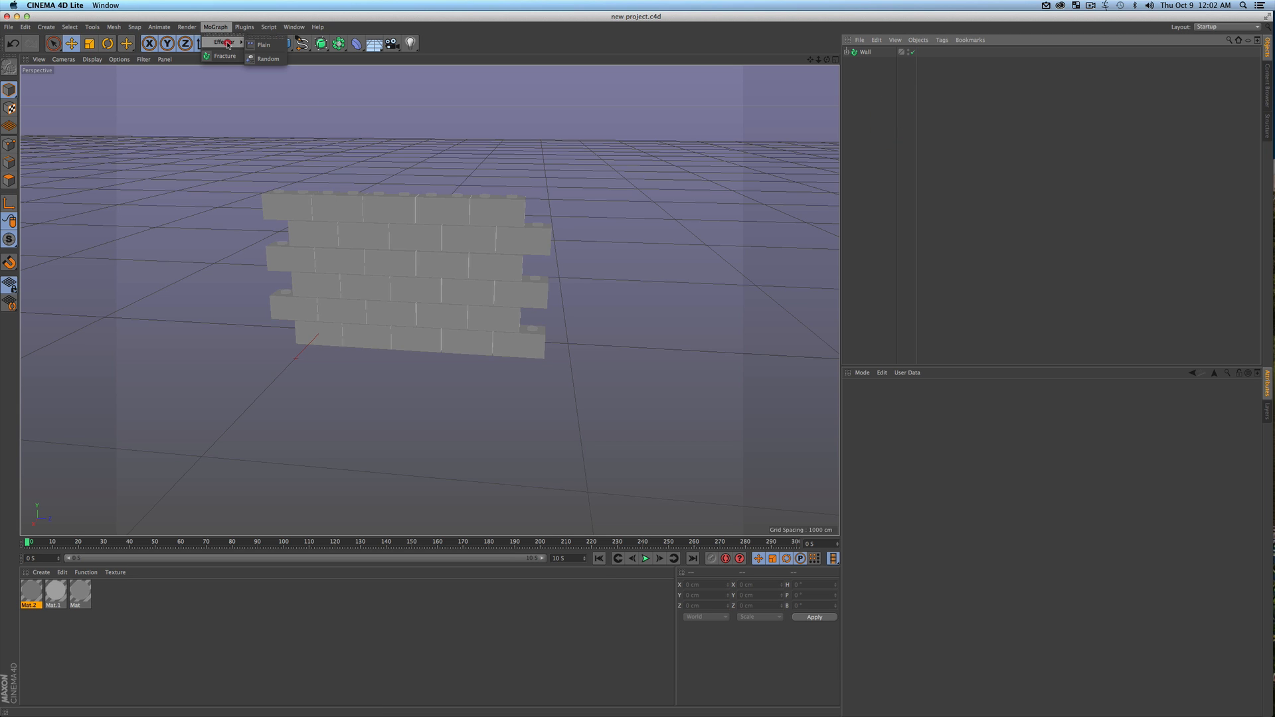
pyautogui.click(264, 45)
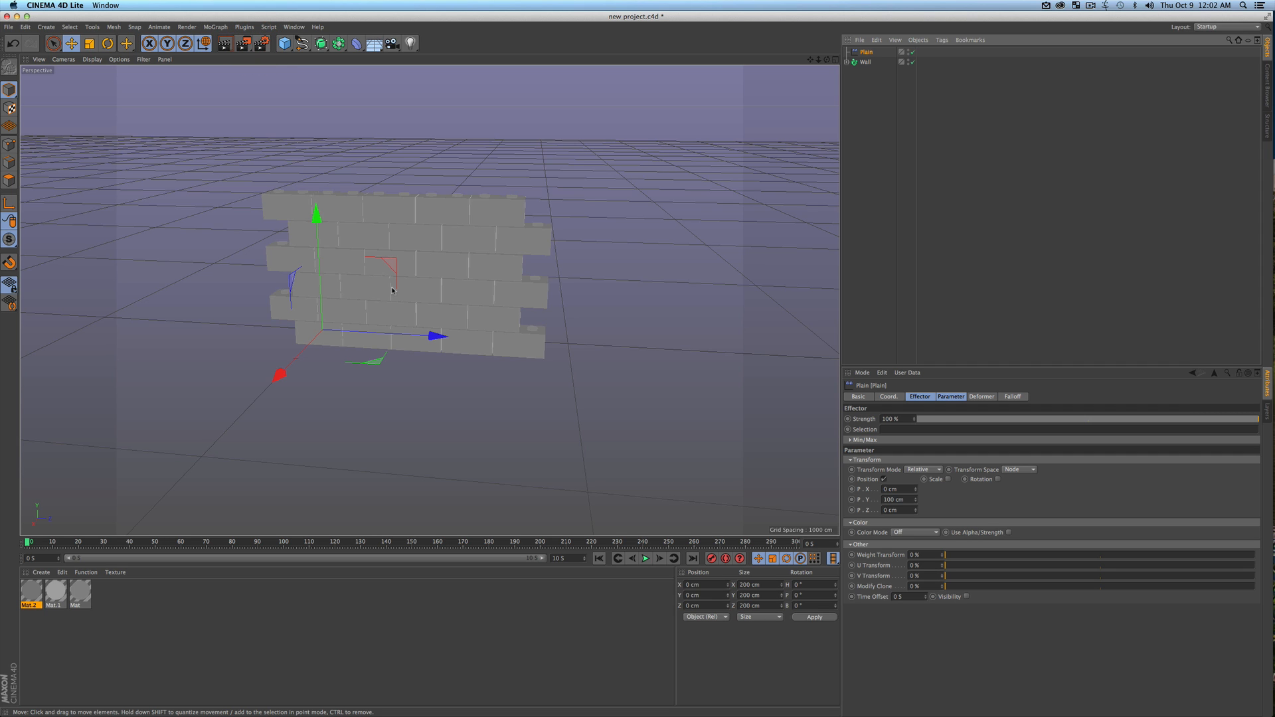
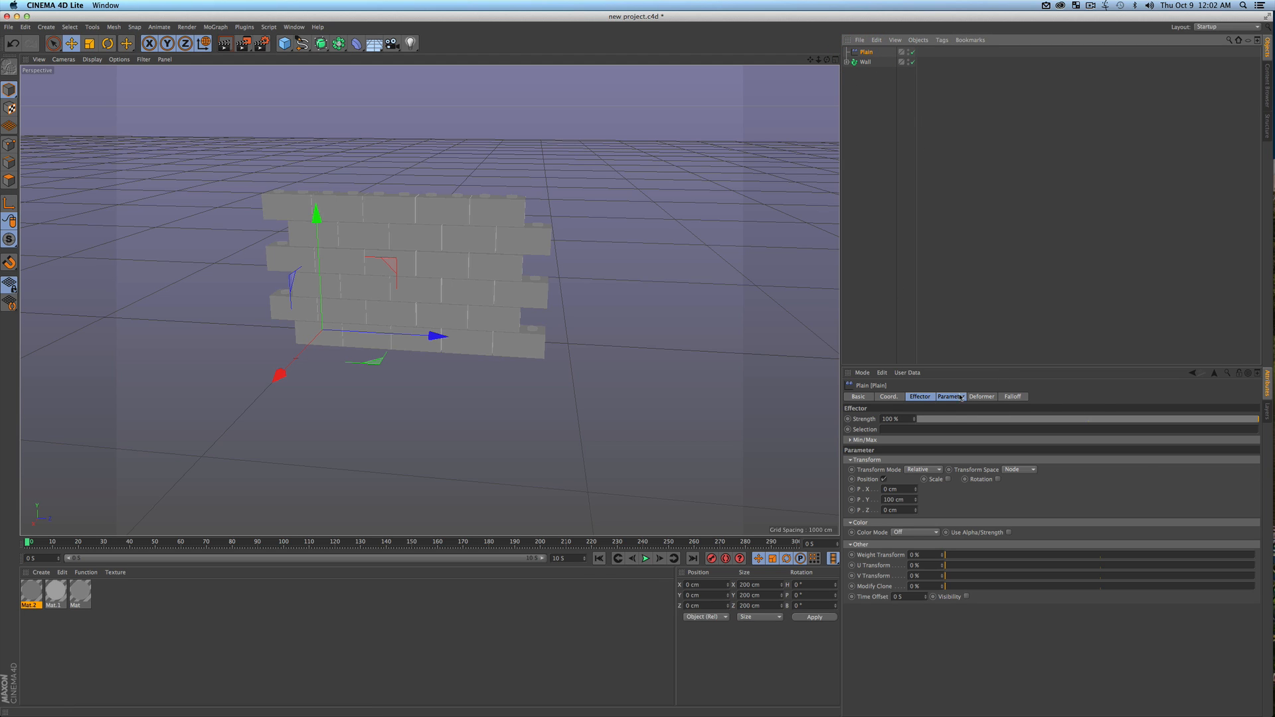
# Set the Plain effector's falloff shape to Linear
pyautogui.click(1013, 397)
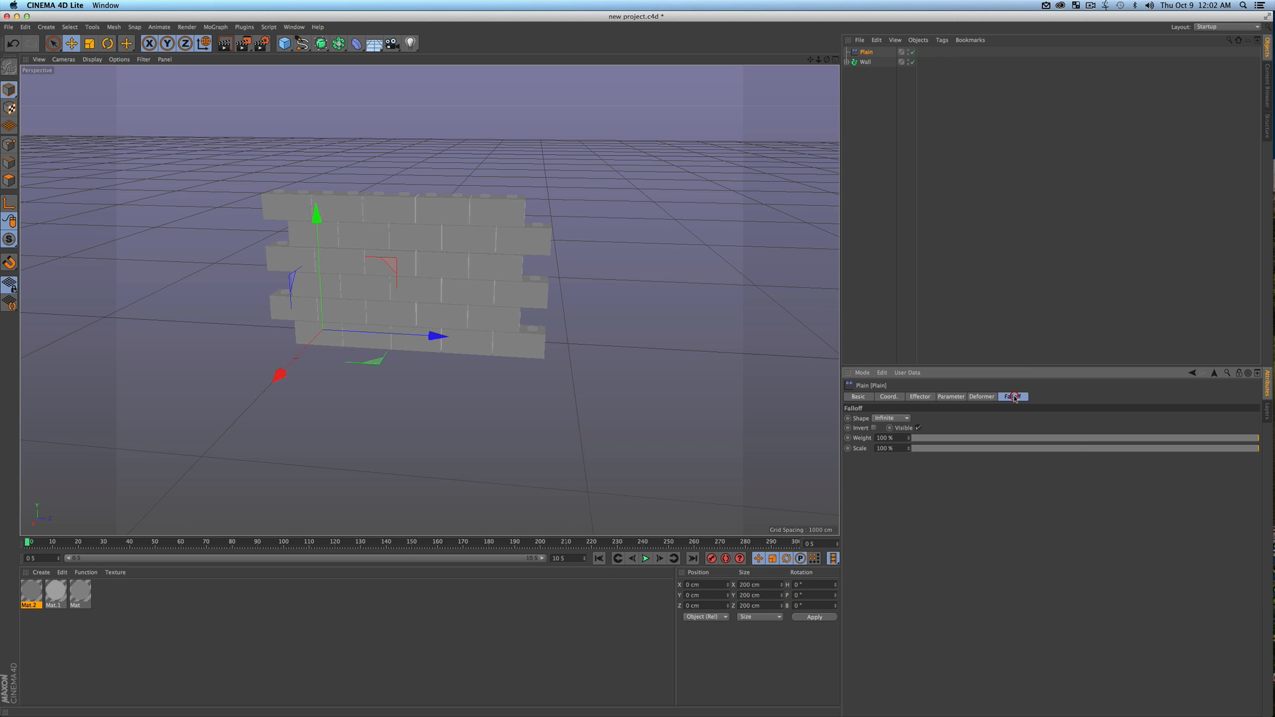
pyautogui.click(888, 420)
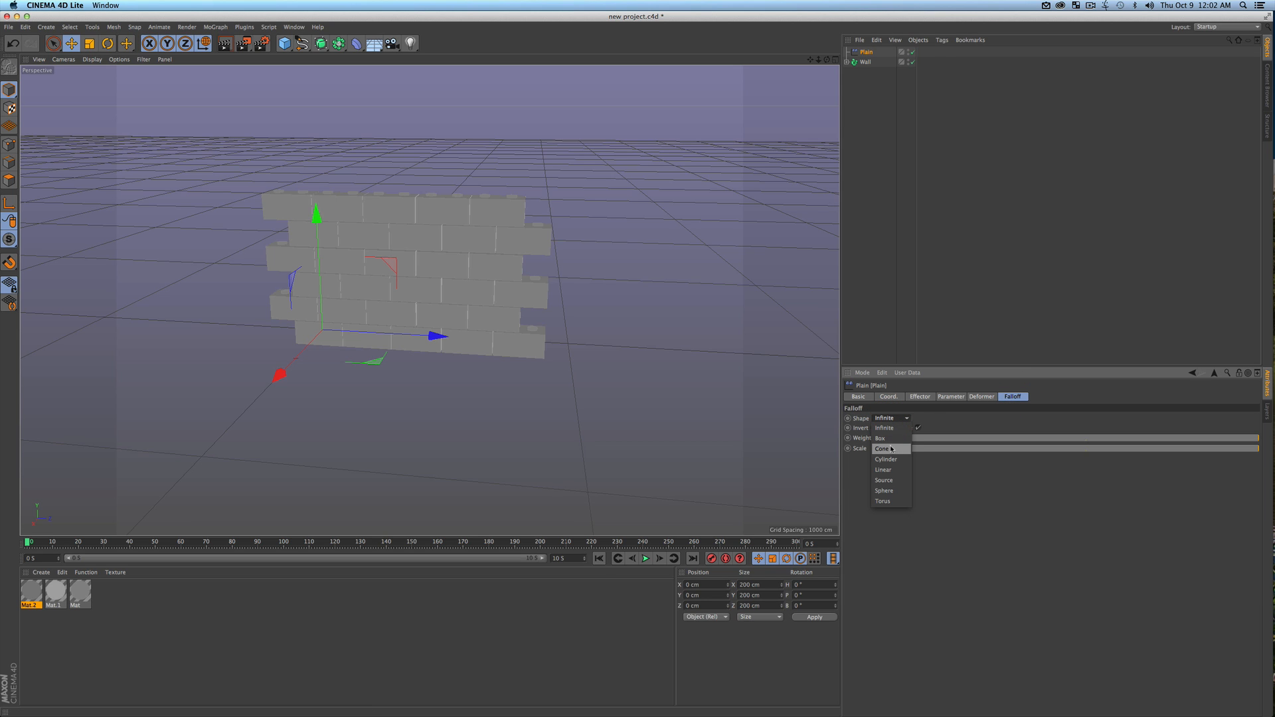
pyautogui.click(893, 471)
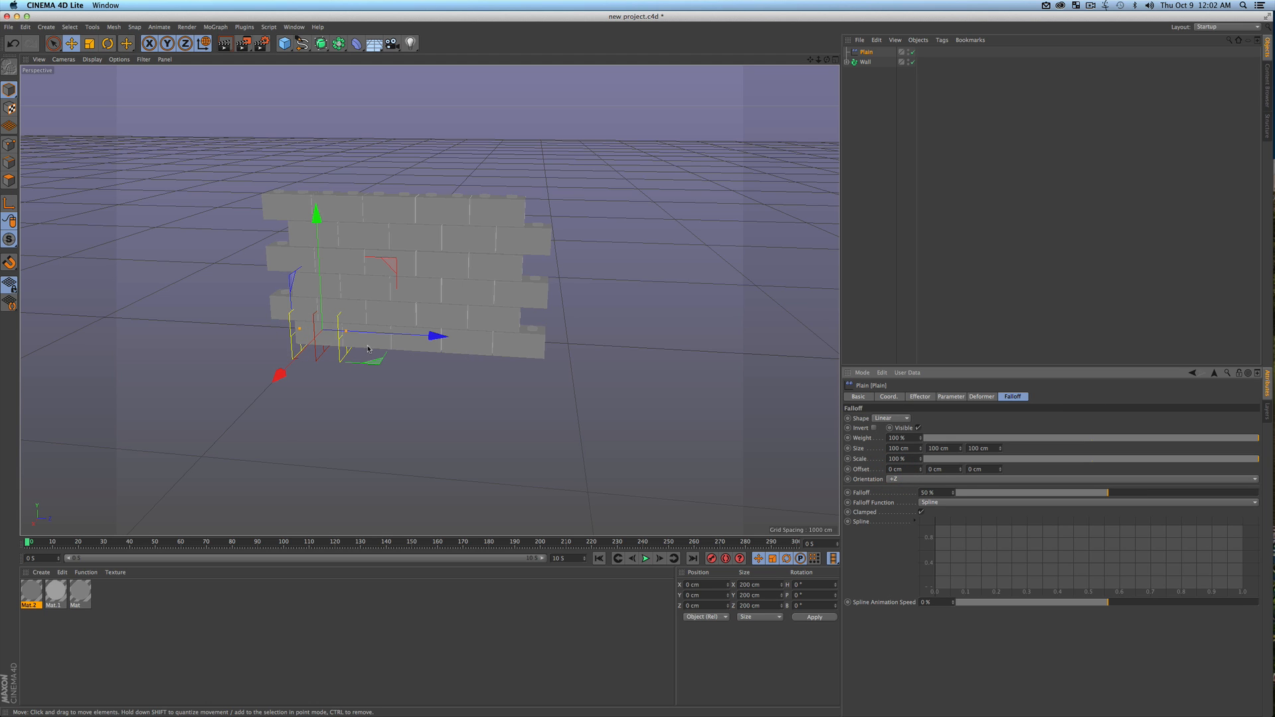
# Scale the Plain effector uniformly to about 405 cm and move it along Z to about 949 cm
pyautogui.press('t')
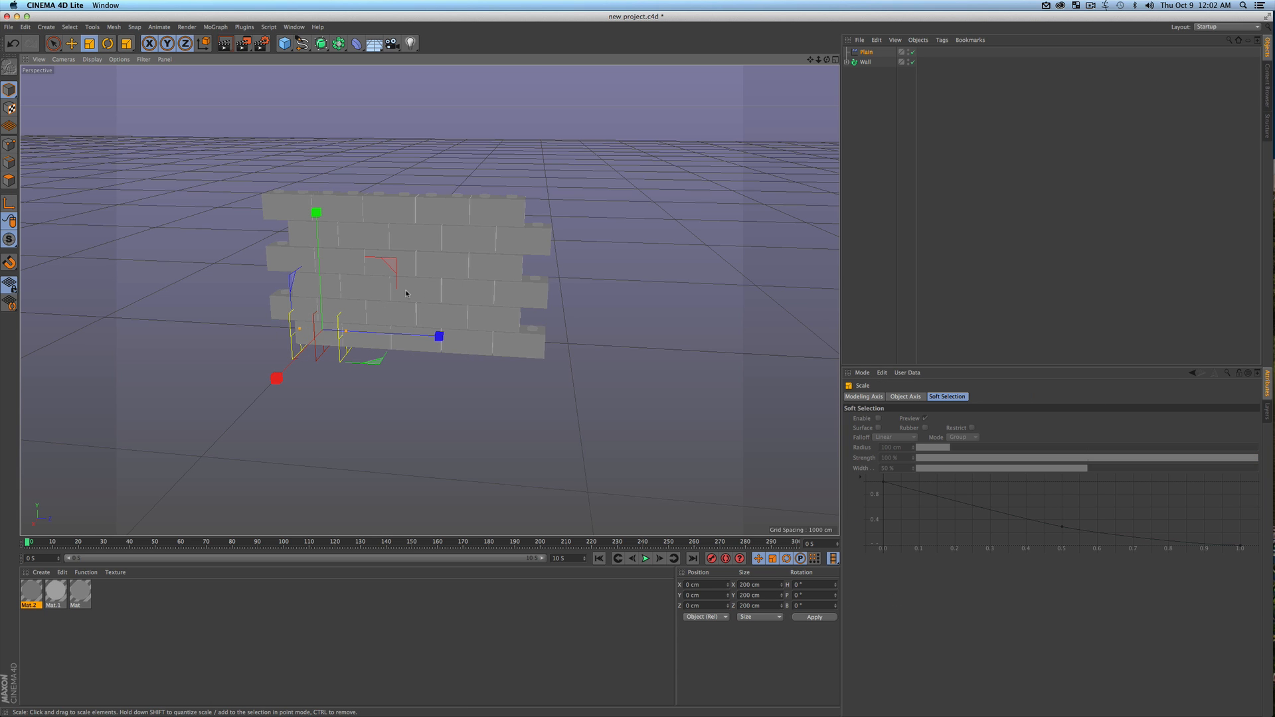
pyautogui.moveTo(663, 270); pyautogui.dragTo(706, 275)
pyautogui.press('super+z')
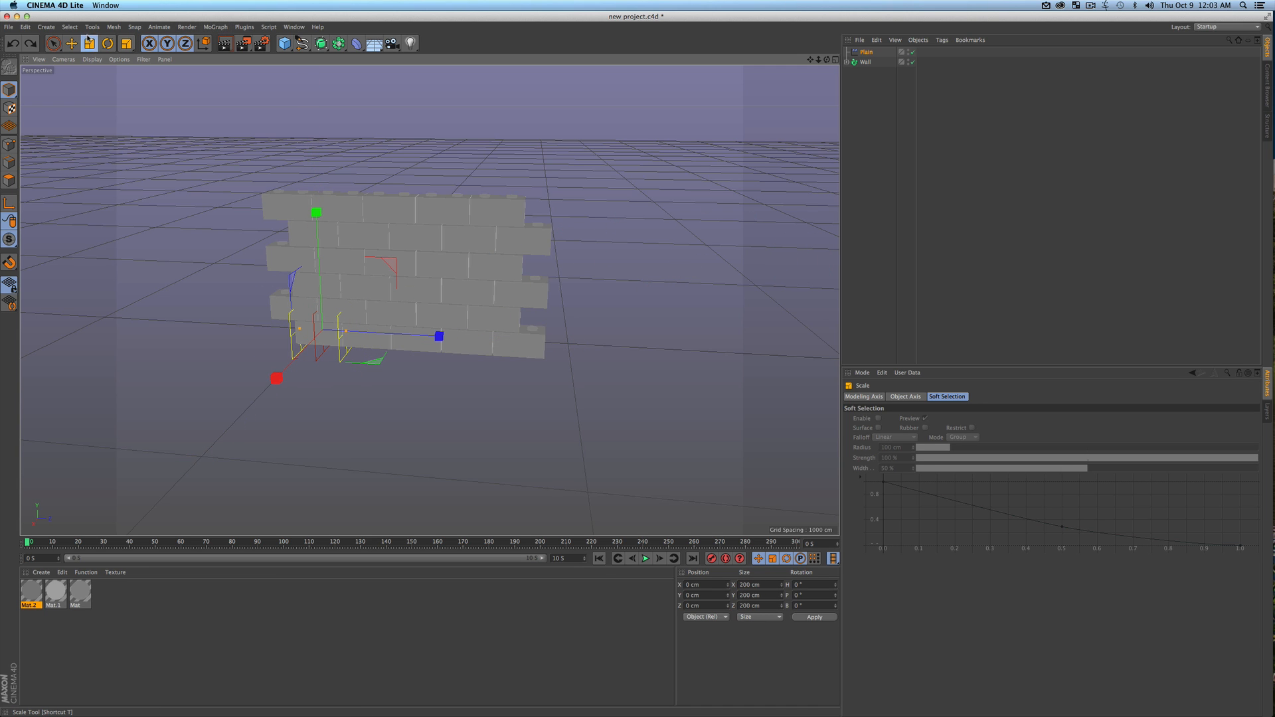
pyautogui.moveTo(505, 246); pyautogui.dragTo(847, 207)
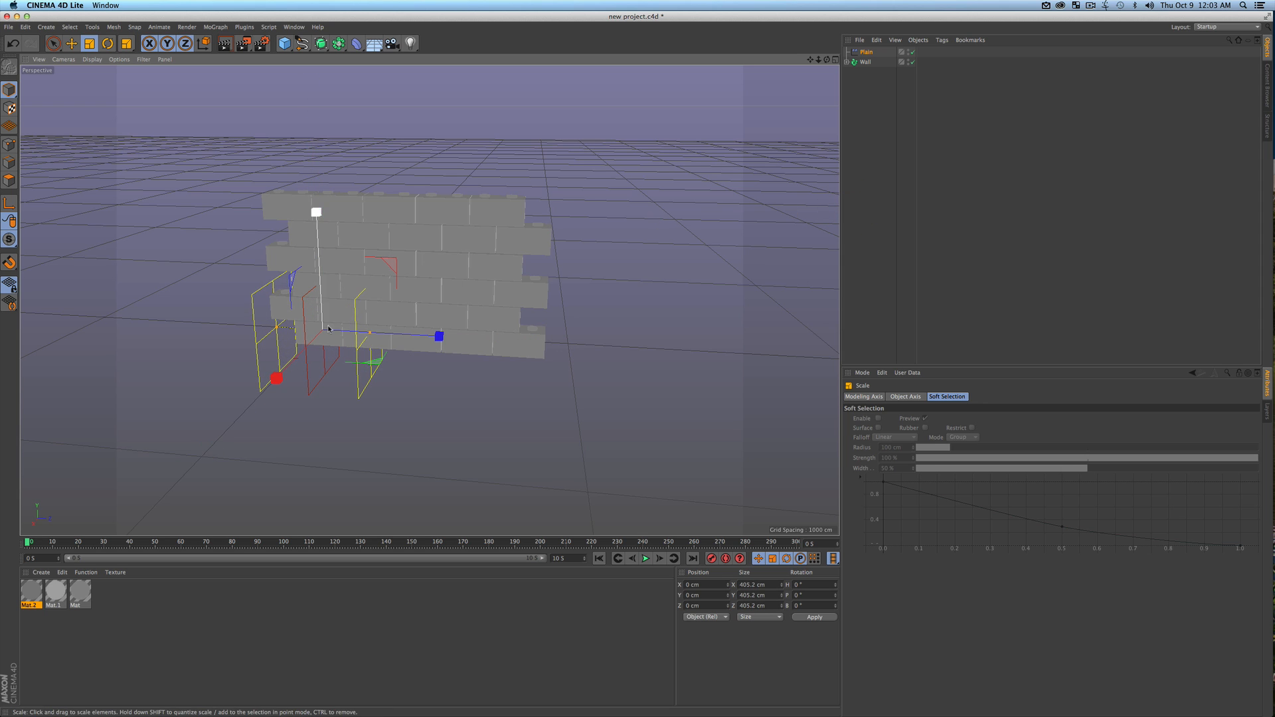
pyautogui.press('e')
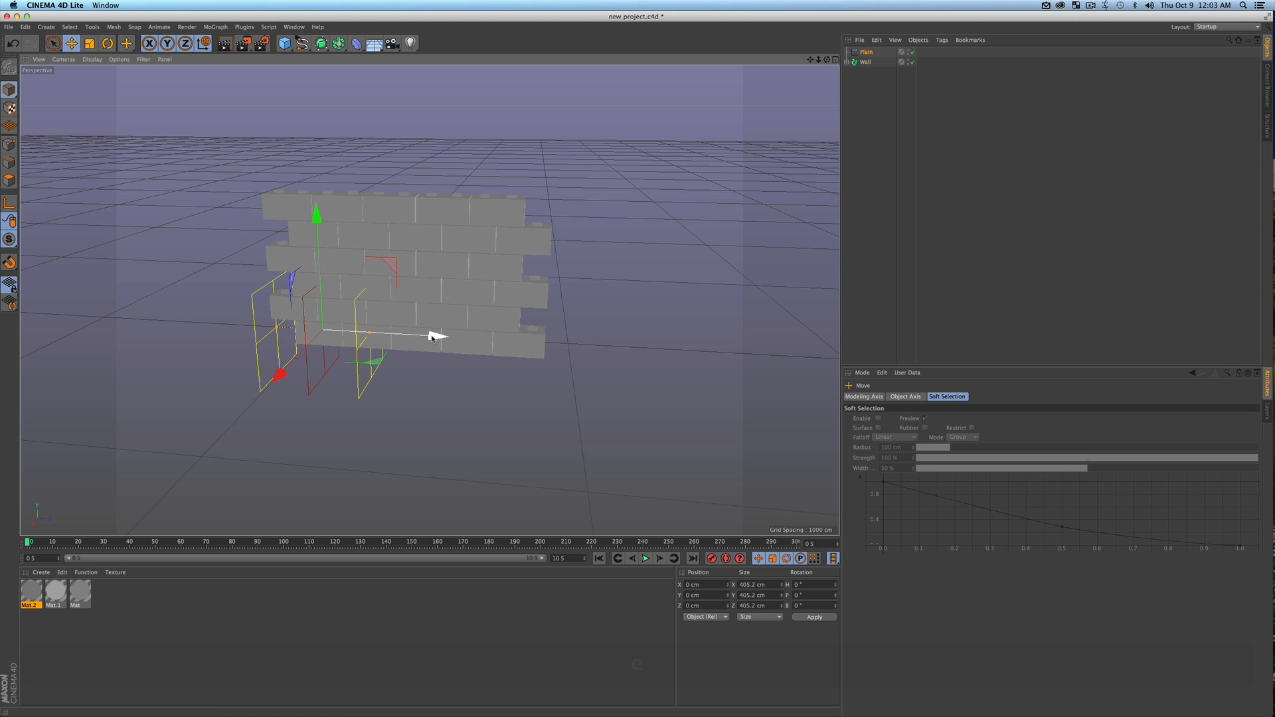
pyautogui.moveTo(433, 336); pyautogui.dragTo(677, 350)
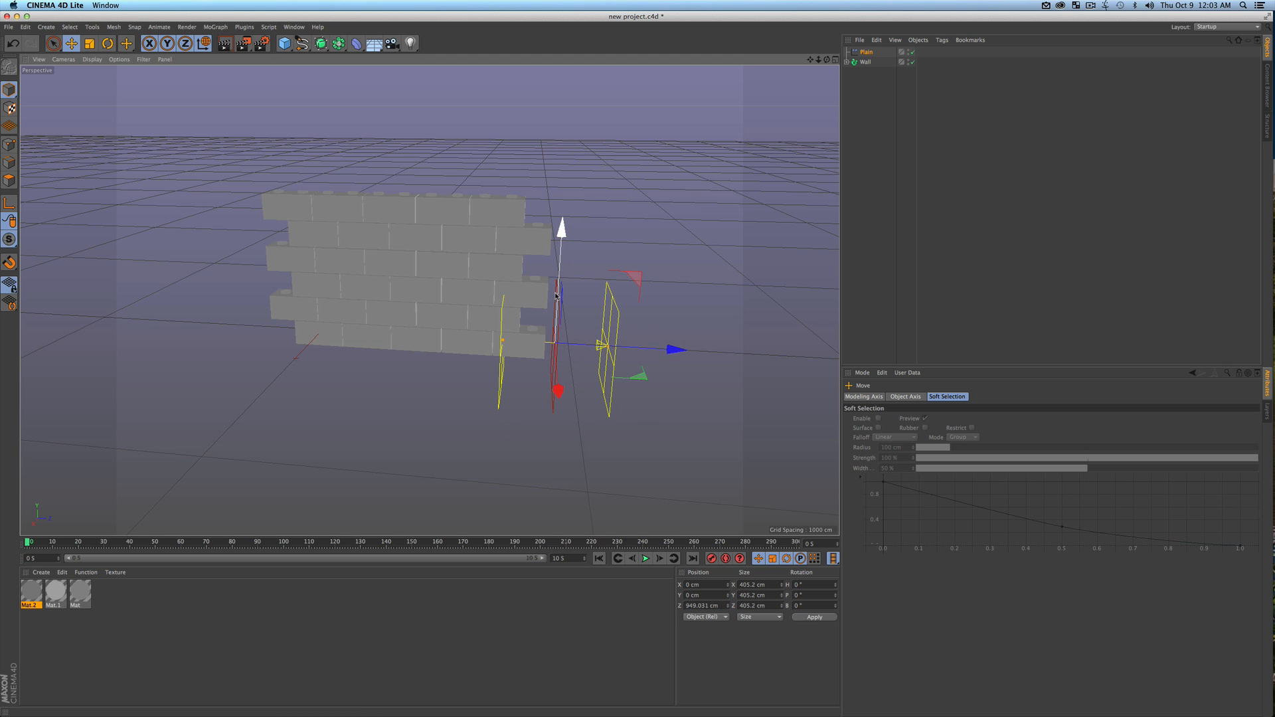
# Rotate the Plain effector's pitch to about 157° so its falloff is tilted relative to the wall
pyautogui.press('r')
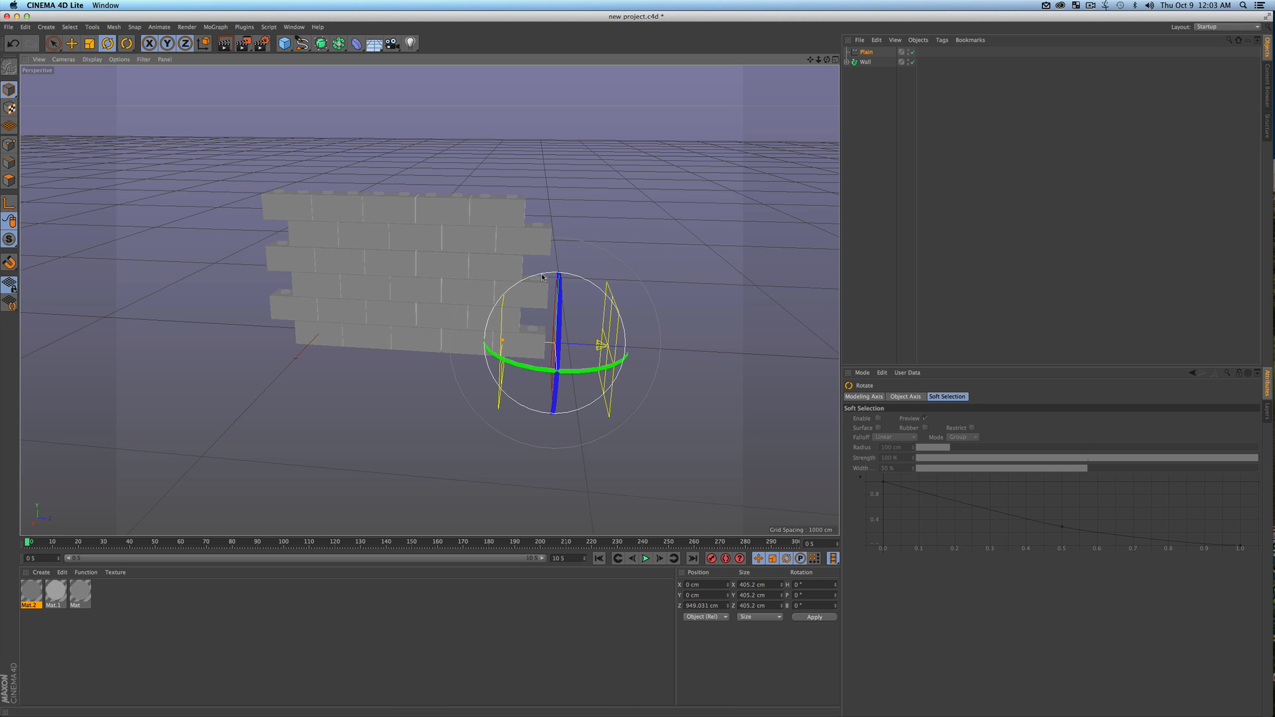
pyautogui.press('3')
pyautogui.moveTo(532, 288); pyautogui.dragTo(608, 371)
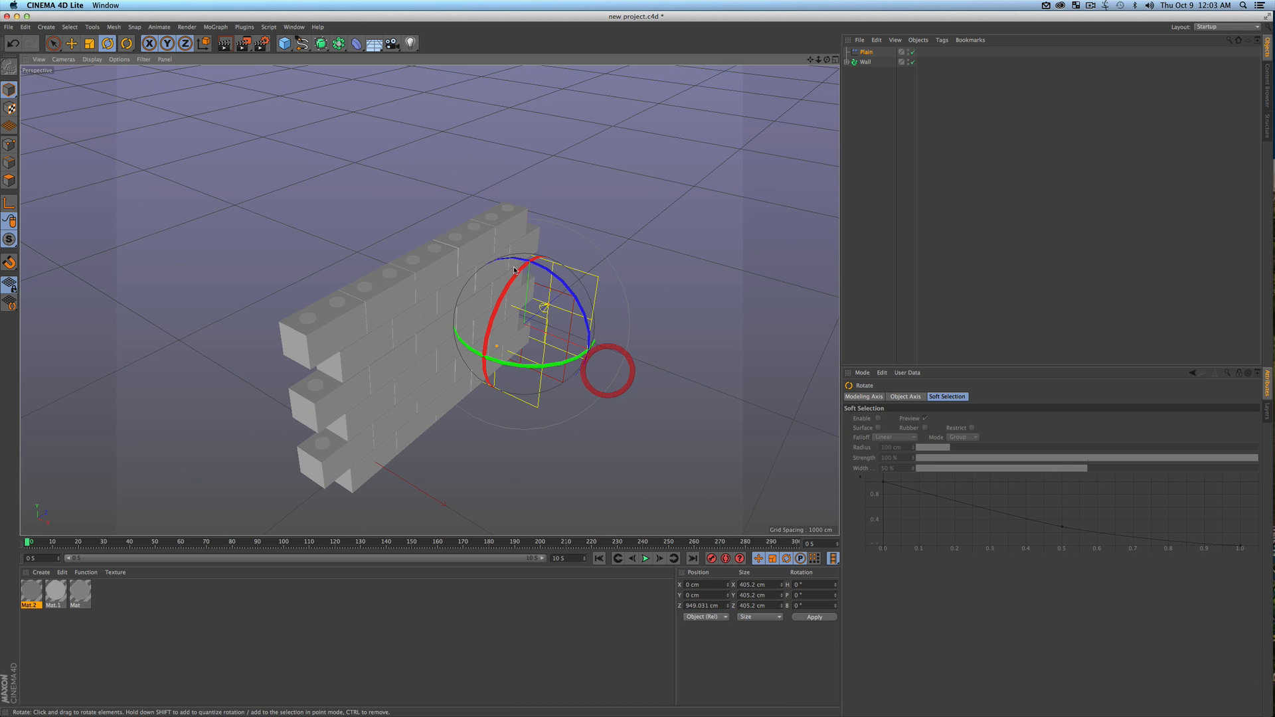
pyautogui.moveTo(504, 287); pyautogui.dragTo(168, 228)
pyautogui.press('3')
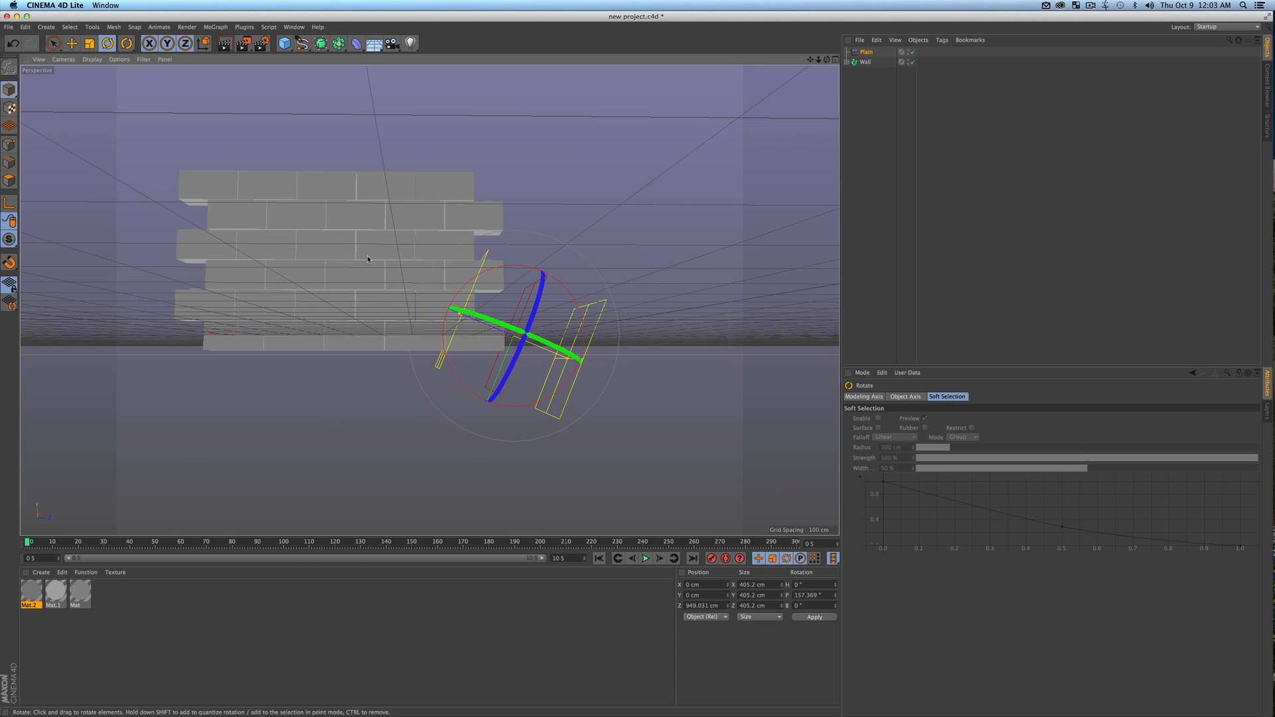
# Move the Plain effector down to about -129 cm in Y and away from the wall to about 1164 cm in Z
pyautogui.press('3')
pyautogui.moveTo(368, 259); pyautogui.dragTo(415, 286)
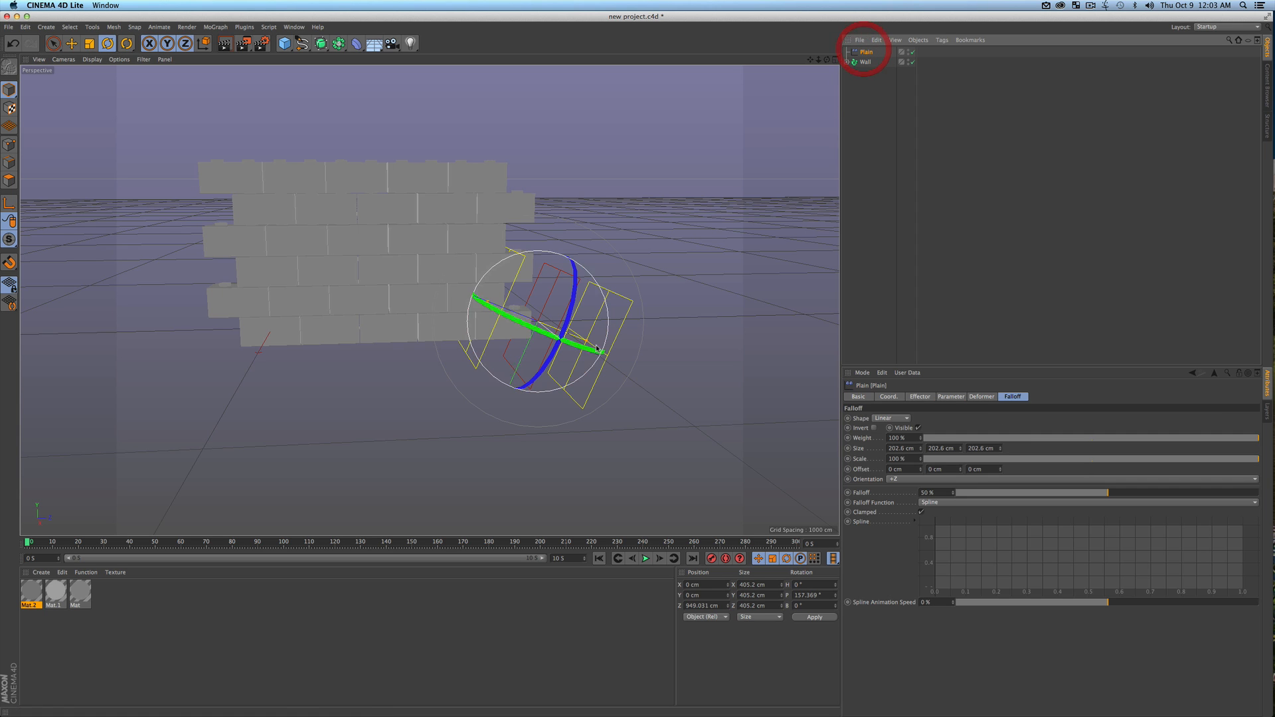
pyautogui.press('e')
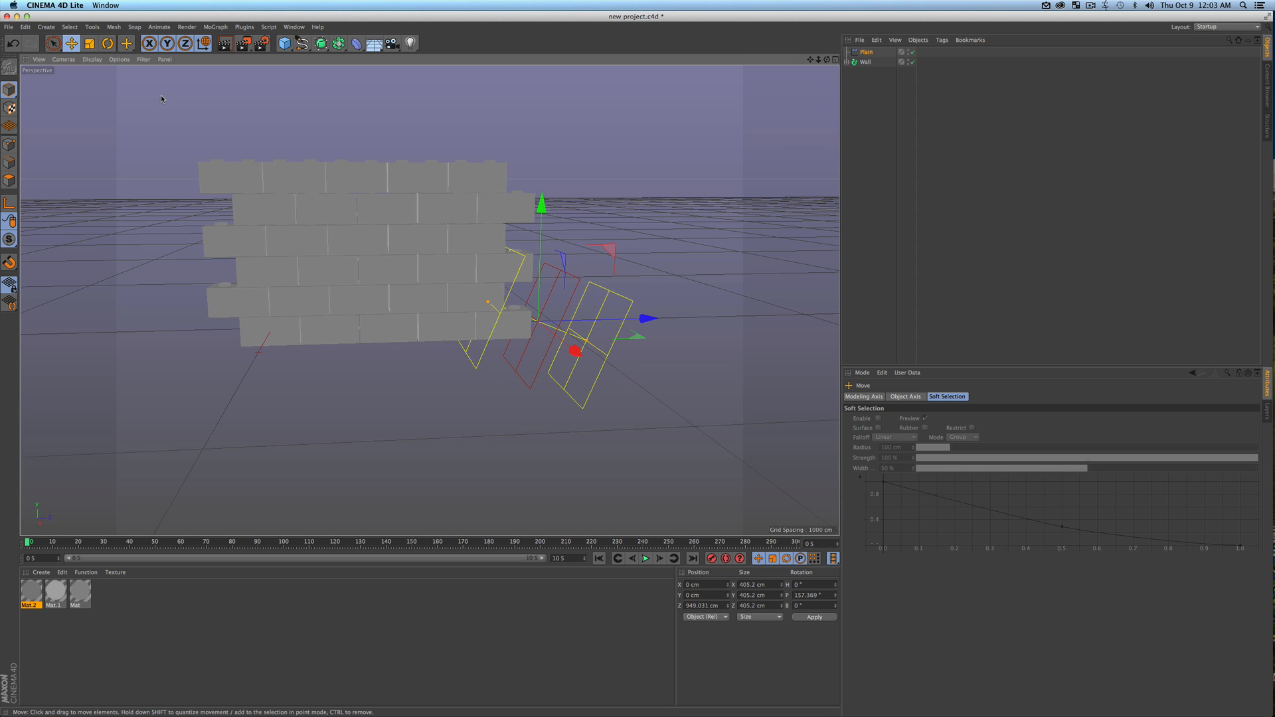
pyautogui.moveTo(541, 219); pyautogui.dragTo(541, 242)
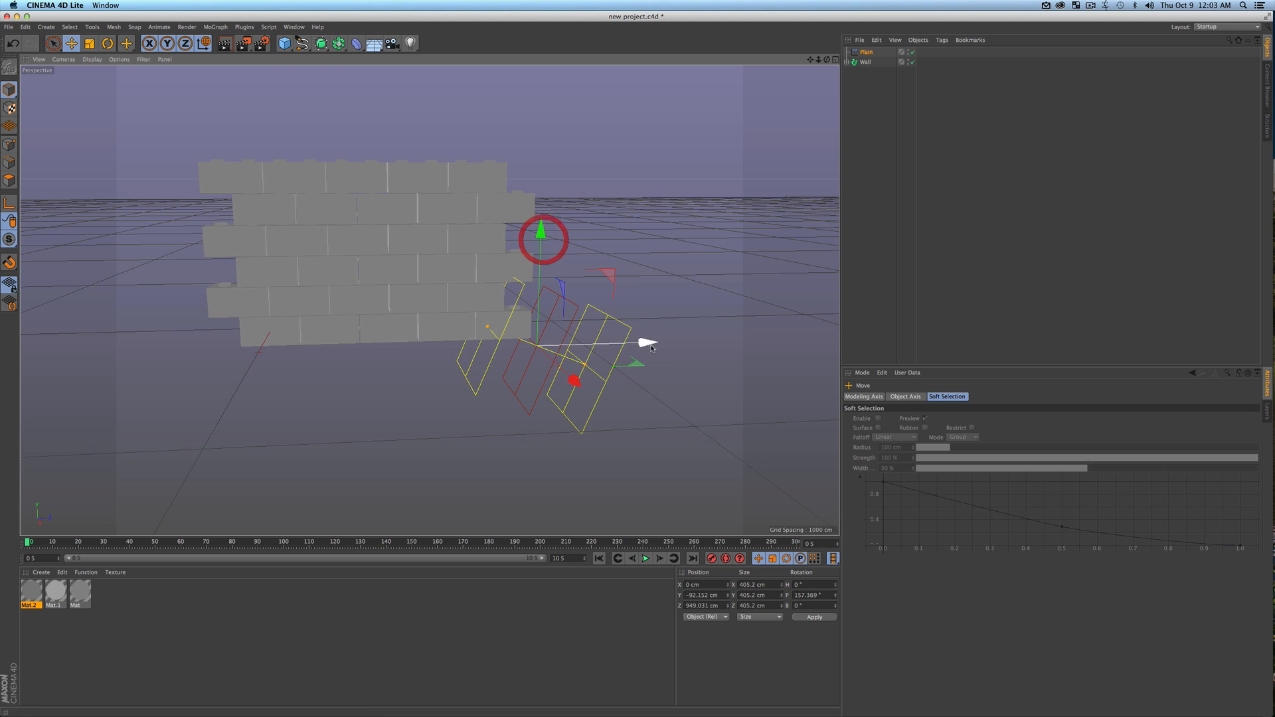
pyautogui.moveTo(649, 341); pyautogui.dragTo(706, 341)
pyautogui.moveTo(599, 229); pyautogui.dragTo(605, 237)
# Assign the Plain effector to the Wall Fracture object's effectors list
pyautogui.click(864, 63)
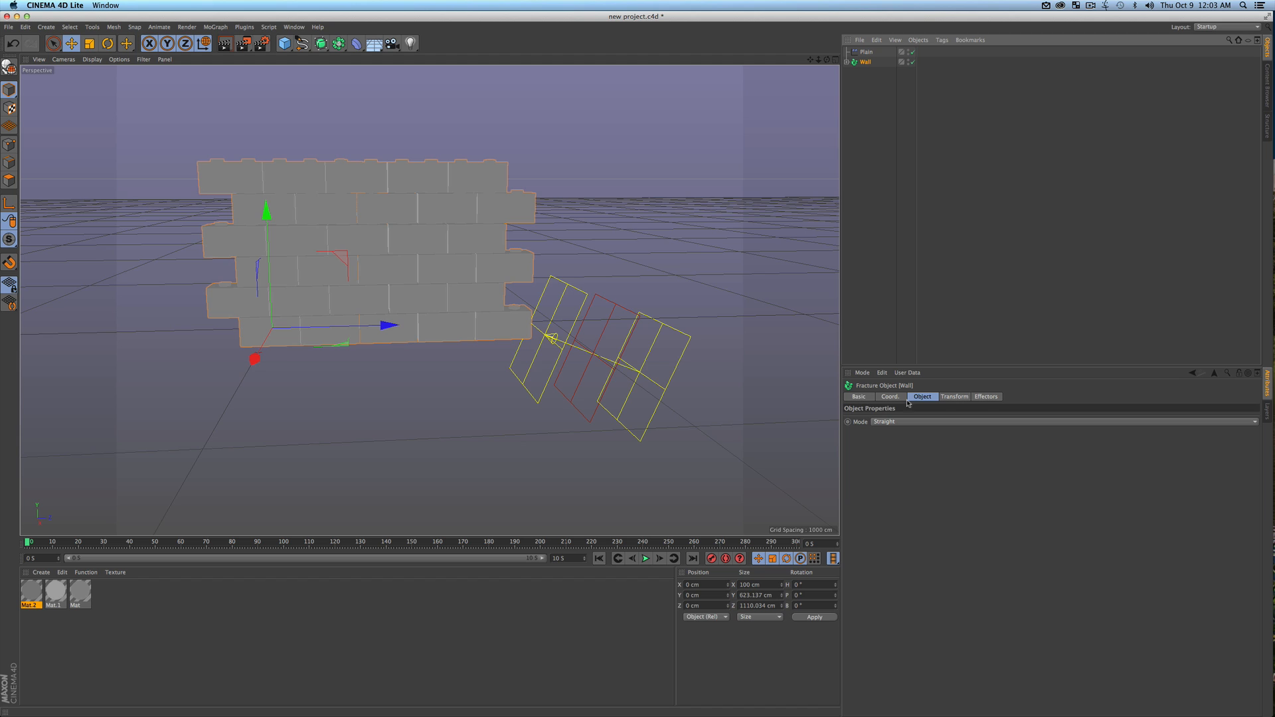
pyautogui.click(985, 396)
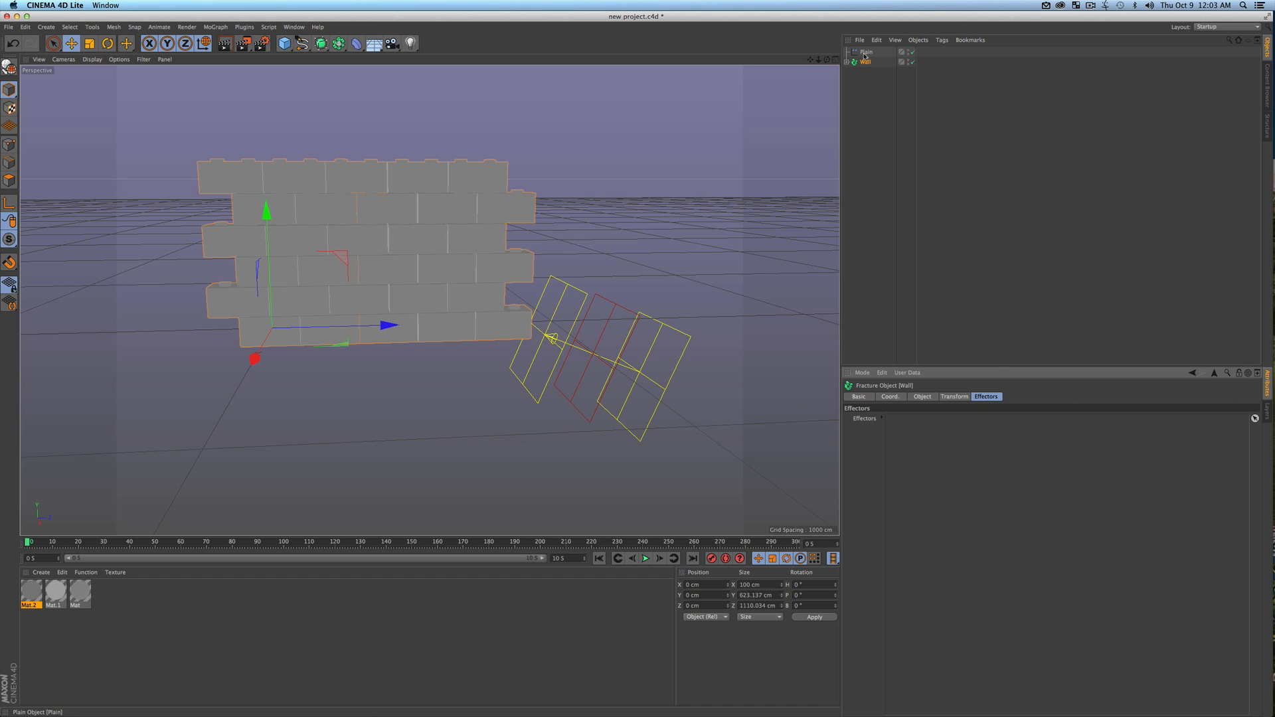
pyautogui.moveTo(866, 57); pyautogui.dragTo(947, 447)
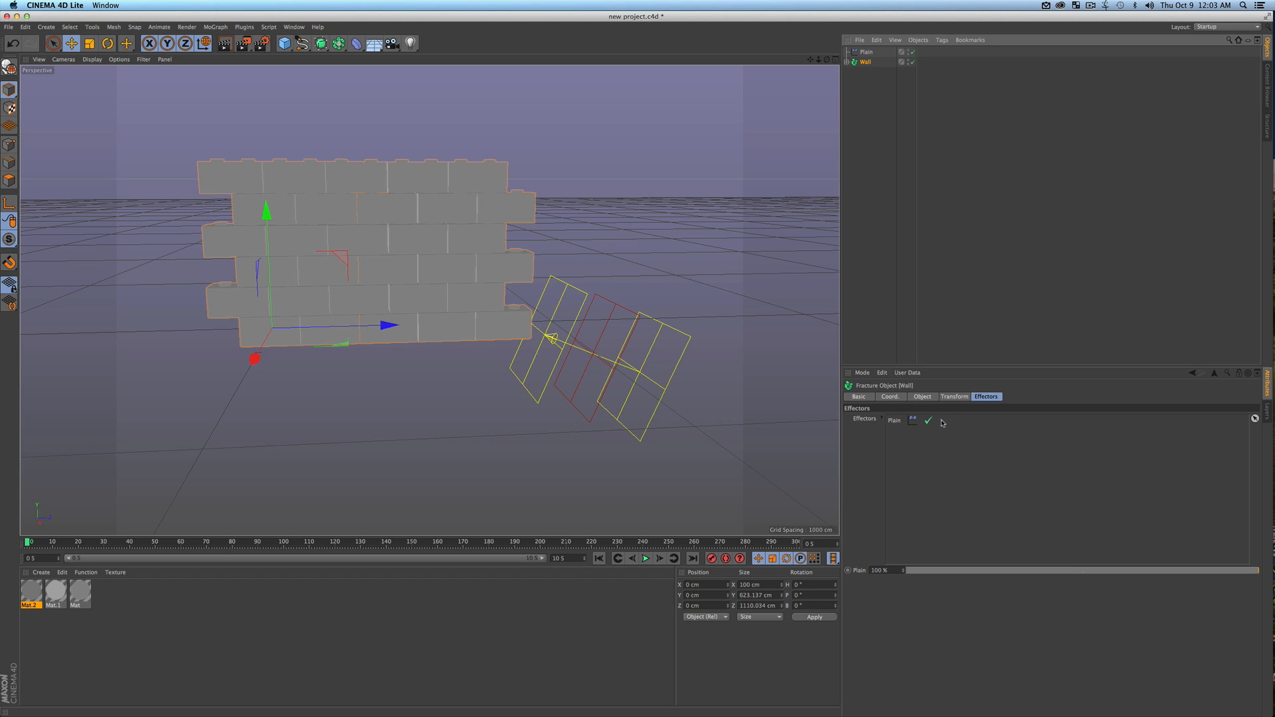
# Move the Plain effector along Z to about 1081 cm and set its P.Y position parameter to 260 cm
pyautogui.click(867, 52)
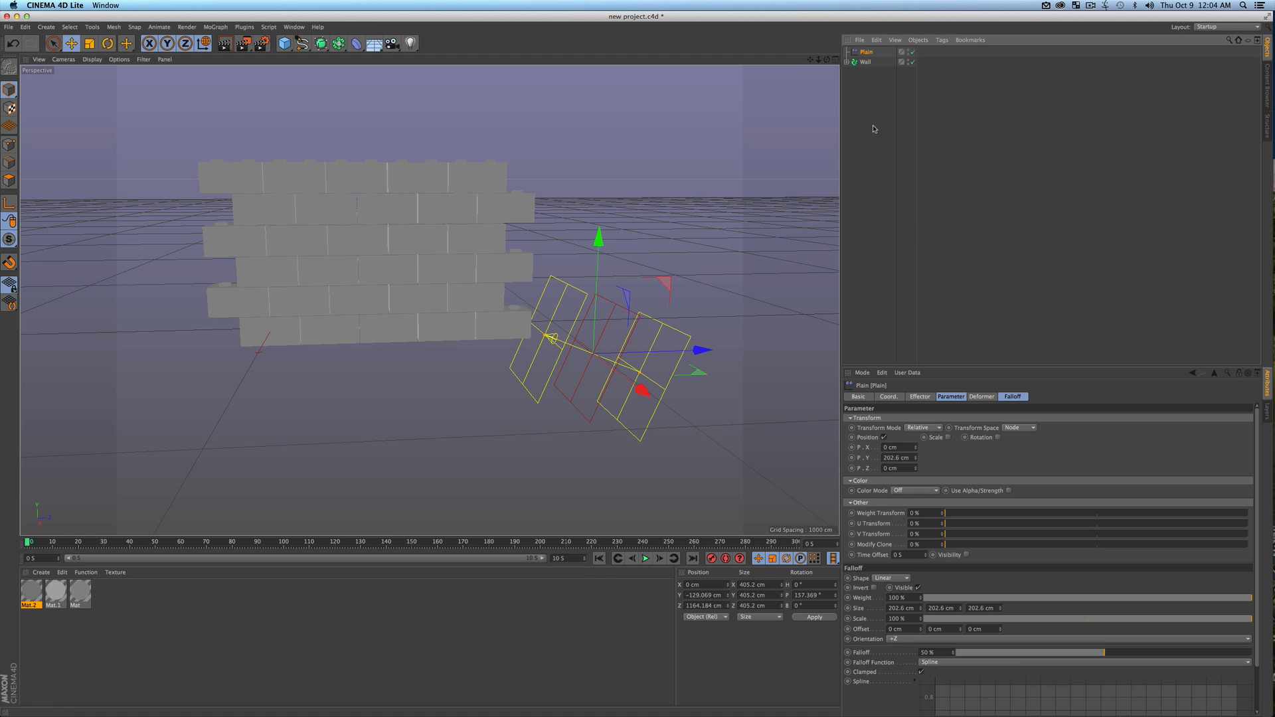
pyautogui.click(948, 397)
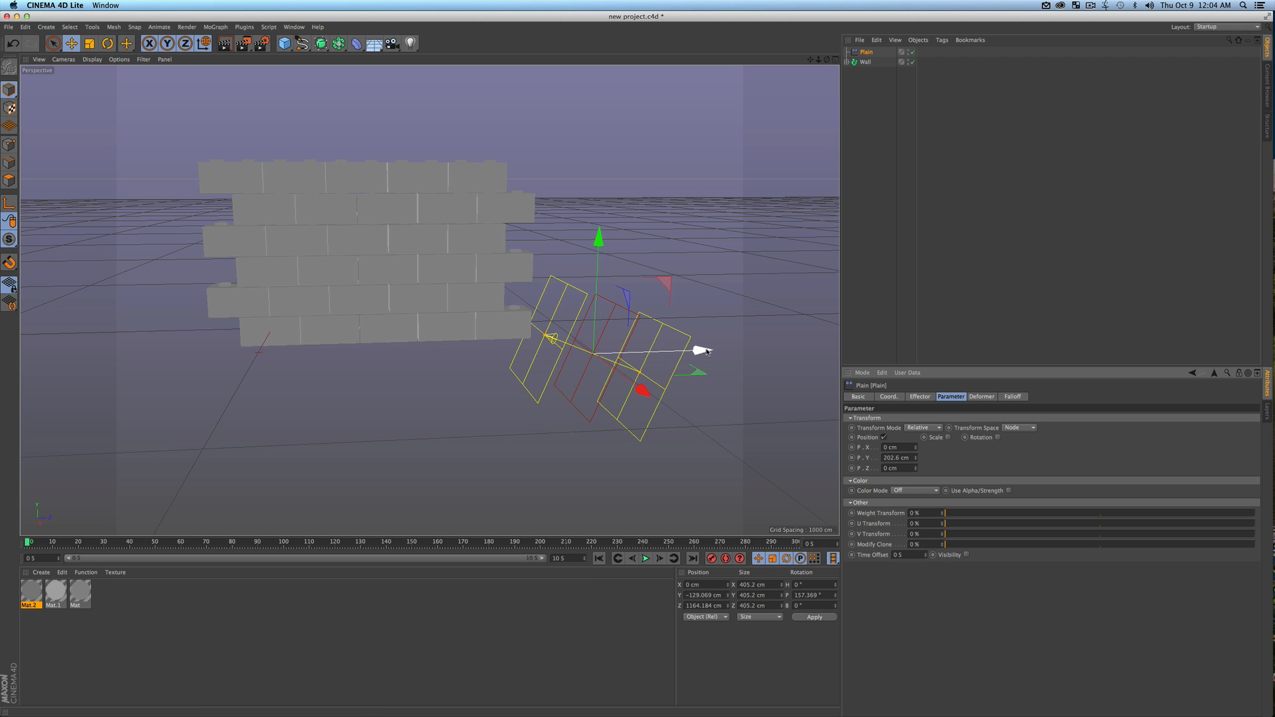
pyautogui.moveTo(707, 352)
pyautogui.mouseDown()
pyautogui.moveTo(292, 349)
pyautogui.moveTo(727, 335)
pyautogui.moveTo(385, 341)
pyautogui.moveTo(471, 335)
pyautogui.moveTo(647, 345)
pyautogui.moveTo(345, 350)
pyautogui.moveTo(690, 344)
pyautogui.mouseUp()
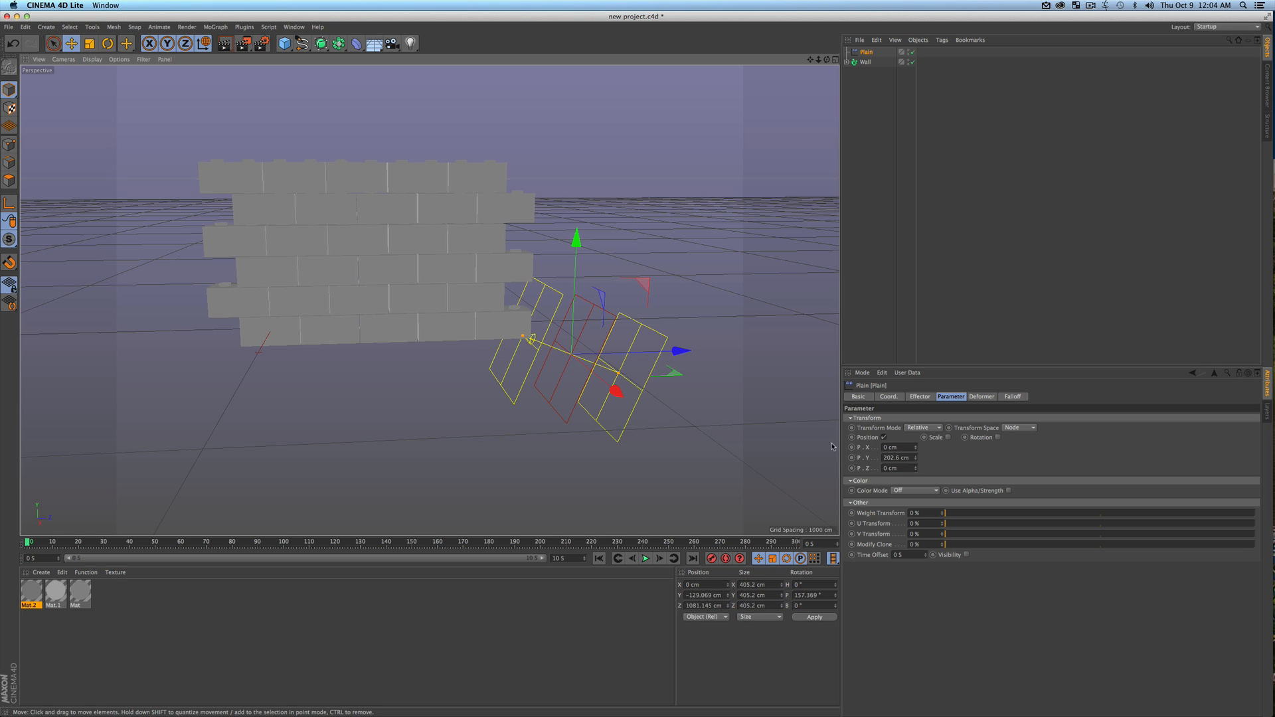
pyautogui.moveTo(916, 460); pyautogui.dragTo(917, 455)
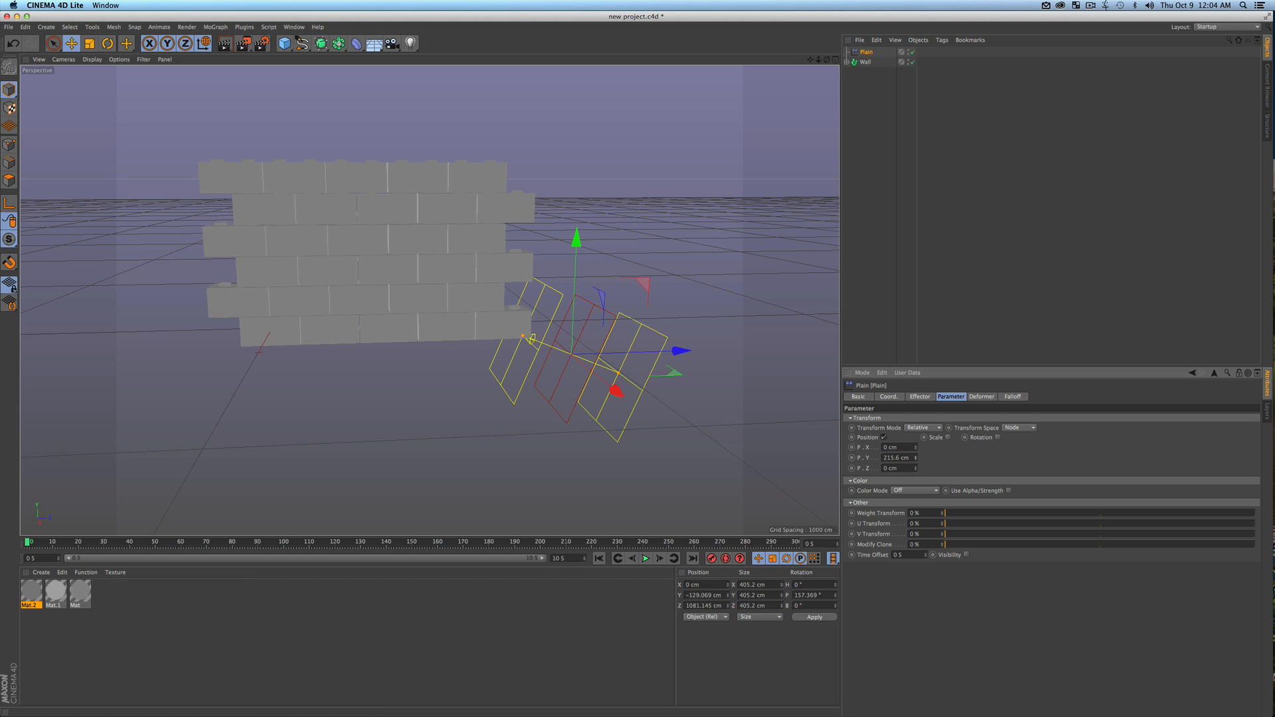
pyautogui.press('super+a')
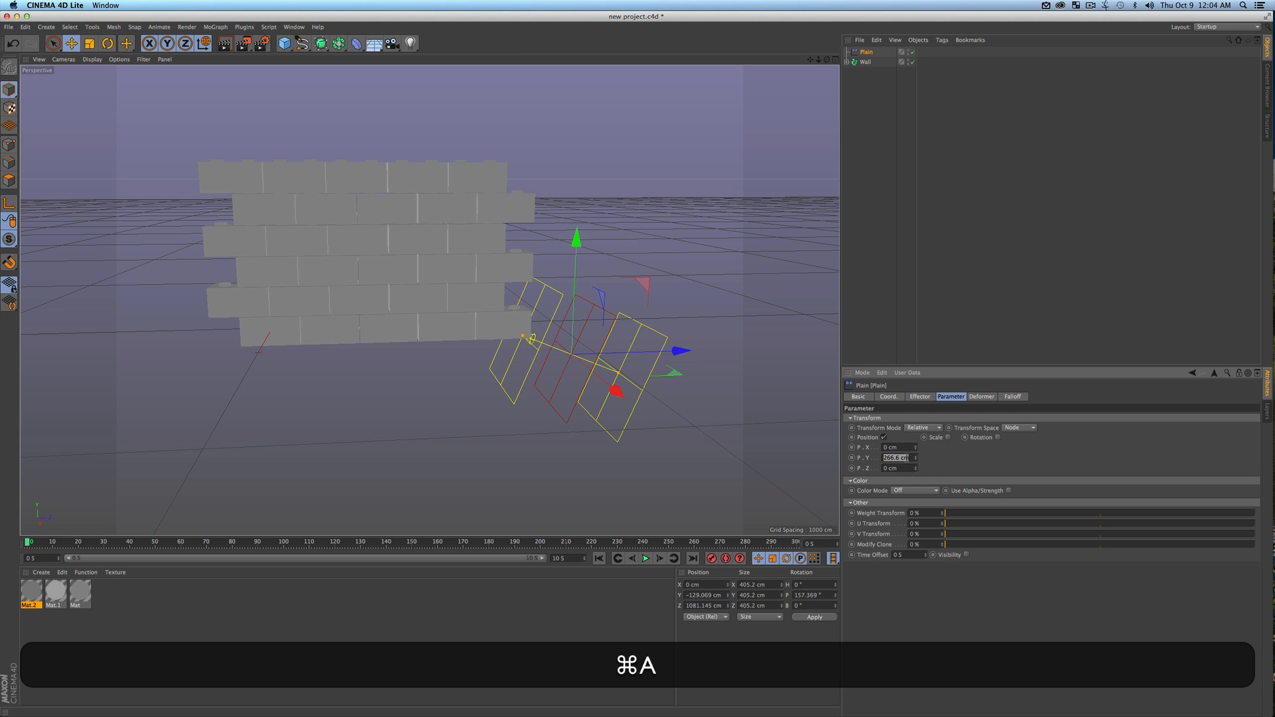
pyautogui.write('260')
pyautogui.press('Return')
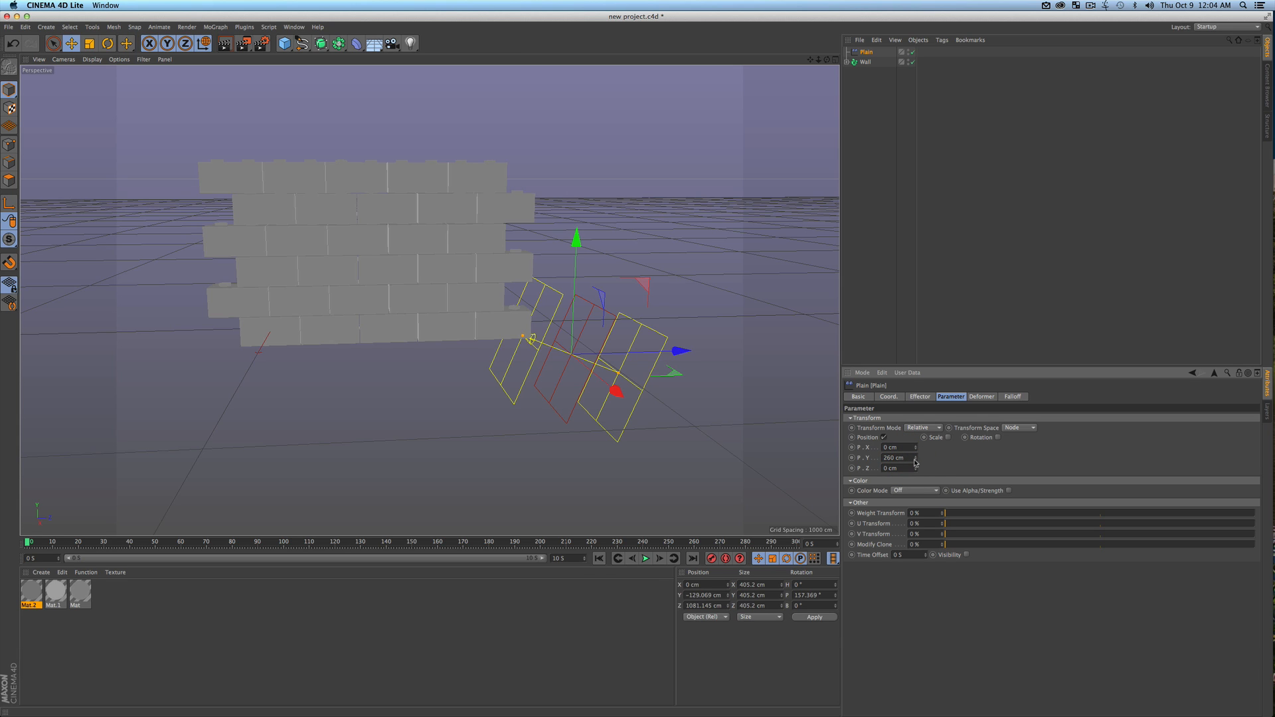
# Enable the Plain effector's rotation parameter and move the effector into the wall, to about 501 cm in Z
pyautogui.click(998, 438)
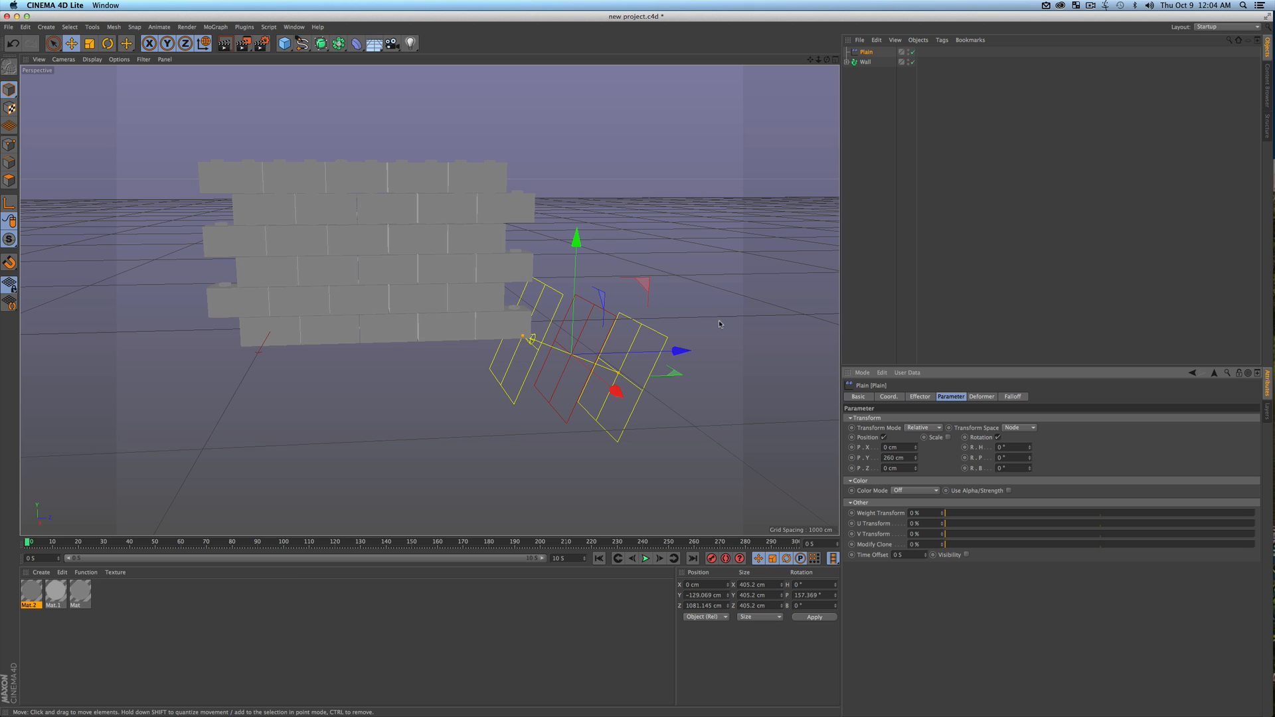
pyautogui.moveTo(679, 352); pyautogui.dragTo(526, 354)
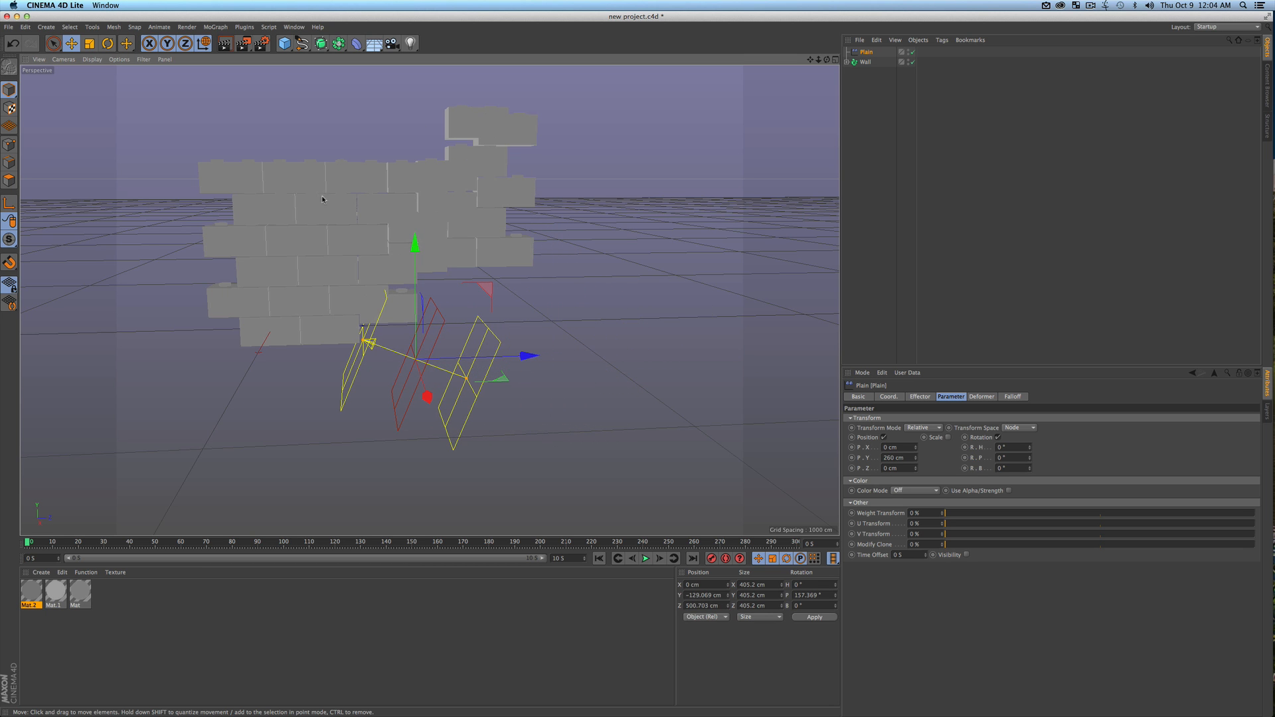
pyautogui.press('3')
pyautogui.moveTo(335, 218); pyautogui.dragTo(389, 236)
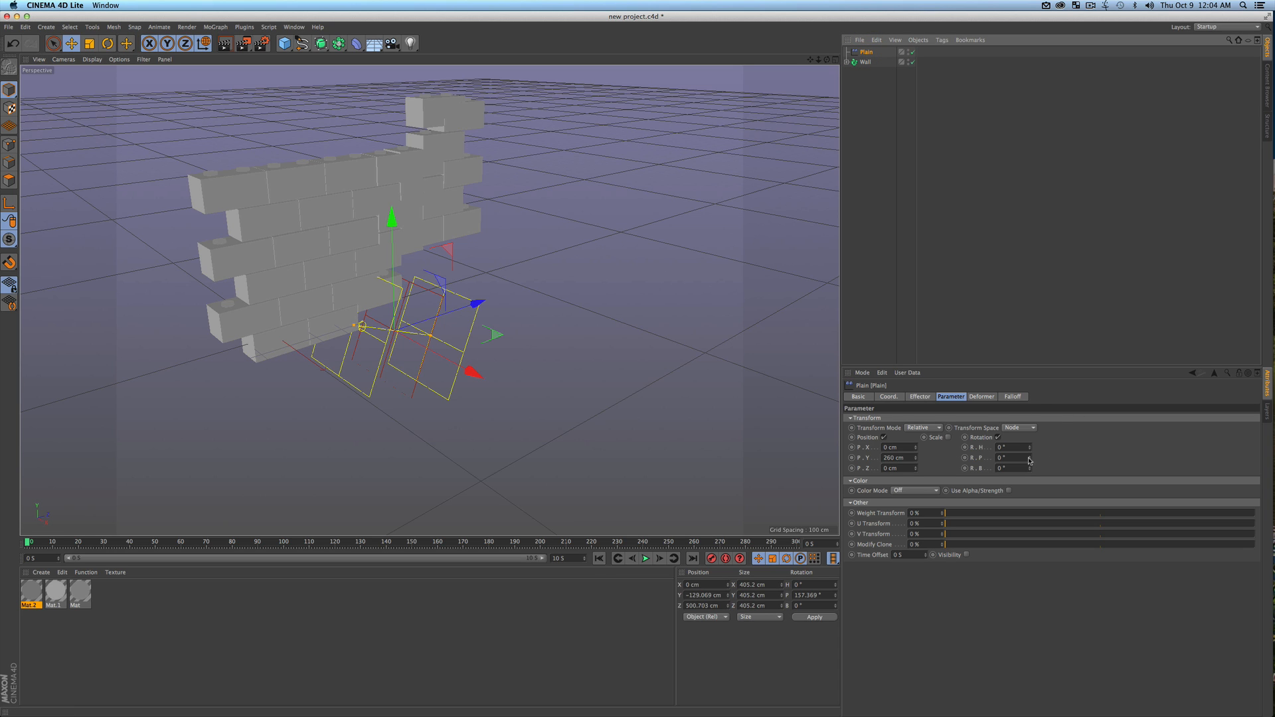
# Try pitch and bank rotation on the bricks through the Plain effector's parameters, undoing each change
pyautogui.moveTo(1031, 449)
pyautogui.mouseDown()
pyautogui.moveTo(1089, 450)
pyautogui.moveTo(1021, 449)
pyautogui.moveTo(1037, 458)
pyautogui.mouseUp()
pyautogui.press('super+z')
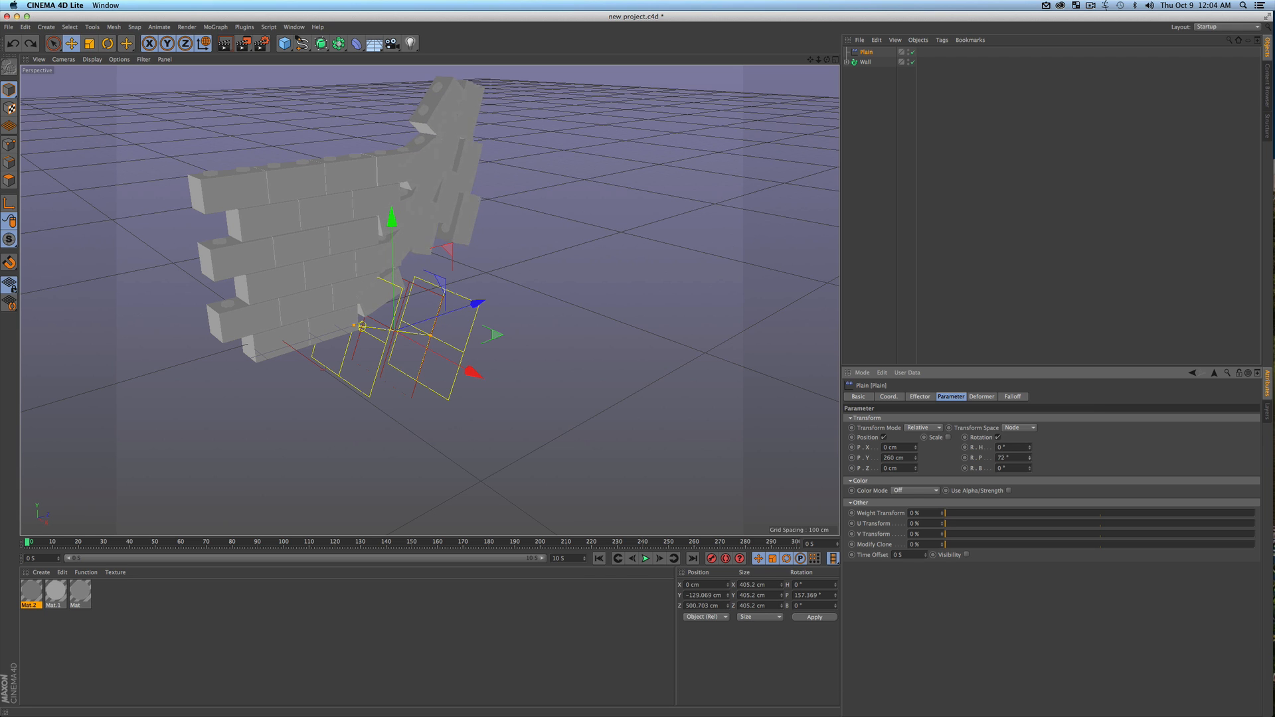
pyautogui.press('super+z')
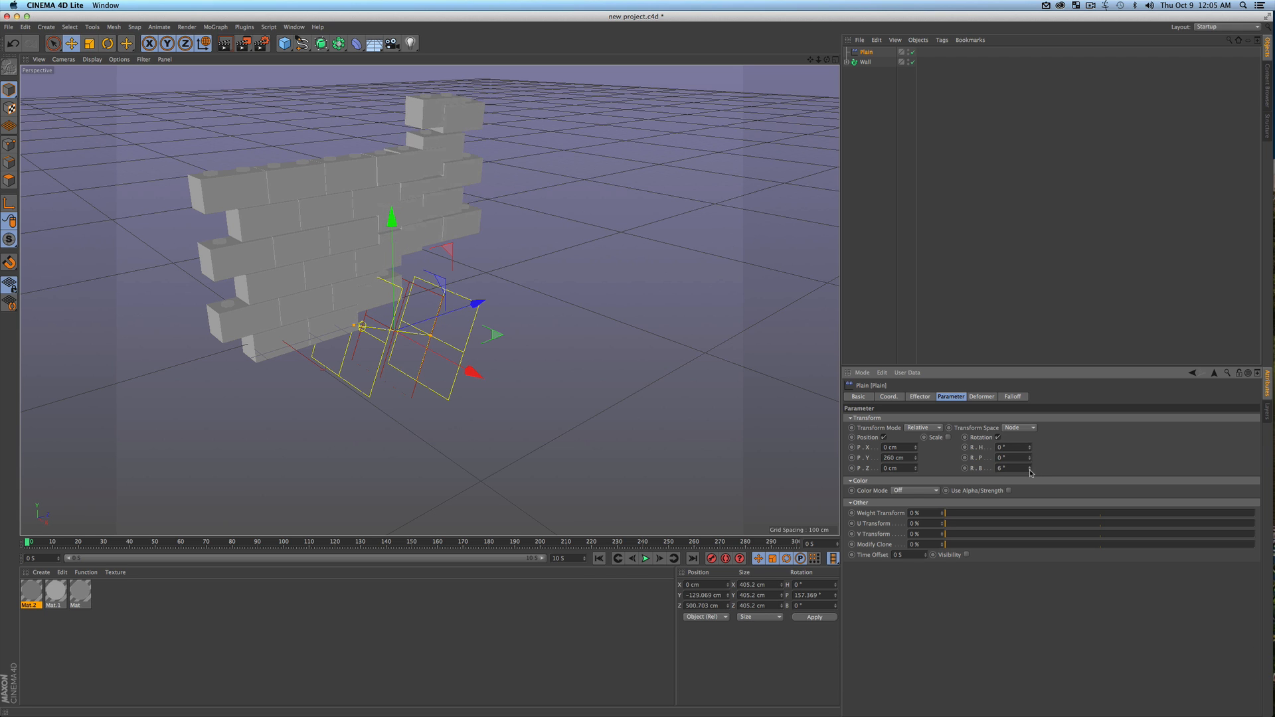
pyautogui.press('super+z')
# Set the Plain effector's R.H rotation to 37° and enable a uniform scale of -1
pyautogui.moveTo(1030, 448)
pyautogui.mouseDown()
pyautogui.moveTo(1030, 423)
pyautogui.moveTo(1030, 445)
pyautogui.mouseUp()
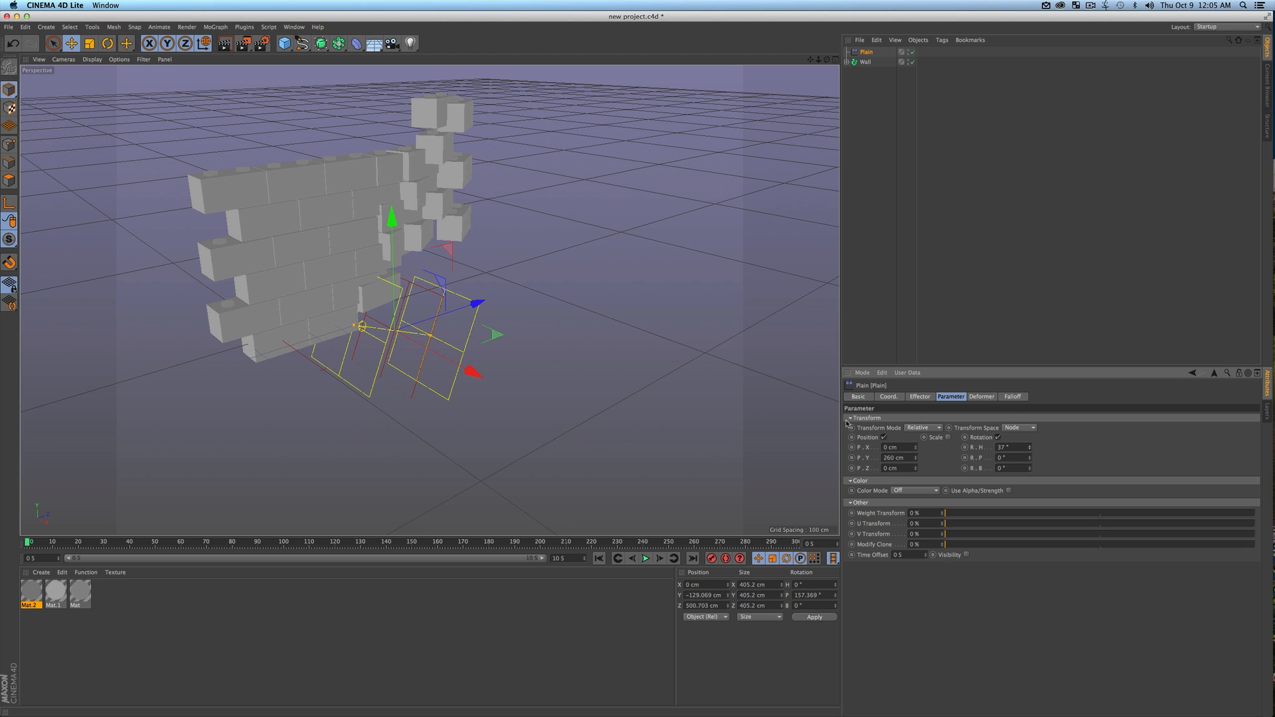
pyautogui.click(948, 438)
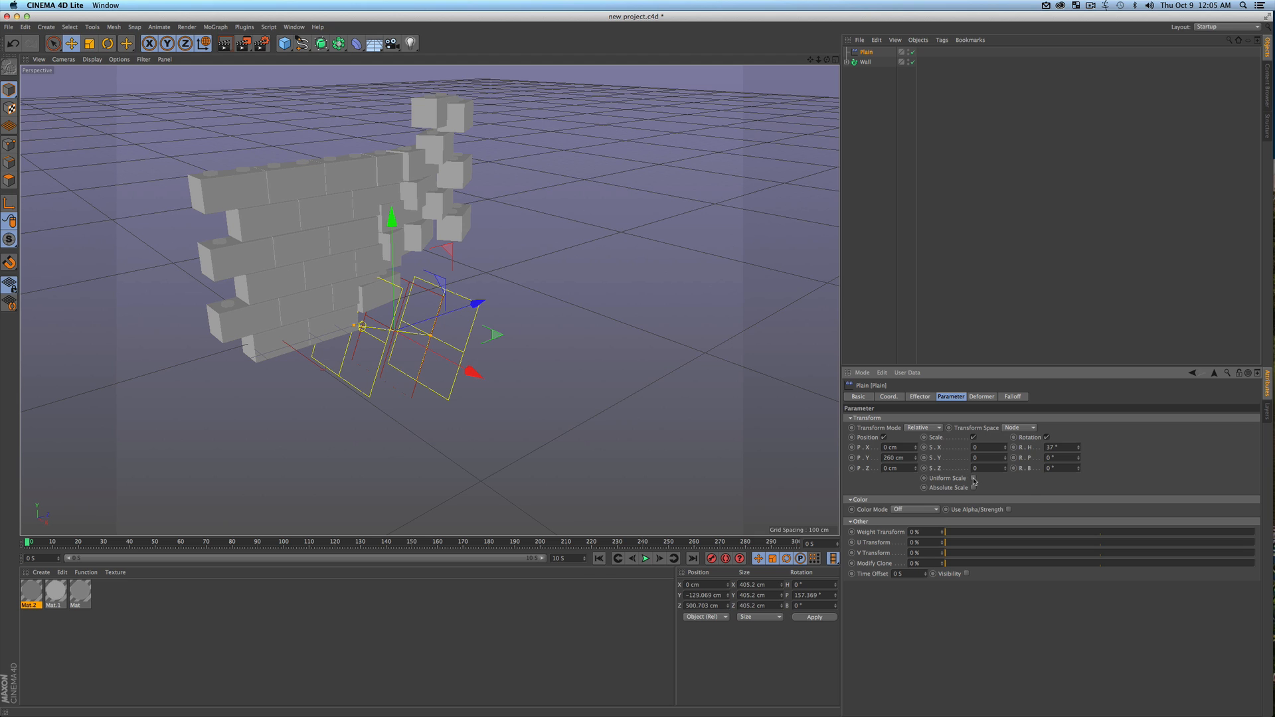
pyautogui.click(973, 479)
pyautogui.write('-1')
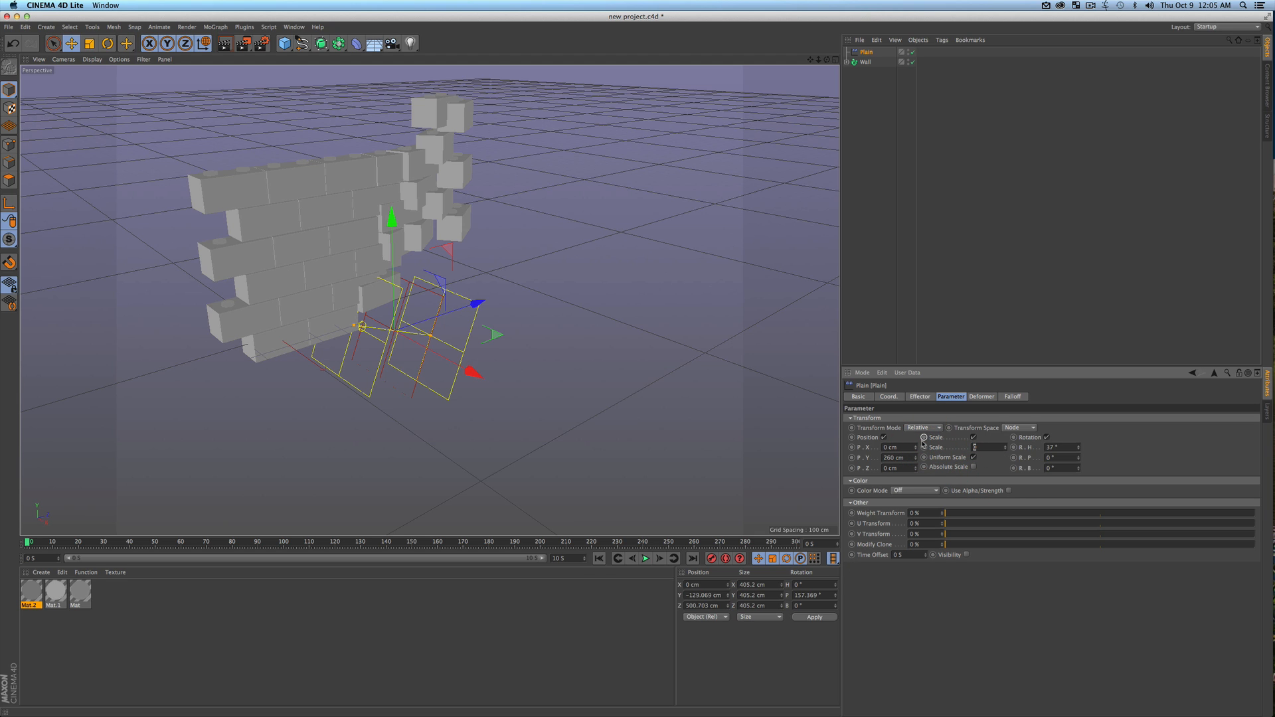
pyautogui.press('Return')
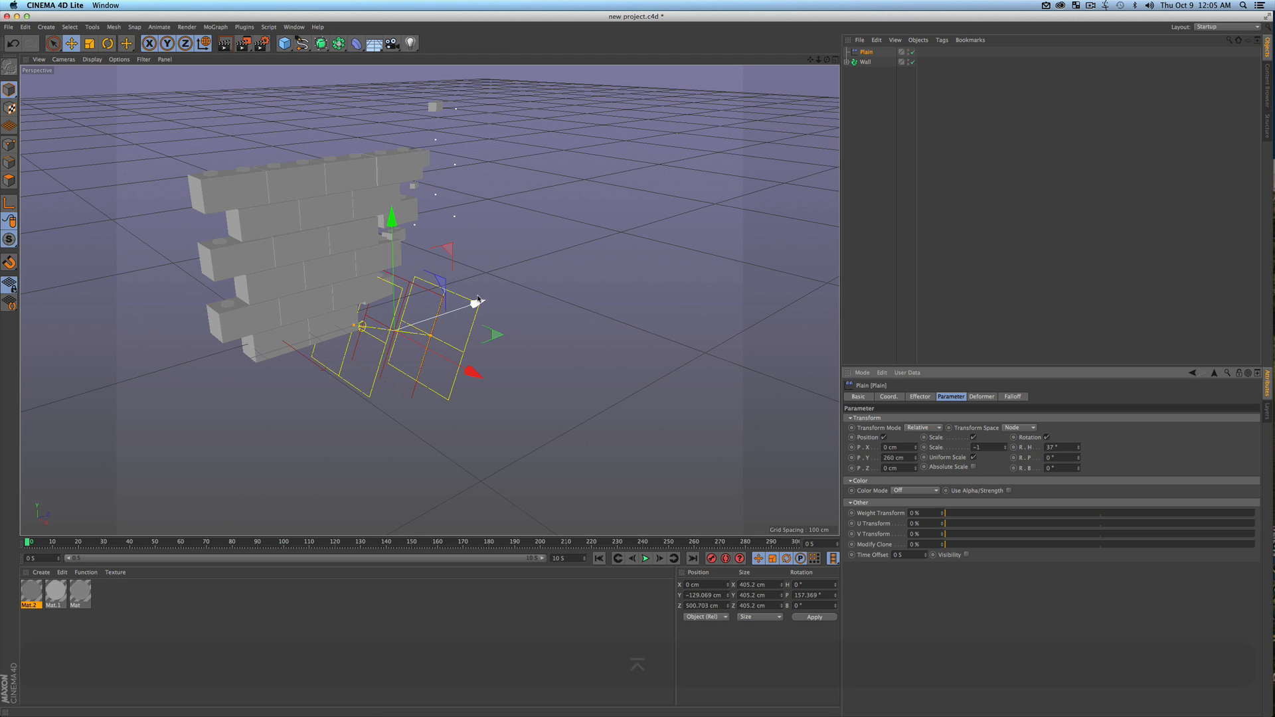
# Move the Plain effector past the wall to about -398 cm in Z and record a keyframe at frame 0
pyautogui.moveTo(478, 304); pyautogui.dragTo(252, 336)
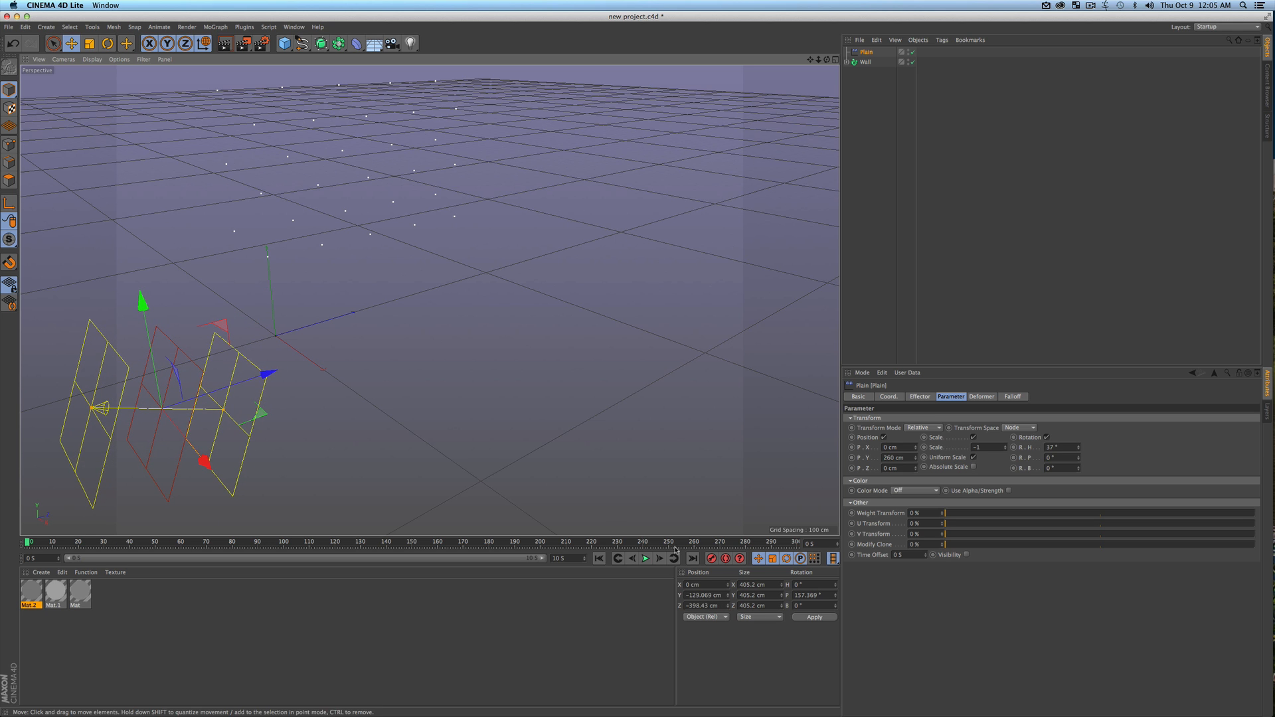
pyautogui.press('3')
pyautogui.moveTo(397, 436); pyautogui.dragTo(362, 422)
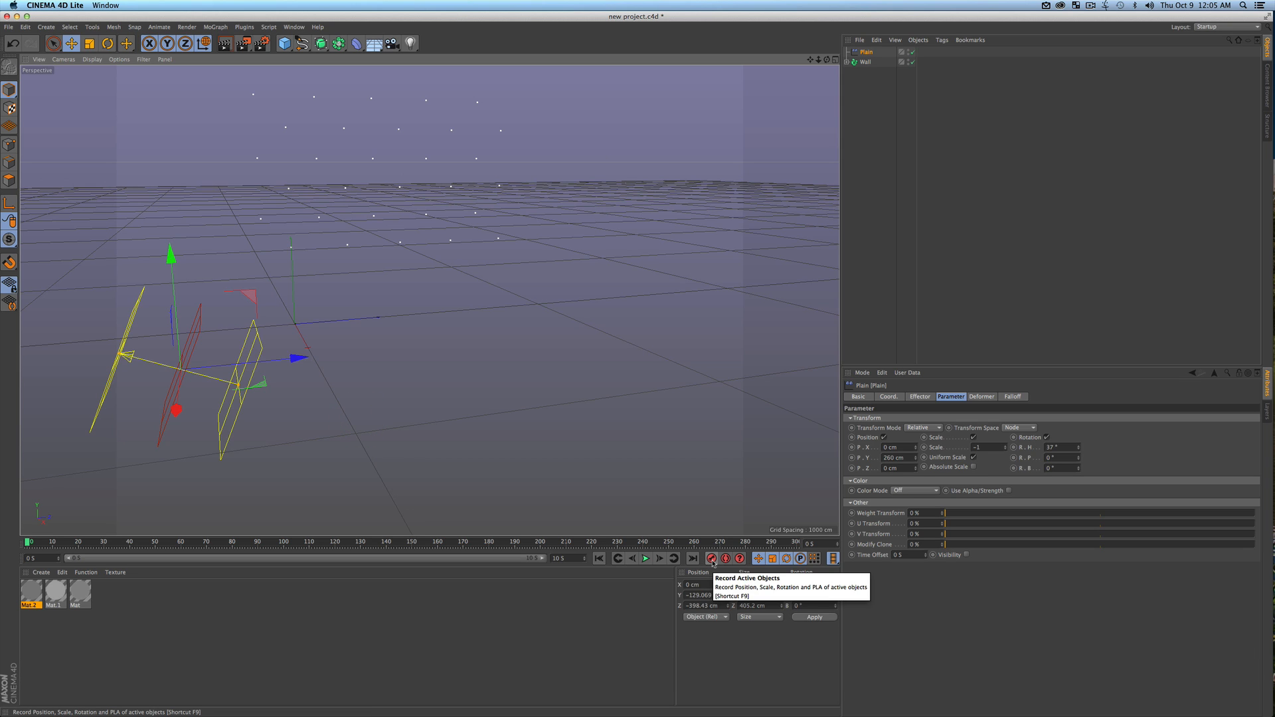
pyautogui.click(711, 559)
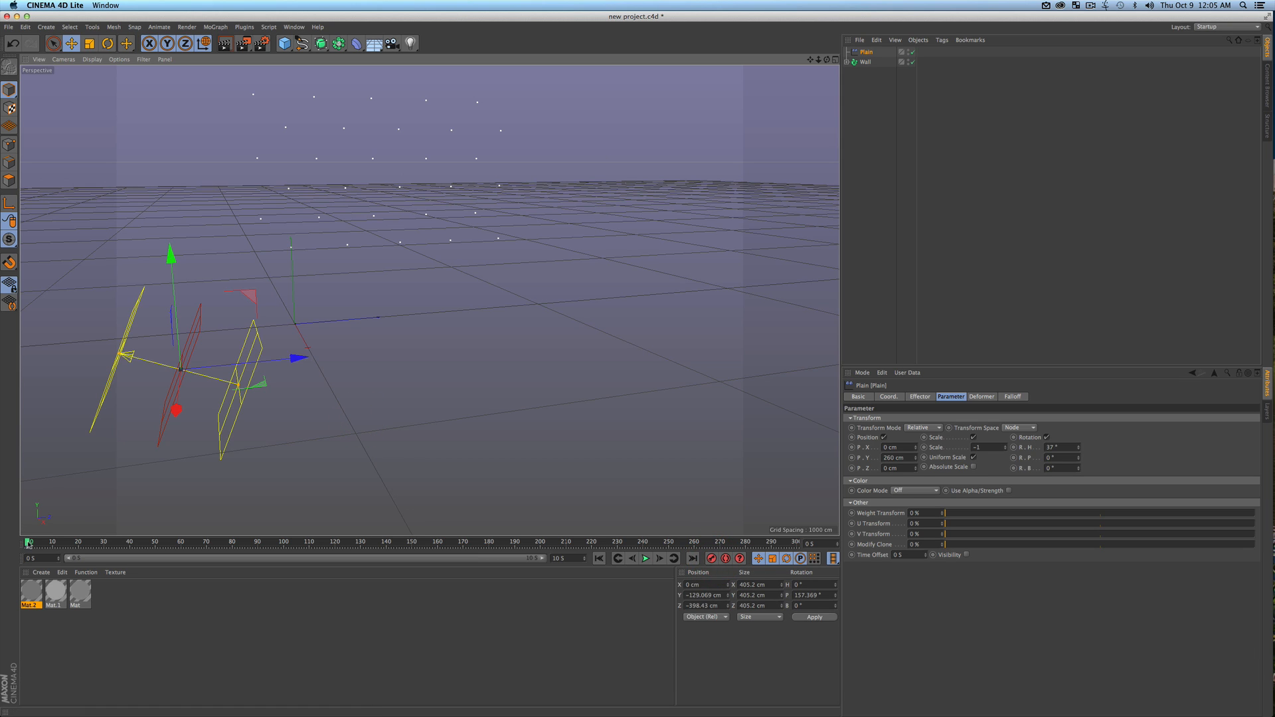
# At frame 177, move the Plain effector past the wall to about 1146 cm in Z and record a keyframe
pyautogui.moveTo(39, 541); pyautogui.dragTo(481, 537)
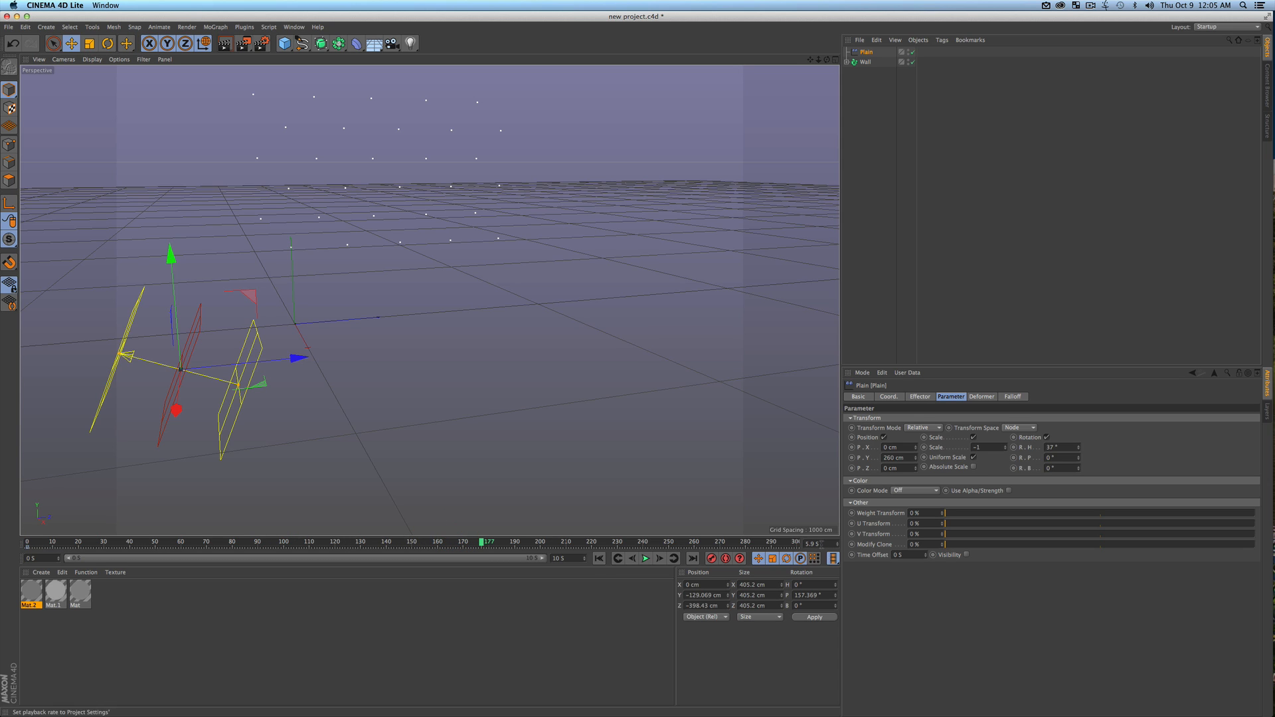
pyautogui.moveTo(297, 359); pyautogui.dragTo(658, 321)
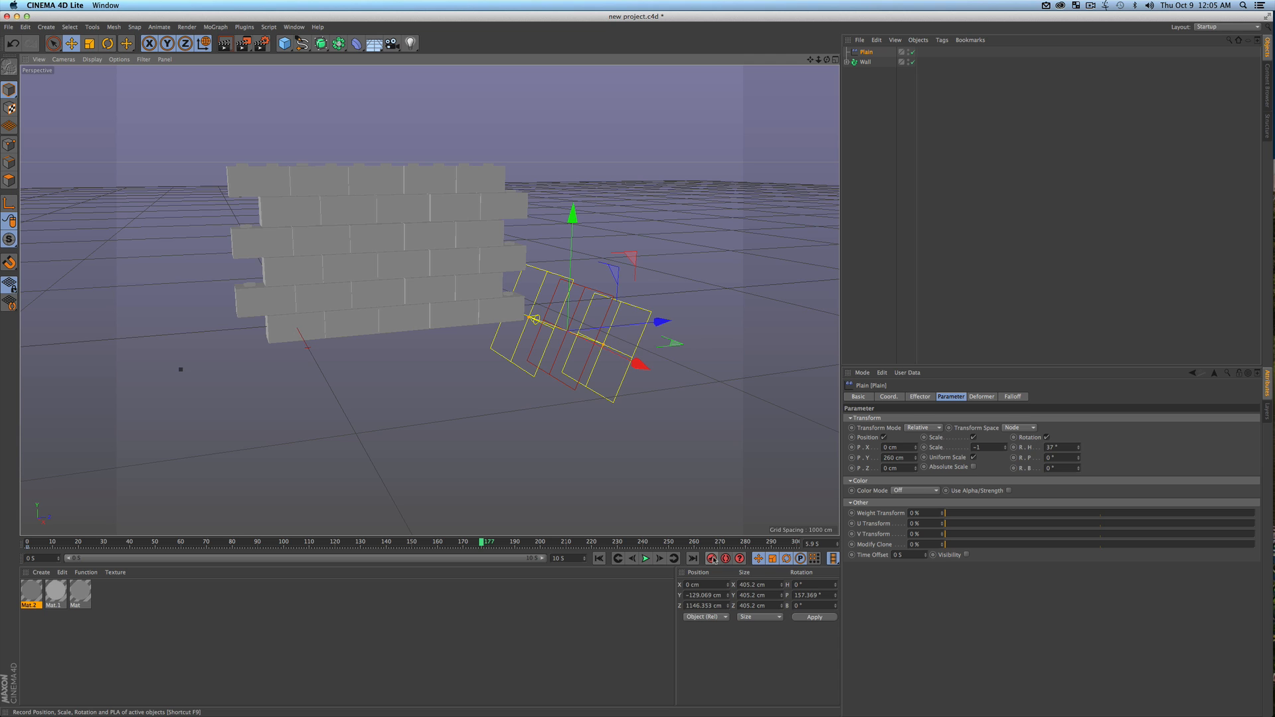
pyautogui.click(711, 558)
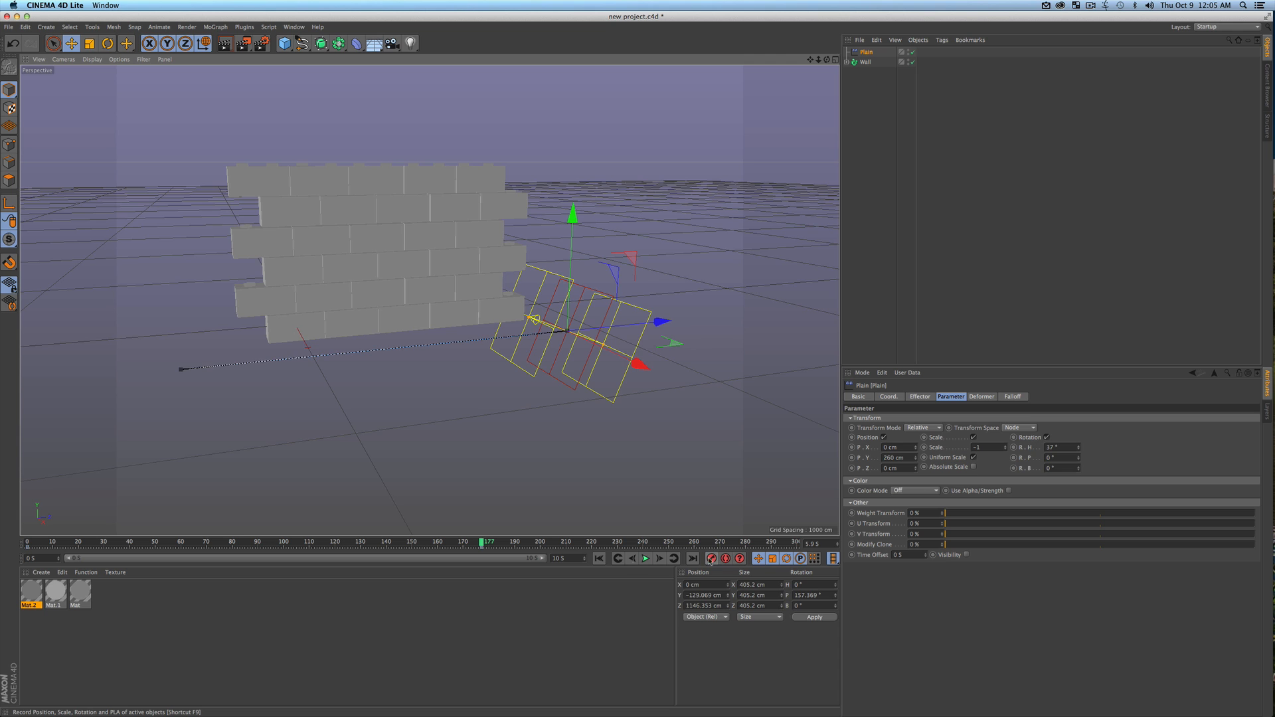
# Play the wall assembly animation from frame 0, rewind it to the start and save the project
pyautogui.click(600, 559)
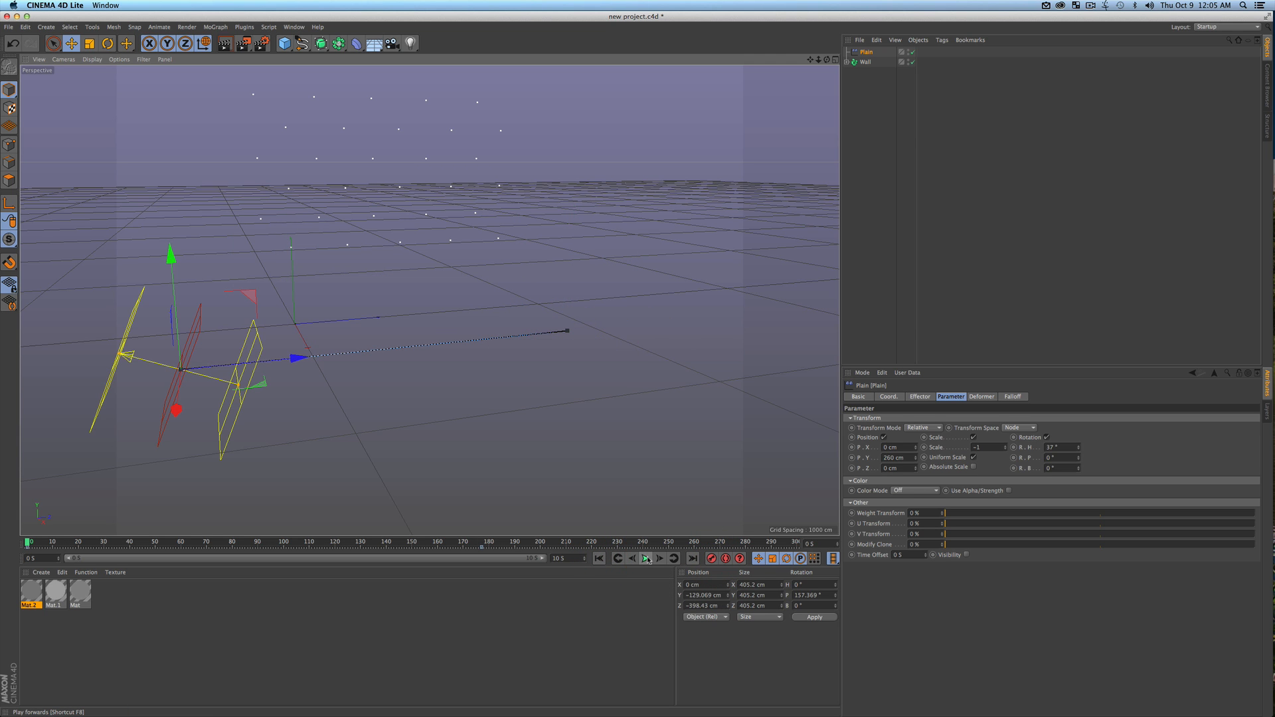
pyautogui.click(646, 558)
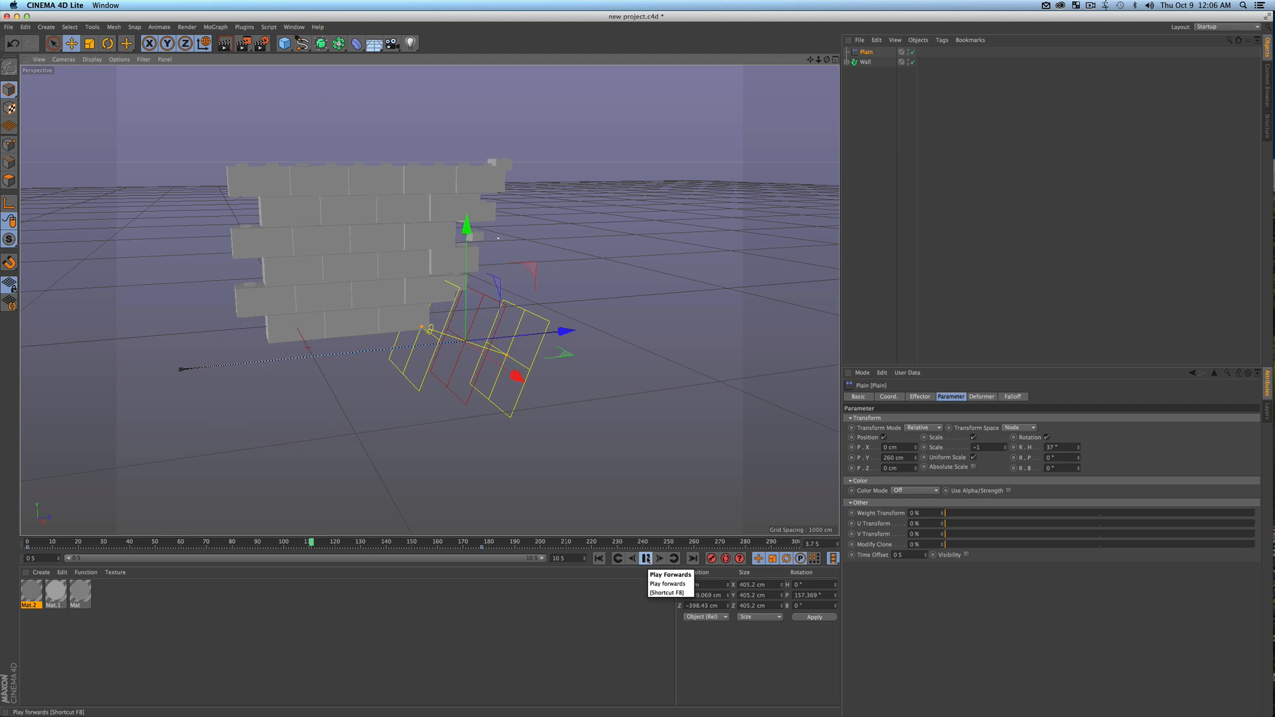
pyautogui.click(646, 558)
pyautogui.press('super+s')
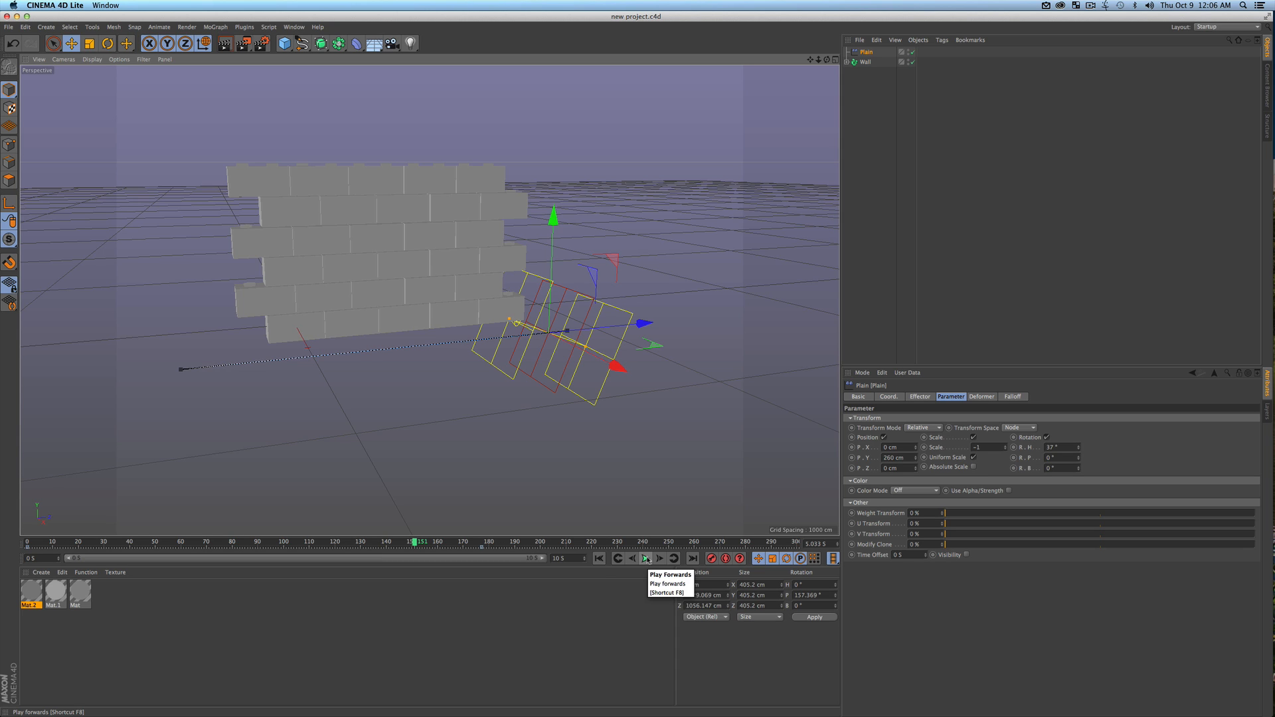
pyautogui.click(599, 558)
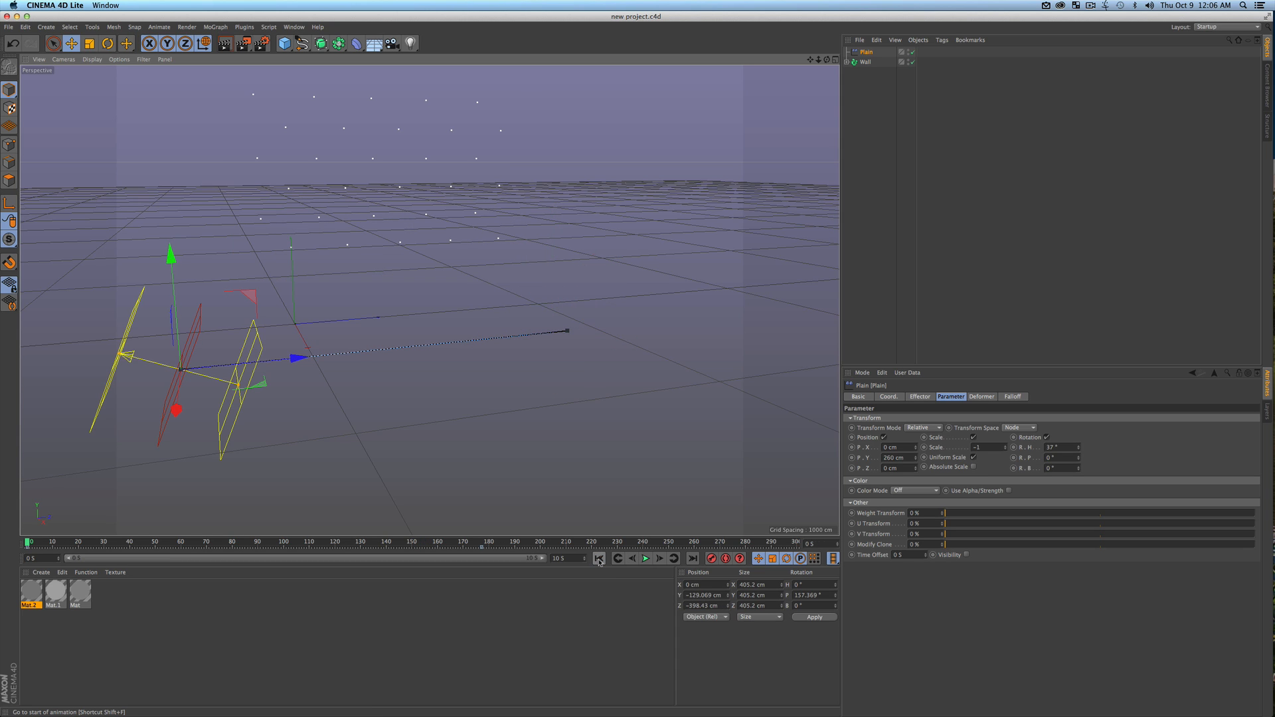
pyautogui.scroll(-4, 394, 343)
pyautogui.press('1')
pyautogui.moveTo(388, 252); pyautogui.dragTo(453, 312)
pyautogui.press('3')
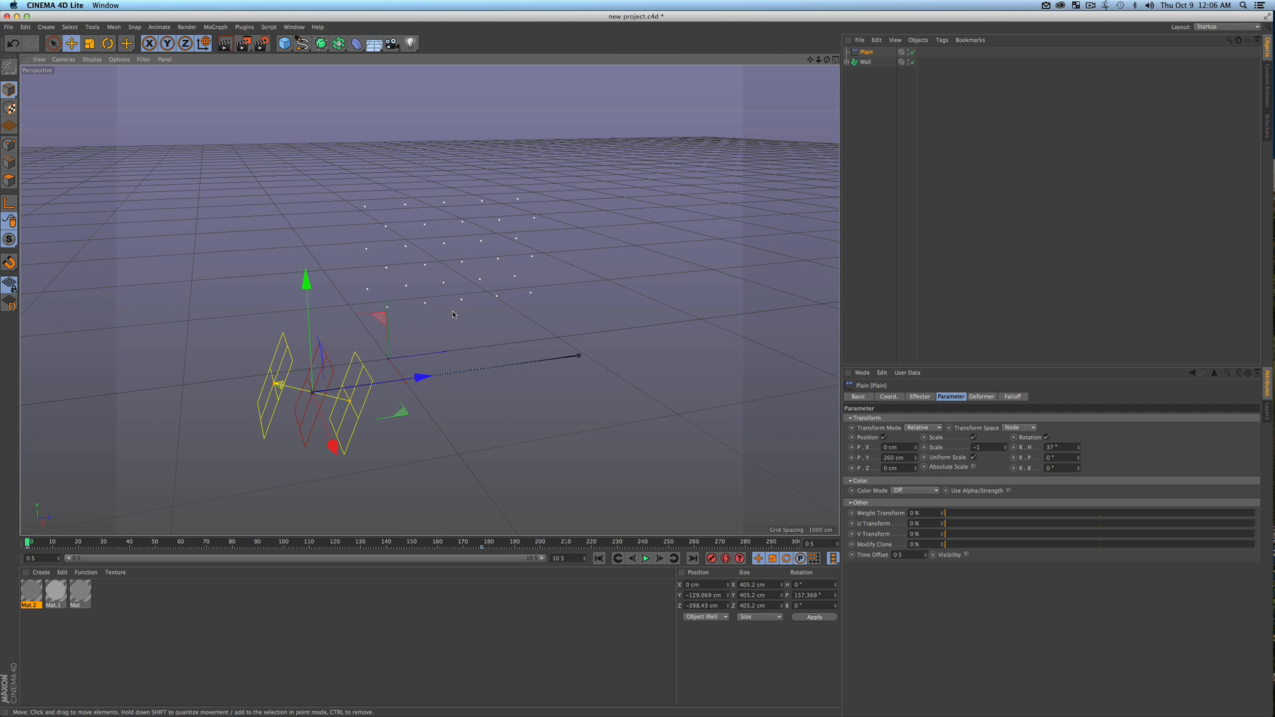
pyautogui.press('super+s')
# Add a Random effector at frame 96 and assign it to the Wall fracture object's effectors
pyautogui.moveTo(306, 543)
pyautogui.mouseDown()
pyautogui.moveTo(153, 545)
pyautogui.moveTo(336, 543)
pyautogui.moveTo(273, 542)
pyautogui.mouseUp()
pyautogui.click(931, 94)
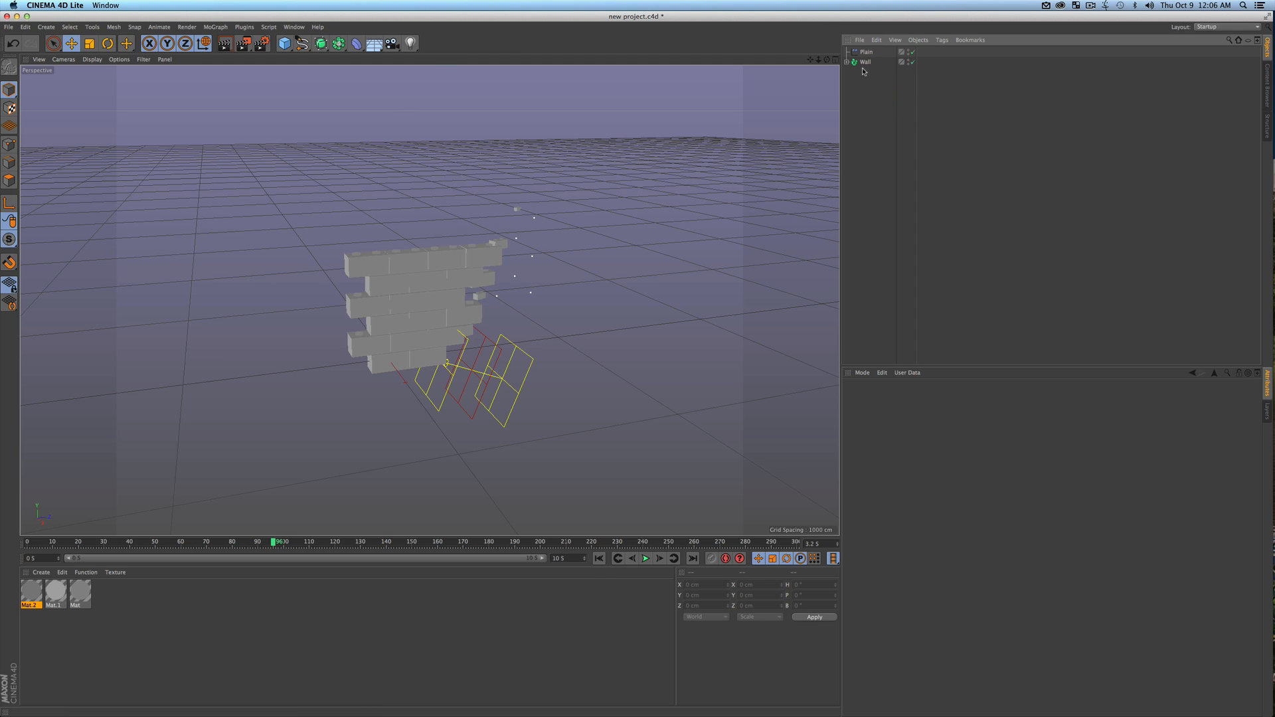
pyautogui.click(218, 27)
pyautogui.moveTo(232, 42)
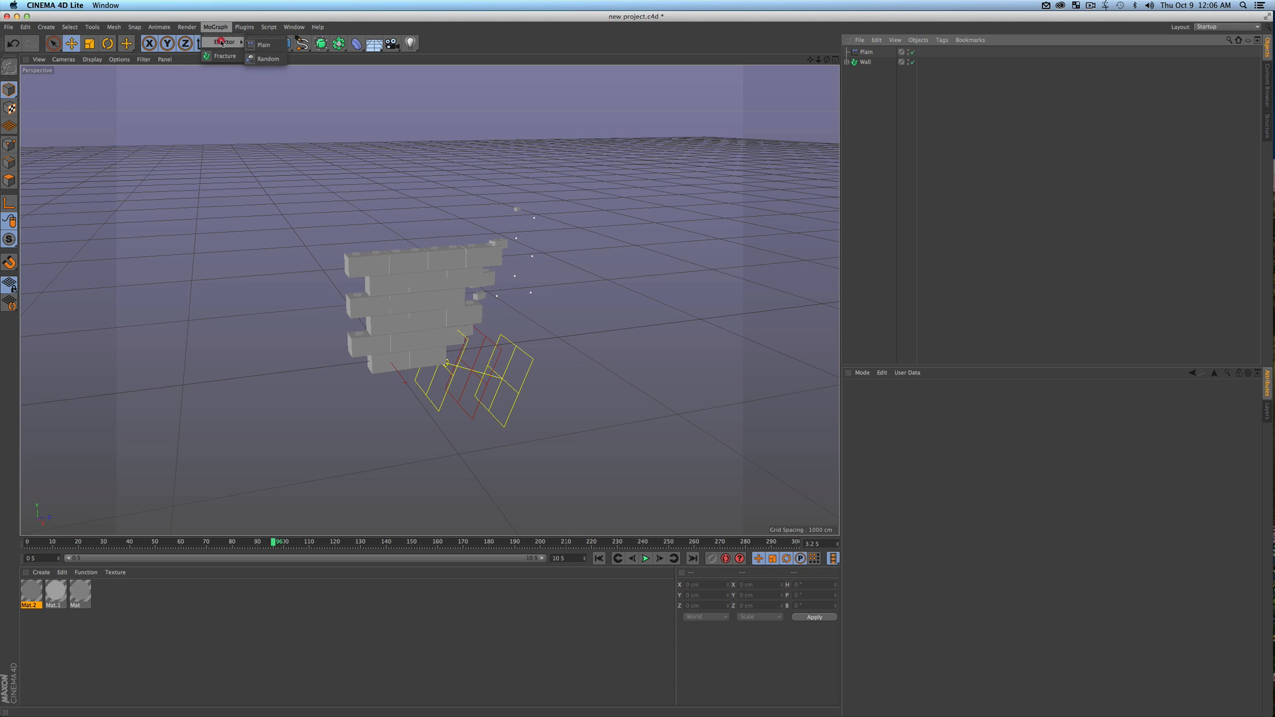
pyautogui.click(268, 60)
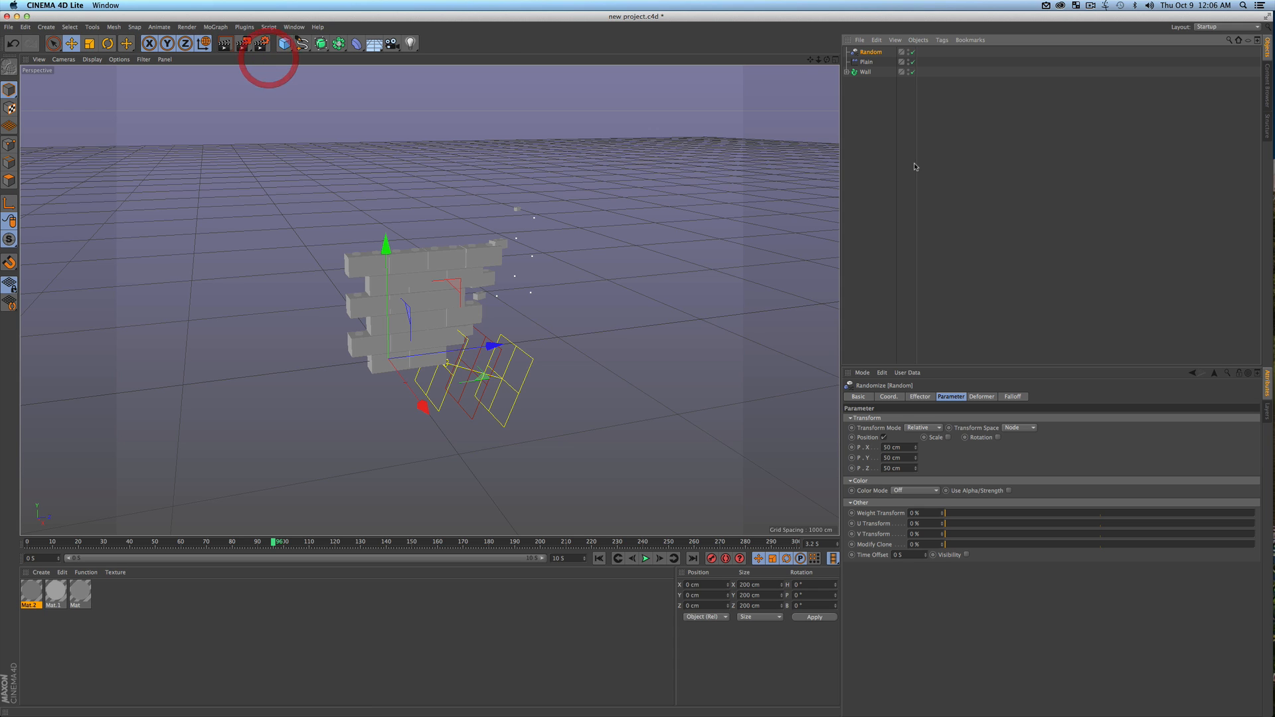
pyautogui.click(868, 73)
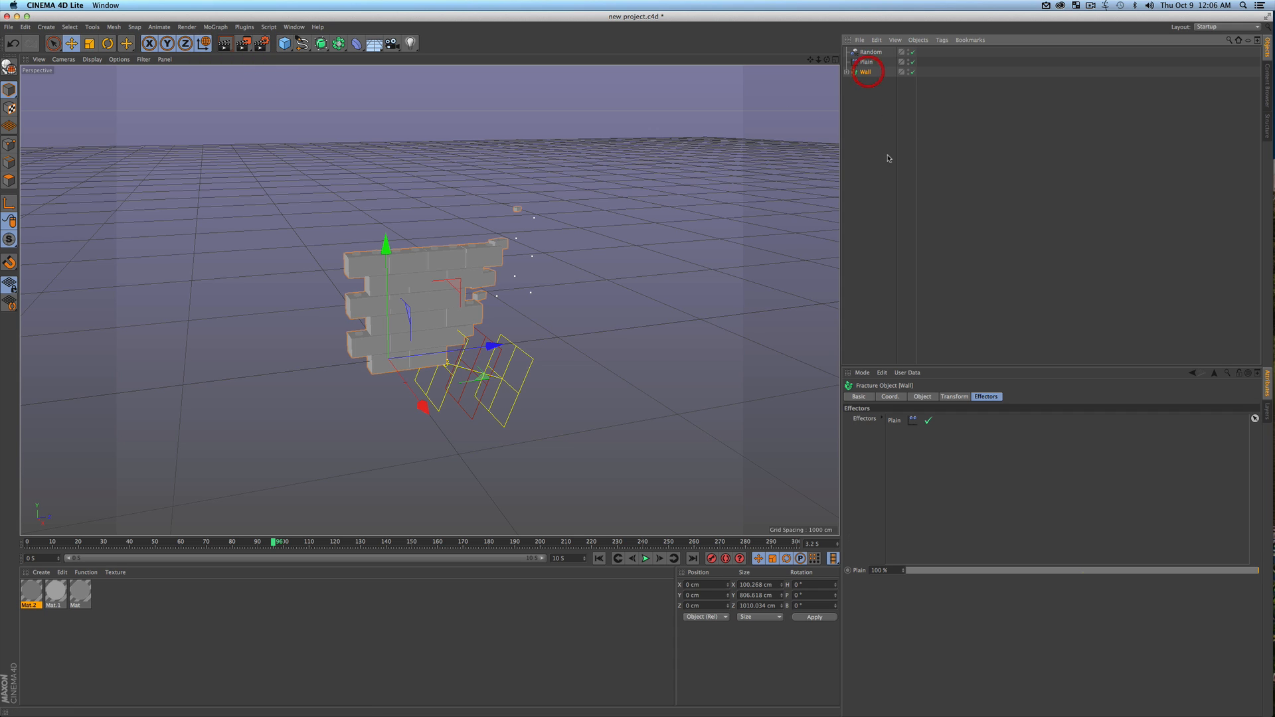
pyautogui.moveTo(869, 53); pyautogui.dragTo(913, 454)
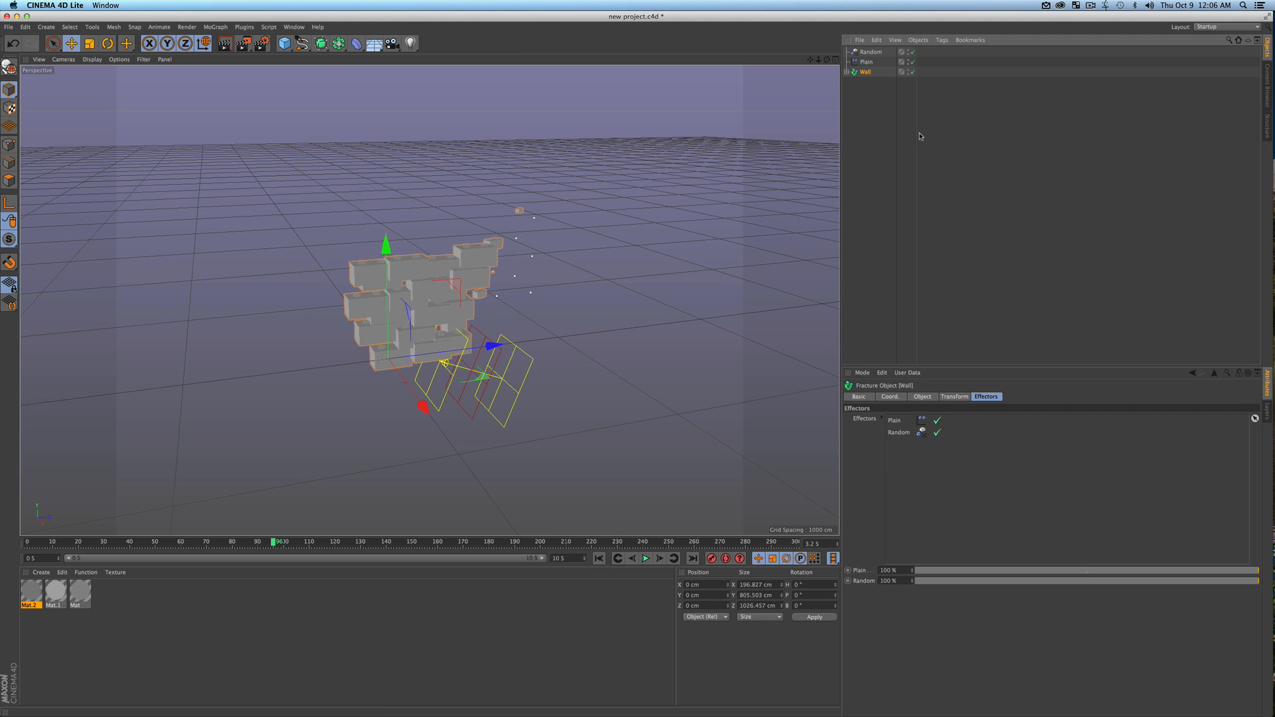
# Set the Random effector's position to 188, 101 and 176 cm and enable rotation with 114°, 55° and 107°
pyautogui.click(870, 53)
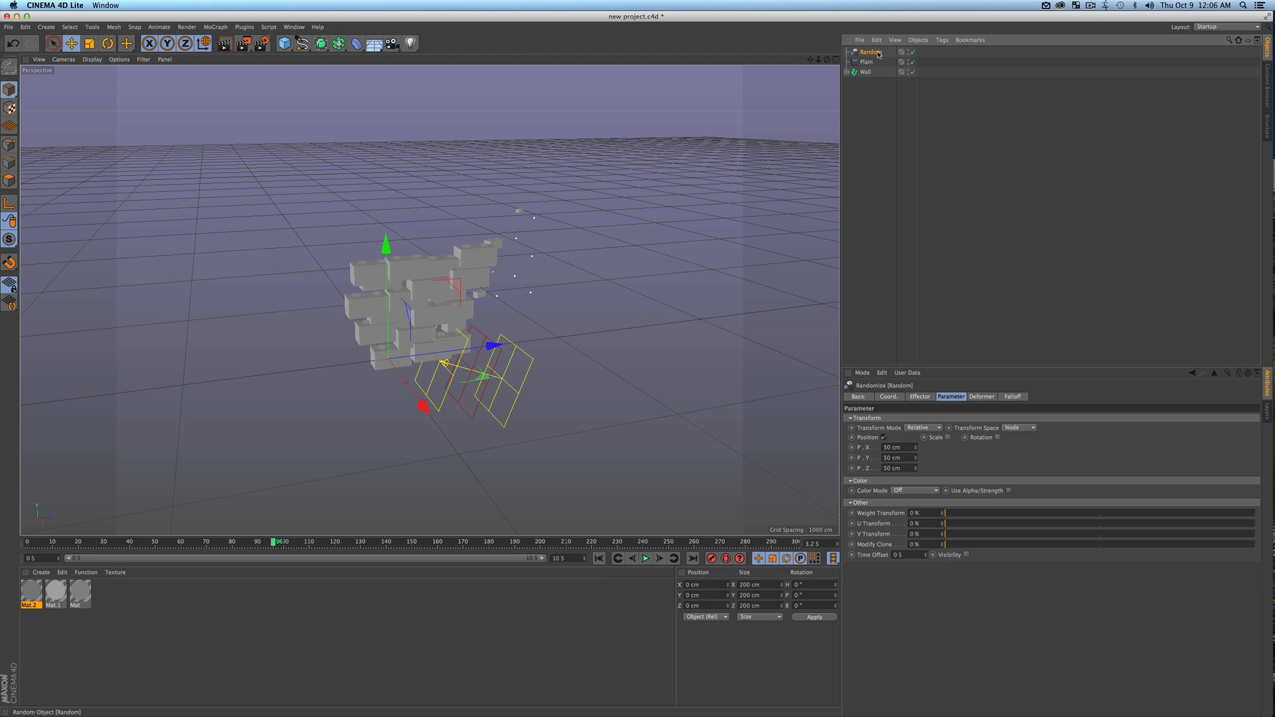
pyautogui.click(948, 397)
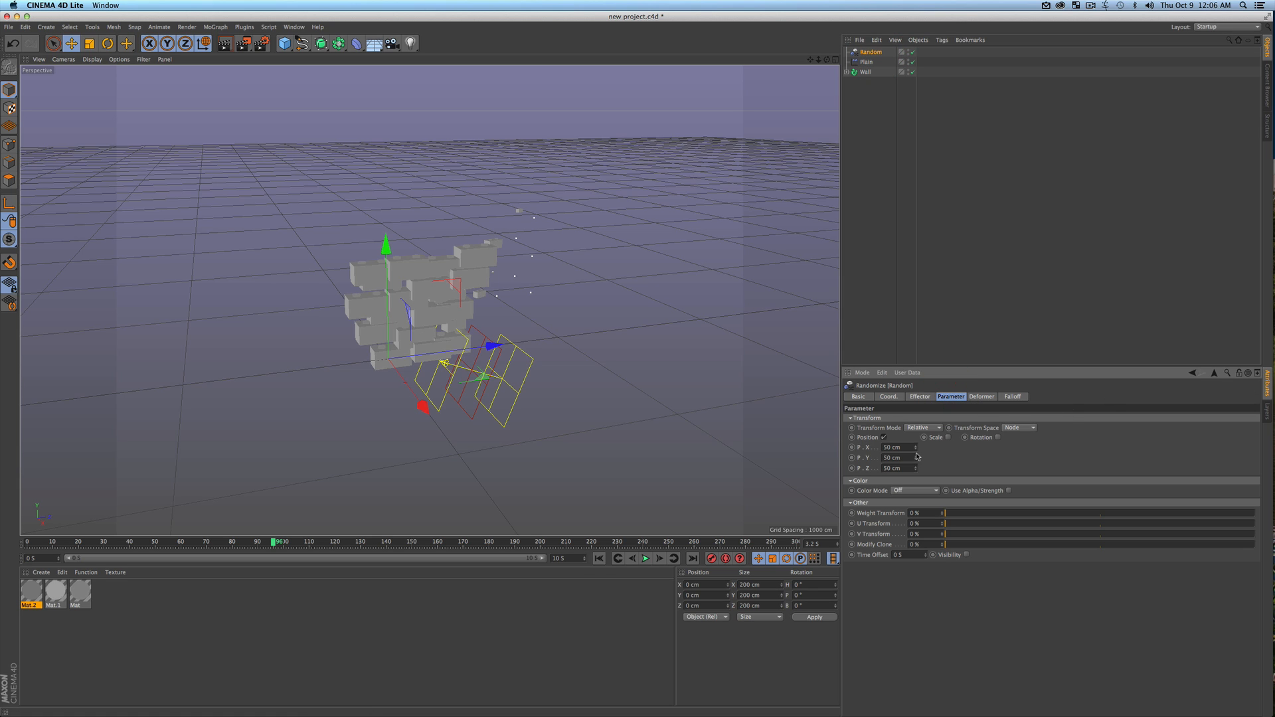
pyautogui.moveTo(915, 452); pyautogui.dragTo(917, 470)
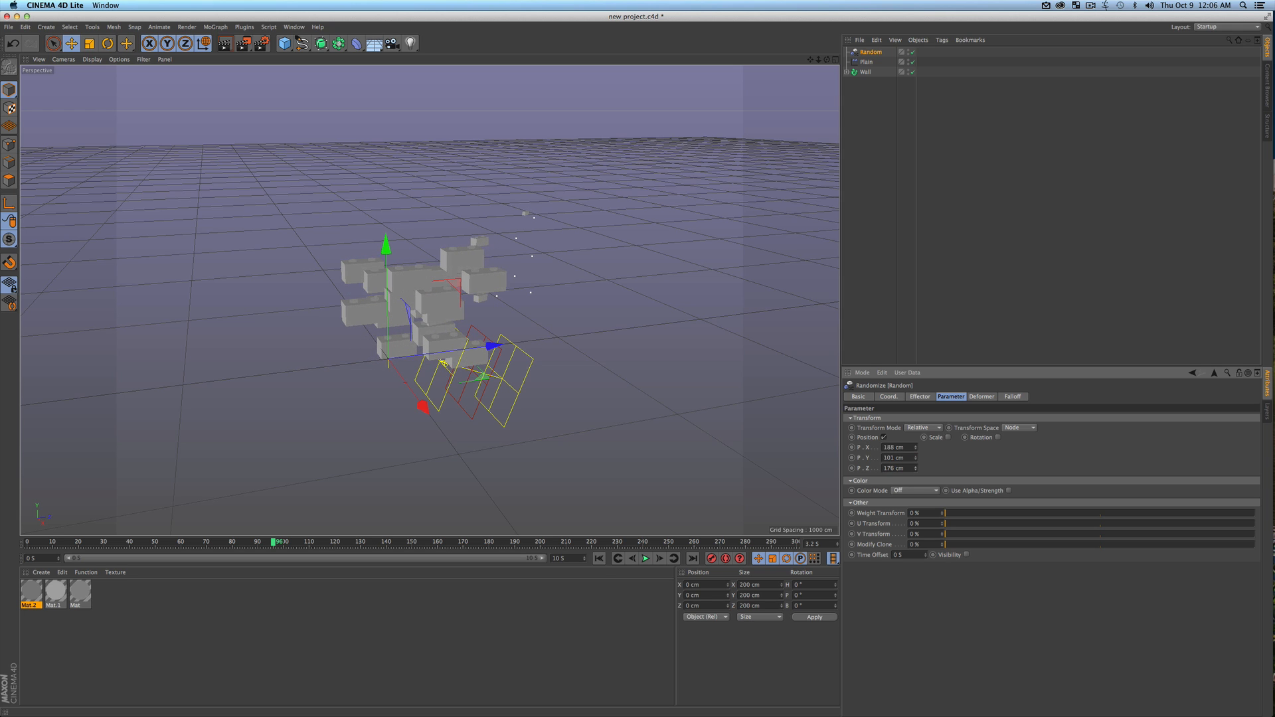
pyautogui.click(999, 438)
pyautogui.moveTo(1030, 458)
pyautogui.mouseDown()
pyautogui.moveTo(1030, 468)
pyautogui.moveTo(1030, 447)
pyautogui.mouseUp()
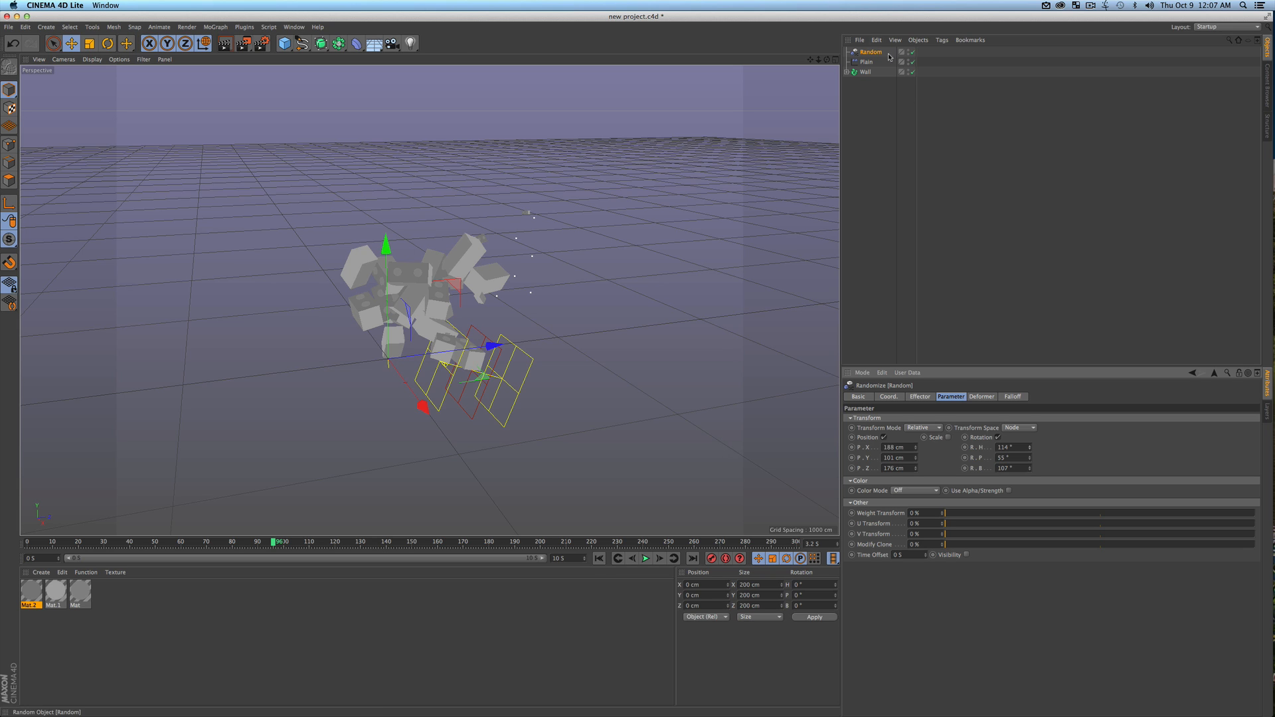
# At the Plain effector's keyframe on frame 177, set the Wall's Random strength to 0% and keyframe it
pyautogui.click(867, 61)
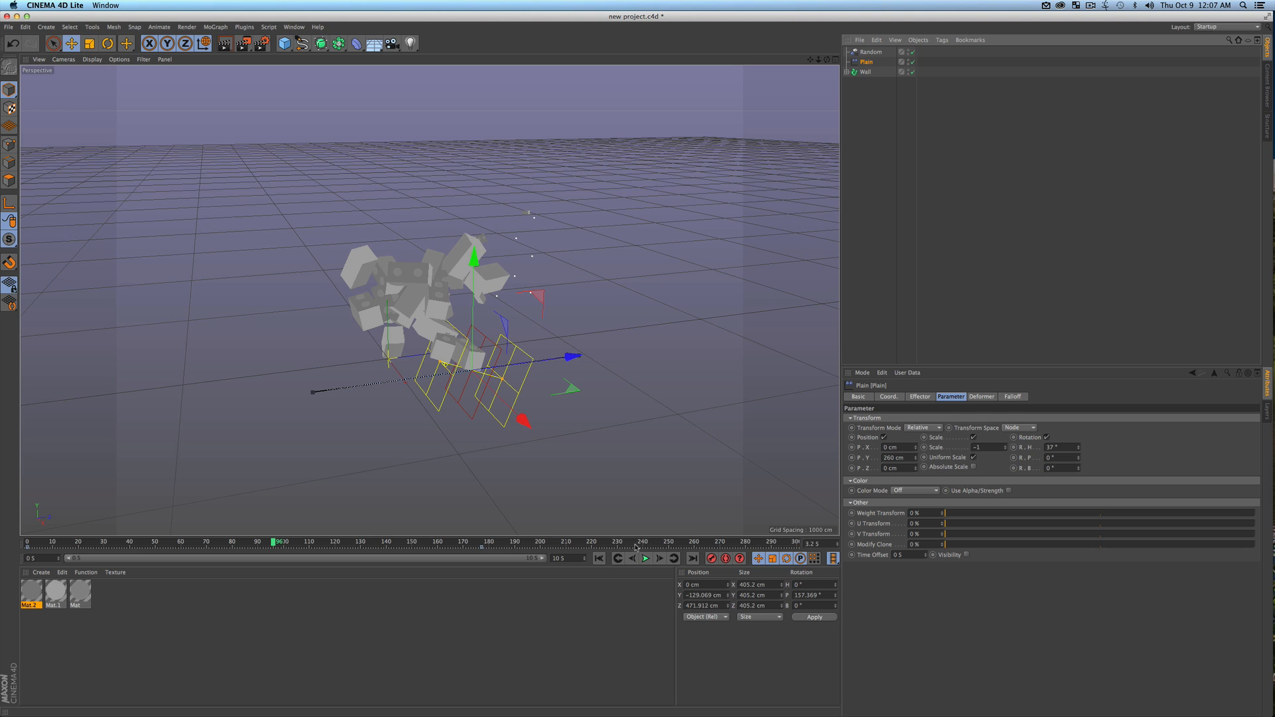
pyautogui.click(673, 558)
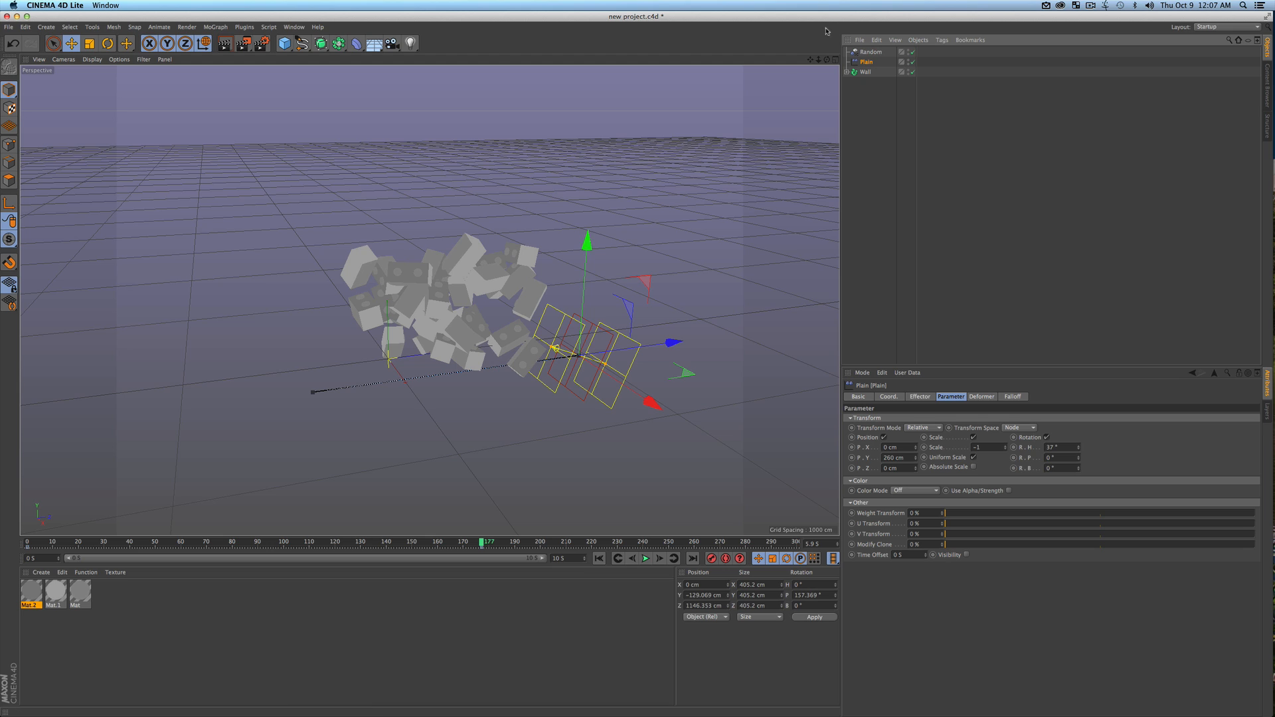
pyautogui.click(866, 72)
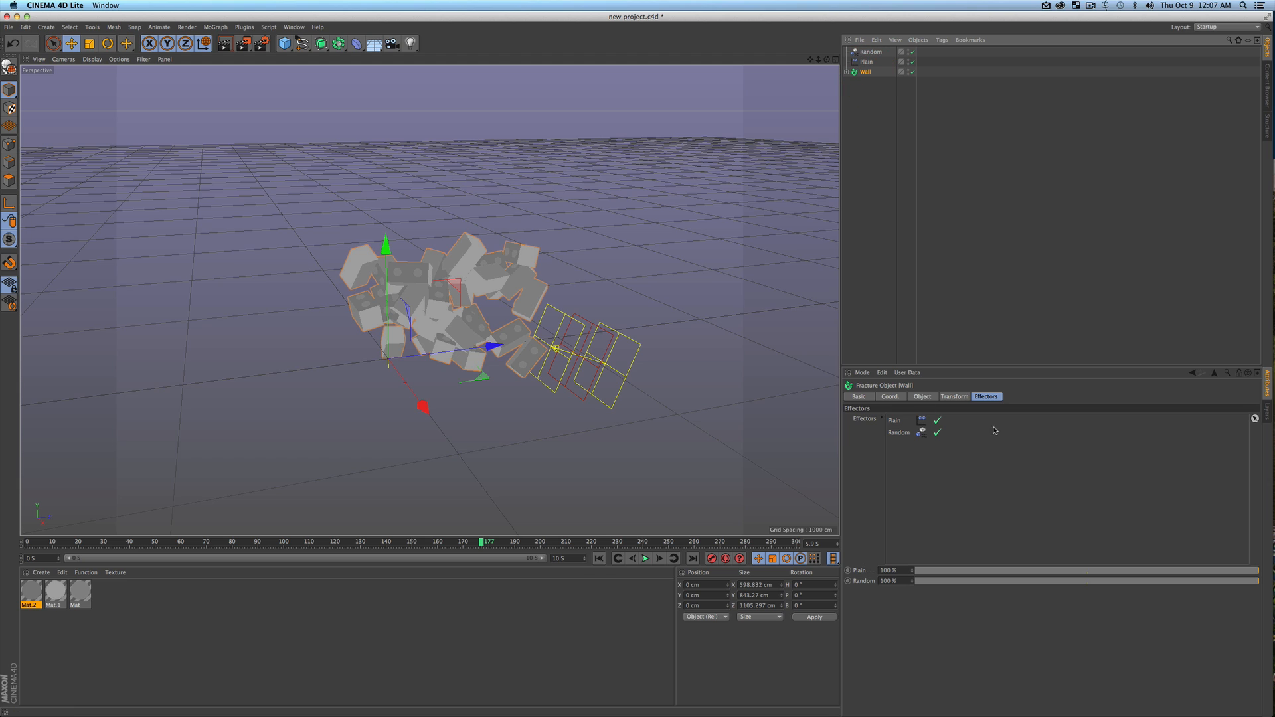
pyautogui.click(980, 397)
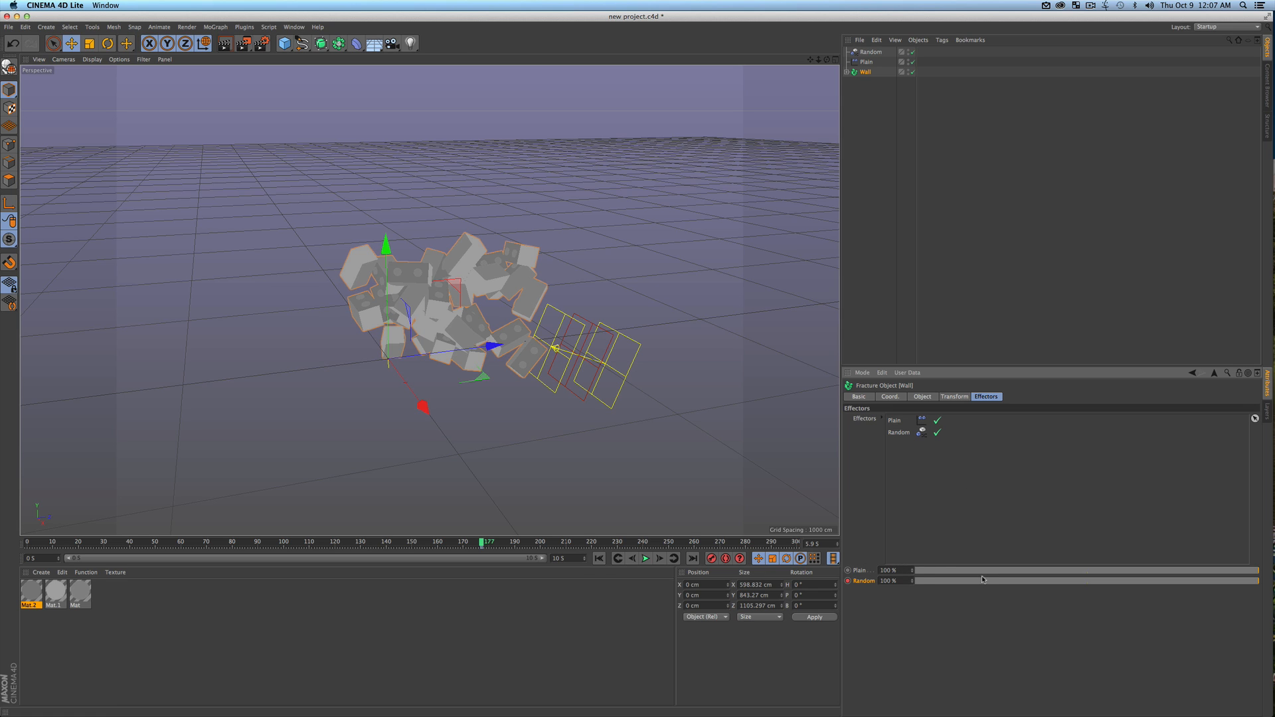
pyautogui.moveTo(983, 579); pyautogui.dragTo(912, 581)
pyautogui.click(847, 581)
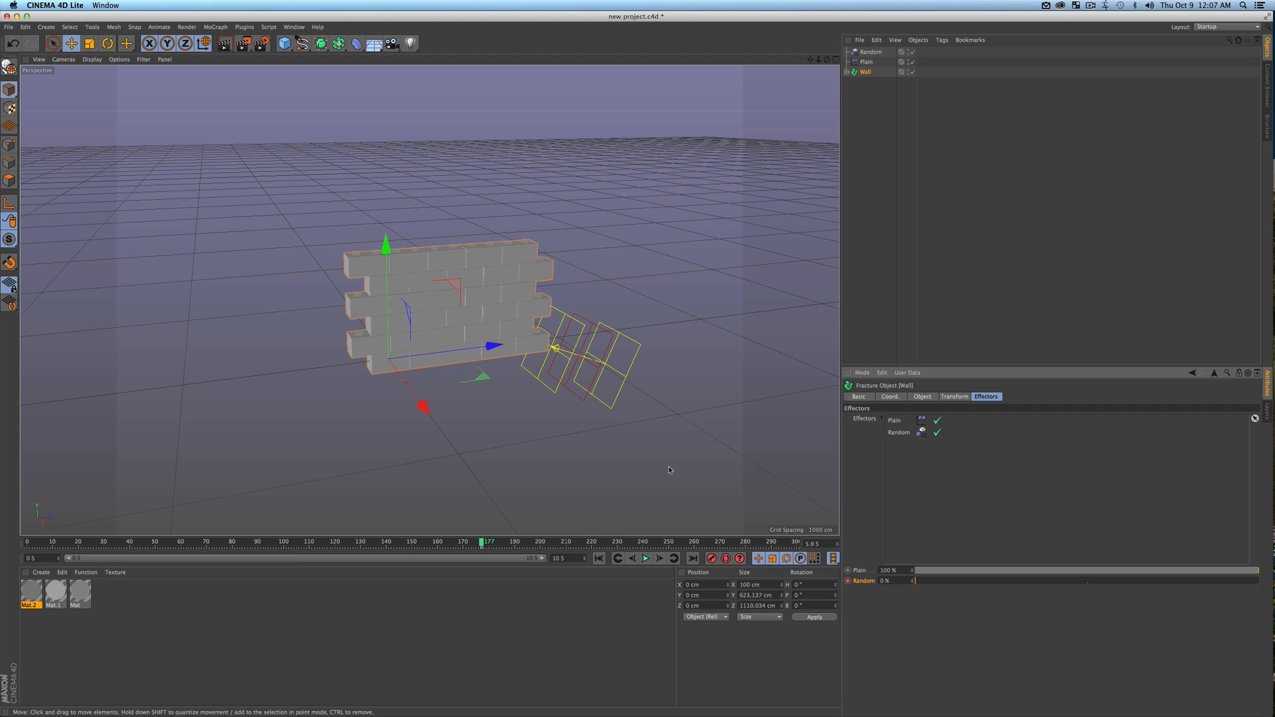
# Keyframe the Wall's Random strength at 100% on frame 0 and play the animation
pyautogui.click(599, 559)
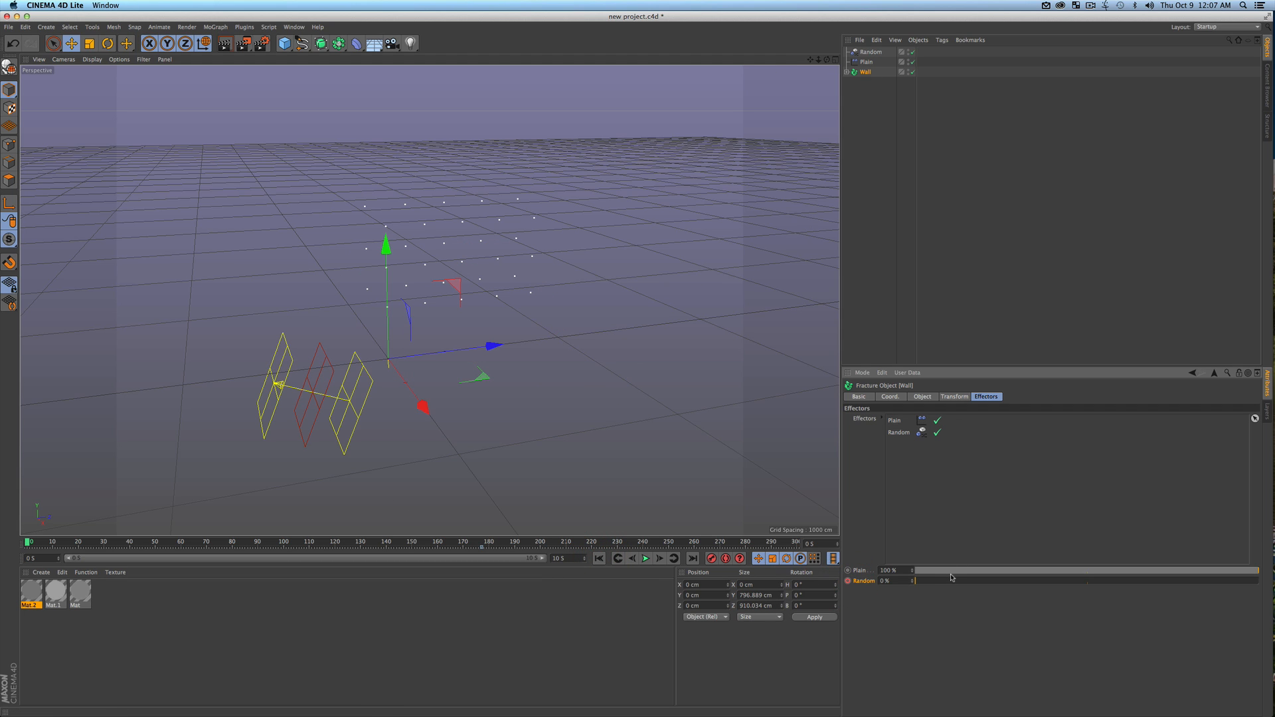
pyautogui.moveTo(930, 585); pyautogui.dragTo(1259, 584)
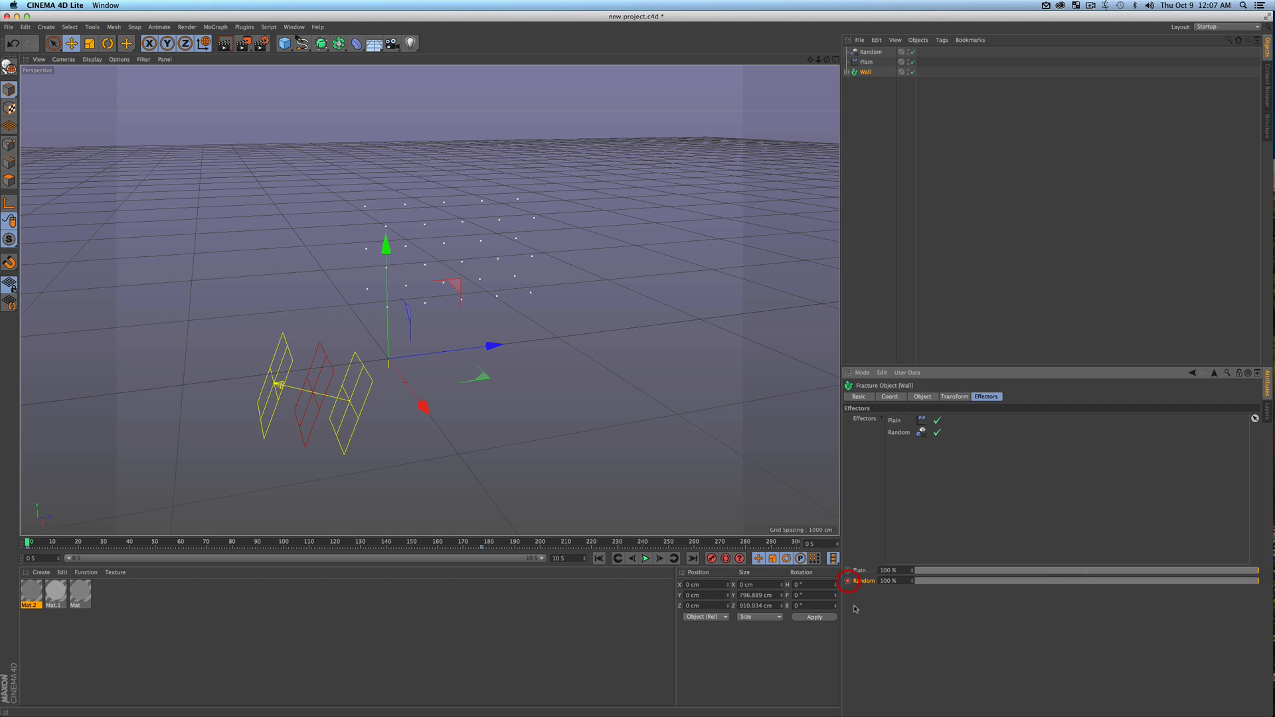
pyautogui.click(649, 559)
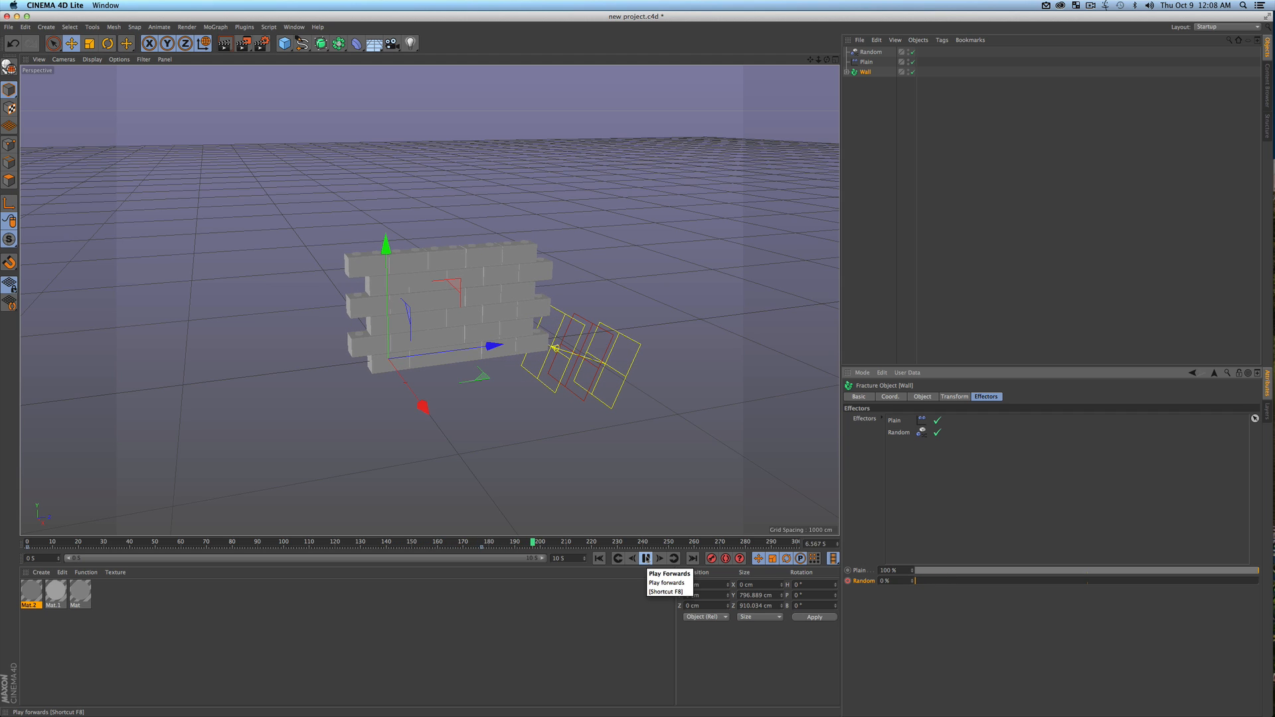
pyautogui.click(646, 558)
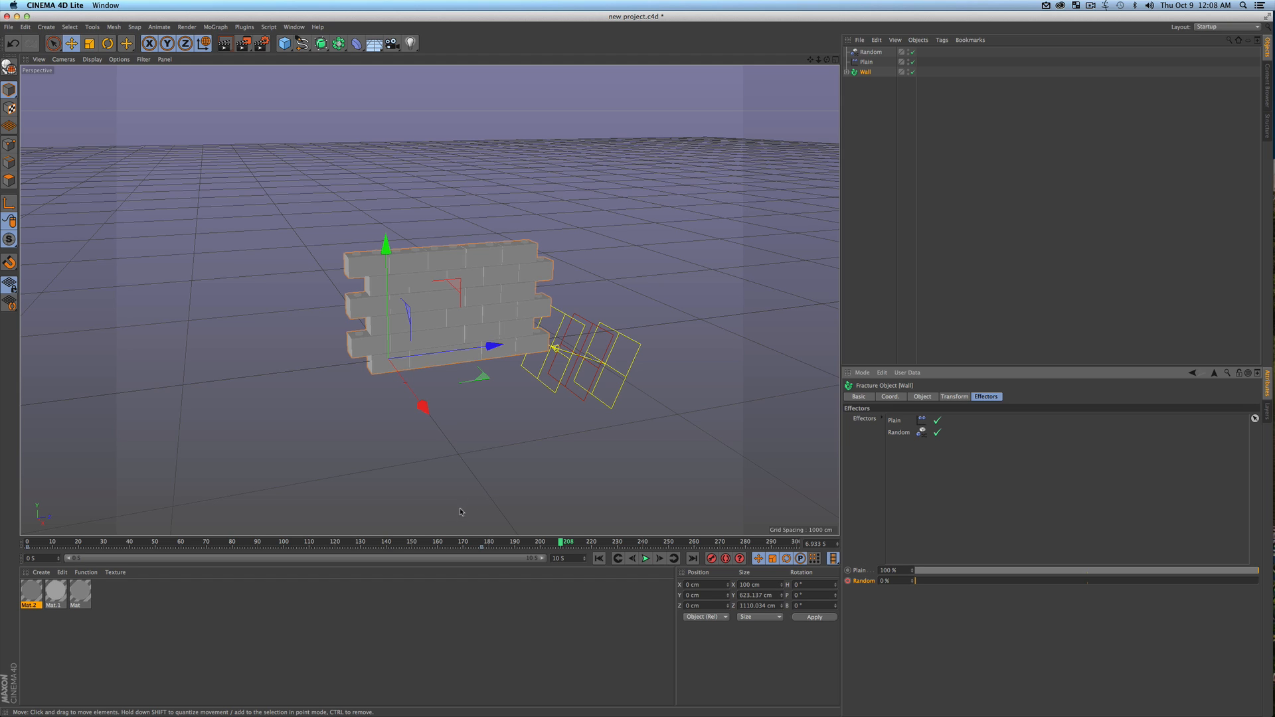
# Group the Random effector, Plain effector and Wall under one null and rename it Complete Anim
pyautogui.click(873, 136)
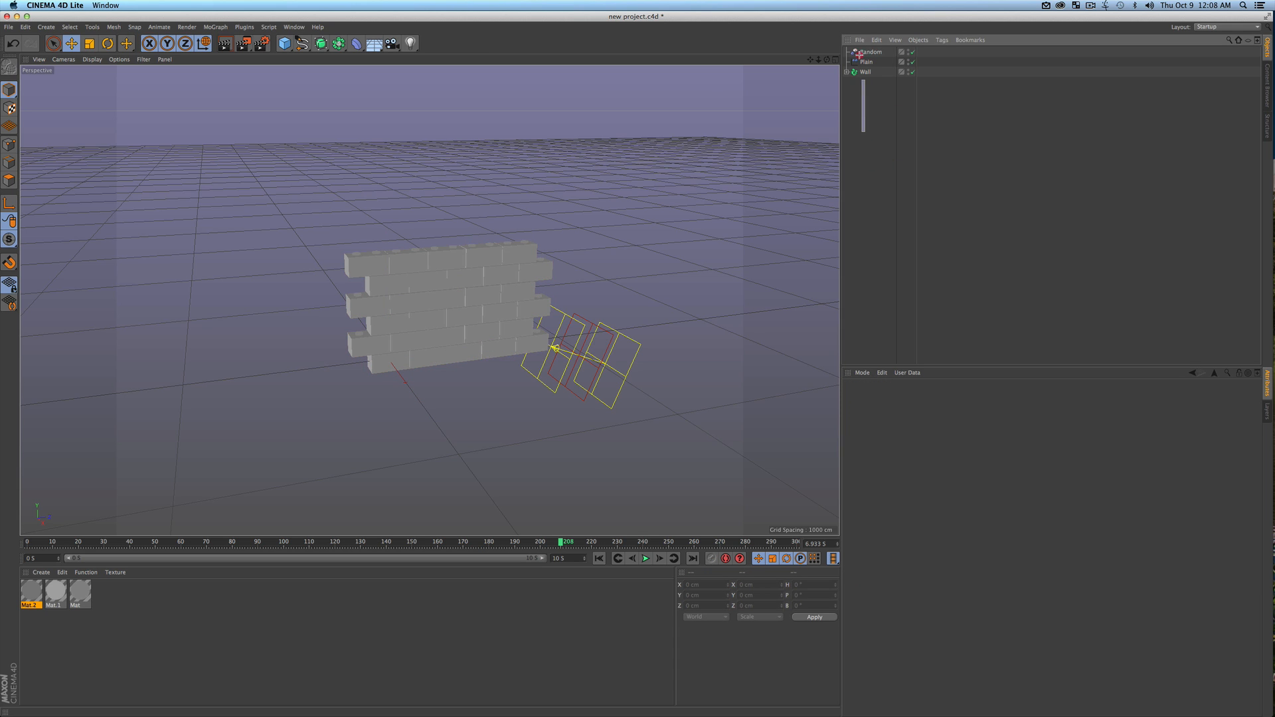
pyautogui.moveTo(858, 53); pyautogui.dragTo(858, 51)
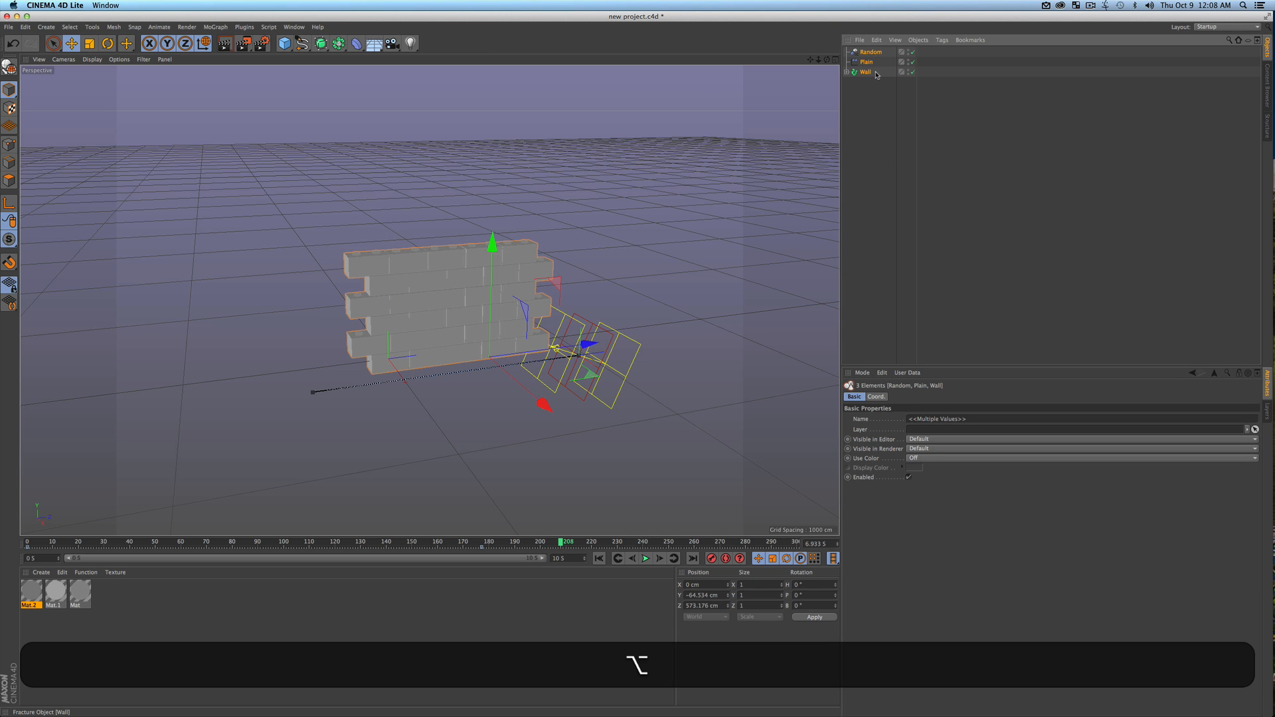
pyautogui.rightClick(867, 58)
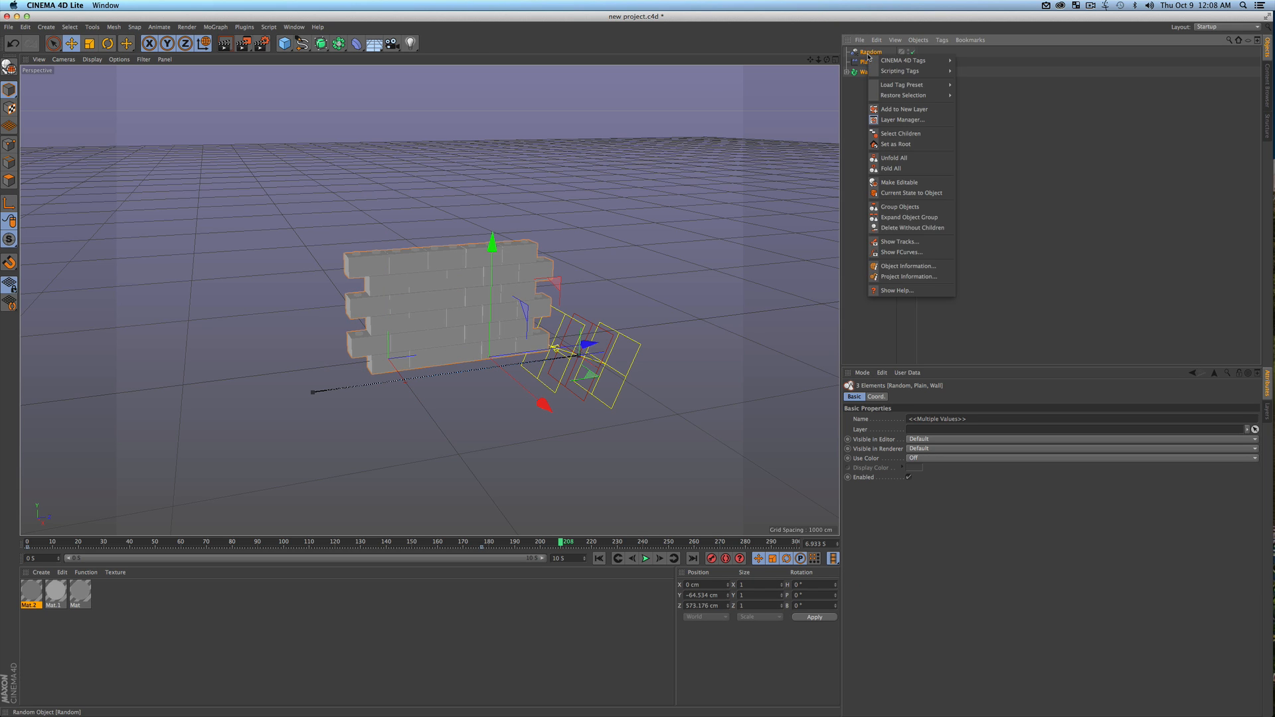
pyautogui.click(903, 206)
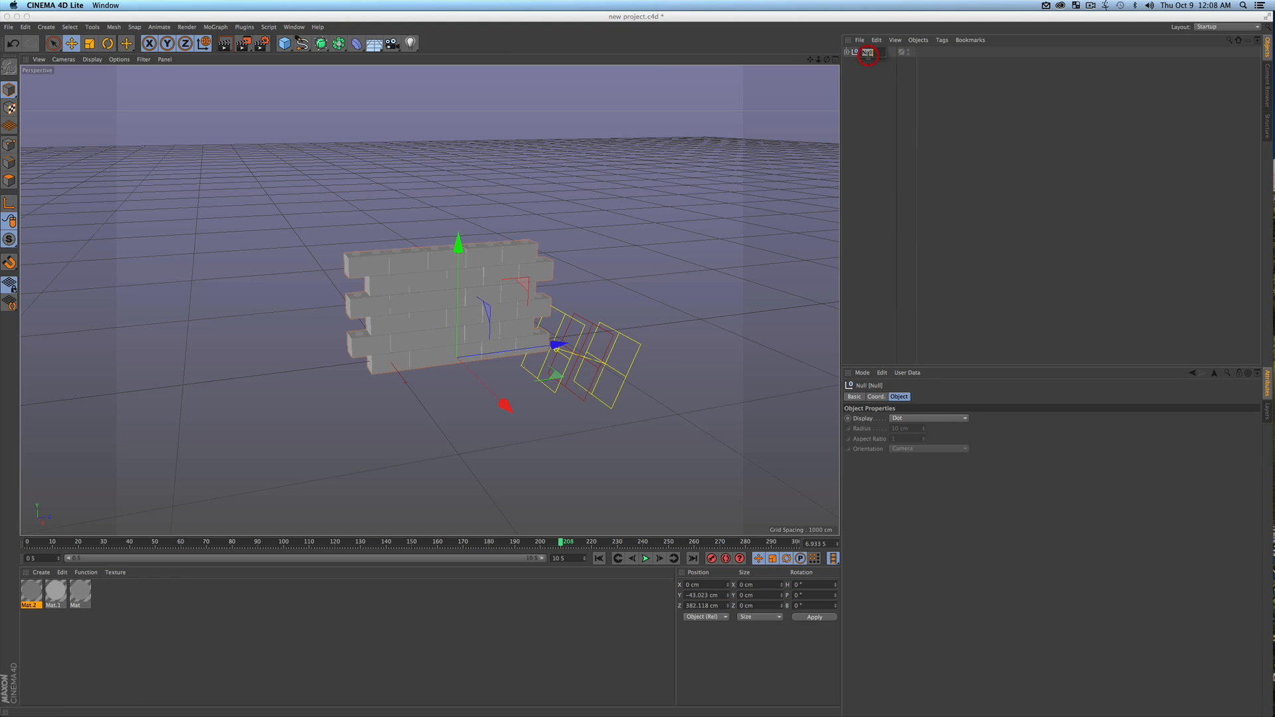
pyautogui.hotkey('shift', 'c')
pyautogui.write('omplete ')
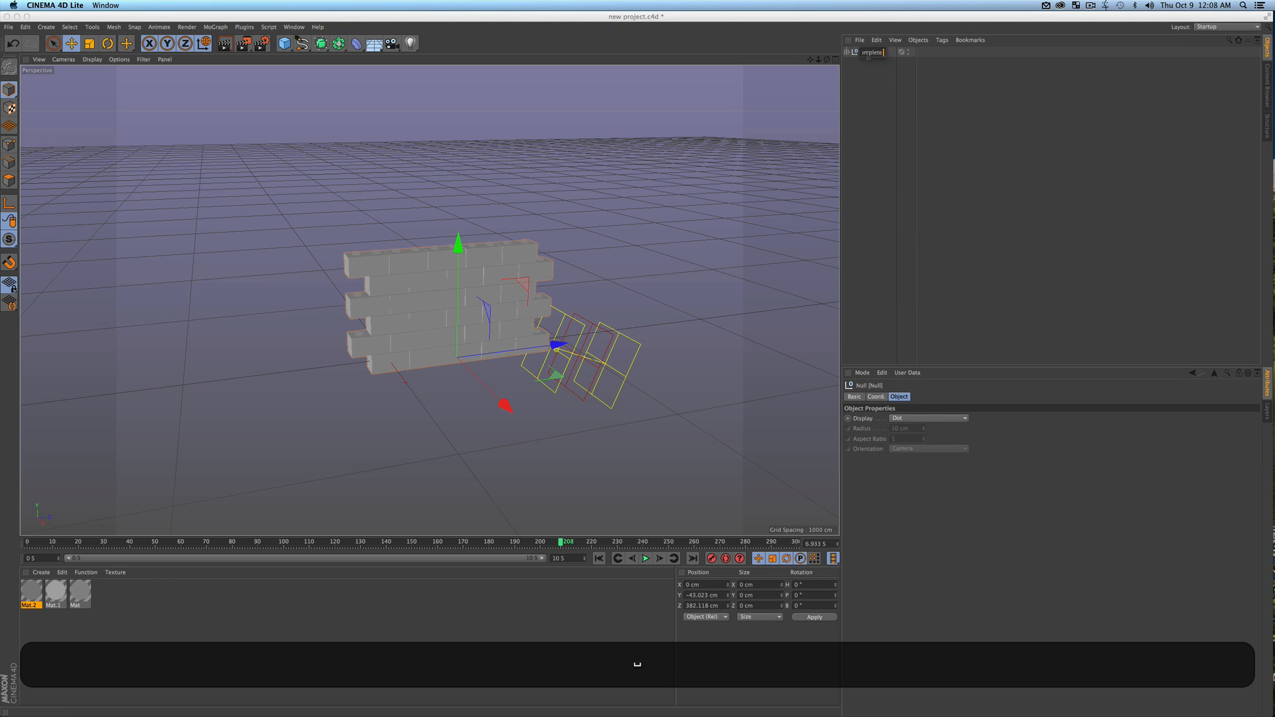
pyautogui.write('Anim')
pyautogui.press('Return')
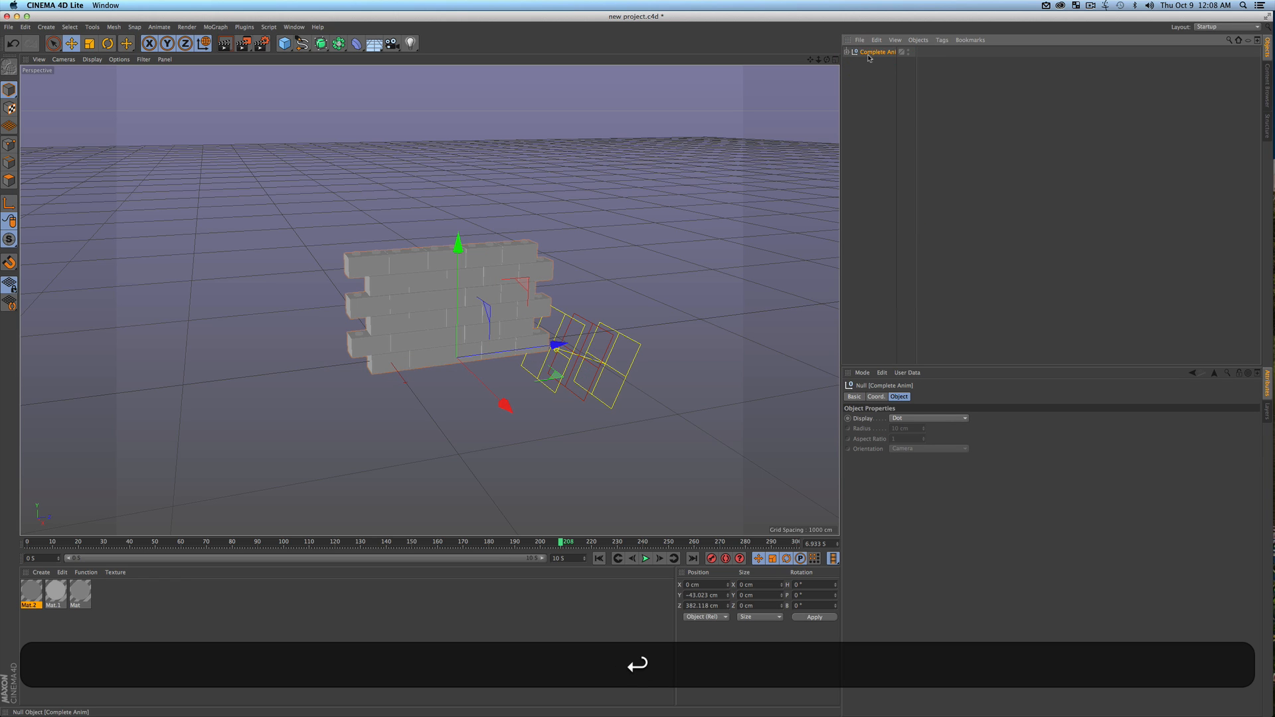
pyautogui.click(917, 120)
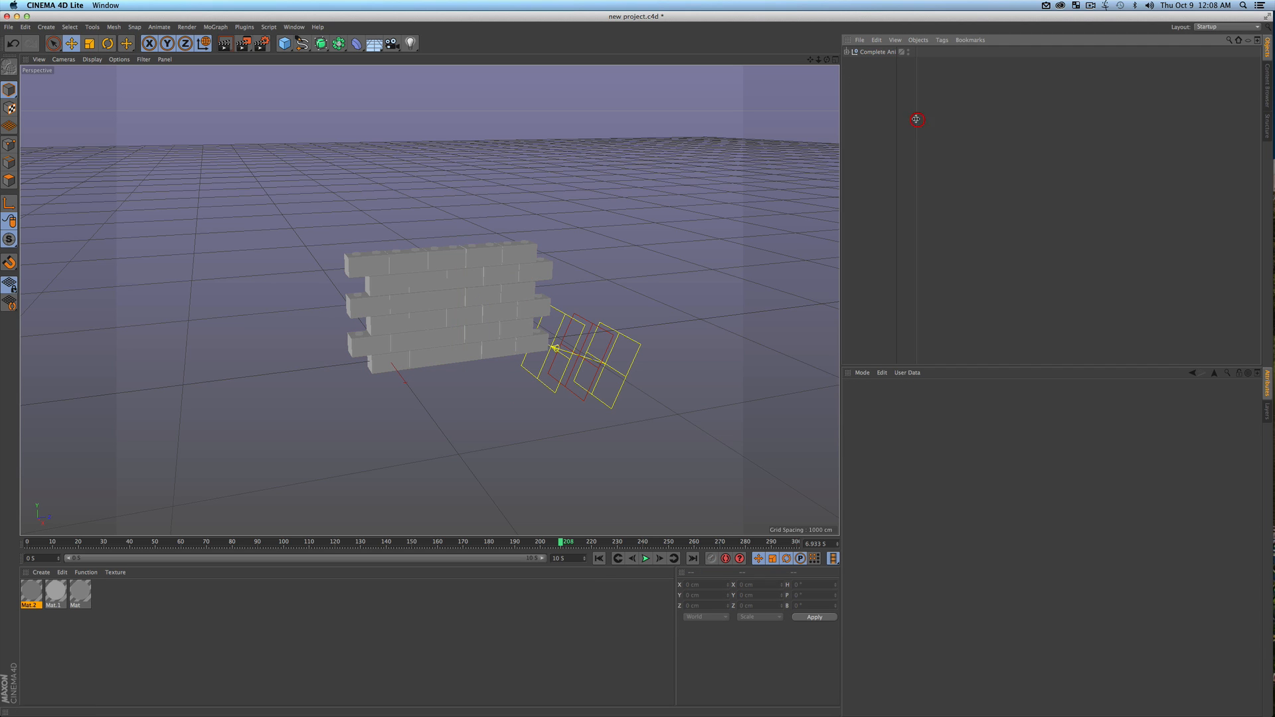
# Switch to a maximized Top view framing the whole Complete Anim wall and its effectors
pyautogui.click(878, 52)
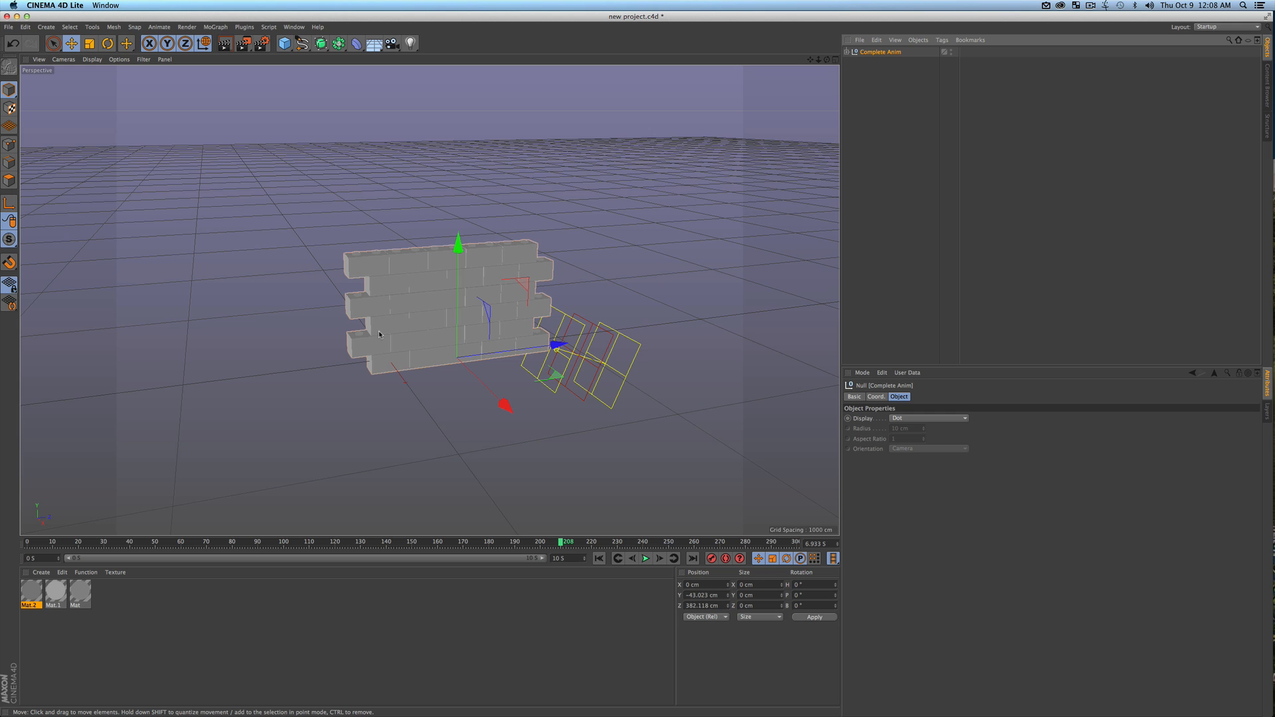
pyautogui.press('F2')
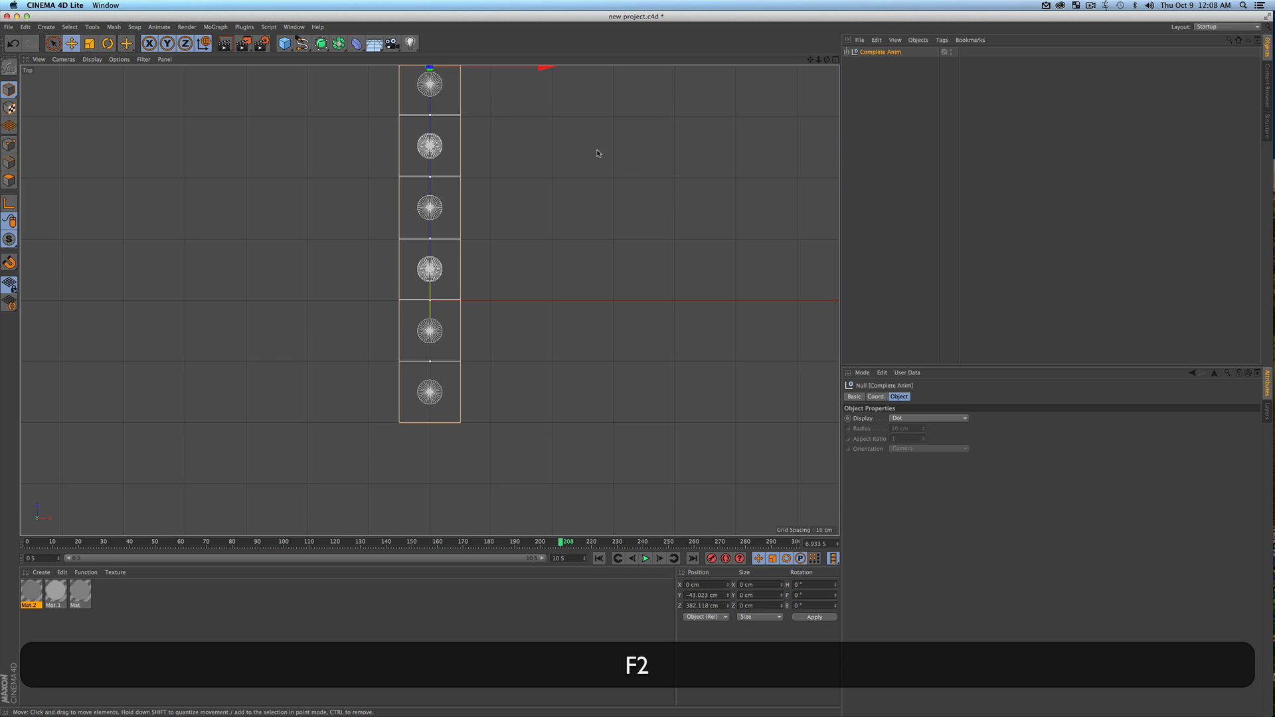
pyautogui.middleClick(761, 172)
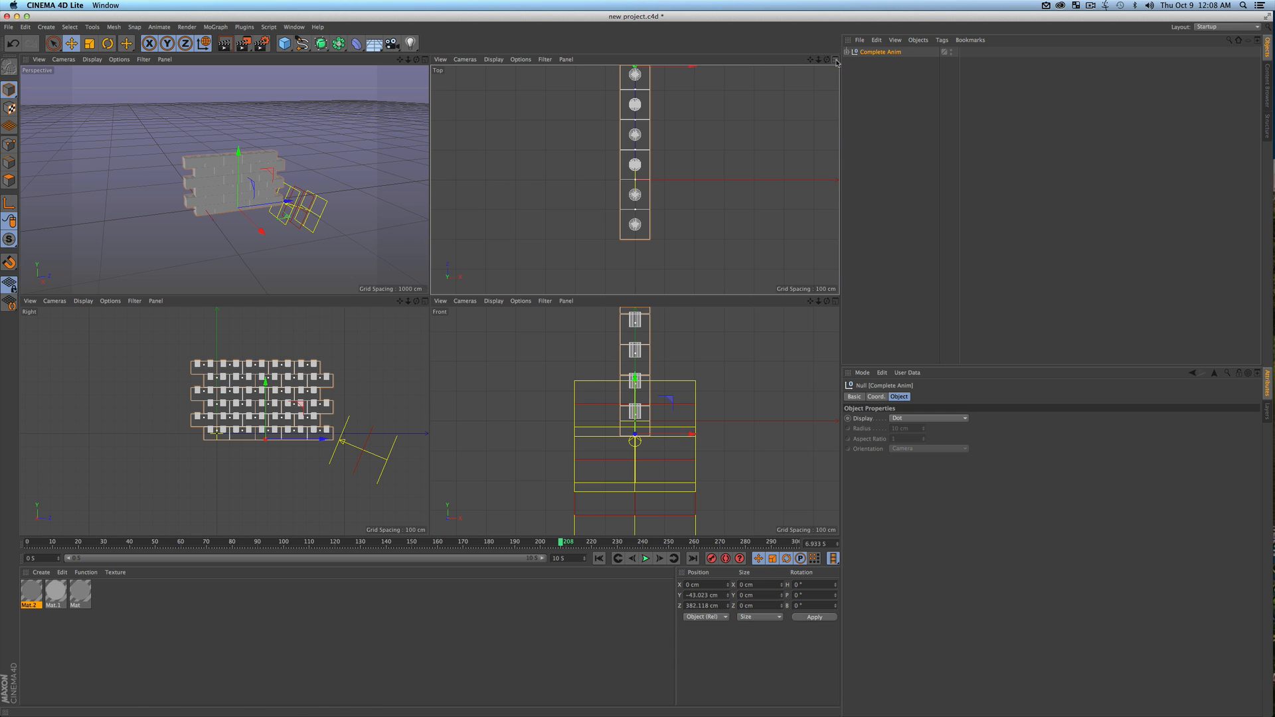
pyautogui.click(760, 172)
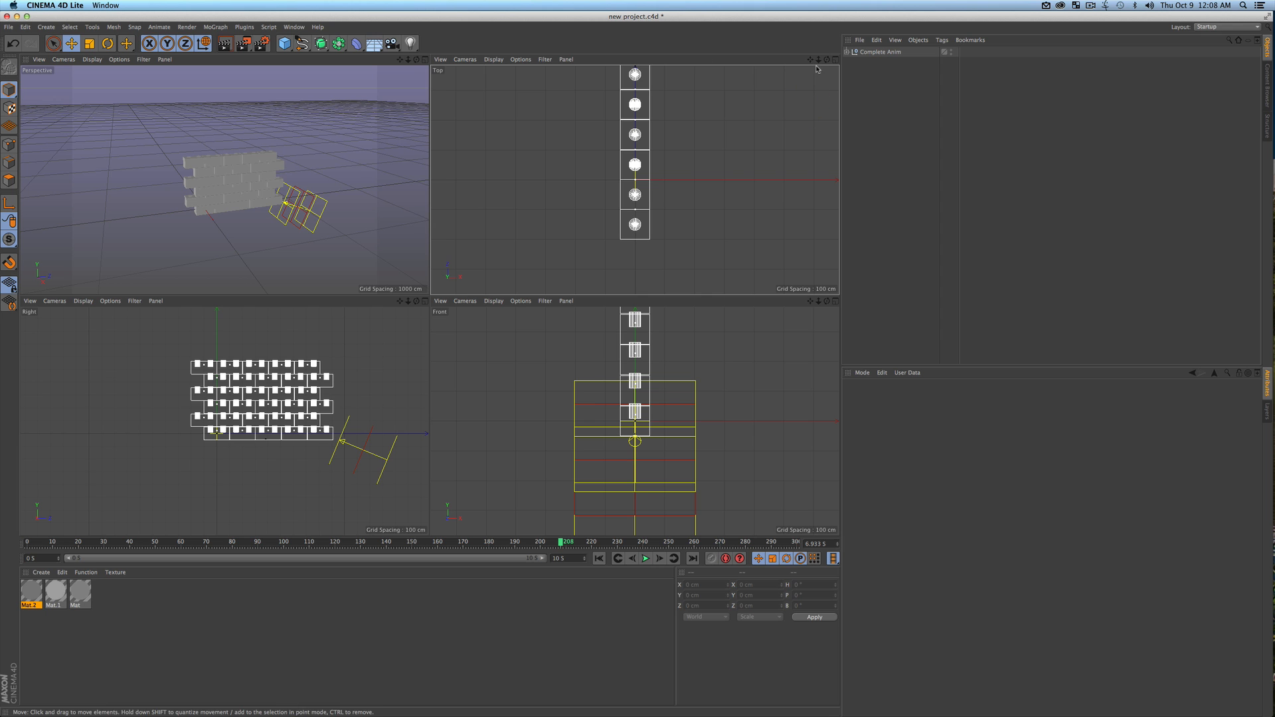
pyautogui.click(836, 61)
pyautogui.scroll(-5, 429, 261)
pyautogui.press('1')
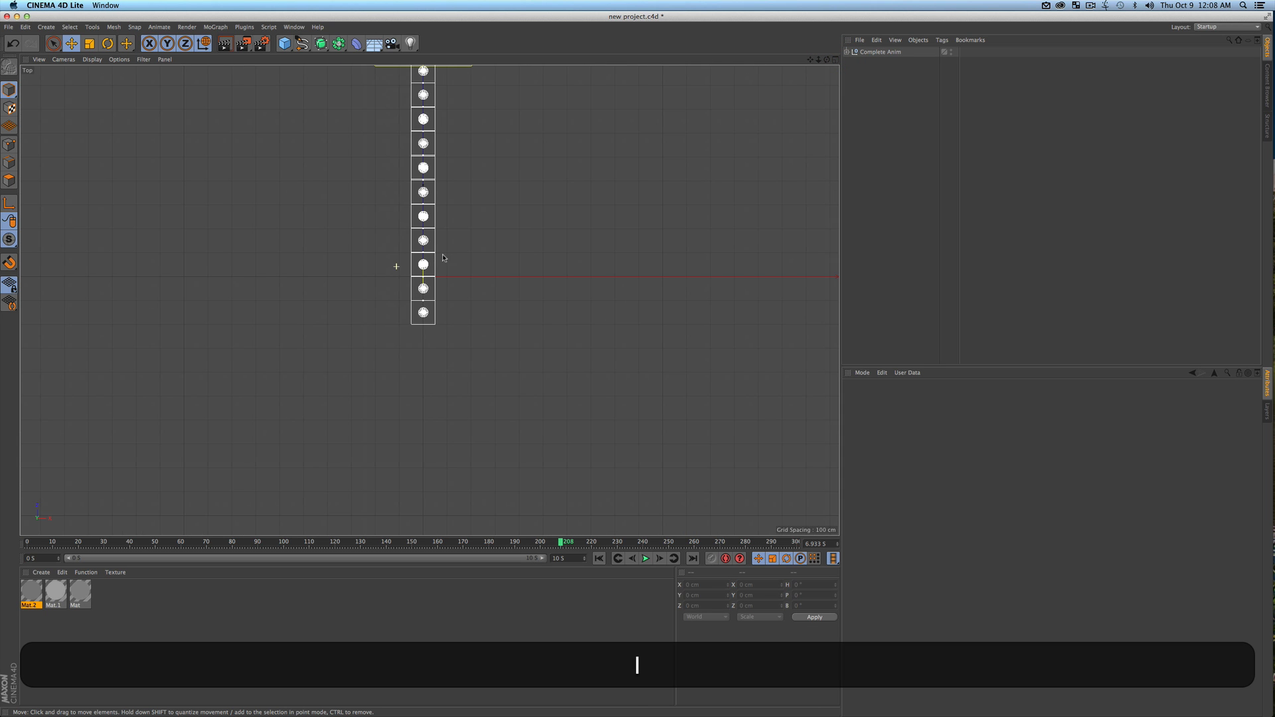
pyautogui.moveTo(463, 270); pyautogui.dragTo(523, 348)
pyautogui.press('2')
pyautogui.moveTo(545, 291); pyautogui.dragTo(541, 285)
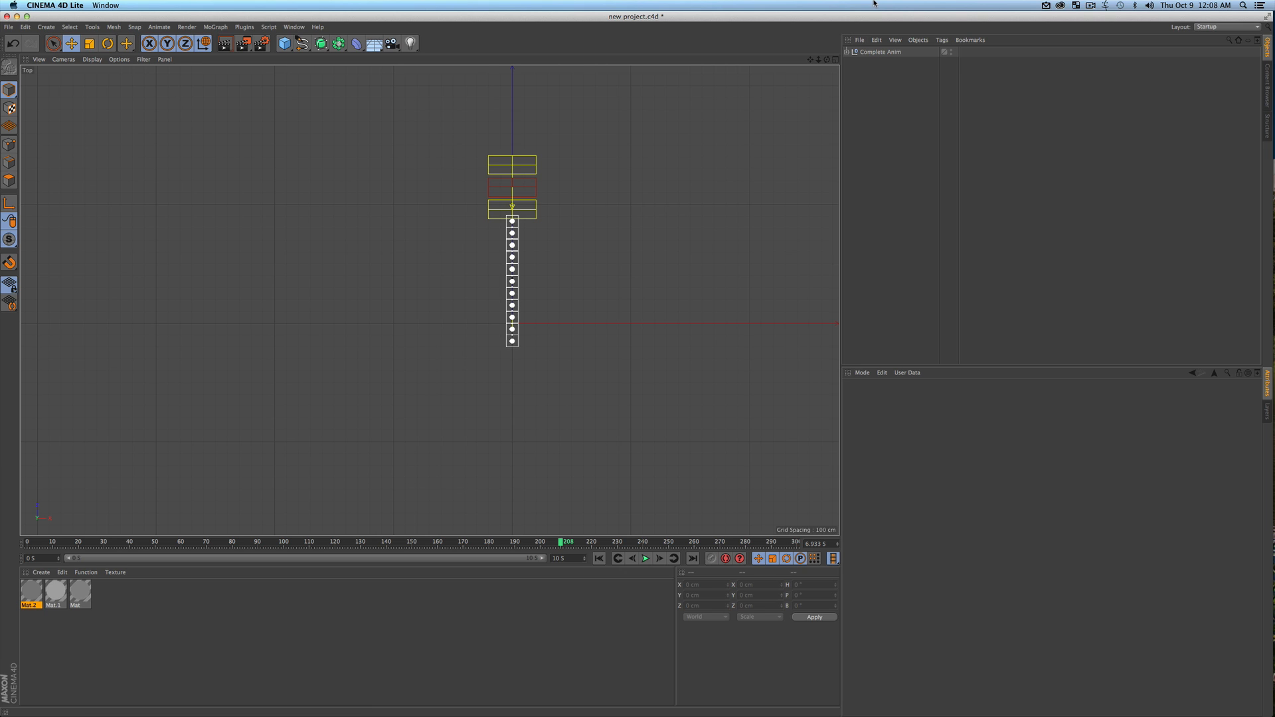
# Duplicate the Complete Anim group along the X axis, placing the copy at about X -495 cm
pyautogui.click(878, 52)
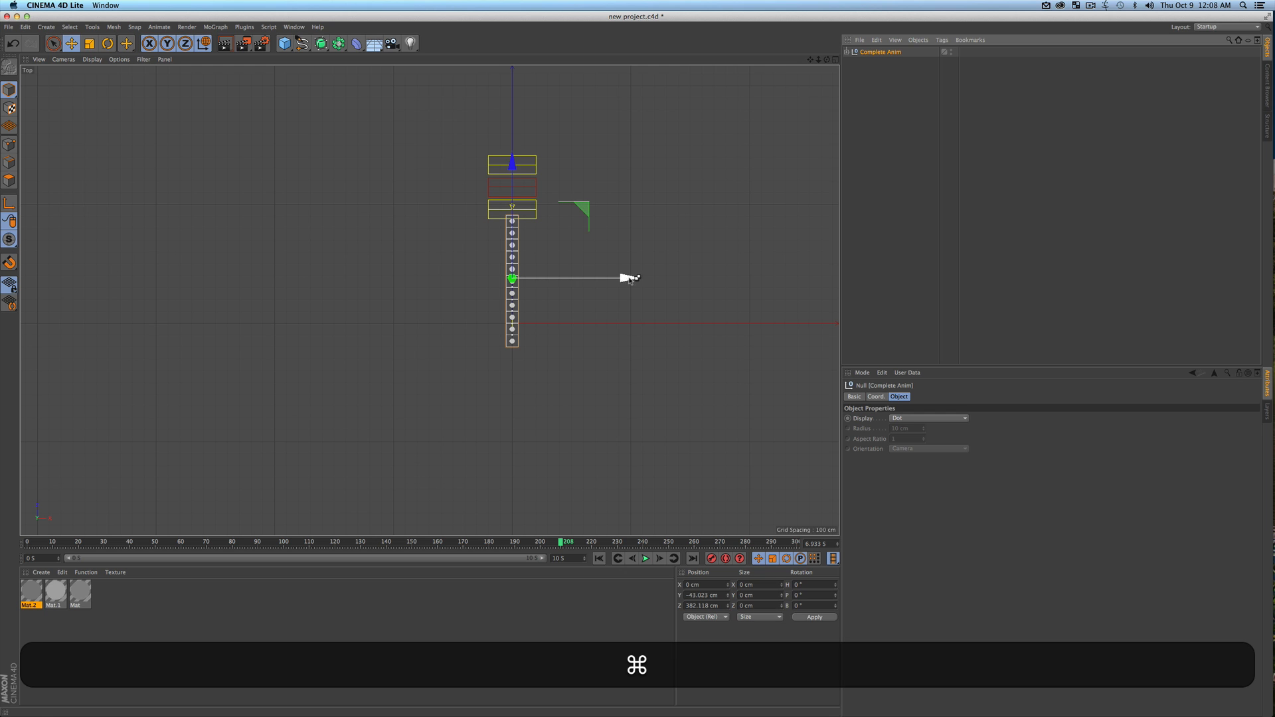
pyautogui.keyDown('super'); pyautogui.moveTo(630, 279); pyautogui.dragTo(537, 284); pyautogui.keyUp('super')
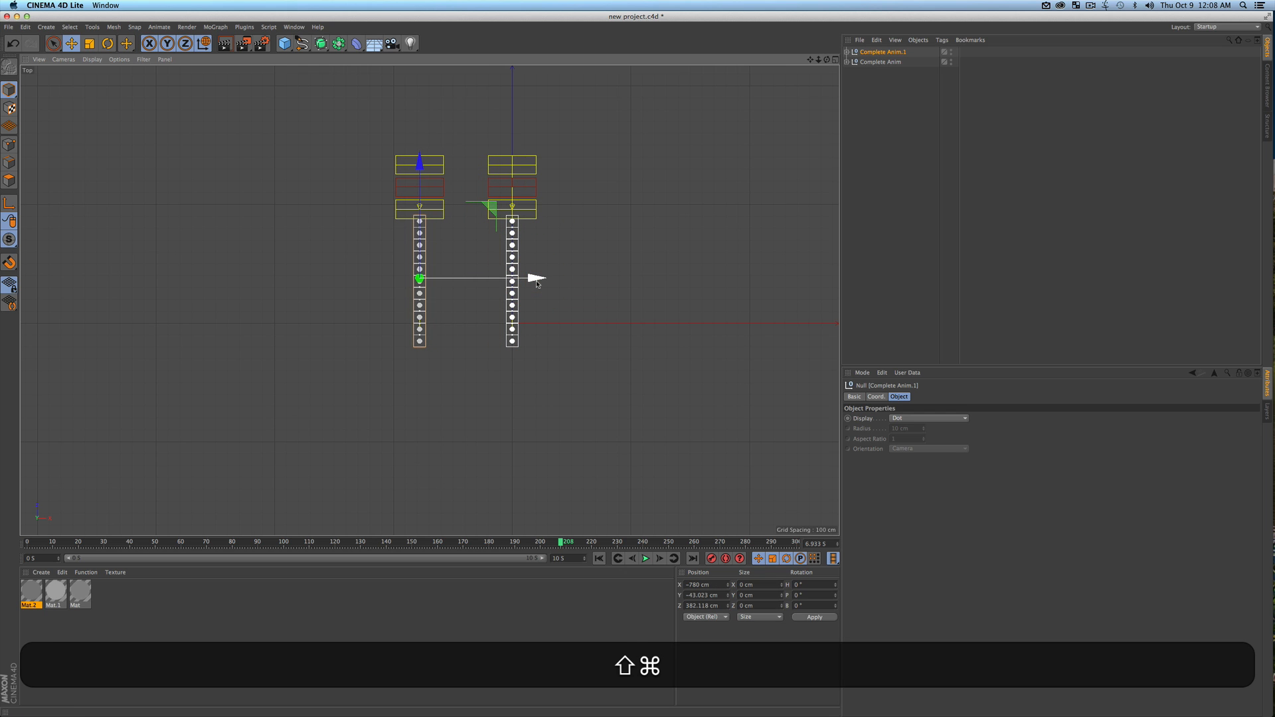
pyautogui.press('super+z')
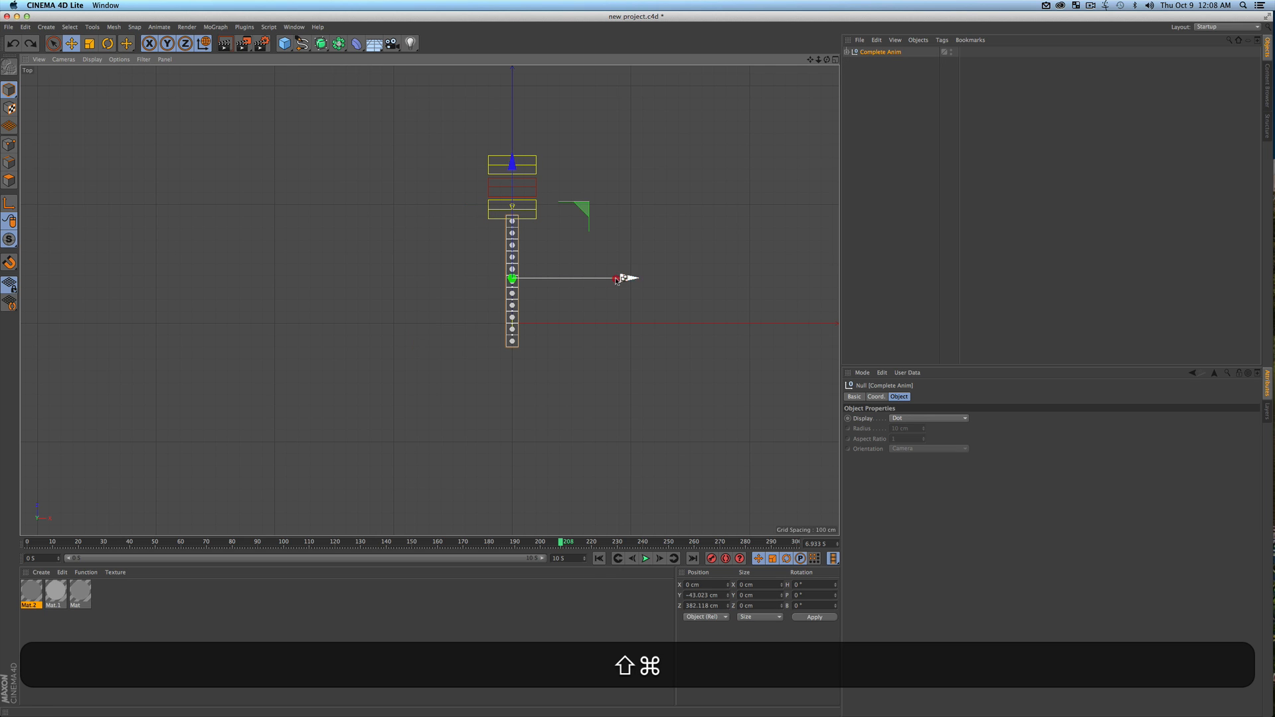
pyautogui.keyDown('shift'); pyautogui.keyDown('super'); pyautogui.moveTo(626, 279); pyautogui.dragTo(569, 279); pyautogui.keyUp('super'); pyautogui.keyUp('shift')
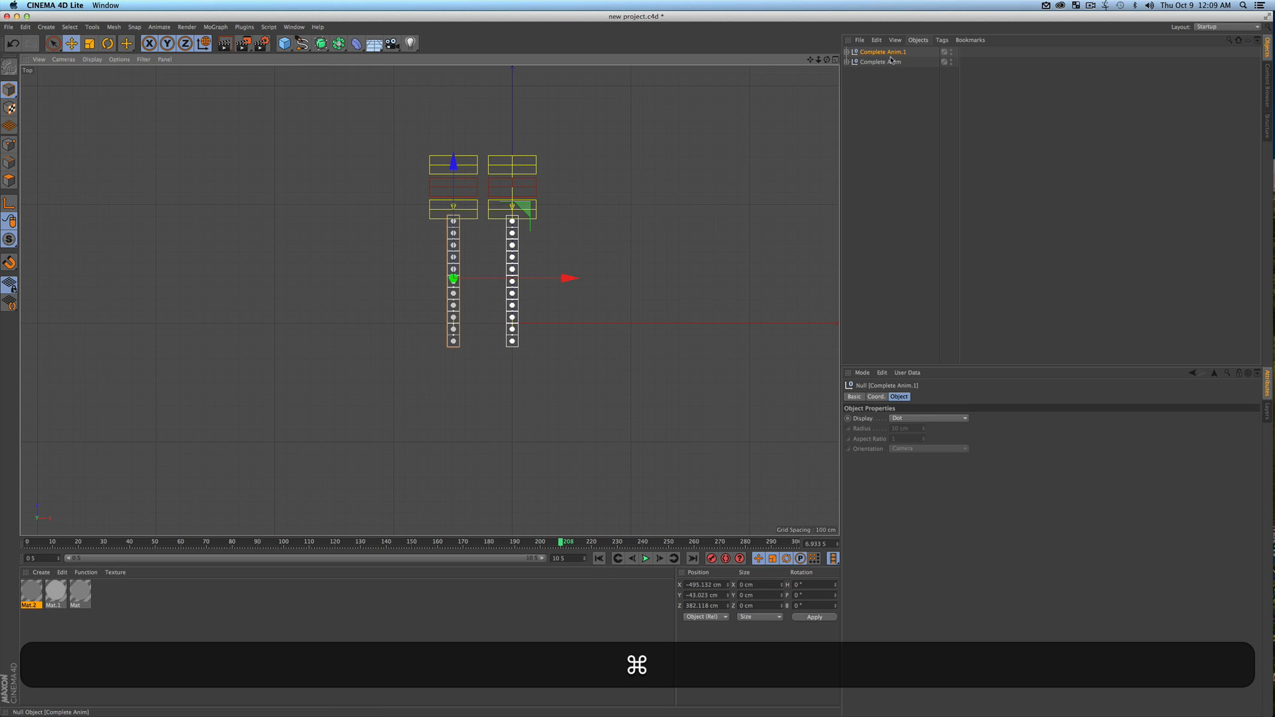
pyautogui.keyDown('super'); pyautogui.moveTo(888, 63); pyautogui.dragTo(888, 104); pyautogui.keyUp('super')
pyautogui.press('super+z')
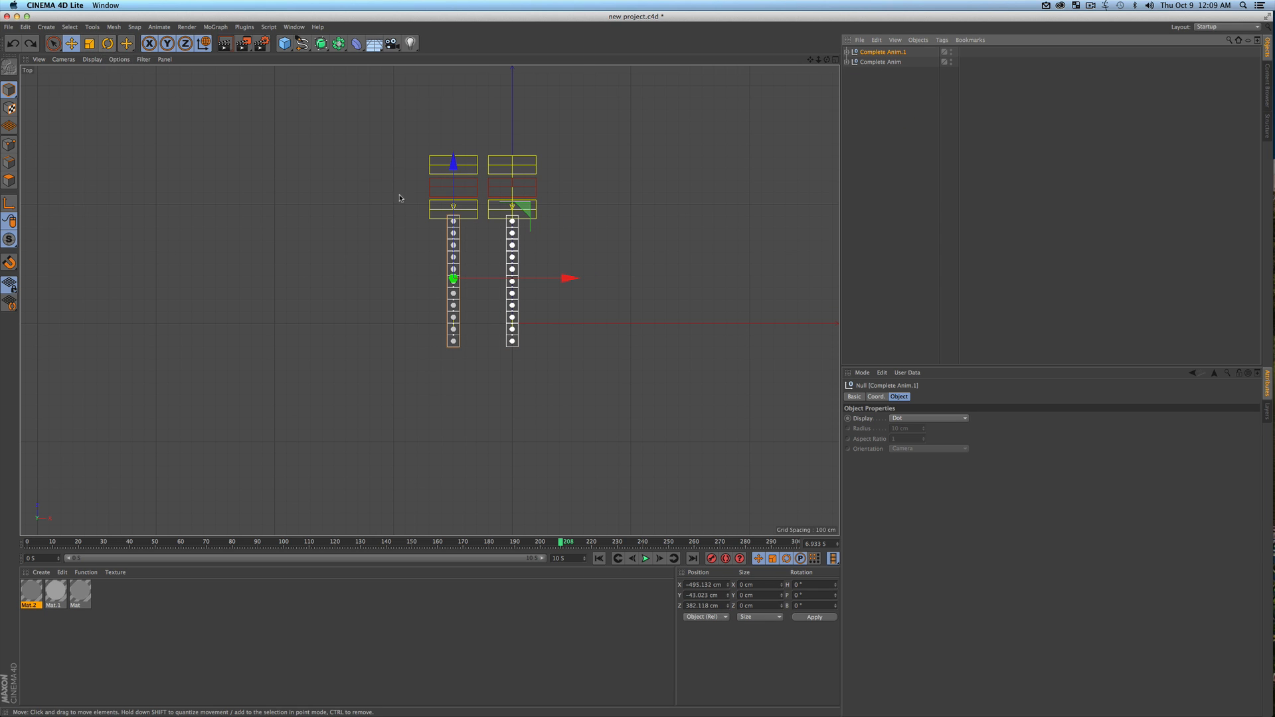
# Rotate the copied wall to a -90° heading and form a corner with the original at about X -477 cm, Z 862 cm
pyautogui.press('r')
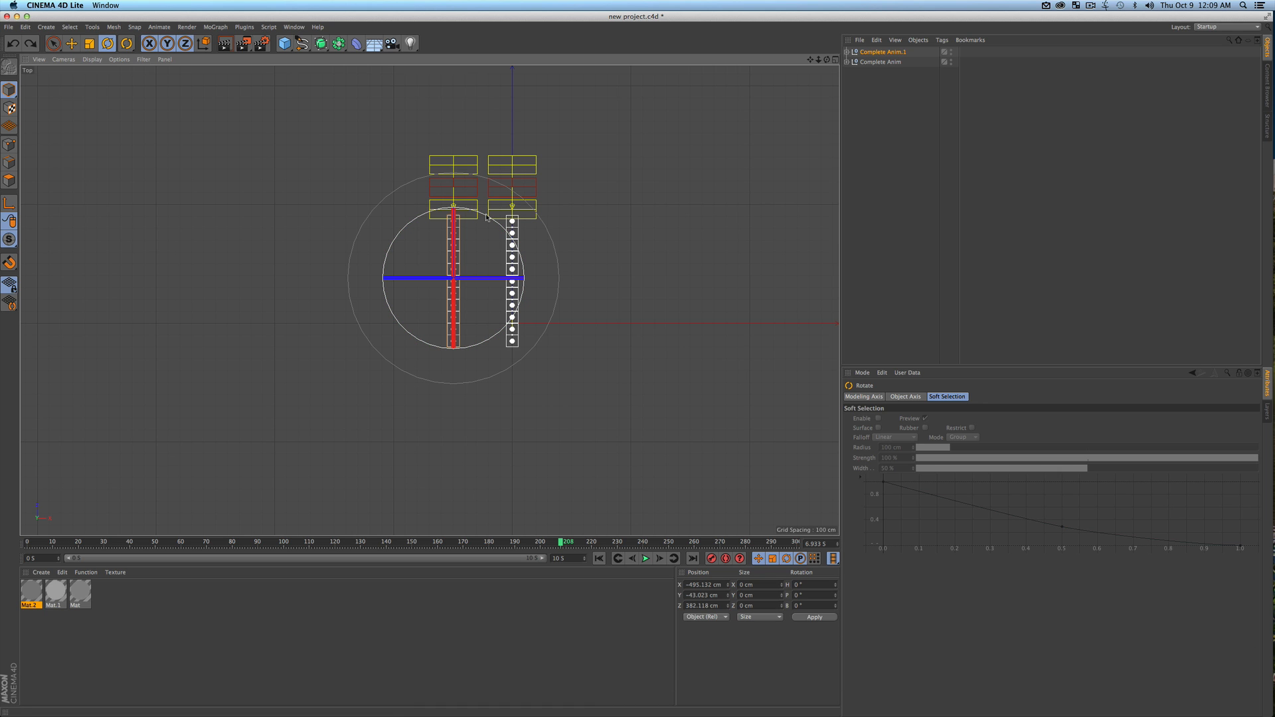
pyautogui.moveTo(486, 217); pyautogui.dragTo(516, 315)
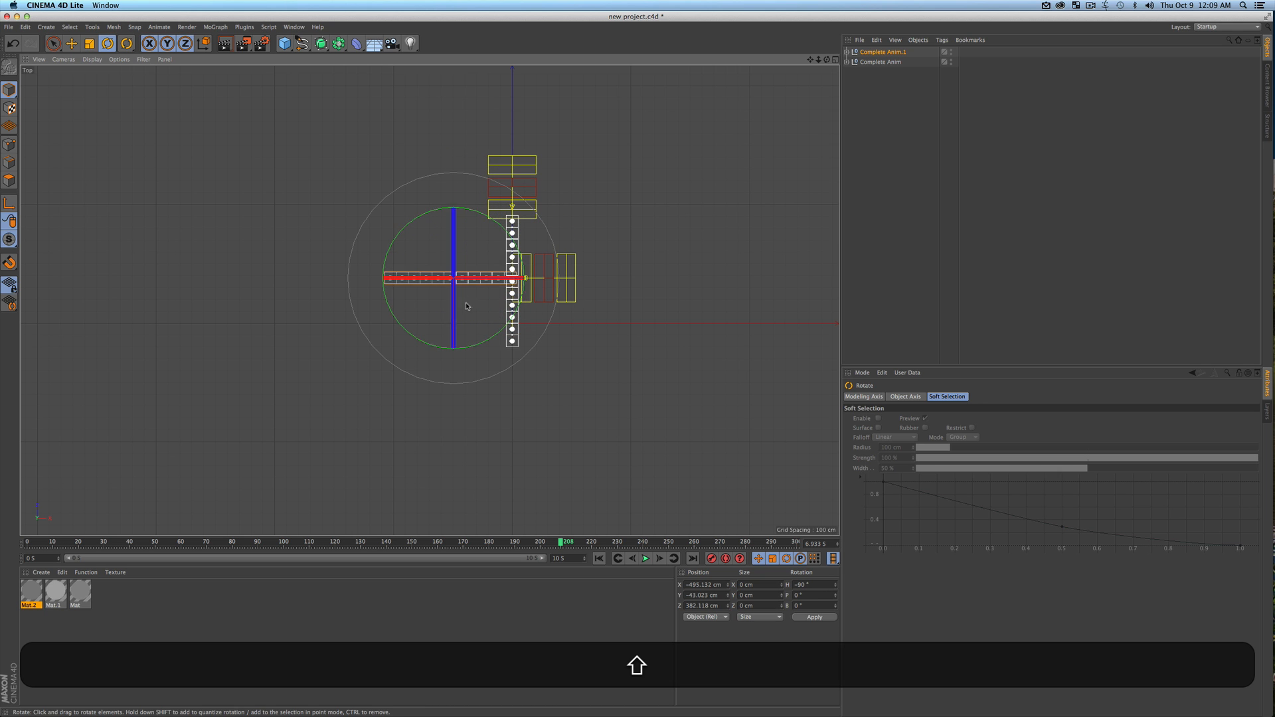
pyautogui.press('e')
pyautogui.moveTo(452, 192); pyautogui.dragTo(449, 136)
pyautogui.scroll(5, 449, 136)
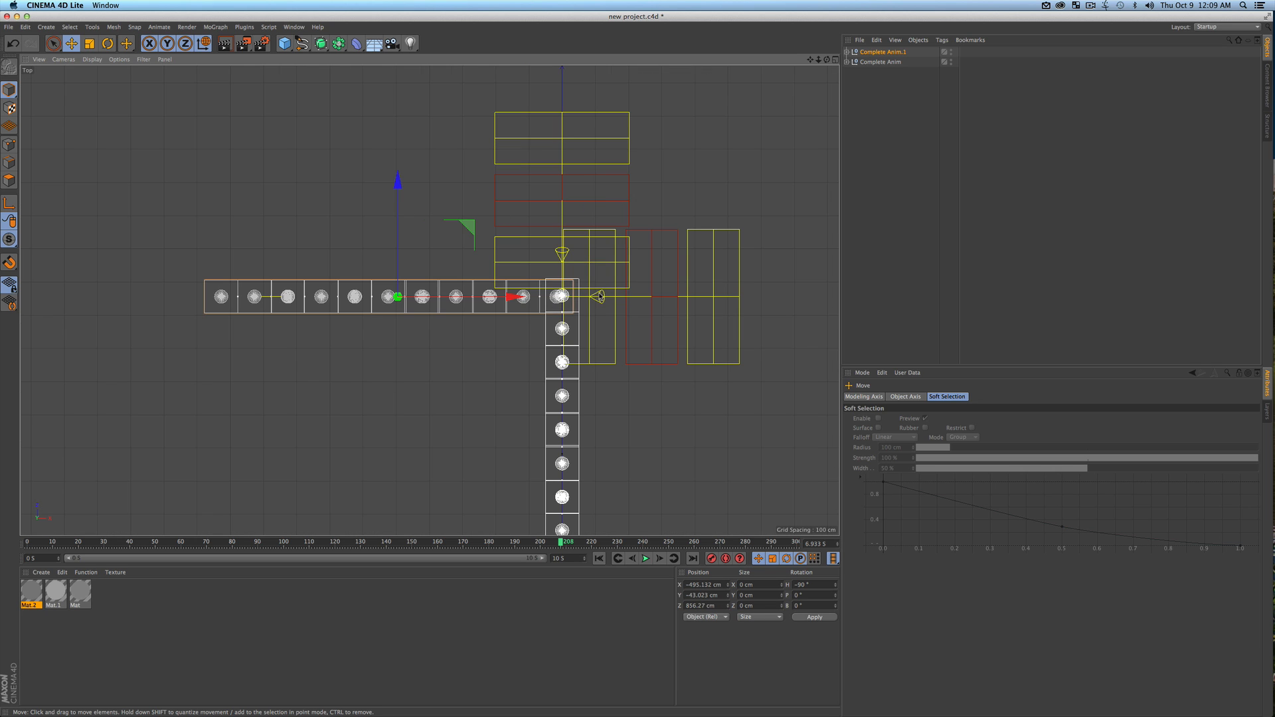
pyautogui.moveTo(516, 297); pyautogui.dragTo(522, 296)
pyautogui.moveTo(402, 262); pyautogui.dragTo(401, 260)
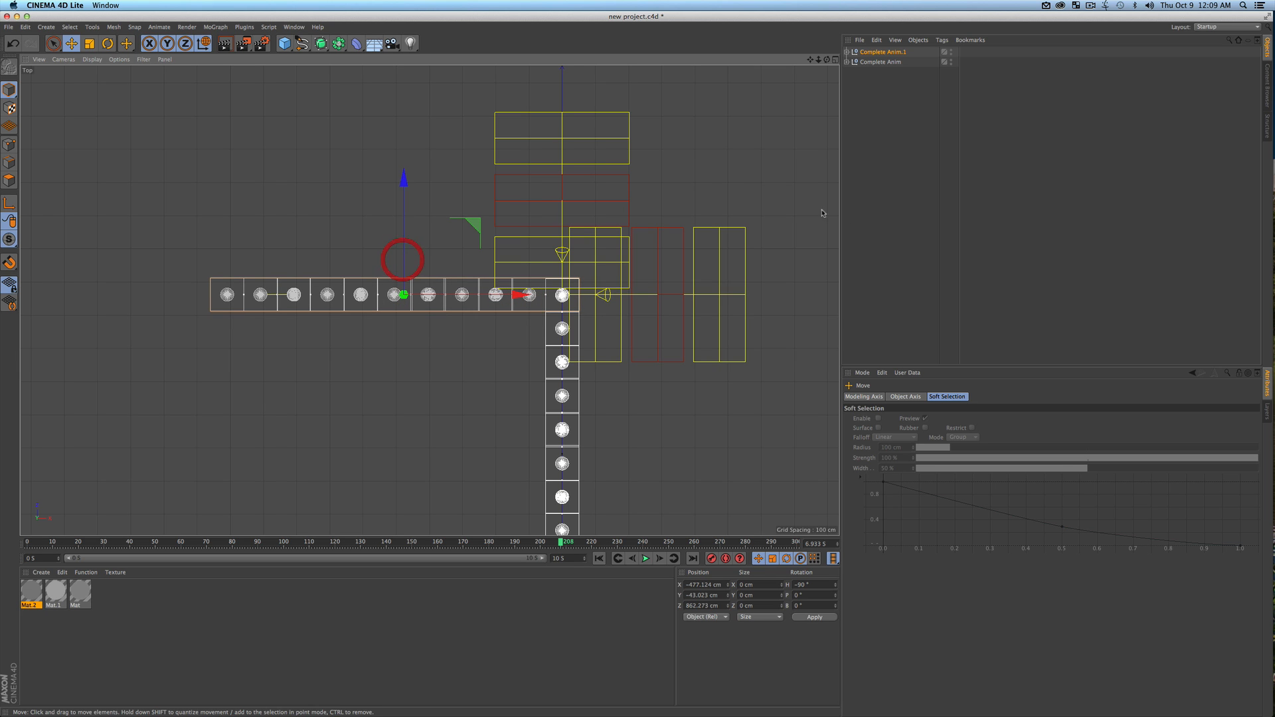
# Move the copied wall to the opposite end of the original wall, aligning the corner at about X -479 cm, Z -151 cm
pyautogui.click(880, 206)
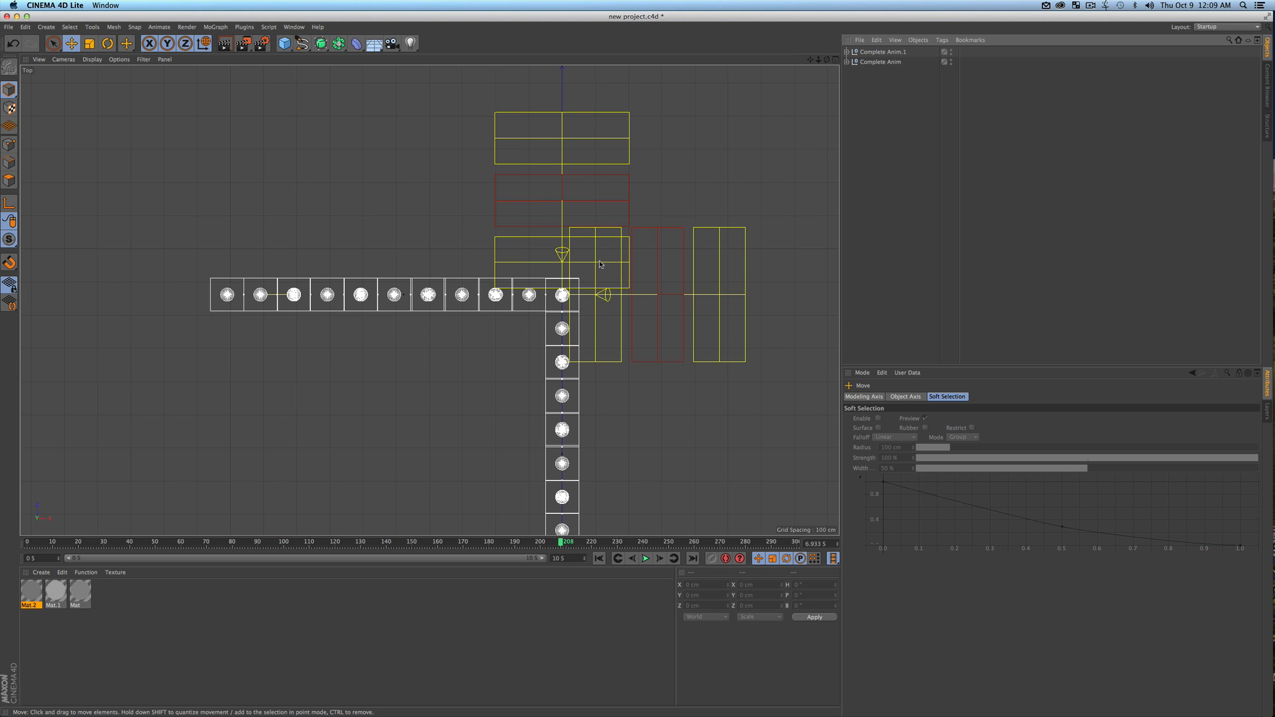
pyautogui.press('F1')
pyautogui.press('3')
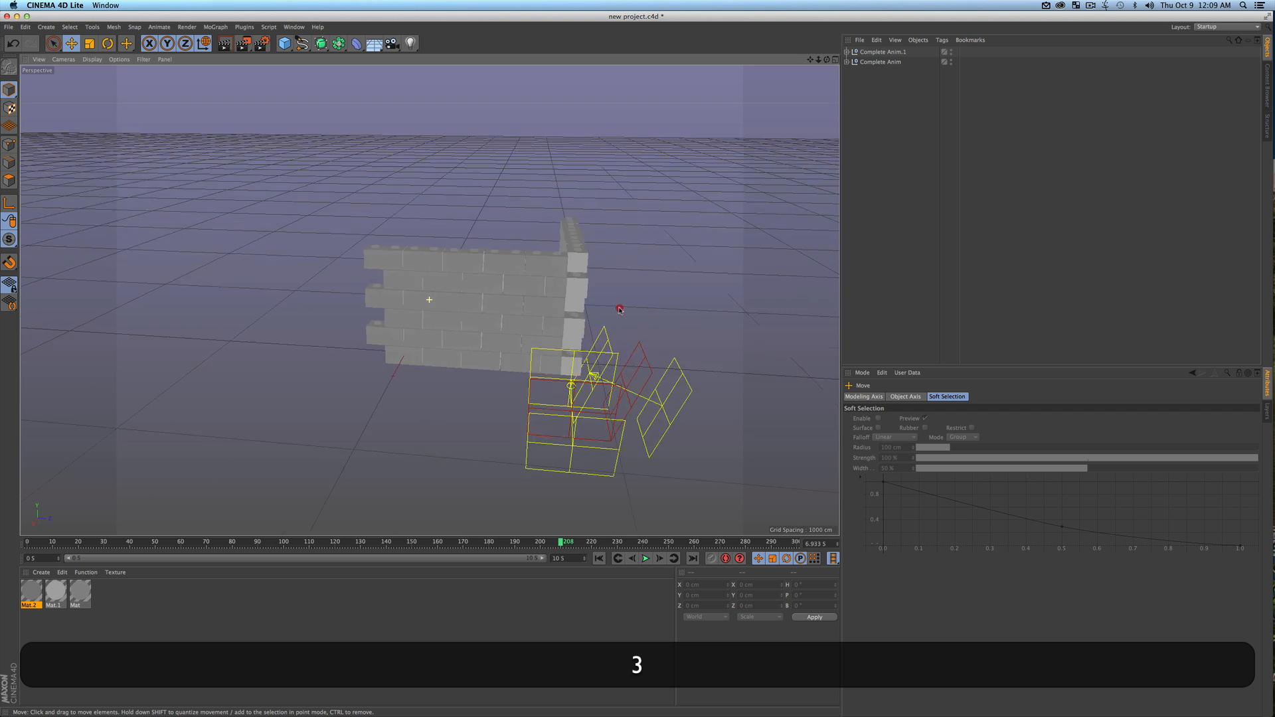
pyautogui.moveTo(619, 309); pyautogui.dragTo(538, 308)
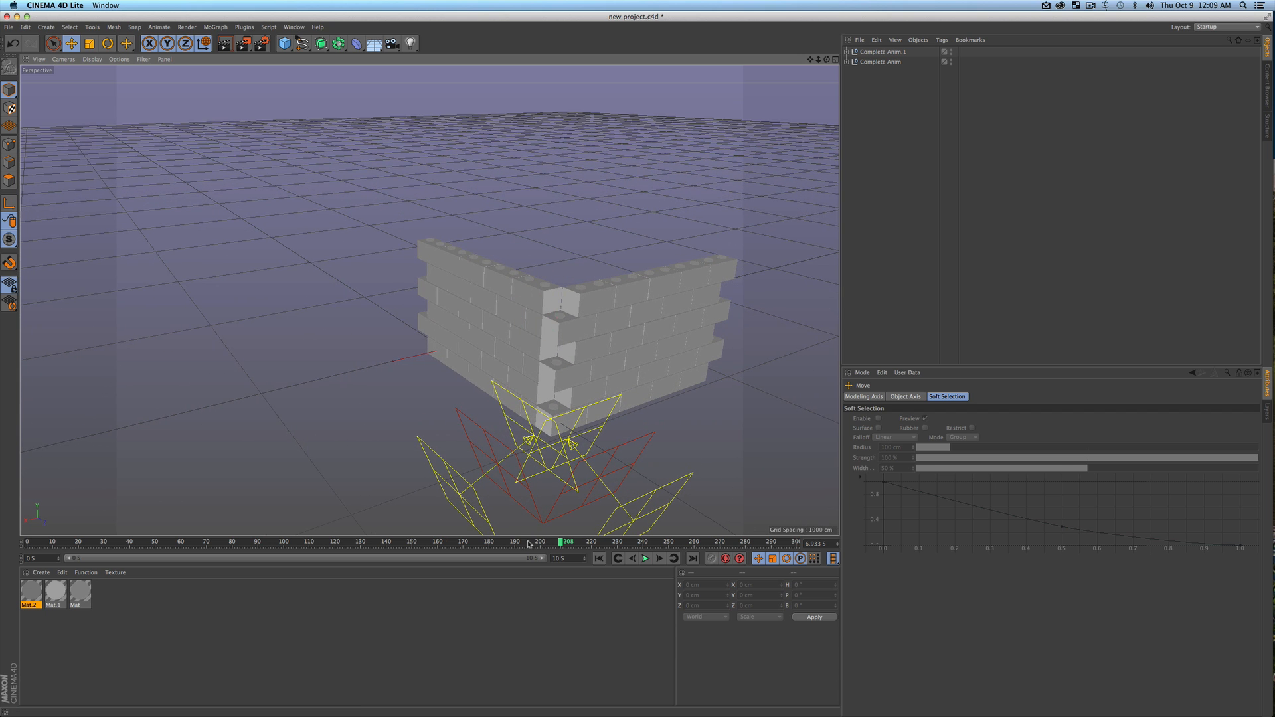
pyautogui.moveTo(563, 543)
pyautogui.mouseDown()
pyautogui.moveTo(40, 541)
pyautogui.moveTo(405, 522)
pyautogui.moveTo(138, 520)
pyautogui.moveTo(370, 520)
pyautogui.moveTo(111, 521)
pyautogui.moveTo(563, 519)
pyautogui.mouseUp()
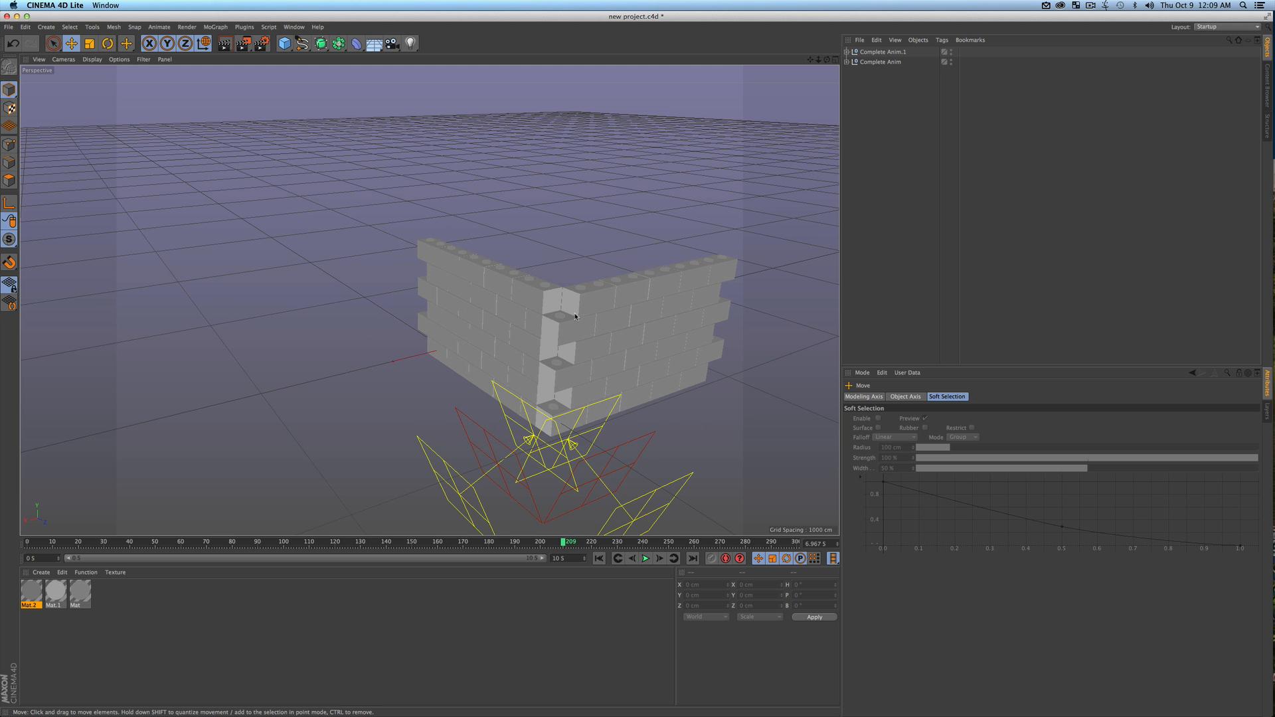
pyautogui.click(881, 52)
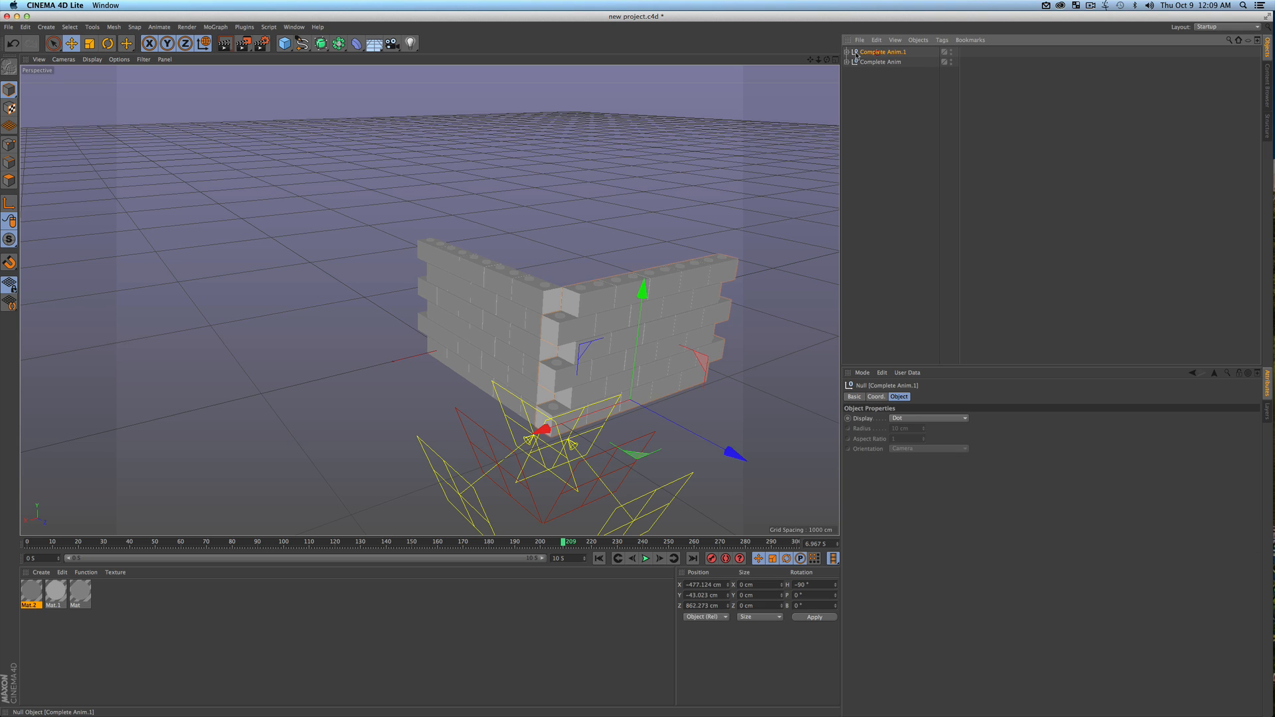
pyautogui.press('e')
pyautogui.moveTo(723, 454); pyautogui.dragTo(622, 172)
pyautogui.press('F2')
pyautogui.press('1')
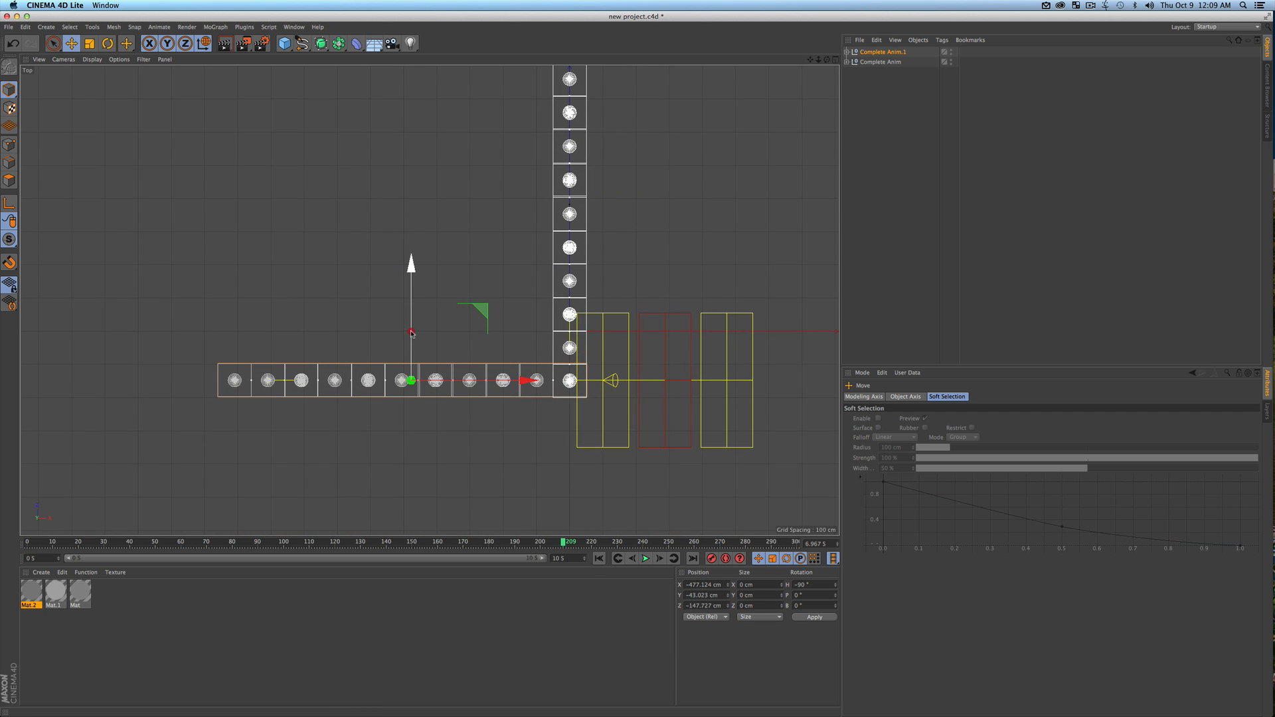
pyautogui.moveTo(411, 333); pyautogui.dragTo(411, 334)
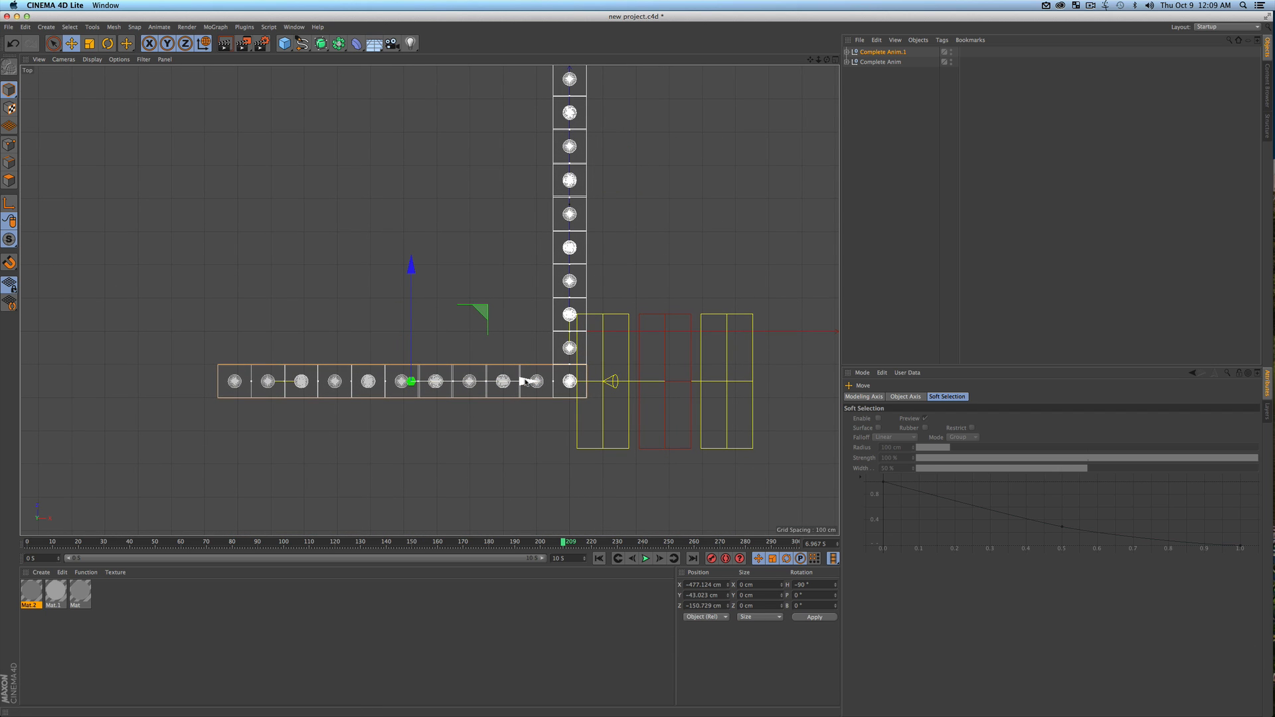
pyautogui.moveTo(526, 382); pyautogui.dragTo(524, 382)
# Duplicate both wall groups together, offsetting the copies along Z to about 353 cm
pyautogui.scroll(-8, 519, 227)
pyautogui.press('1')
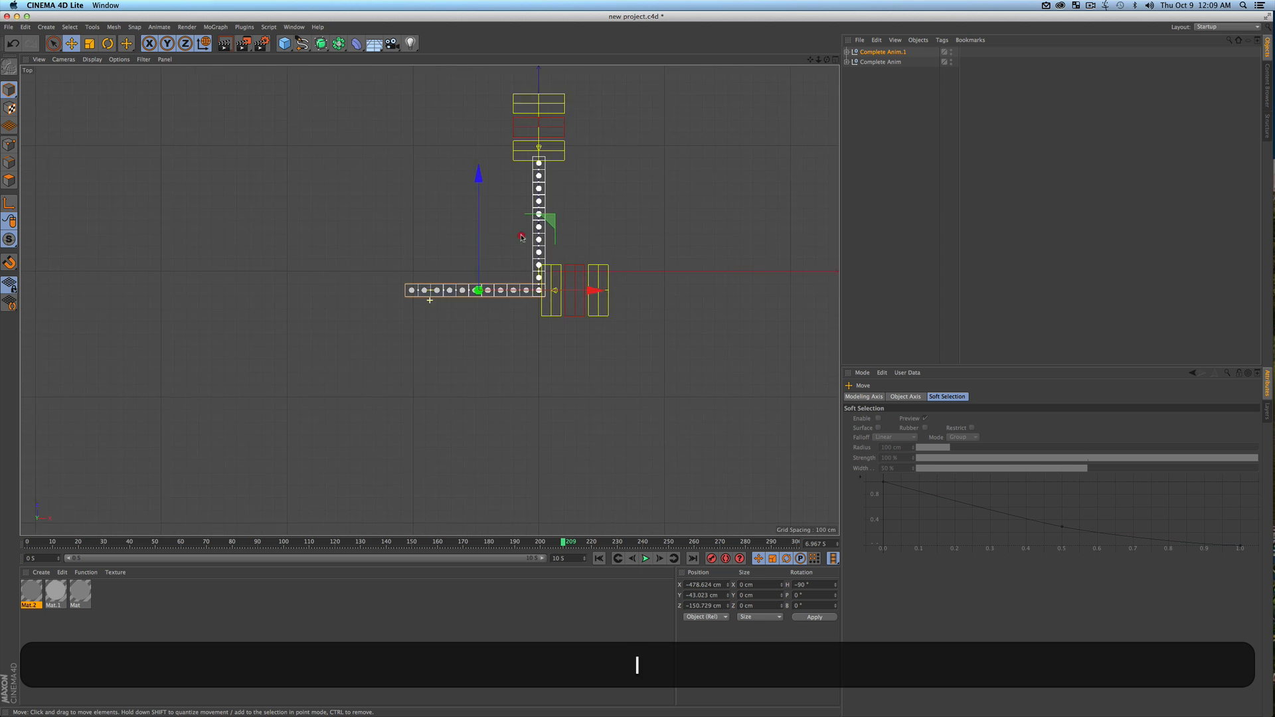
pyautogui.moveTo(519, 230); pyautogui.dragTo(552, 289)
pyautogui.moveTo(901, 136); pyautogui.dragTo(879, 49)
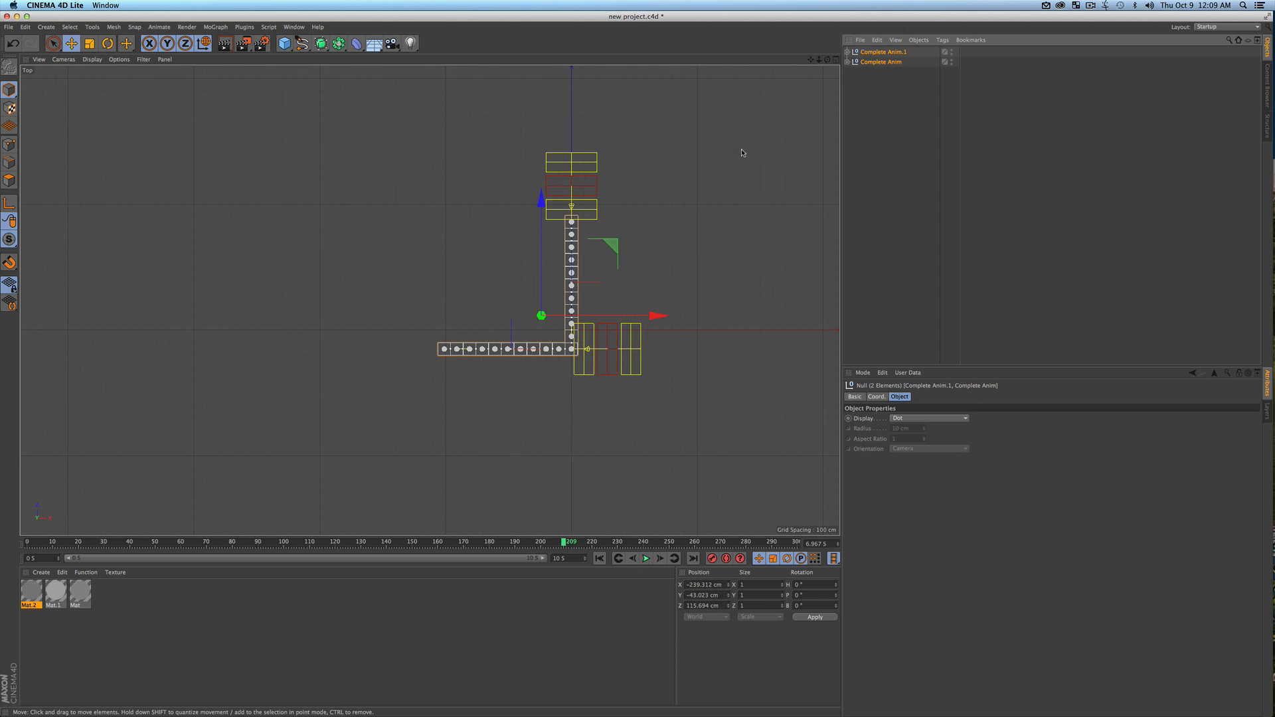
pyautogui.keyDown('super'); pyautogui.moveTo(541, 302); pyautogui.dragTo(478, 268); pyautogui.keyUp('super')
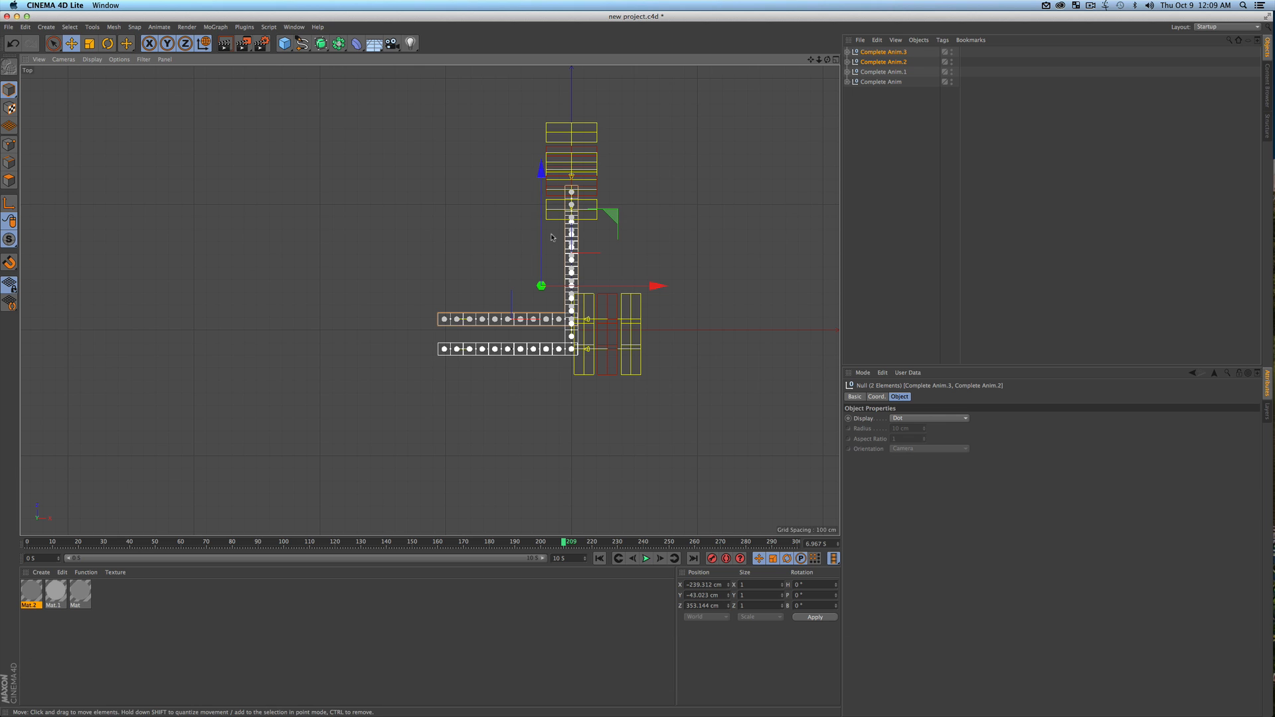
# Rotate the two new walls 180° and move them to about X -770 cm, Z 595 cm to close the square
pyautogui.press('r')
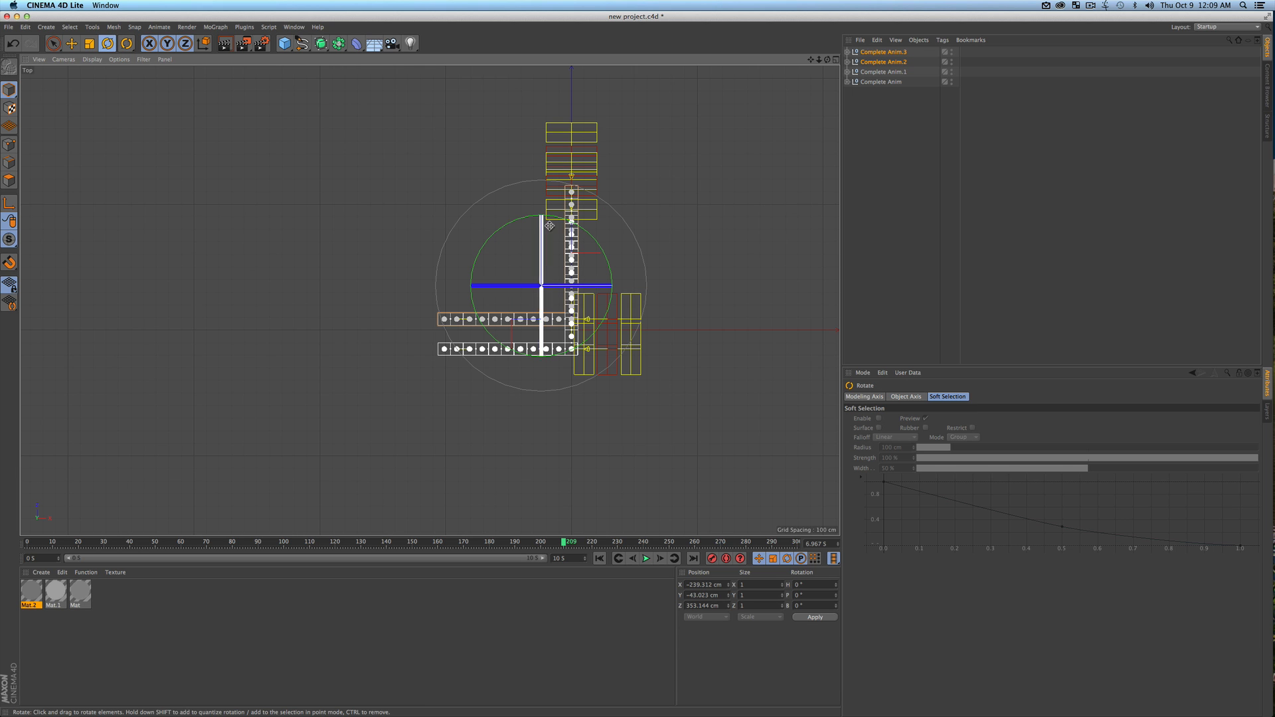
pyautogui.moveTo(563, 221); pyautogui.dragTo(518, 352)
pyautogui.hotkey('shift', 'e')
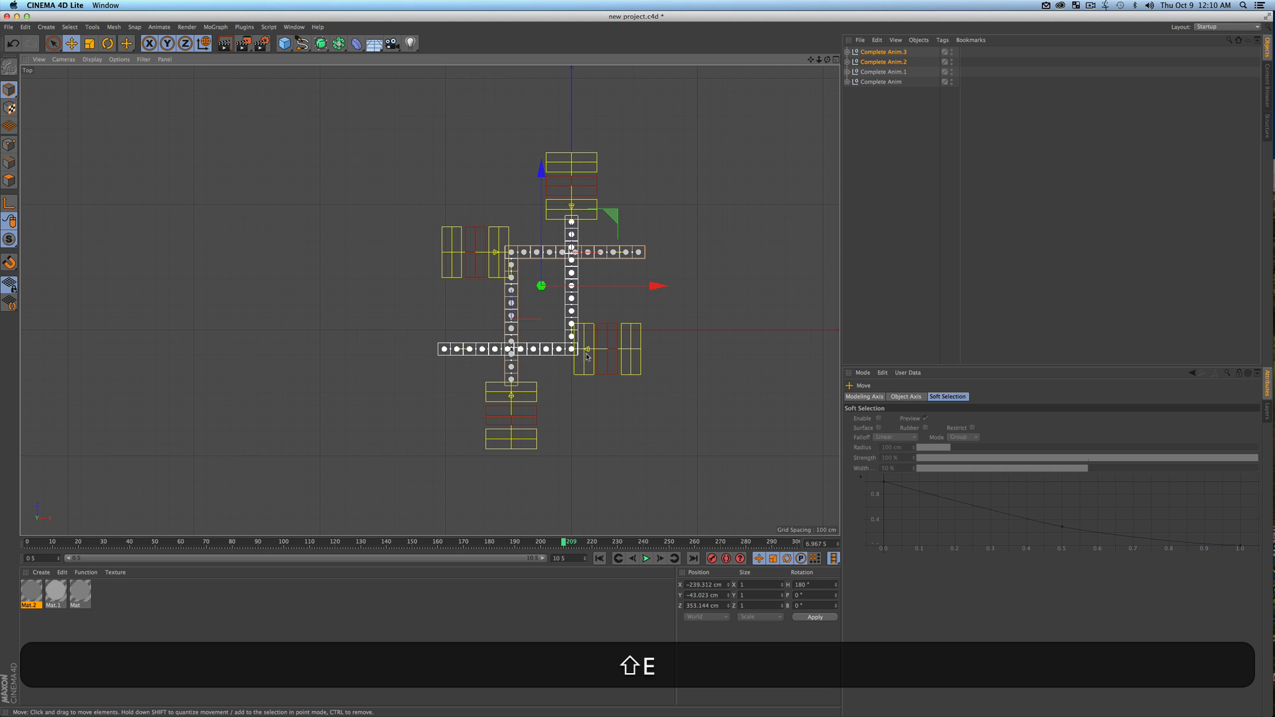
pyautogui.press('e')
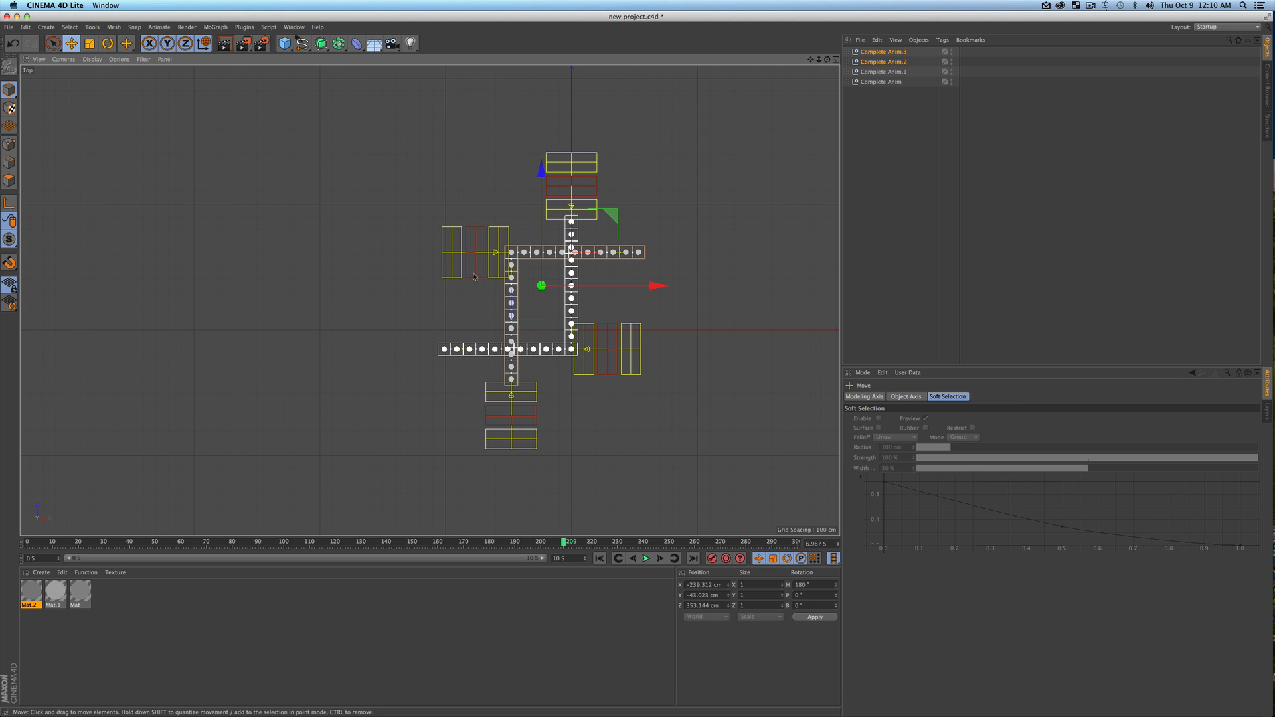
pyautogui.moveTo(658, 285); pyautogui.dragTo(586, 286)
pyautogui.moveTo(468, 269); pyautogui.dragTo(469, 240)
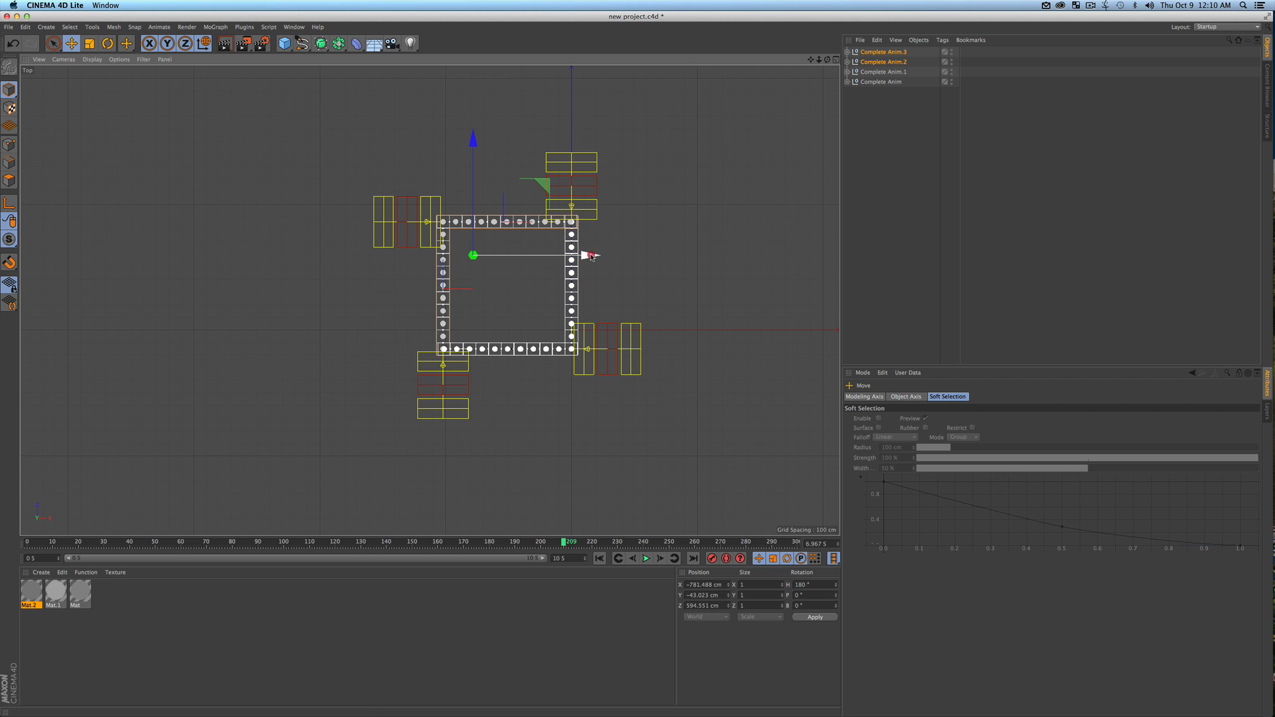
pyautogui.moveTo(589, 256); pyautogui.dragTo(594, 256)
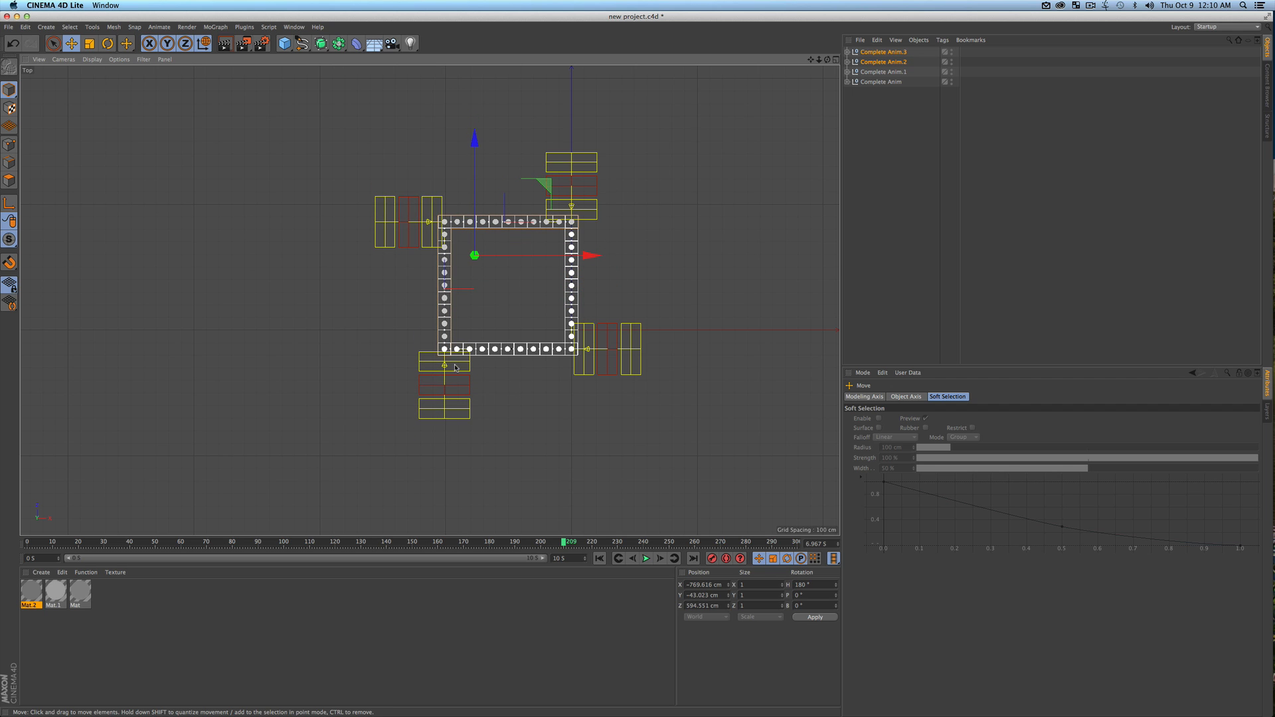
# Play the four-wall animation from frame 0 in the perspective view and examine the assembled walls from above
pyautogui.press('F1')
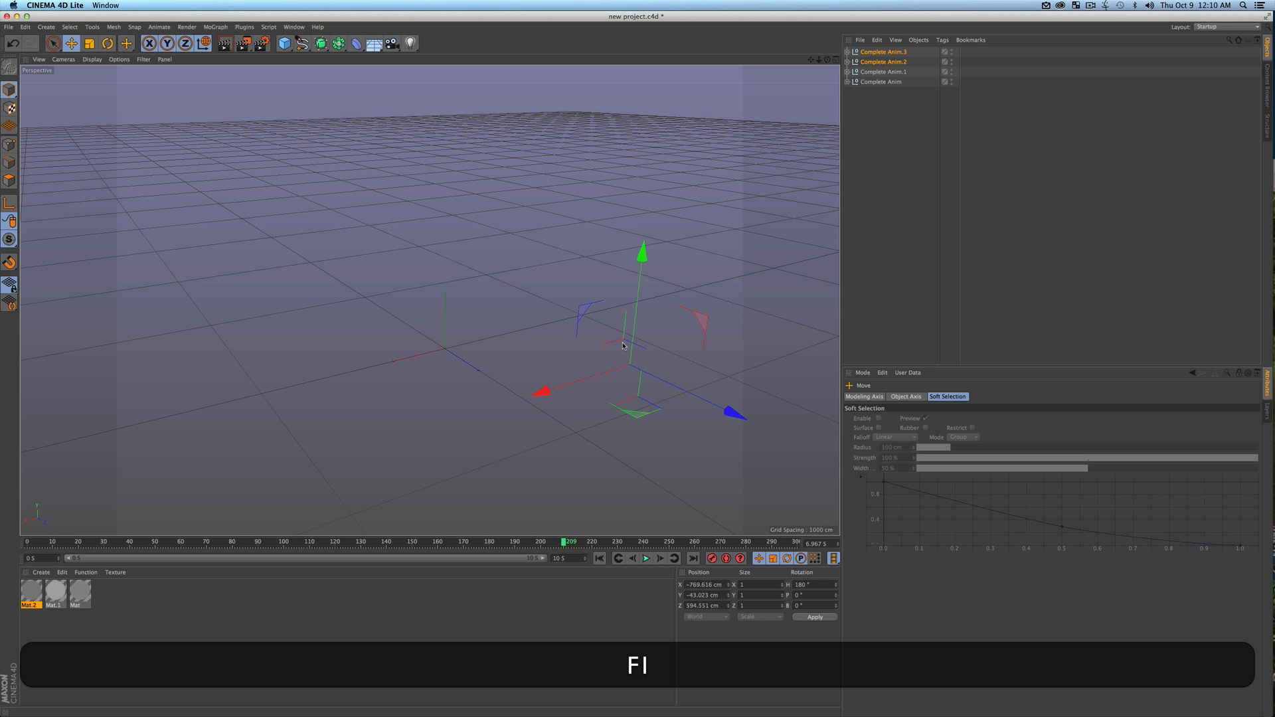
pyautogui.press('3')
pyautogui.moveTo(592, 365)
pyautogui.mouseDown()
pyautogui.moveTo(683, 361)
pyautogui.moveTo(601, 368)
pyautogui.mouseUp()
pyautogui.click(601, 559)
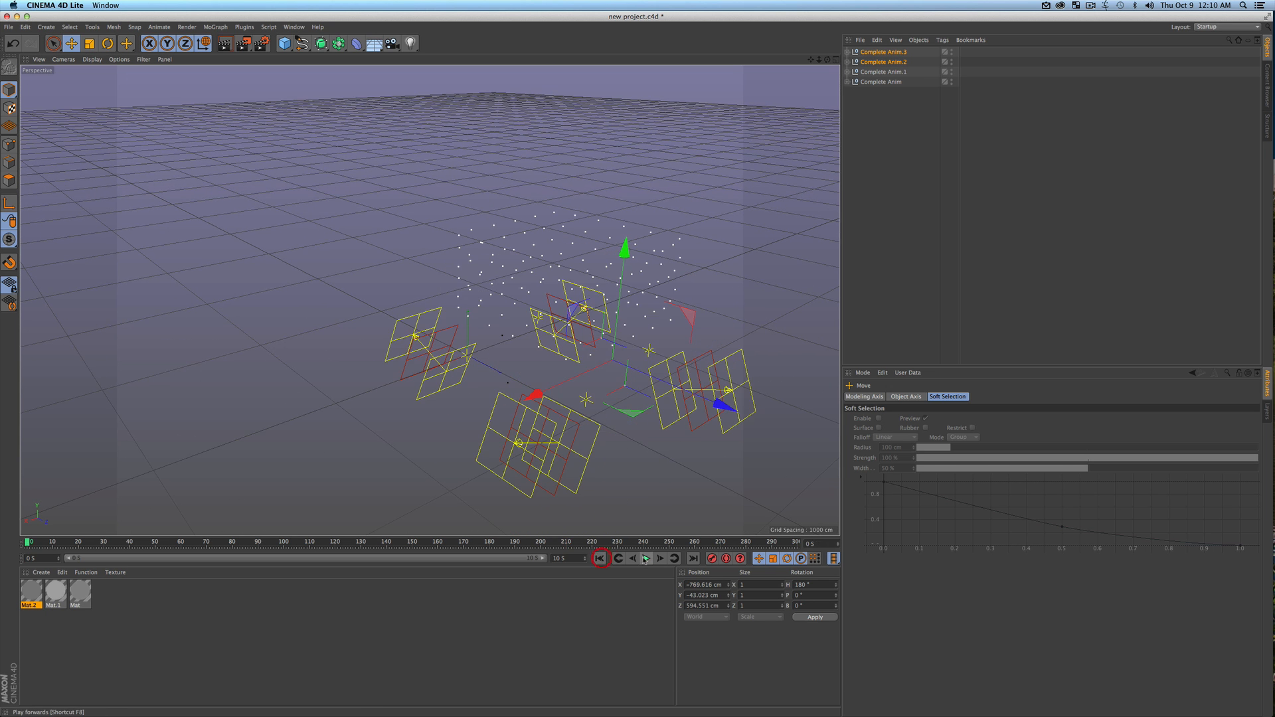
pyautogui.click(645, 559)
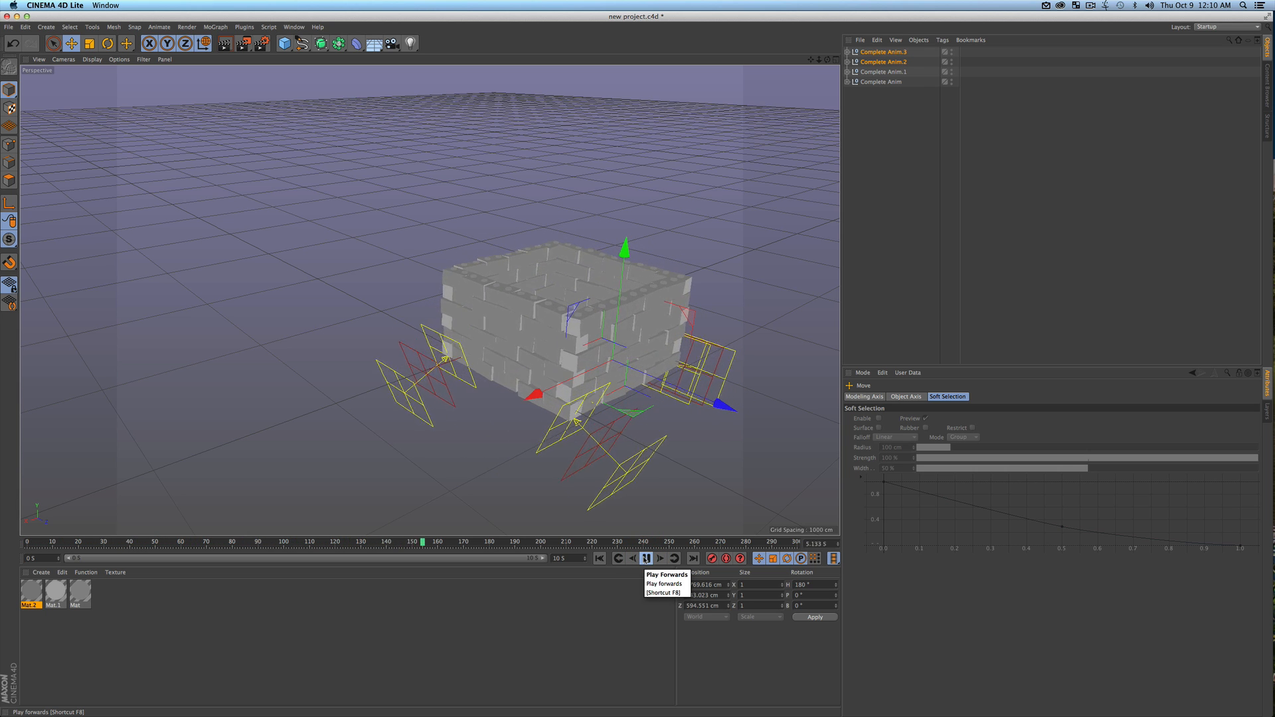
pyautogui.click(645, 559)
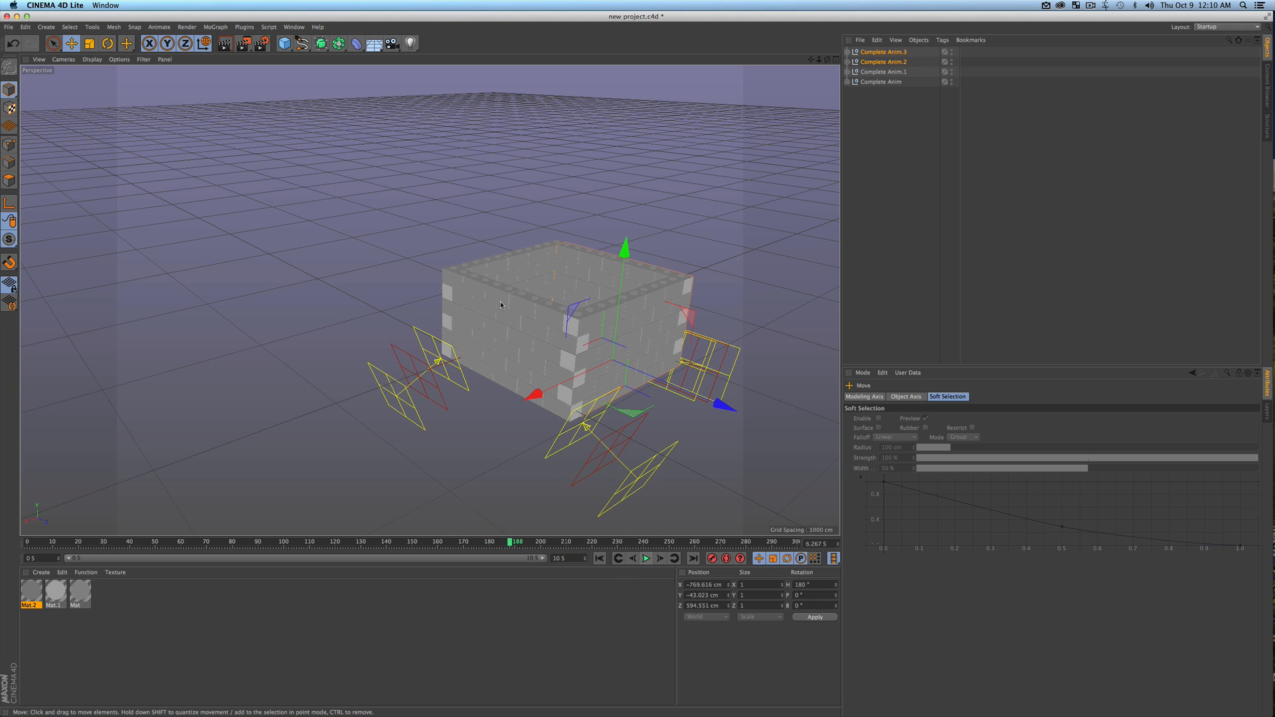
pyautogui.moveTo(588, 335)
pyautogui.mouseDown()
pyautogui.moveTo(610, 327)
pyautogui.moveTo(577, 329)
pyautogui.mouseUp()
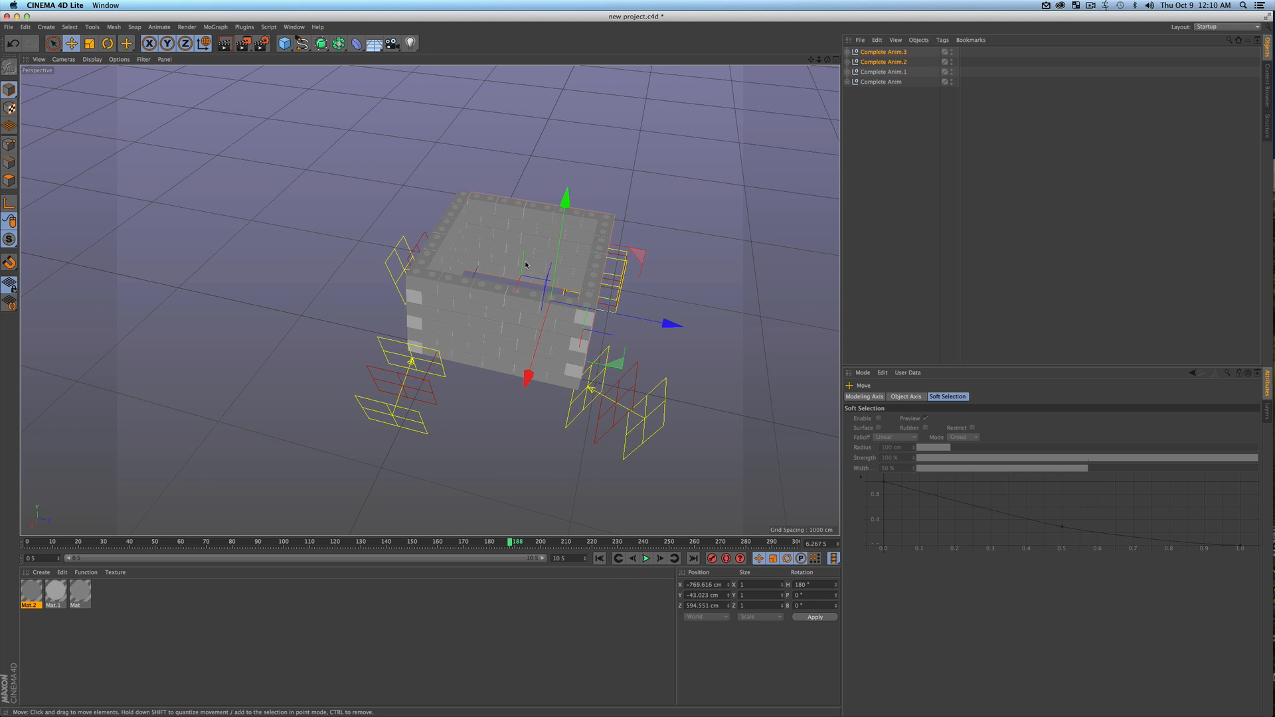
# Set the seed of the Random effector in Complete Anim.1 to 12681
pyautogui.click(890, 149)
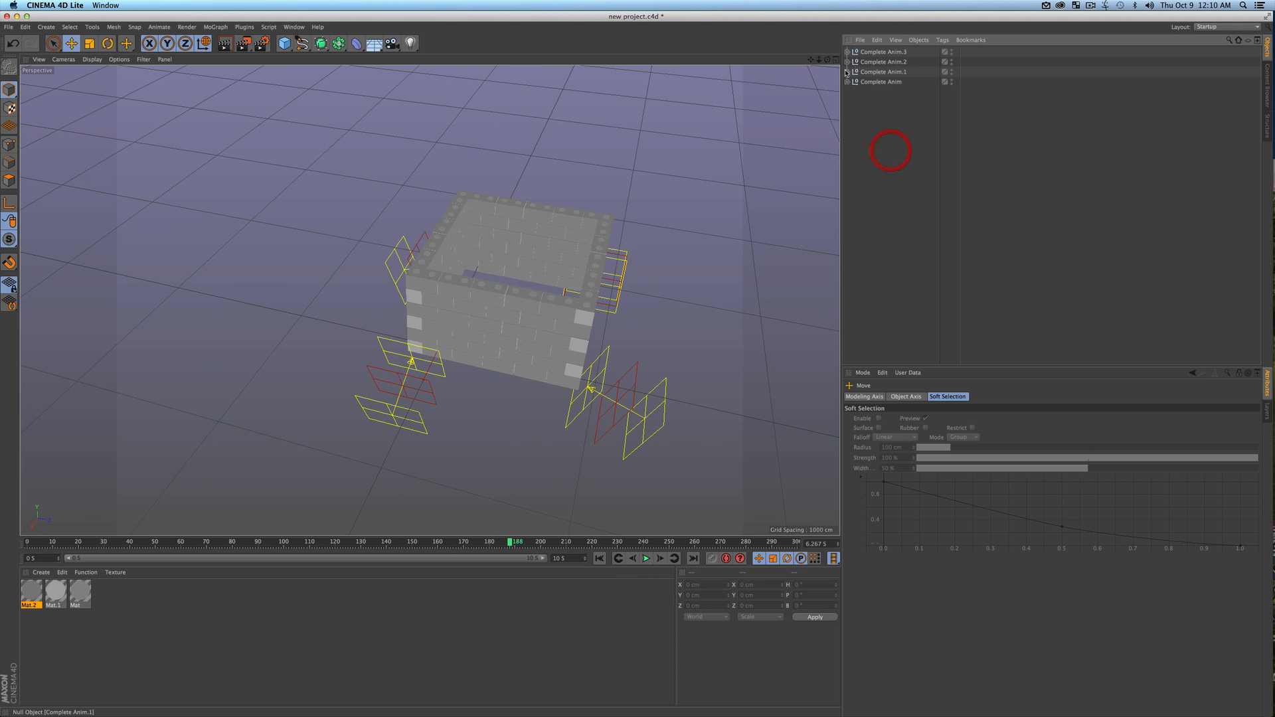
pyautogui.click(847, 71)
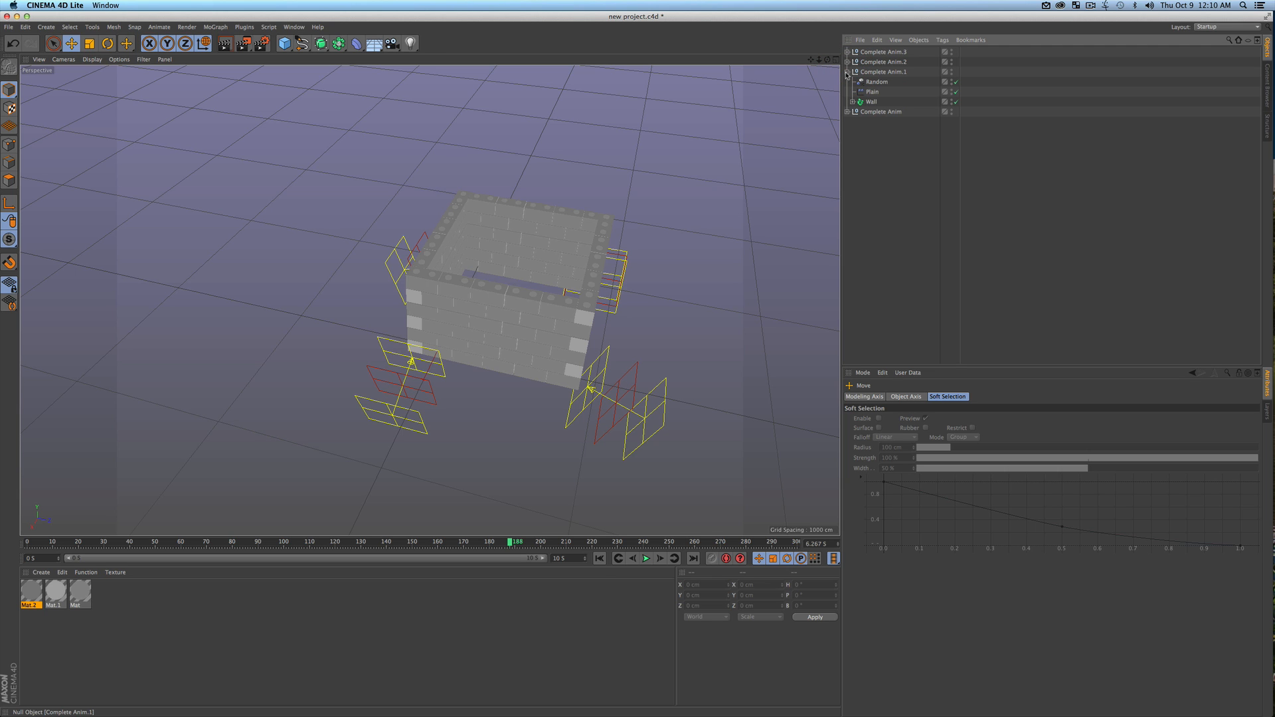
pyautogui.click(873, 73)
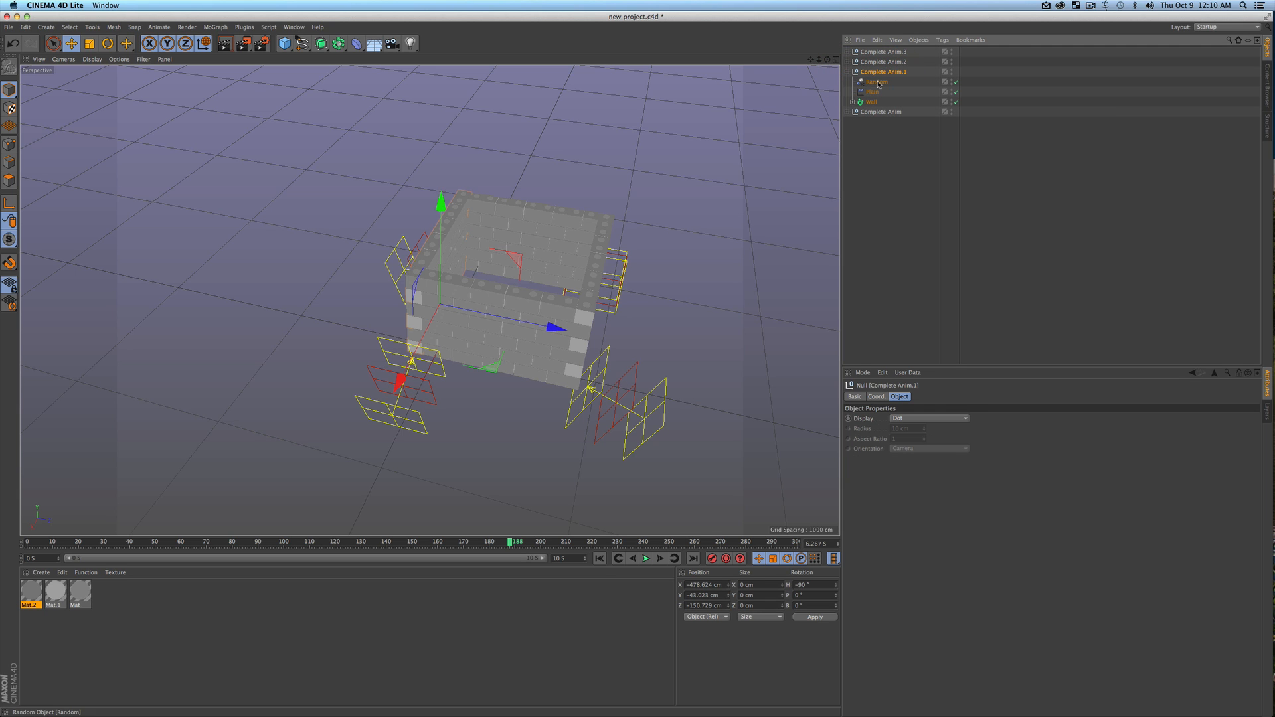
pyautogui.click(877, 82)
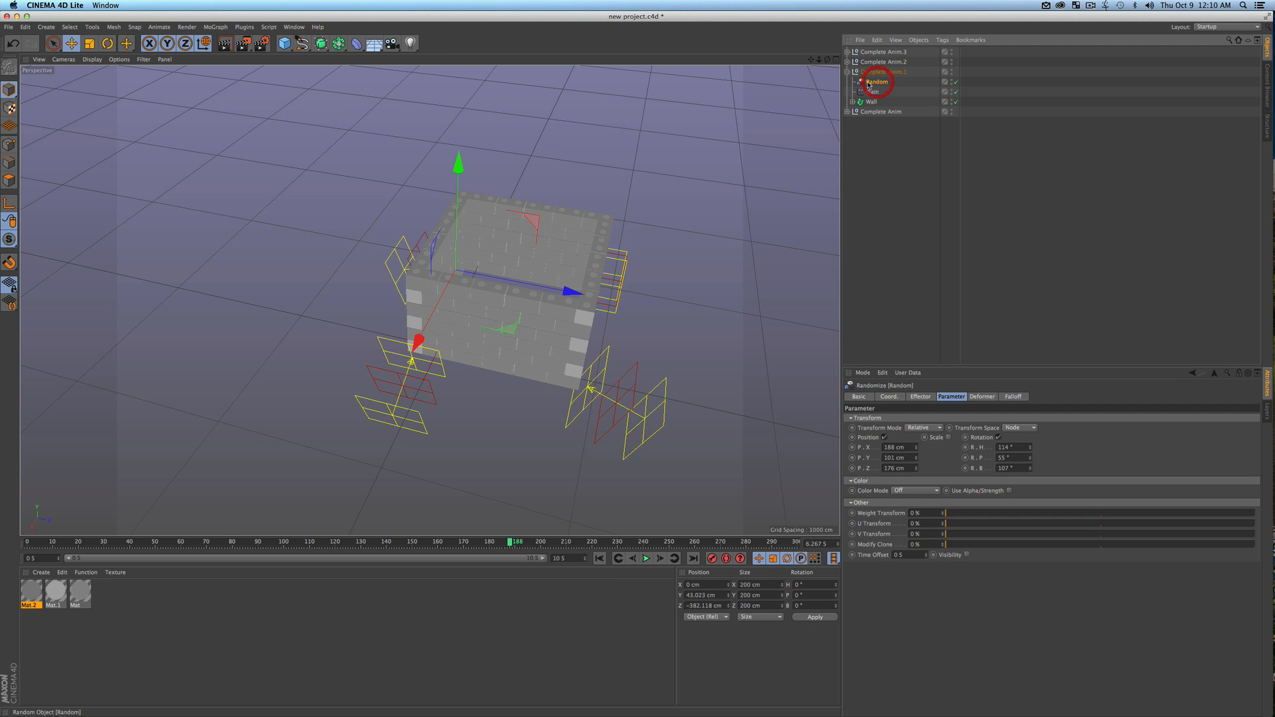
pyautogui.click(920, 397)
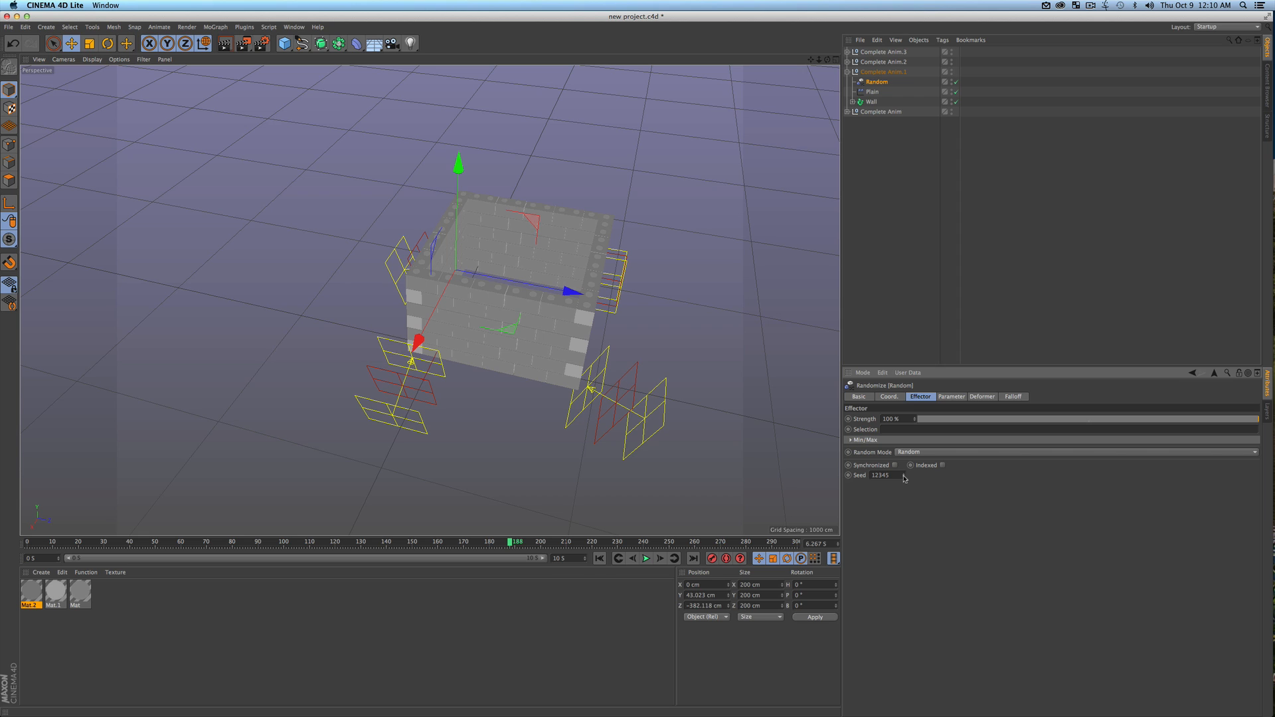
pyautogui.moveTo(904, 475); pyautogui.dragTo(910, 507)
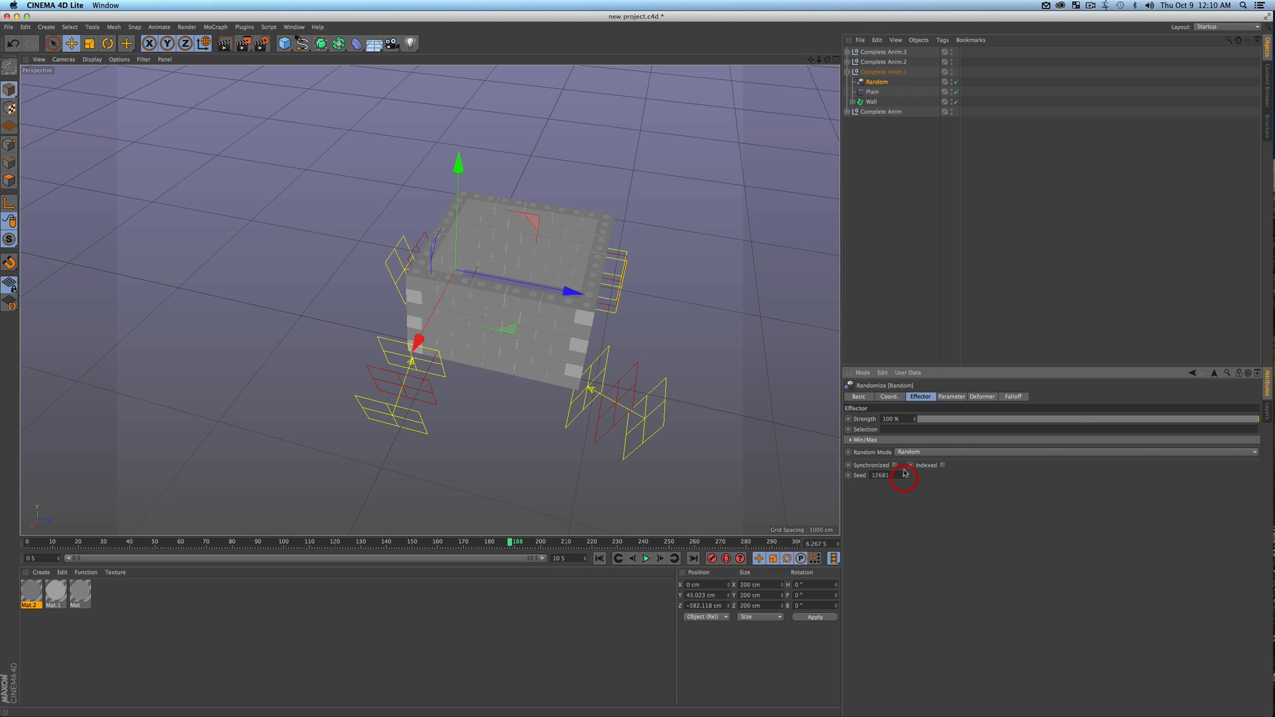
# Set the seed of the Random effector in Complete Anim.2 to about 13070
pyautogui.click(847, 62)
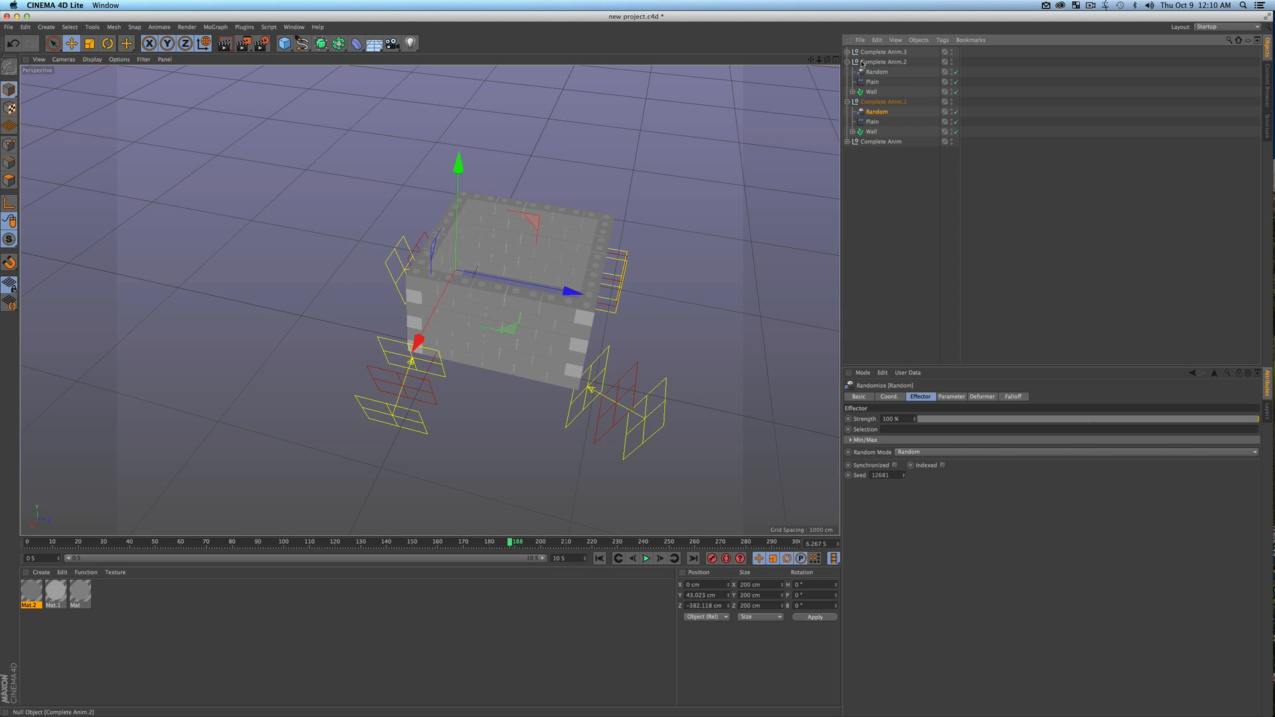
pyautogui.click(876, 71)
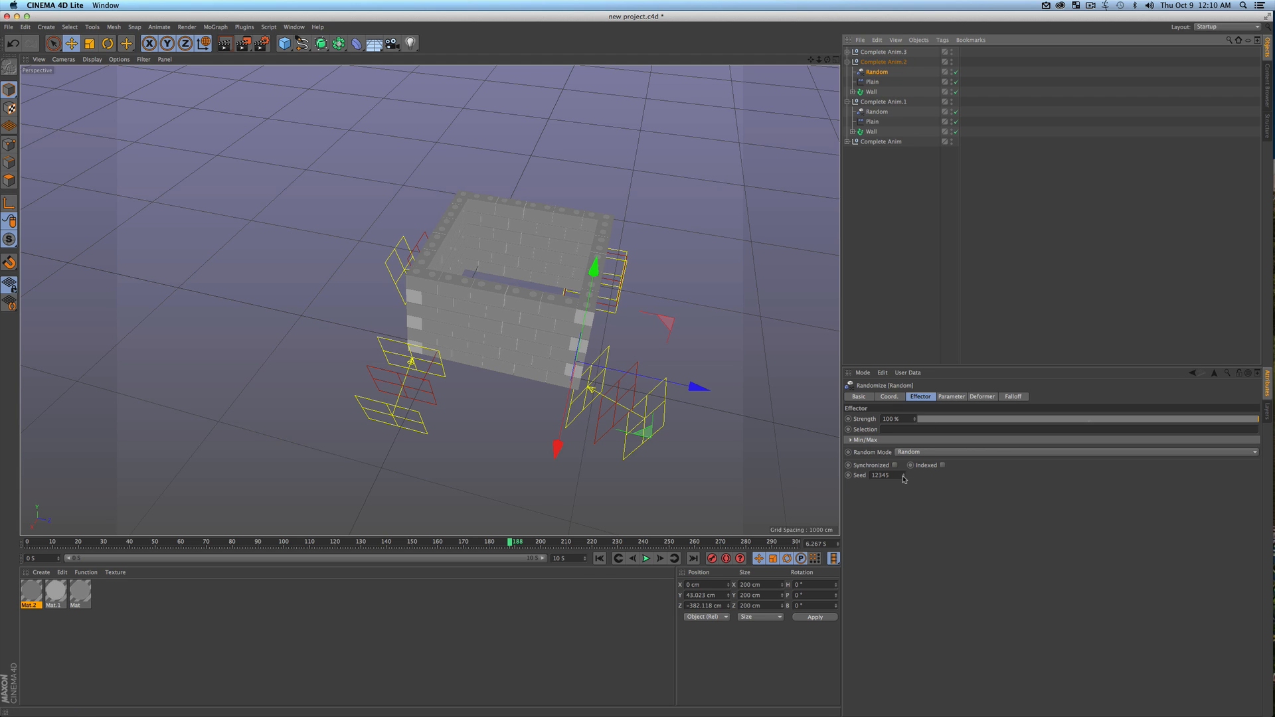
pyautogui.moveTo(903, 476); pyautogui.dragTo(903, 464)
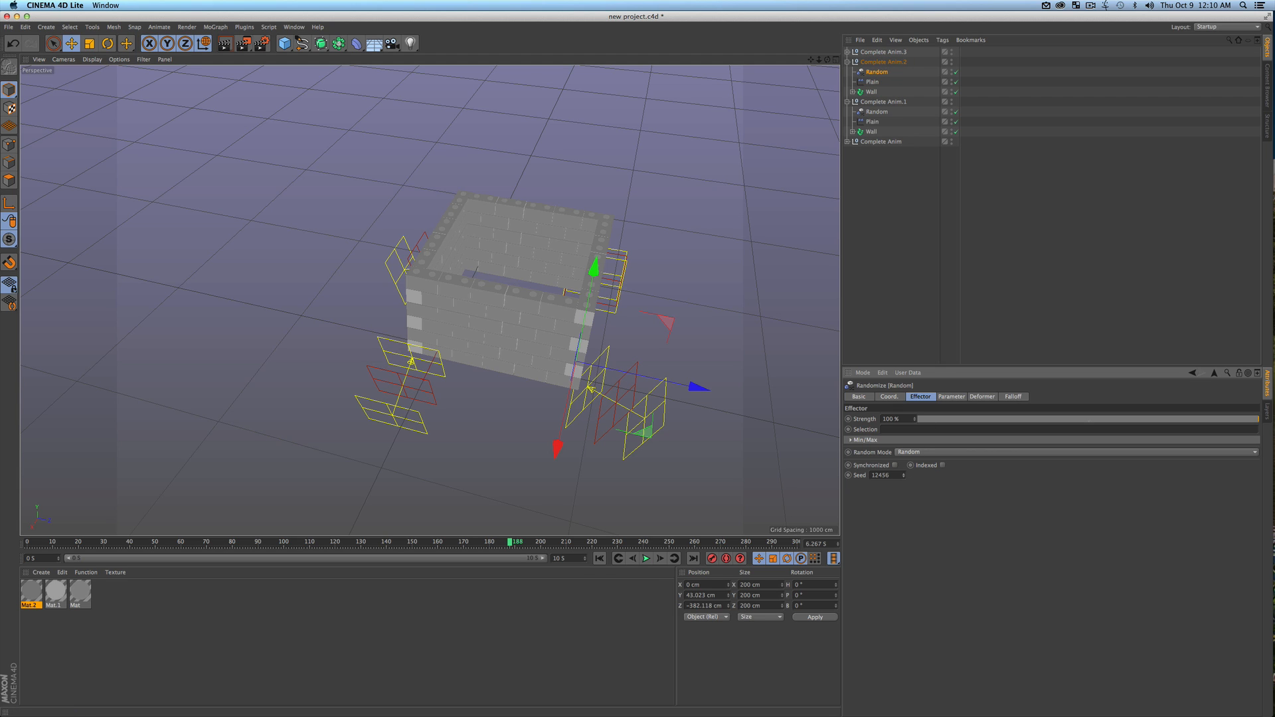
# Set the seed of the Random effector in Complete Anim.3 to 13278
pyautogui.click(847, 52)
pyautogui.click(876, 62)
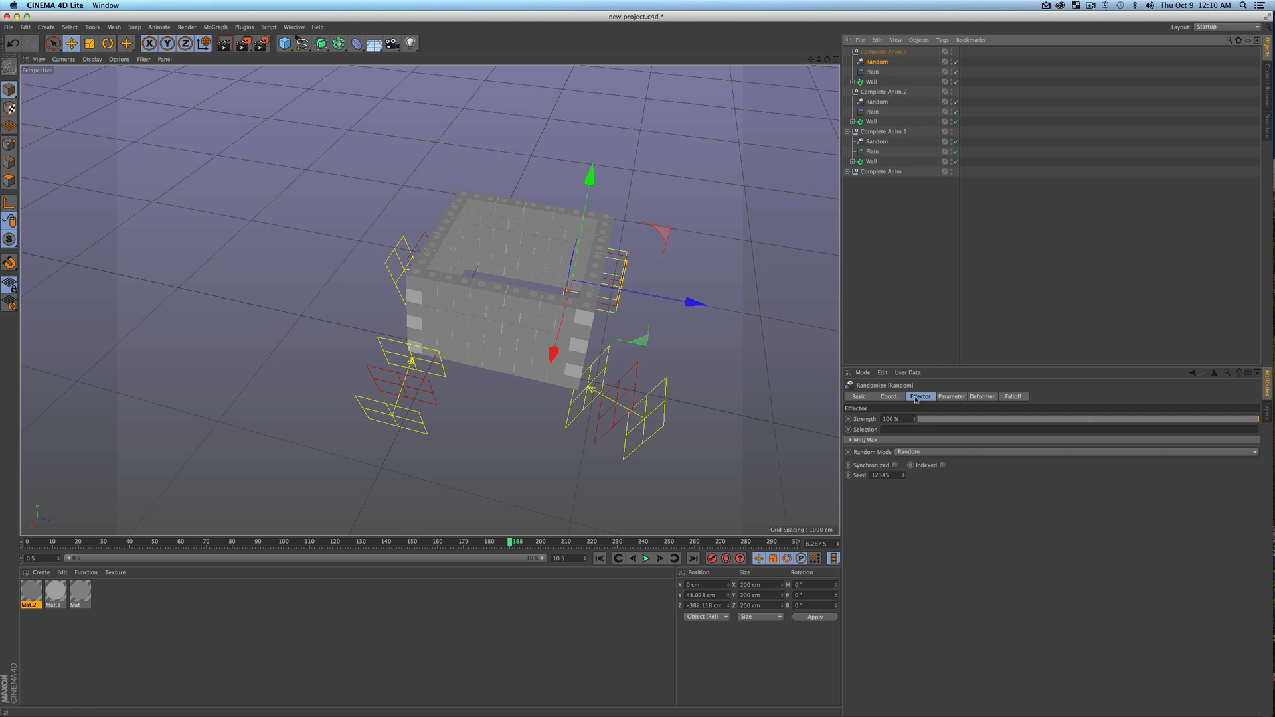
pyautogui.moveTo(903, 477); pyautogui.dragTo(902, 468)
# Play the randomized wall animation from frame 0 and save the project
pyautogui.click(600, 559)
pyautogui.click(645, 559)
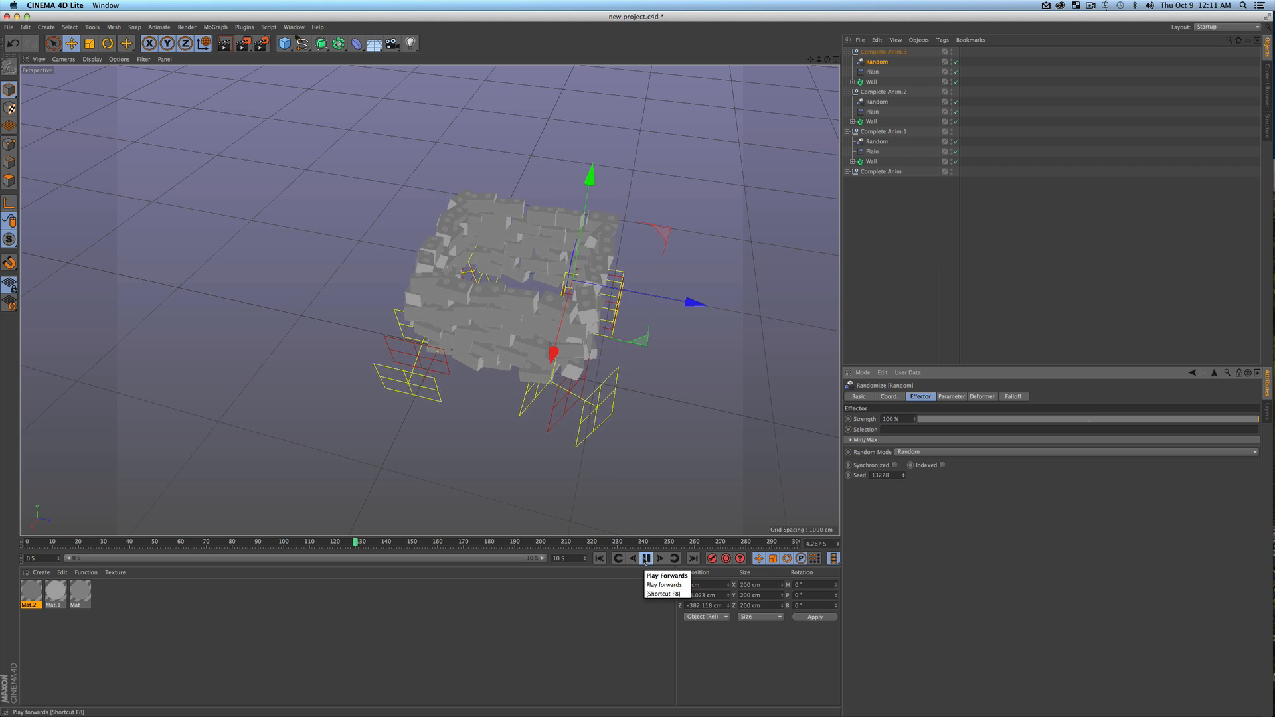
pyautogui.click(646, 559)
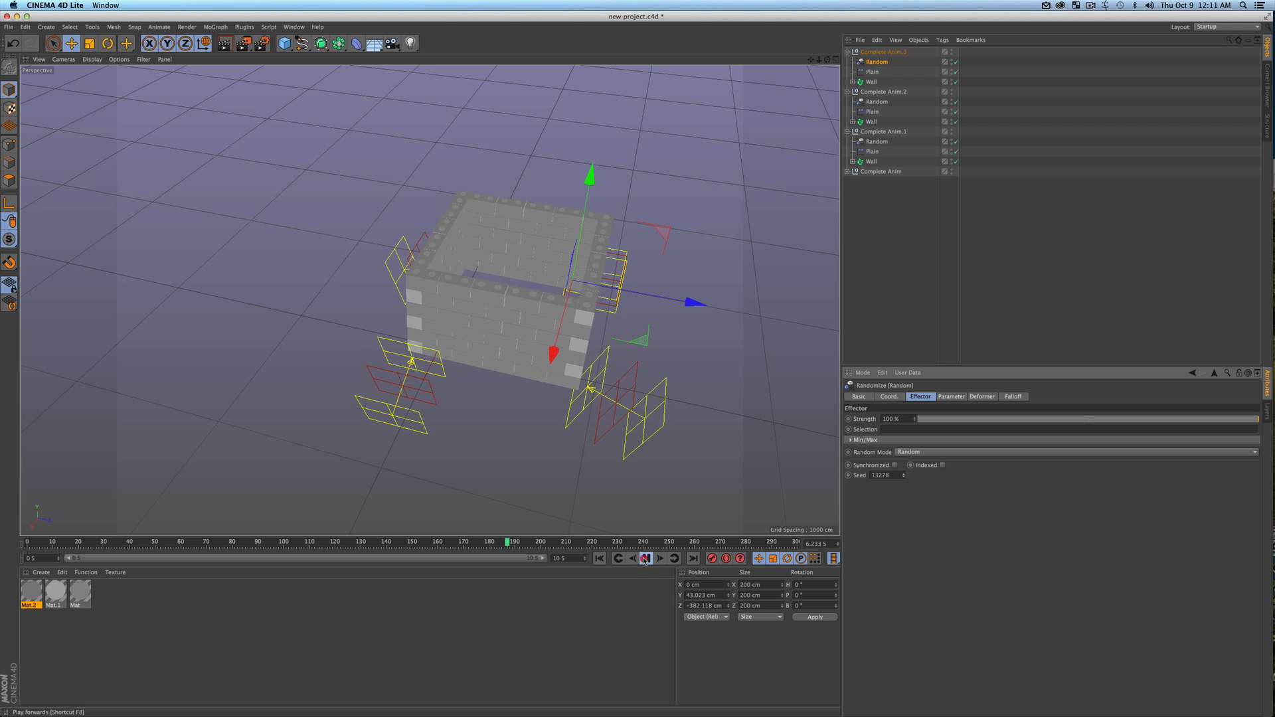
pyautogui.press('super+s')
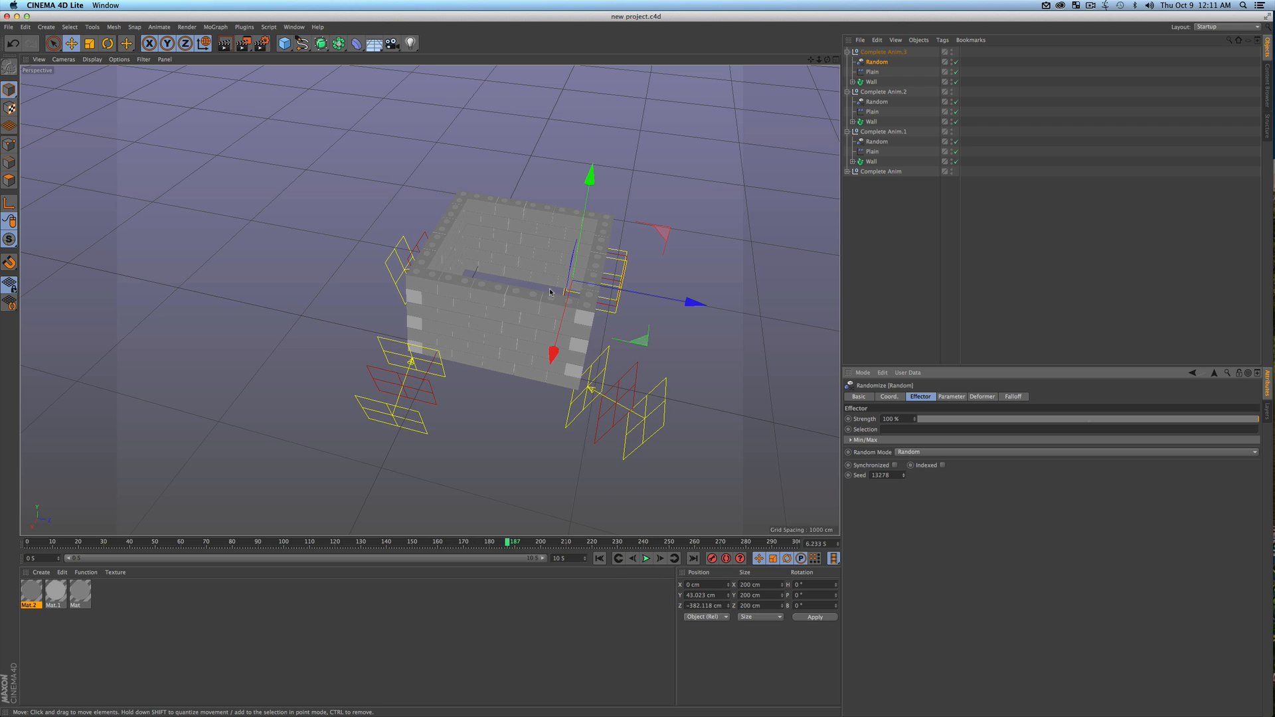
# Save the project with the walls seen from a corner and switch to After Effects to check the updated layer
pyautogui.scroll(-4, 551, 290)
pyautogui.press('3')
pyautogui.moveTo(552, 292); pyautogui.dragTo(565, 303)
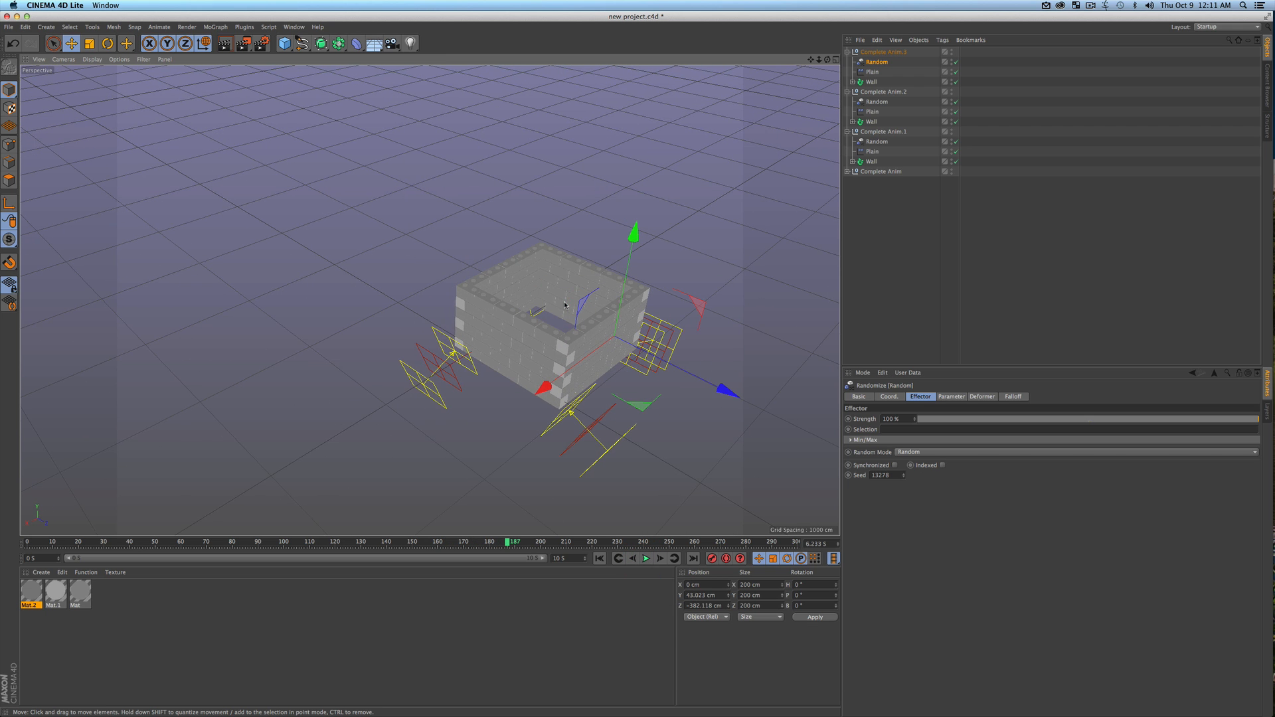
pyautogui.press('super+s')
pyautogui.press('F3')
pyautogui.click(697, 314)
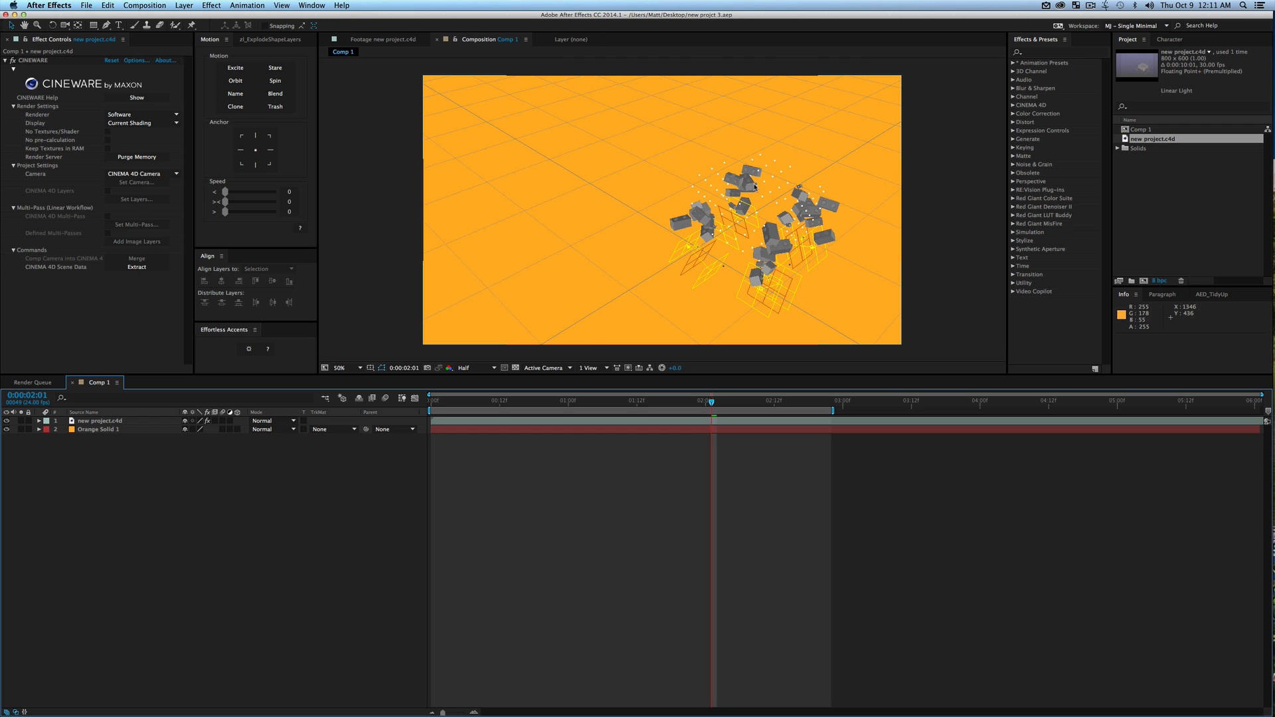
# Switch back to Cinema 4D and frame the assembled walls from a raised corner angle
pyautogui.press('F3')
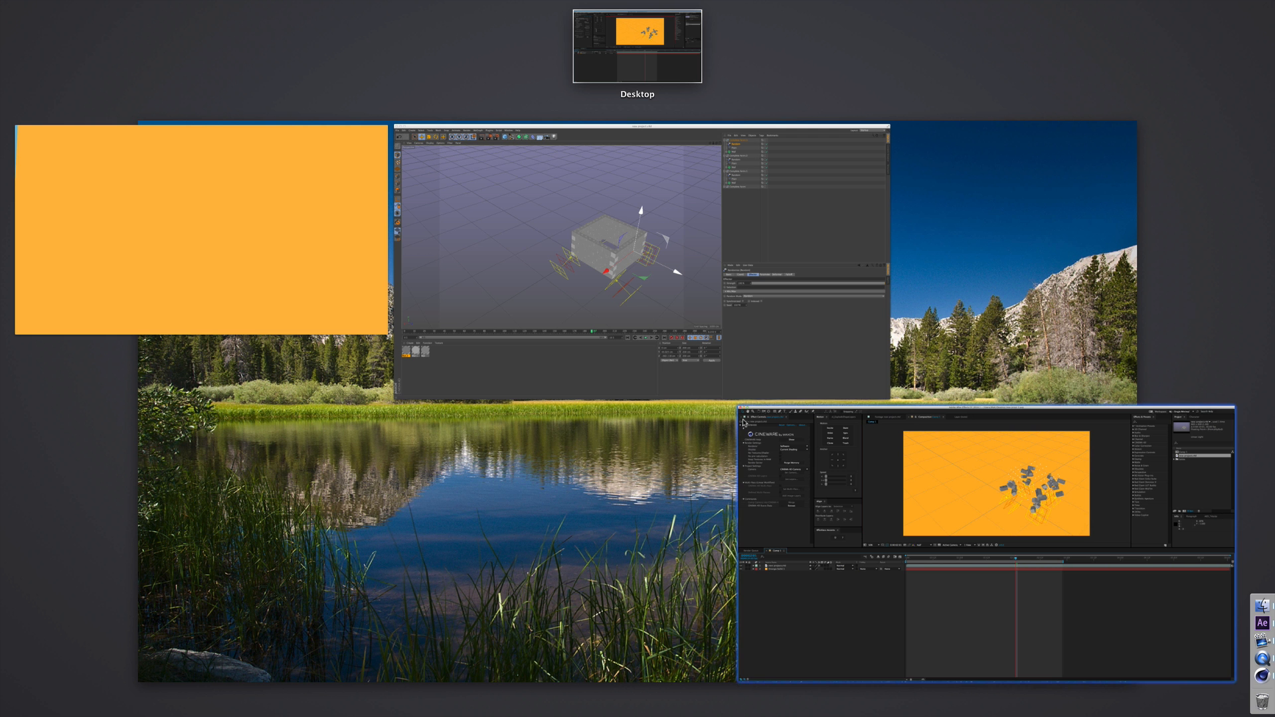
pyautogui.click(664, 325)
pyautogui.click(909, 263)
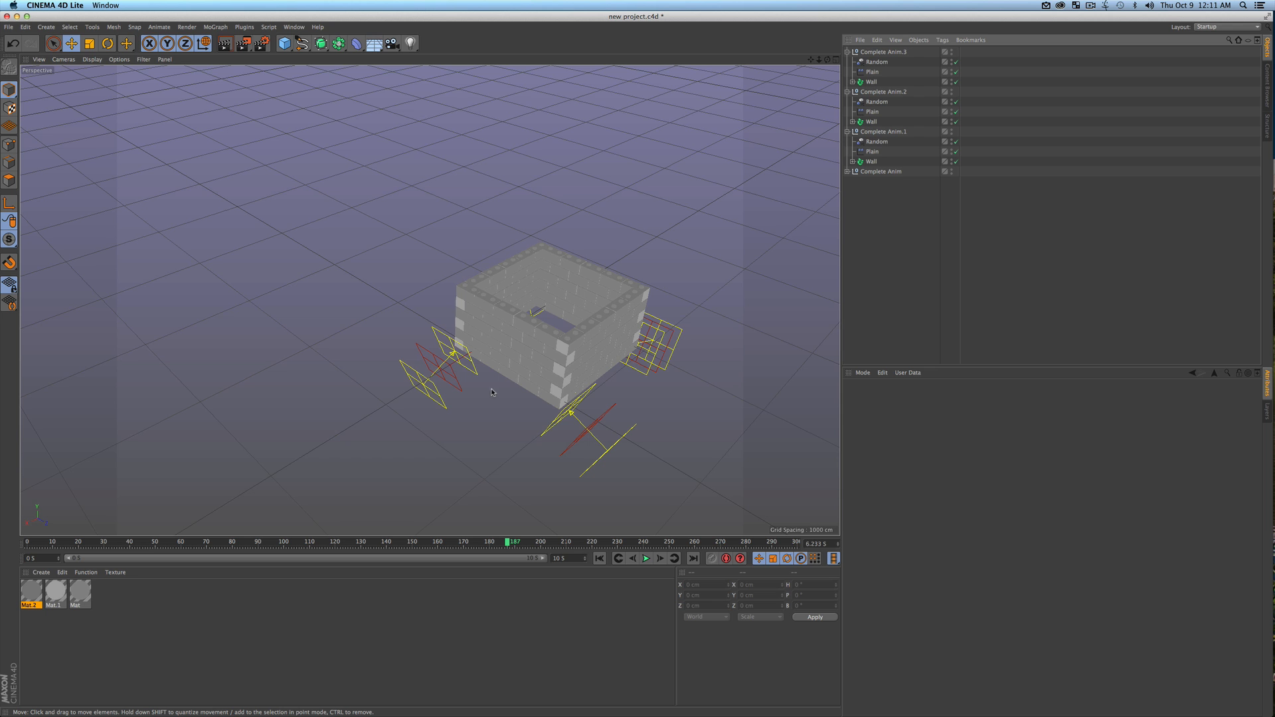
pyautogui.press('3')
pyautogui.moveTo(557, 367); pyautogui.dragTo(615, 311)
pyautogui.press('1')
pyautogui.moveTo(488, 354); pyautogui.dragTo(420, 355)
pyautogui.press('3')
pyautogui.moveTo(484, 352); pyautogui.dragTo(405, 412)
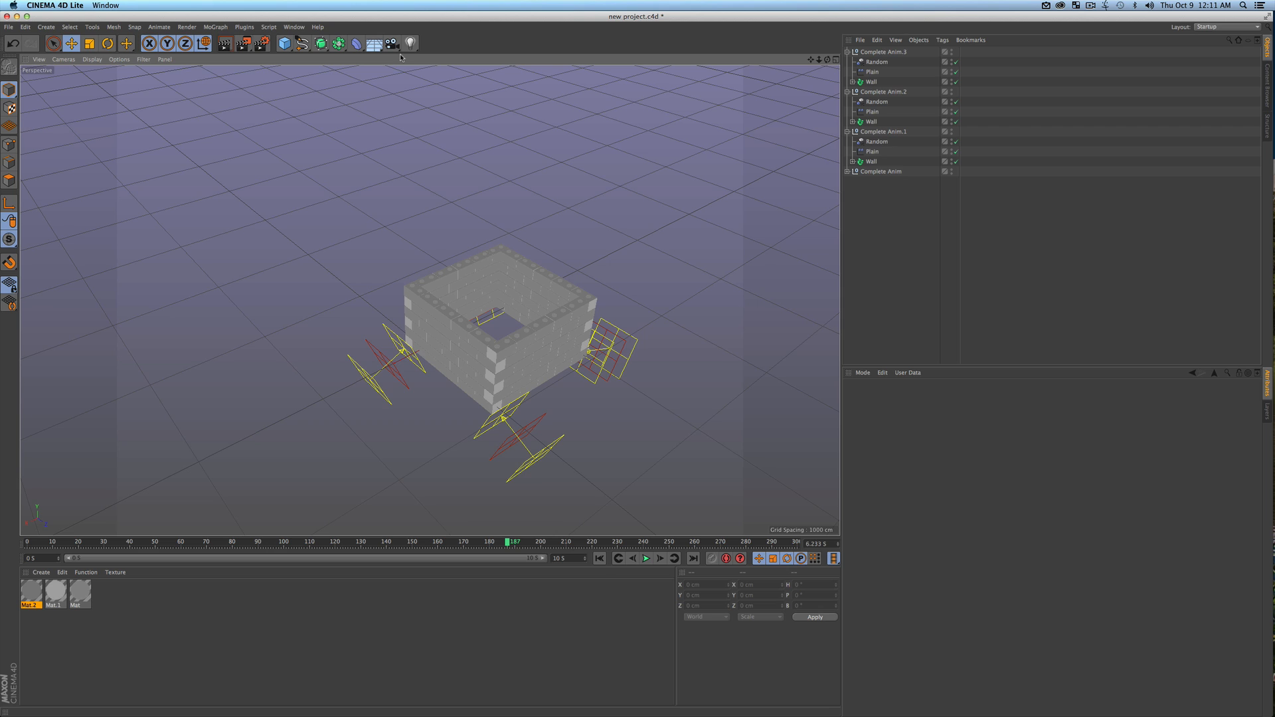
# Create a camera from the current view, look through it and record its keyframe at frame 187
pyautogui.click(392, 44)
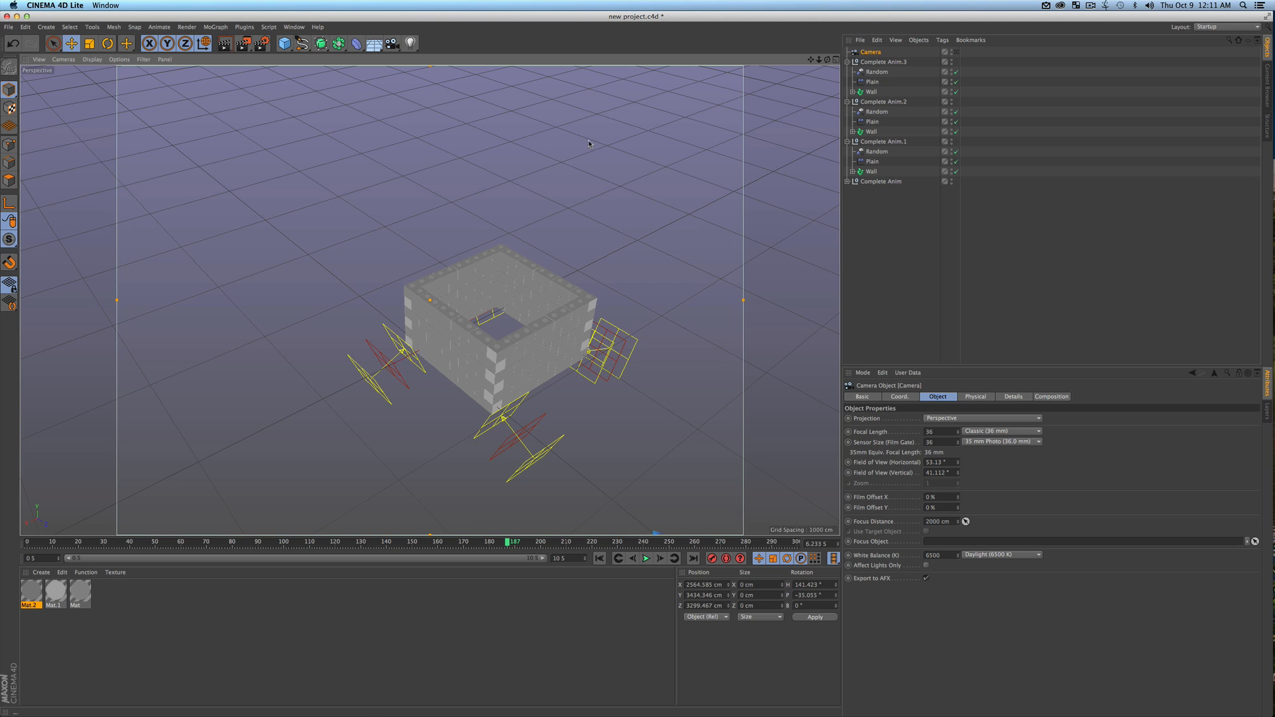
pyautogui.click(956, 52)
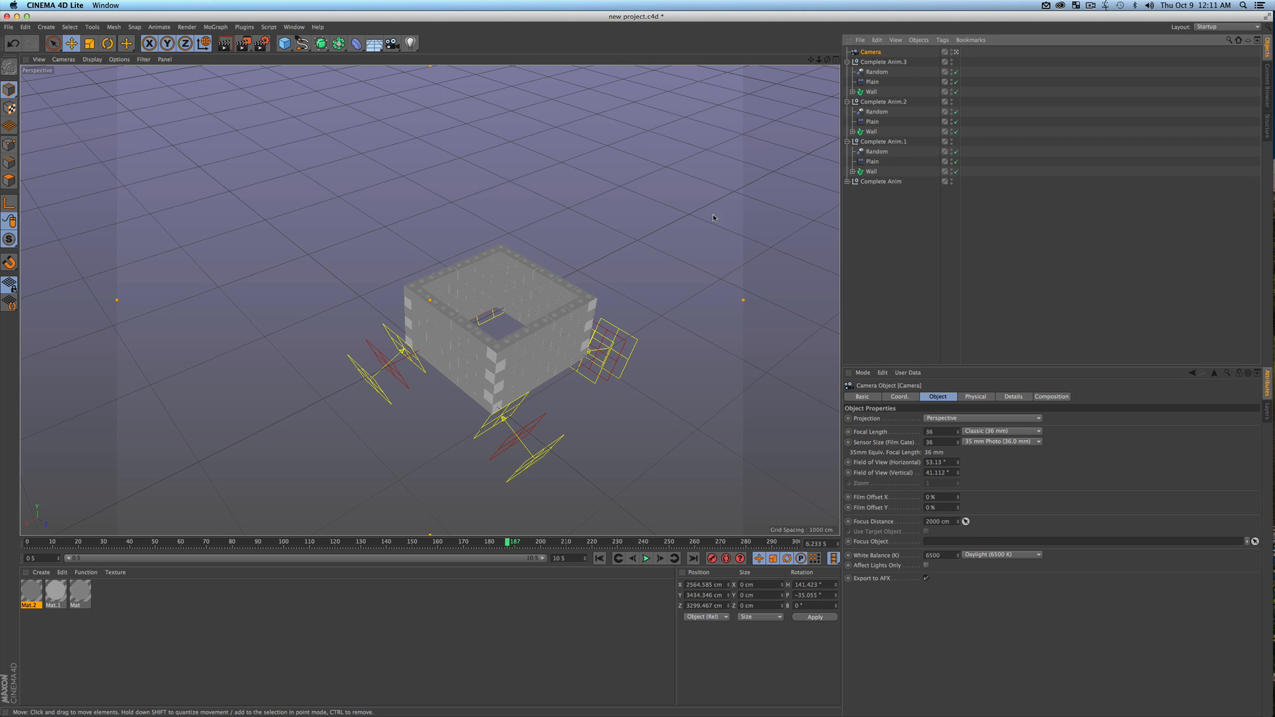
pyautogui.click(713, 561)
# At frame 0, move the camera low and close to about X 1935, Y 802, Z 797 cm and record its keyframe
pyautogui.moveTo(508, 543); pyautogui.dragTo(9, 542)
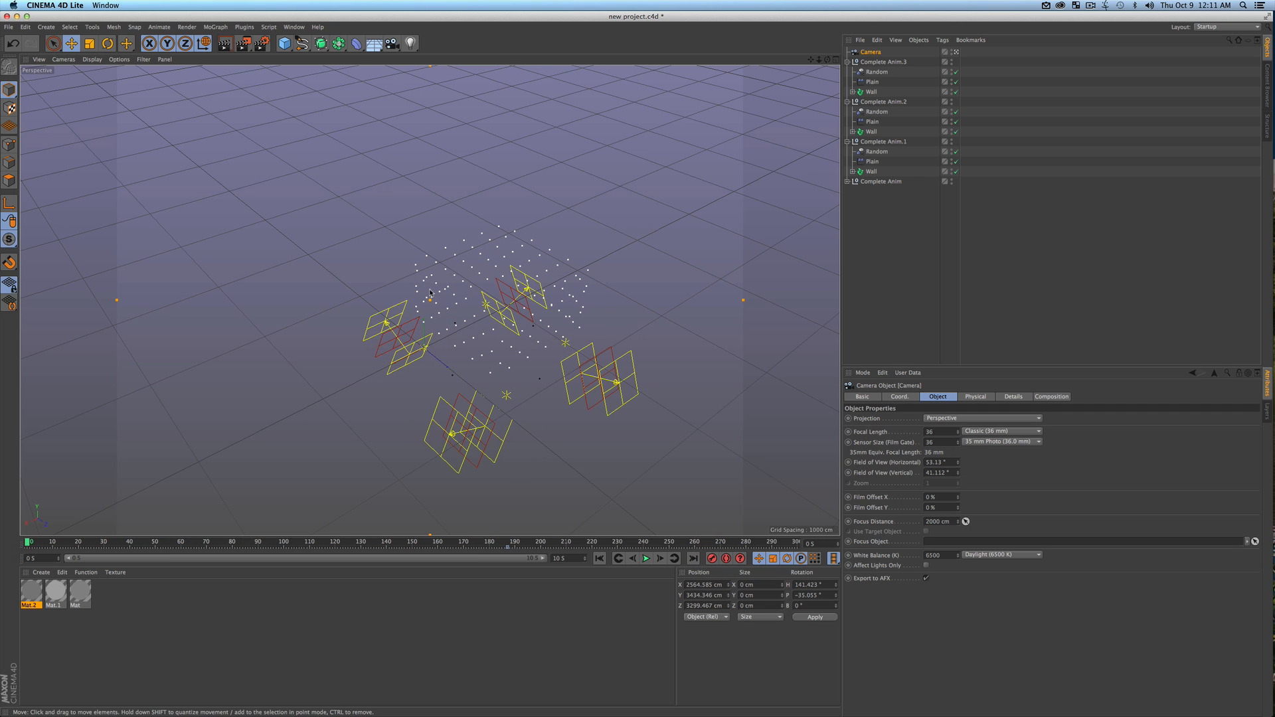
pyautogui.press('3')
pyautogui.moveTo(413, 359); pyautogui.dragTo(463, 336)
pyautogui.press('1')
pyautogui.press('2')
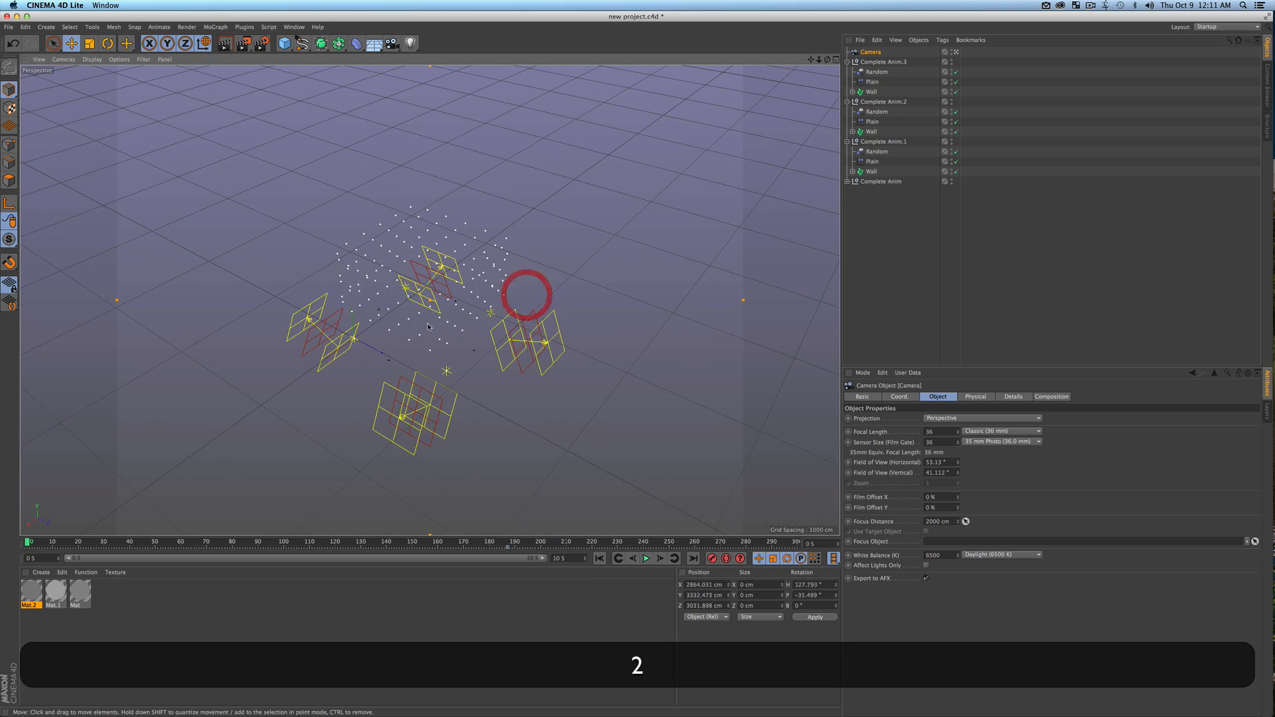
pyautogui.moveTo(826, 59); pyautogui.dragTo(899, 10)
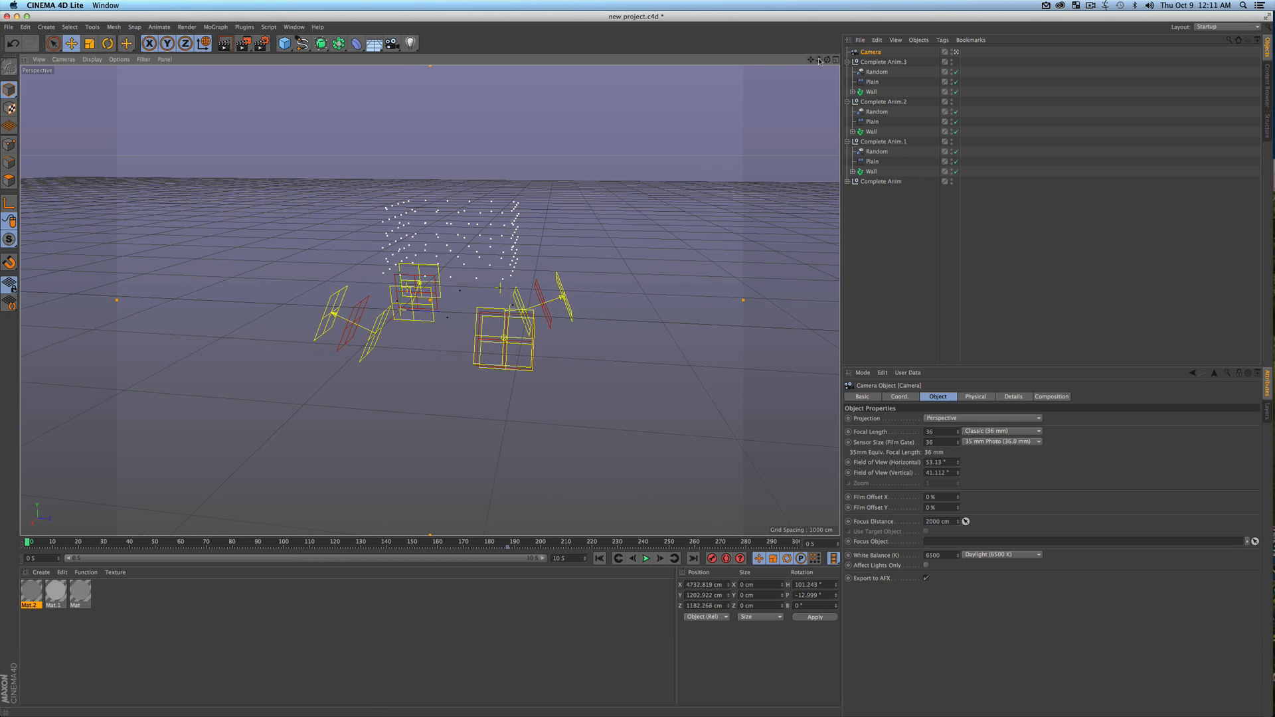
pyautogui.moveTo(818, 60); pyautogui.dragTo(756, 142)
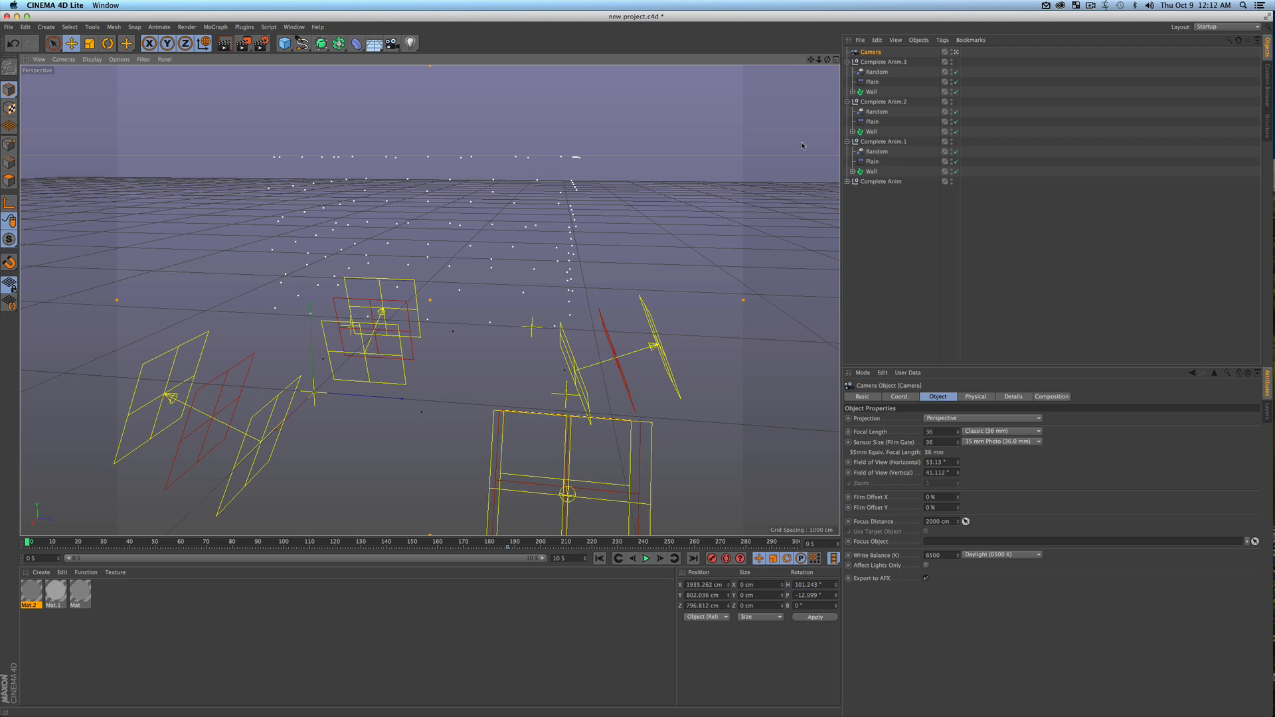
pyautogui.click(712, 561)
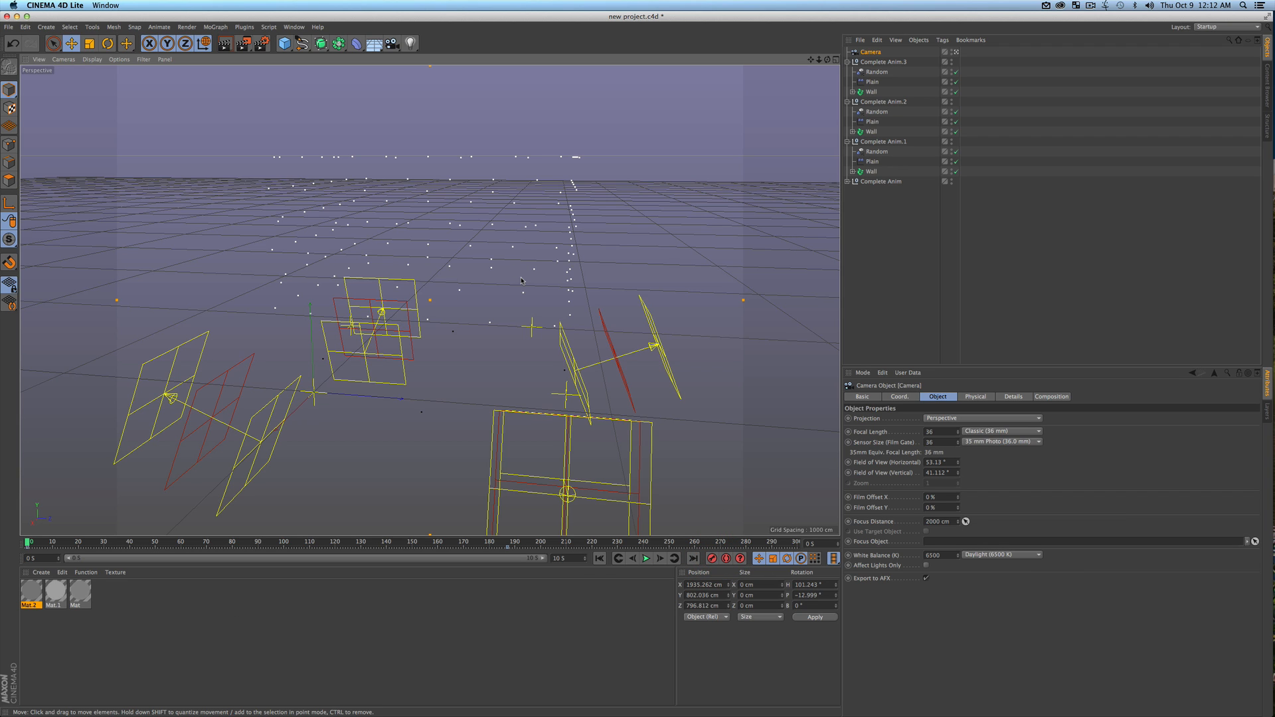
# Play the camera move over the assembling walls and save the project
pyautogui.click(645, 559)
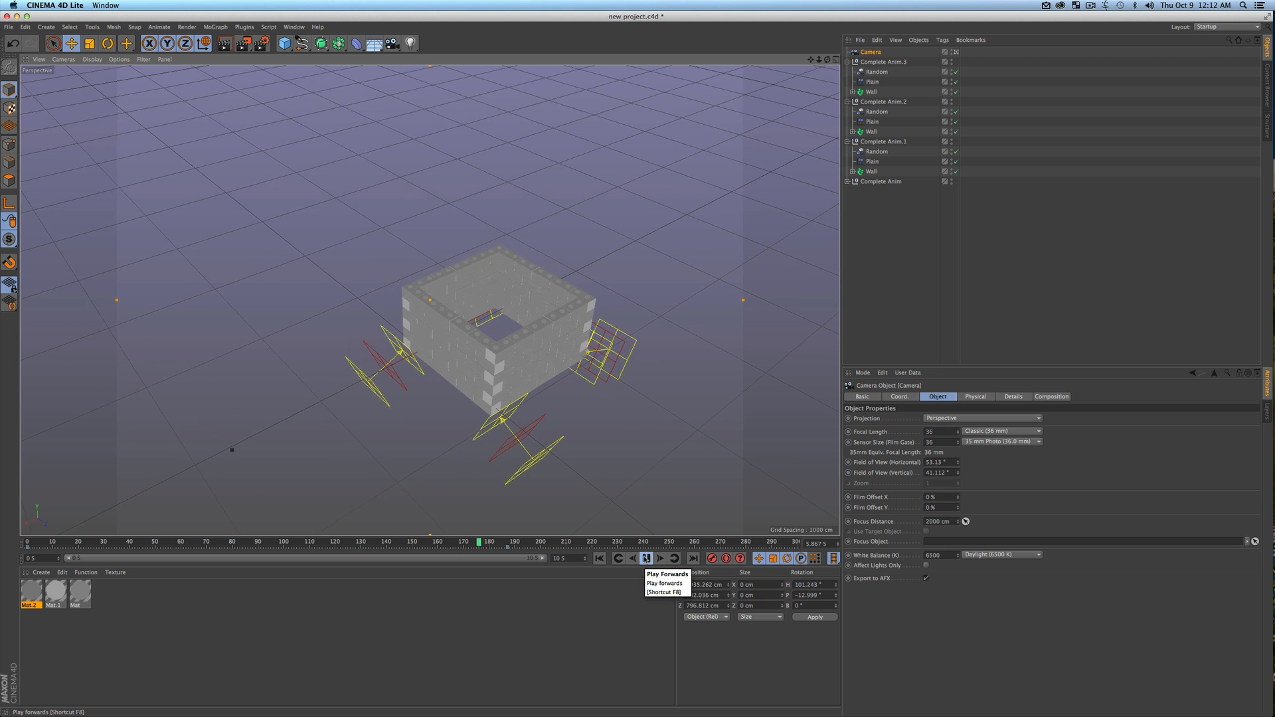
pyautogui.click(645, 559)
pyautogui.press('super+s')
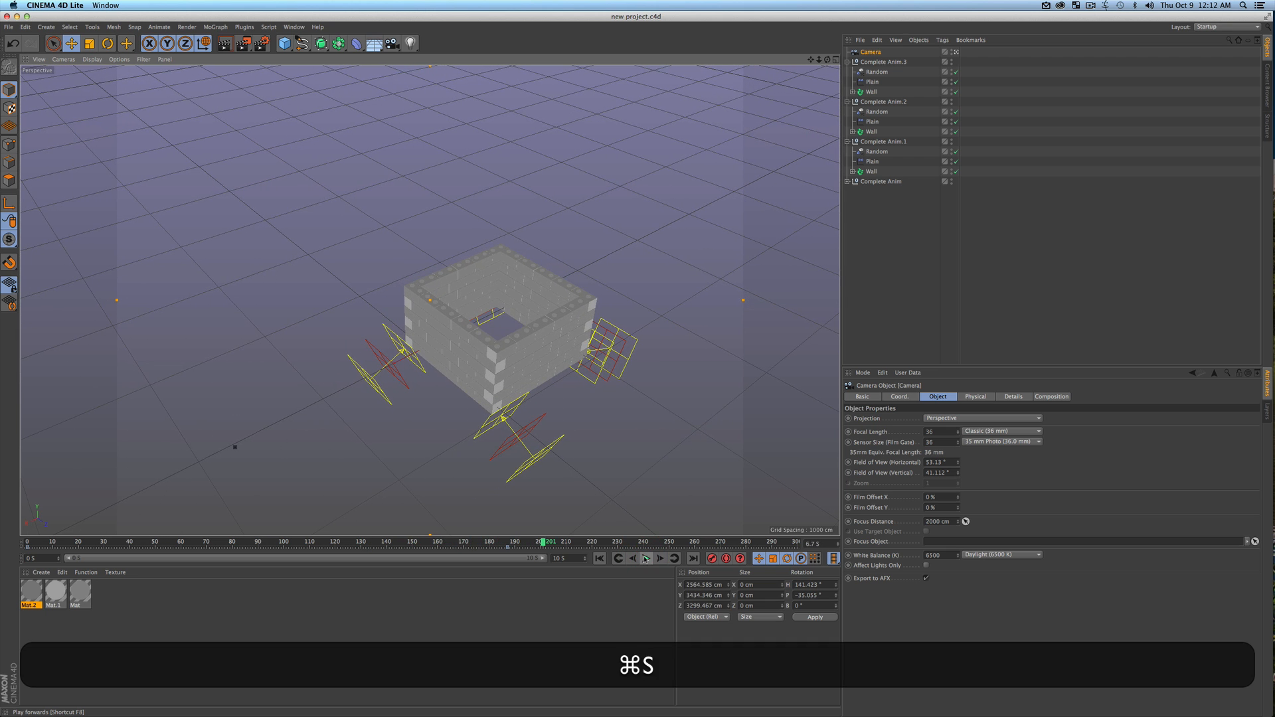
# Switch to After Effects, scrub back to 0:00:01:06 and briefly preview the updated camera animation
pyautogui.hotkey('ctrl', 'Up')
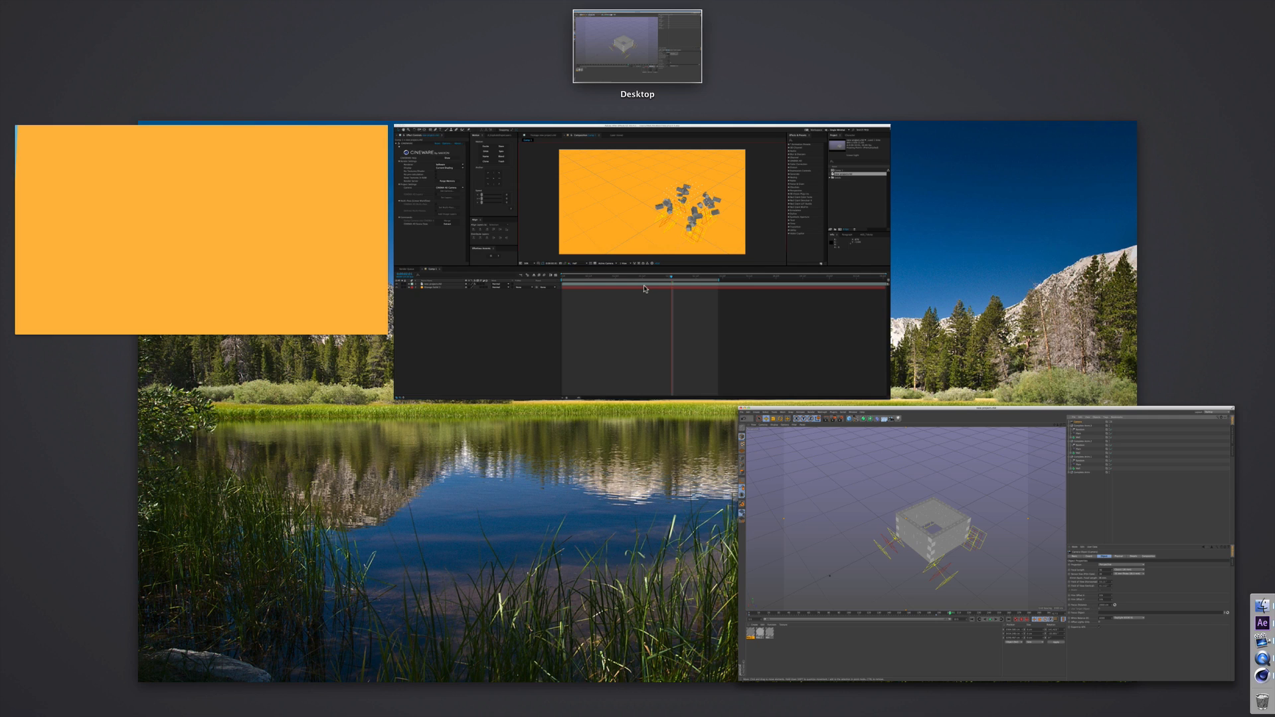
pyautogui.click(695, 333)
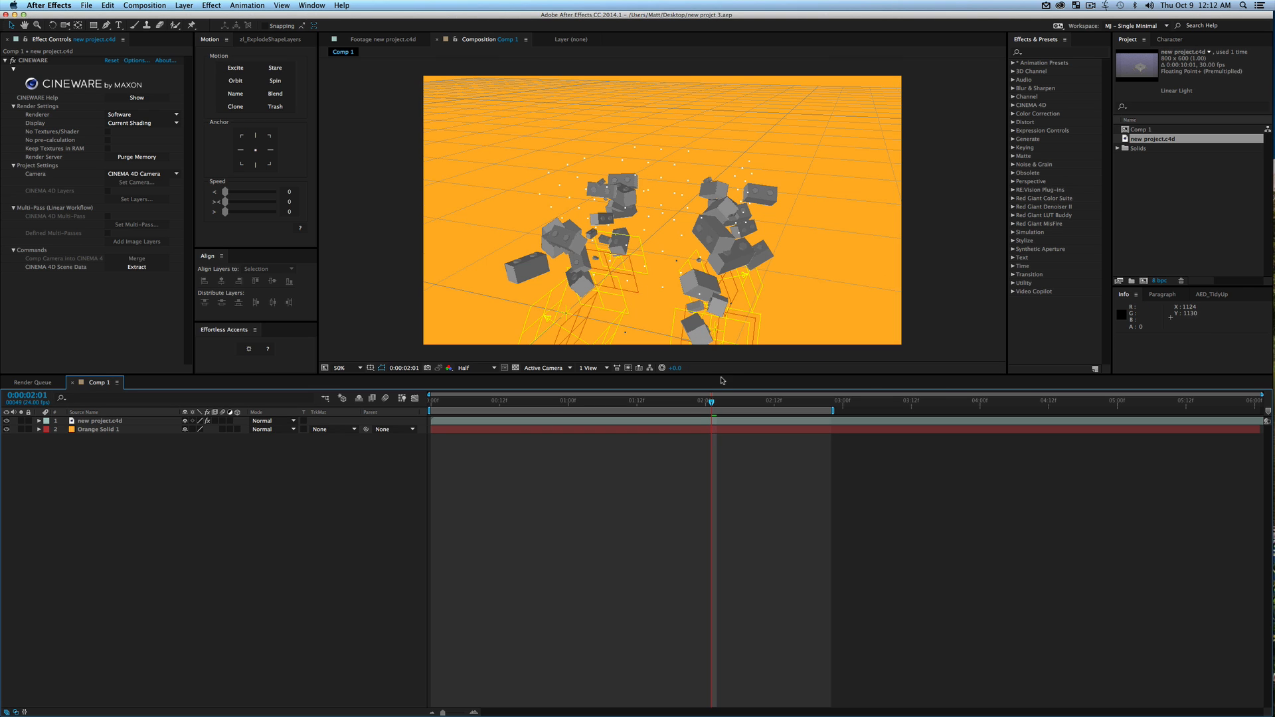
pyautogui.moveTo(706, 403); pyautogui.dragTo(601, 403)
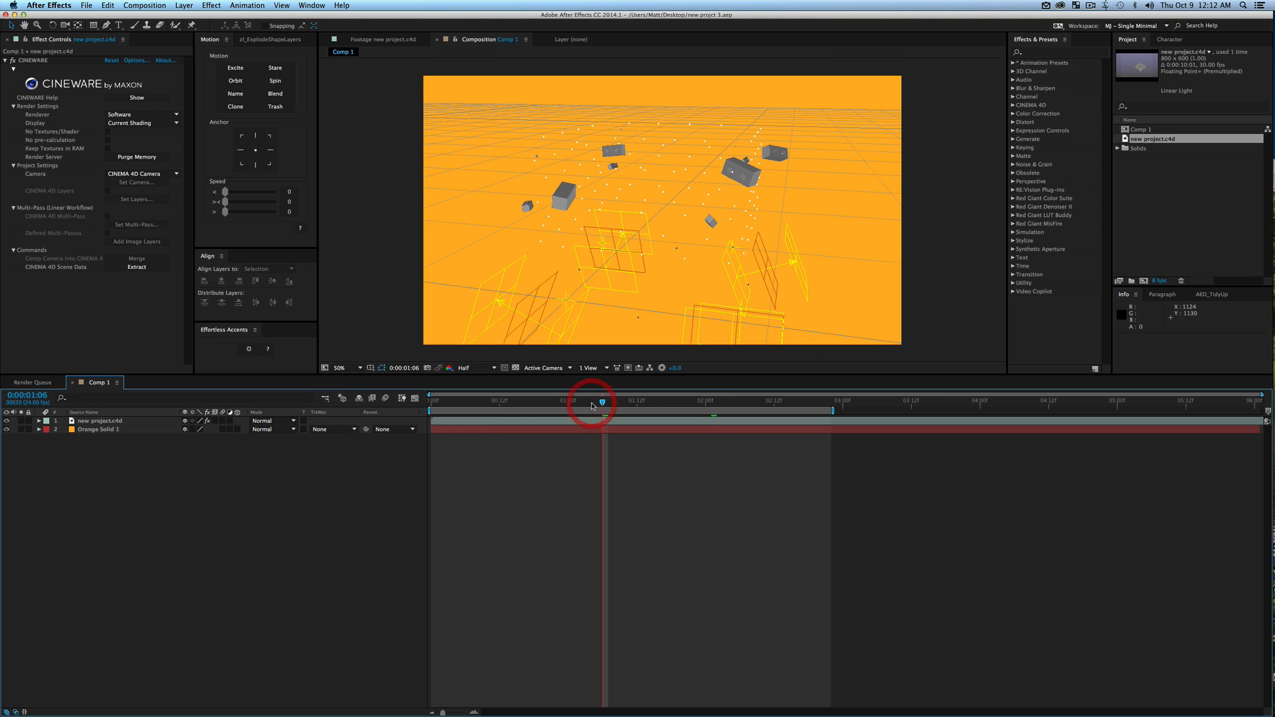
pyautogui.press('0')
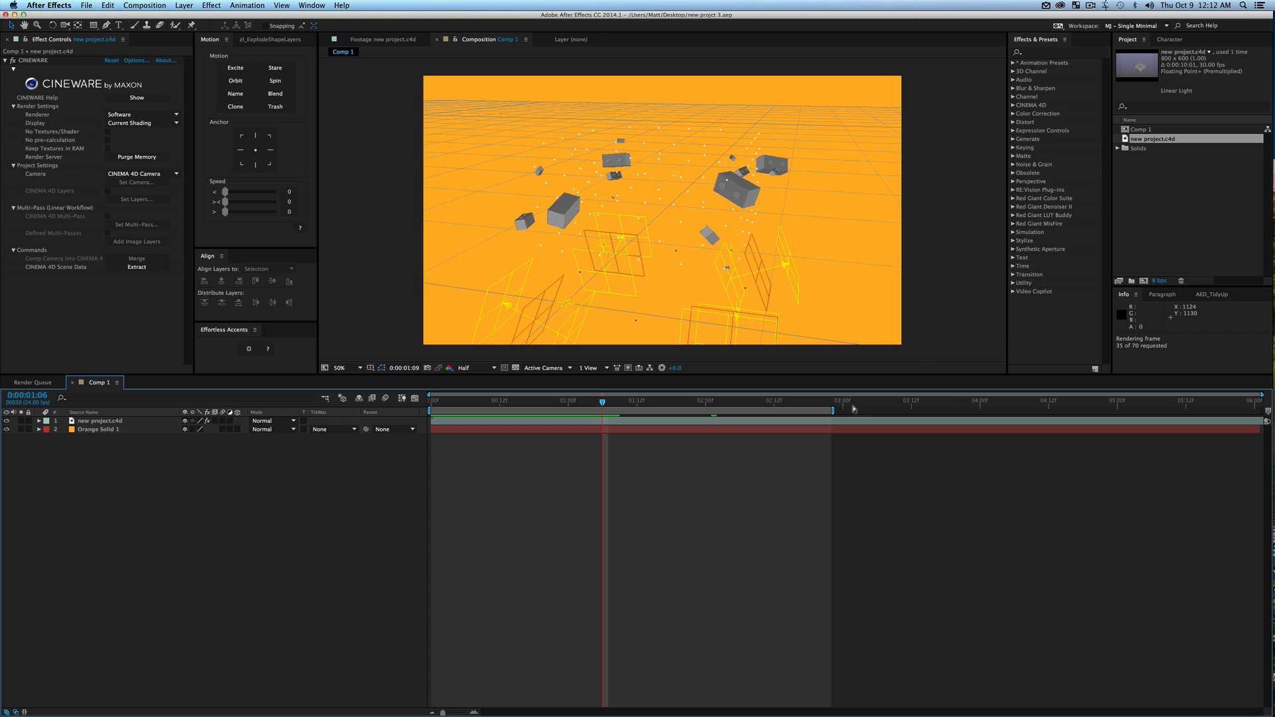
pyautogui.press('space')
# Extend the work area to the end of Comp 1 at 0:00:06:00 and run a RAM preview
pyautogui.moveTo(835, 414); pyautogui.dragTo(1262, 412)
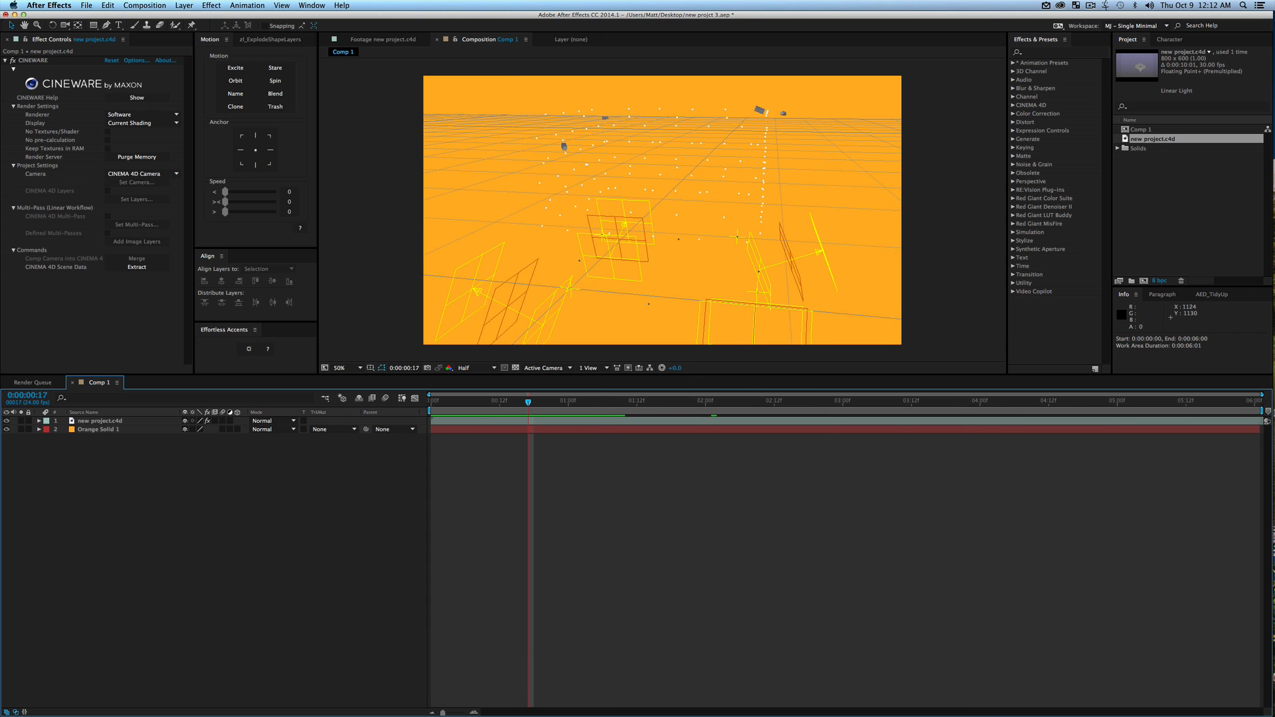
pyautogui.press('KP_0')
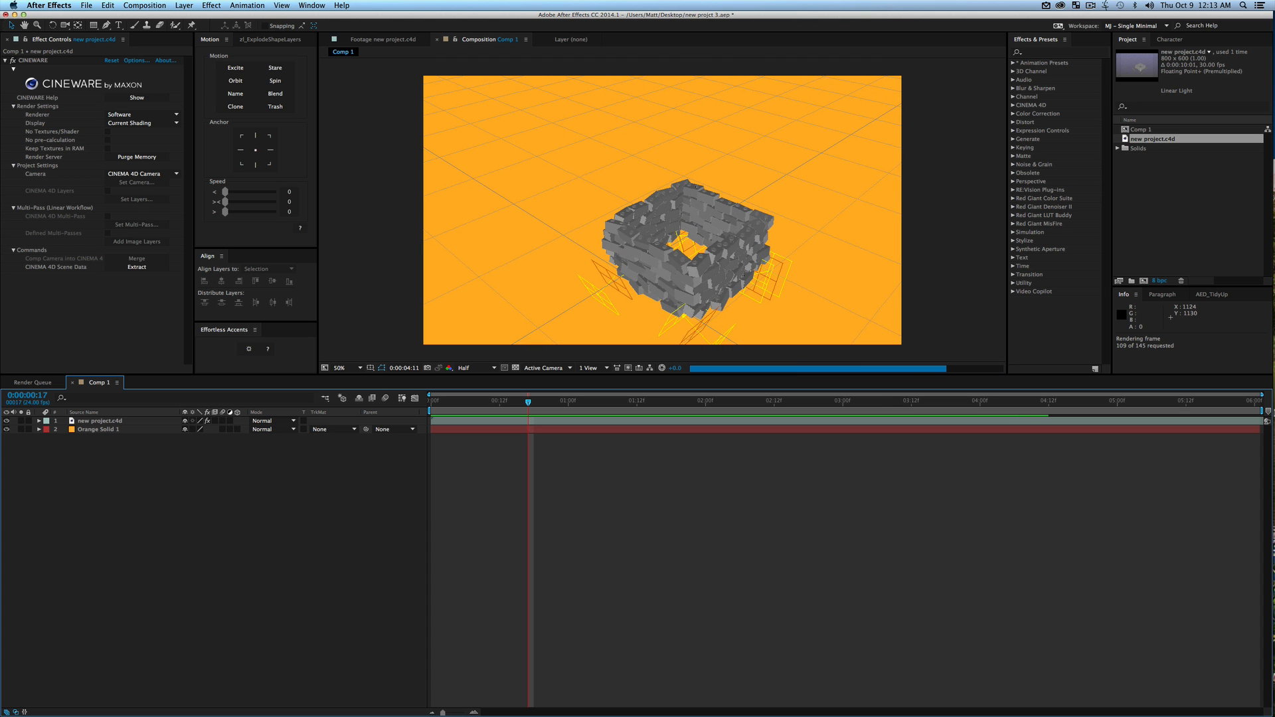
pyautogui.press('0')
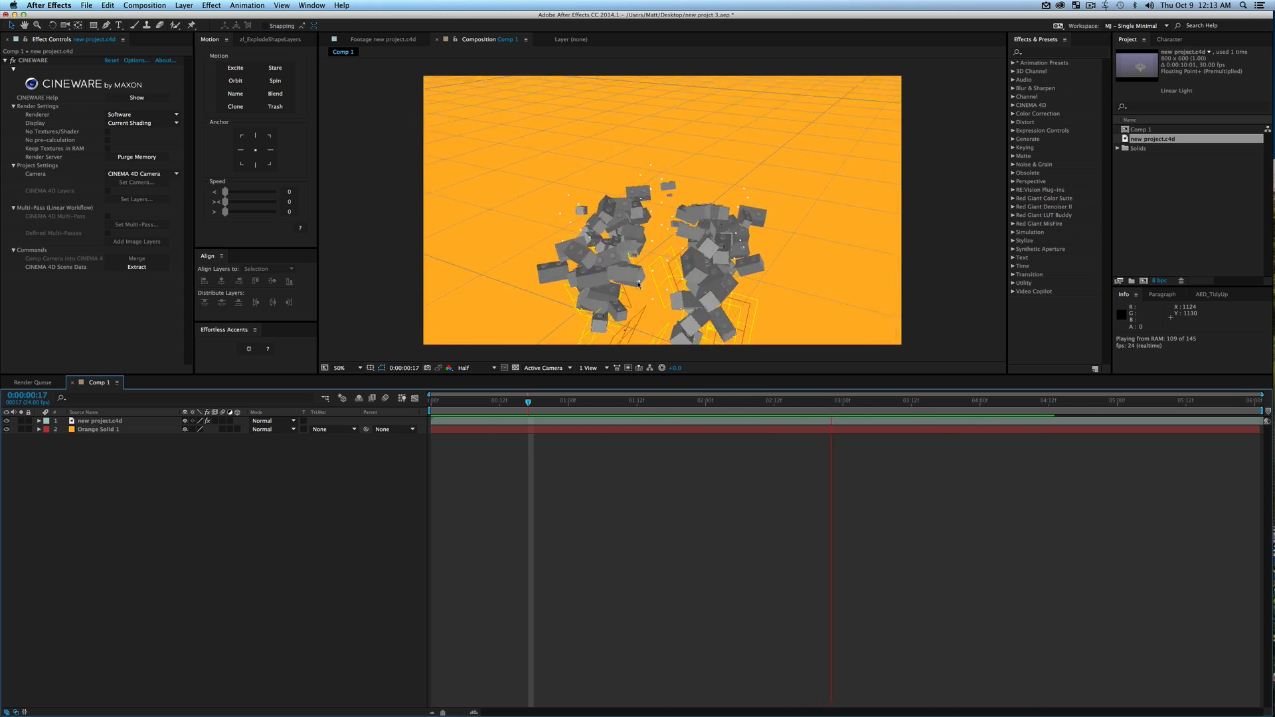
pyautogui.press('space')
# Stop the preview at 0:00:03:03 and set the CINEWARE renderer of the new project.c4d layer to Standard (Final)
pyautogui.click(861, 401)
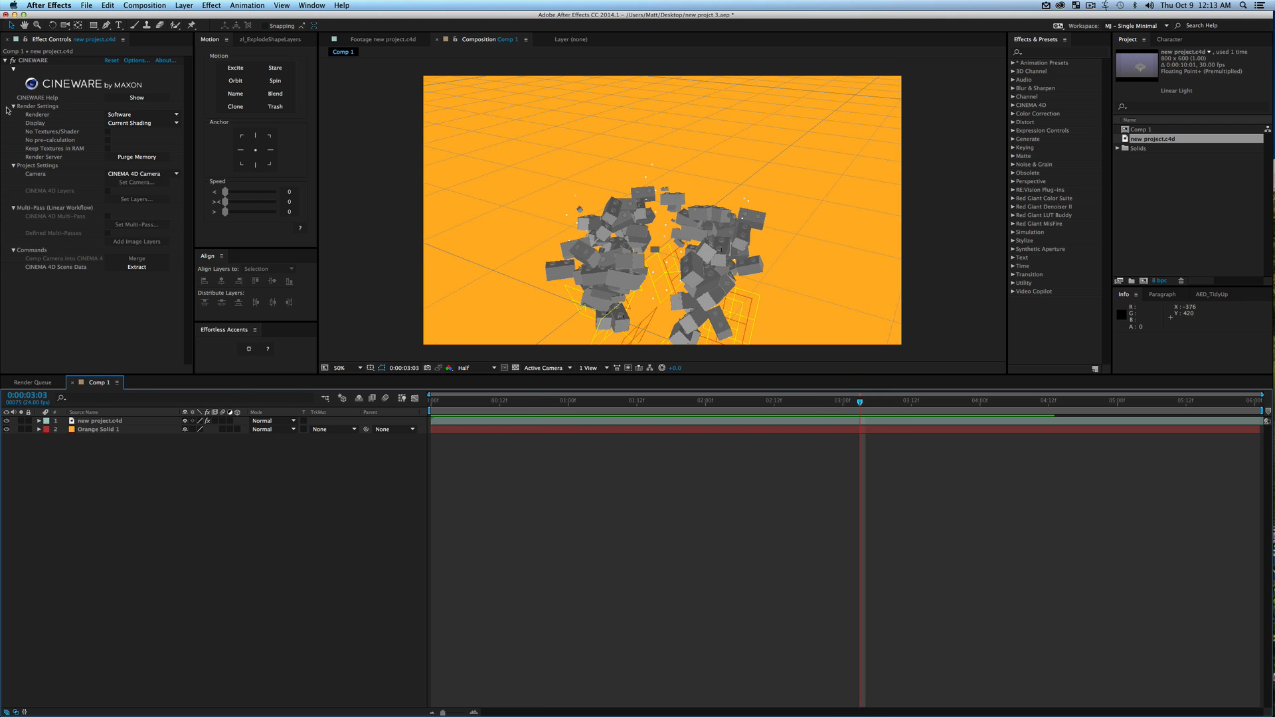
pyautogui.click(145, 115)
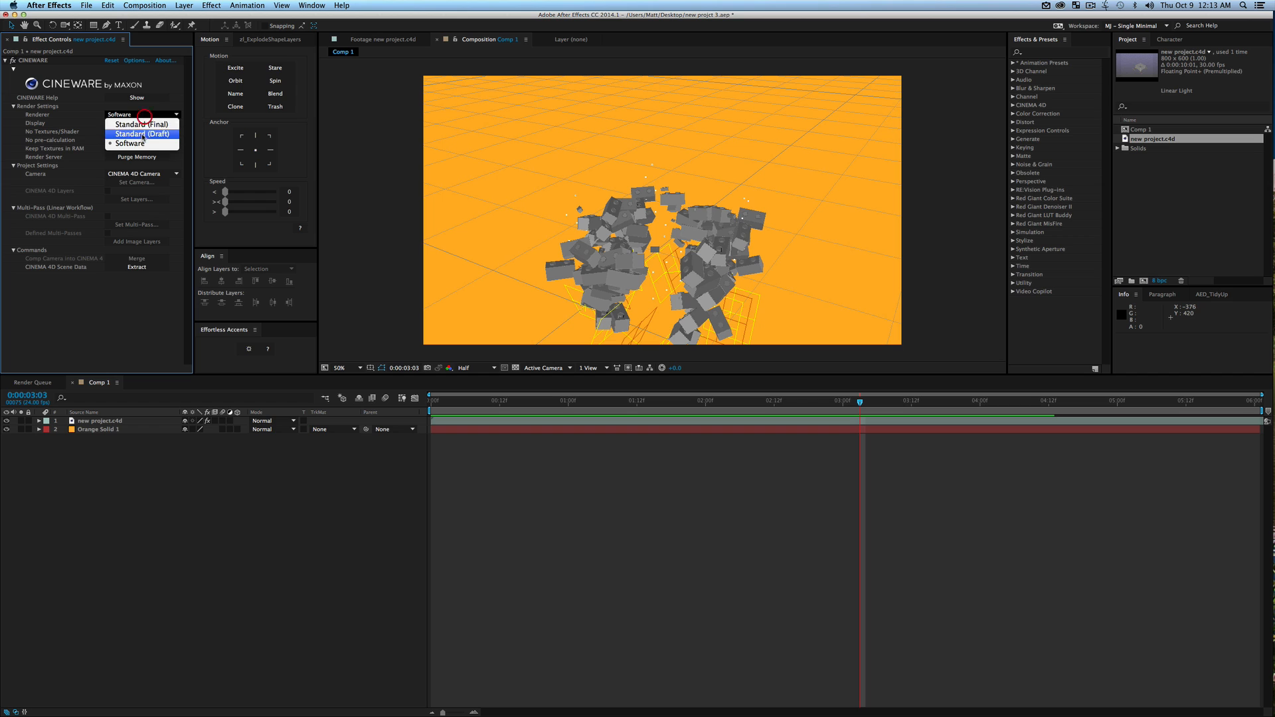
pyautogui.click(140, 125)
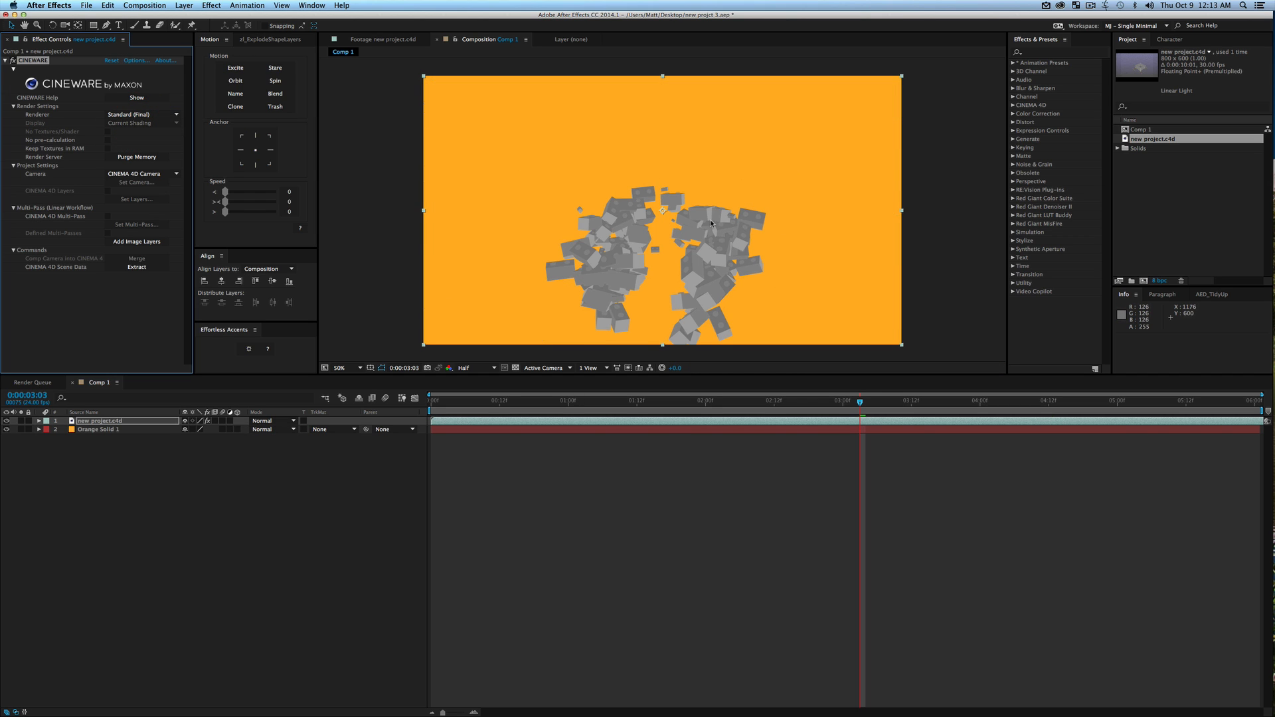
pyautogui.click(268, 508)
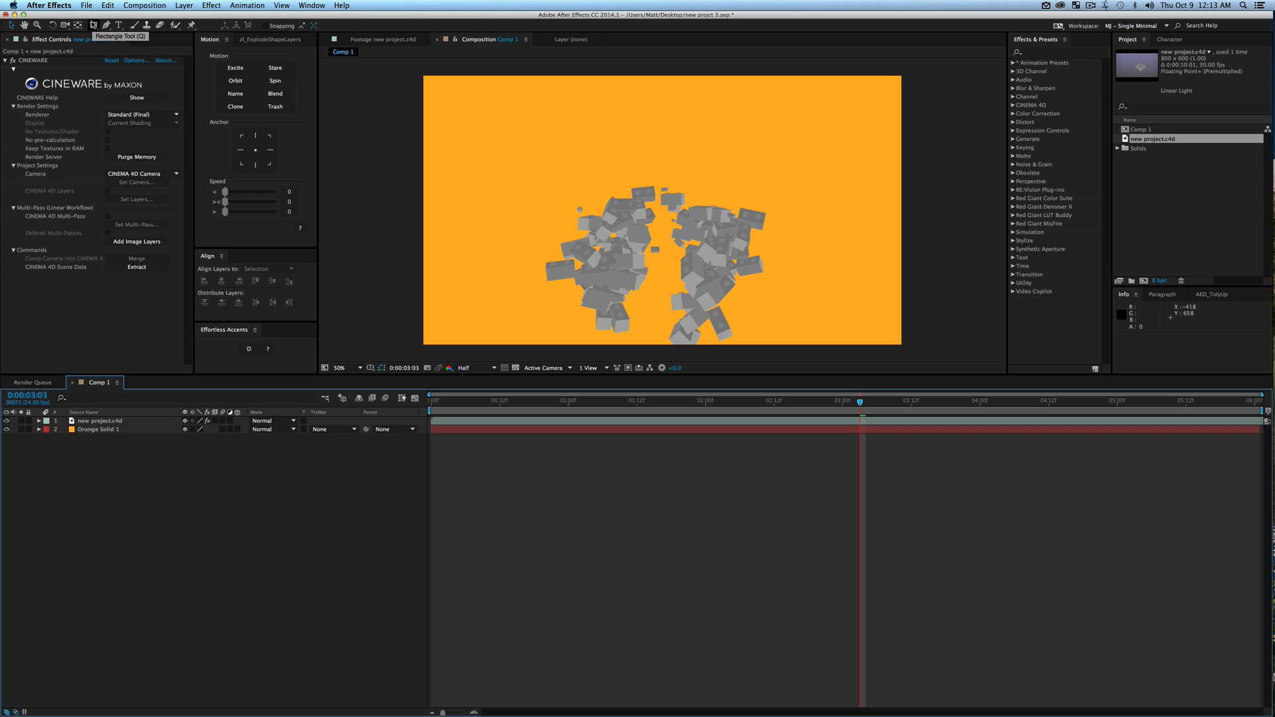
# Draw a magenta square shape beside the bricks and place its layer between new project.c4d and Orange Solid 1
pyautogui.click(94, 25)
pyautogui.keyDown('shift'); pyautogui.moveTo(480, 161); pyautogui.dragTo(568, 250); pyautogui.keyUp('shift')
pyautogui.click(133, 515)
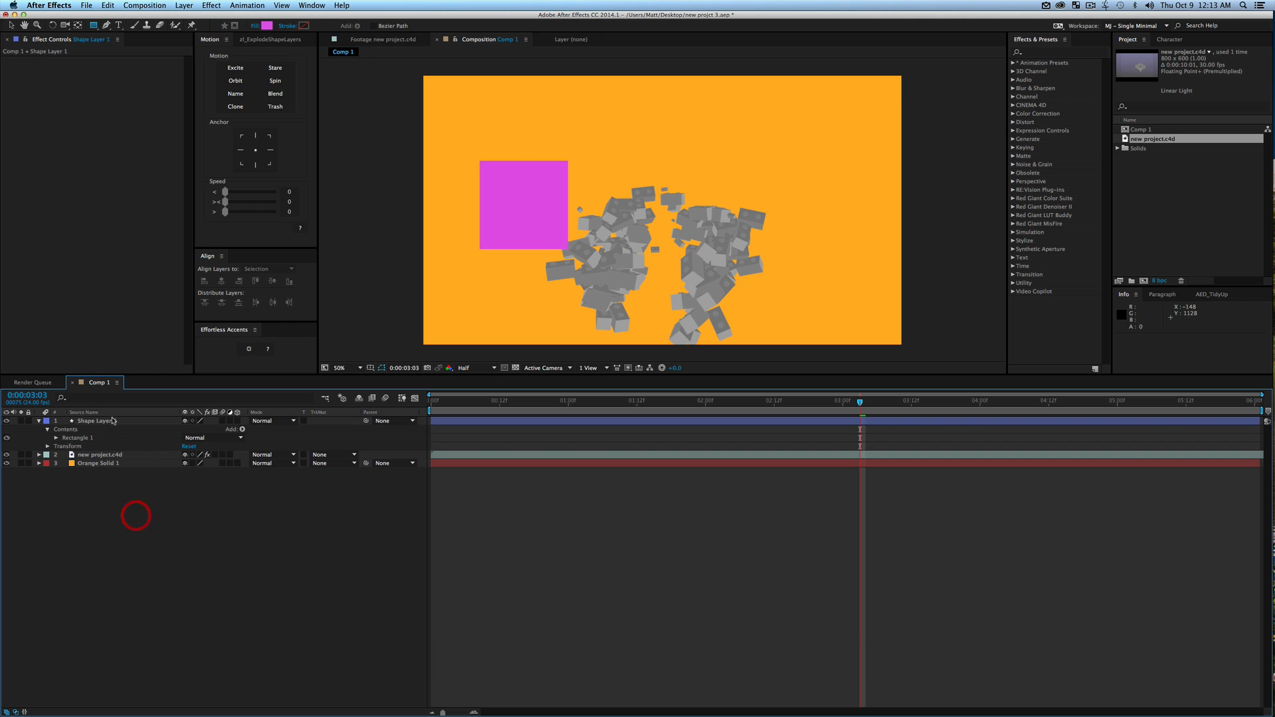
pyautogui.moveTo(96, 421); pyautogui.dragTo(107, 463)
# Centre the square's anchor point and try the square behind the bricks, leaving it in the empty upper-left area of the frame
pyautogui.press('v')
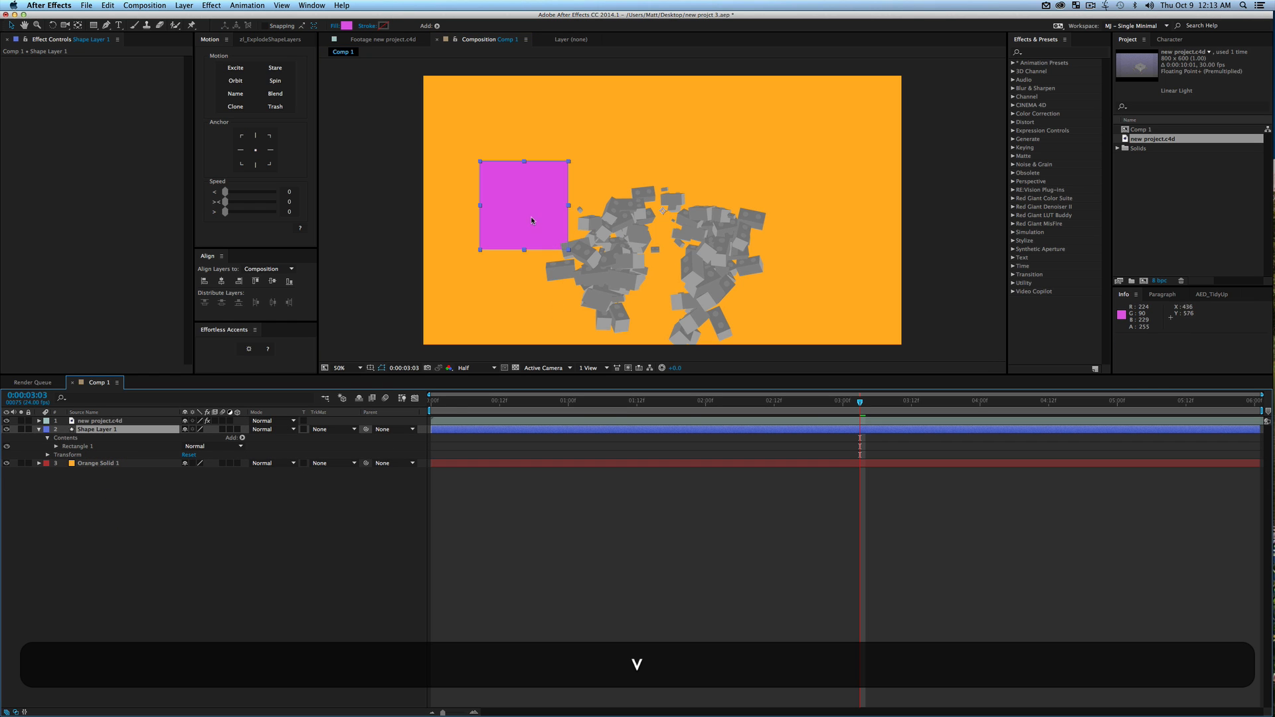
pyautogui.moveTo(510, 217); pyautogui.dragTo(635, 238)
pyautogui.click(255, 150)
pyautogui.press('w')
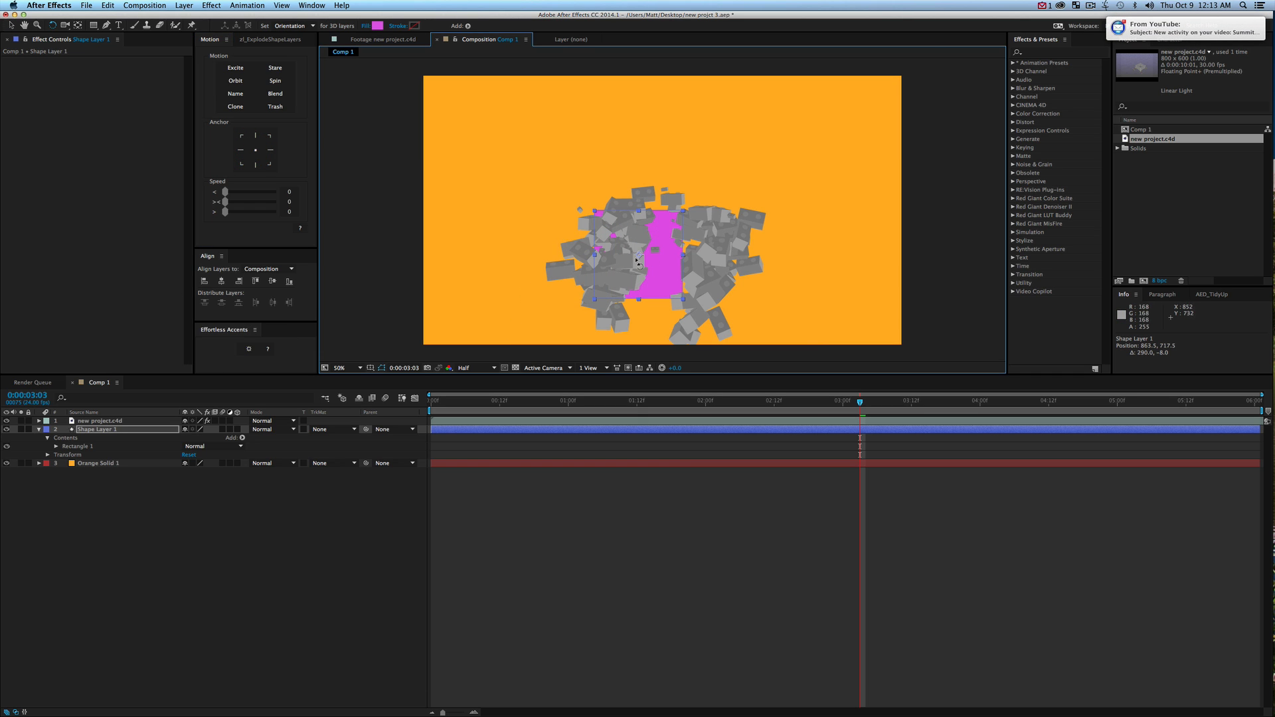
pyautogui.press('v')
pyautogui.moveTo(665, 272); pyautogui.dragTo(540, 180)
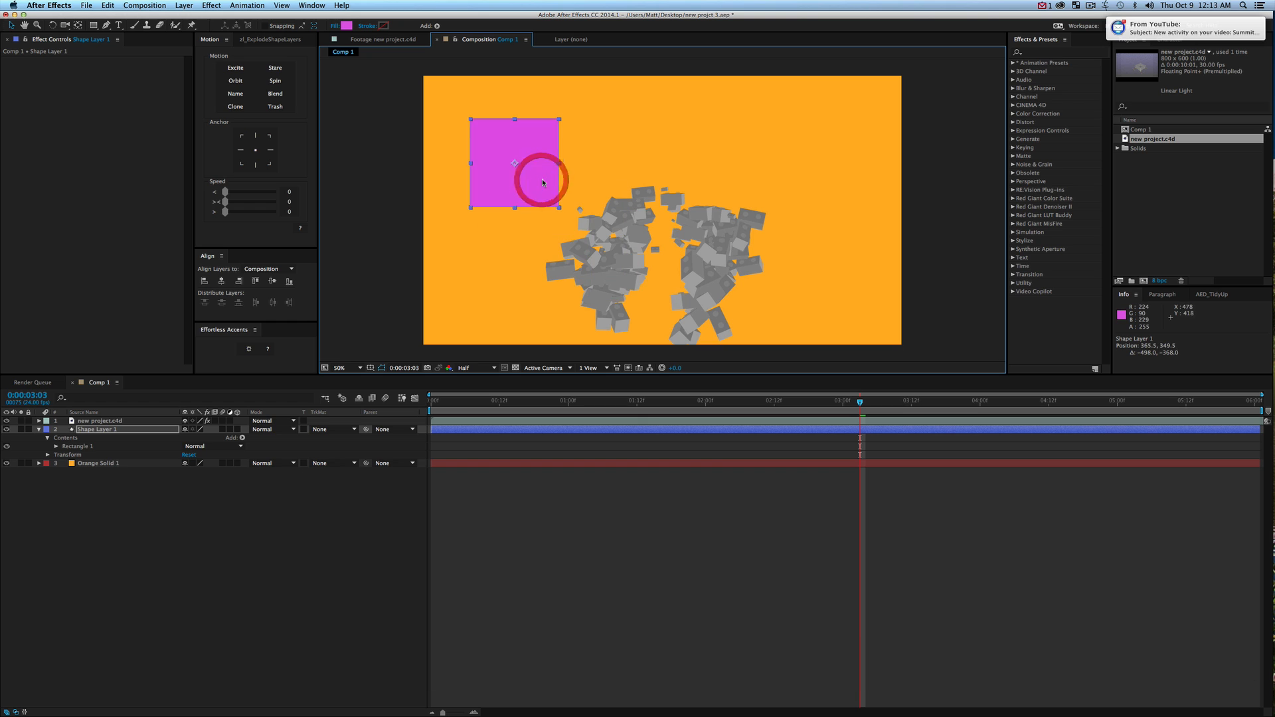
# Deselect all layers and move the current time to 0:00:03:20 to check the bricks in the final-quality render
pyautogui.click(110, 421)
pyautogui.click(507, 484)
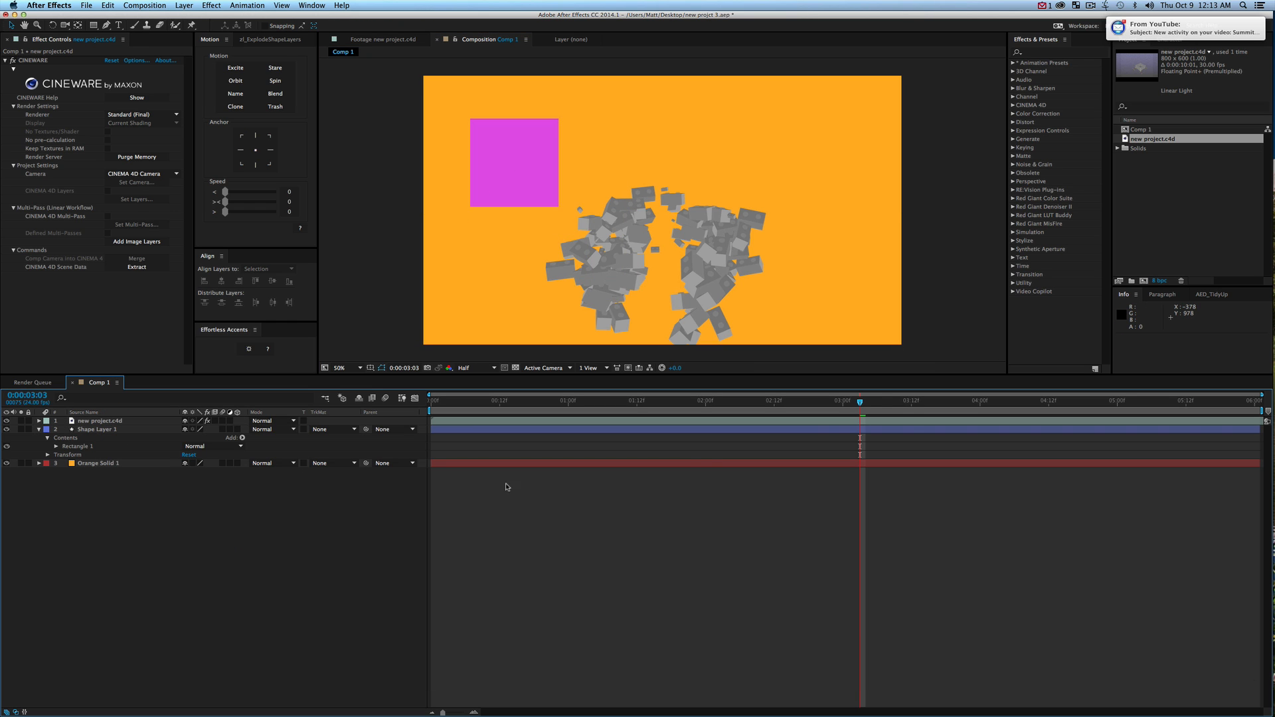
pyautogui.moveTo(877, 401); pyautogui.dragTo(954, 407)
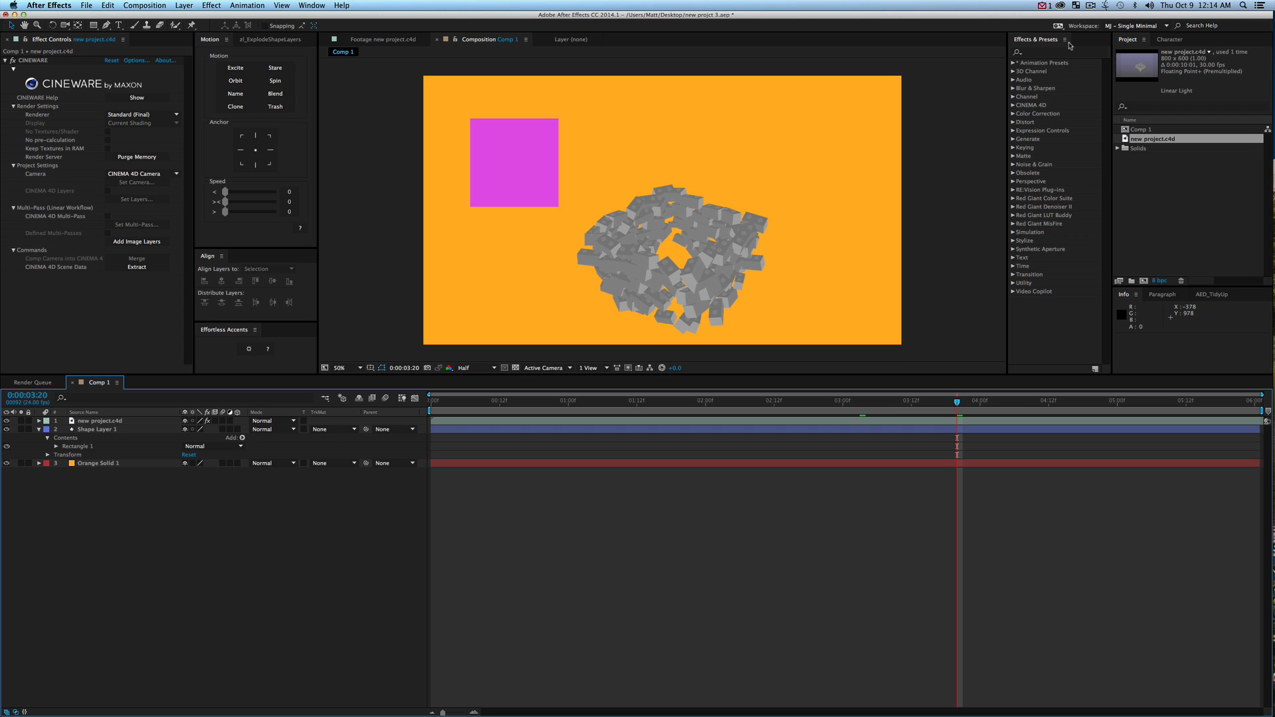
pyautogui.click(1090, 6)
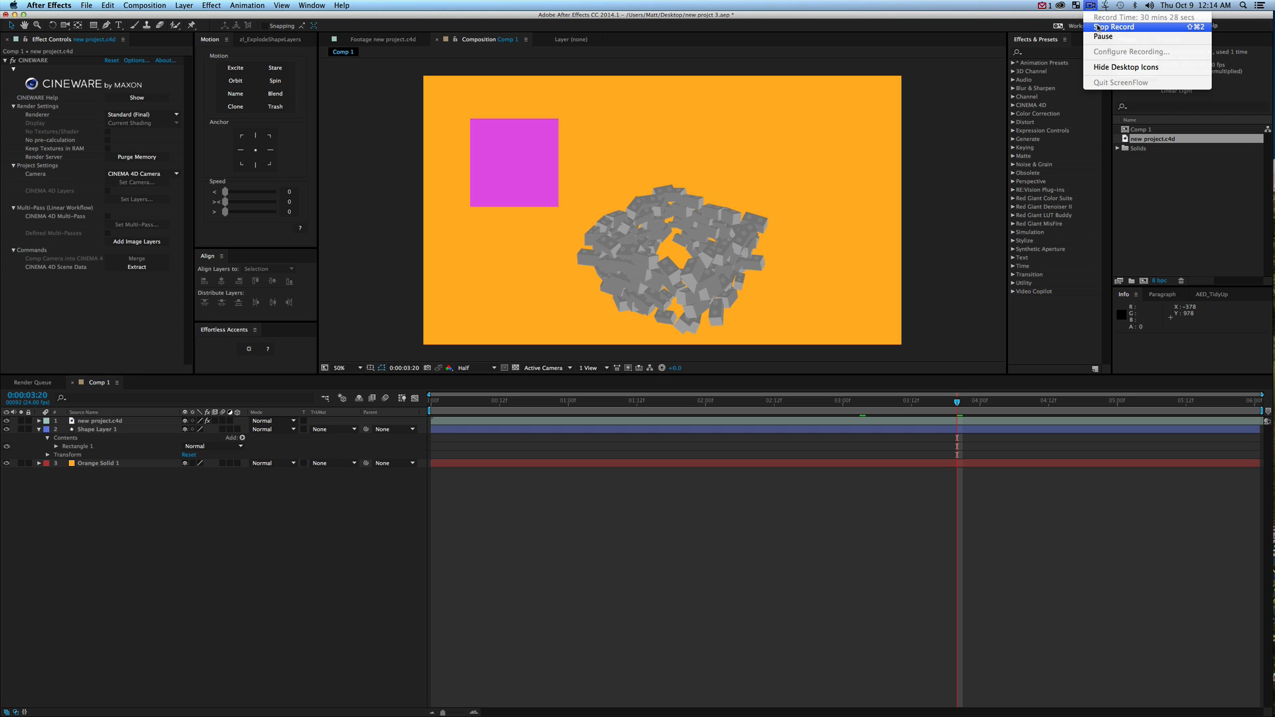